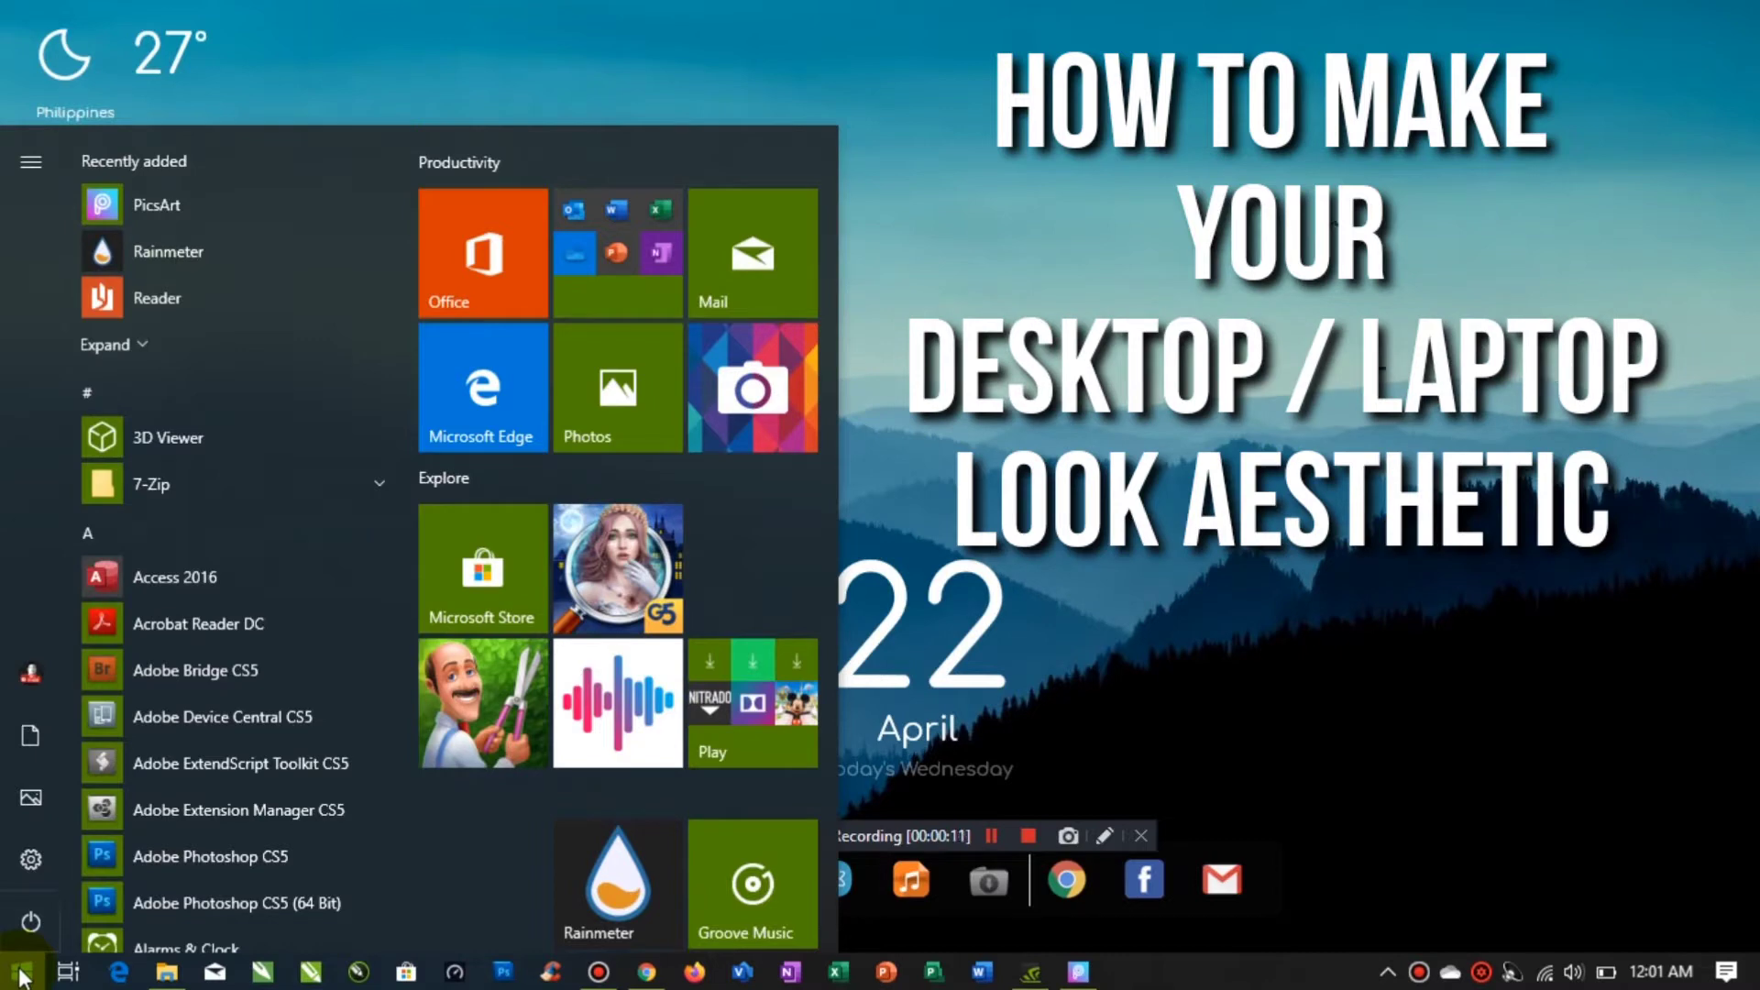
left_click(1349, 871)
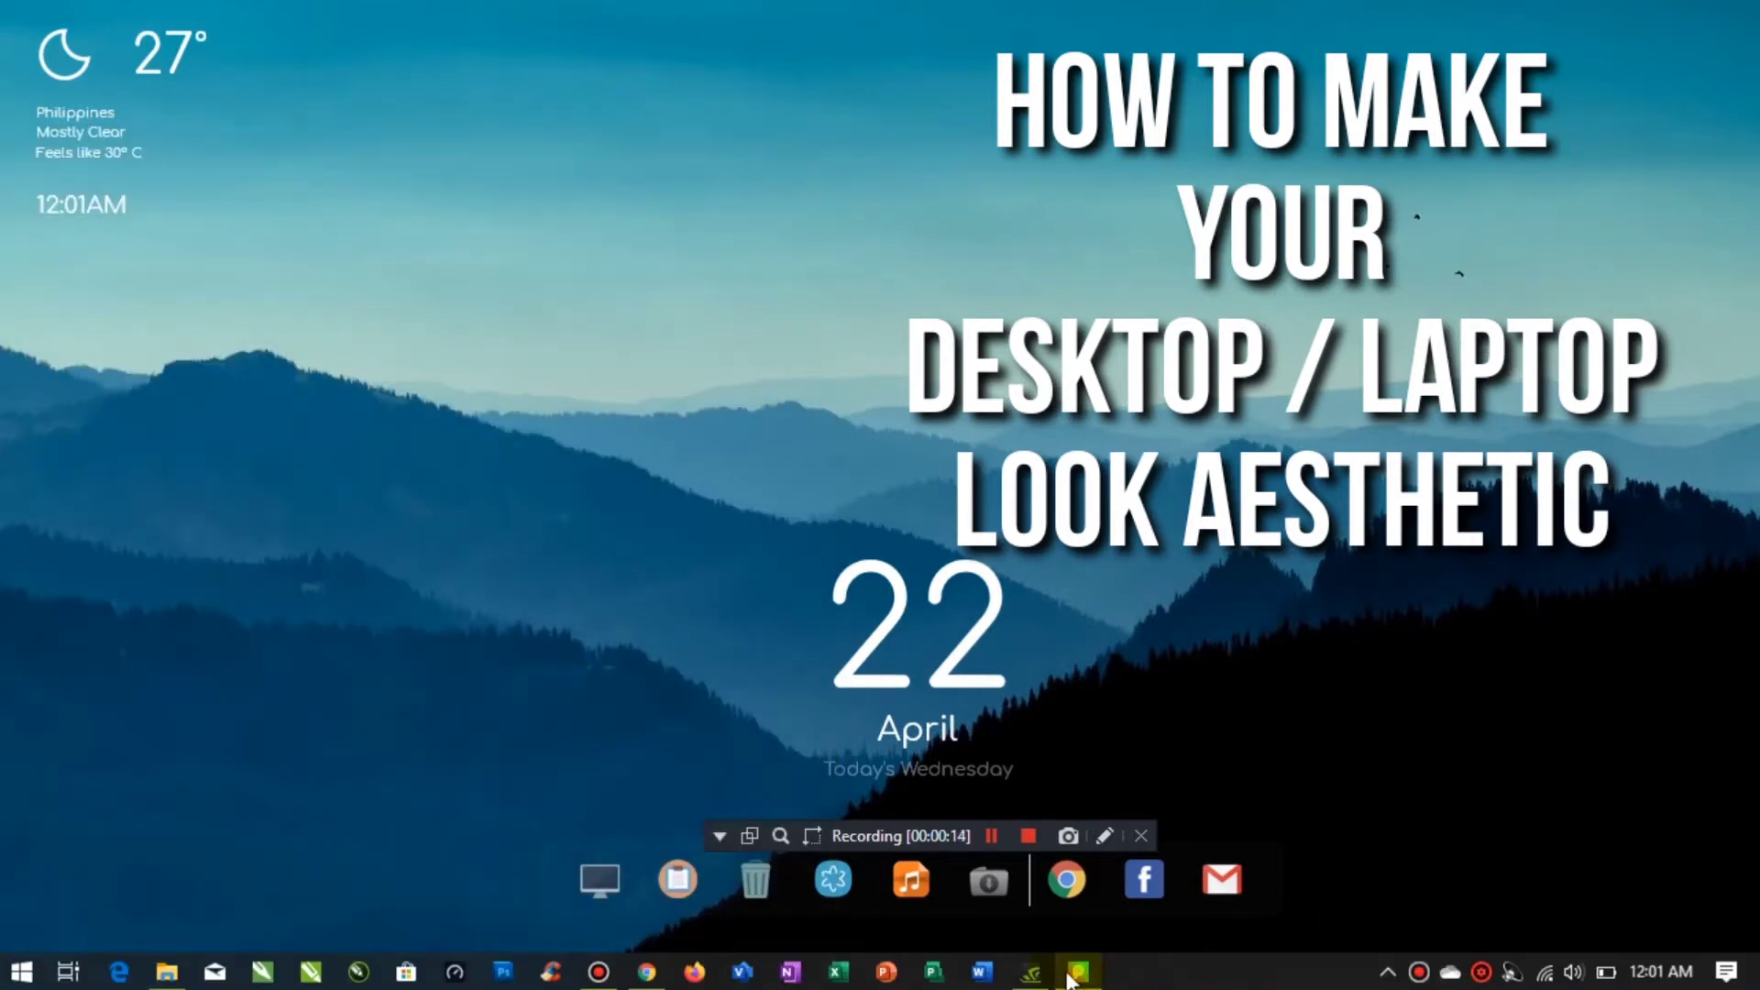
left_click(1032, 974)
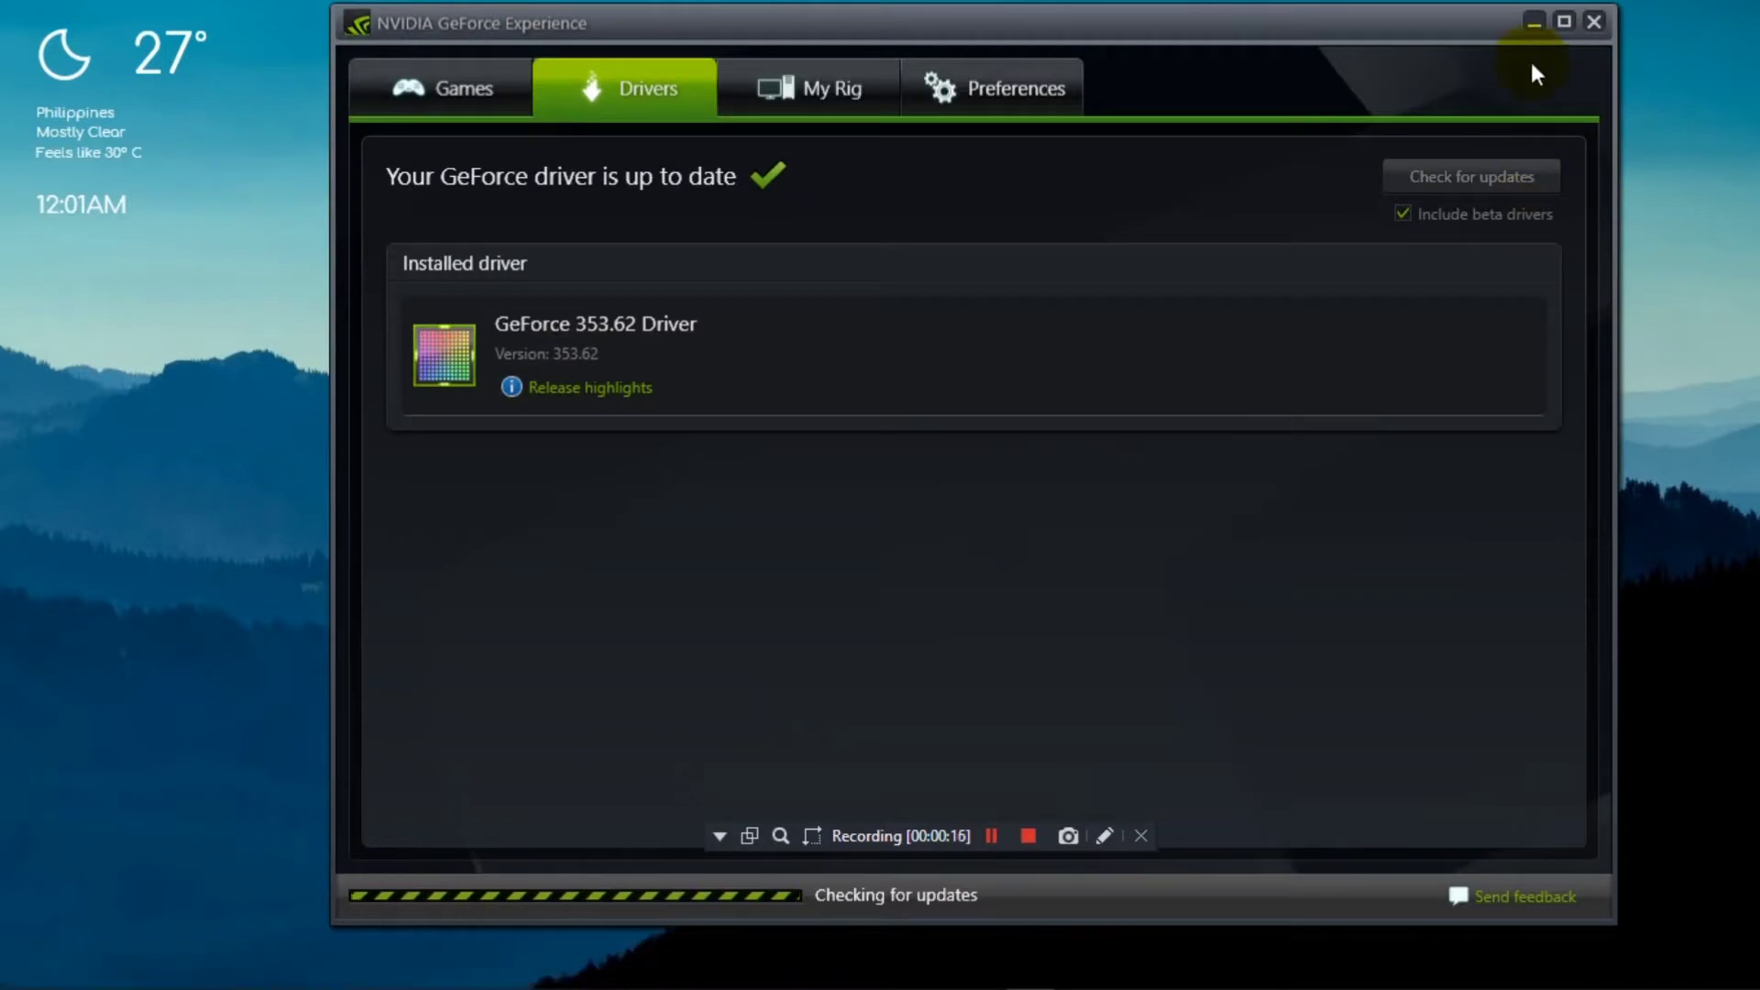
left_click(1564, 21)
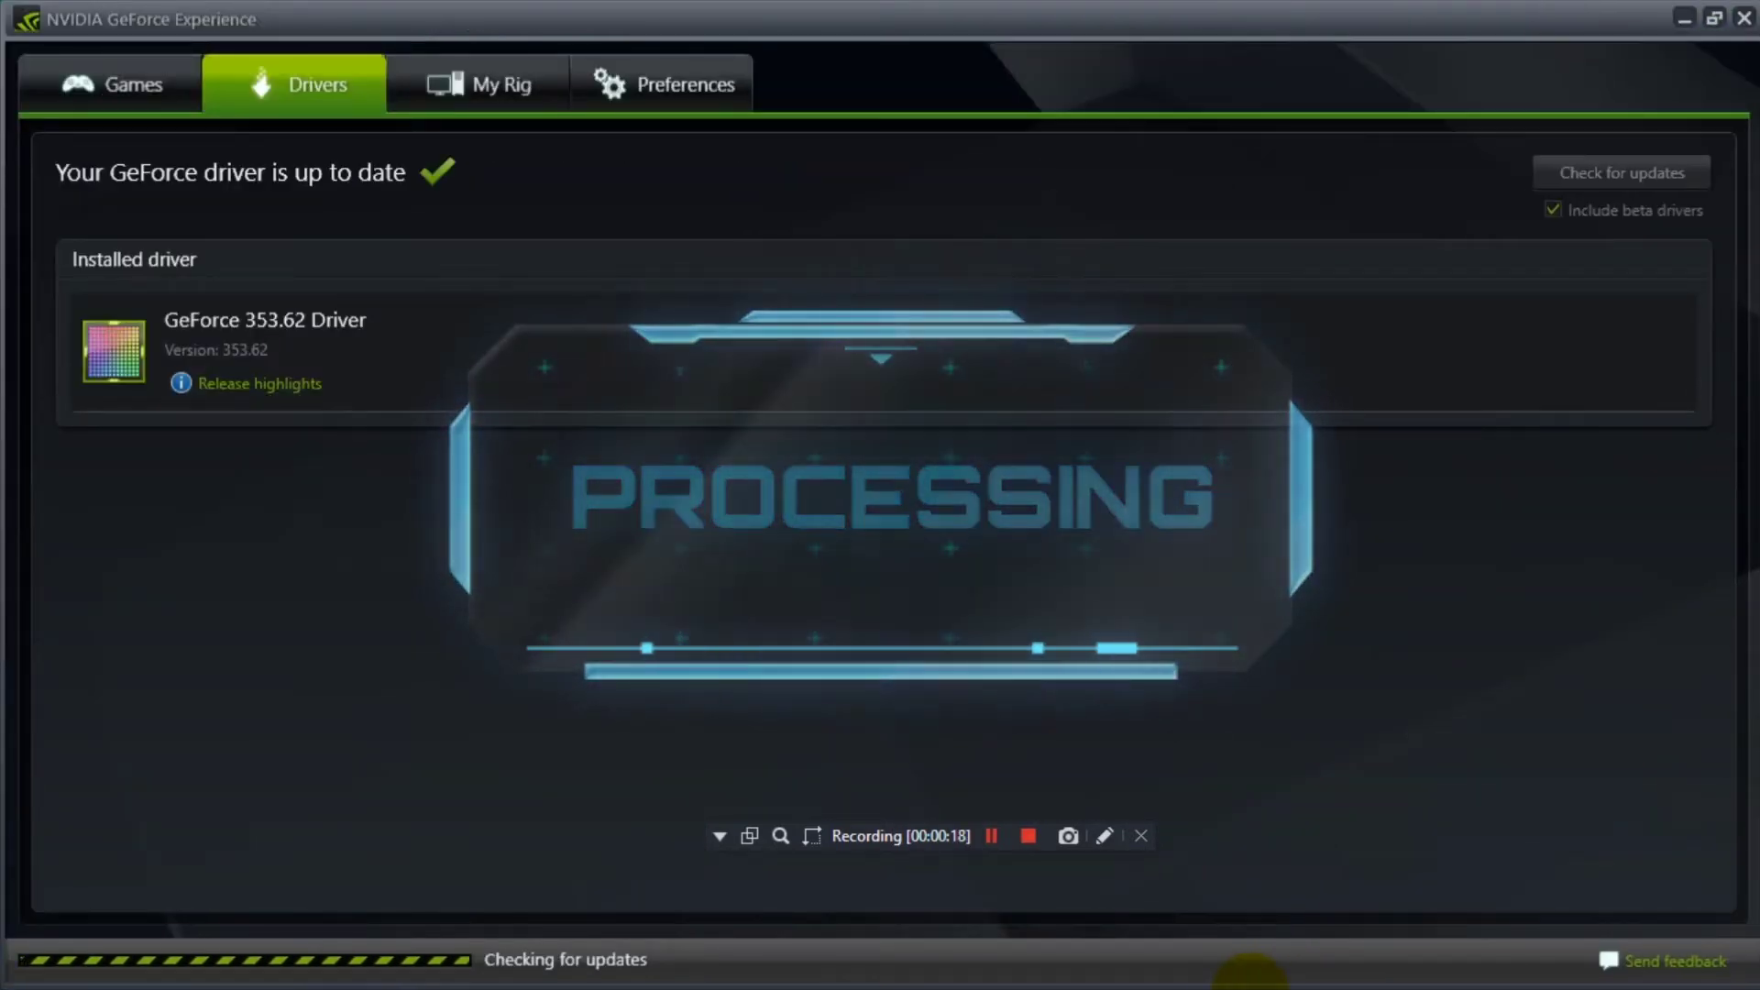
left_click(1710, 18)
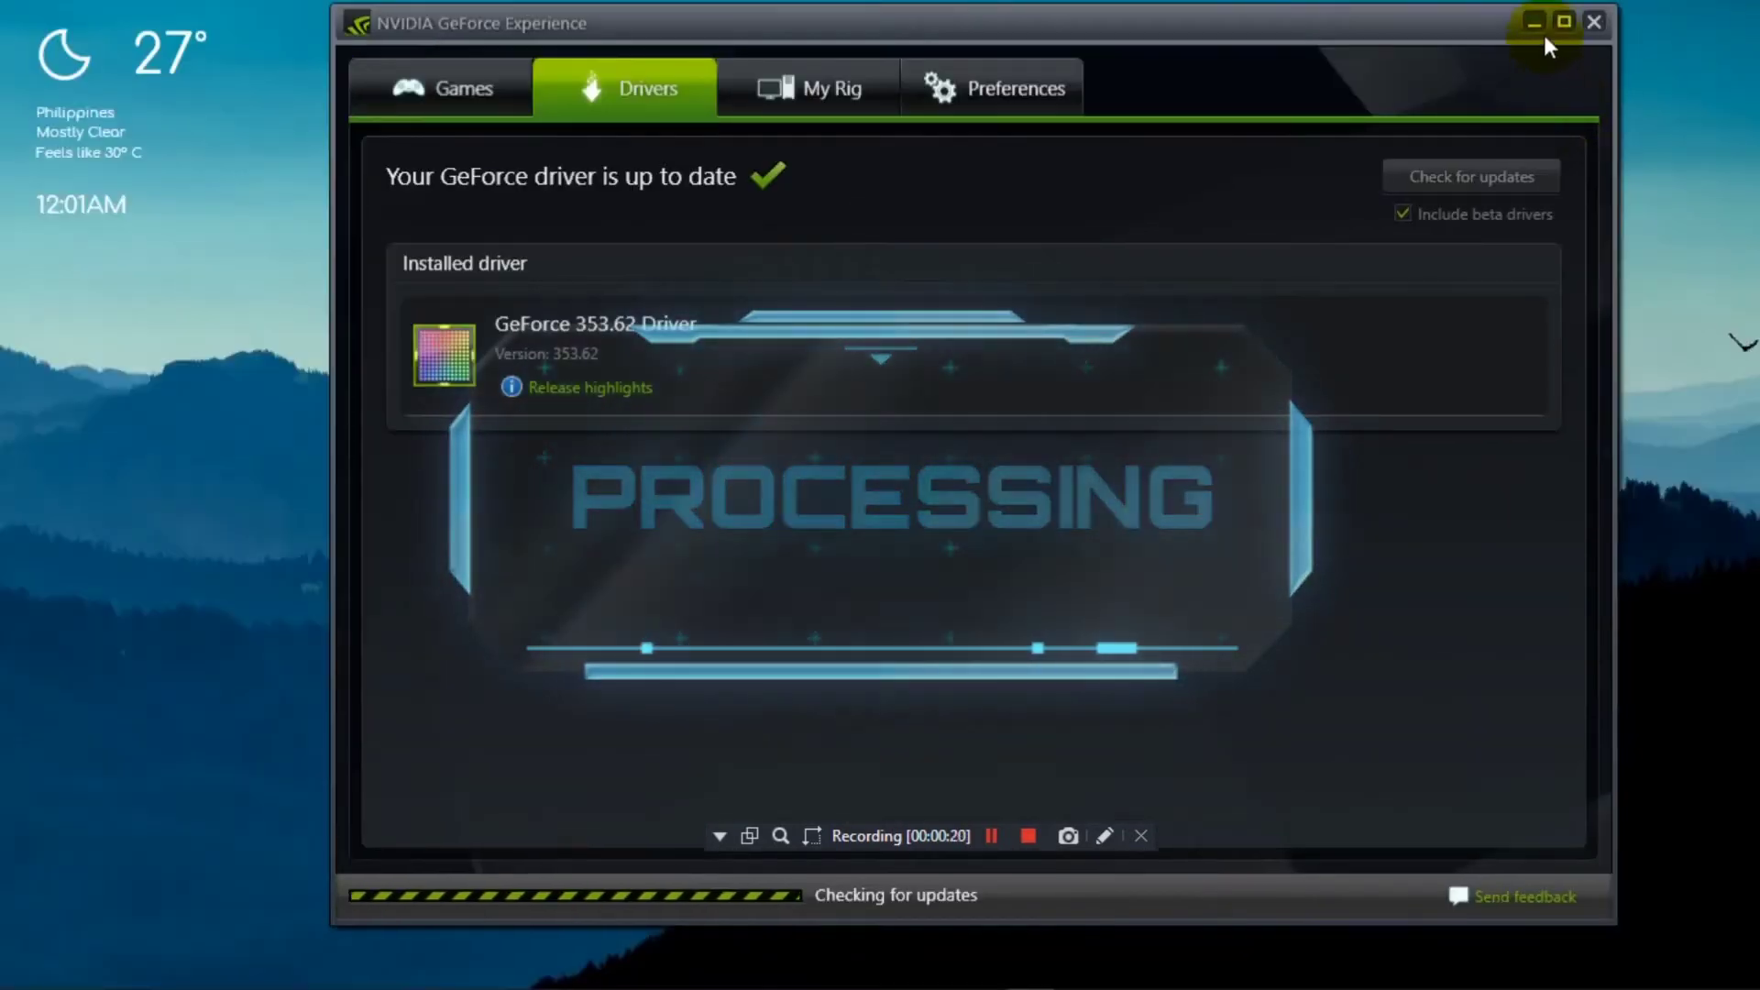
left_click(1540, 21)
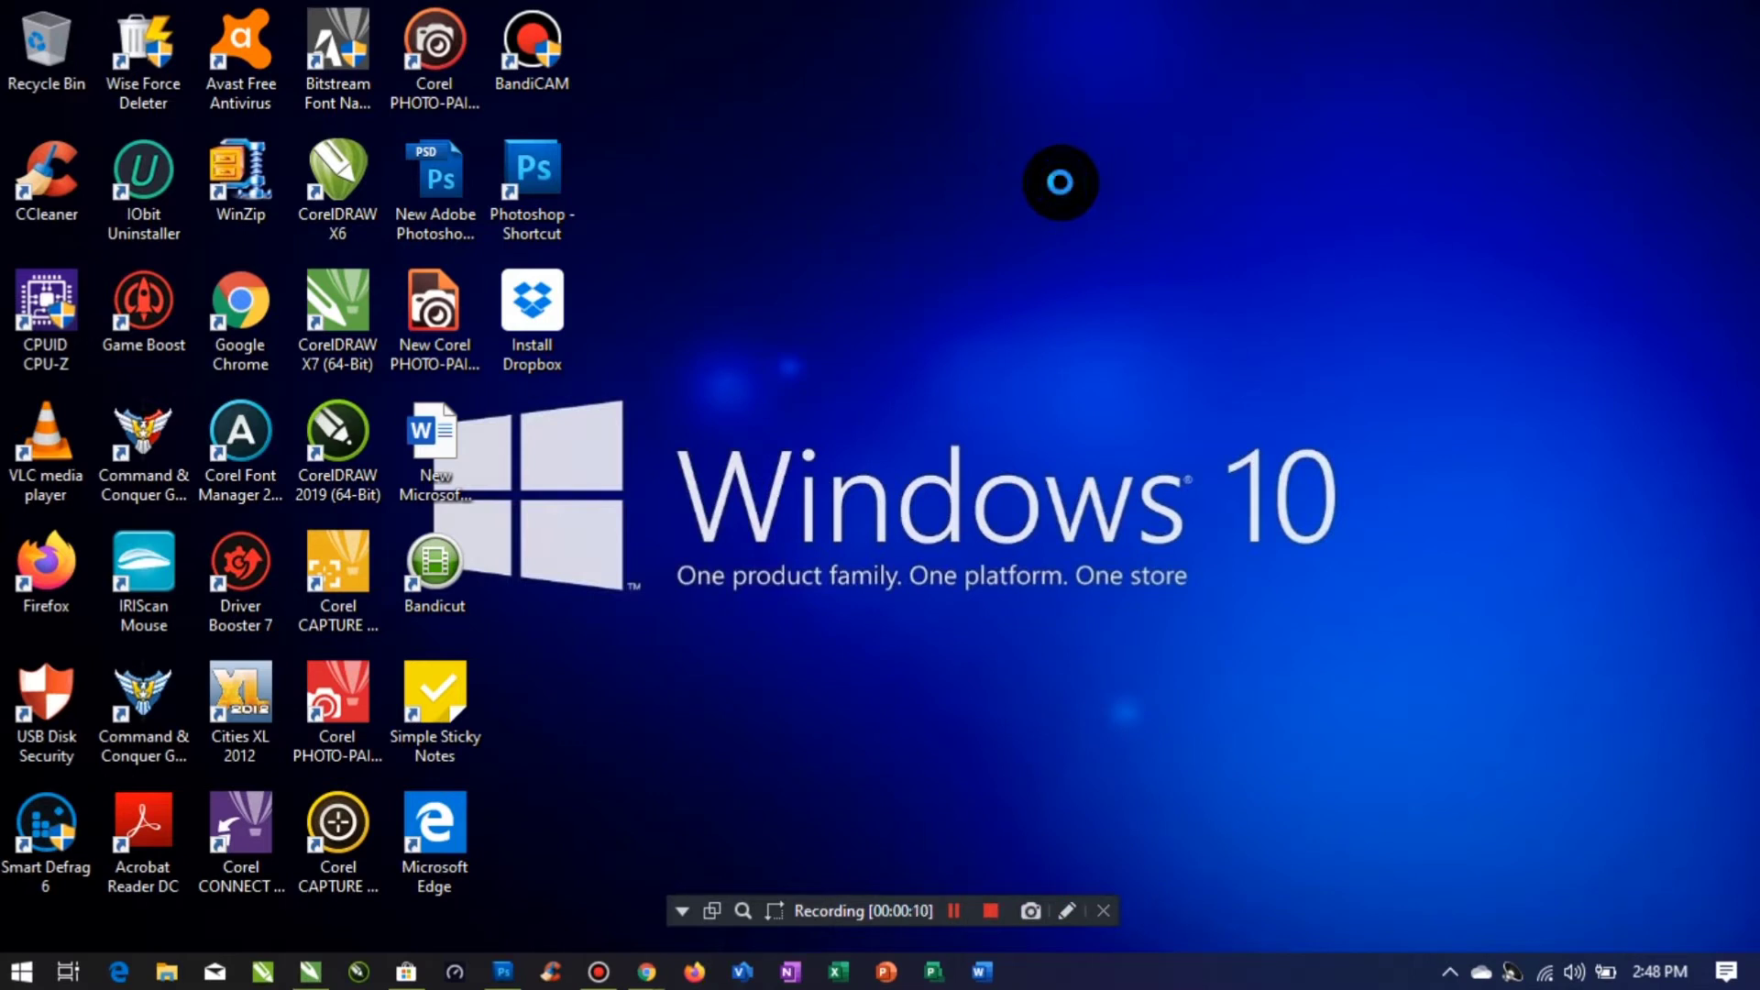
- Hide all the desktop icons by turning off Show desktop icons
right_click(1060, 183)
mouse_move(1119, 203)
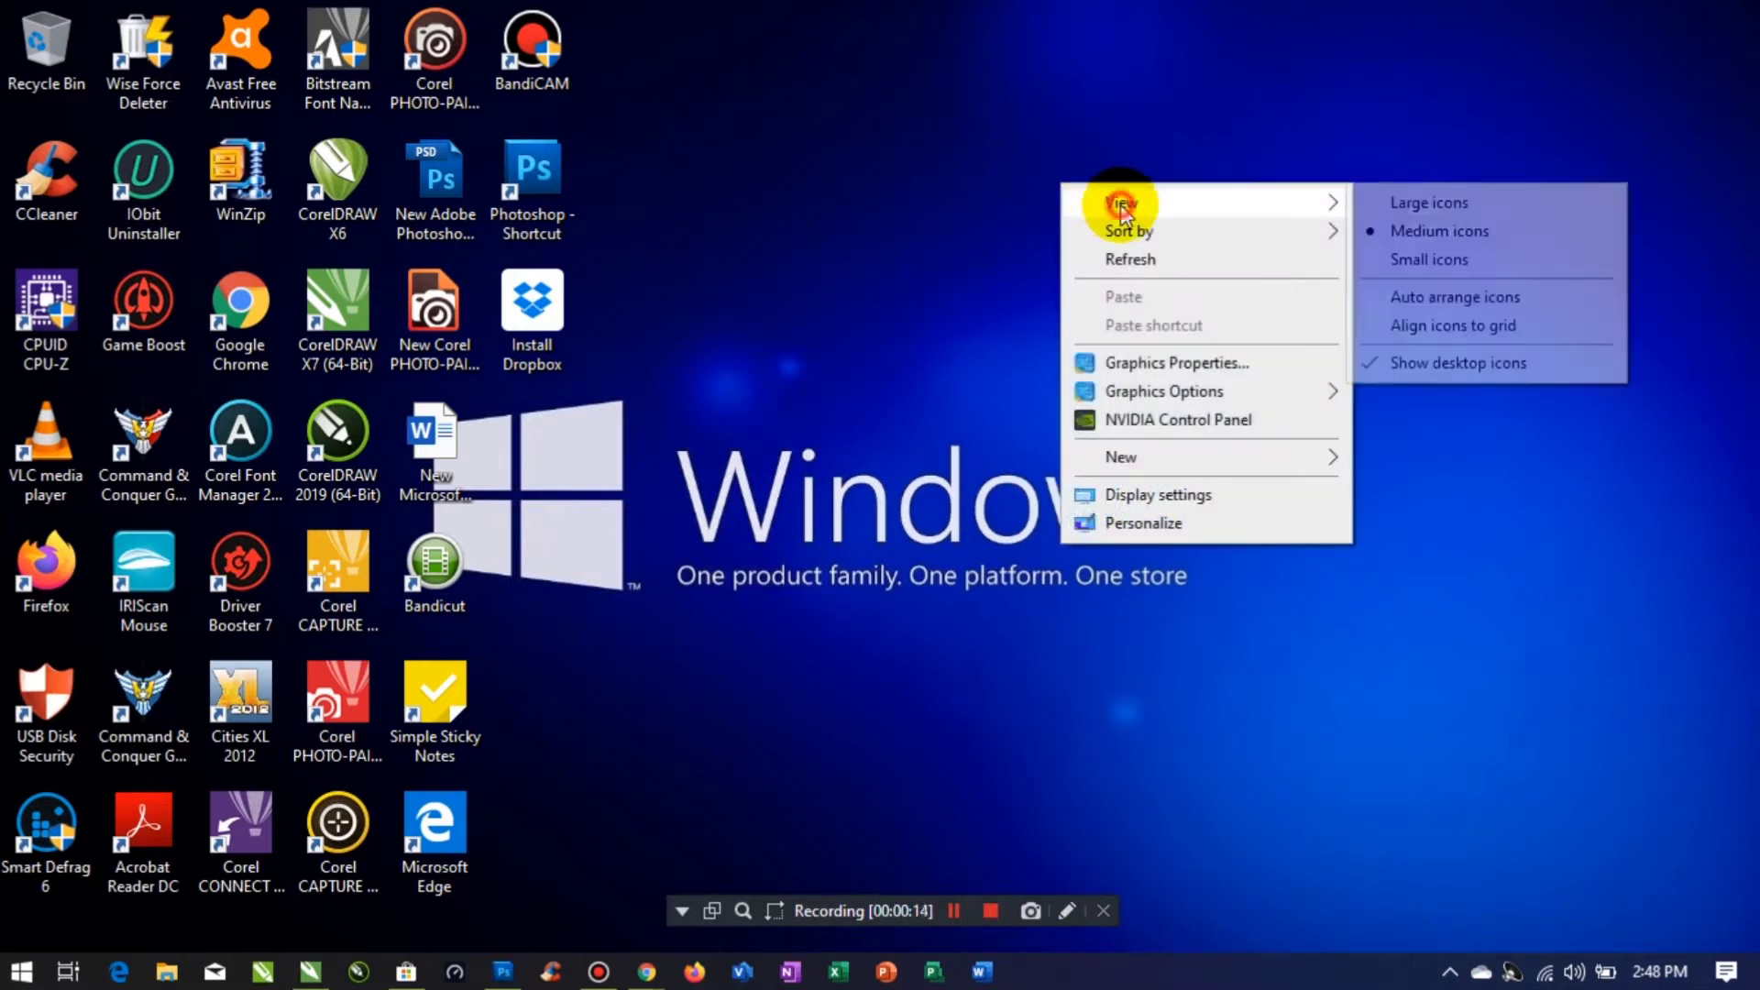
left_click(1492, 361)
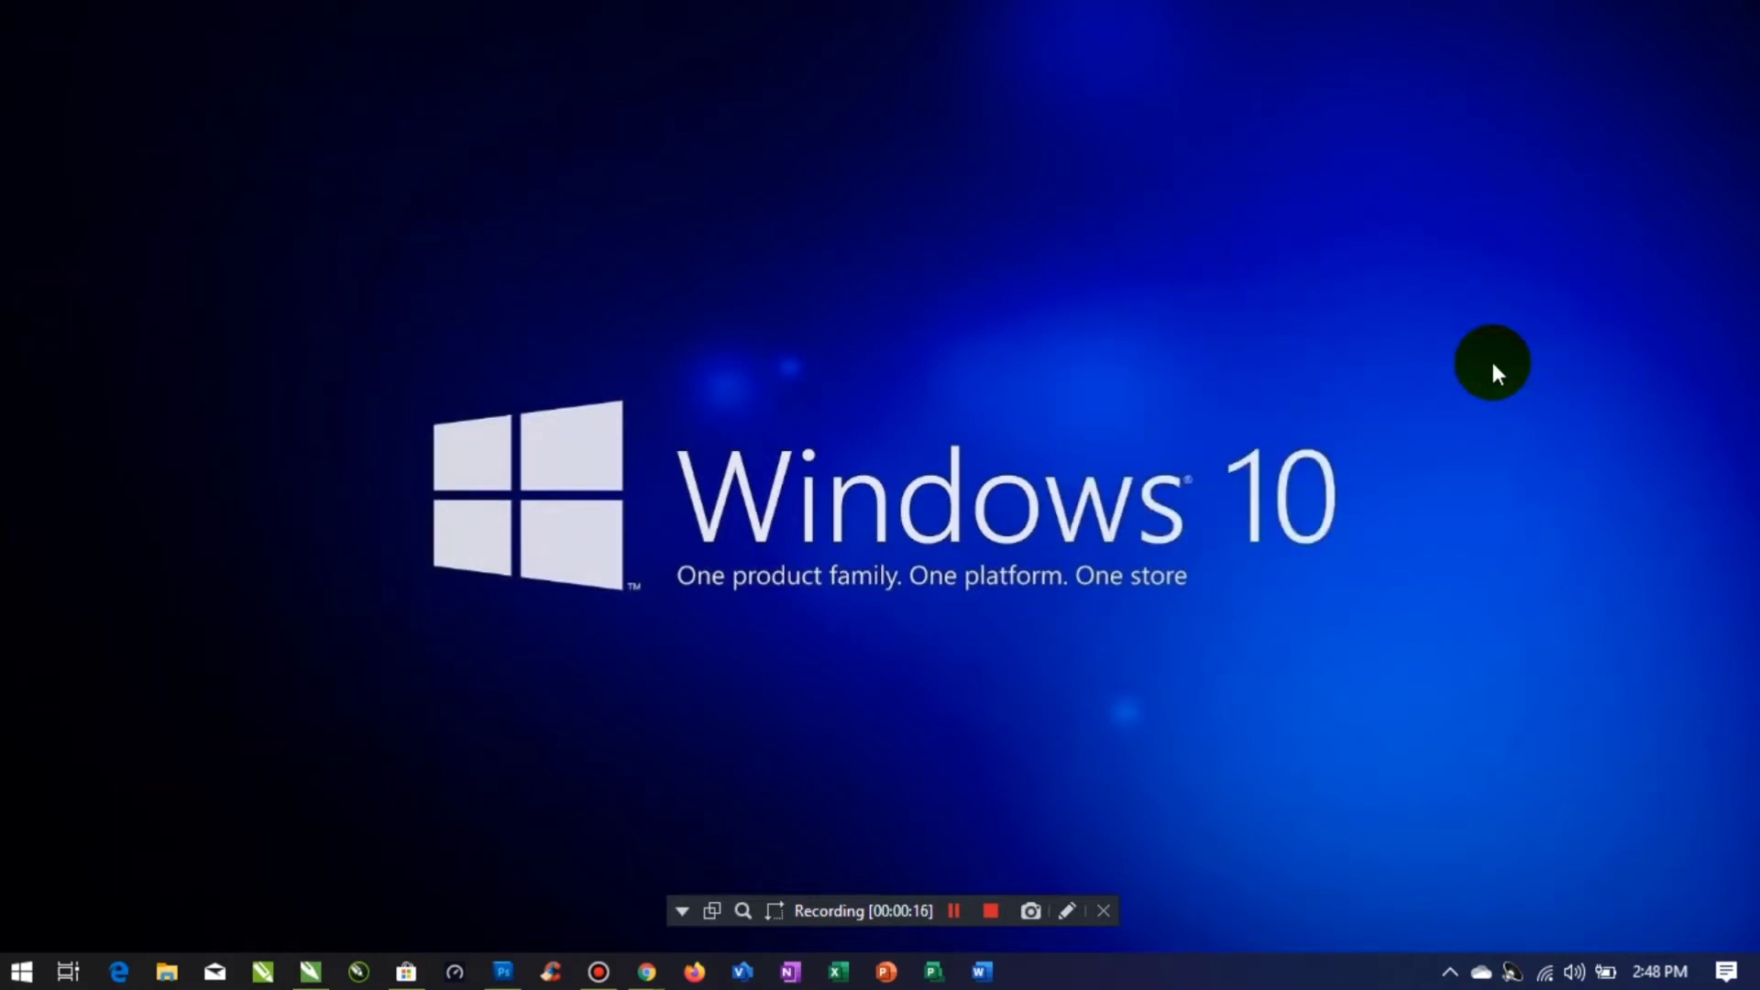
- Turn on automatic hiding of the taskbar in desktop mode and close Settings
right_click(1295, 965)
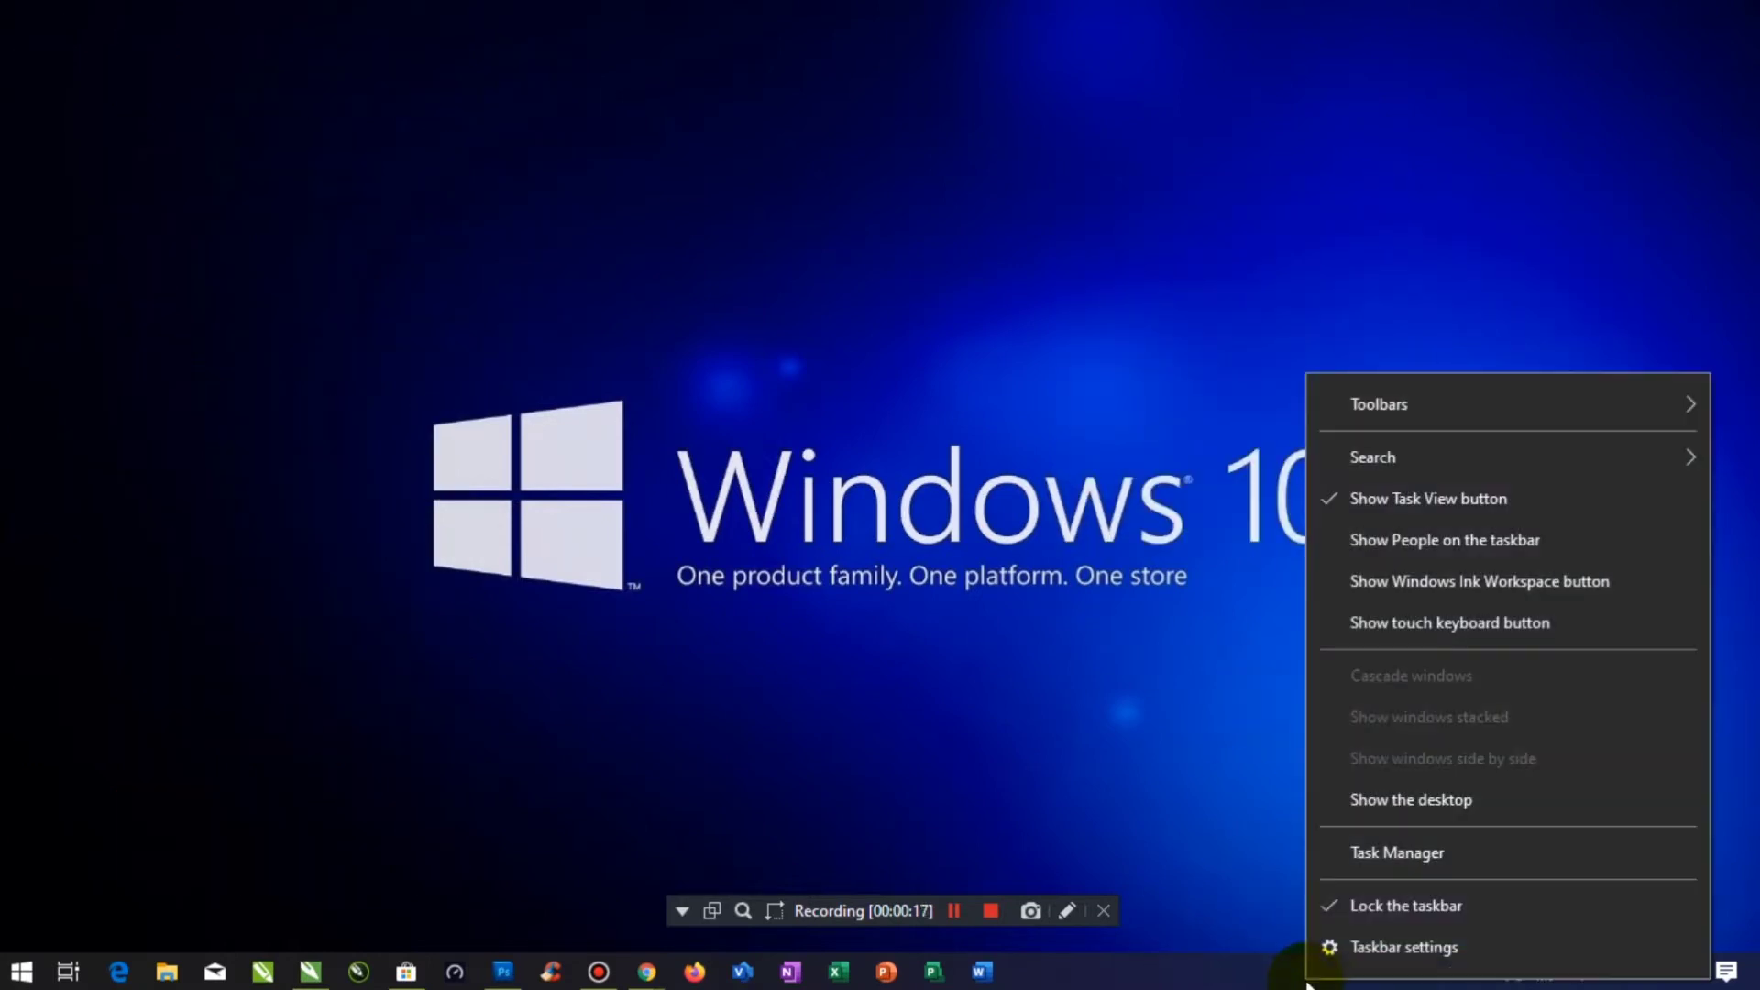
left_click(1362, 950)
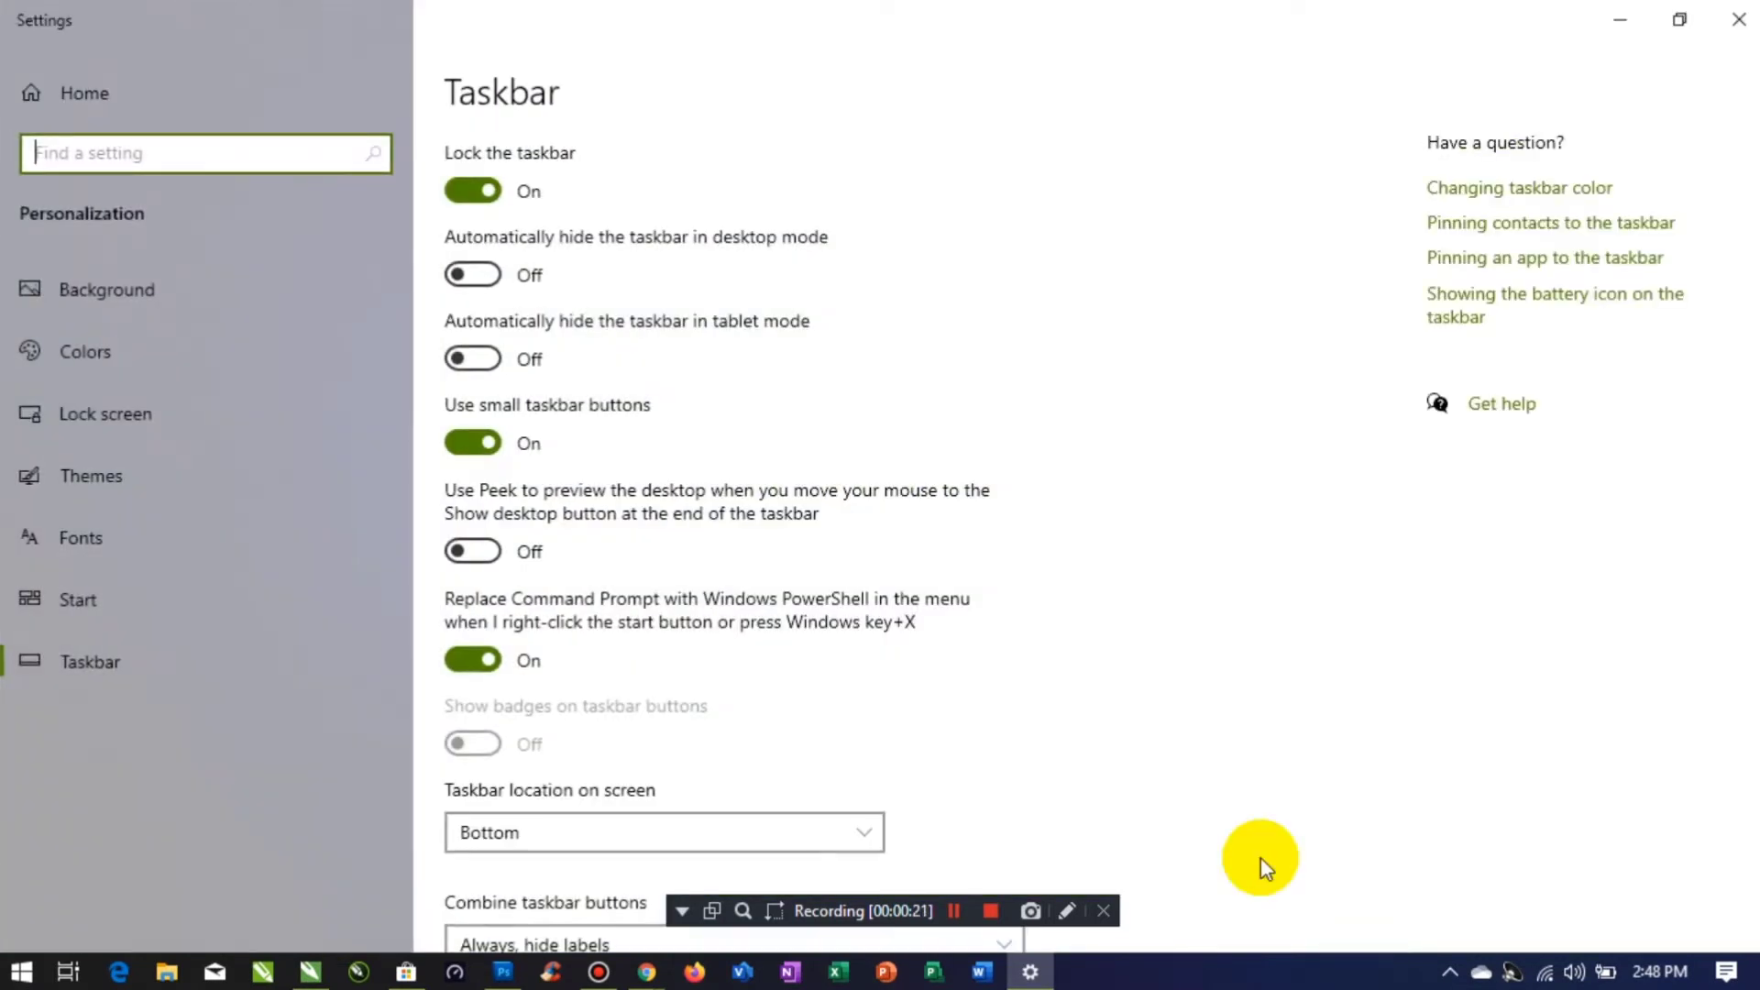
left_click(486, 277)
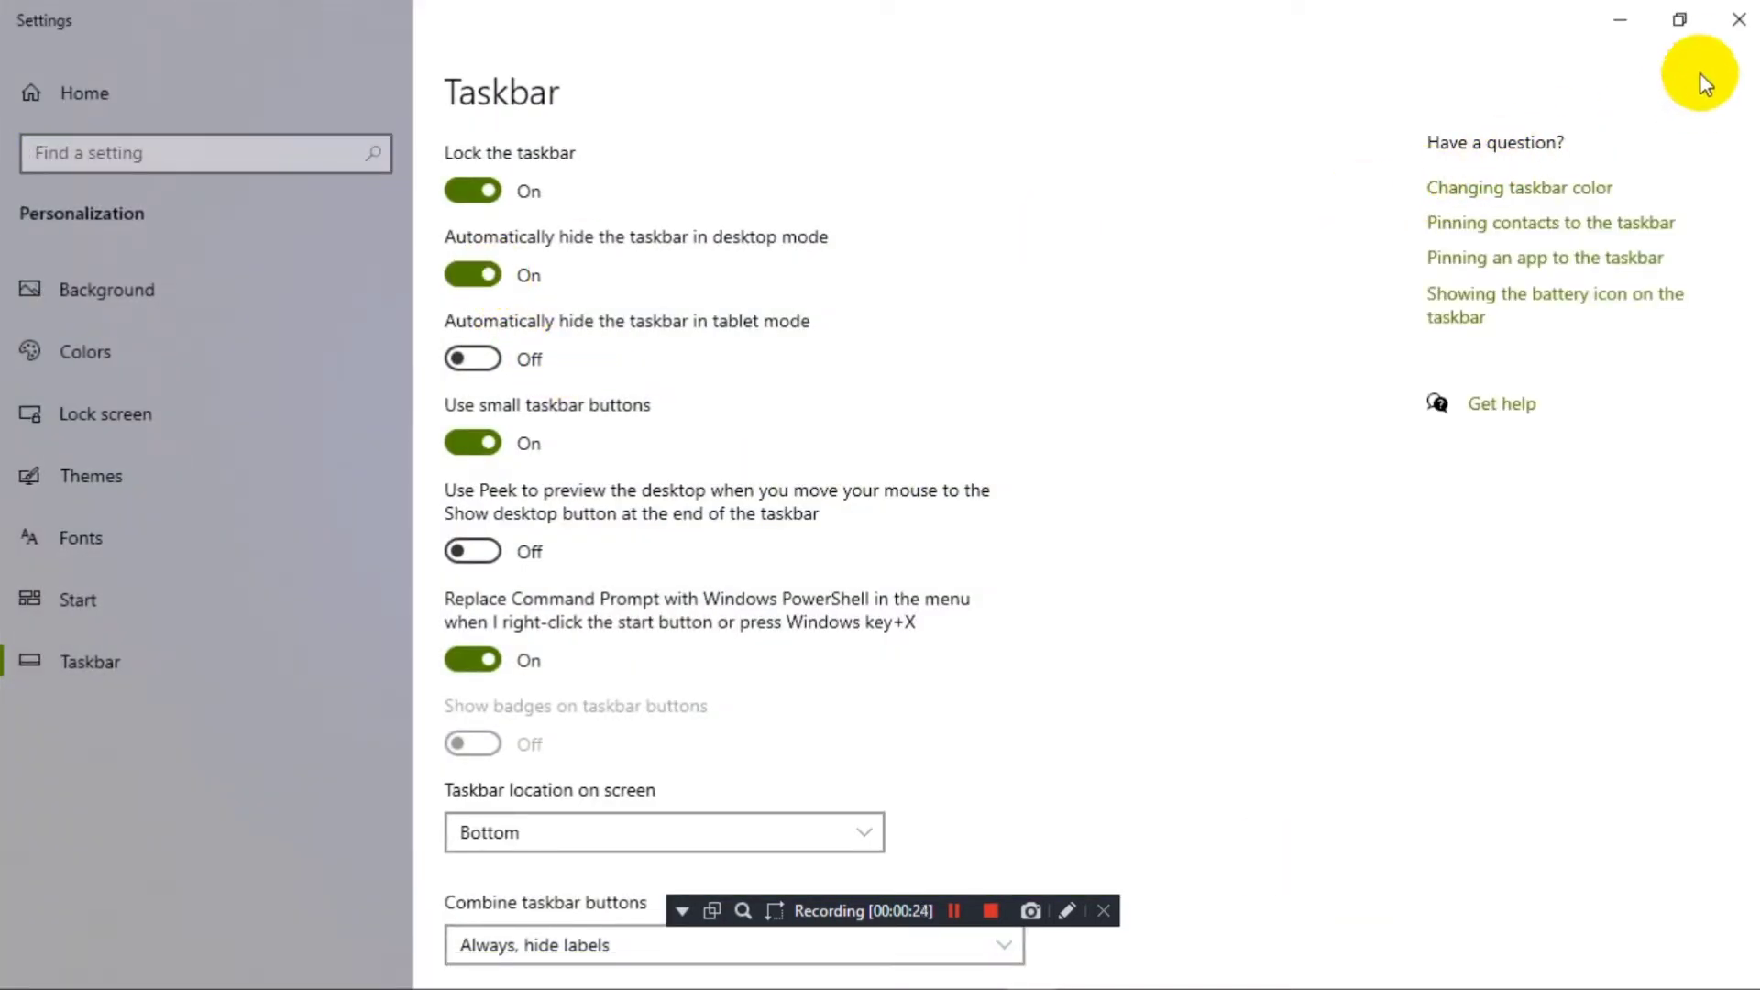
left_click(1738, 21)
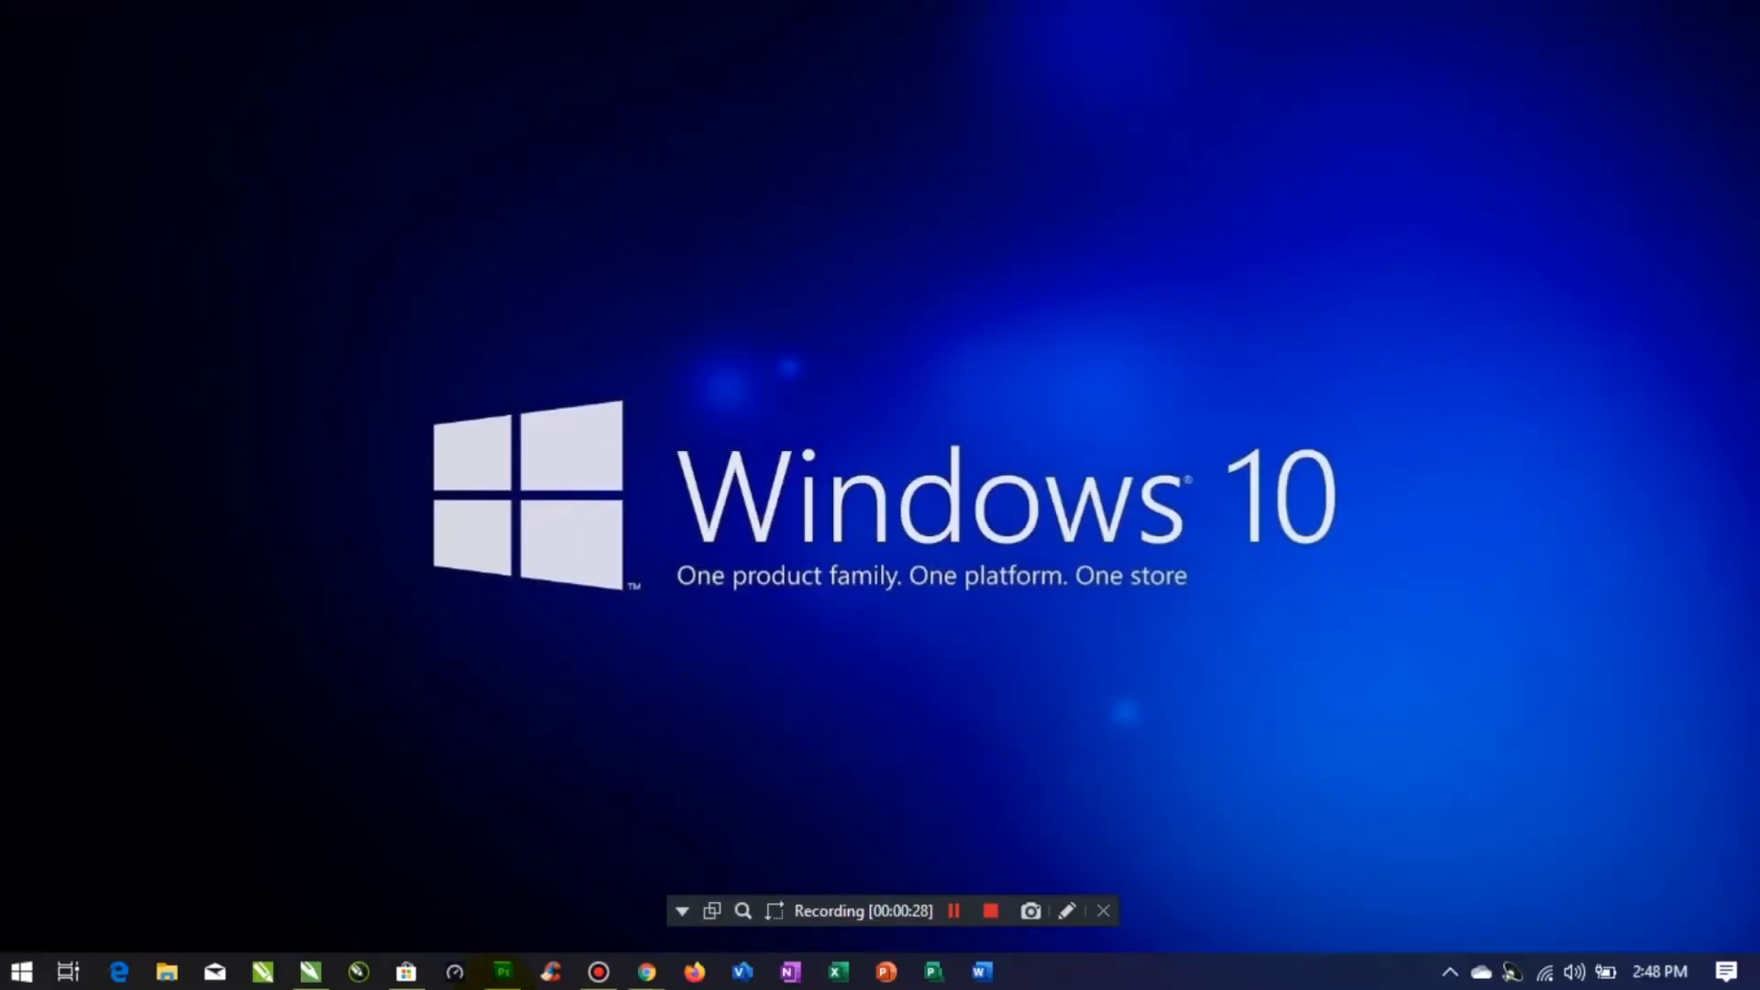
- Switch to the Rainmeter website in Chrome and download the 4.4 Beta Release as Rainmeter-4.4-r3348-beta into the 2020-Download-Files folder
mouse_move(639, 974)
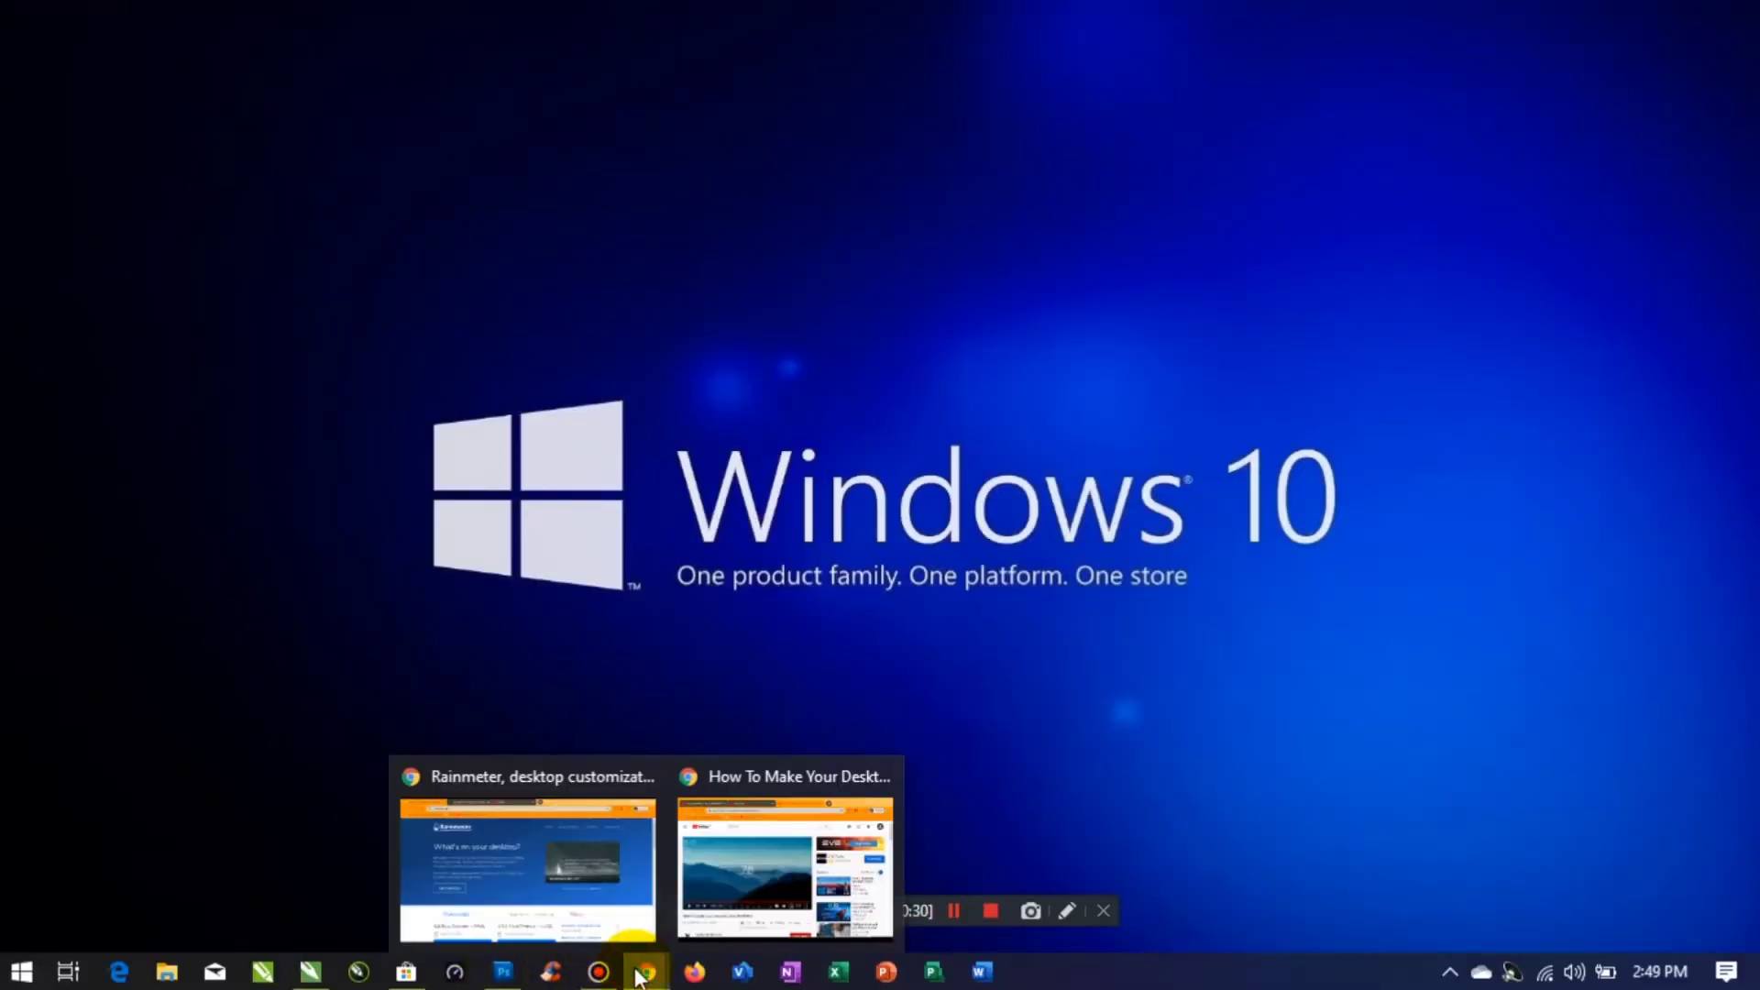
left_click(624, 922)
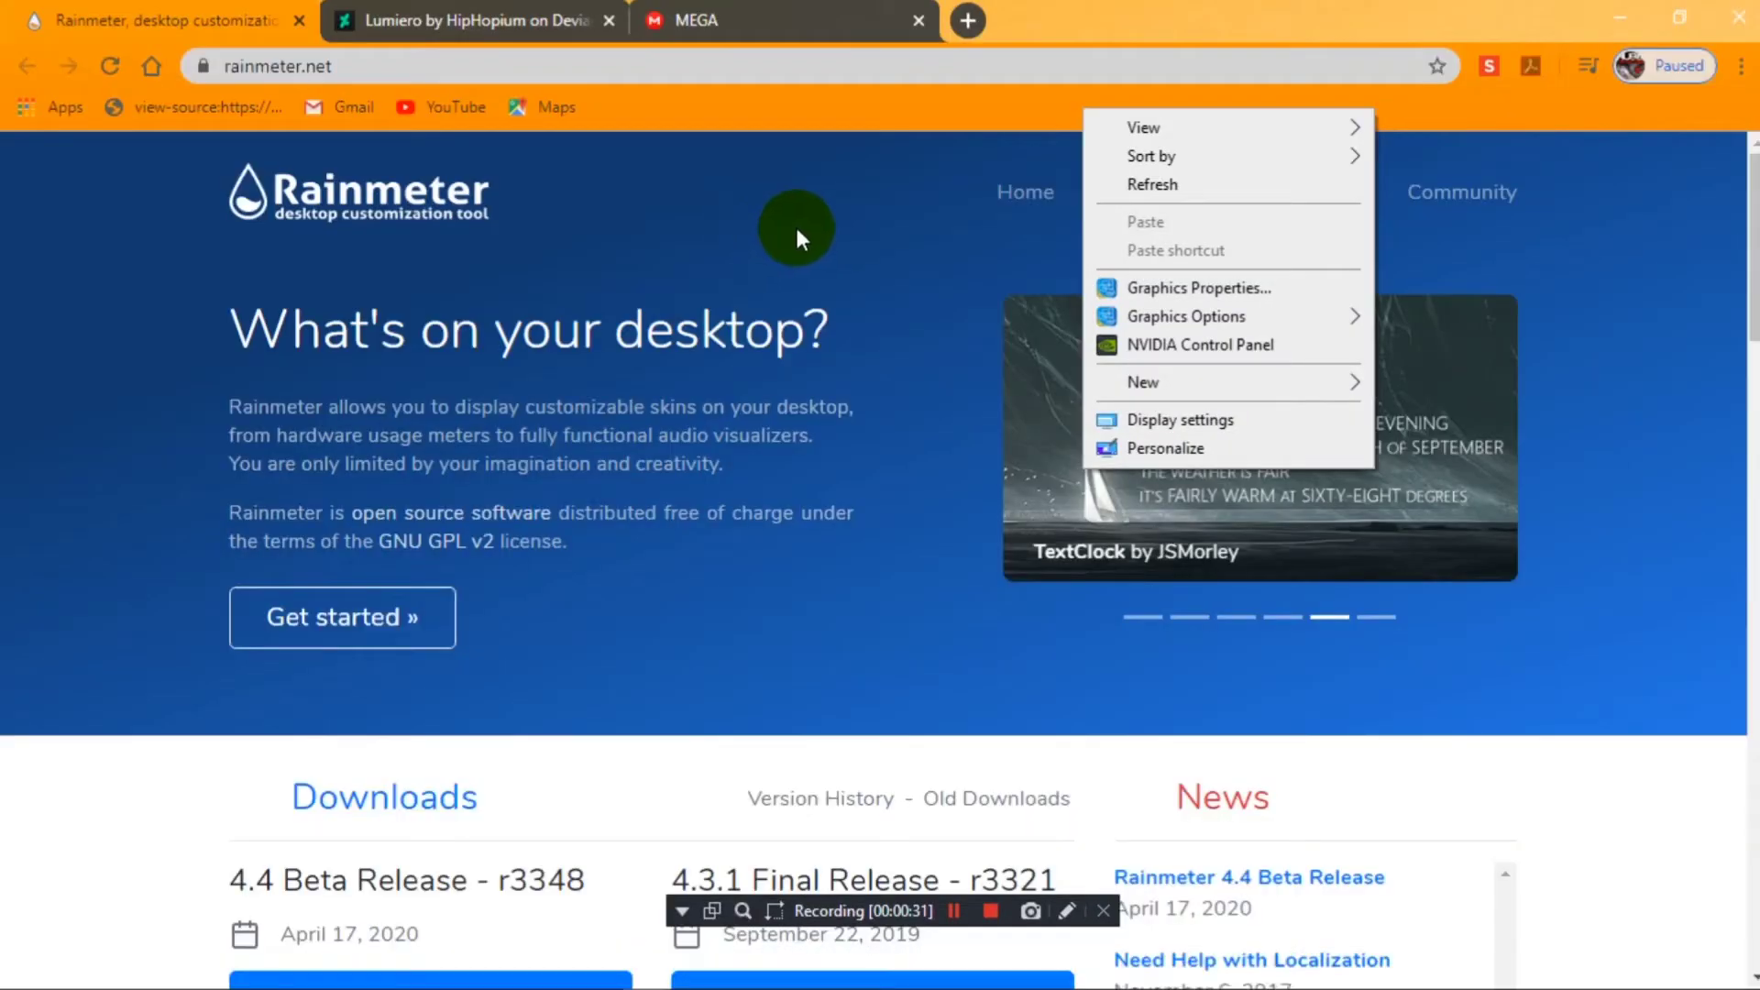
left_click(1156, 186)
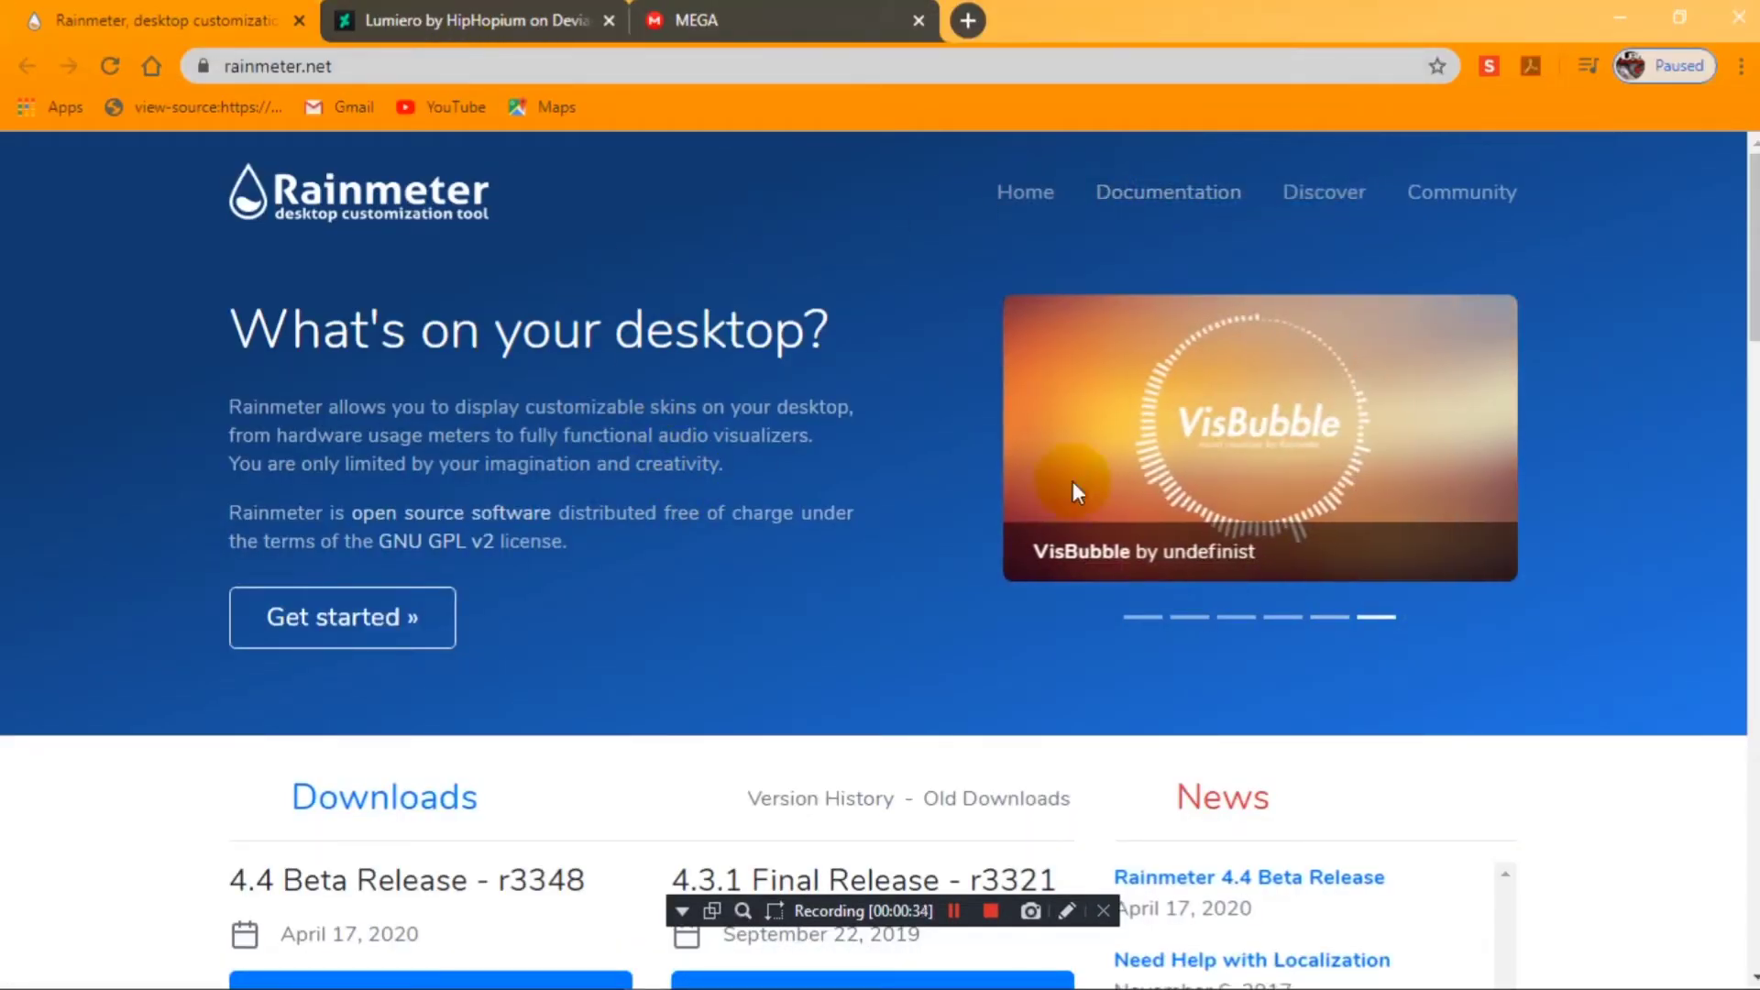
scroll(1746, 243, "down", 3)
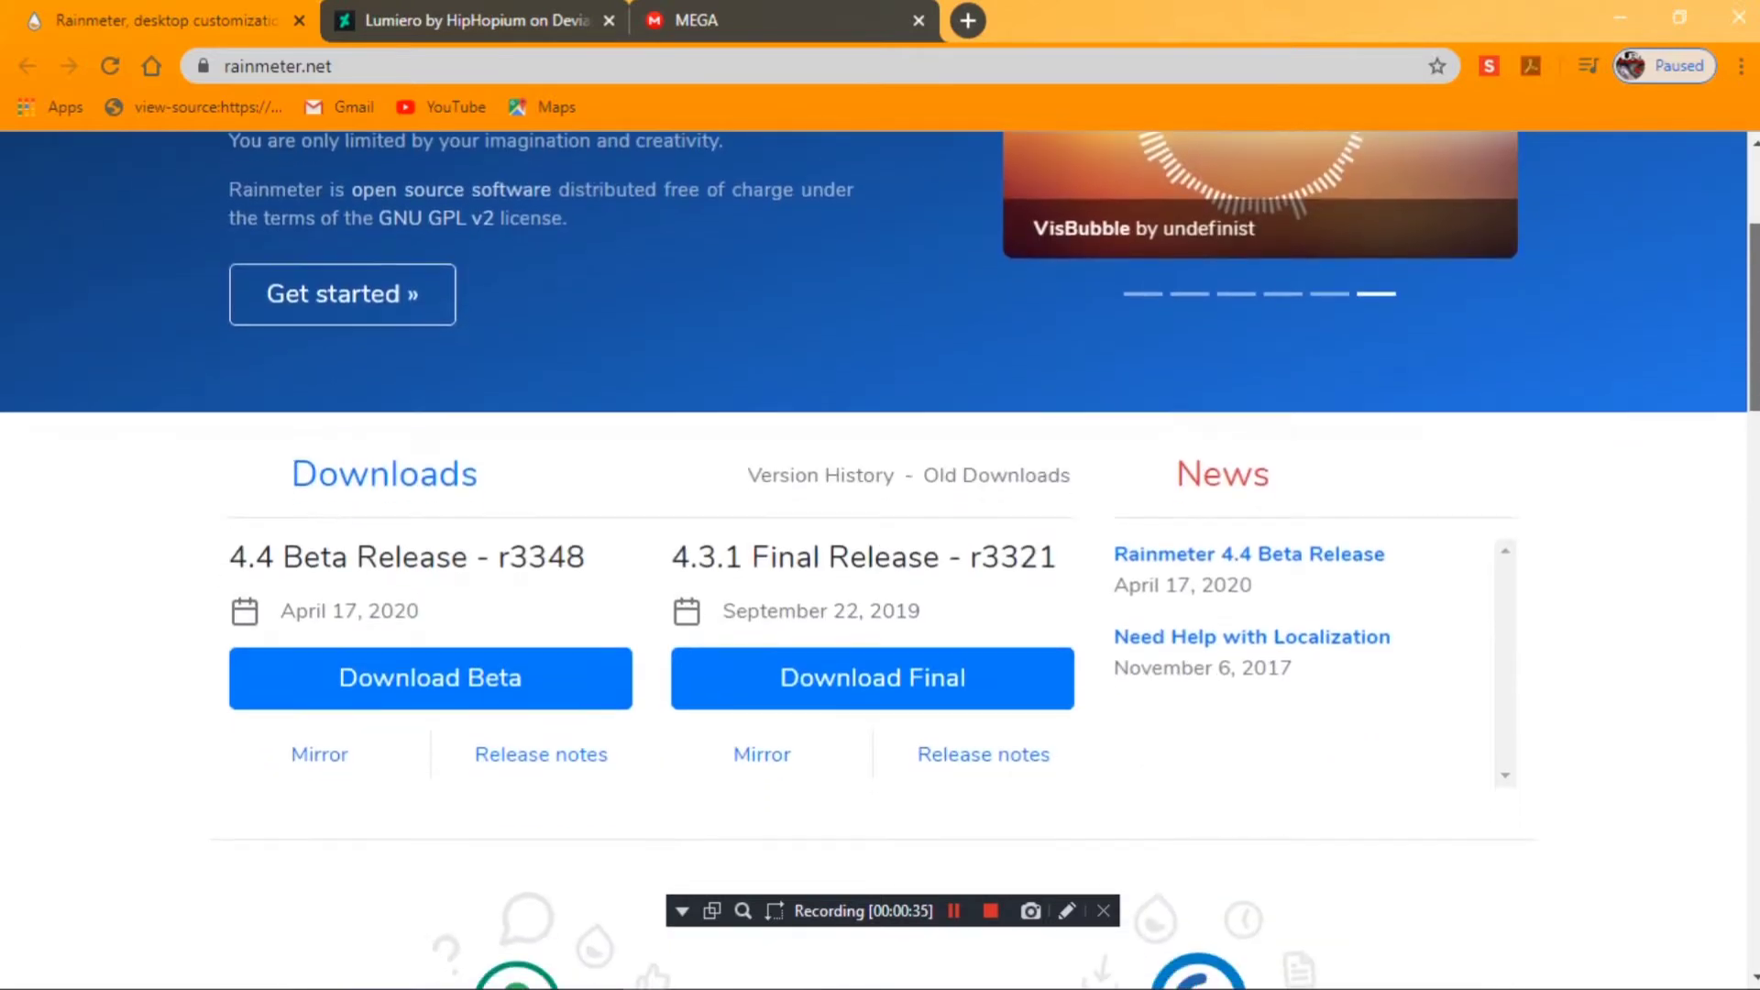
scroll(880, 559, "down", 1)
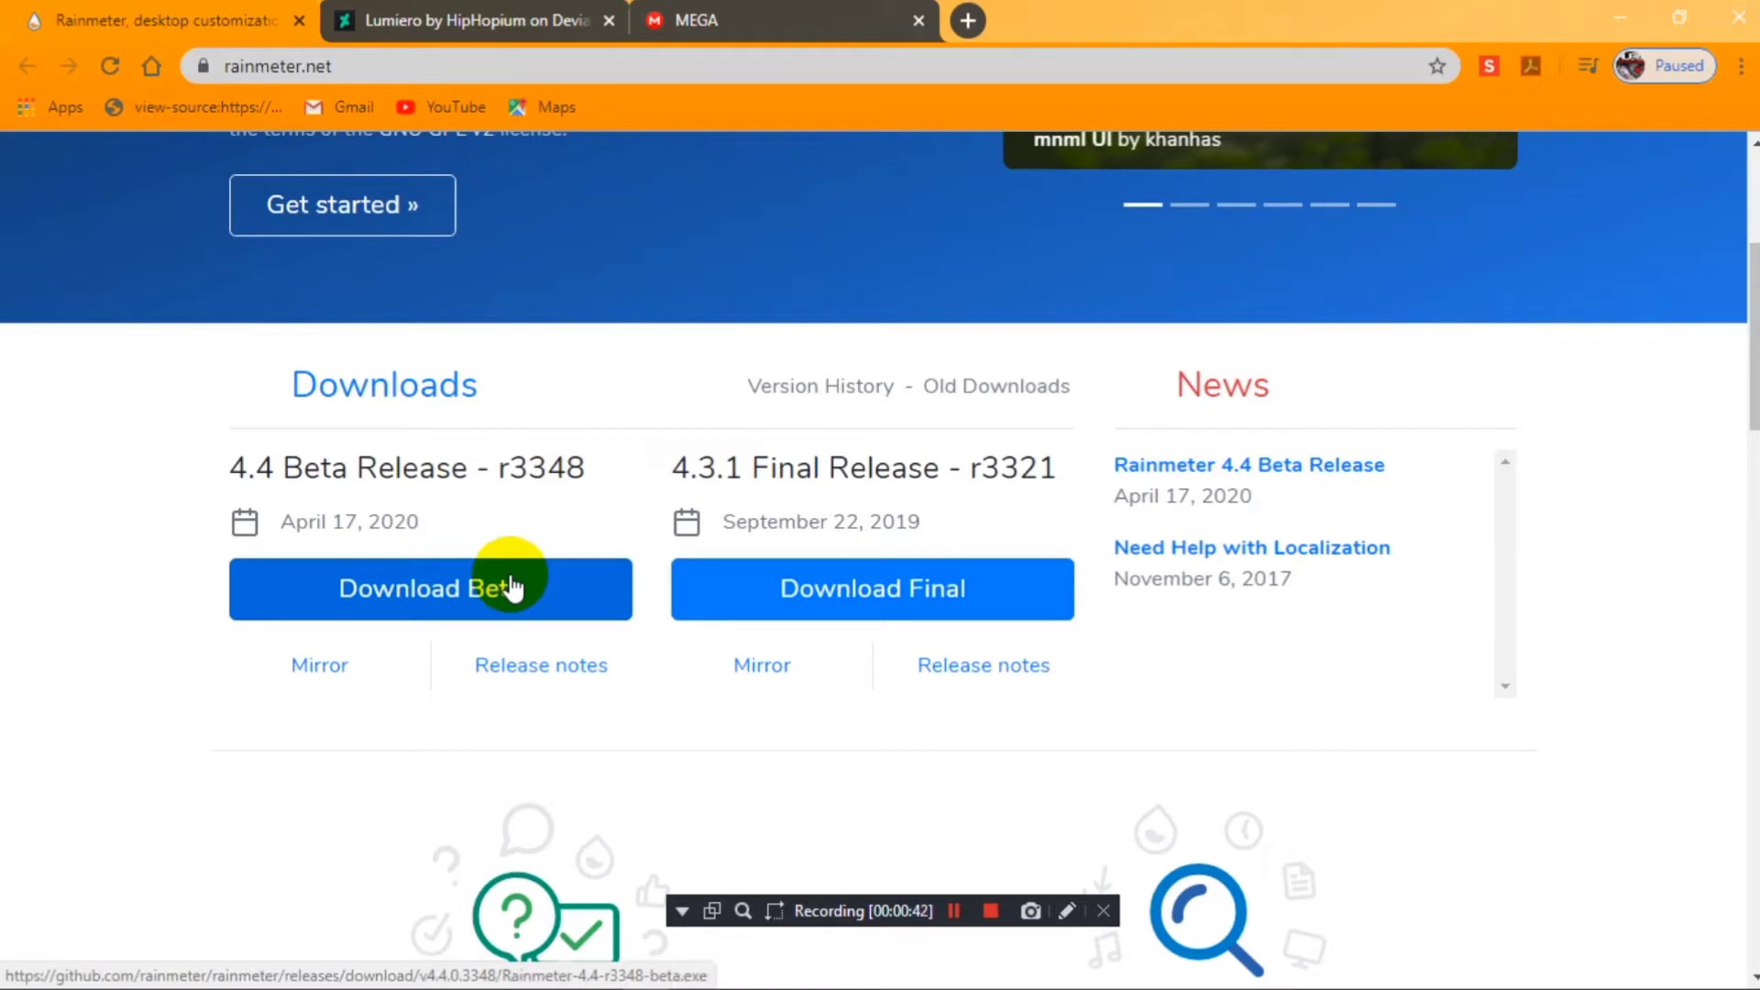
left_click(486, 594)
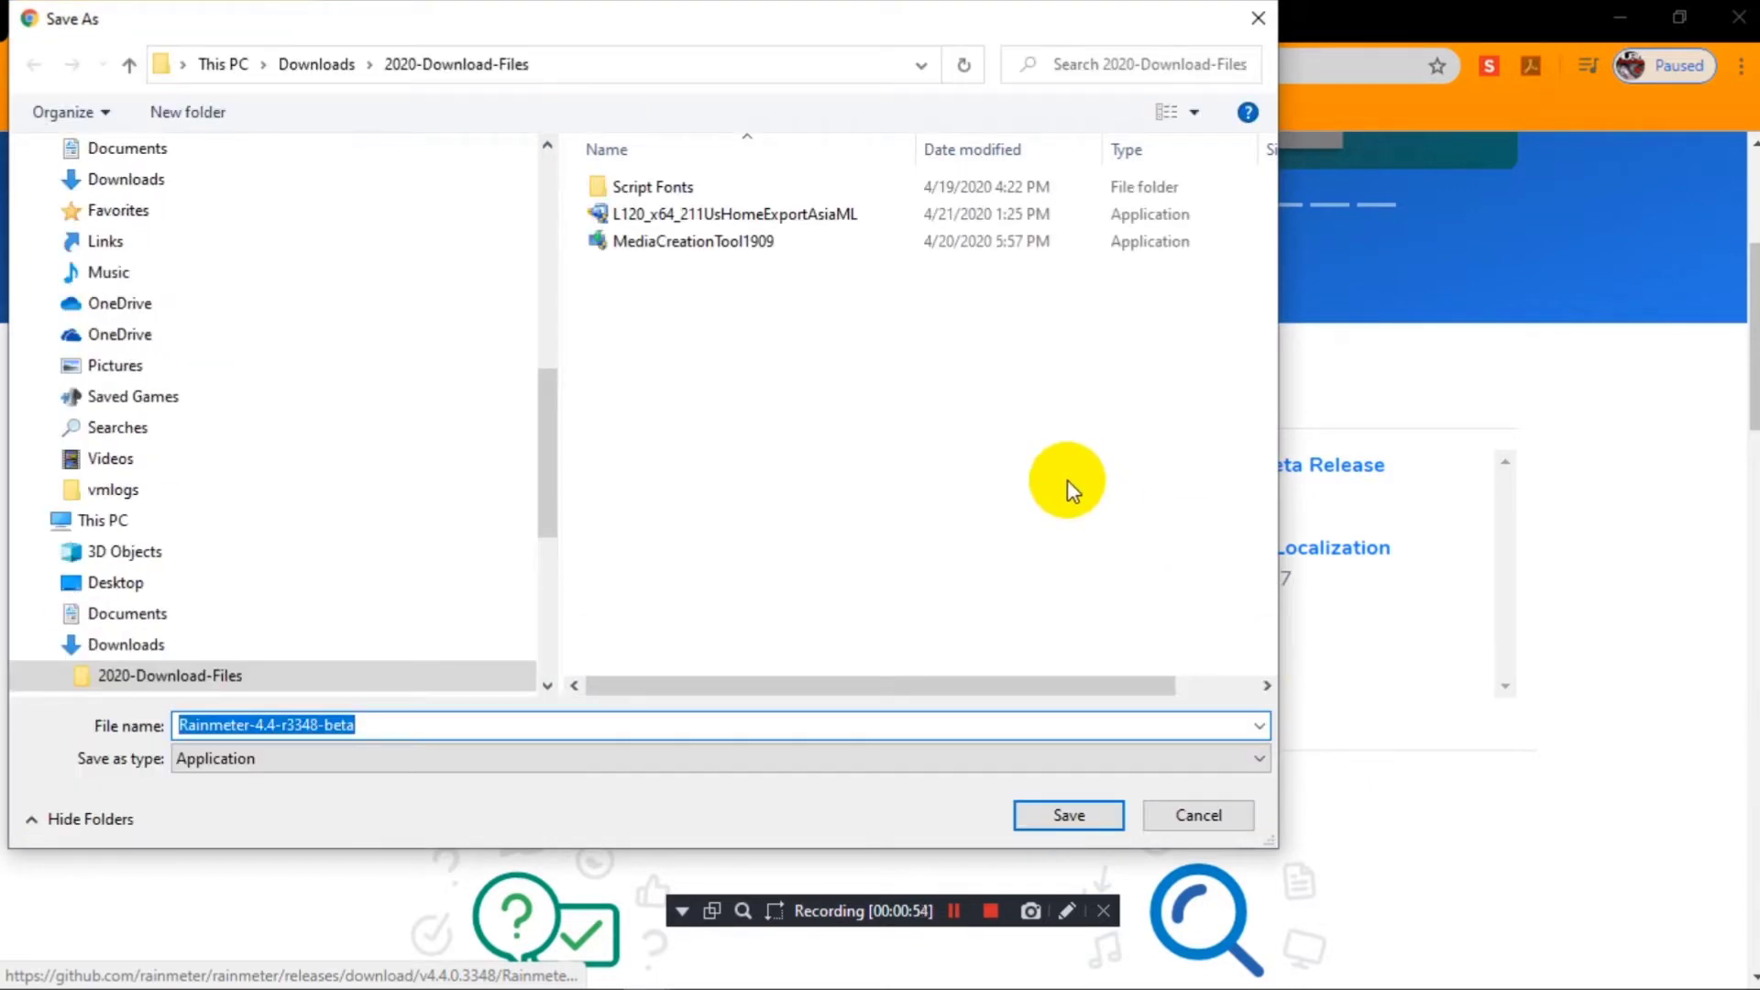
left_click(1063, 815)
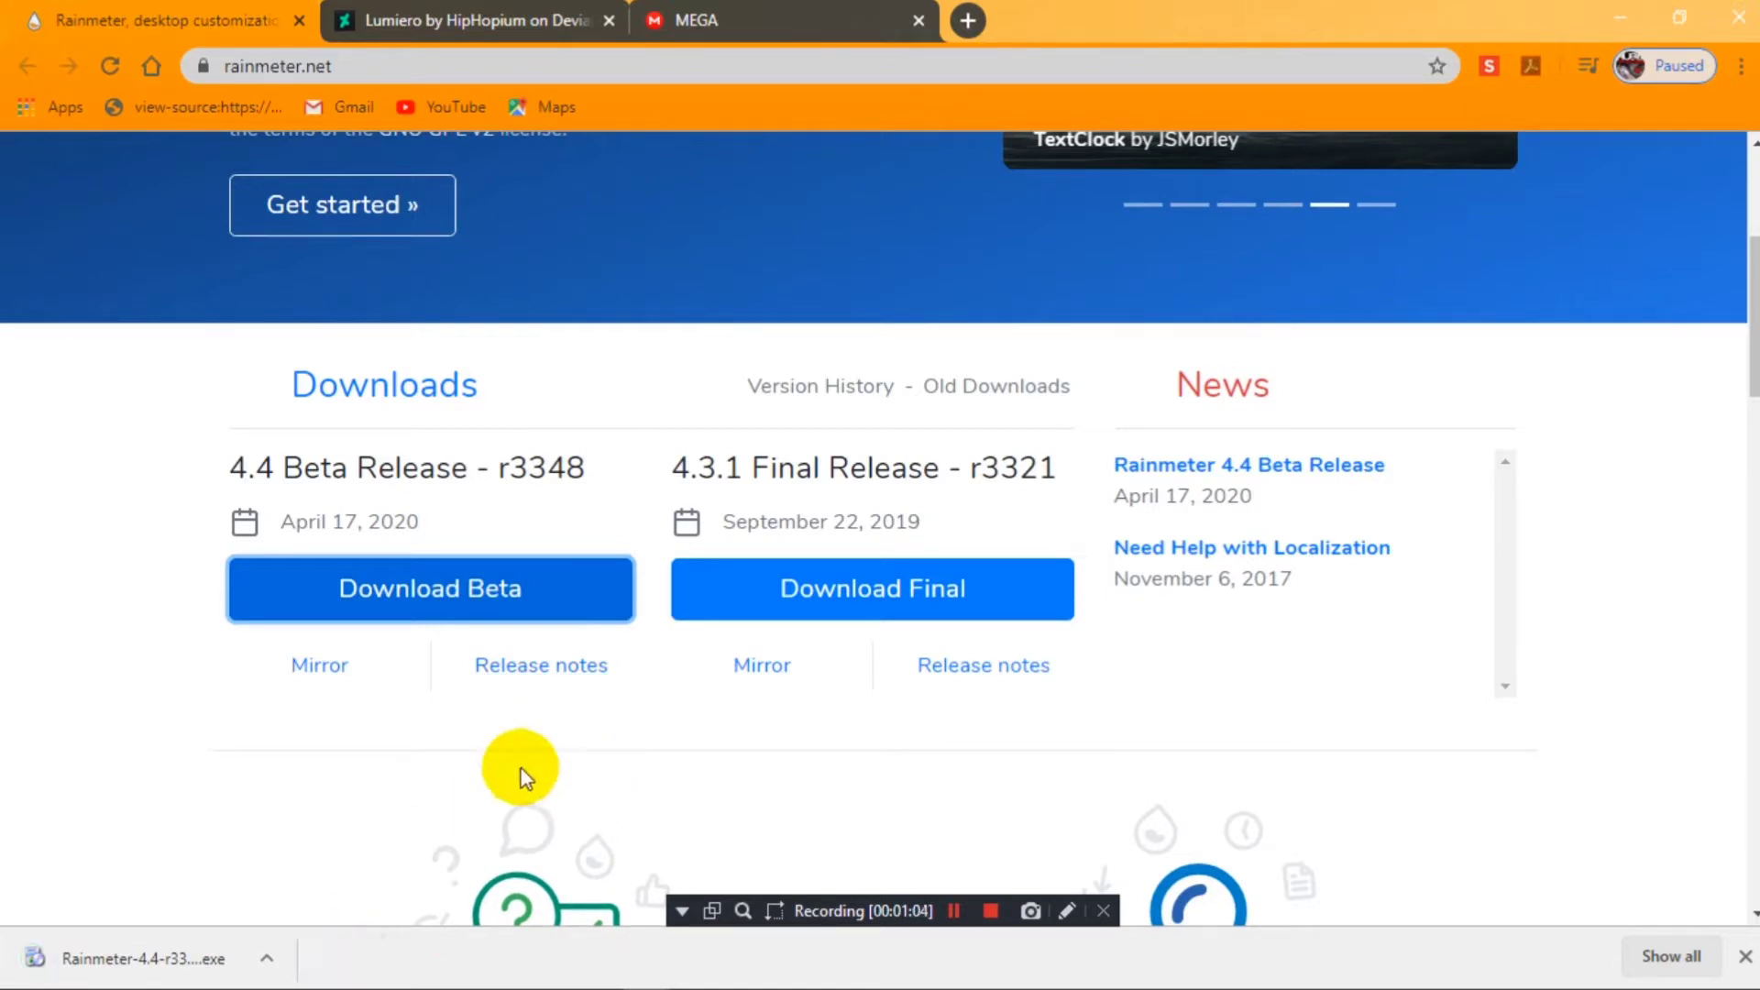
- Open the downloaded Rainmeter installer, allow it to run, and accept English as the setup language
left_click(266, 958)
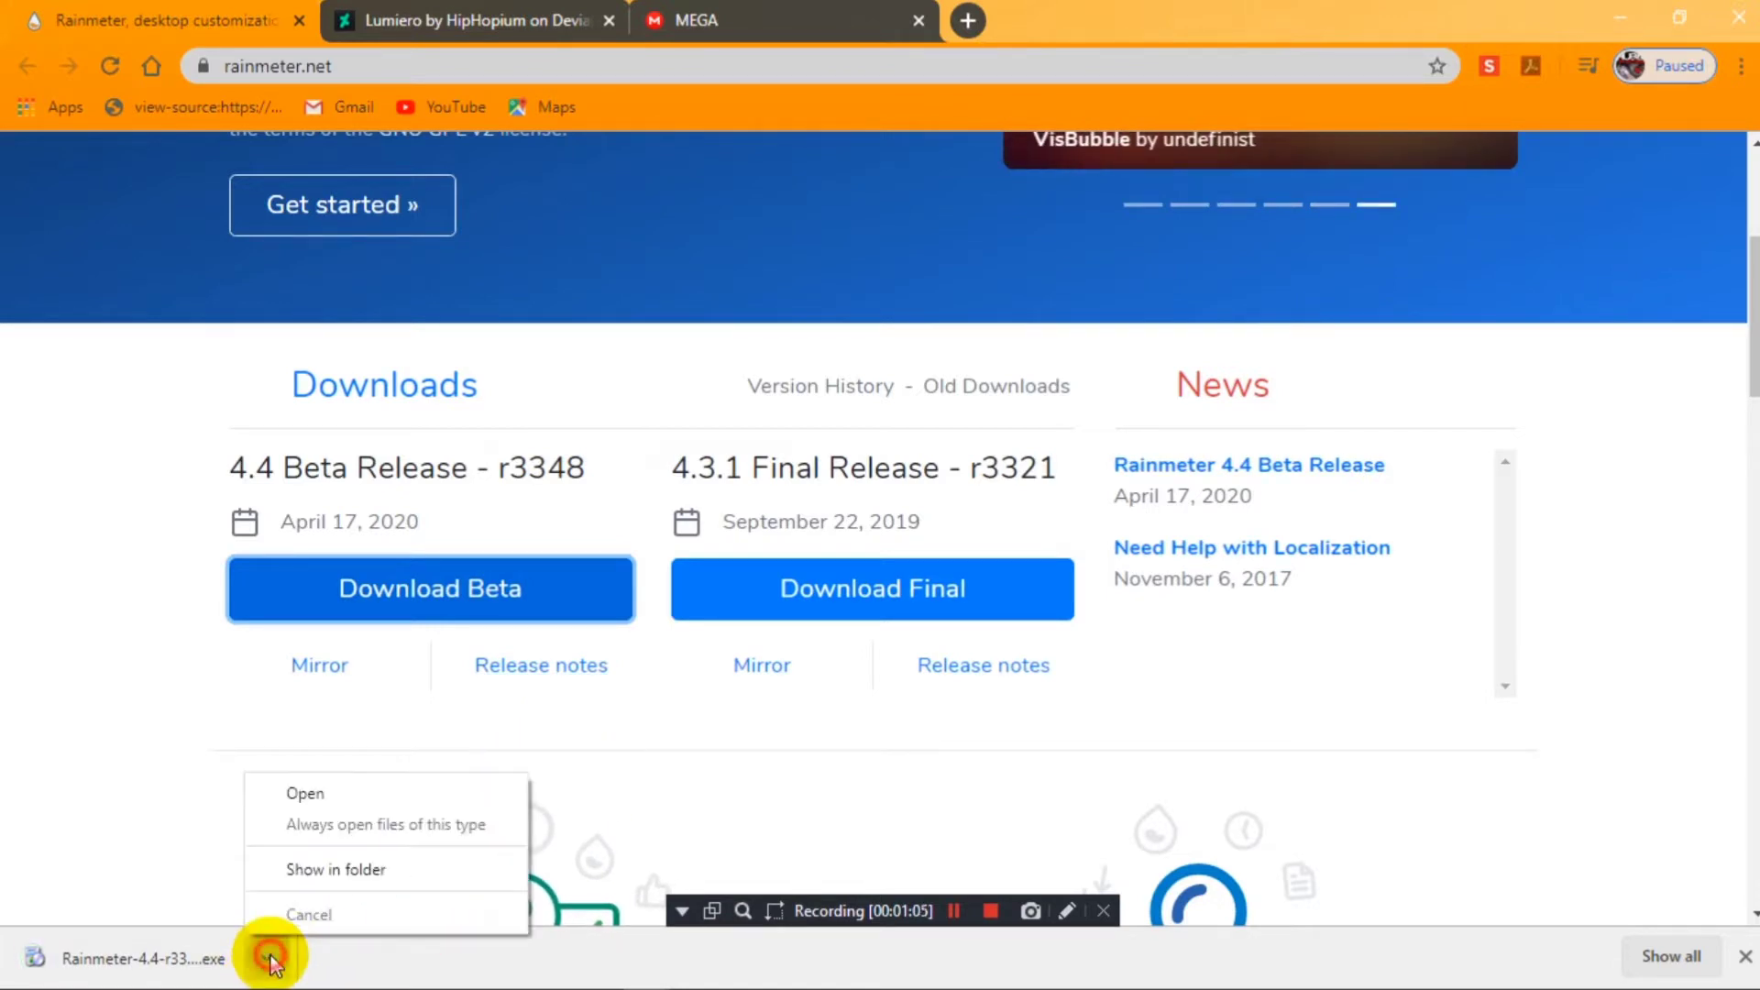
left_click(312, 796)
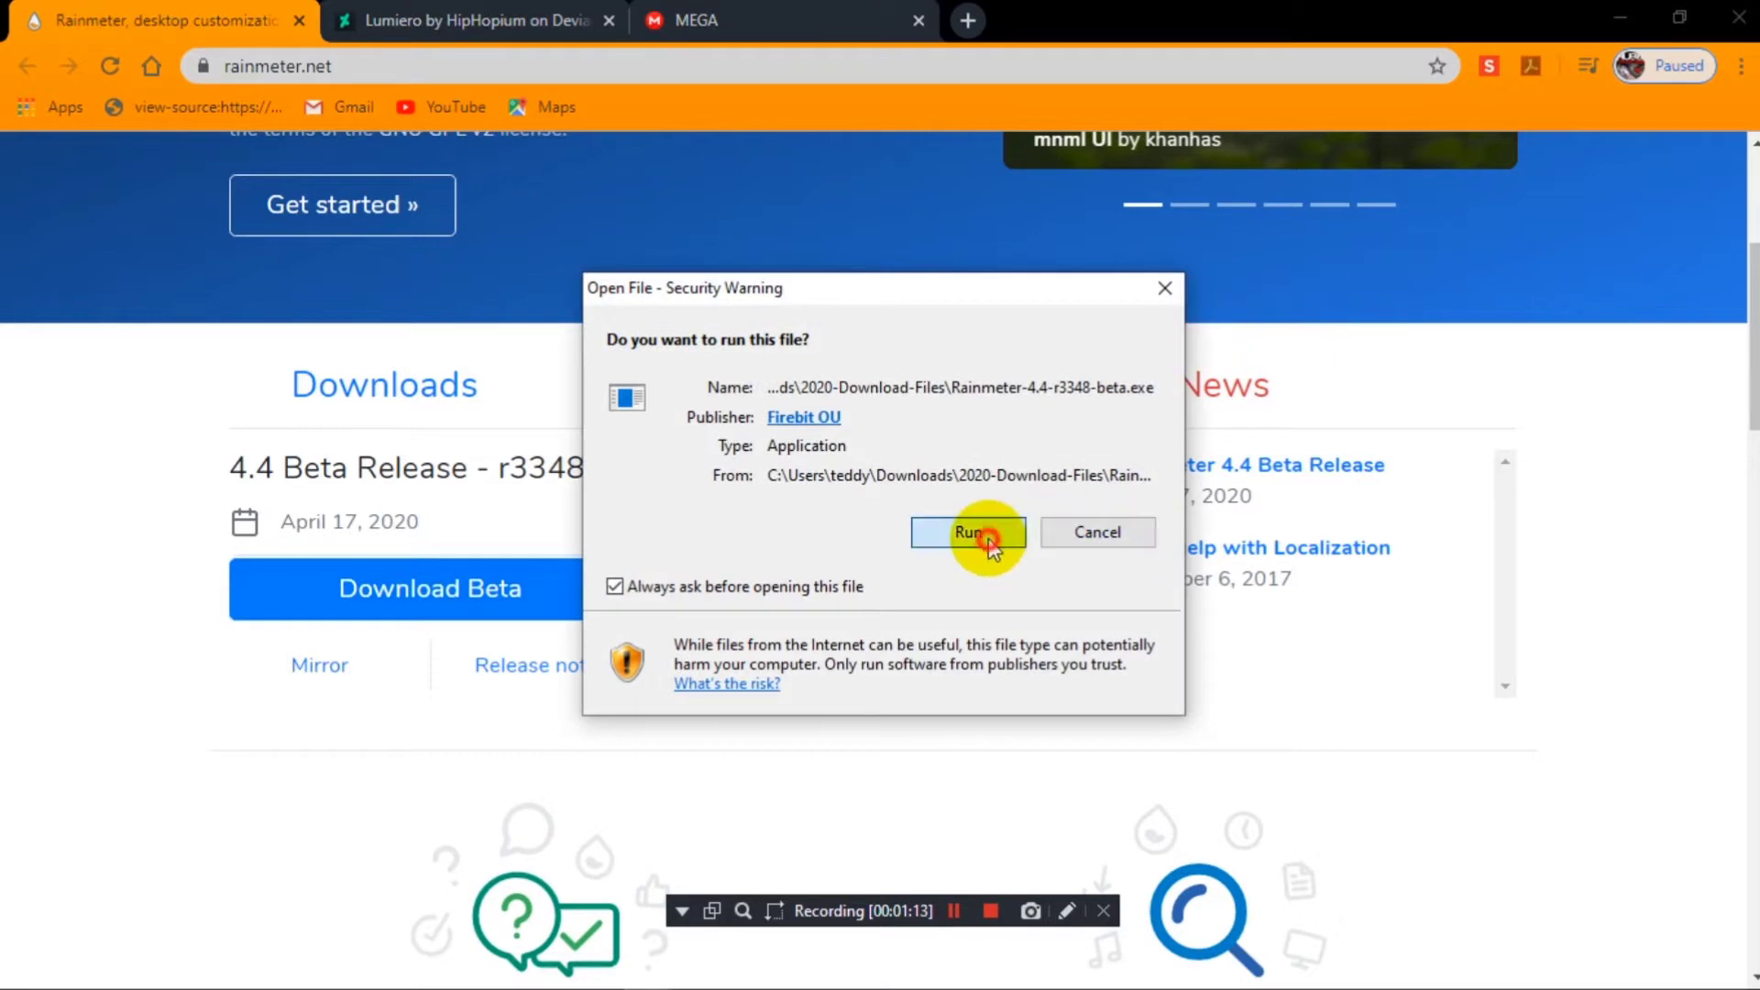
left_click(986, 535)
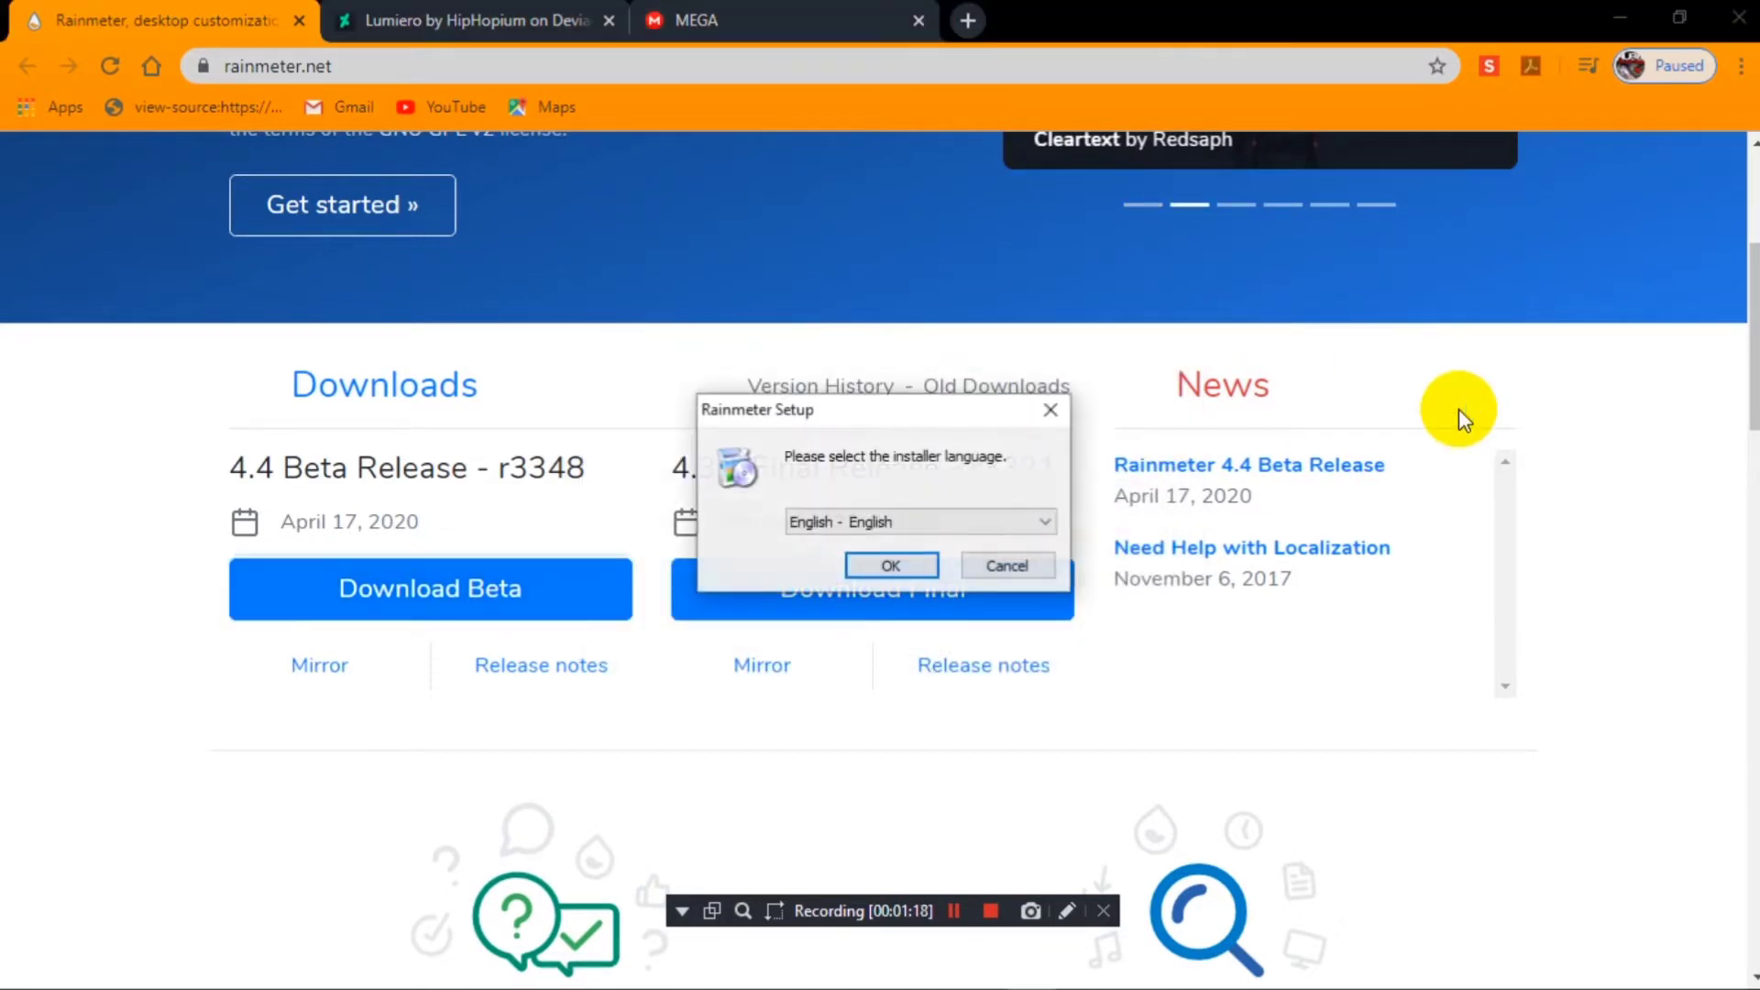
left_click(878, 564)
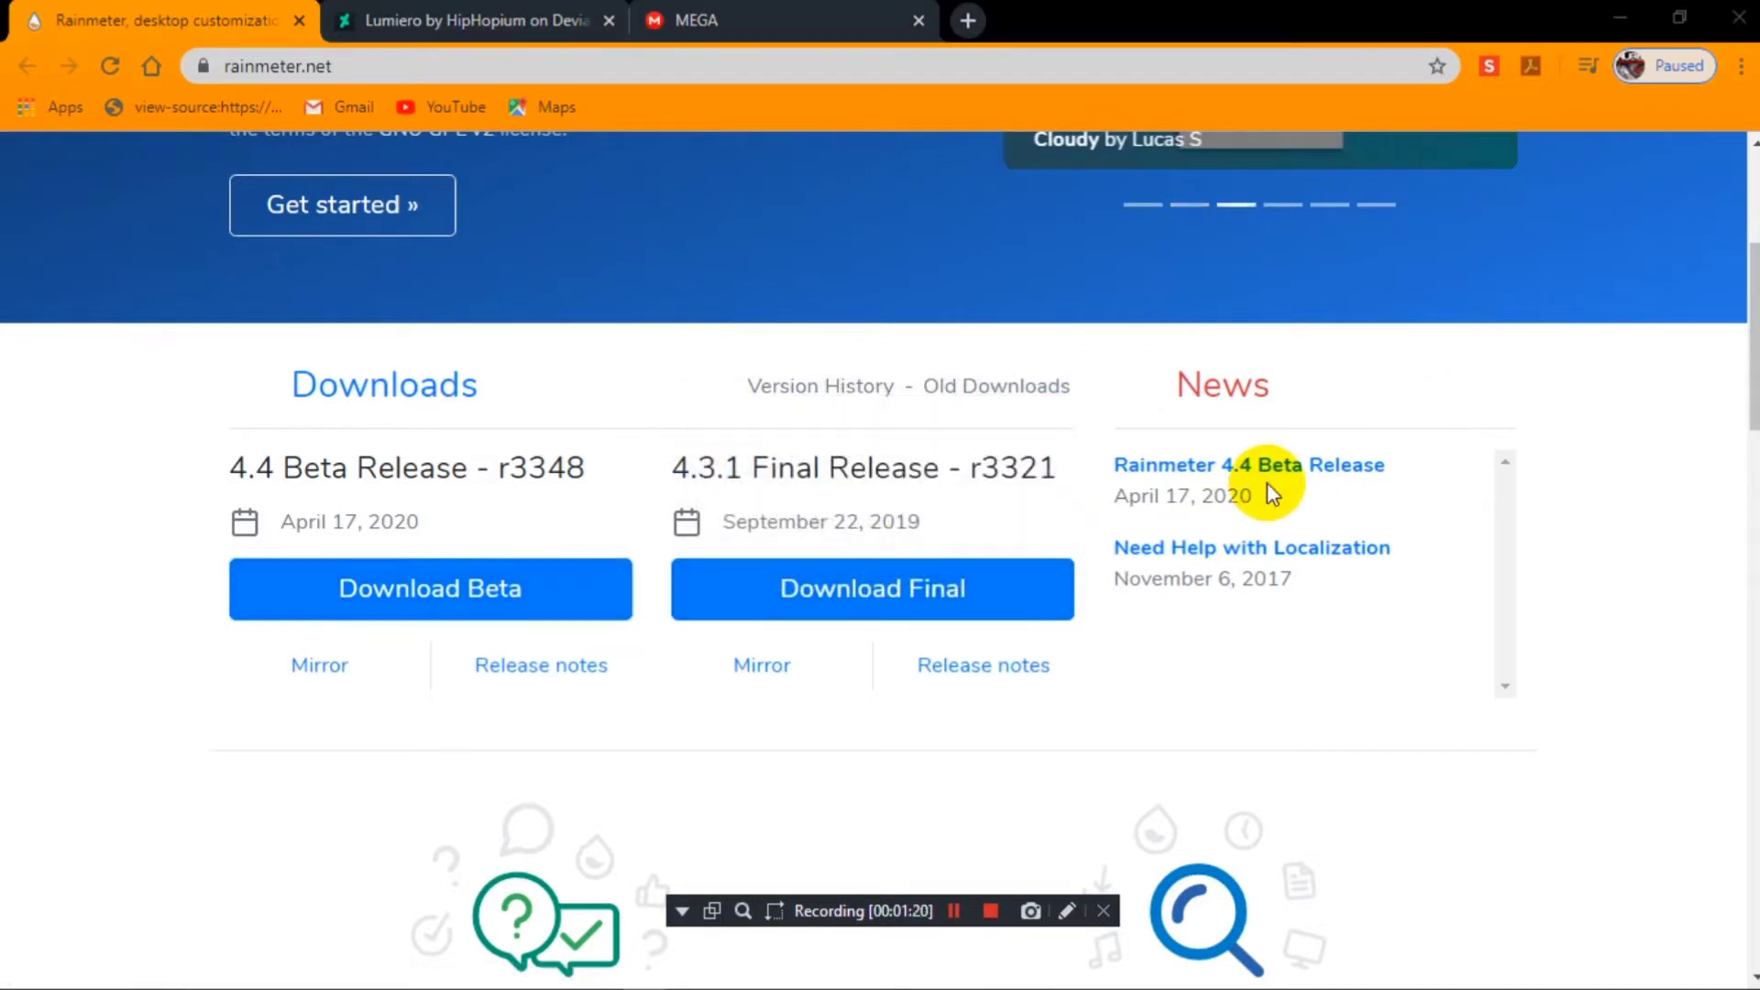
- Install 64-bit Rainmeter to C:\Program Files\Rainmeter with launch on startup, approve the system changes, and finish setup with Run Rainmeter enabled
left_click(1027, 714)
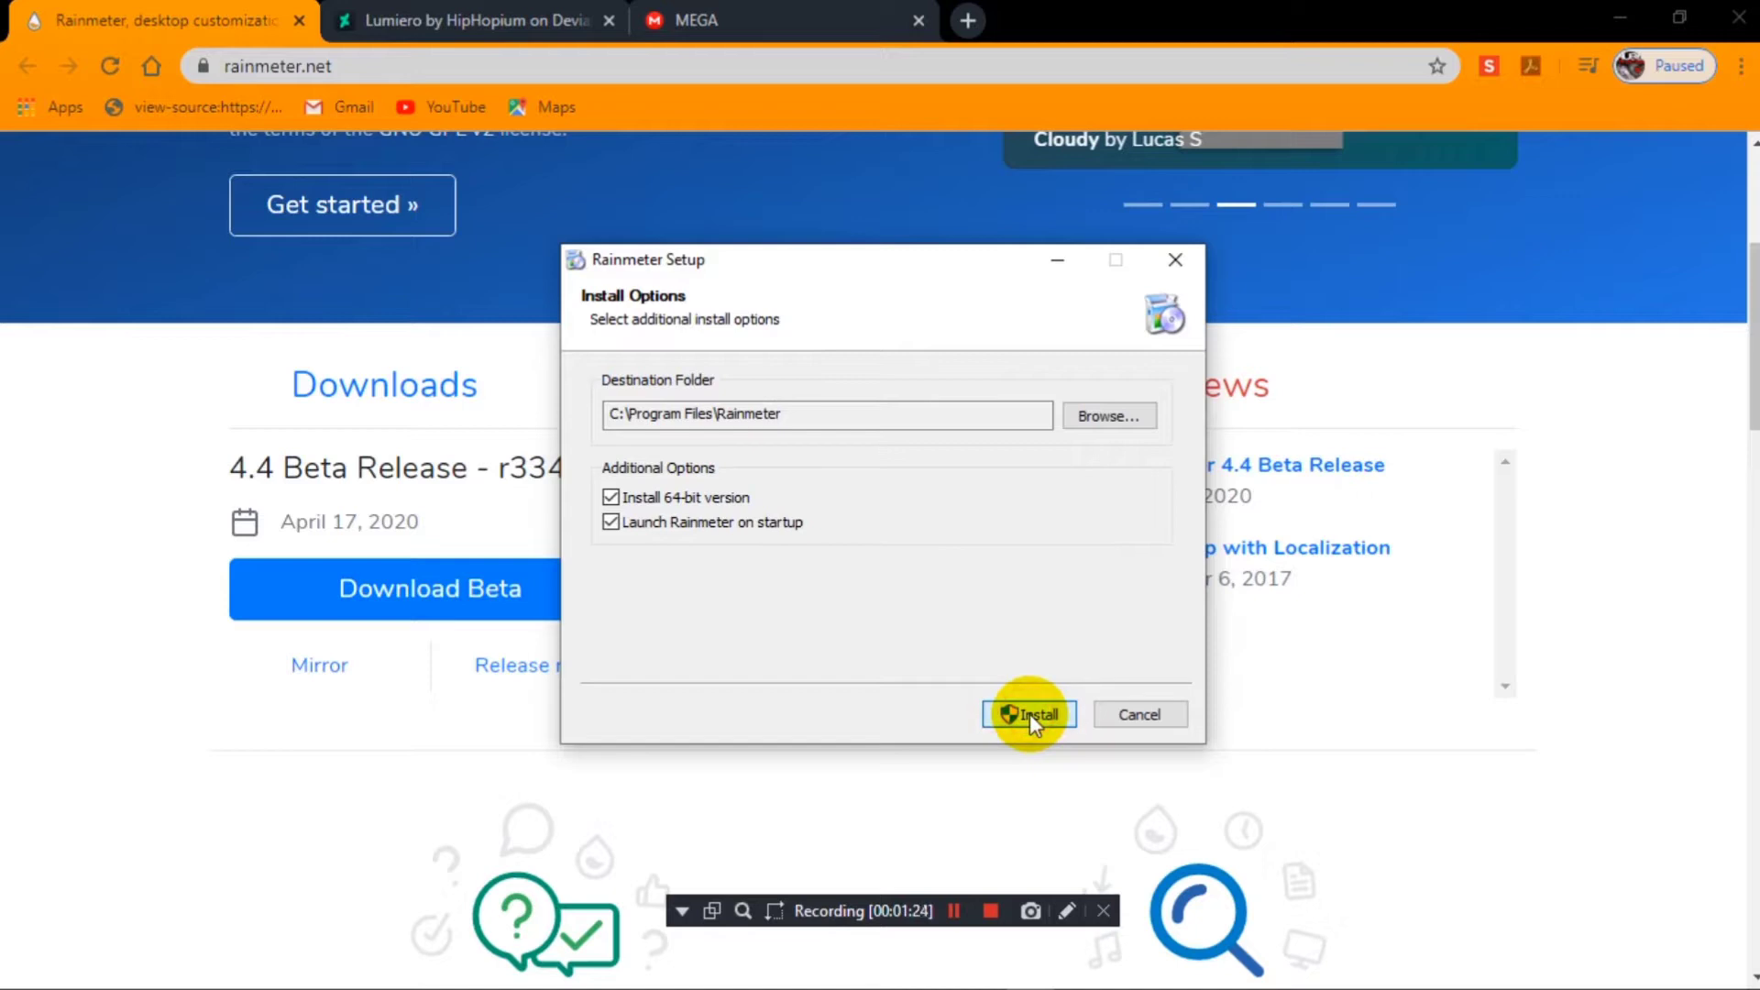
left_click(1030, 713)
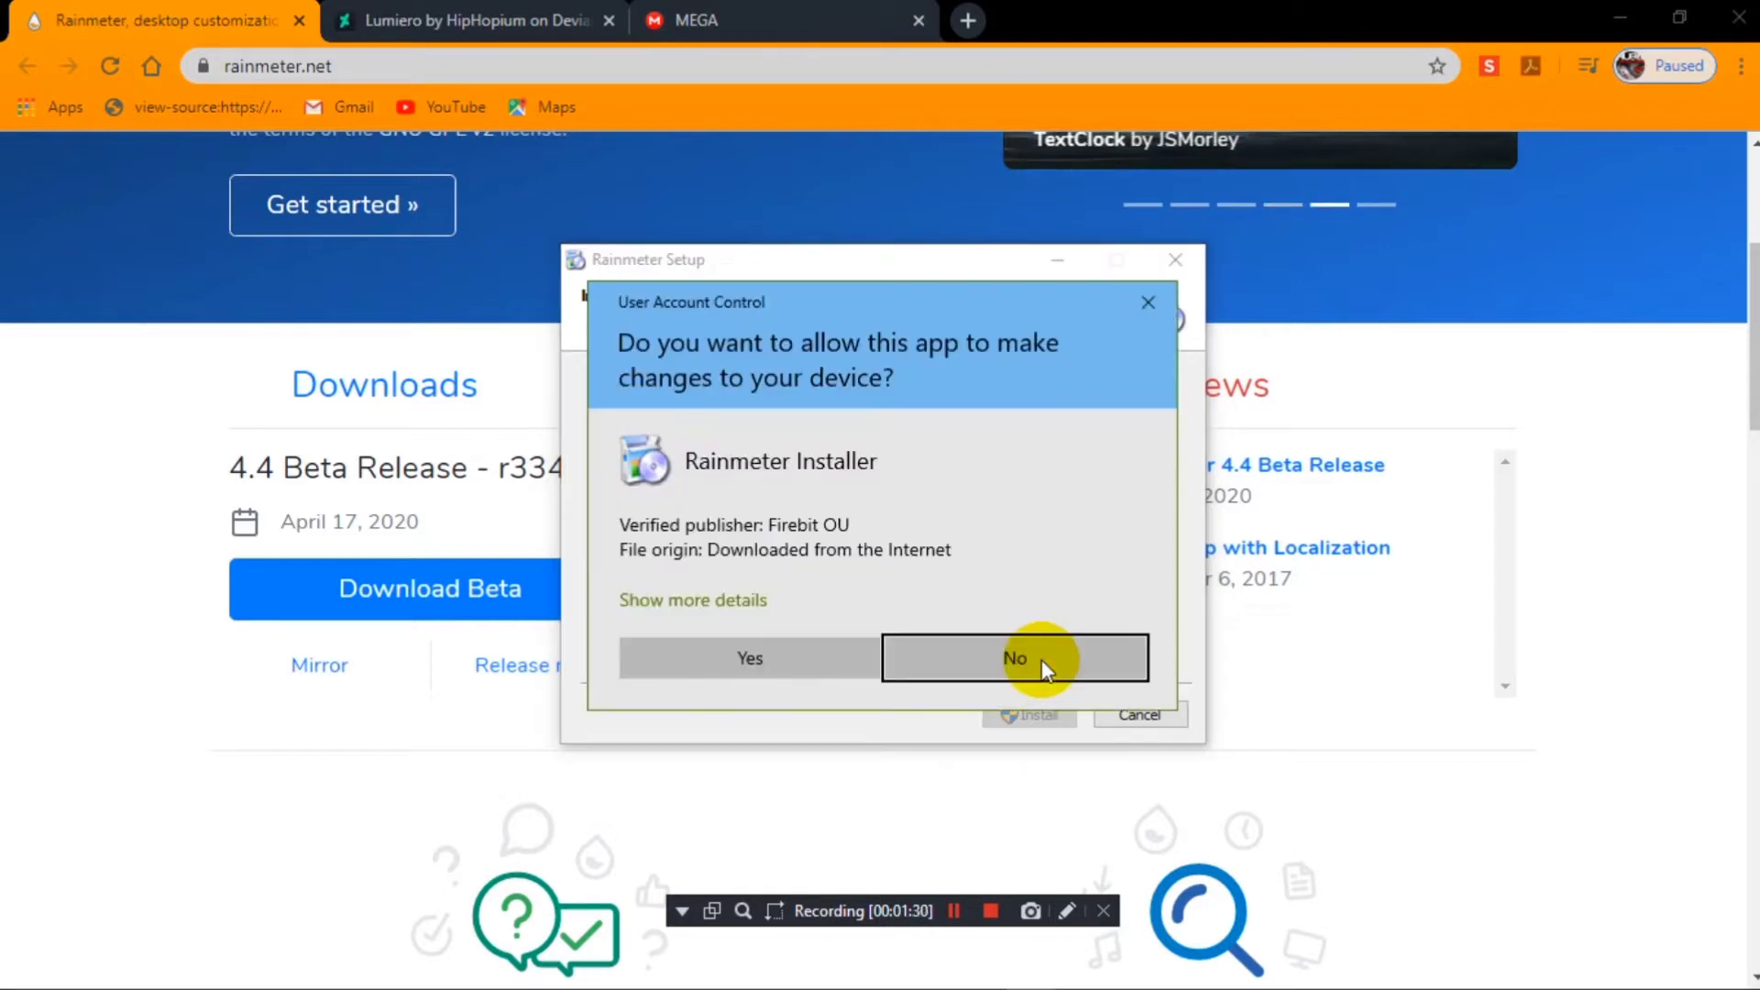
left_click(784, 658)
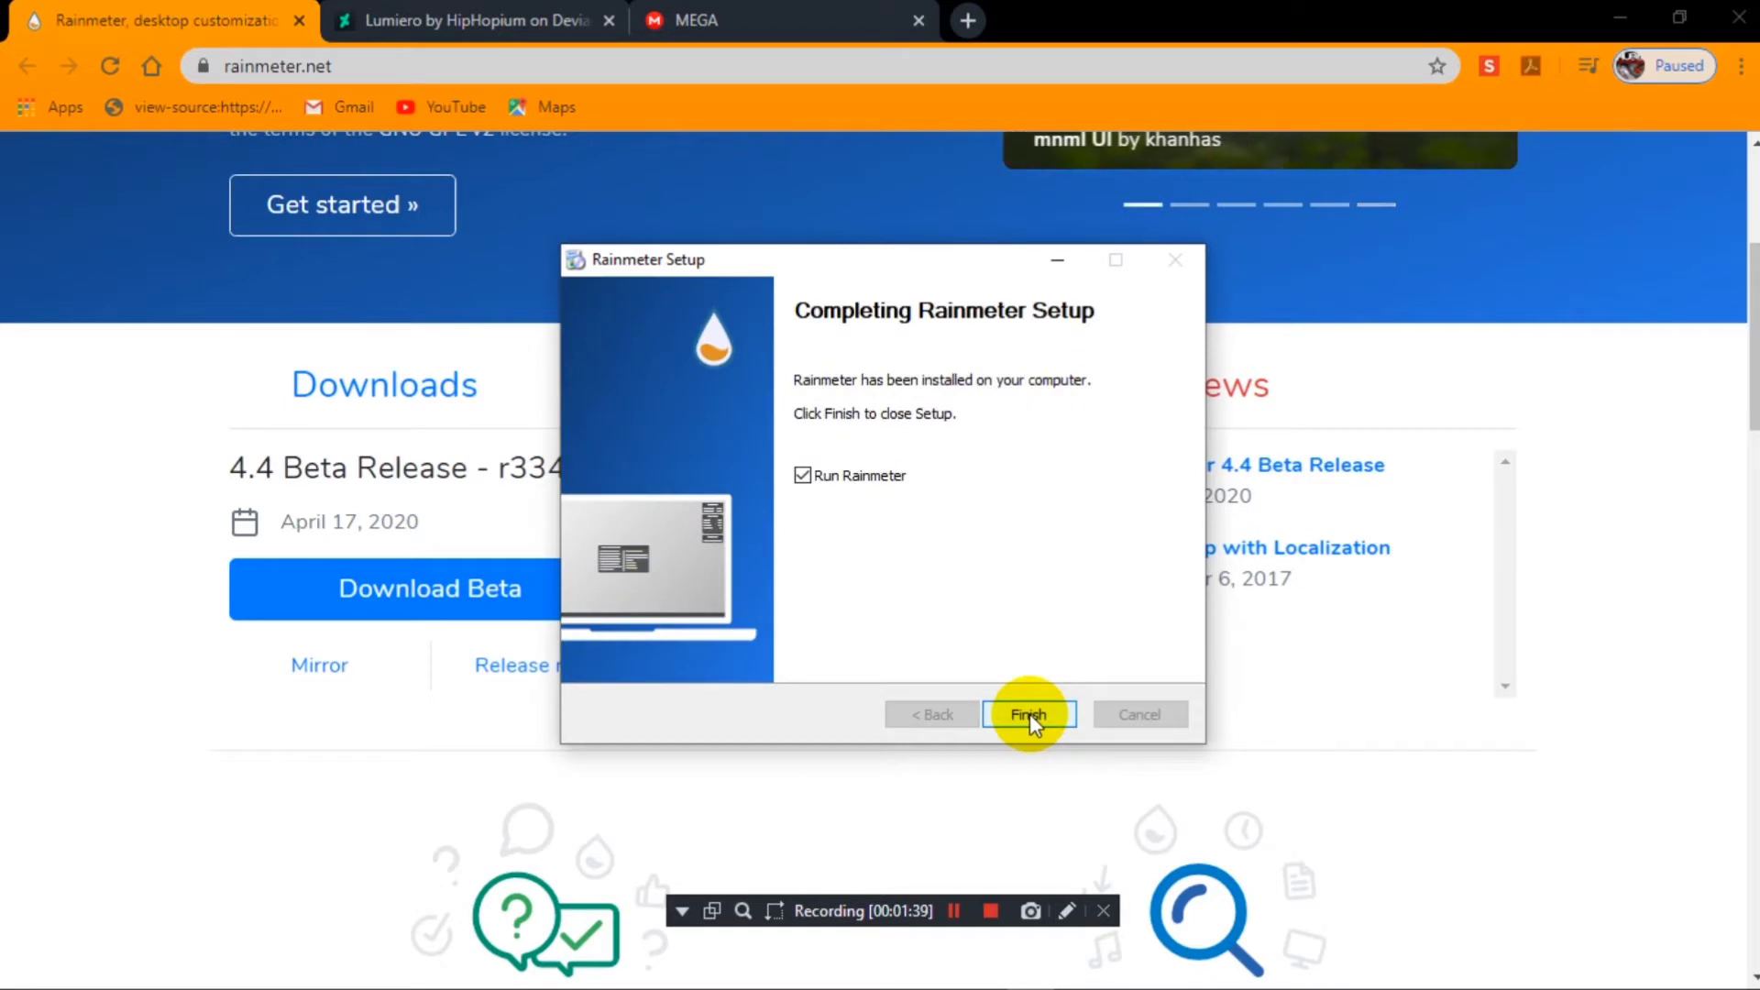
left_click(1029, 714)
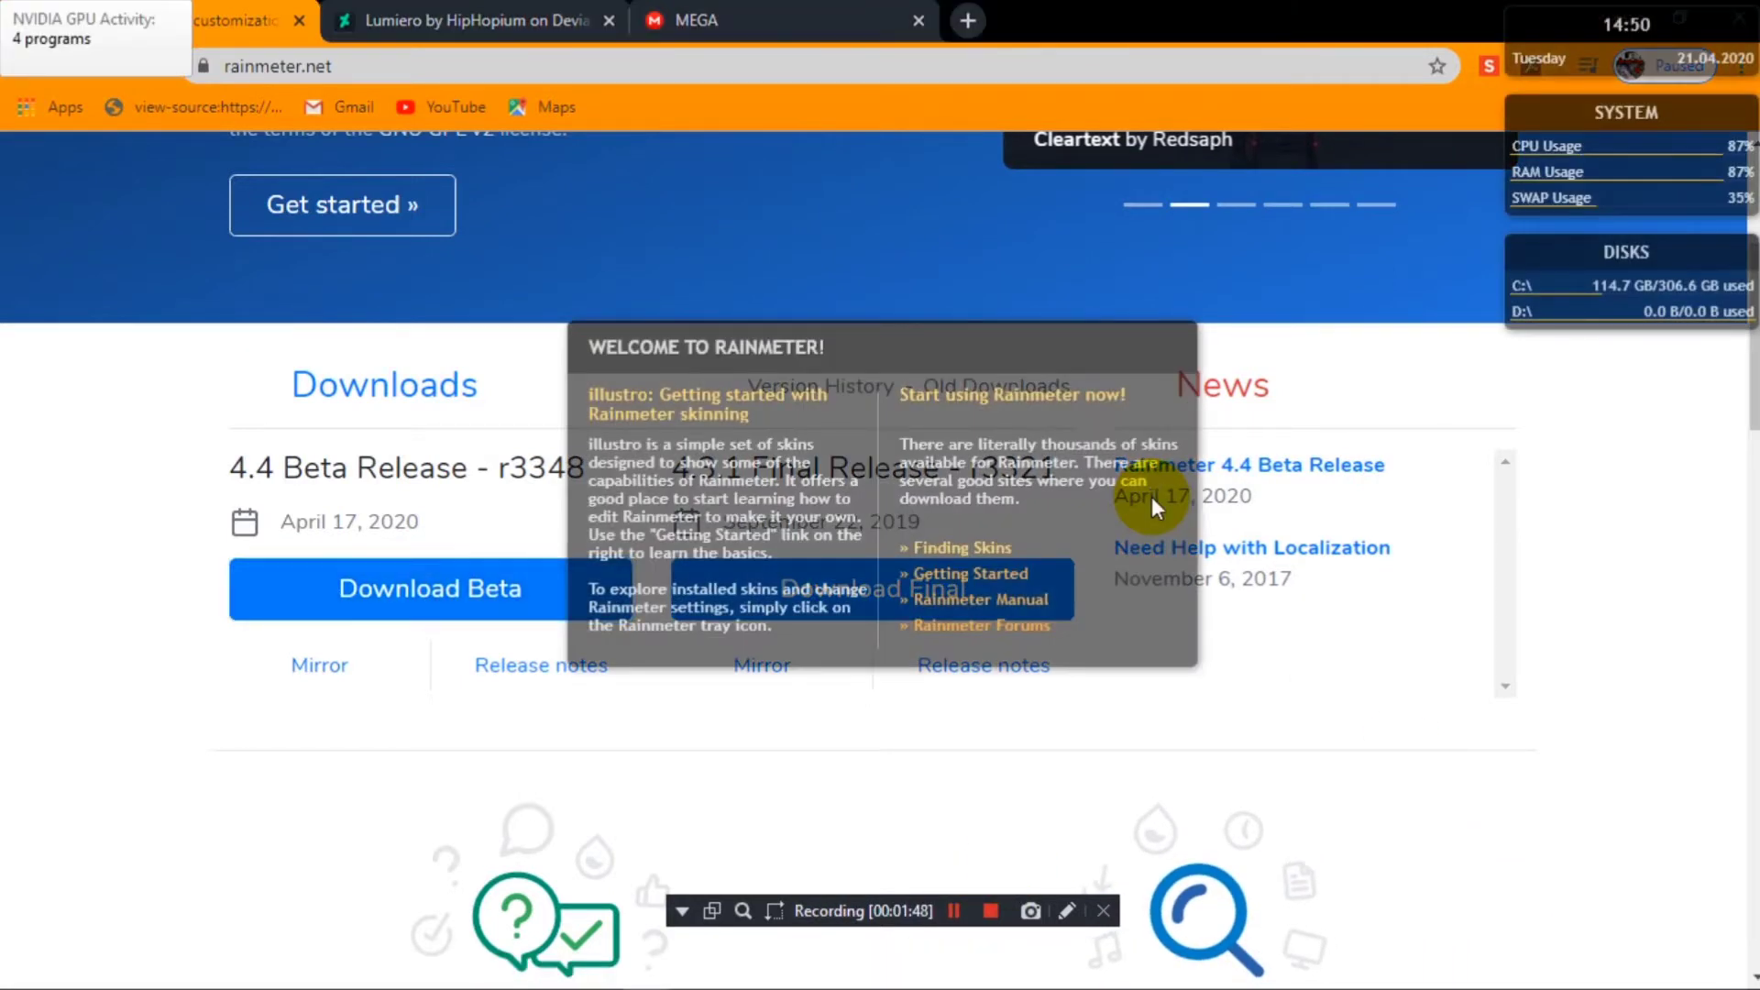
- Minimize Chrome to show the desktop and unload Rainmeter's illustro Welcome skin
left_click(1612, 11)
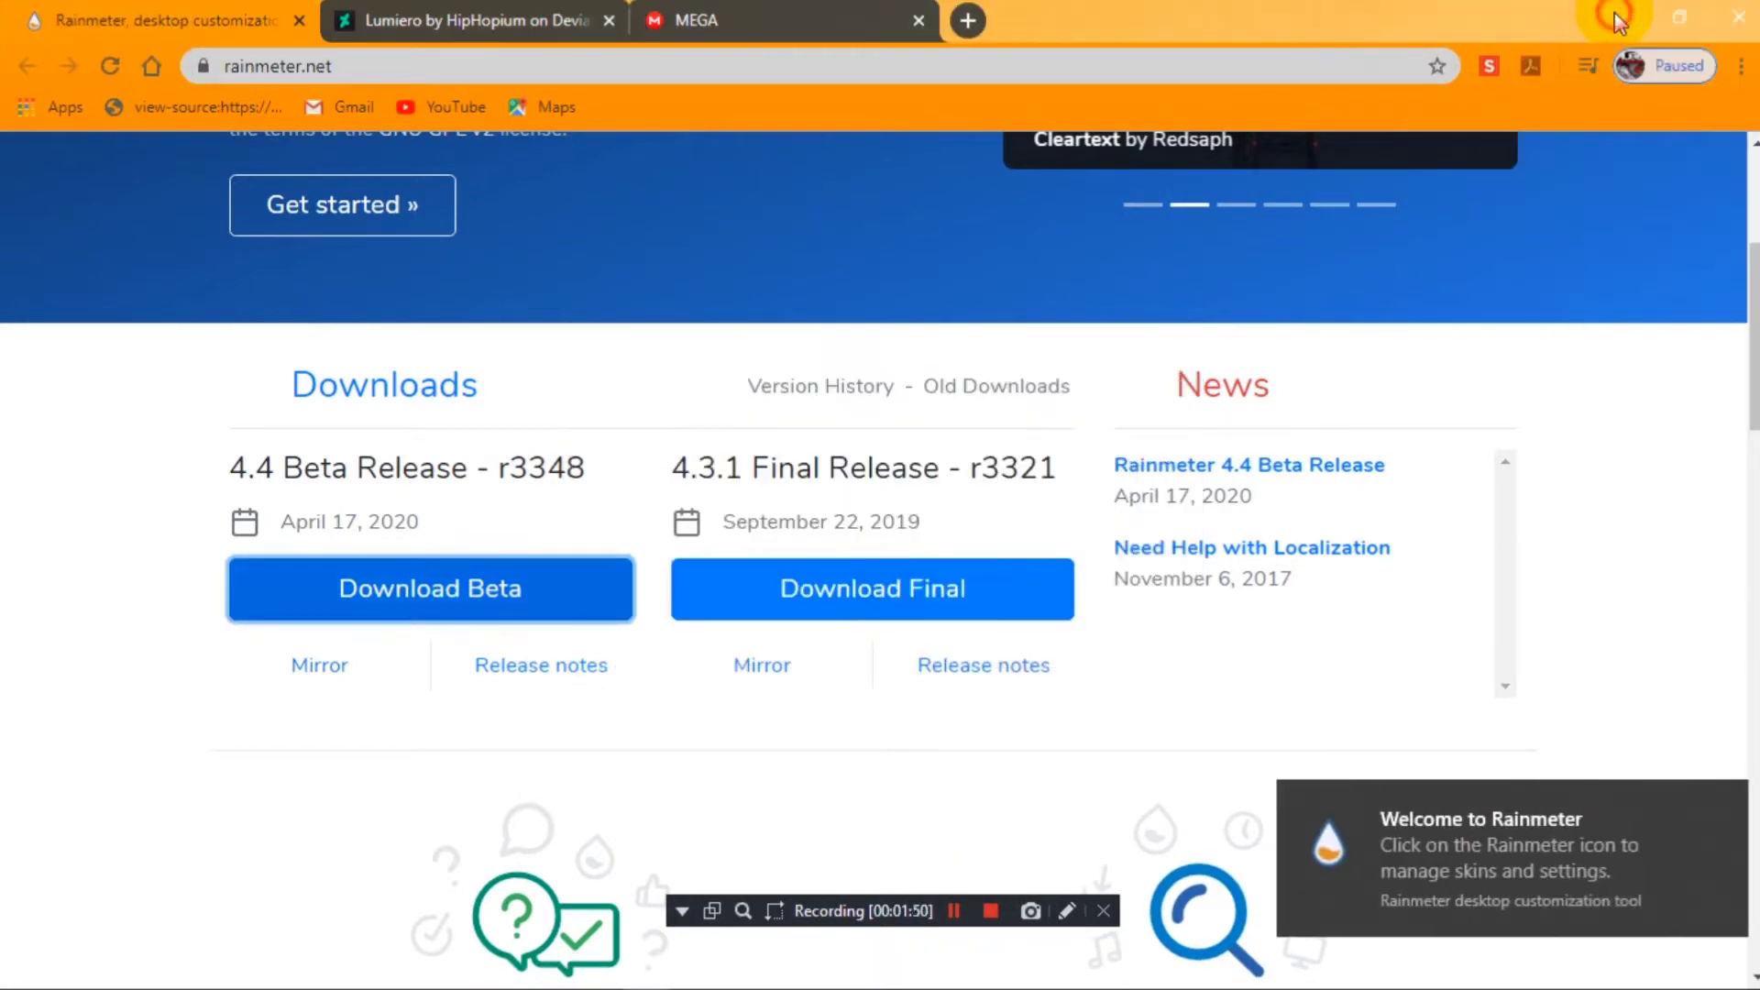
left_click(1615, 13)
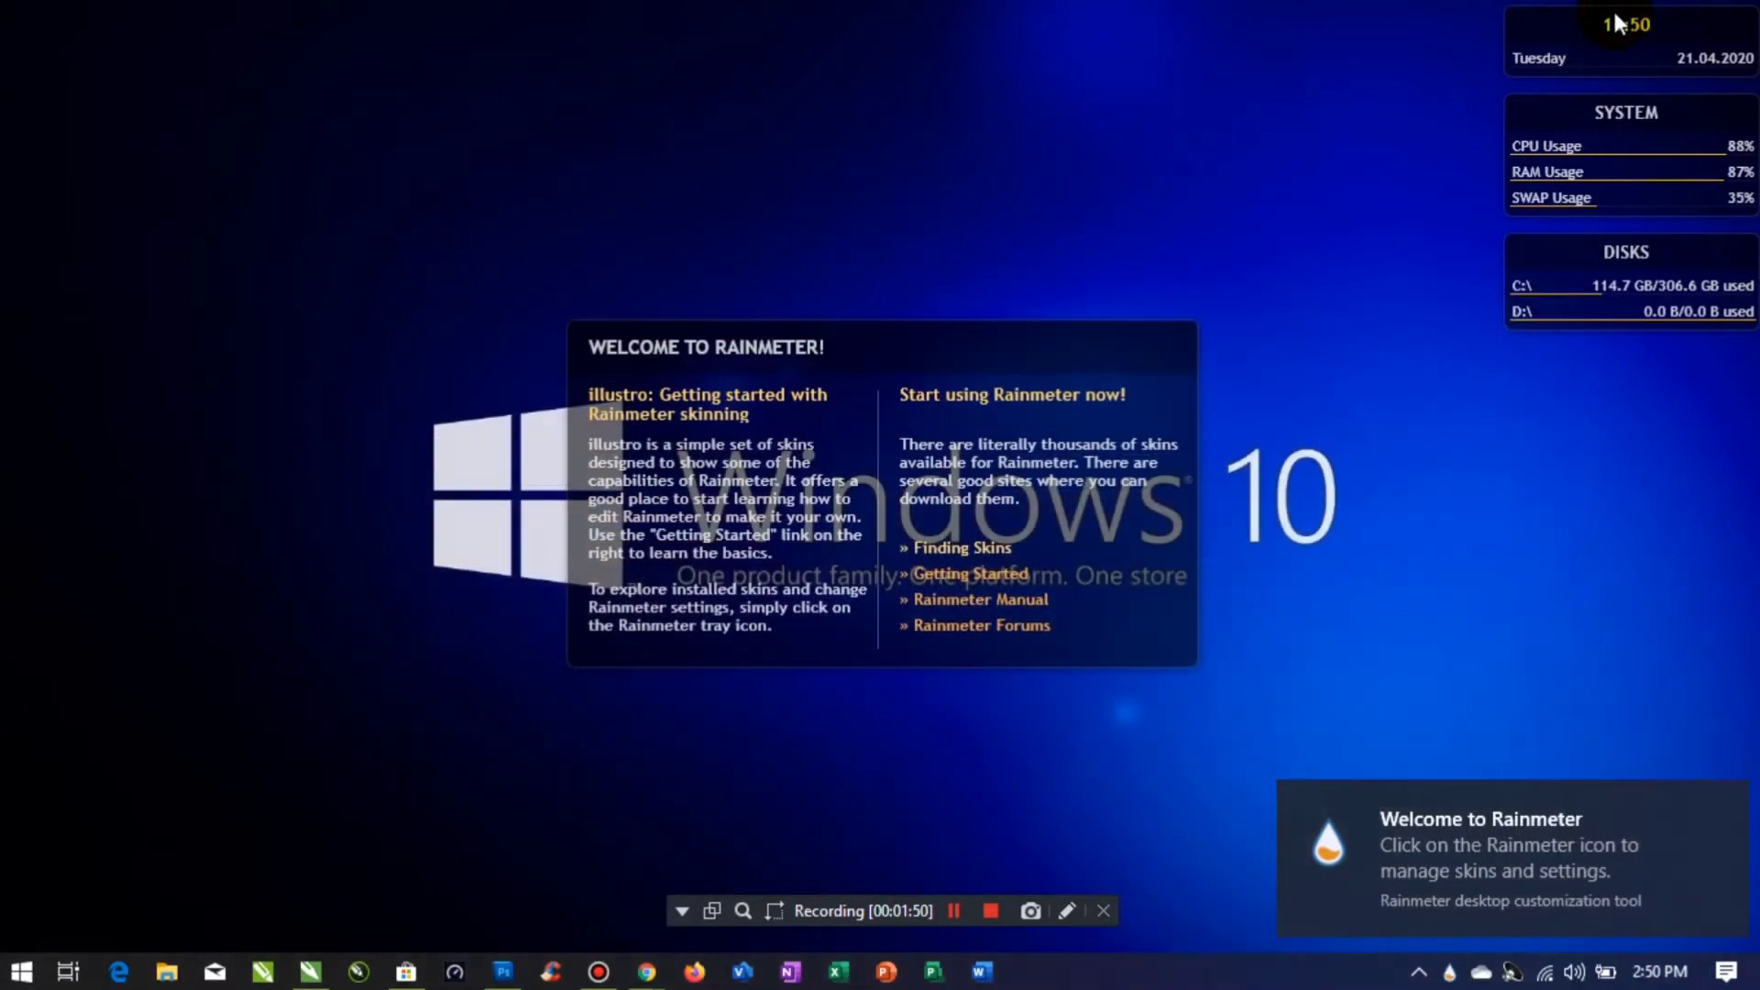
right_click(1059, 349)
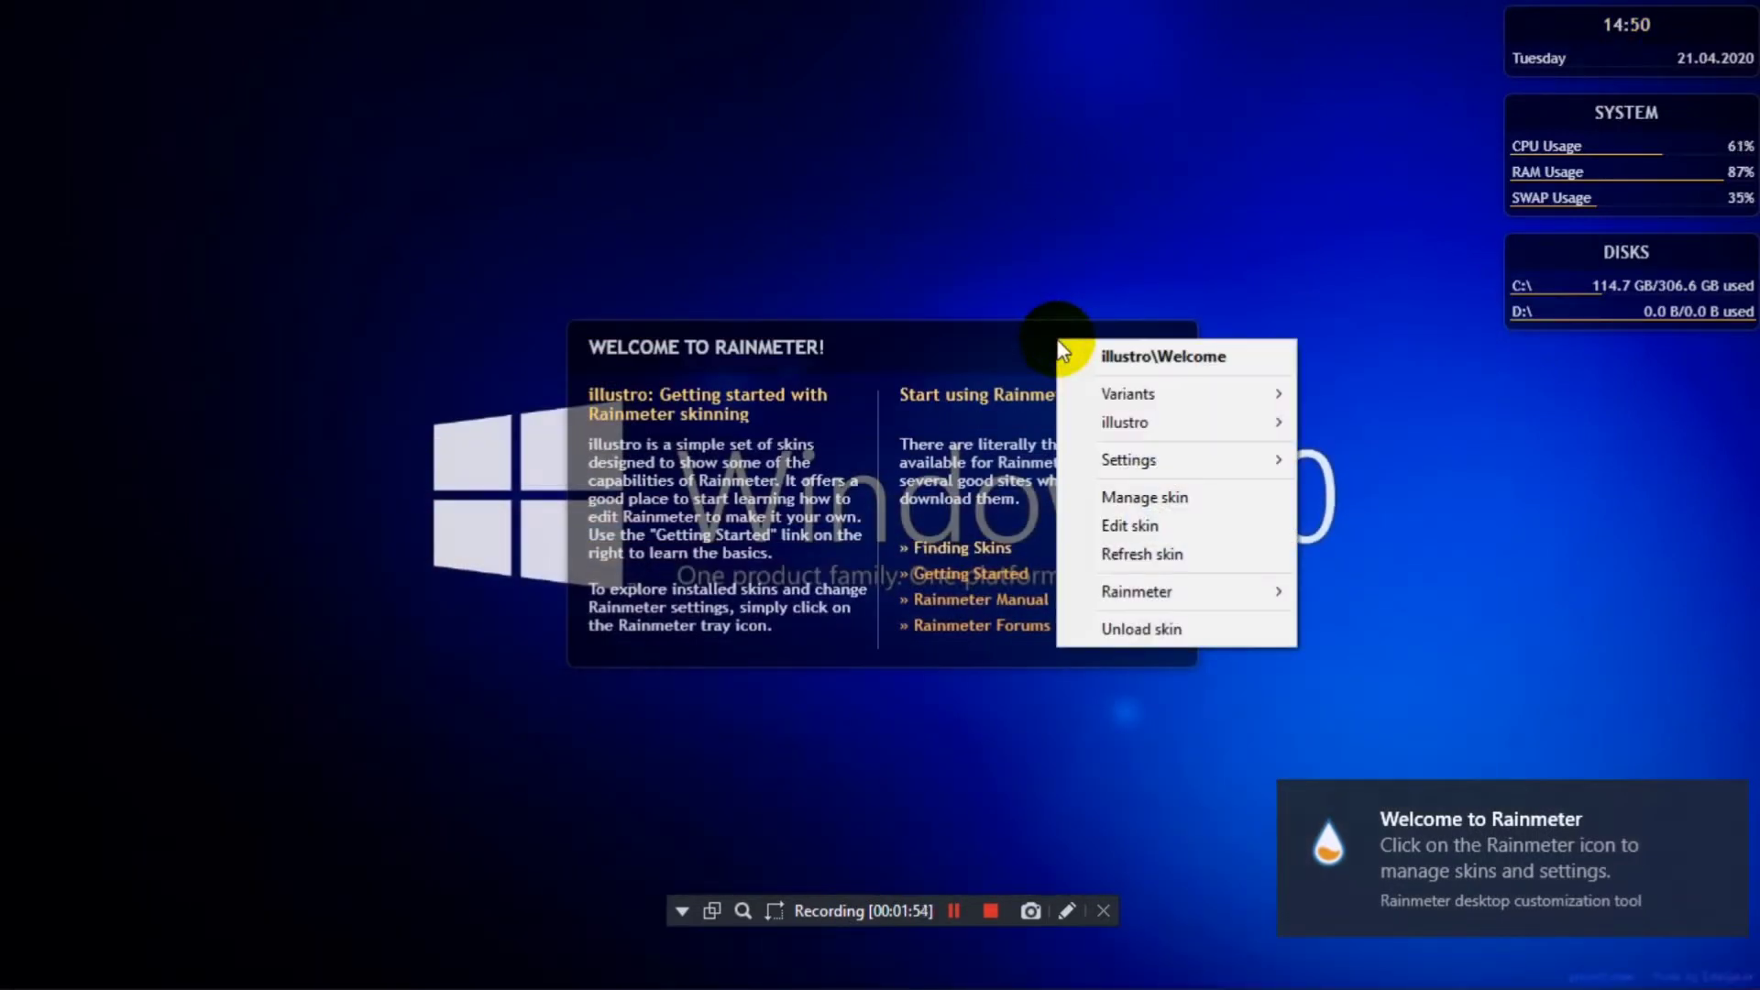
left_click(1120, 630)
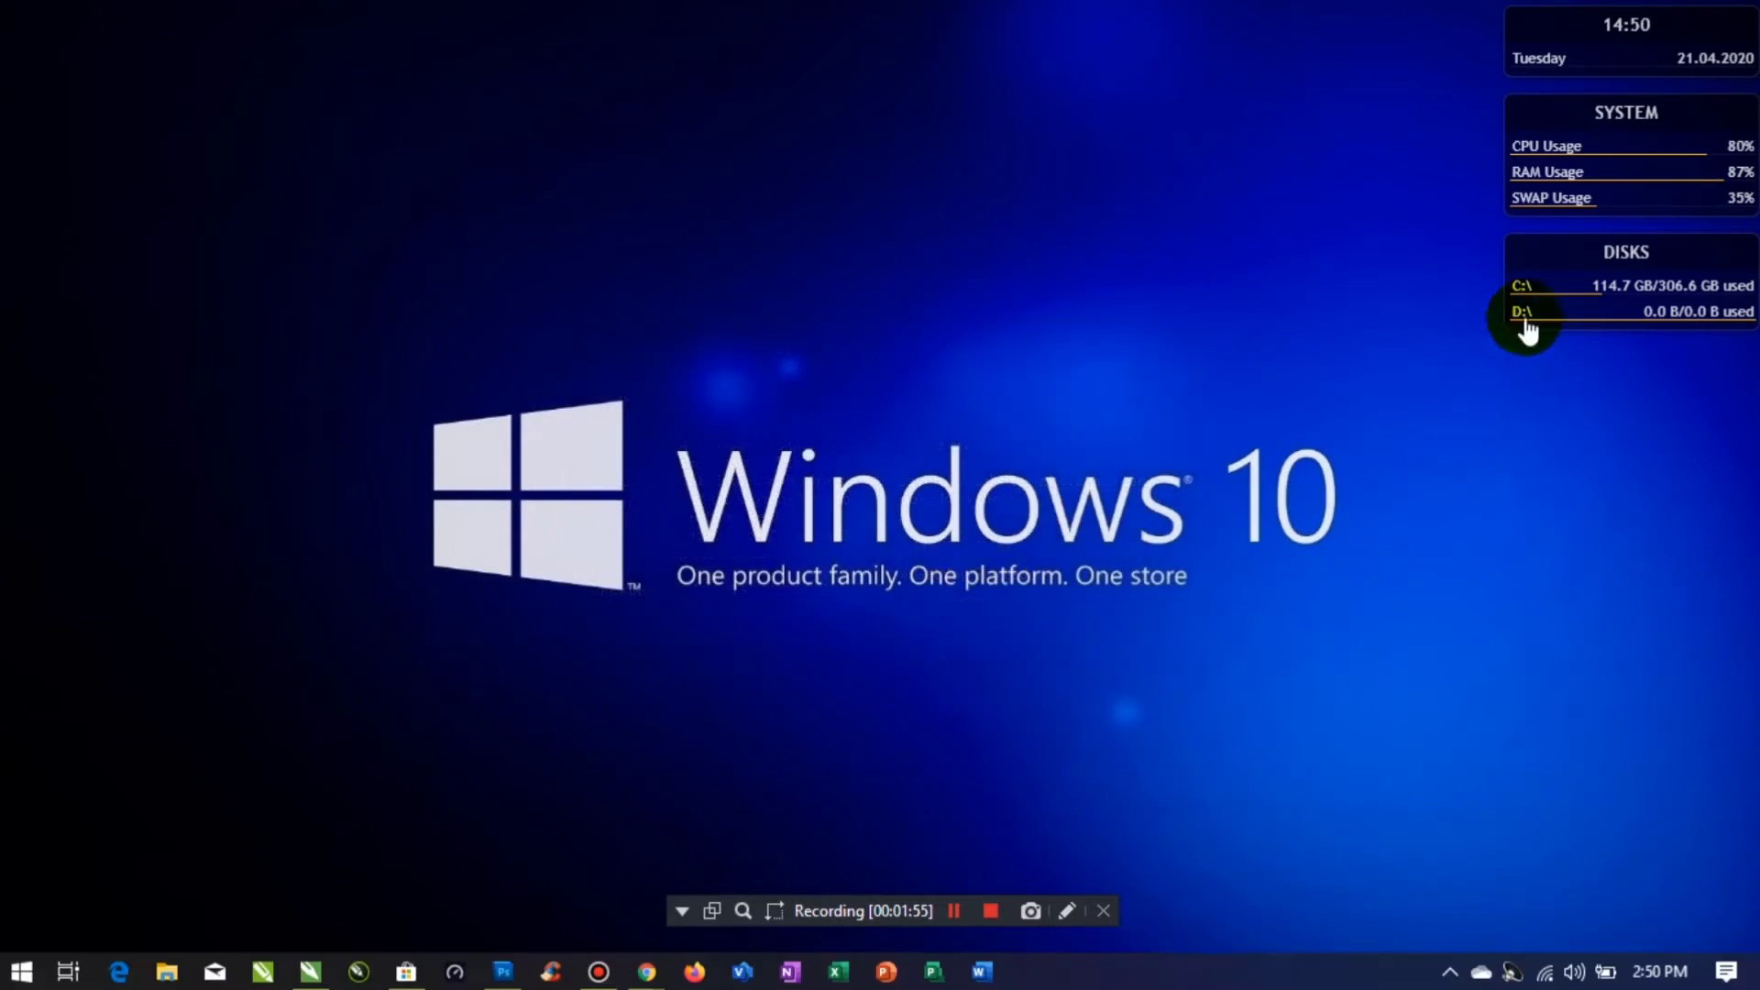
- Unload the illustro Clock, System and Disk skins from the desktop
right_click(1558, 32)
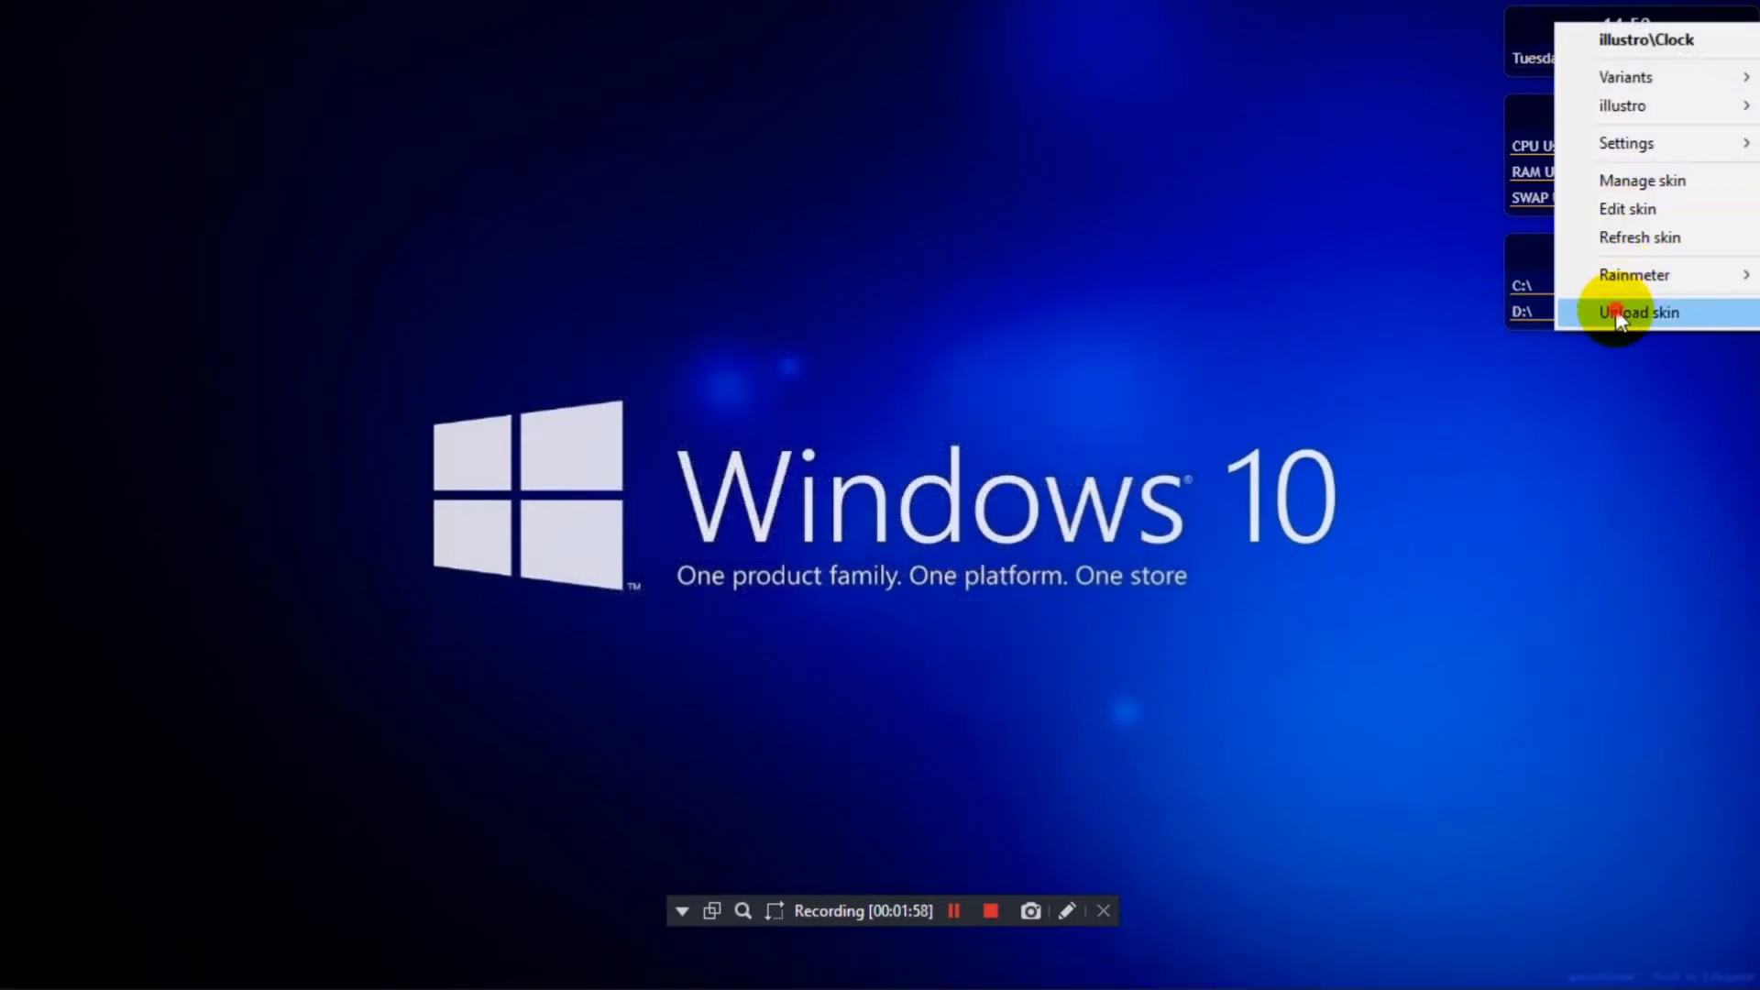
left_click(1615, 310)
right_click(1553, 120)
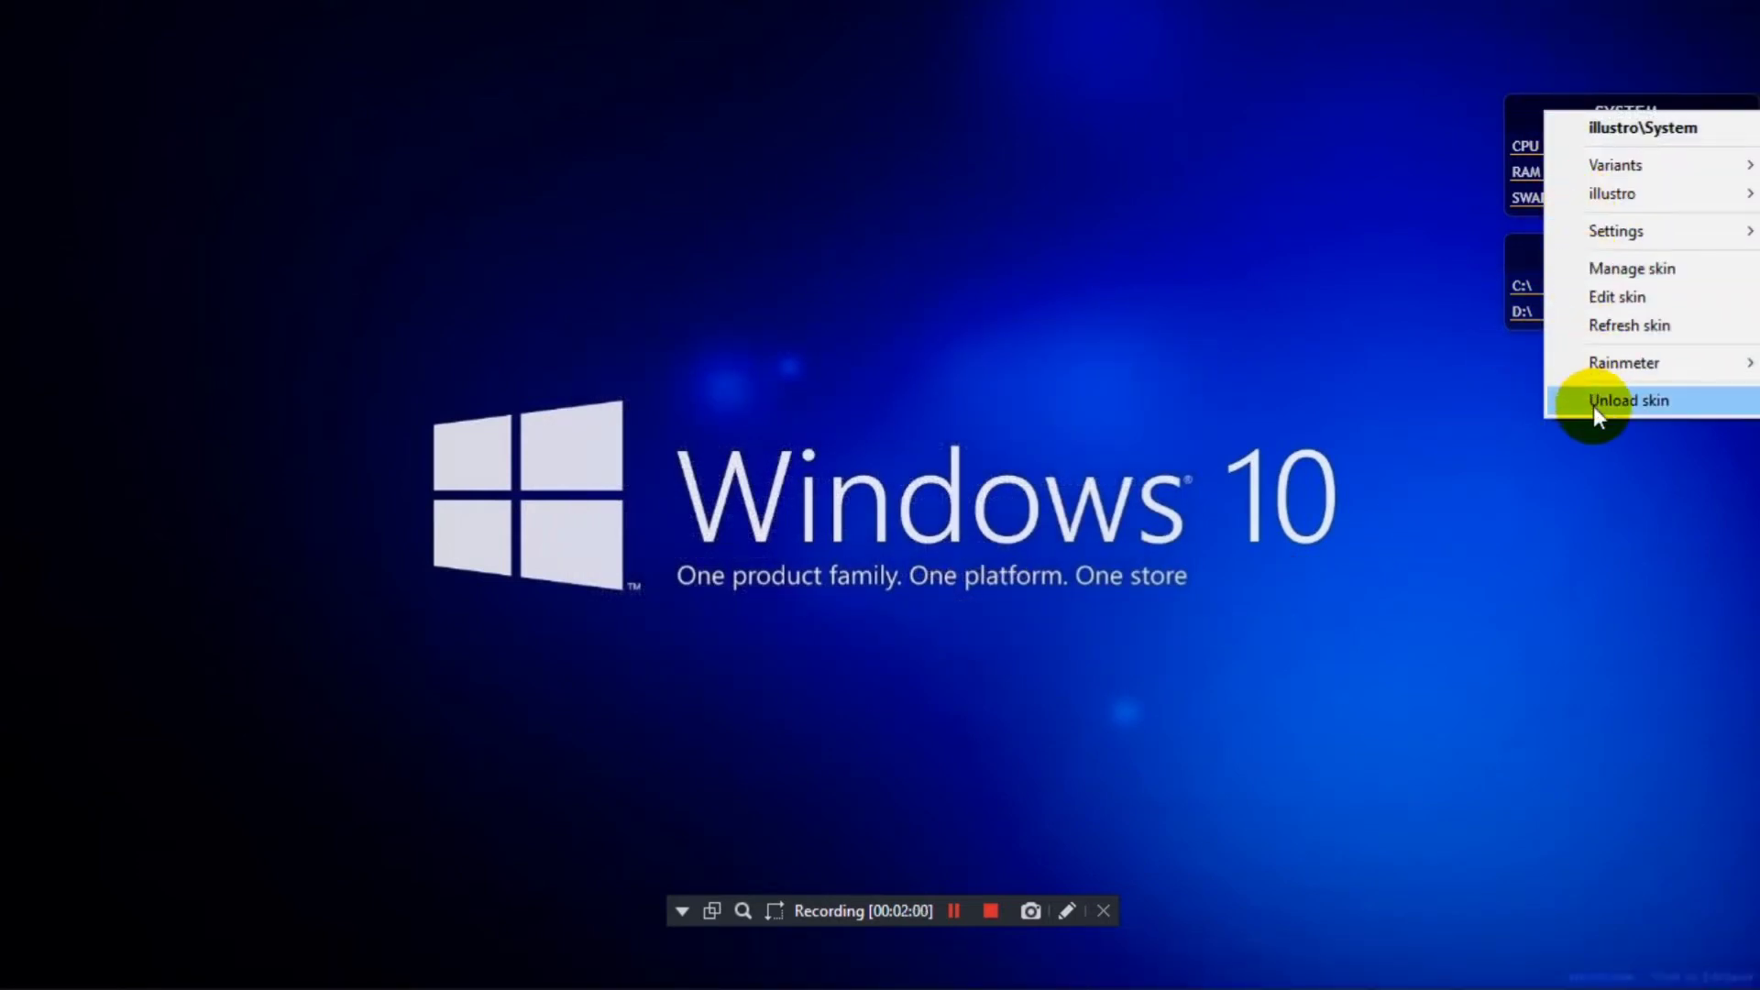
left_click(1593, 405)
right_click(1555, 245)
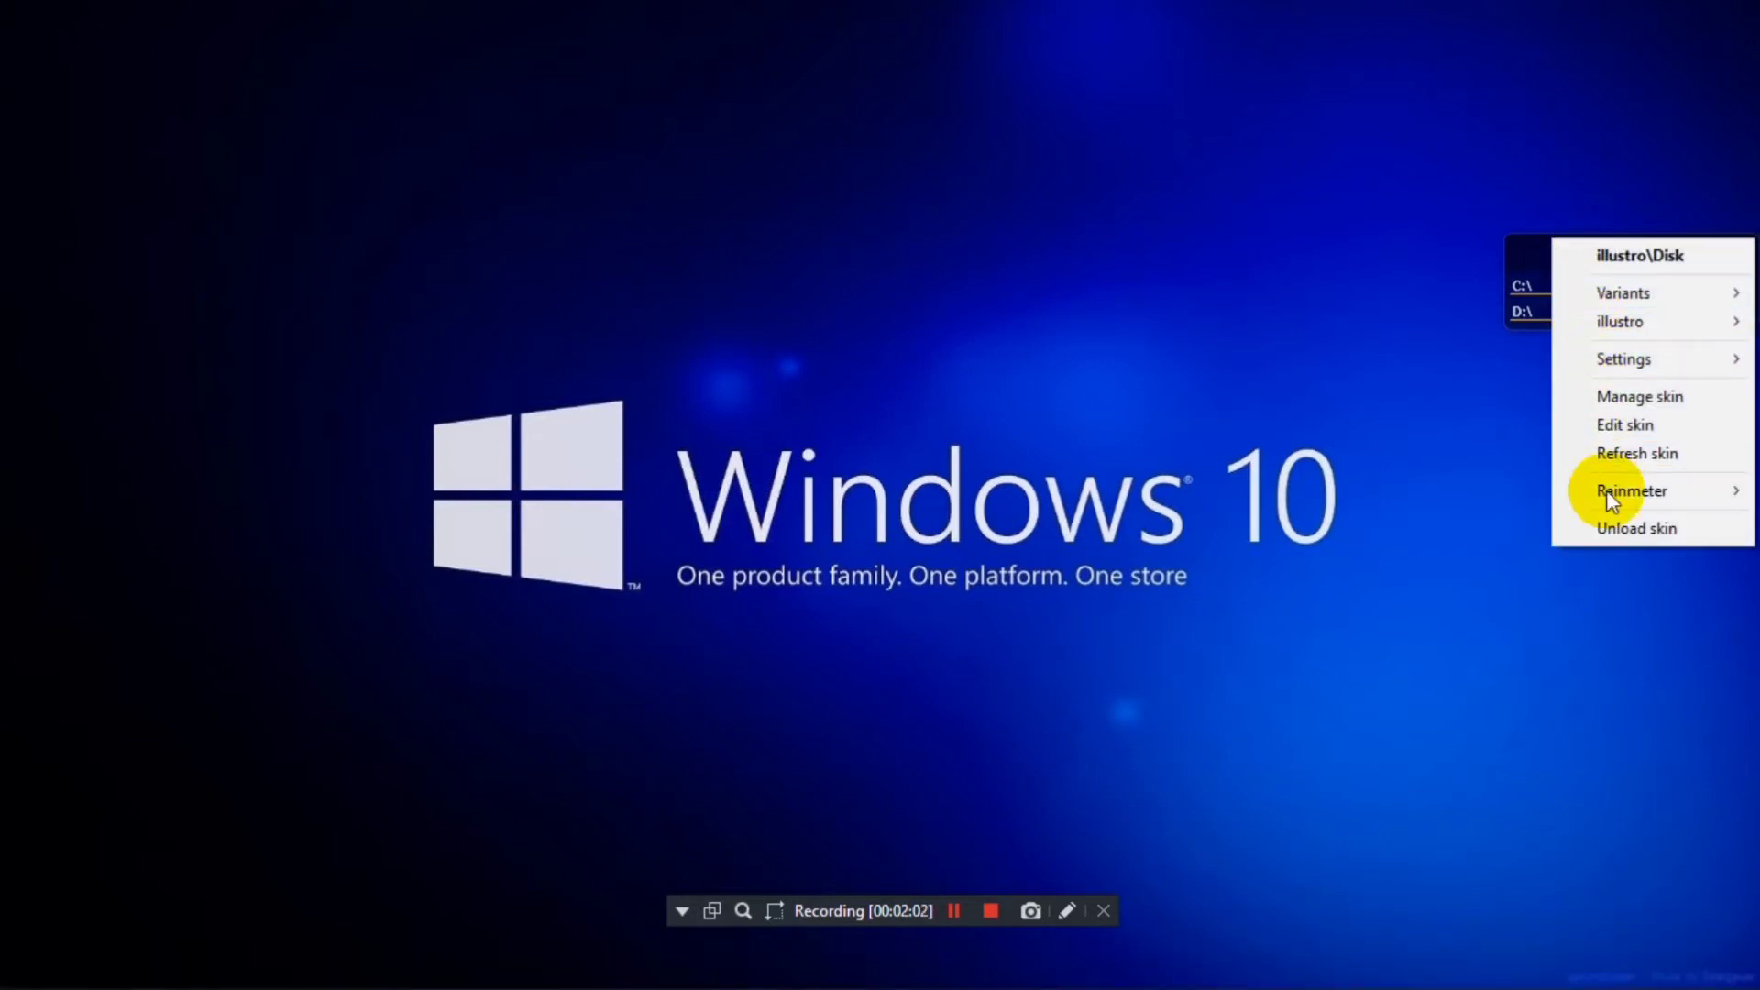
left_click(1604, 522)
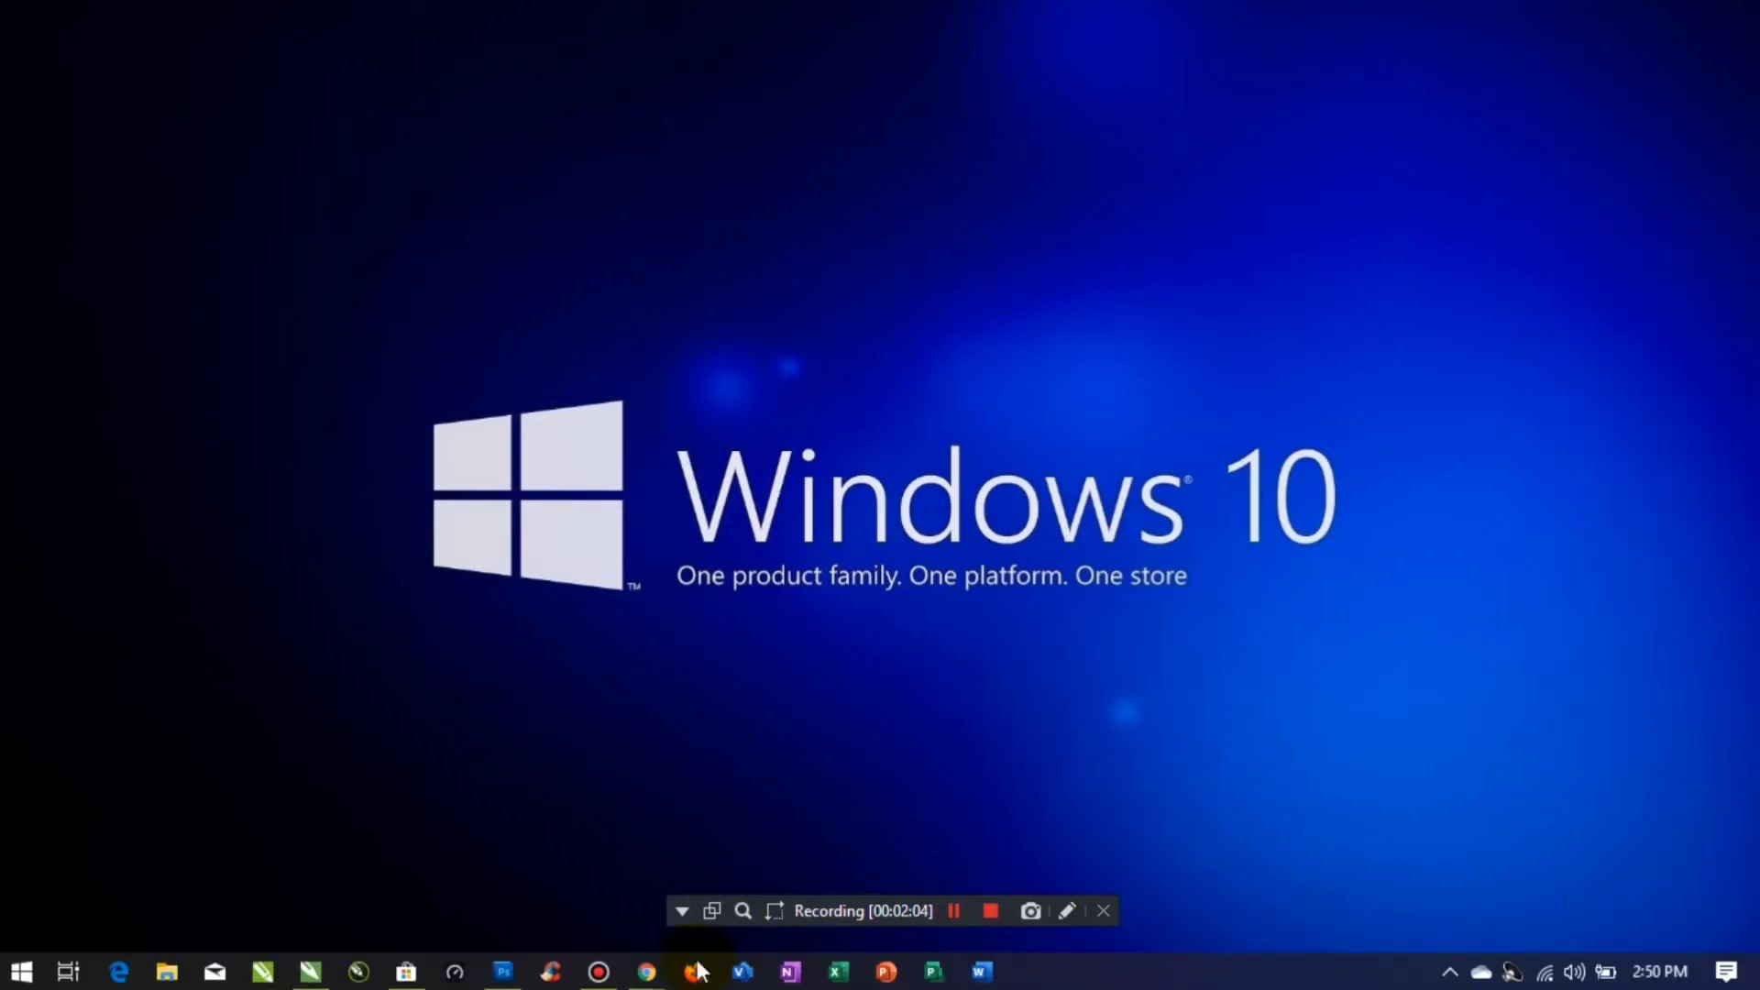
- Switch to Chrome and examine the Lumiero skin page on DeviantArt, including its comments, and the site's browse page
mouse_move(646, 969)
left_click(581, 896)
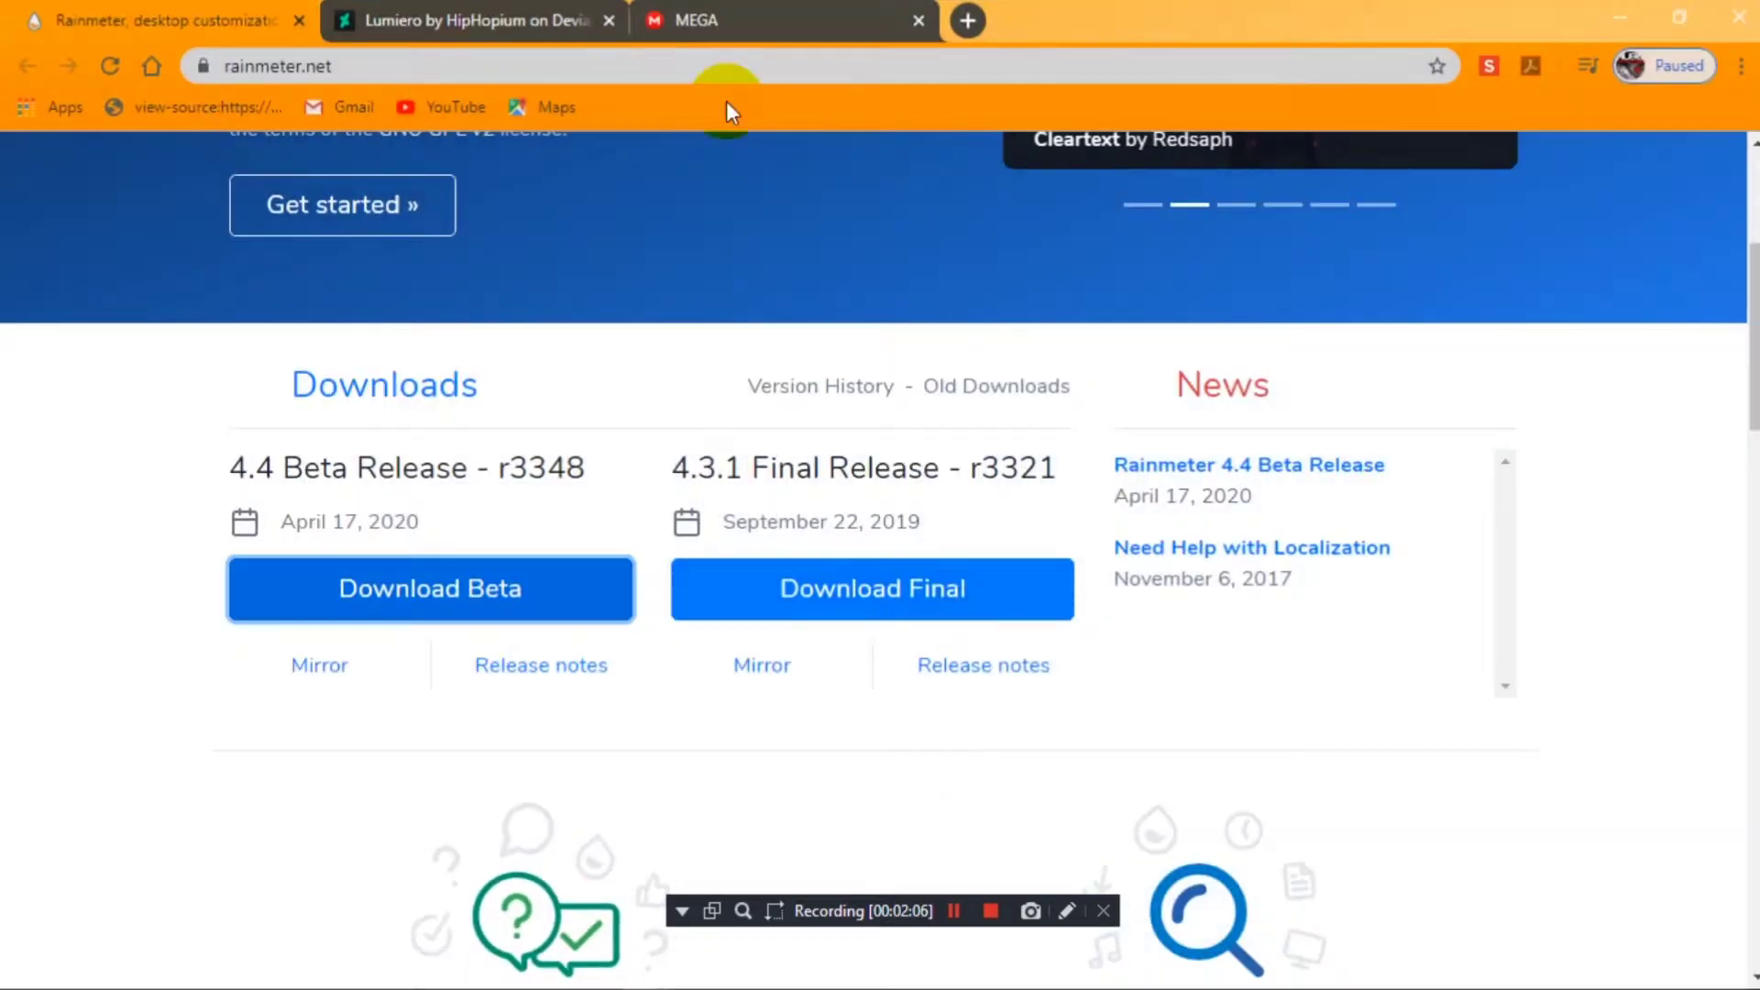
left_click(524, 22)
scroll(1384, 605, "down", 9)
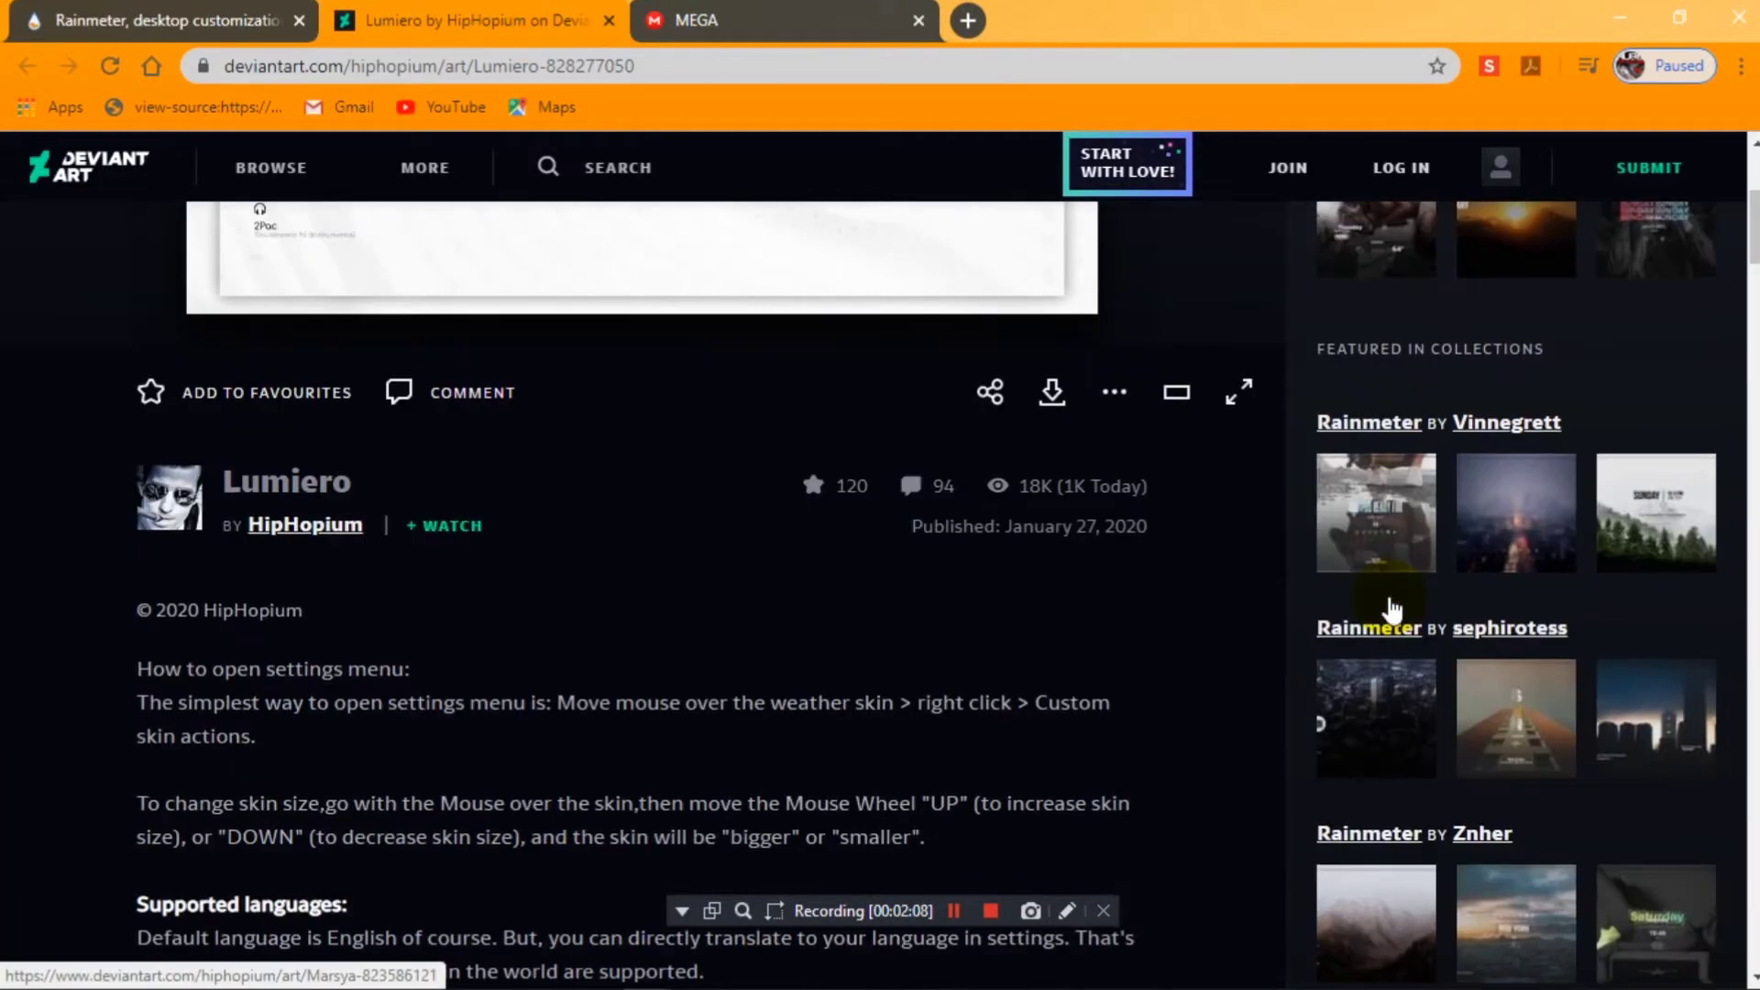
scroll(1388, 596, "down", 18)
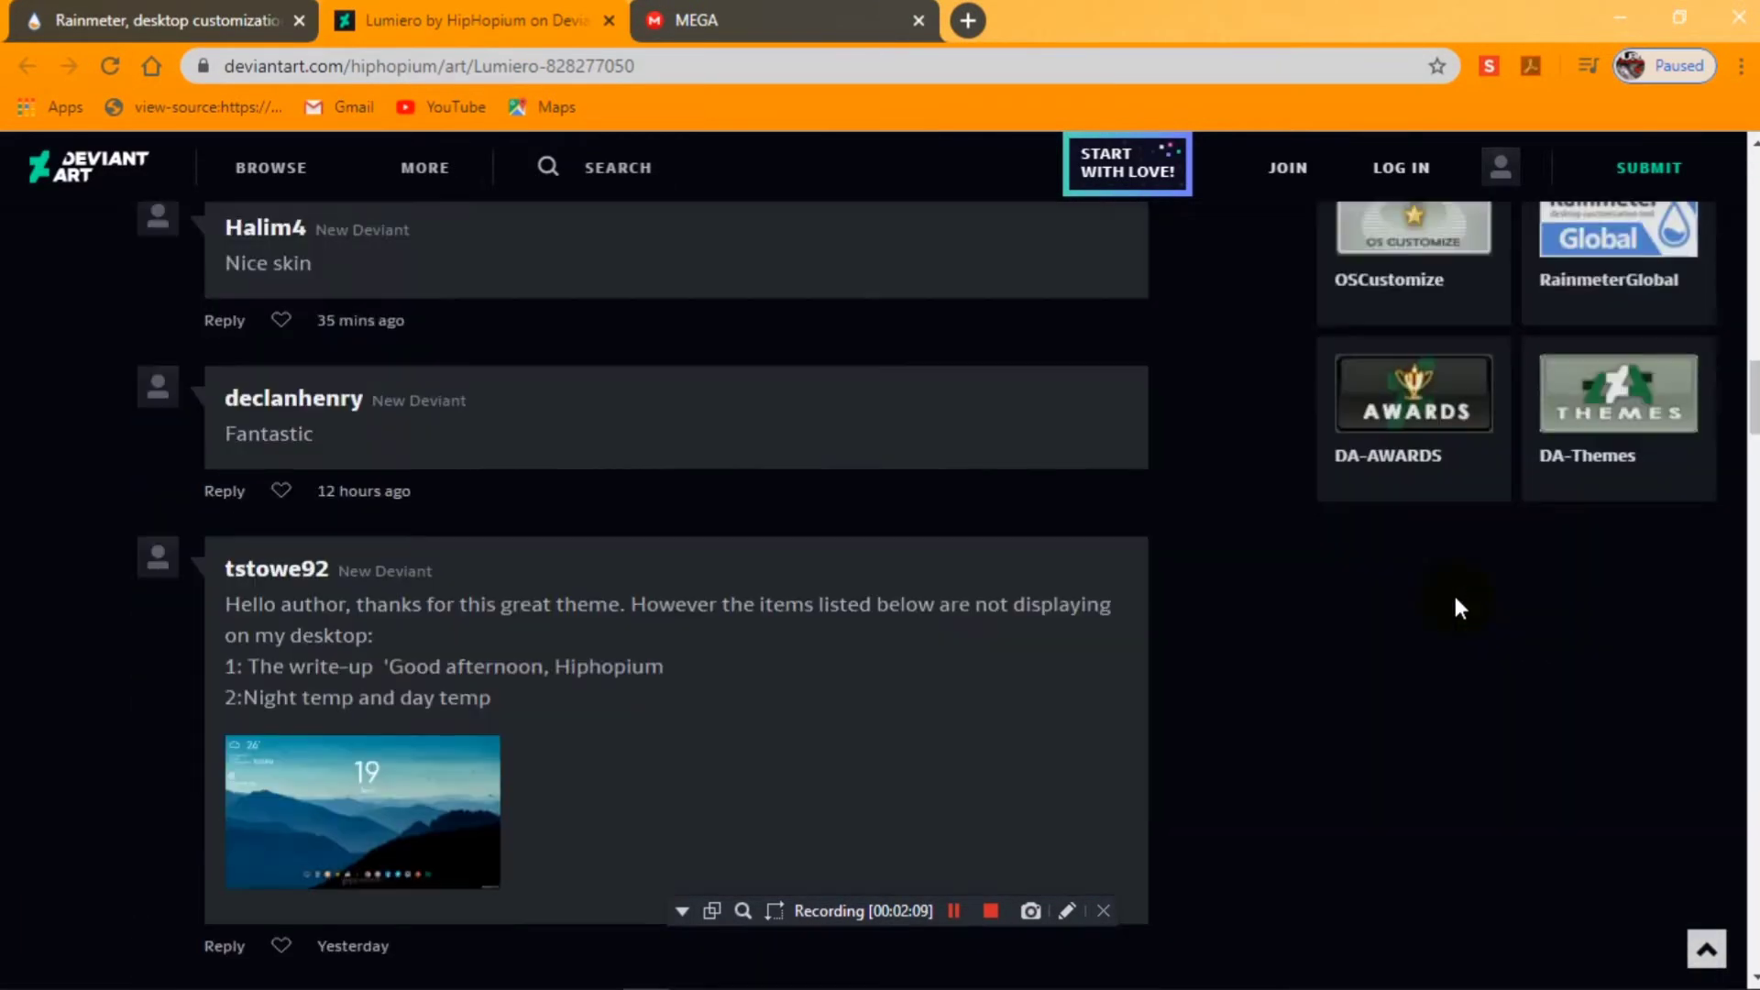
scroll(1454, 597, "up", 5)
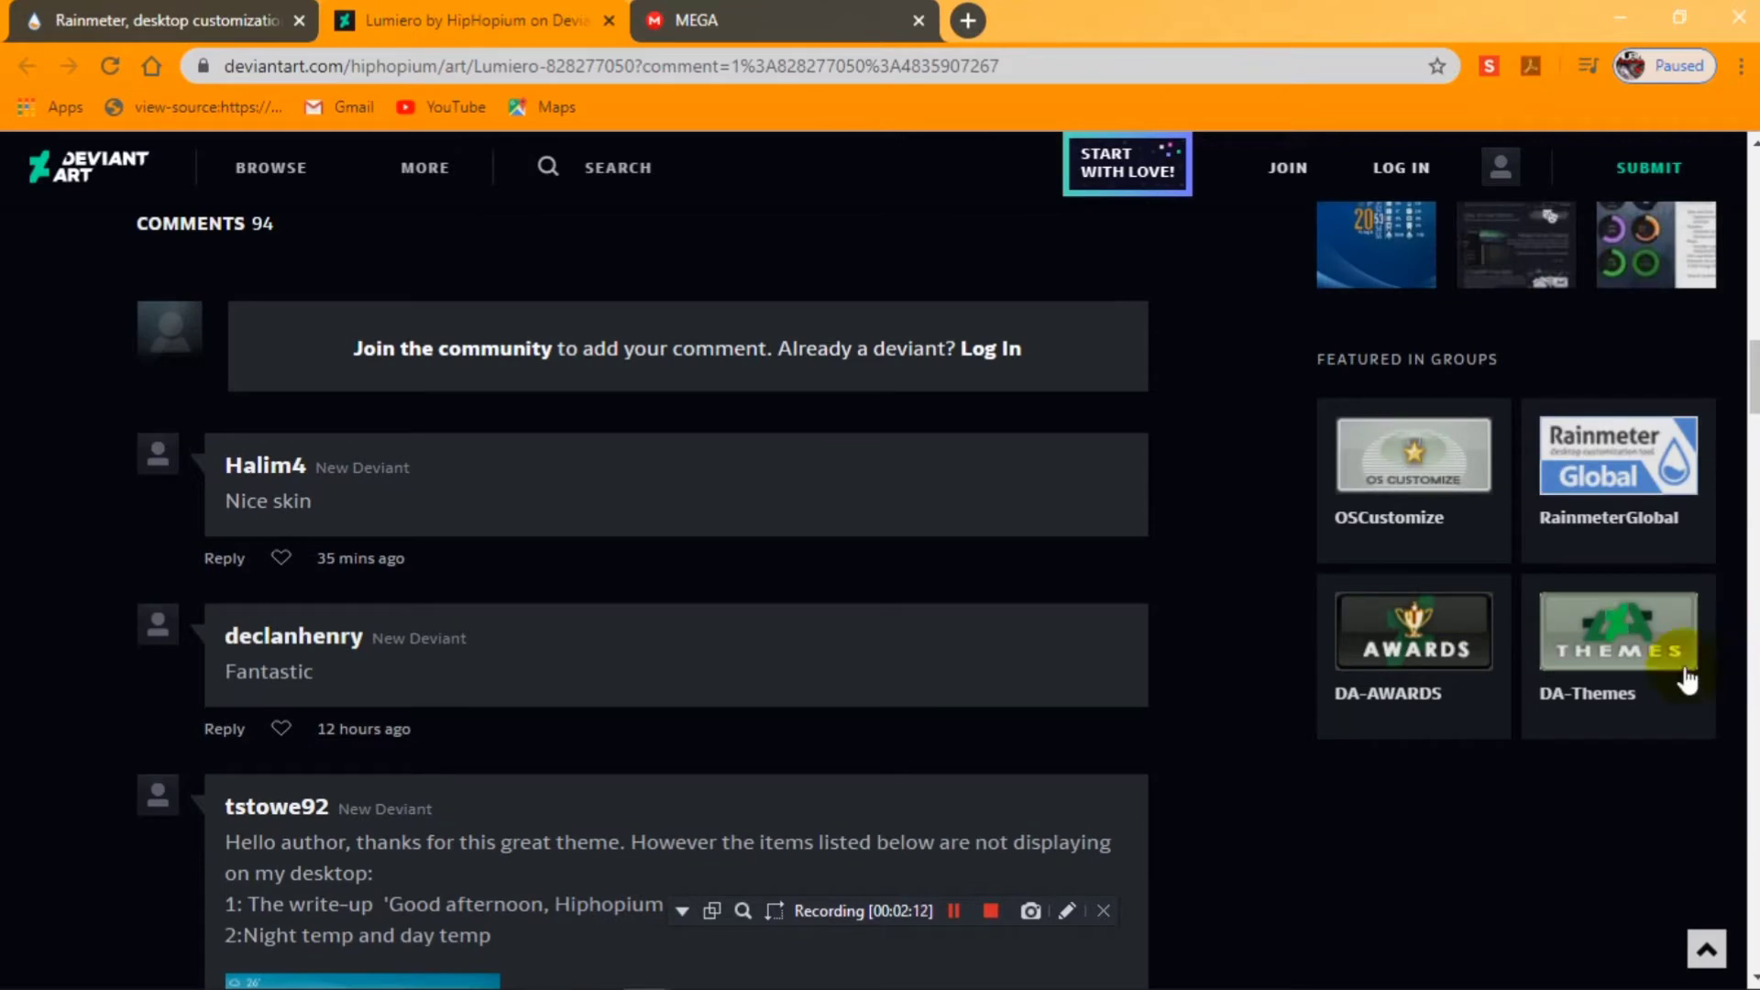
left_click_drag(1754, 378, 1754, 629)
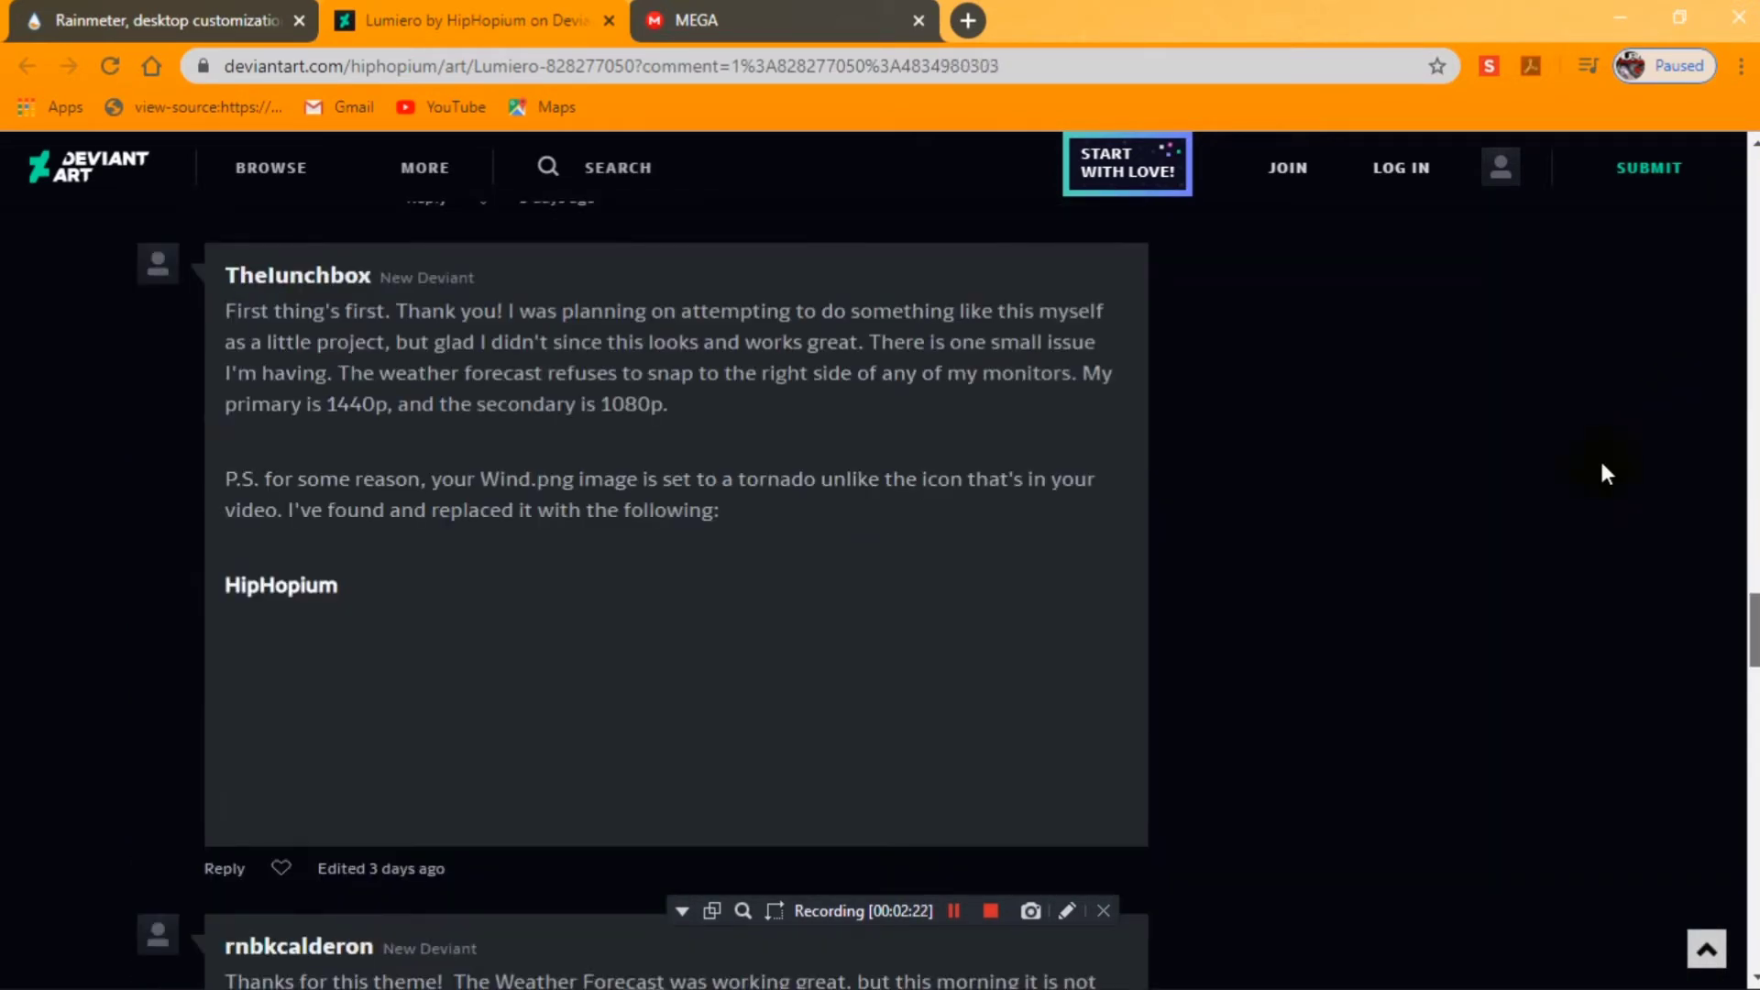
scroll(1586, 477, "up", 20)
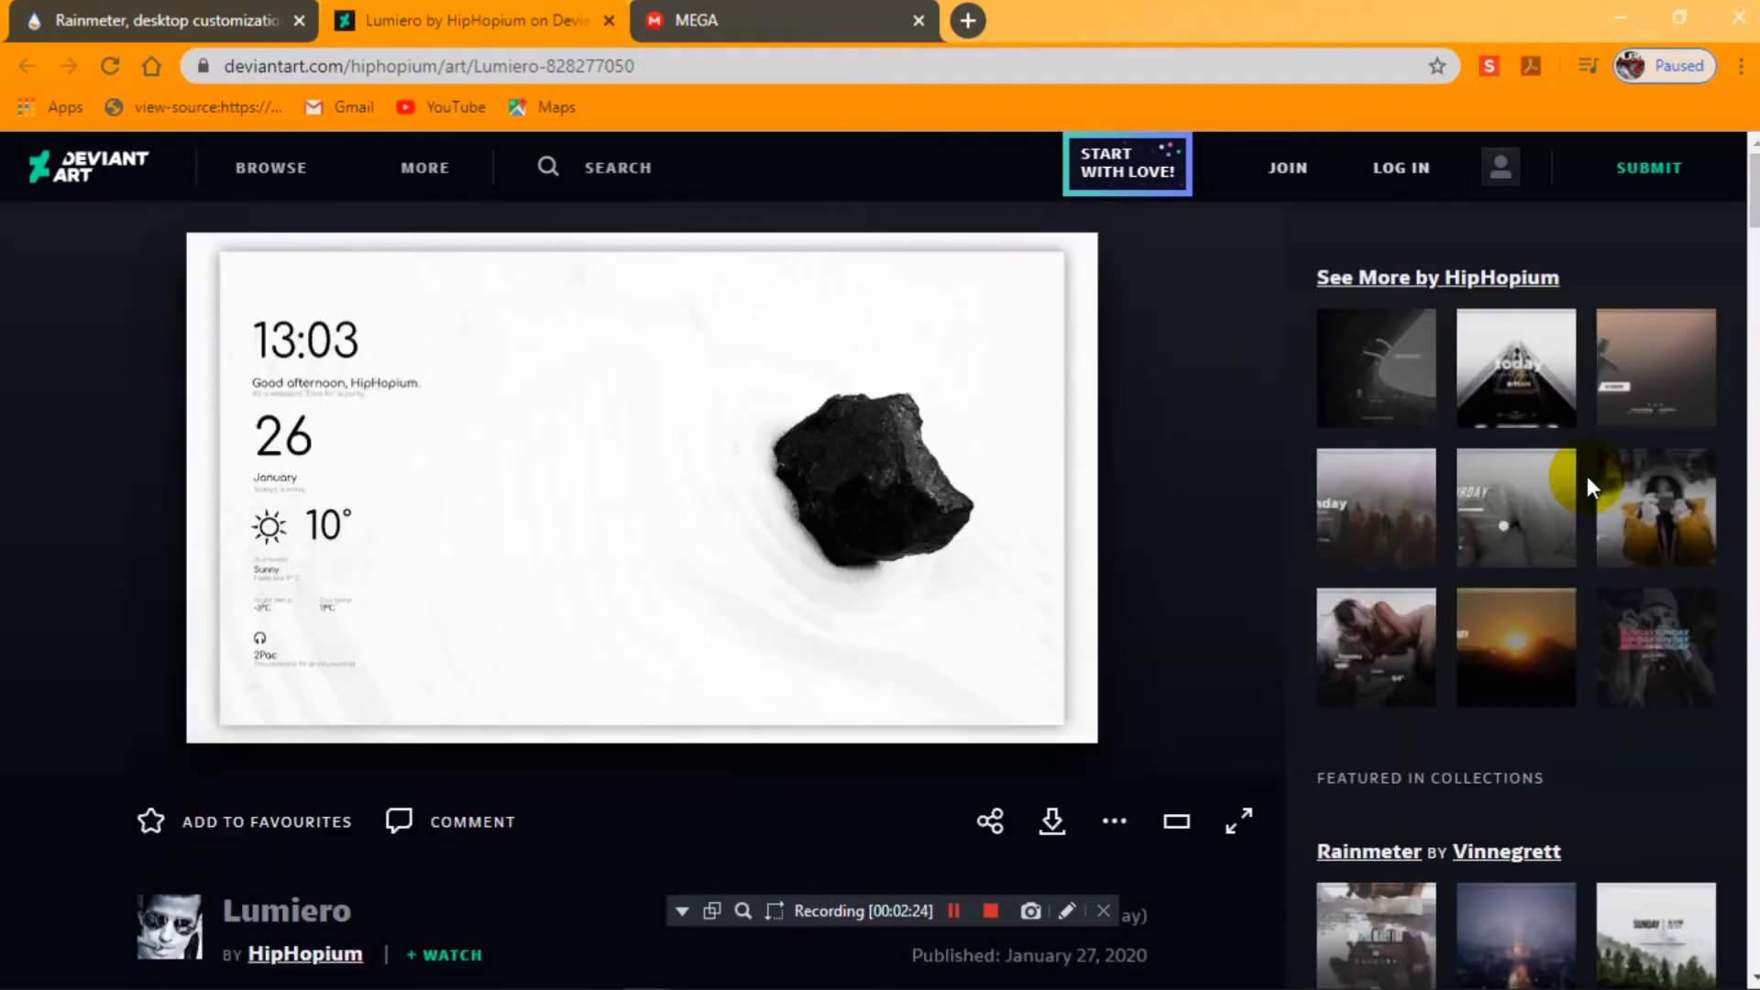
mouse_move(447, 174)
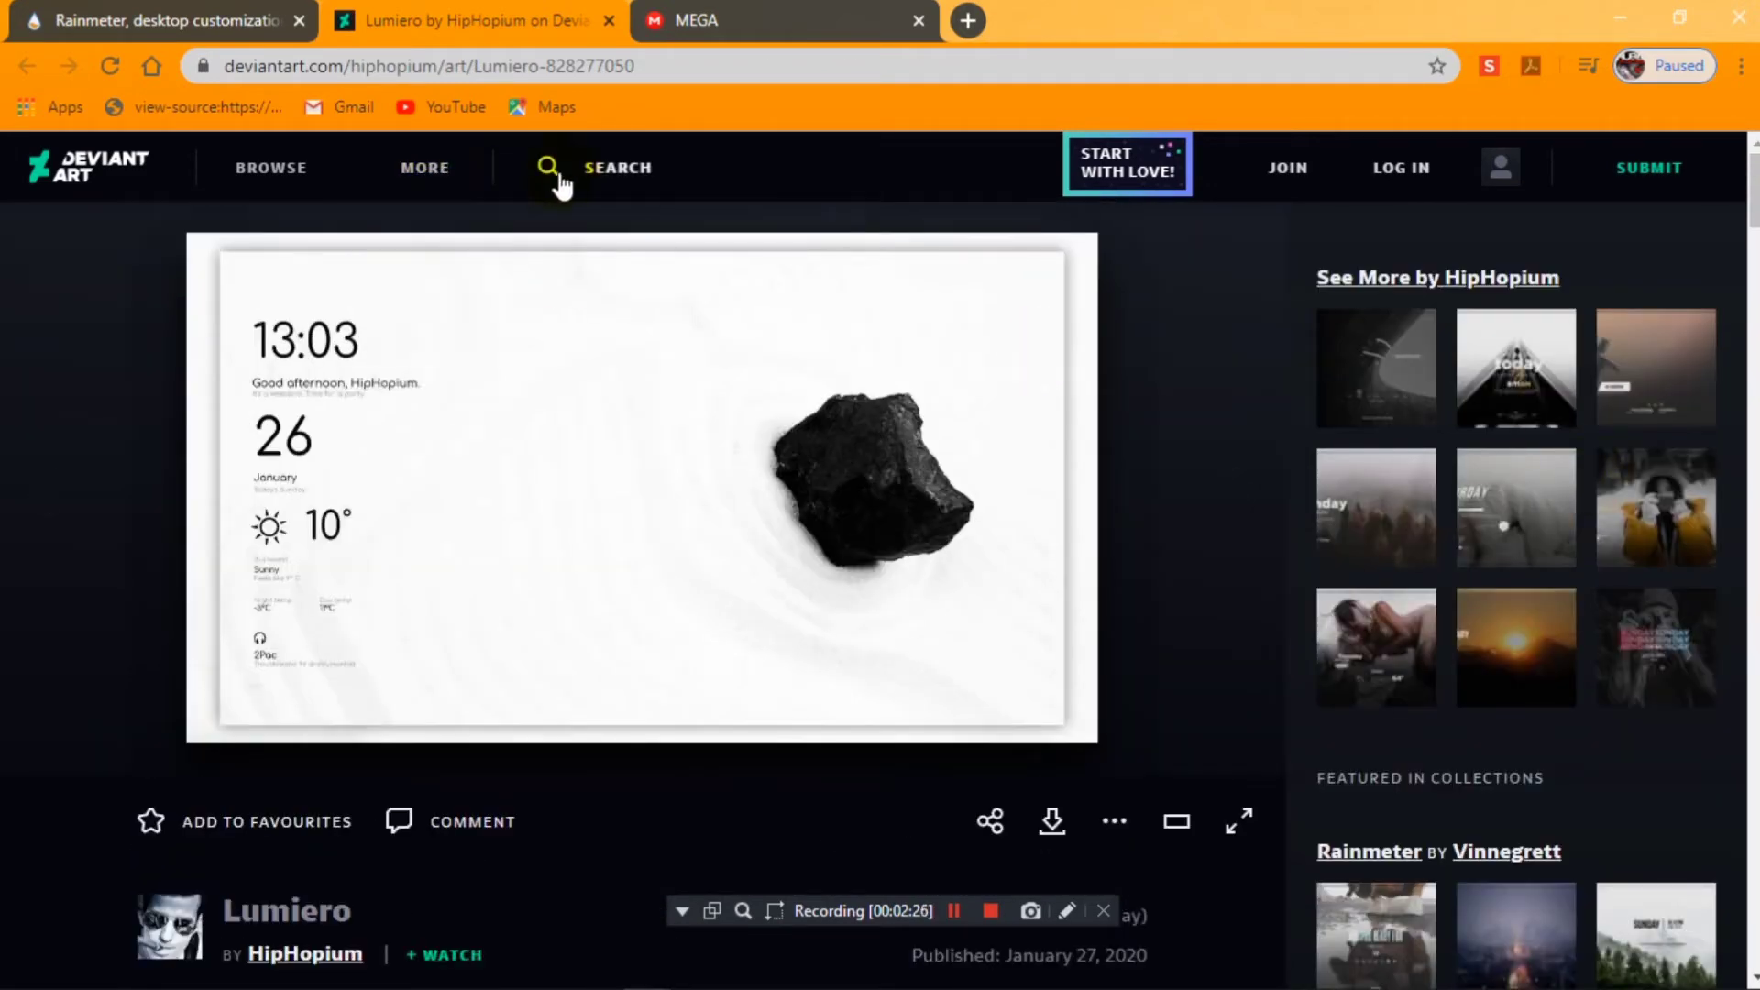
left_click(247, 175)
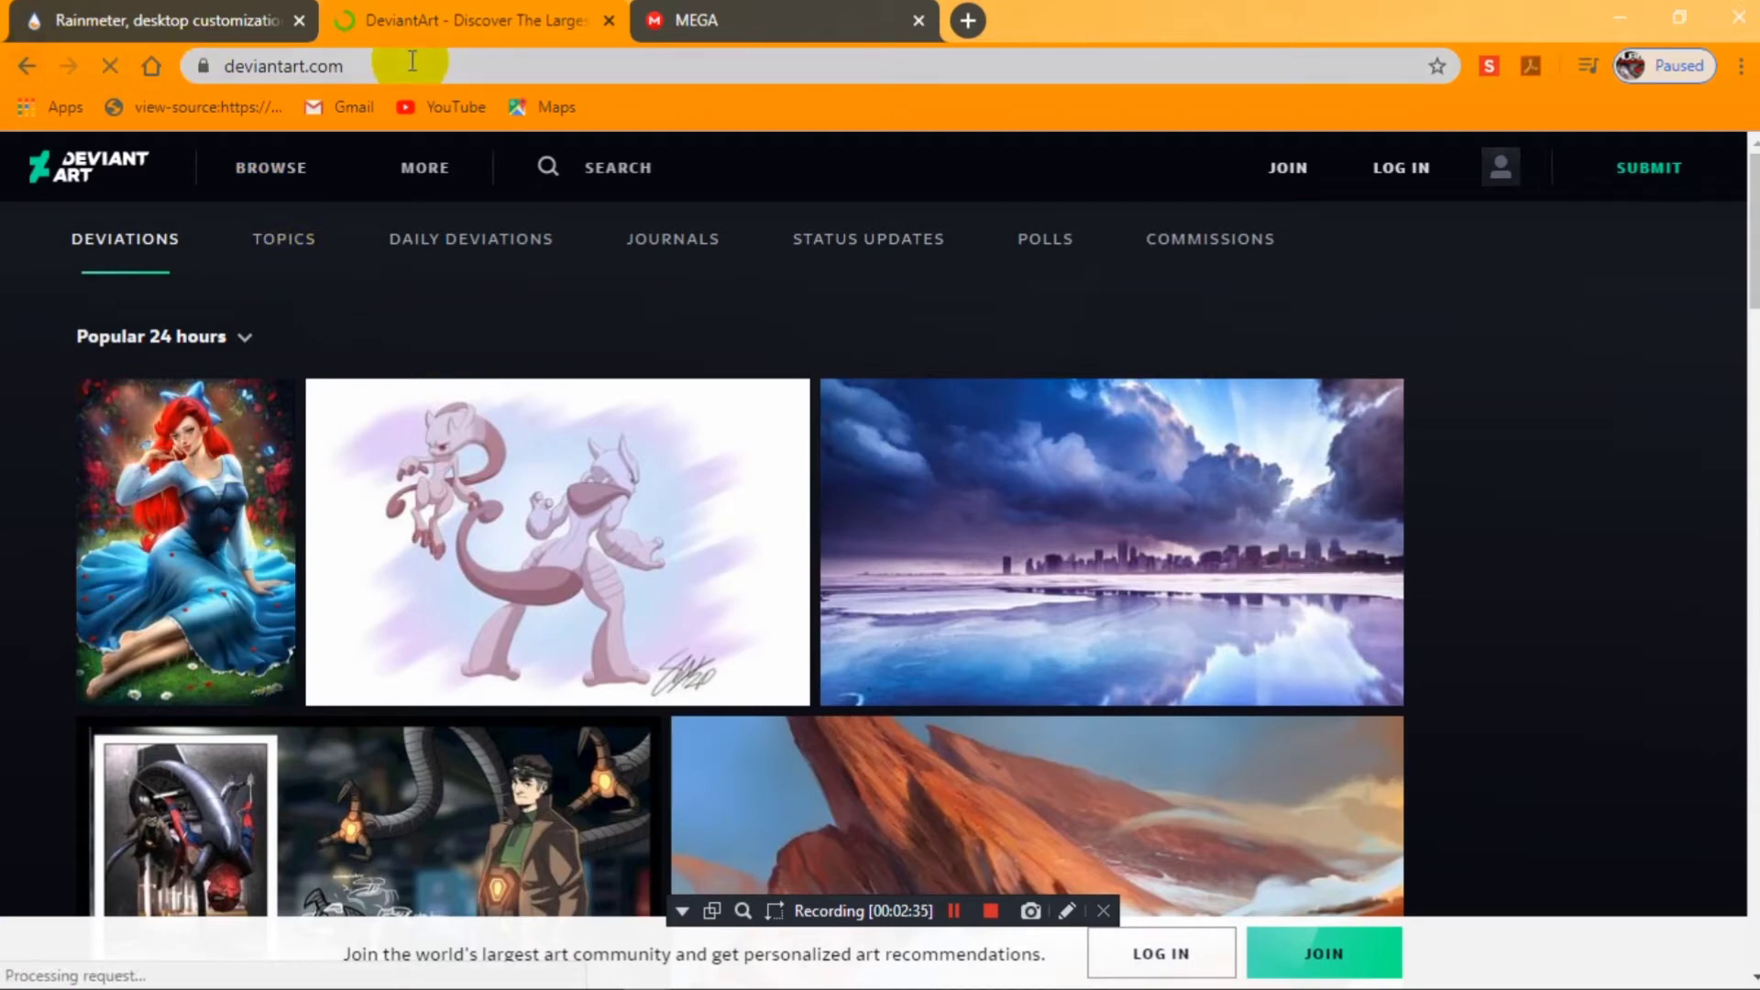
left_click(954, 910)
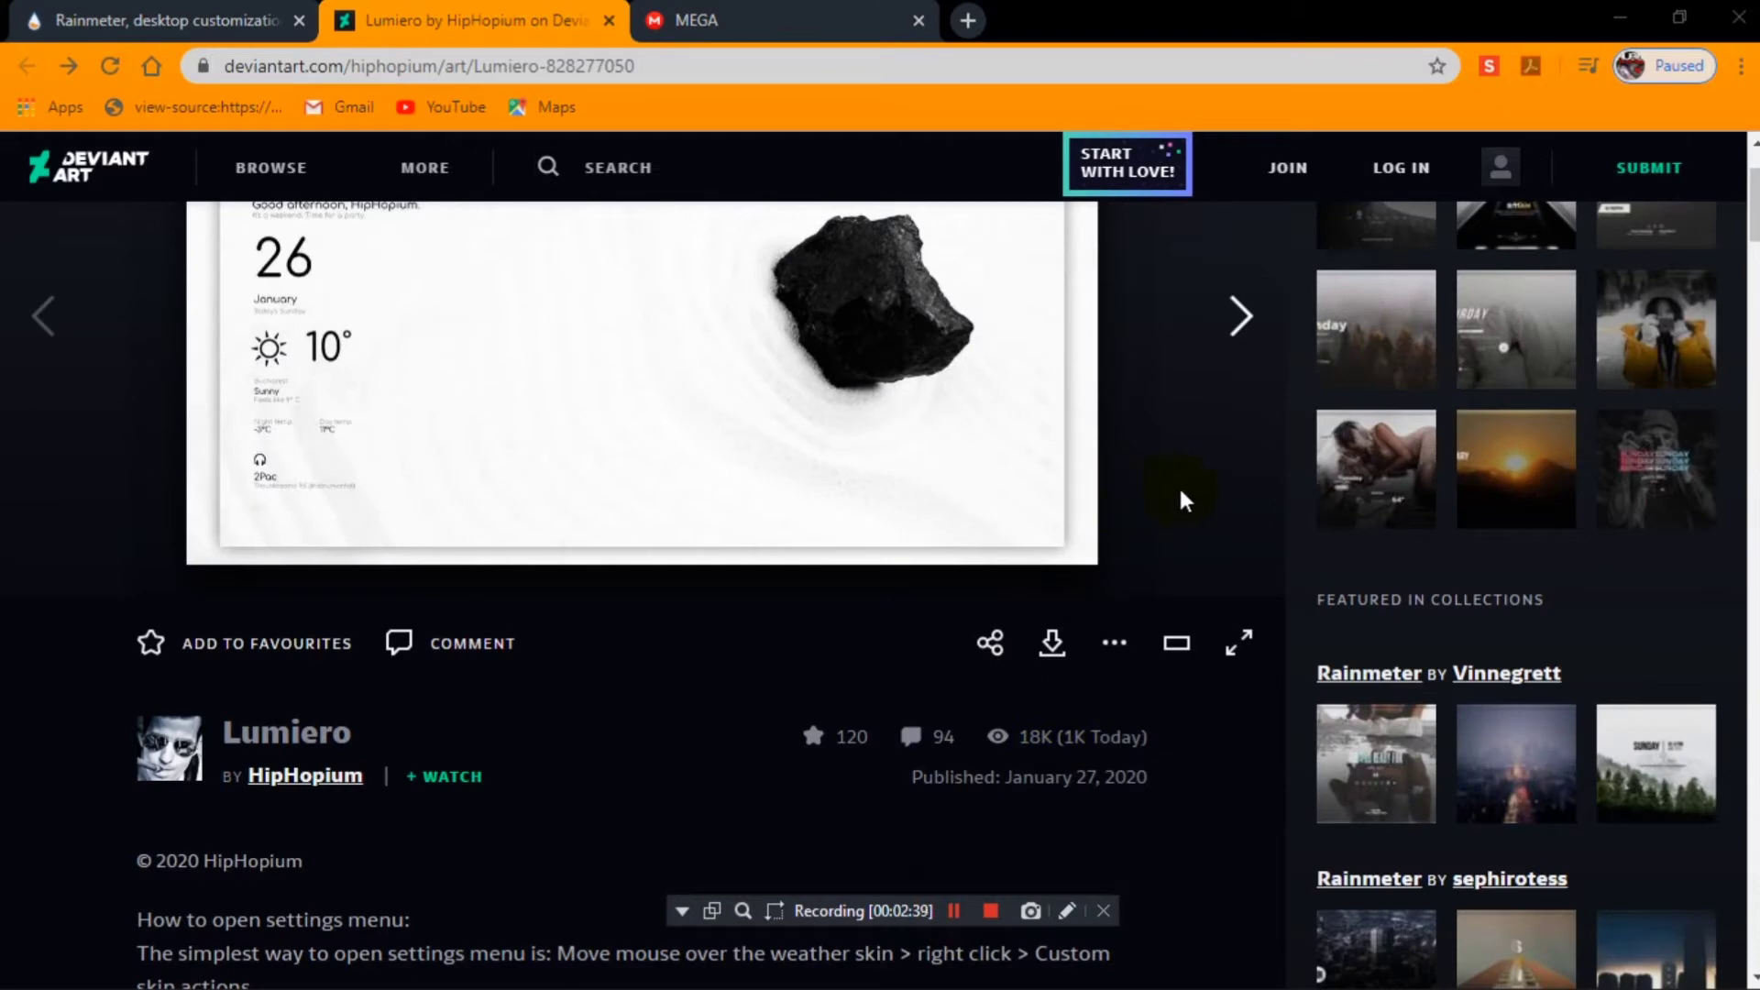
- Download the Lumiero skin from its DeviantArt page while signed in and save the .rmskin file to the download folder
left_click(1052, 644)
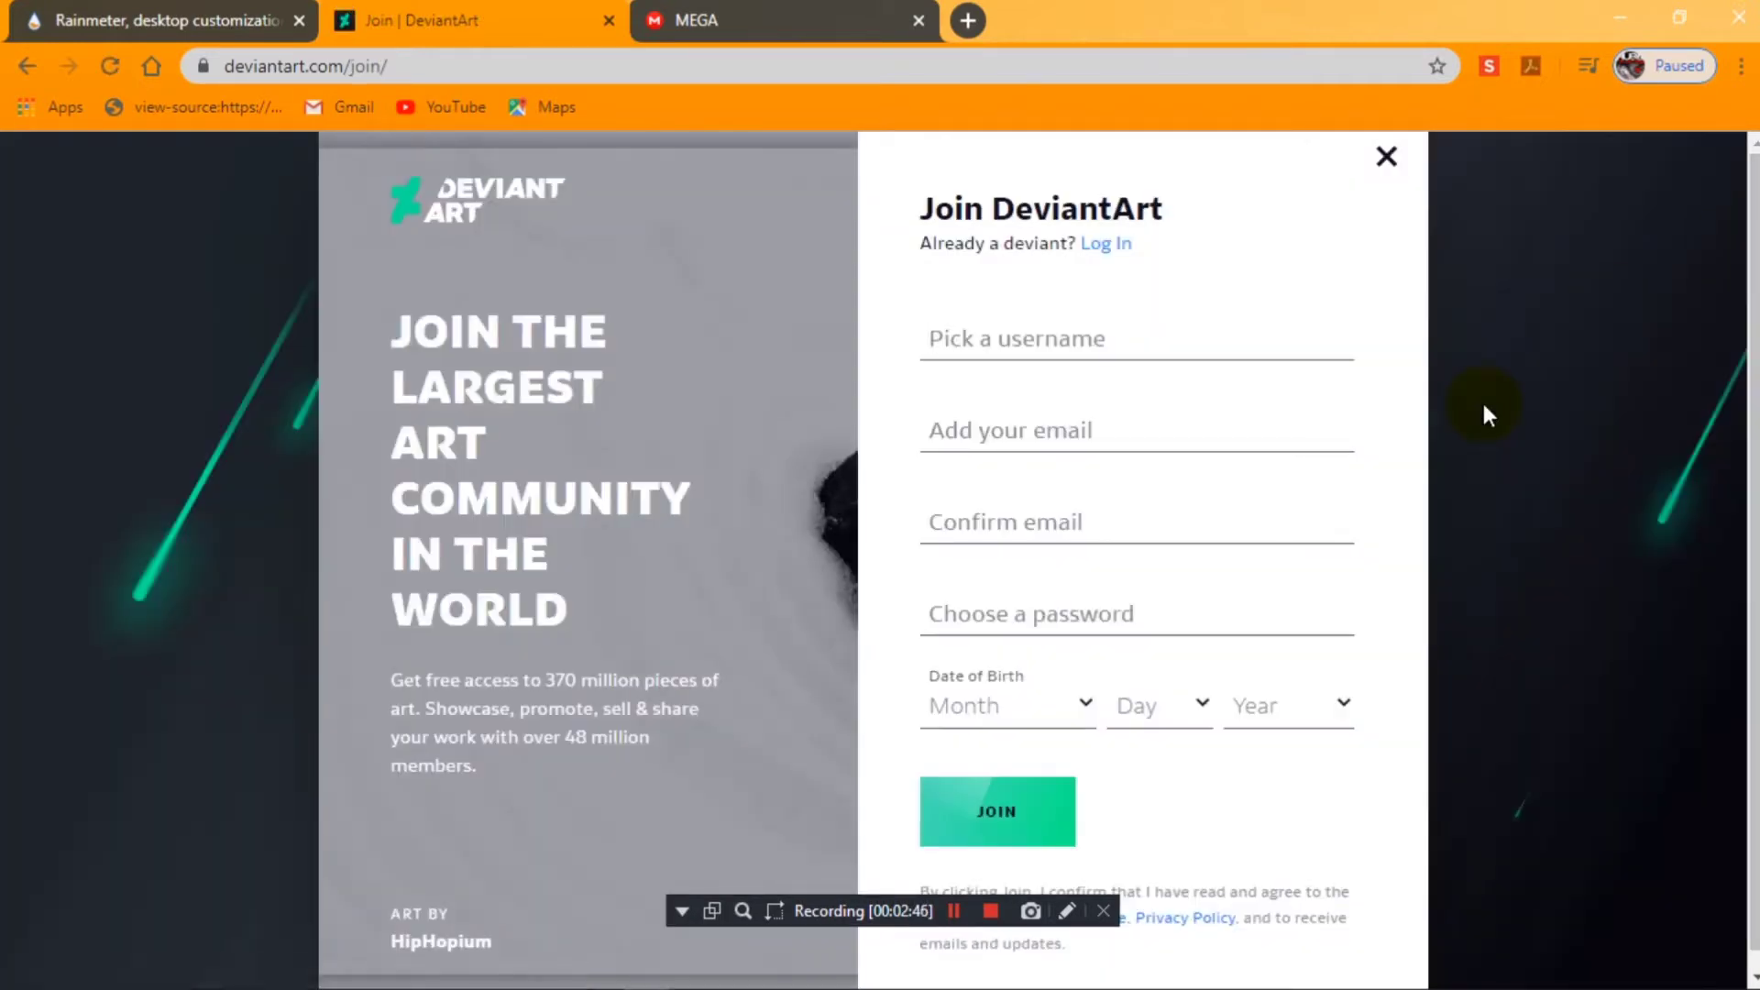
left_click(990, 911)
left_click(954, 911)
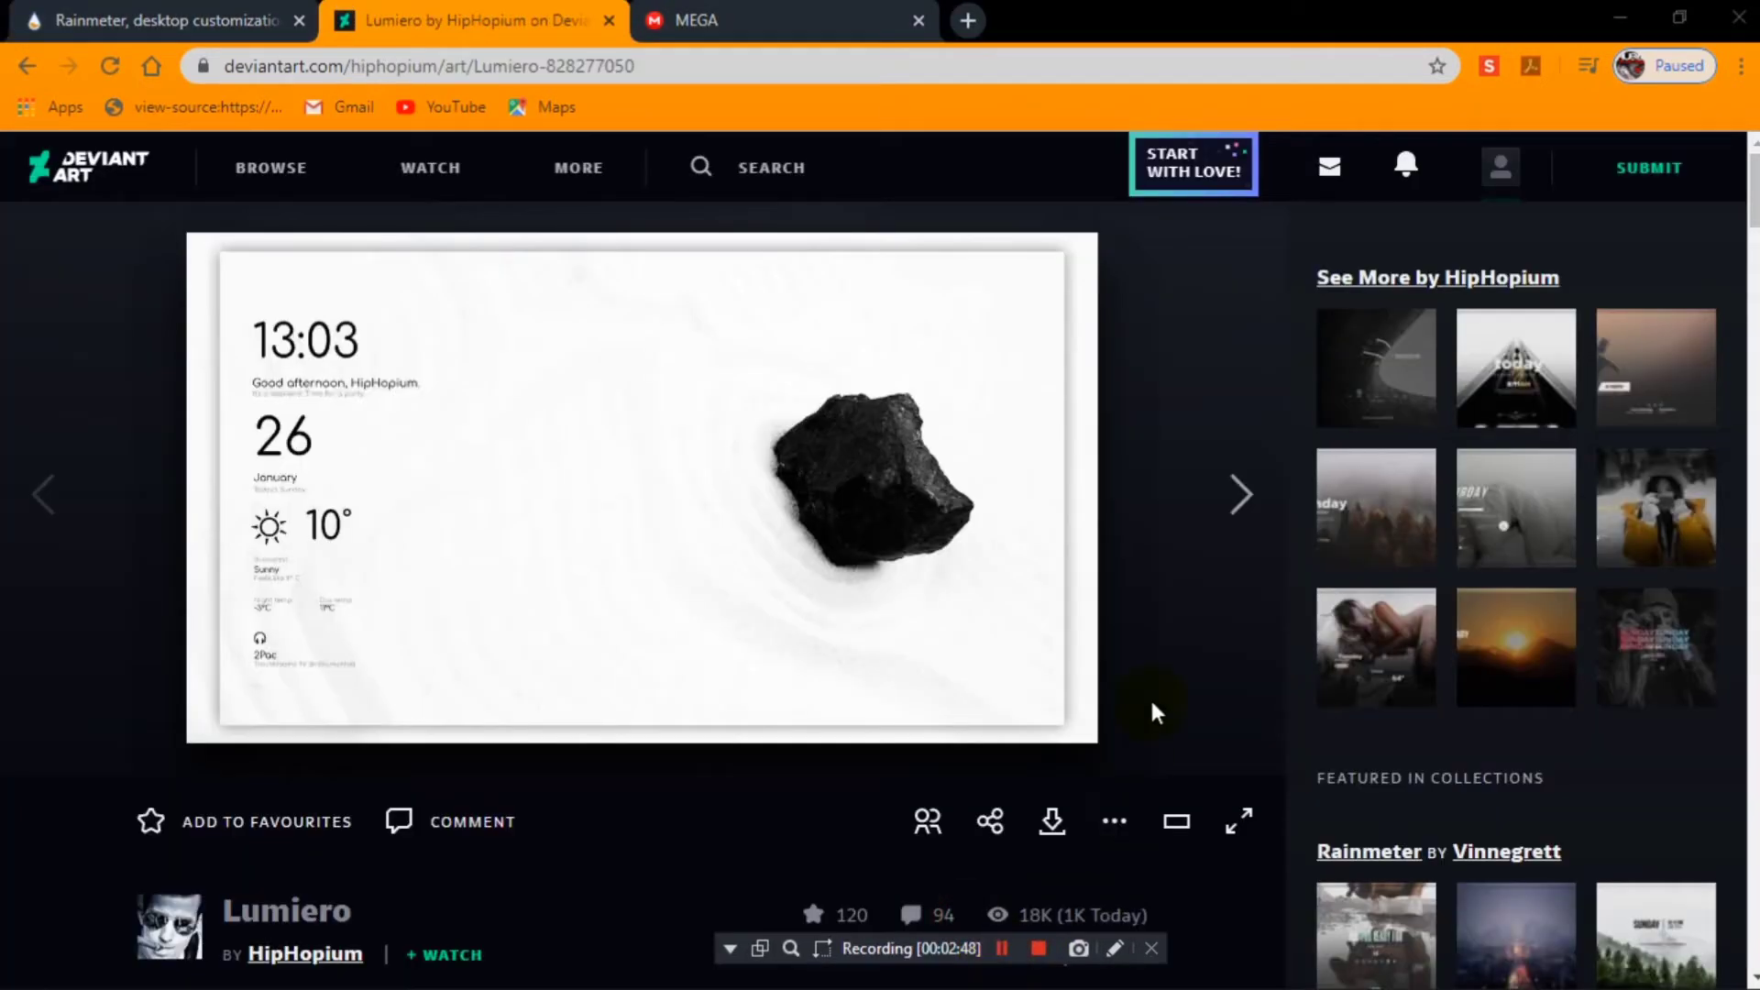
left_click(1053, 822)
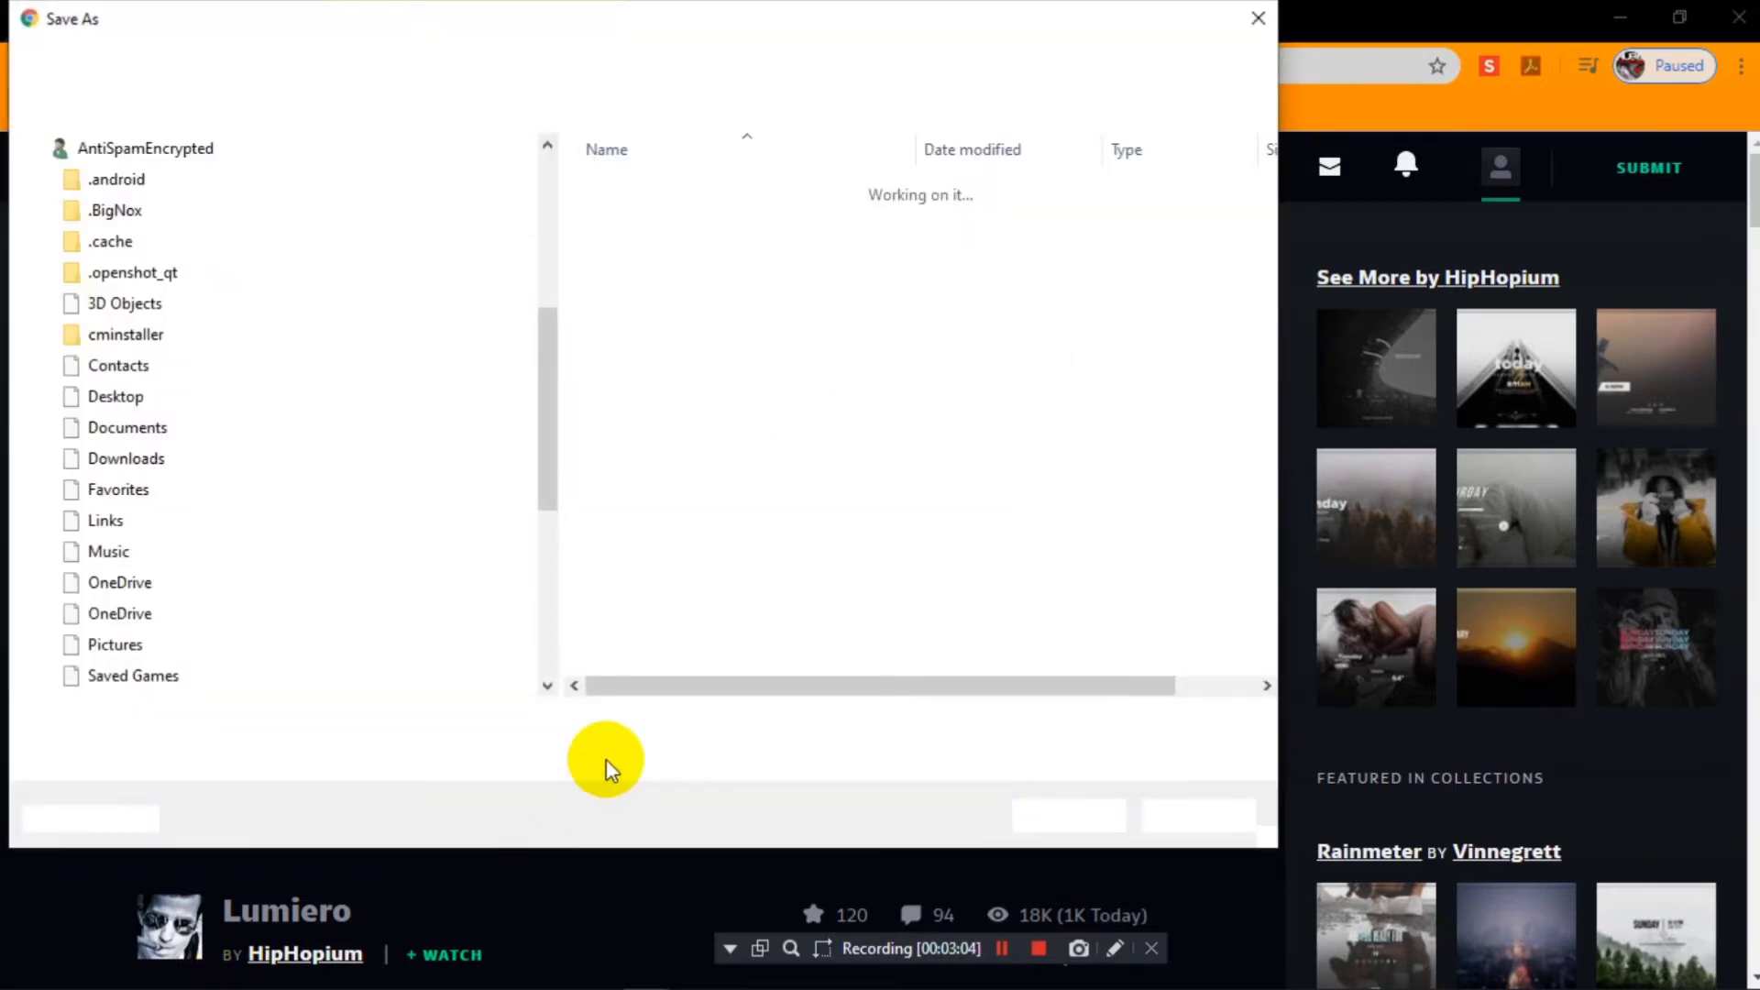
key("Return")
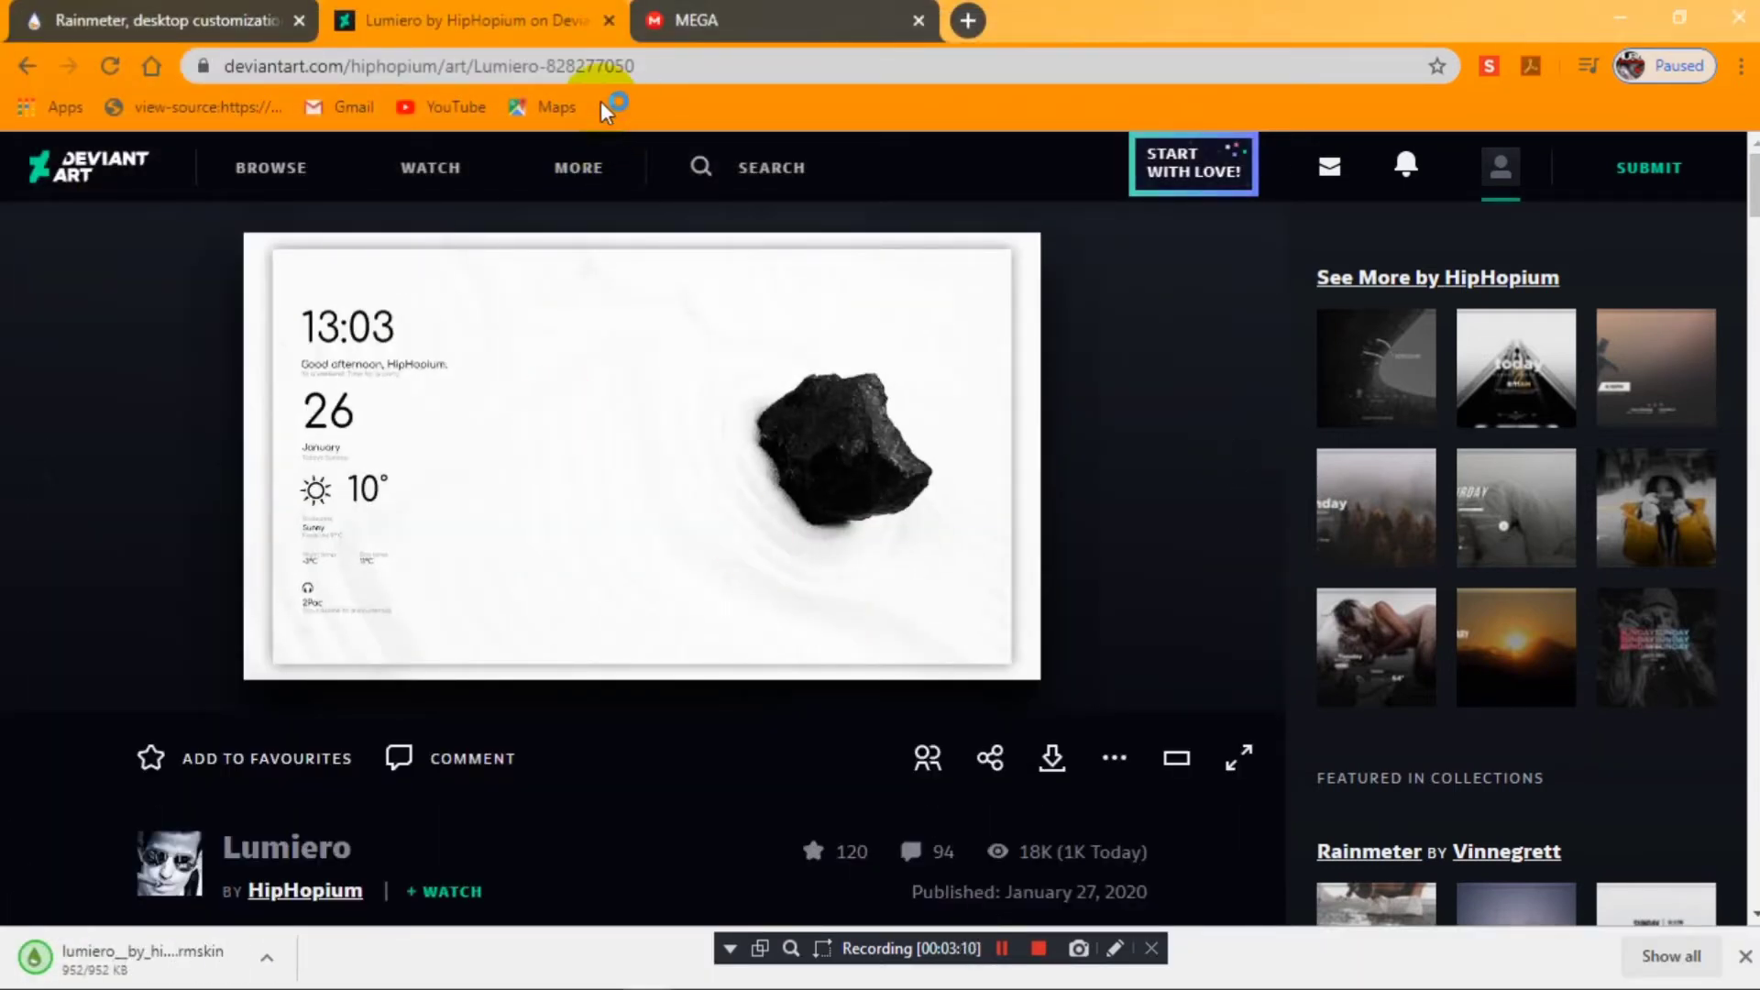
- Start the Blue Mountain theme zip download on MEGA and show the downloaded Lumiero skin file in its folder
left_click(713, 22)
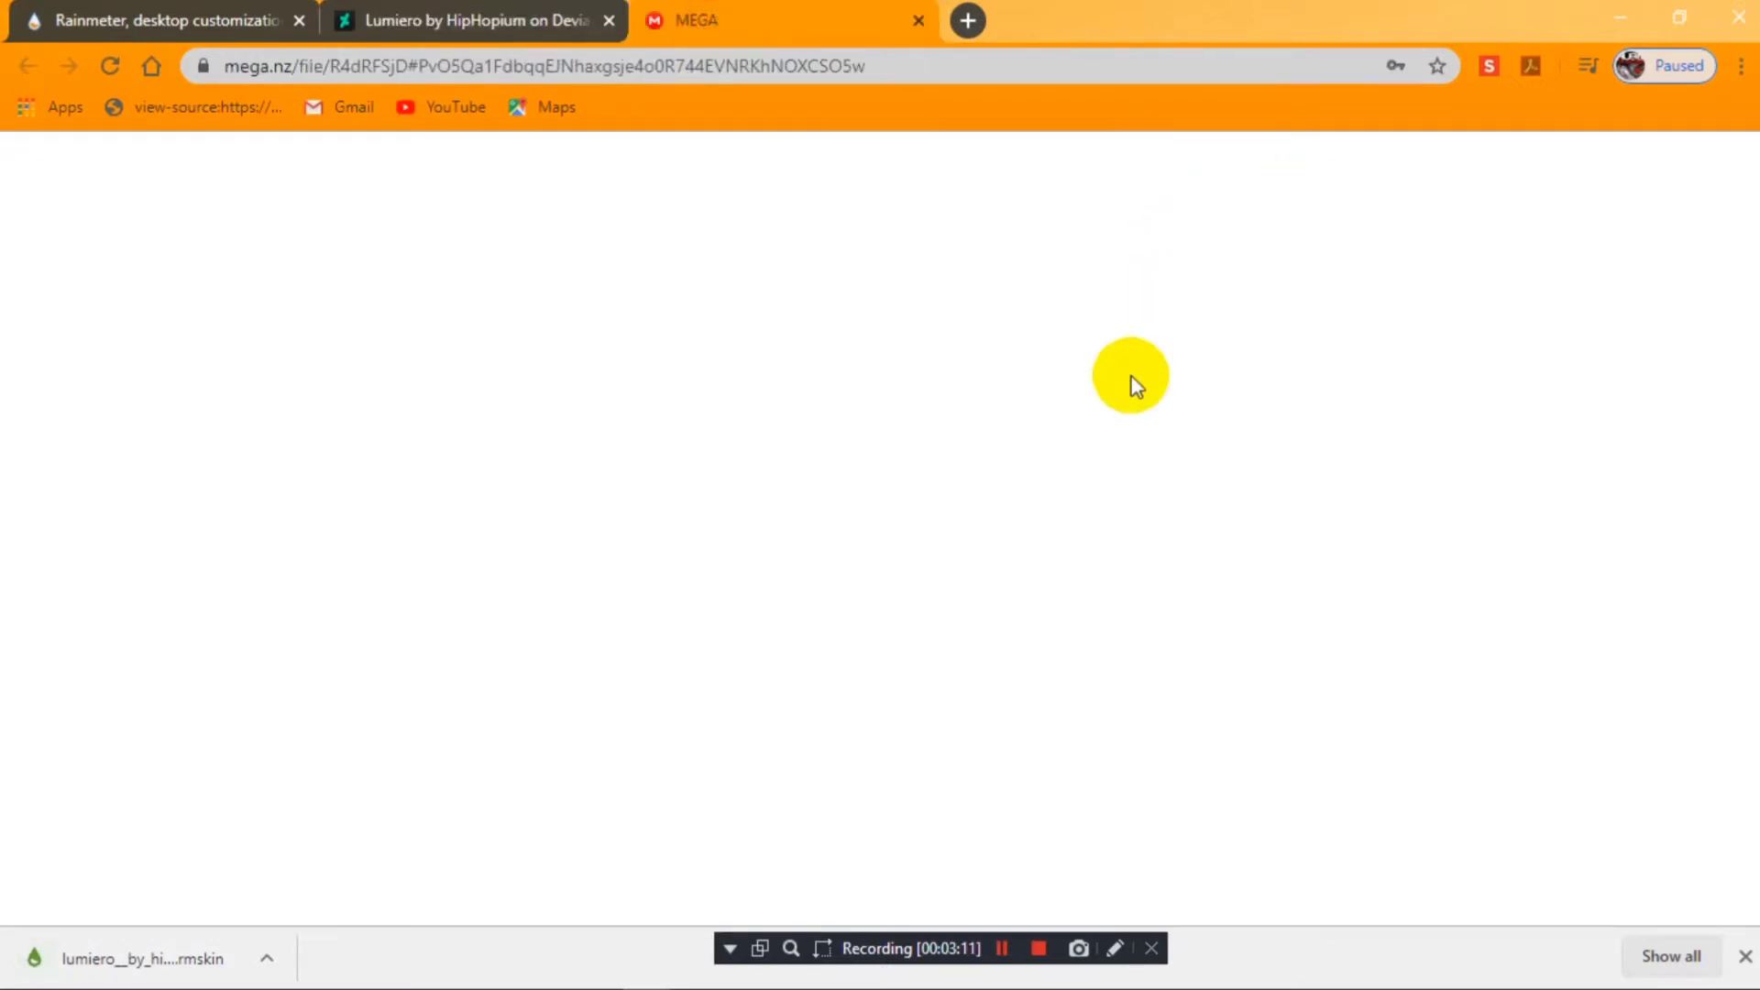
left_click(1114, 513)
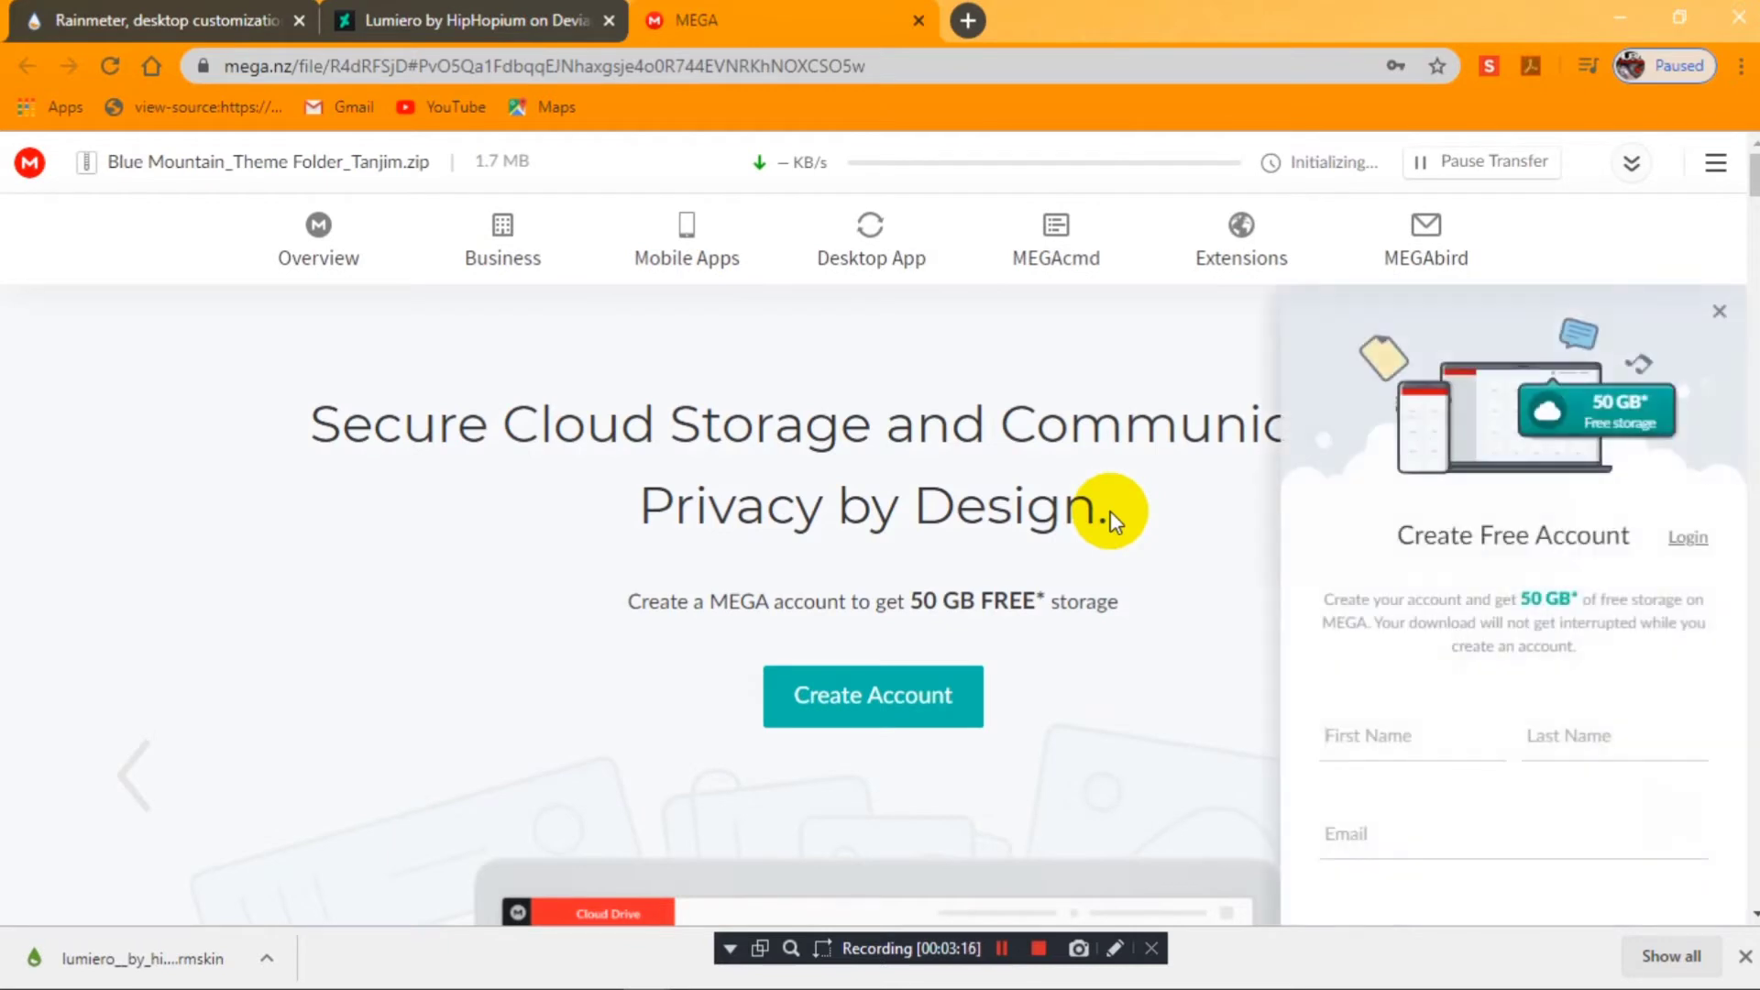
left_click(477, 22)
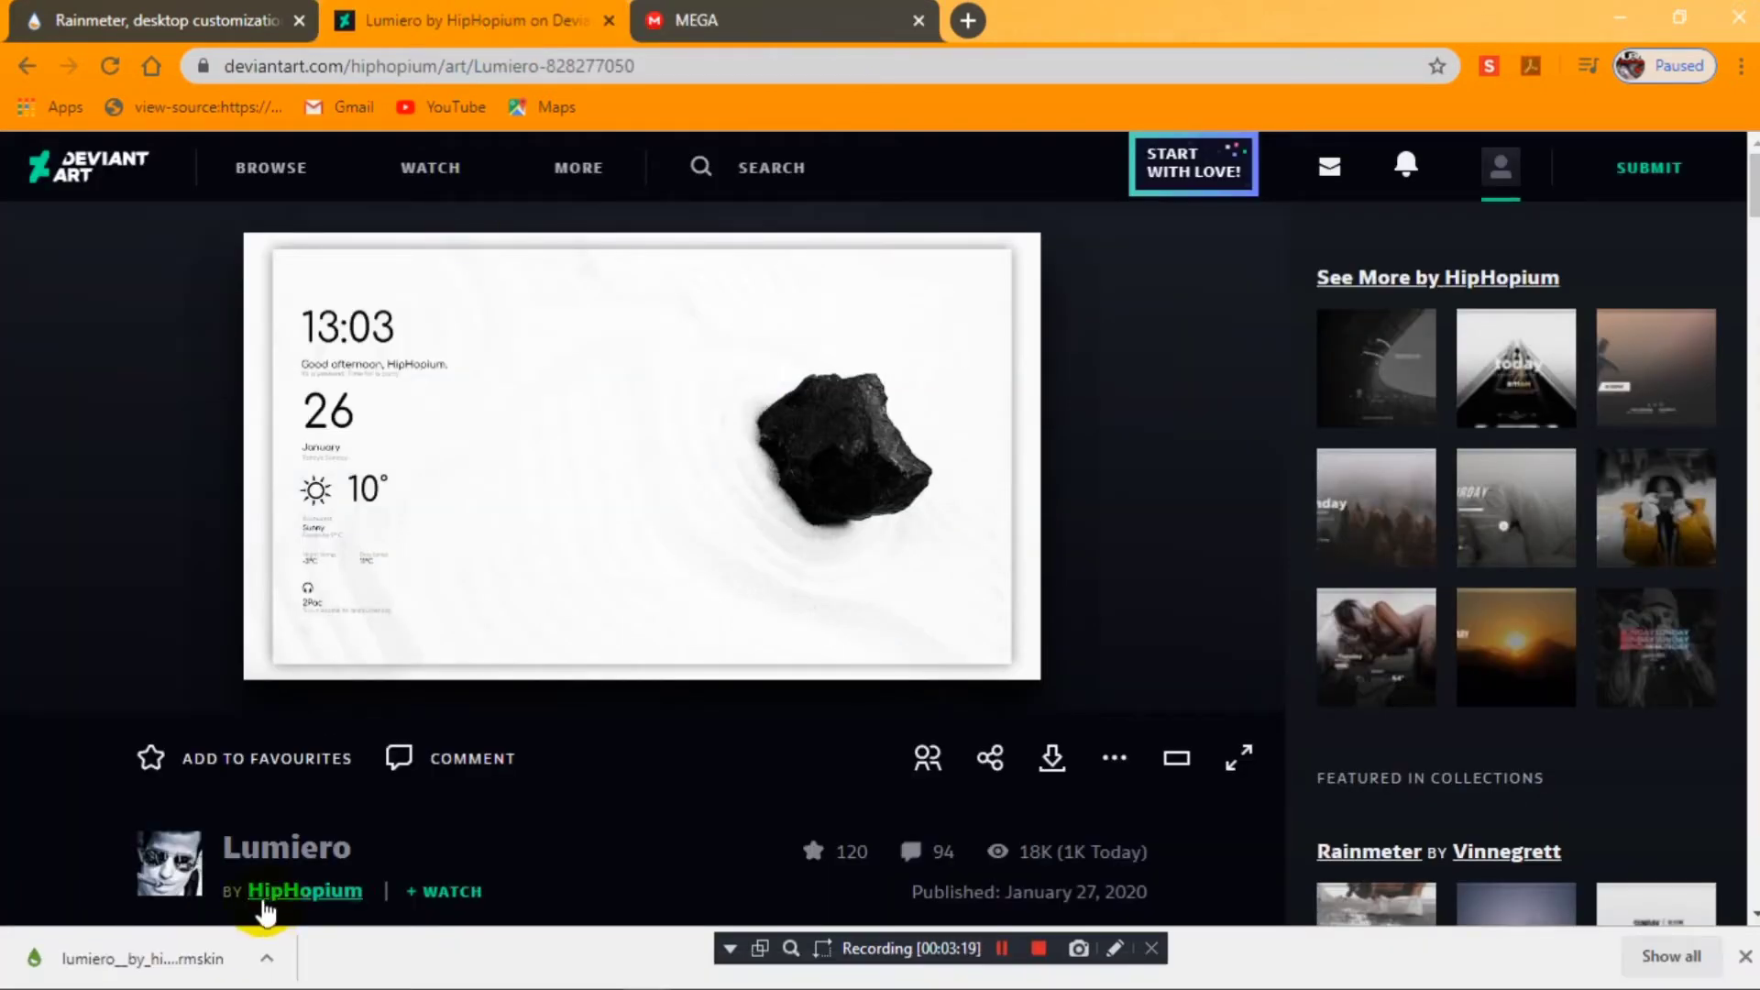
left_click(266, 958)
left_click(346, 876)
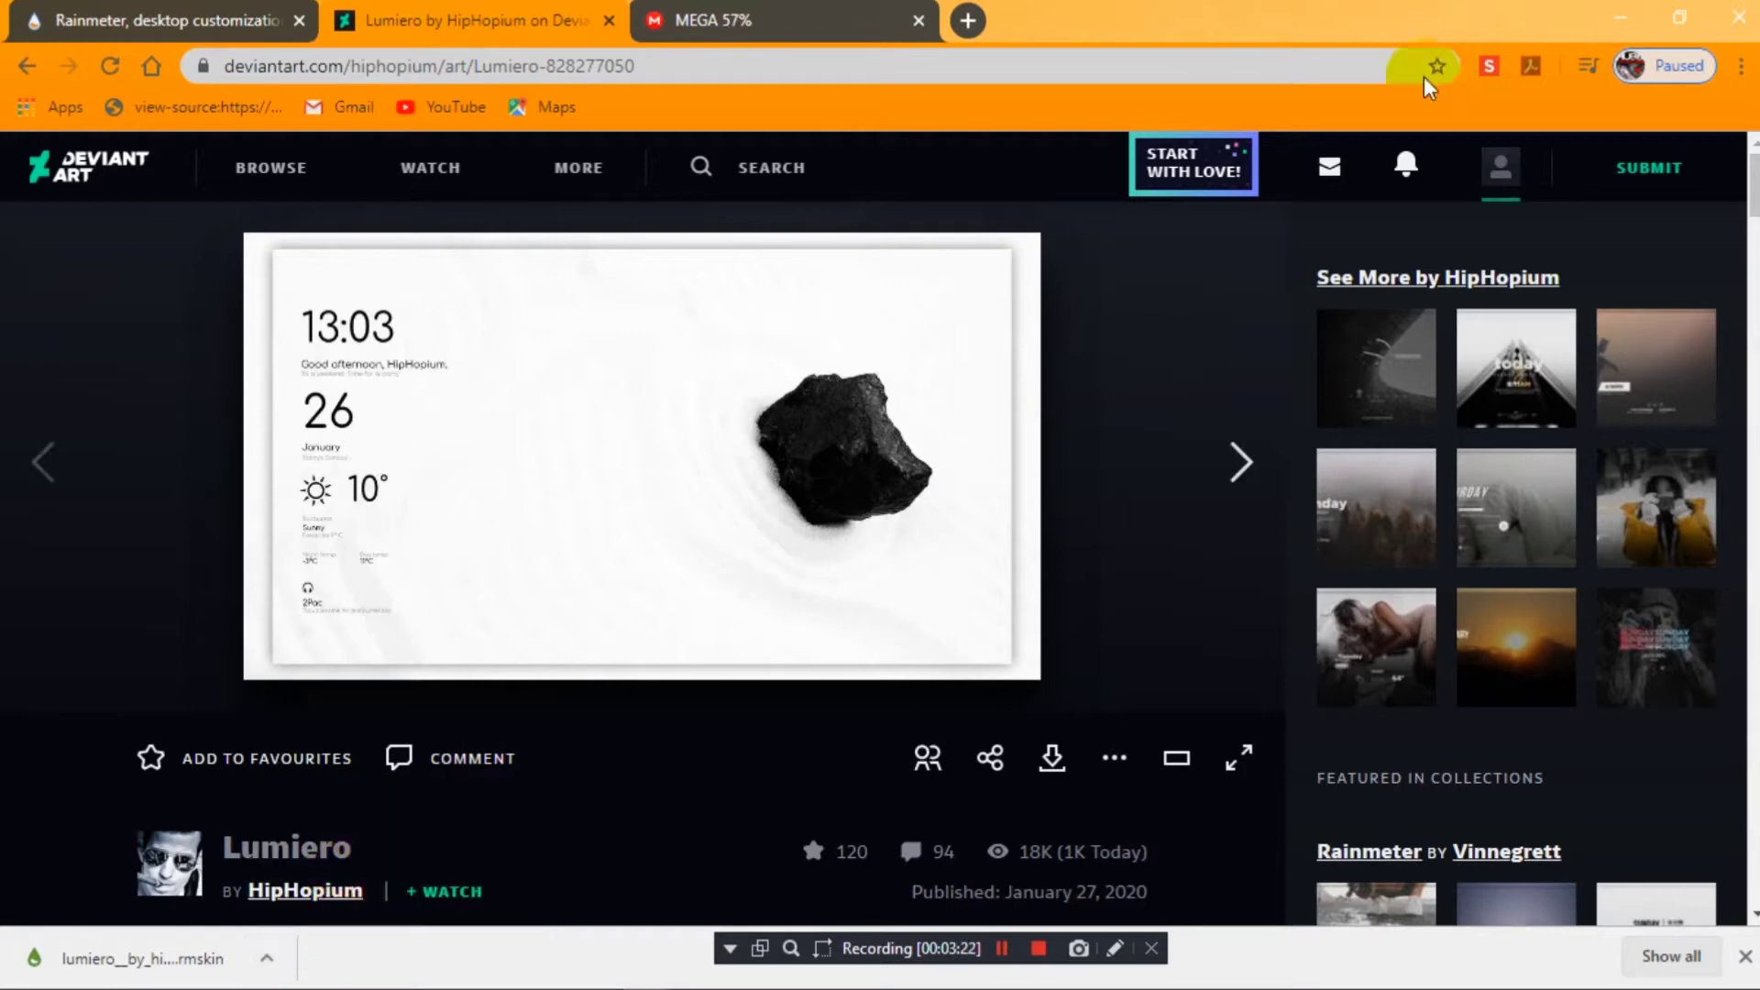
- Save the Blue Mountain theme zip in the 2020-Download-Files folder and minimize the open windows to show the desktop
left_click(1619, 20)
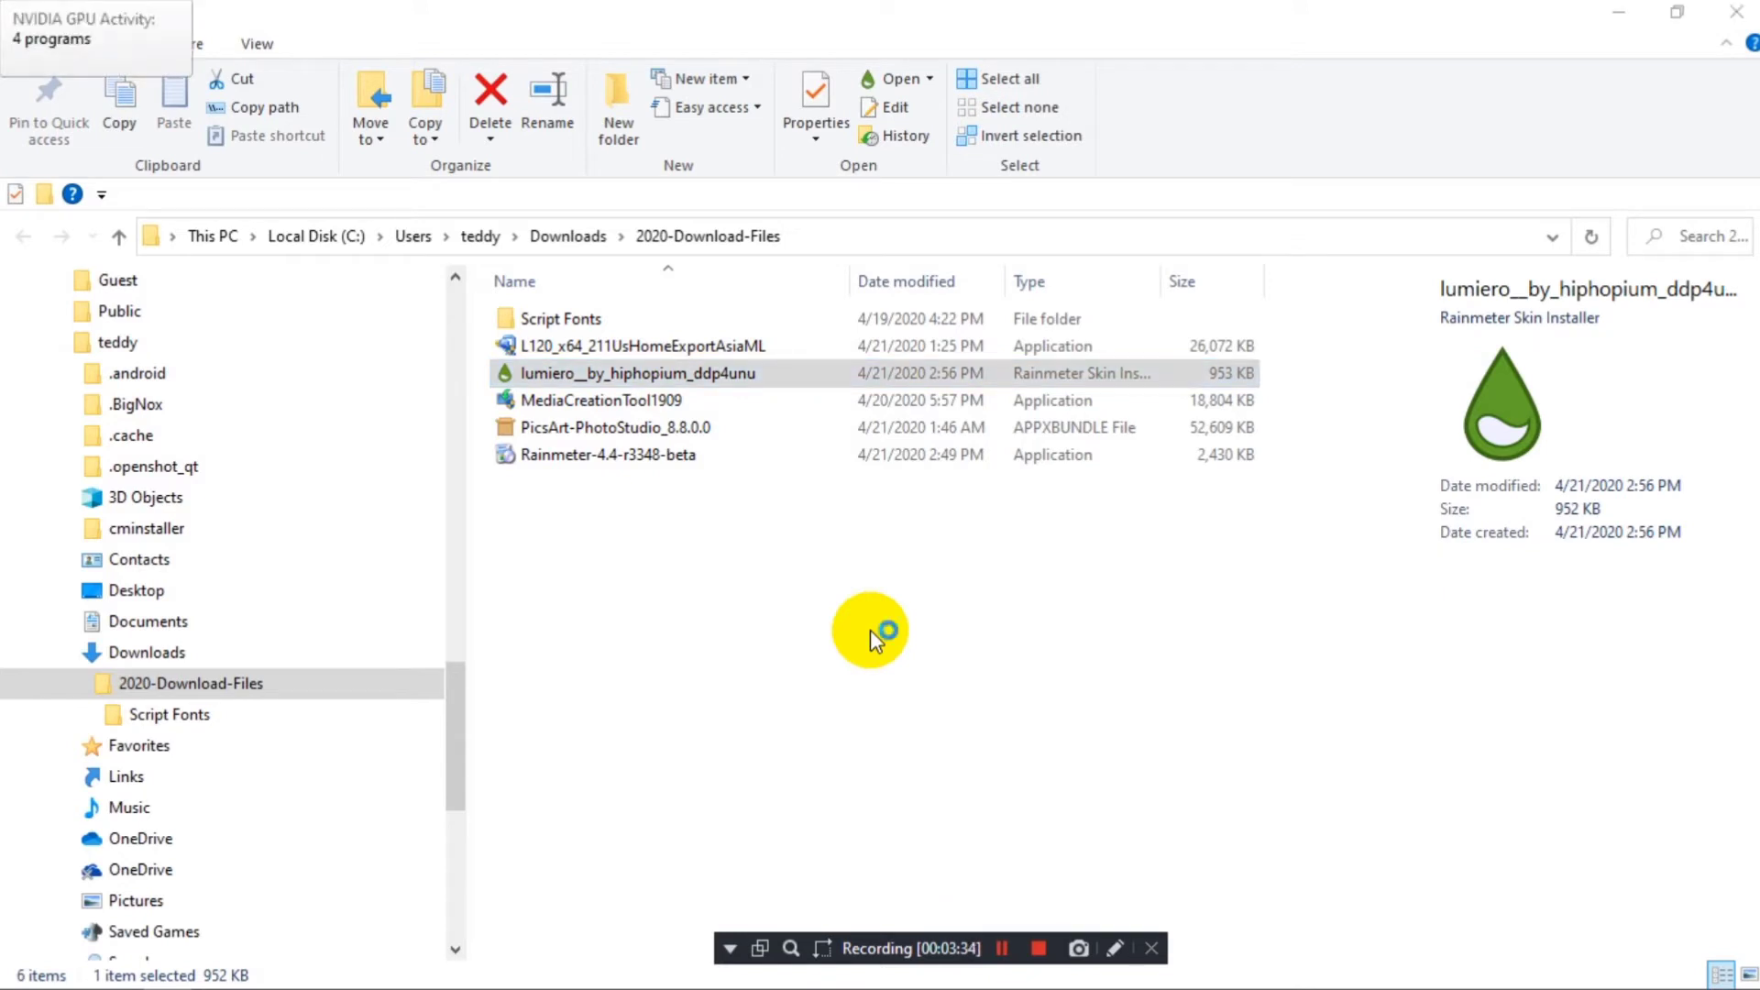
left_click(697, 380)
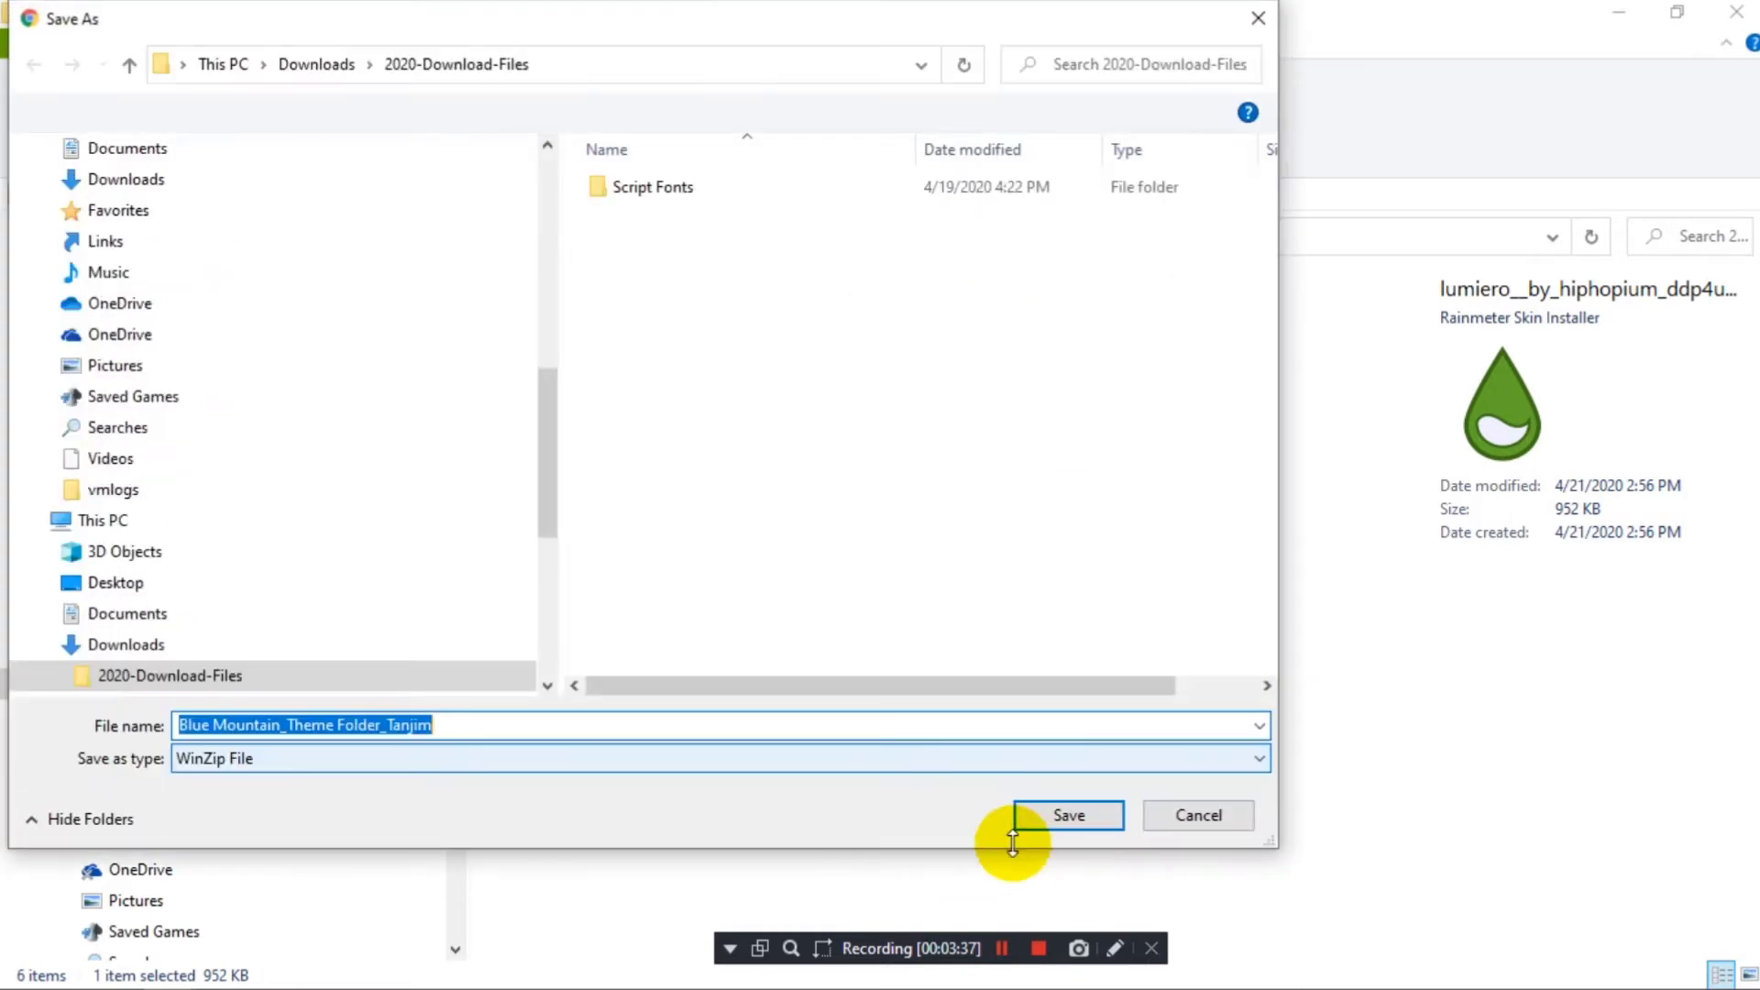
left_click(1036, 810)
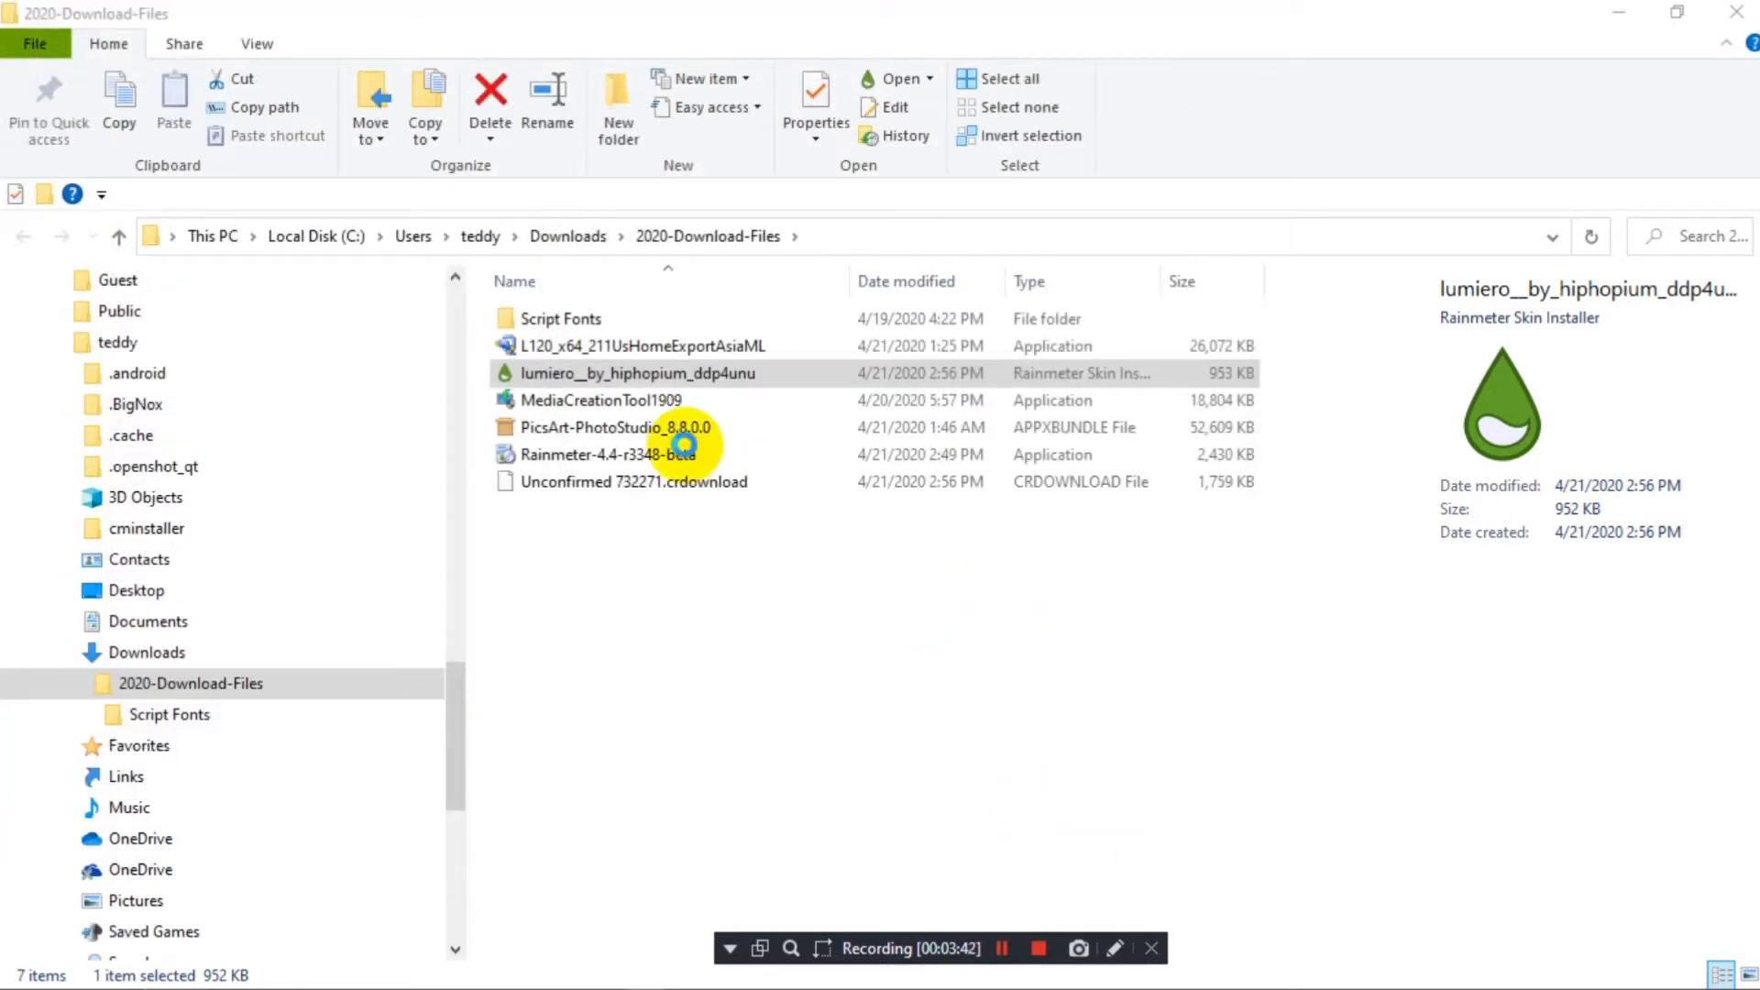
left_click(1615, 17)
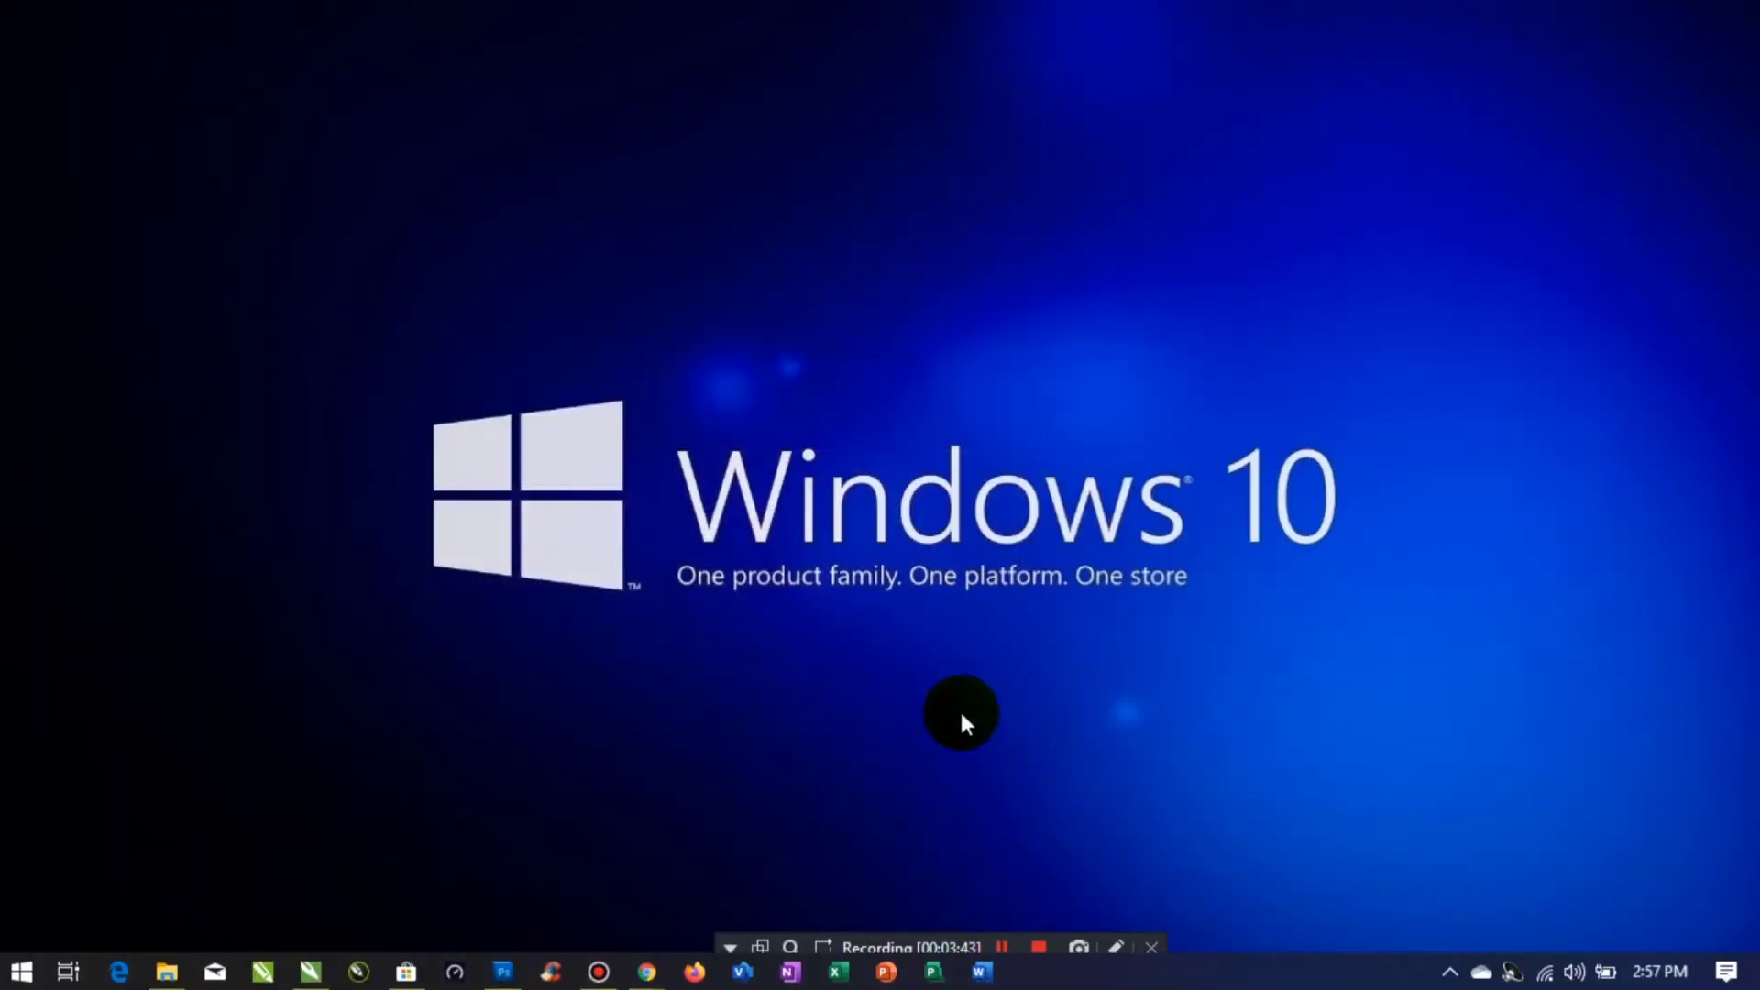
- Run the Lumiero skin package from 2020-Download-Files and install its skin and layout with Apply included layout turned off
left_click(161, 976)
double_click(613, 399)
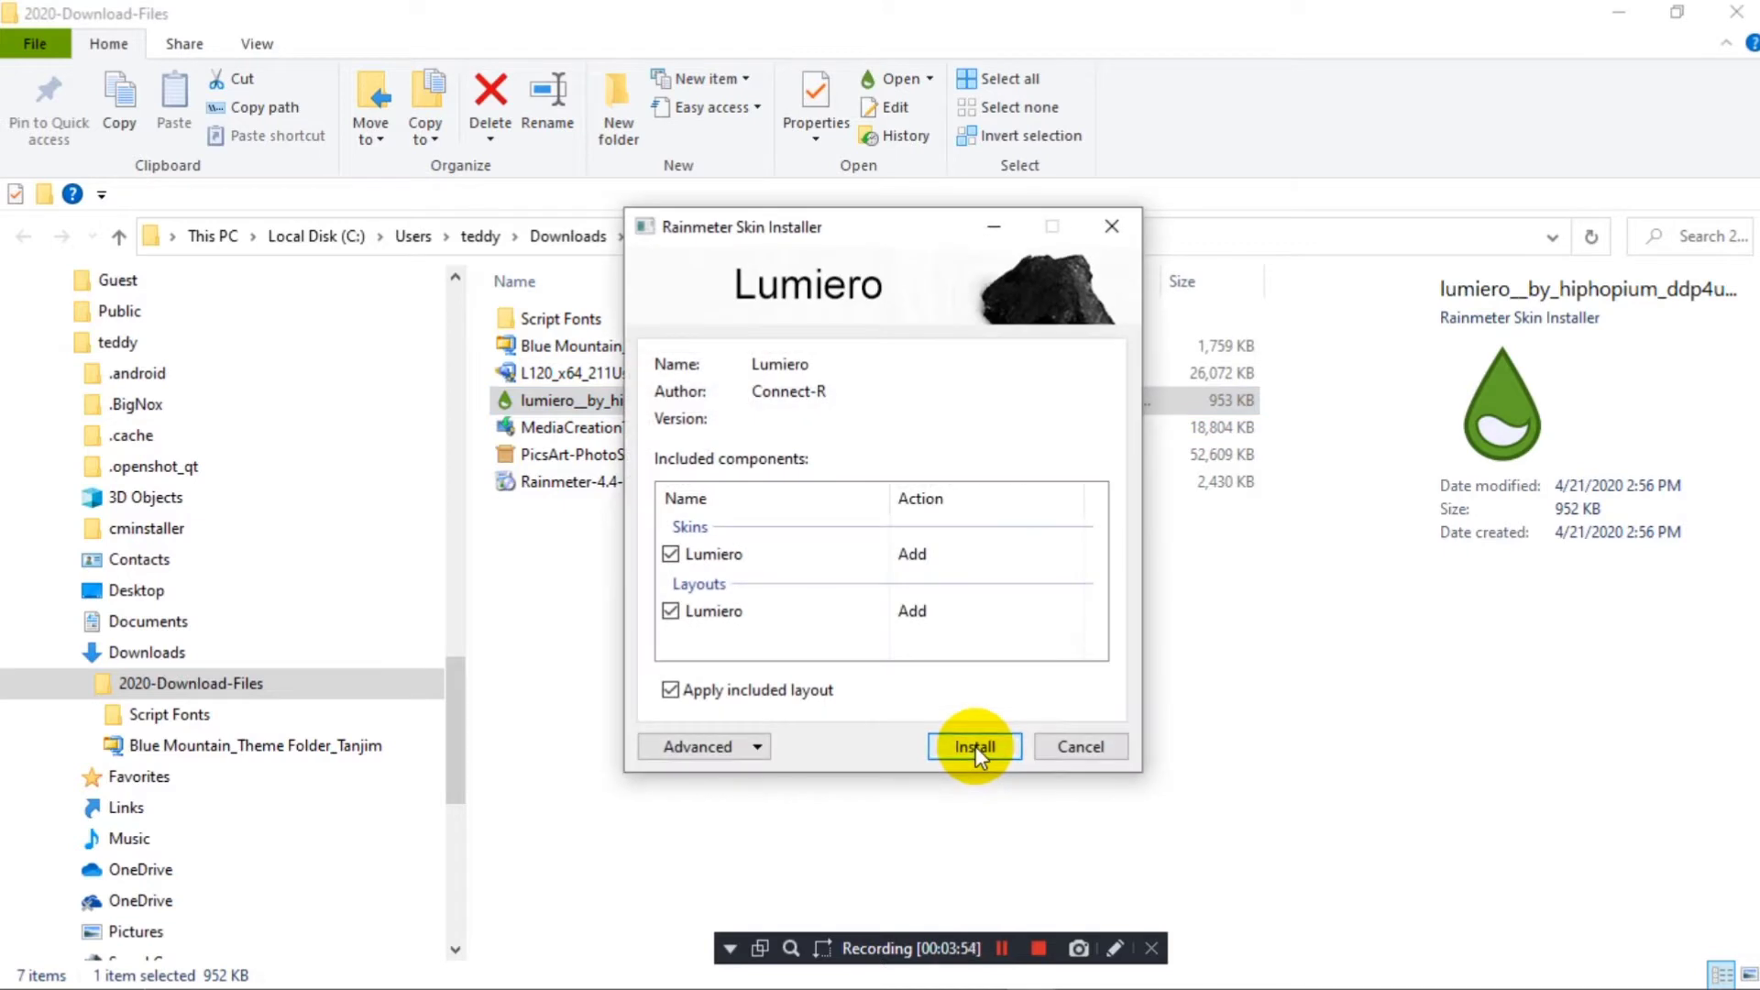
left_click(670, 689)
left_click(967, 746)
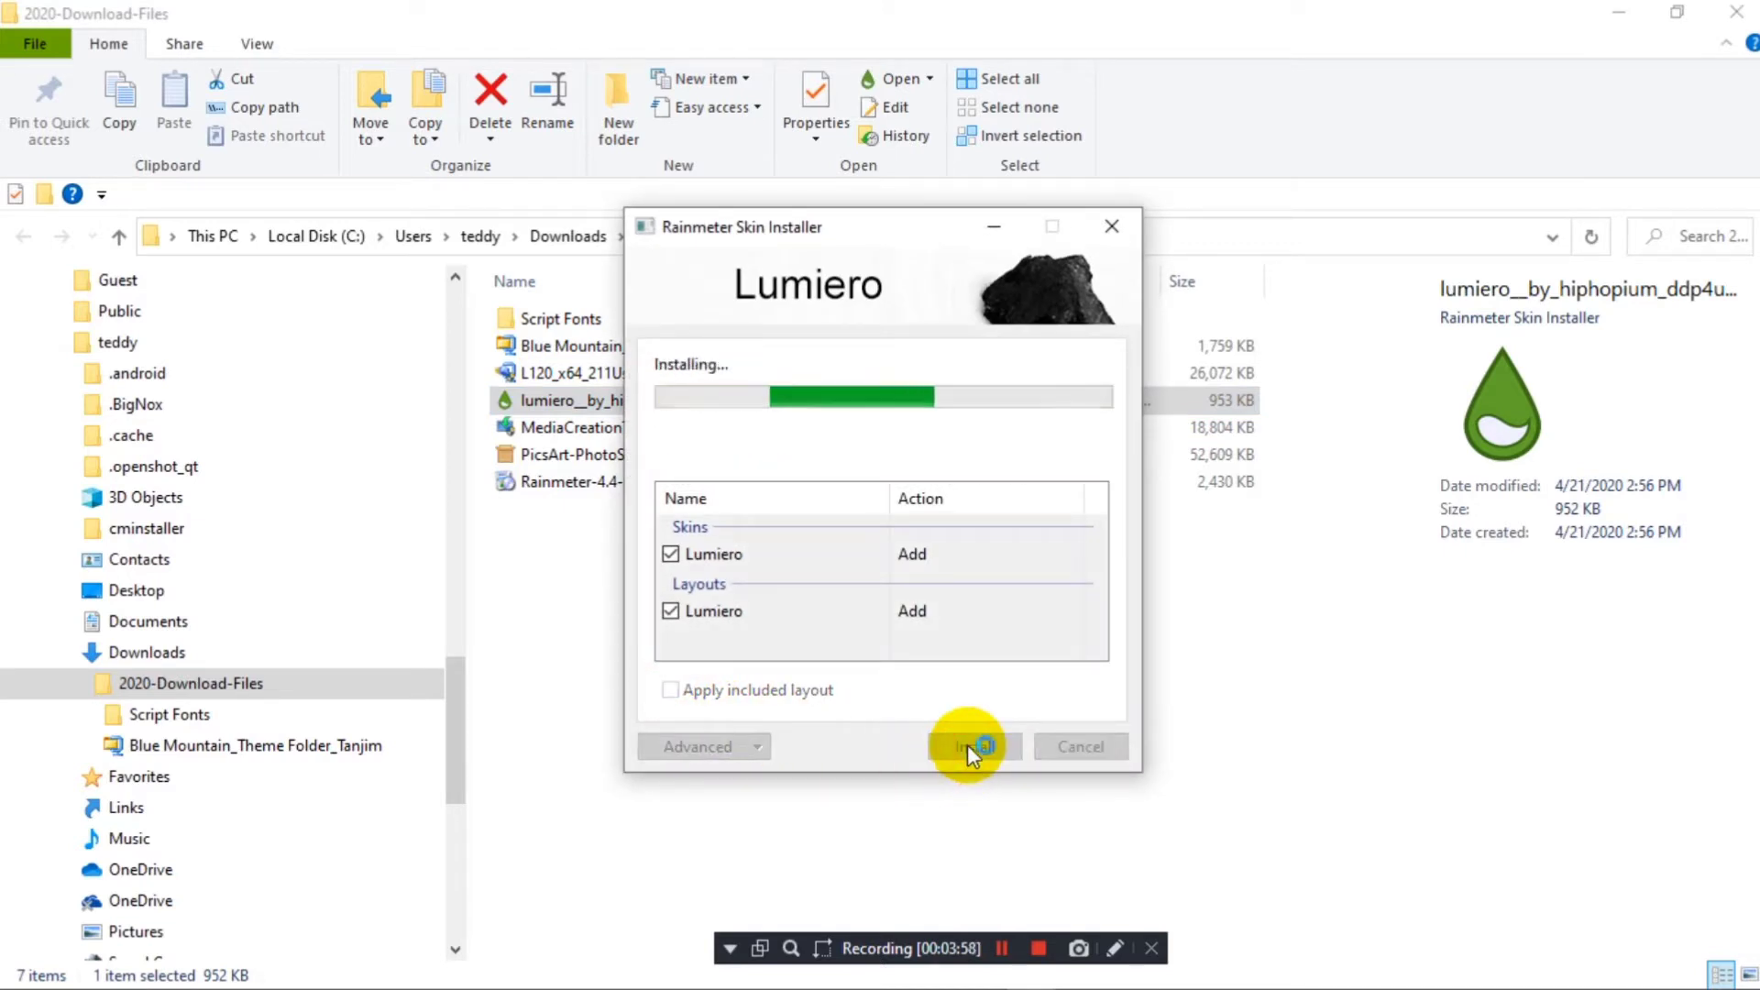
left_click(1620, 14)
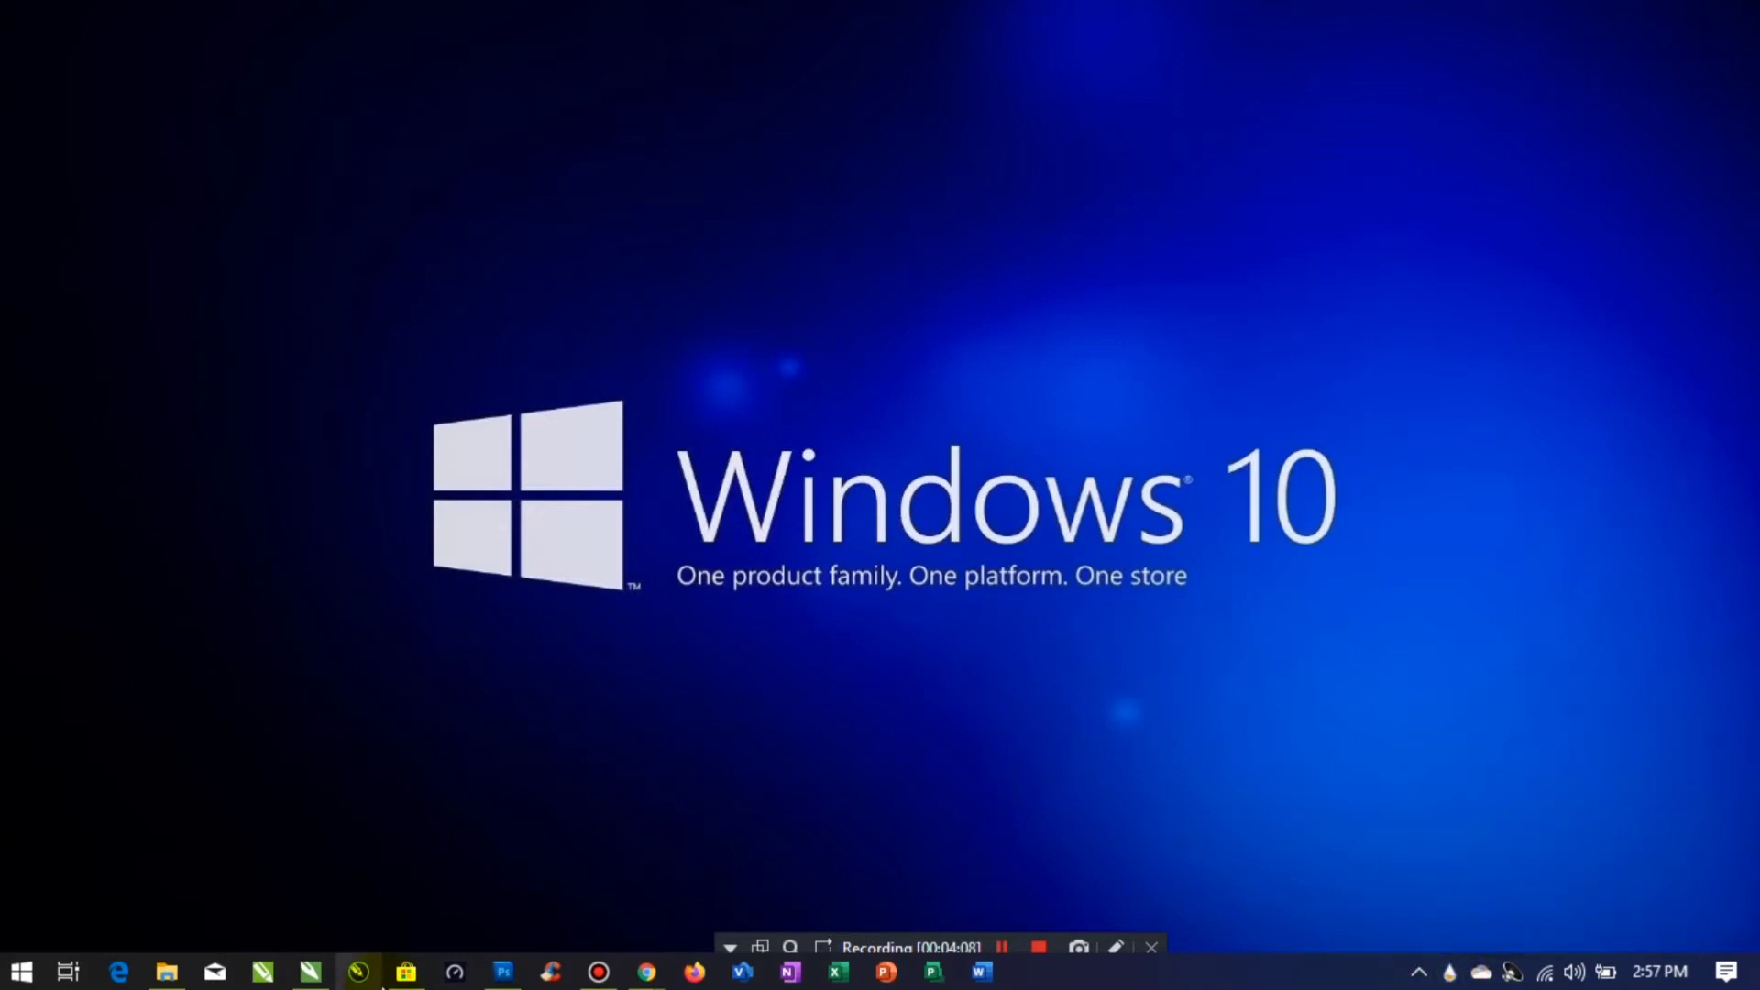
- Extract the Blue Mountain theme zip with WinZip into the 2020-Download-Files folder
left_click(168, 974)
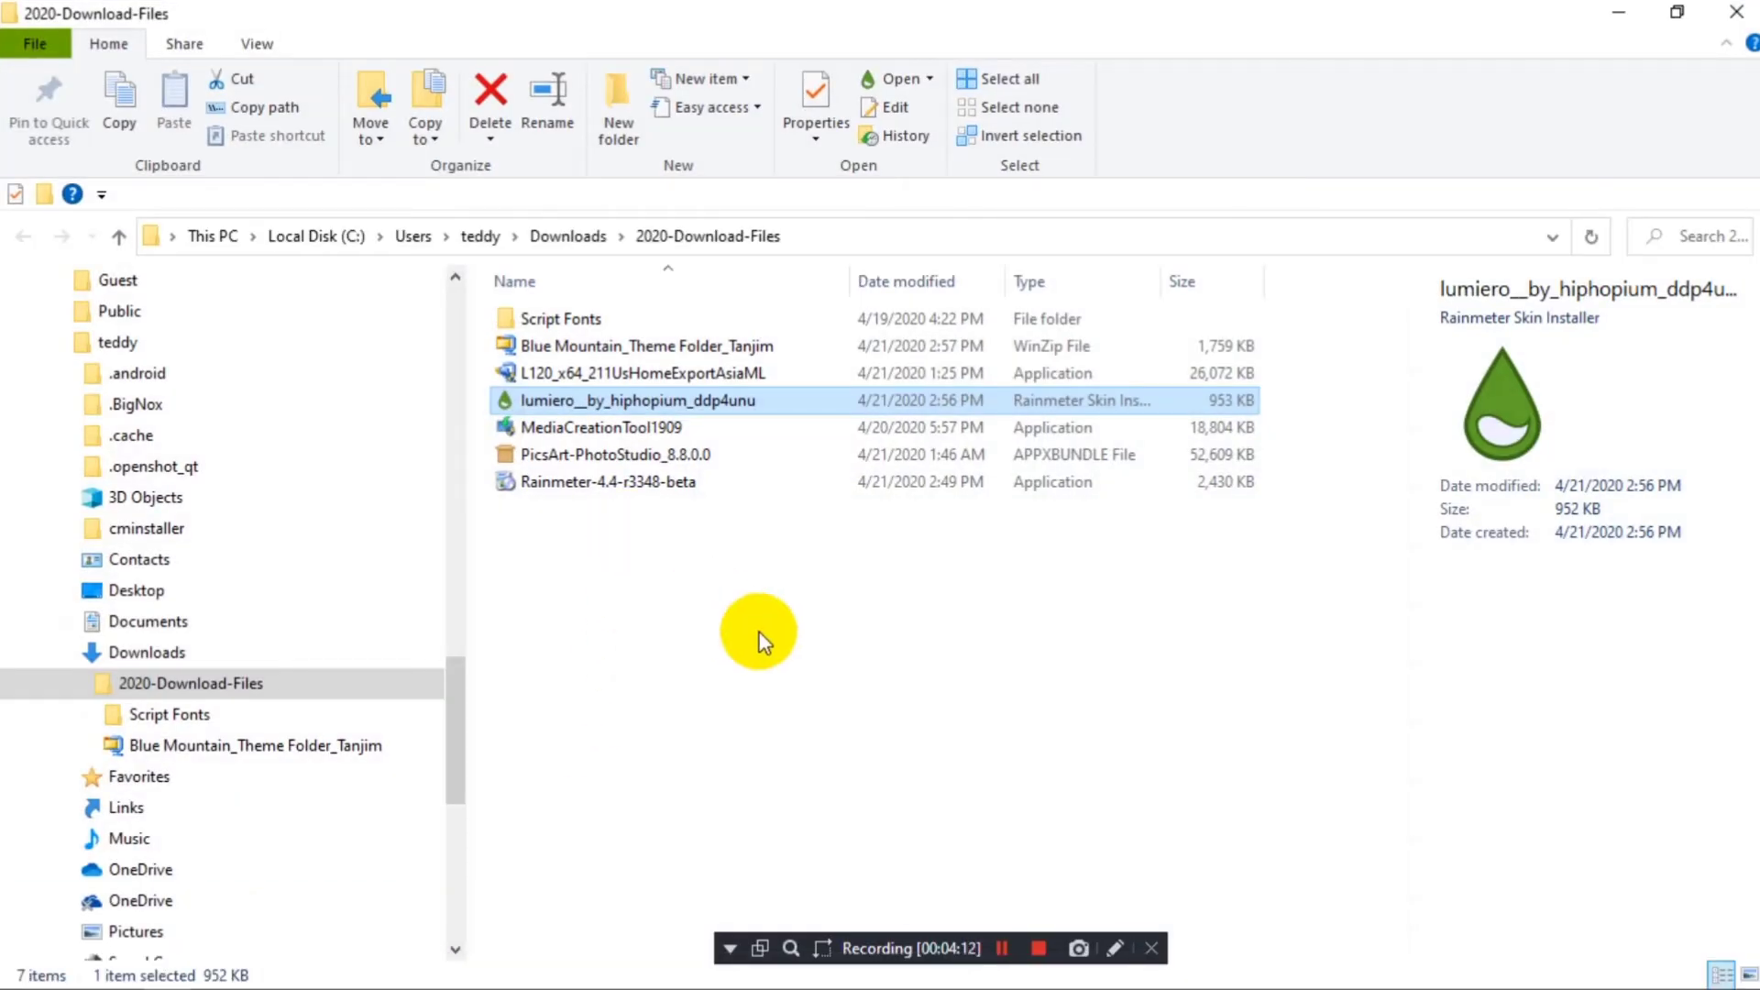
left_click(739, 347)
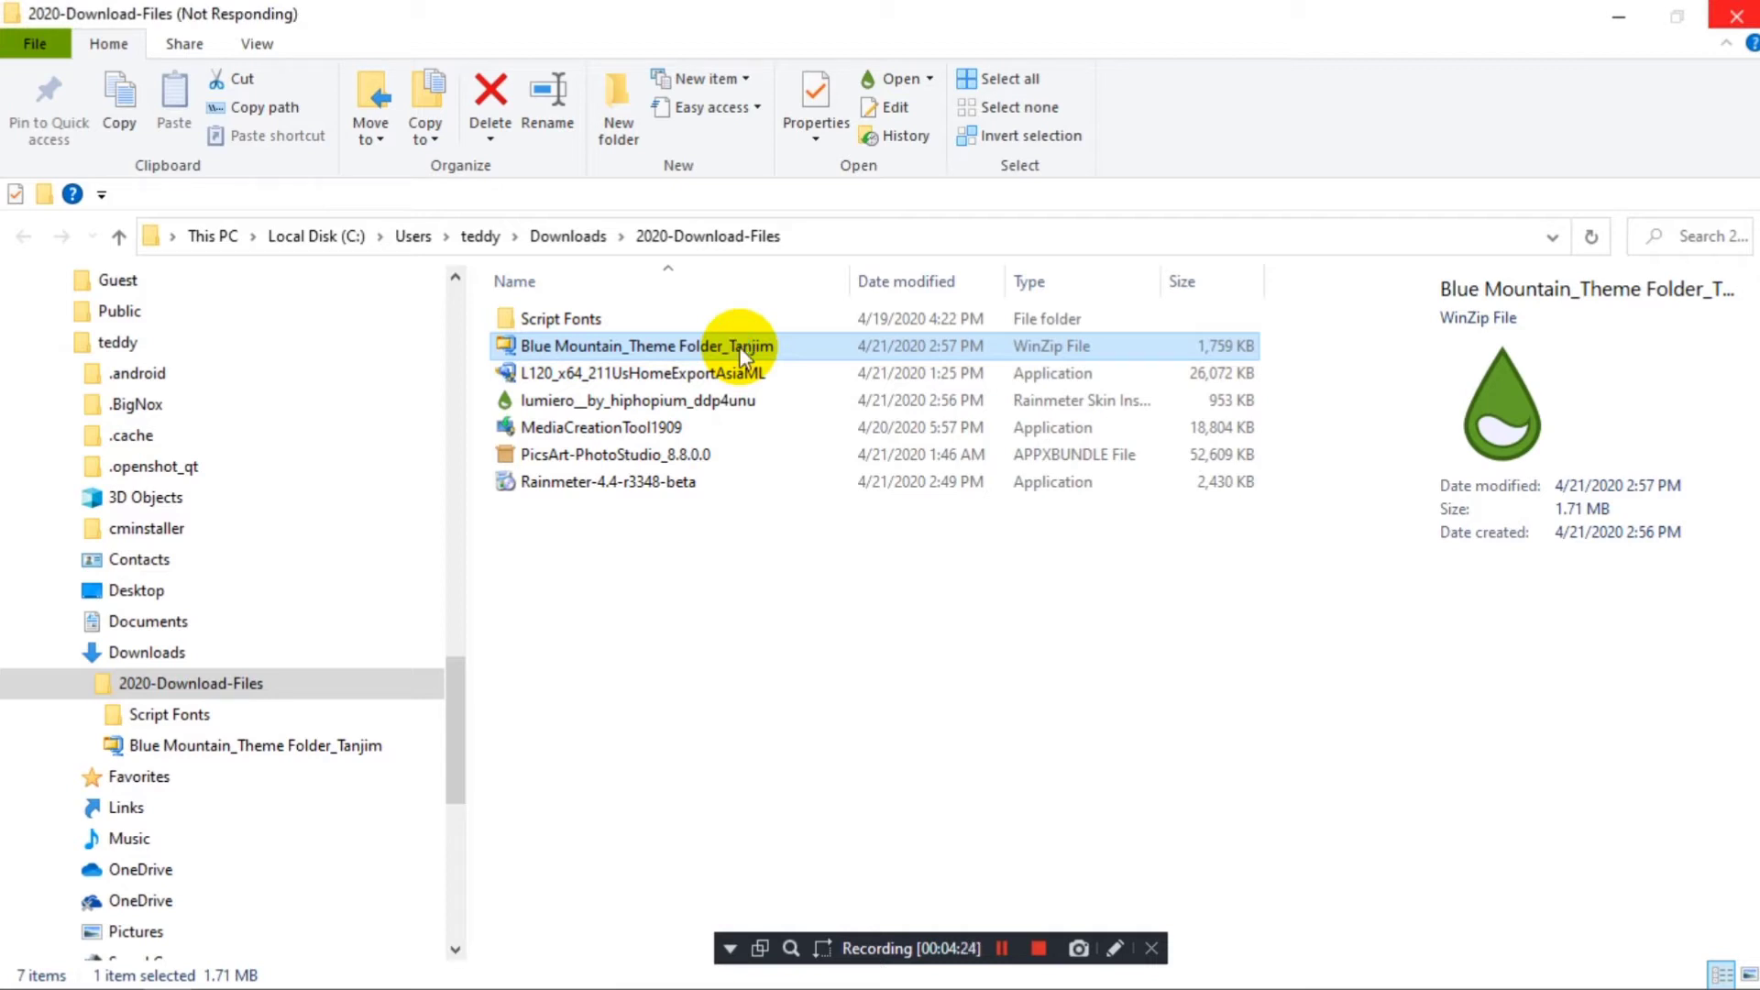
right_click(739, 346)
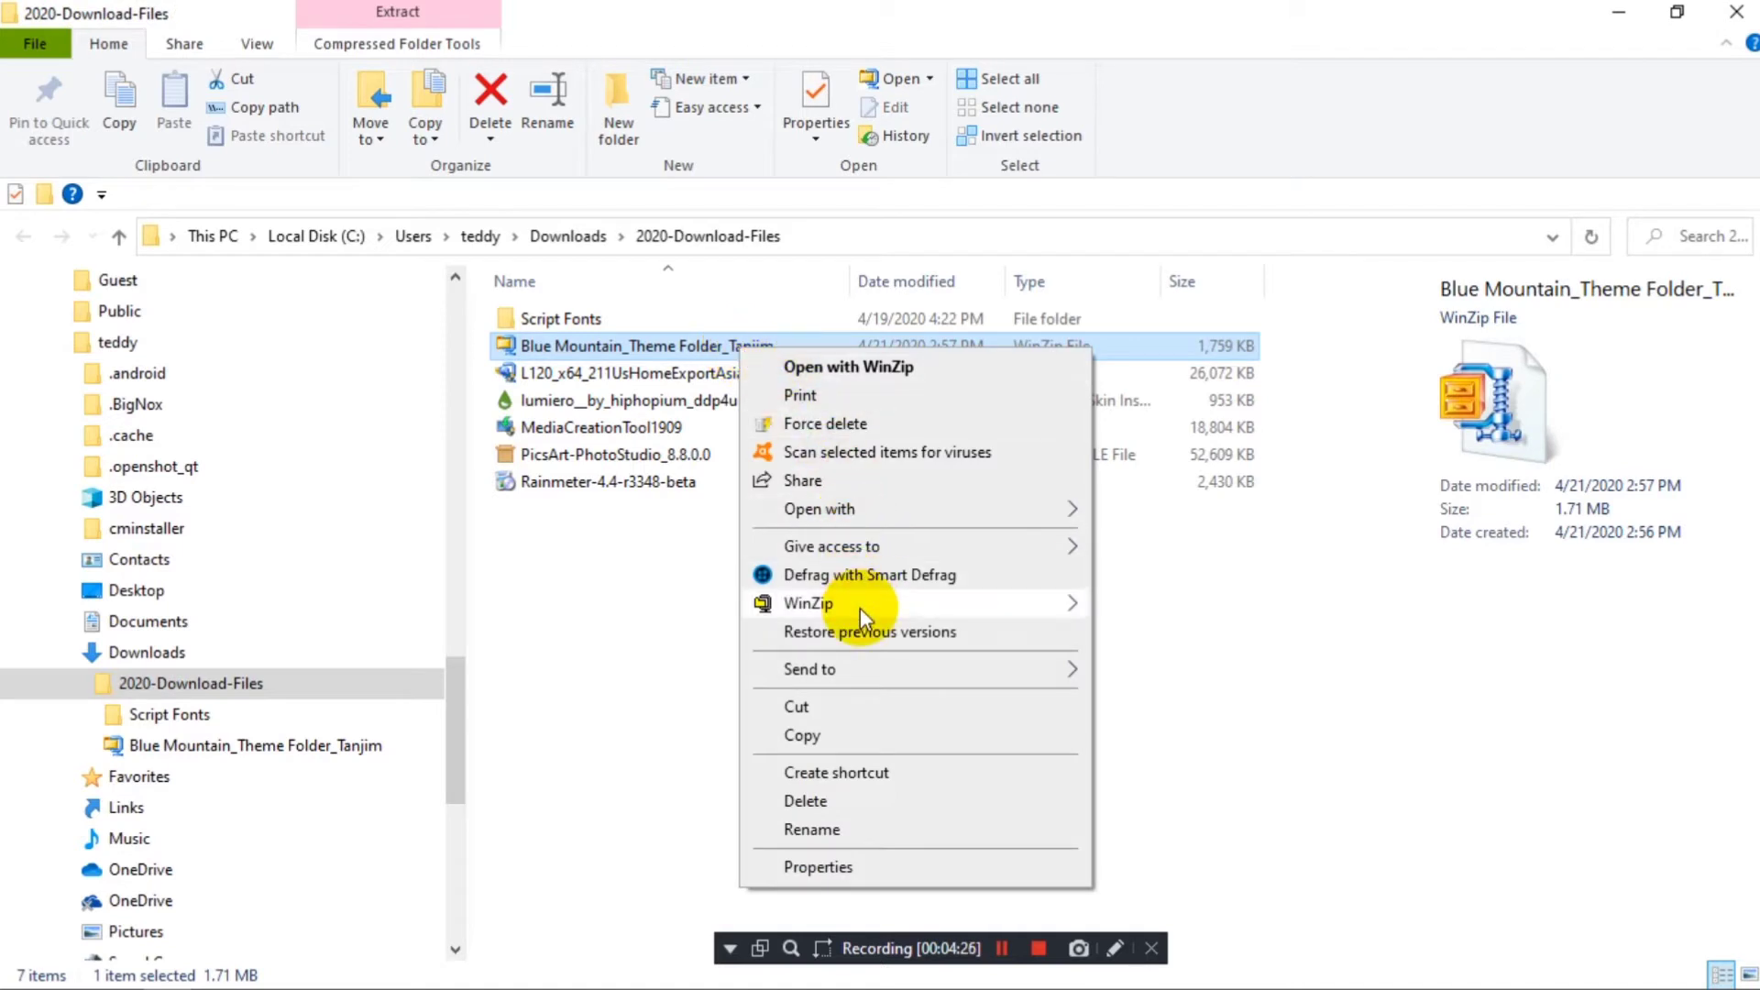
mouse_move(860, 608)
left_click(675, 663)
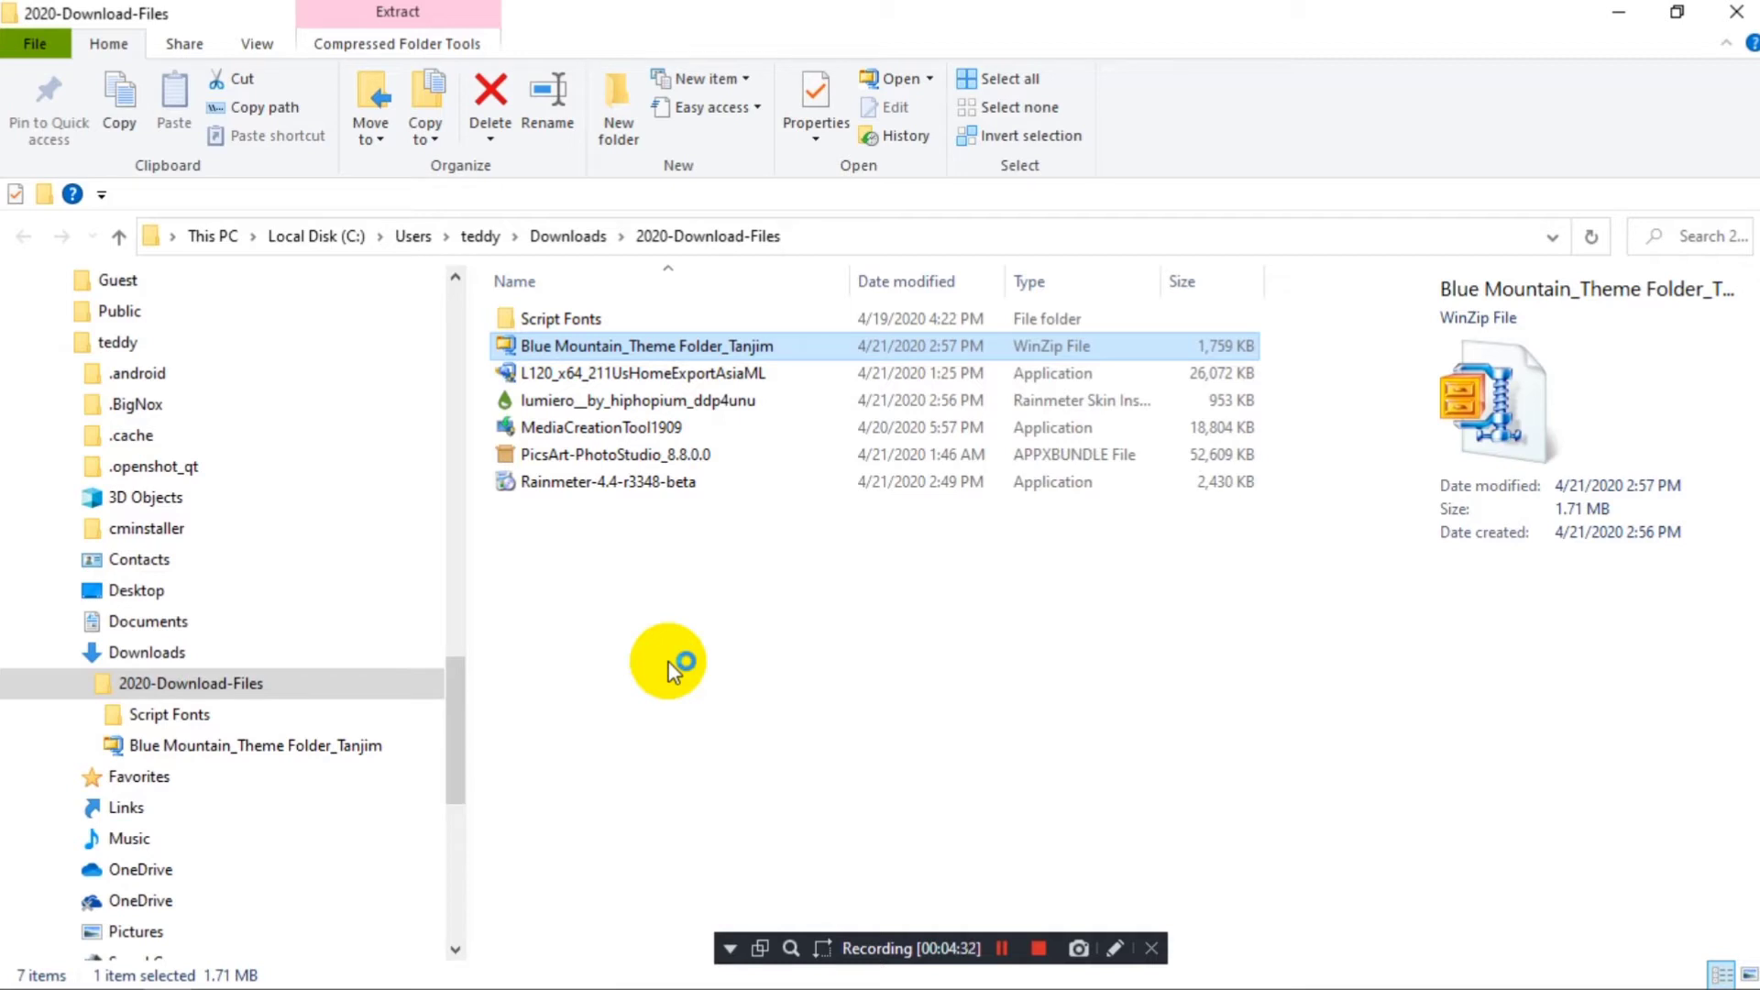
left_click(1676, 11)
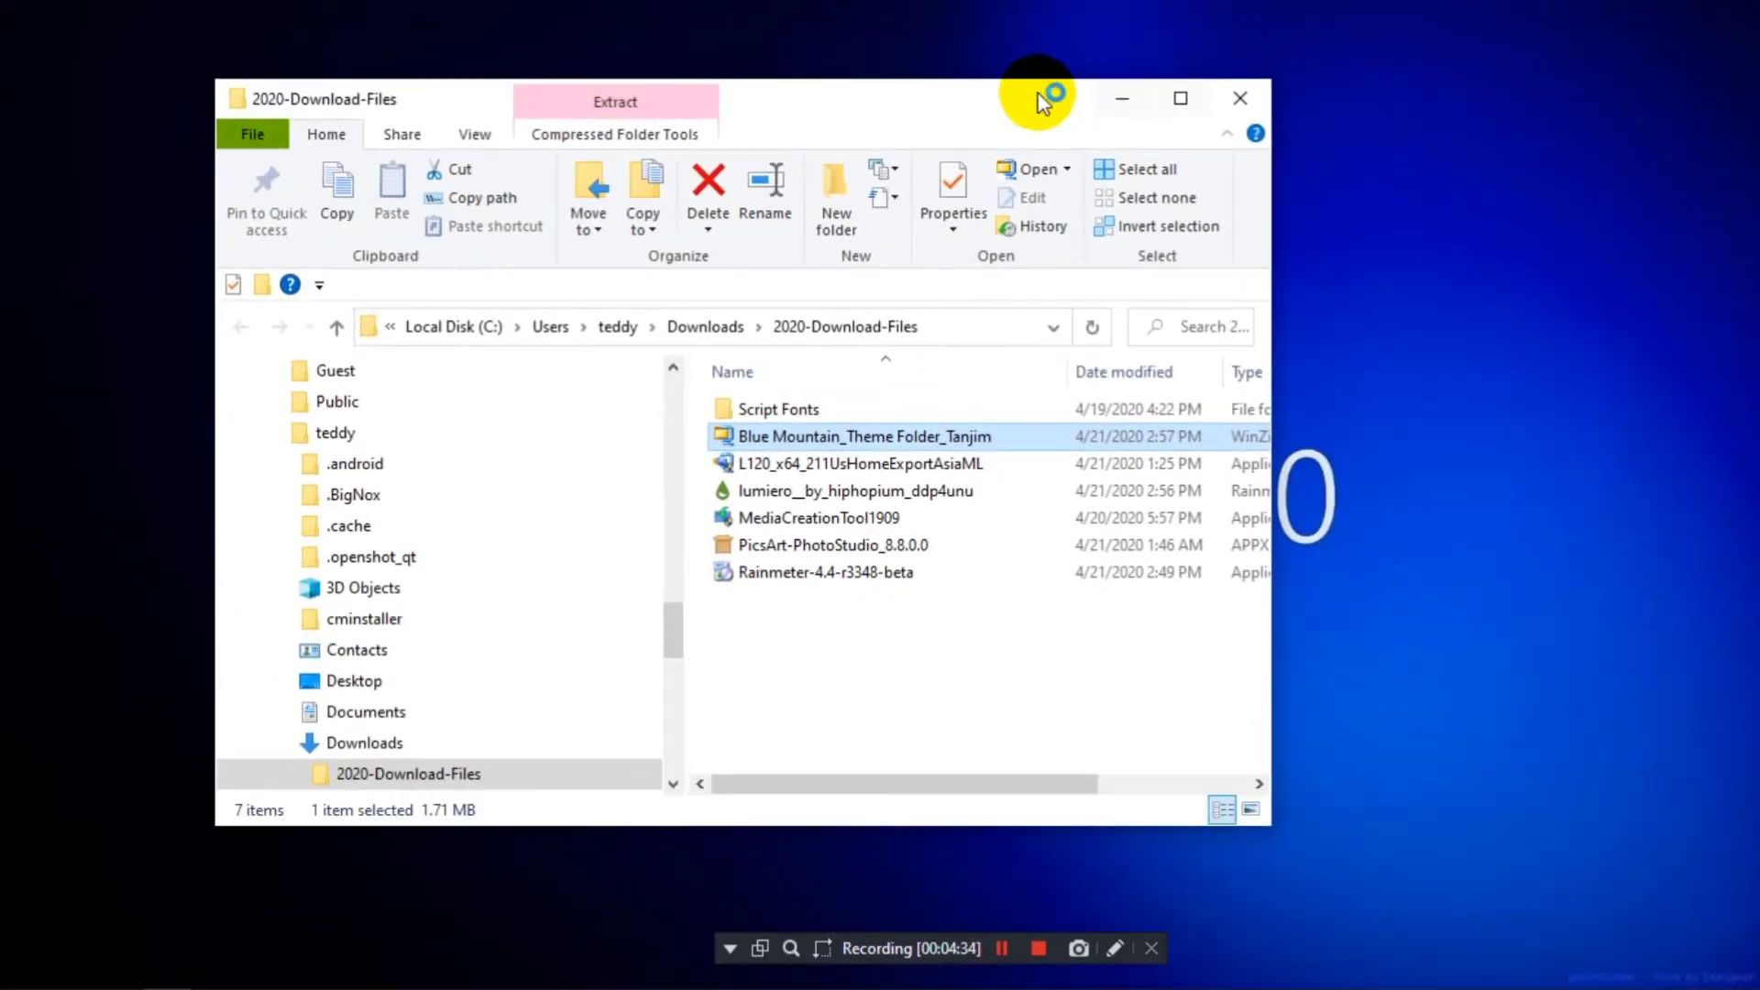
left_click_drag(1043, 101, 1174, 75)
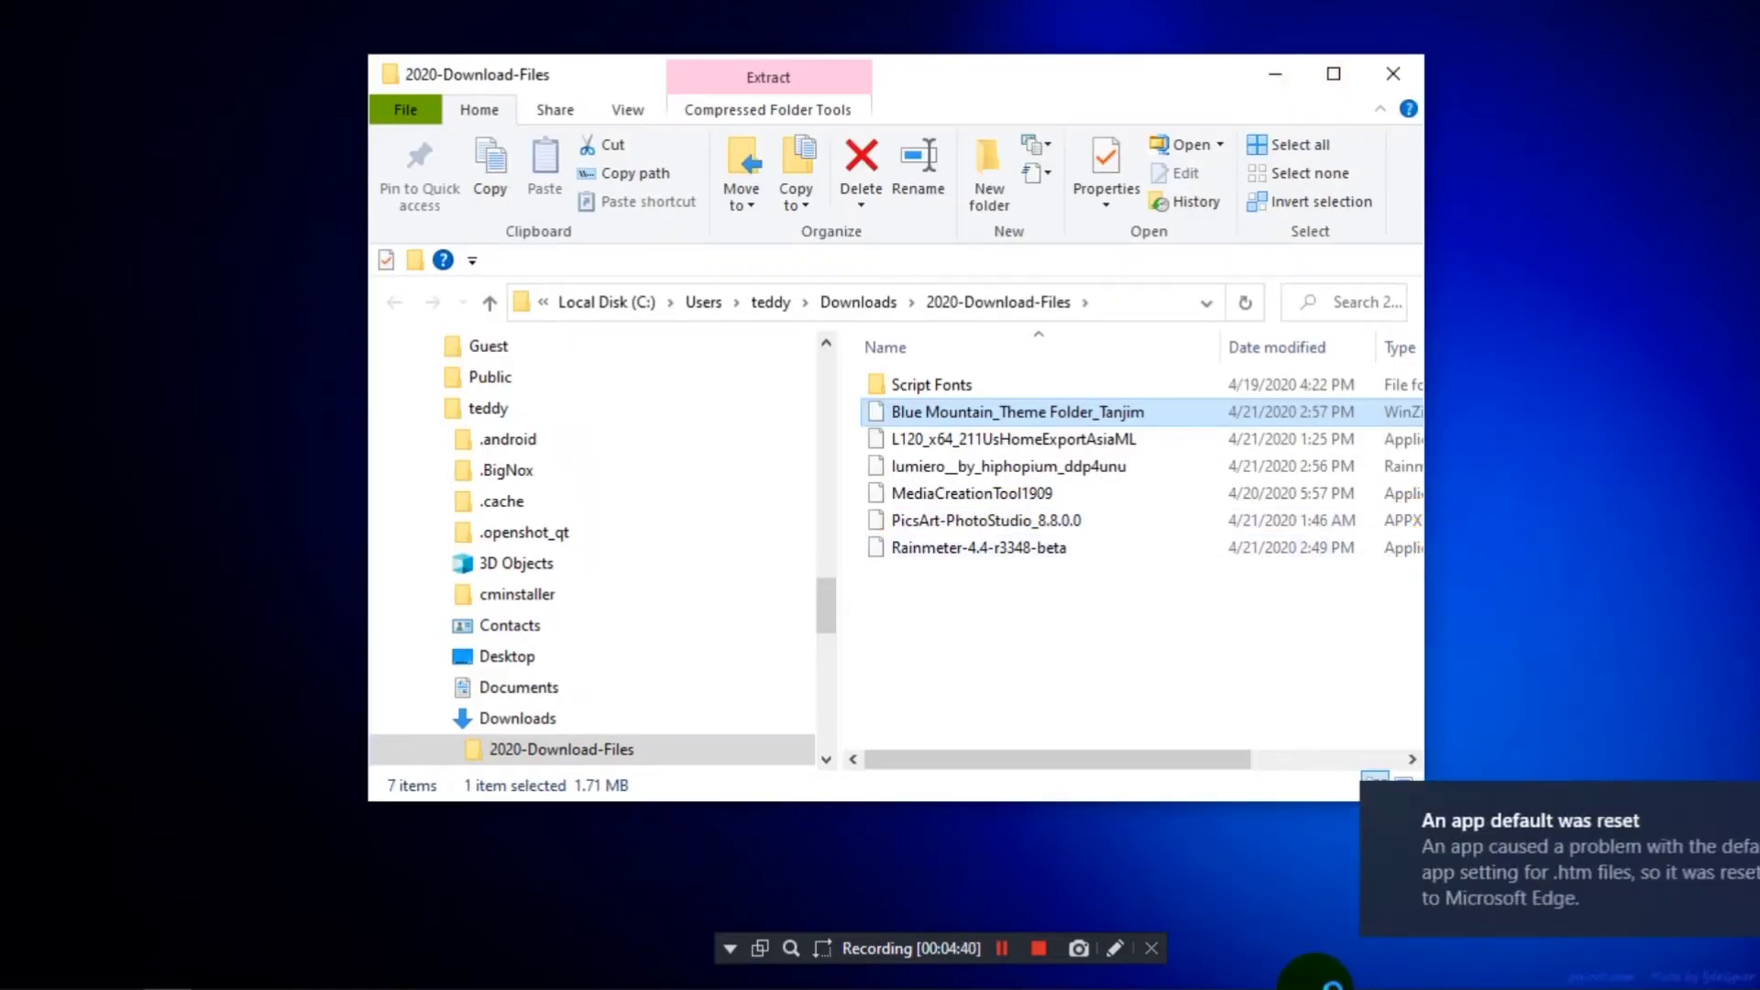
mouse_move(1302, 988)
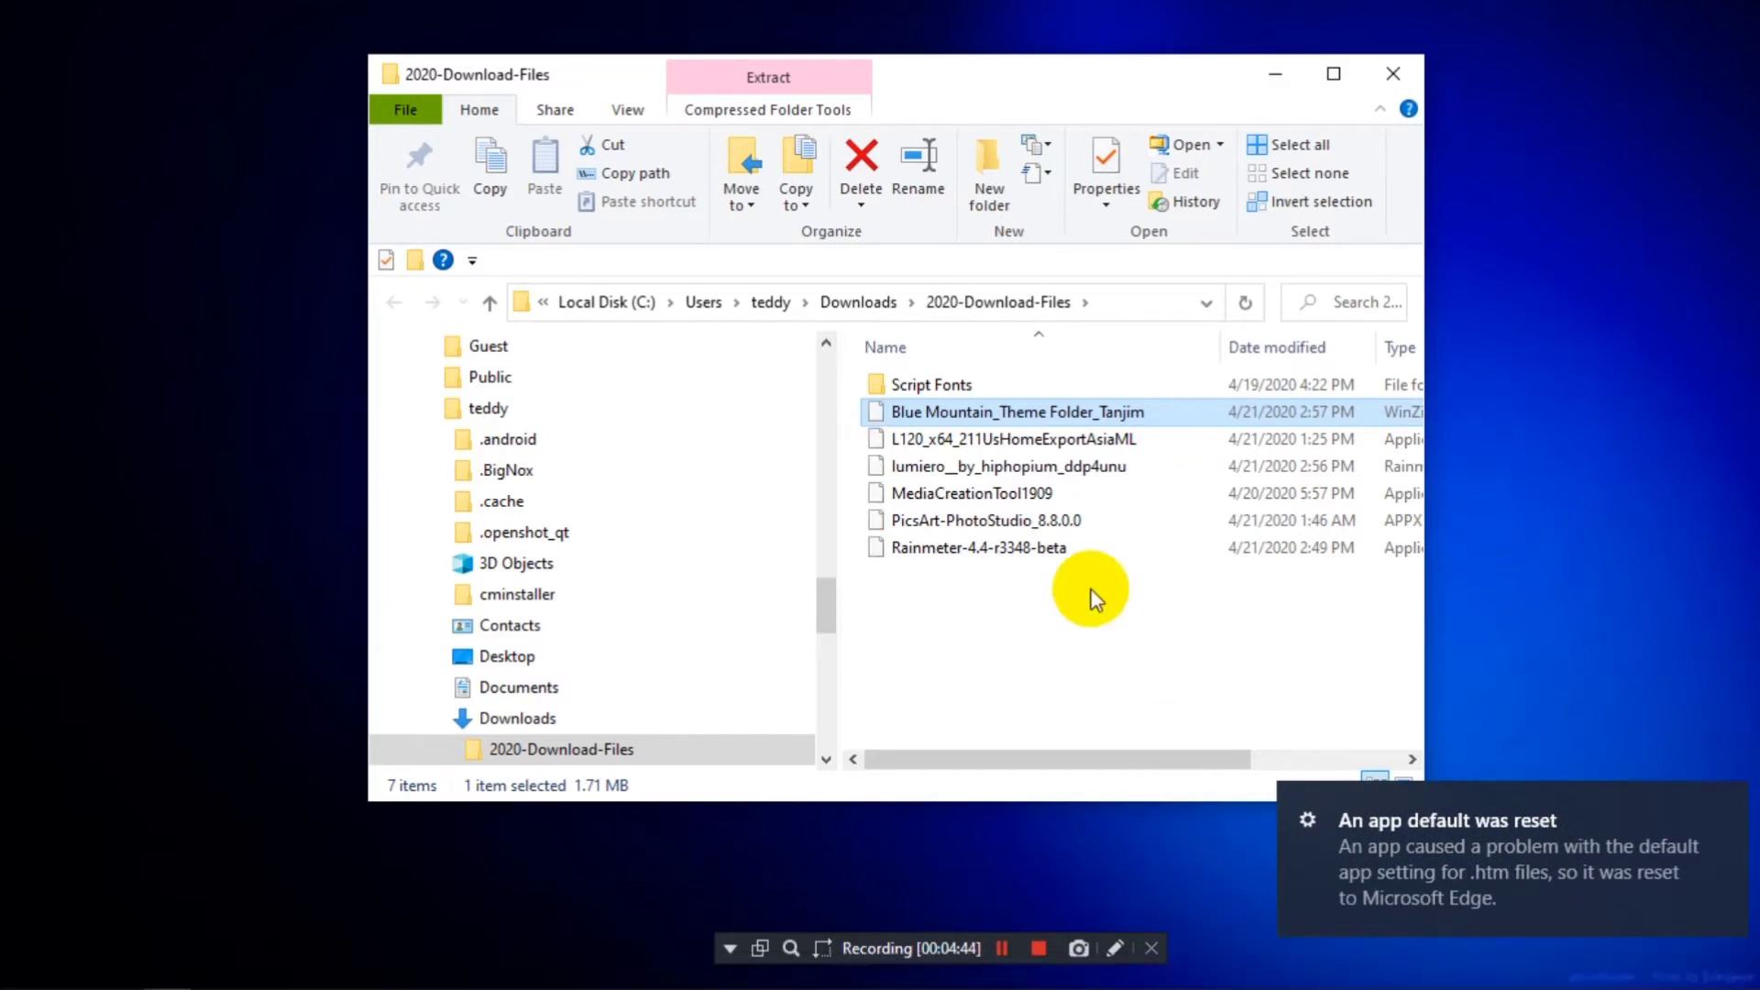
mouse_move(1146, 986)
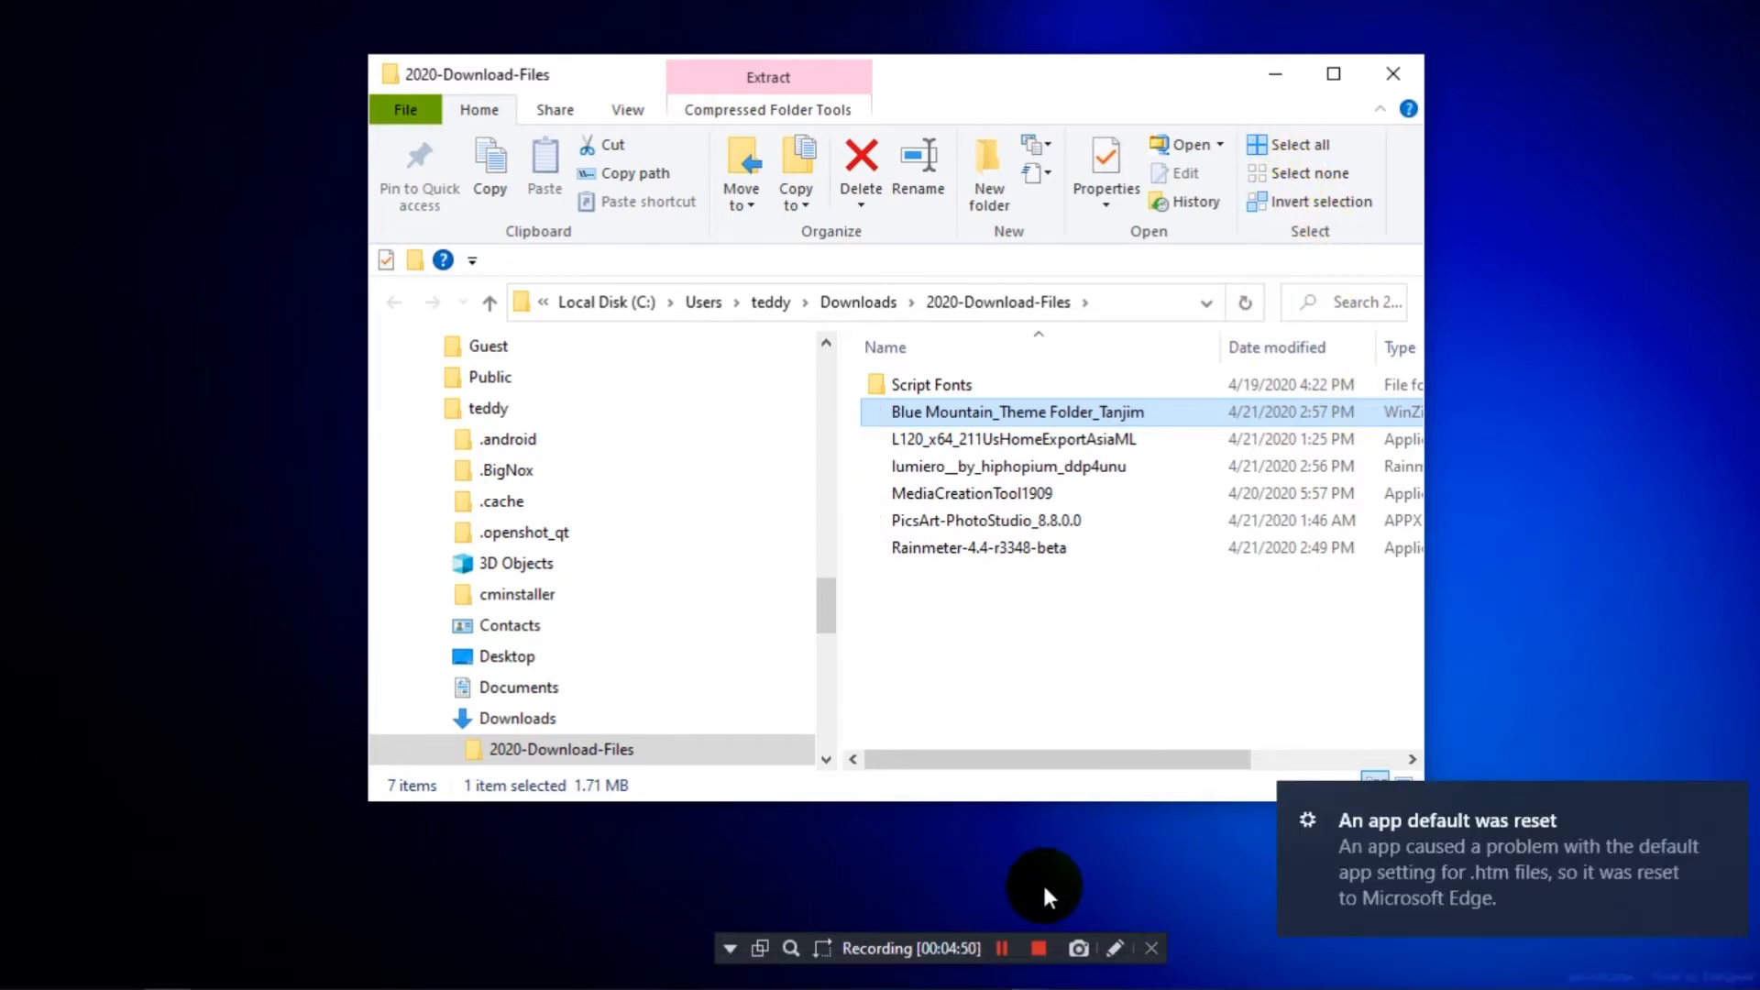
left_click(1005, 948)
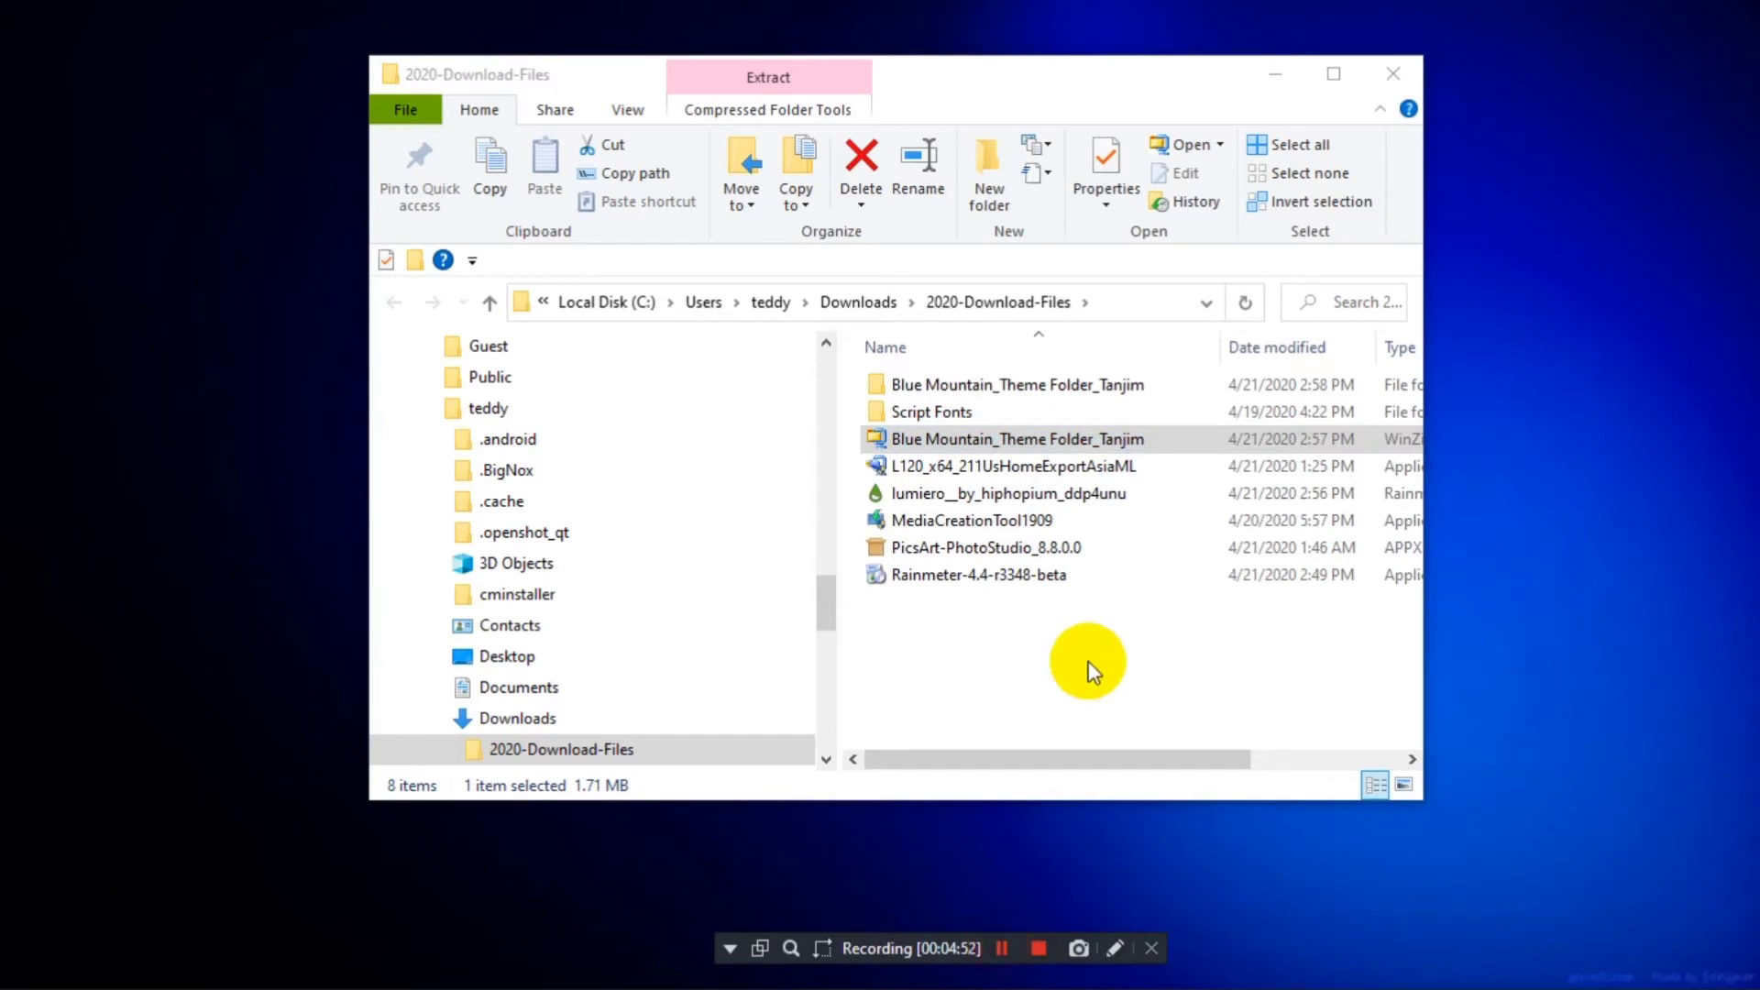
- Open the extracted Blue Mountain theme folder in a maximized window and enter its Blue Mountain_Theme Folder subfolder
double_click(1005, 387)
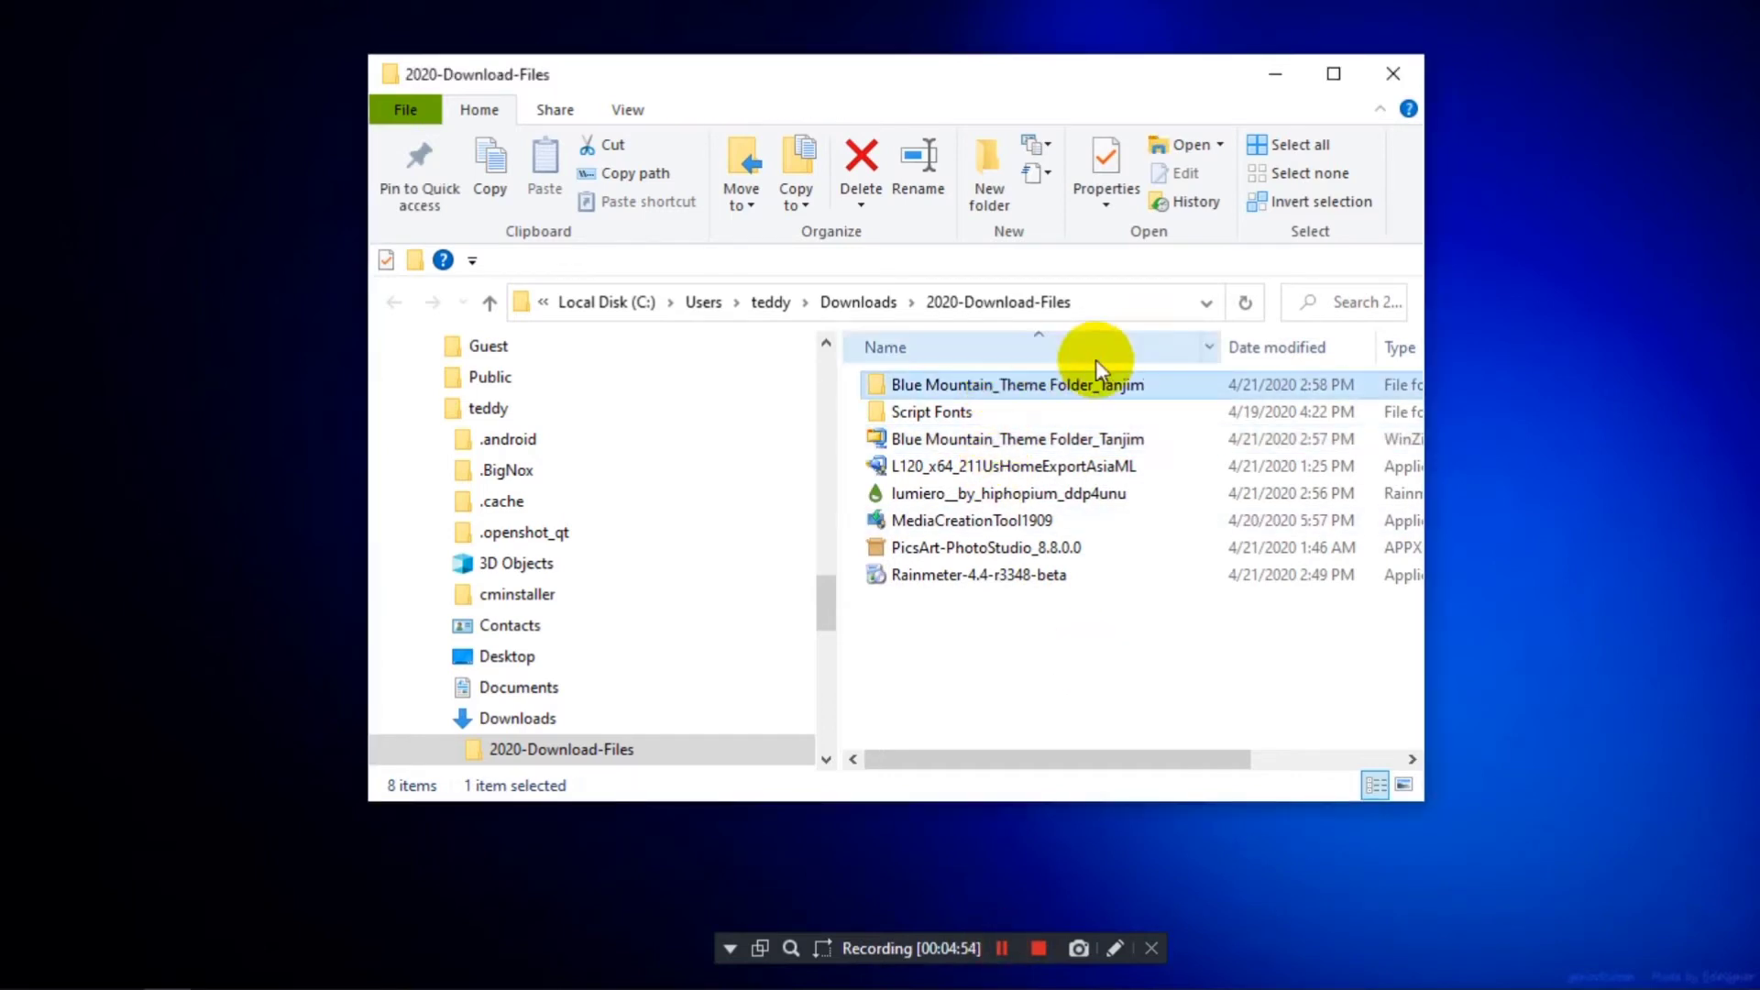
left_click(1333, 75)
double_click(656, 321)
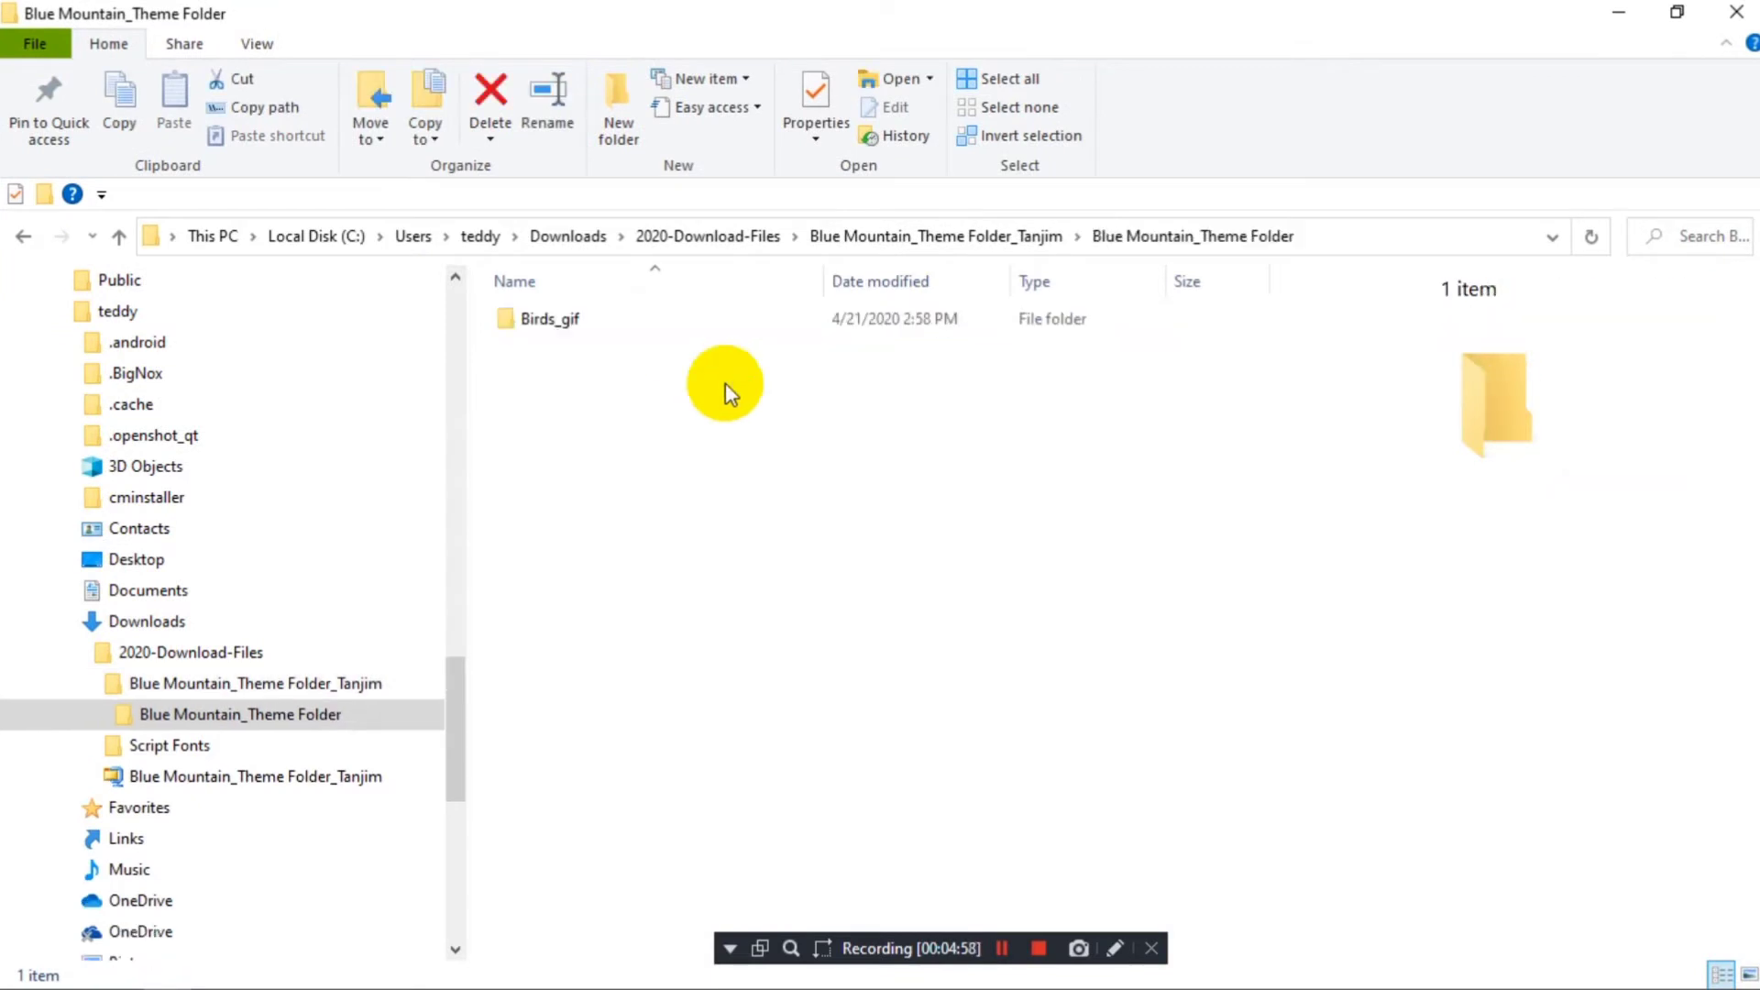
- Check the contents of the Birds_gif folder, return to the extracted theme folder and minimize its window
double_click(561, 326)
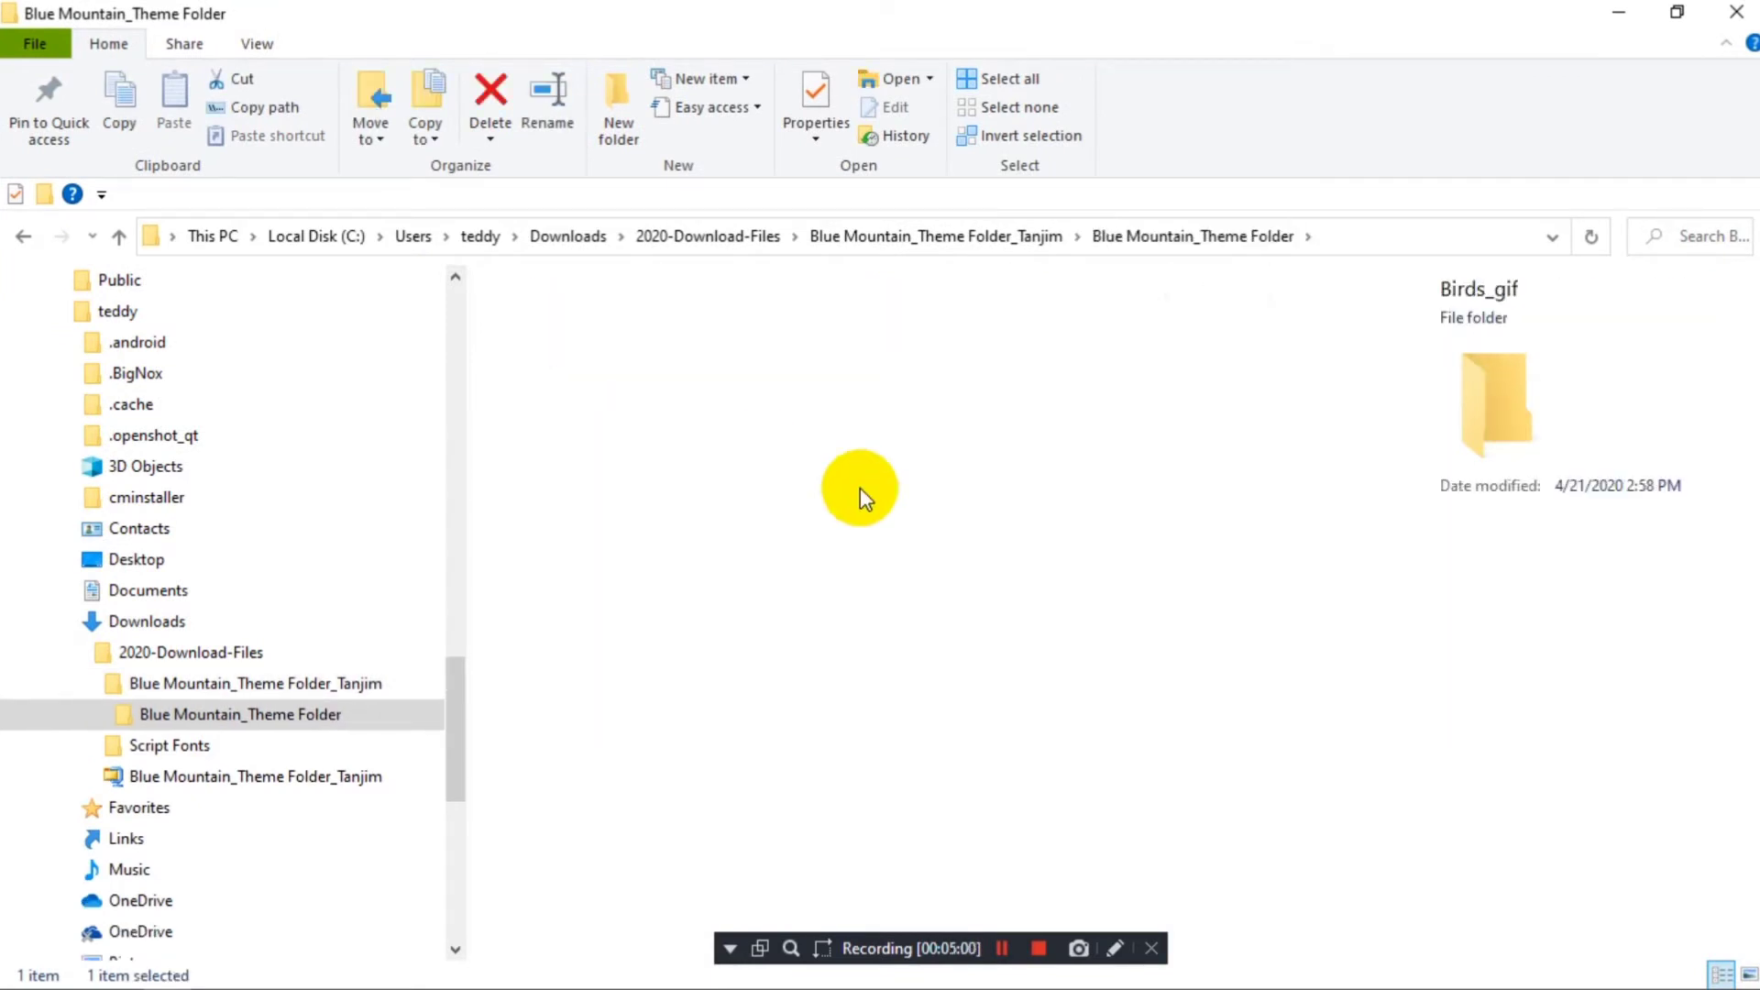
left_click(27, 238)
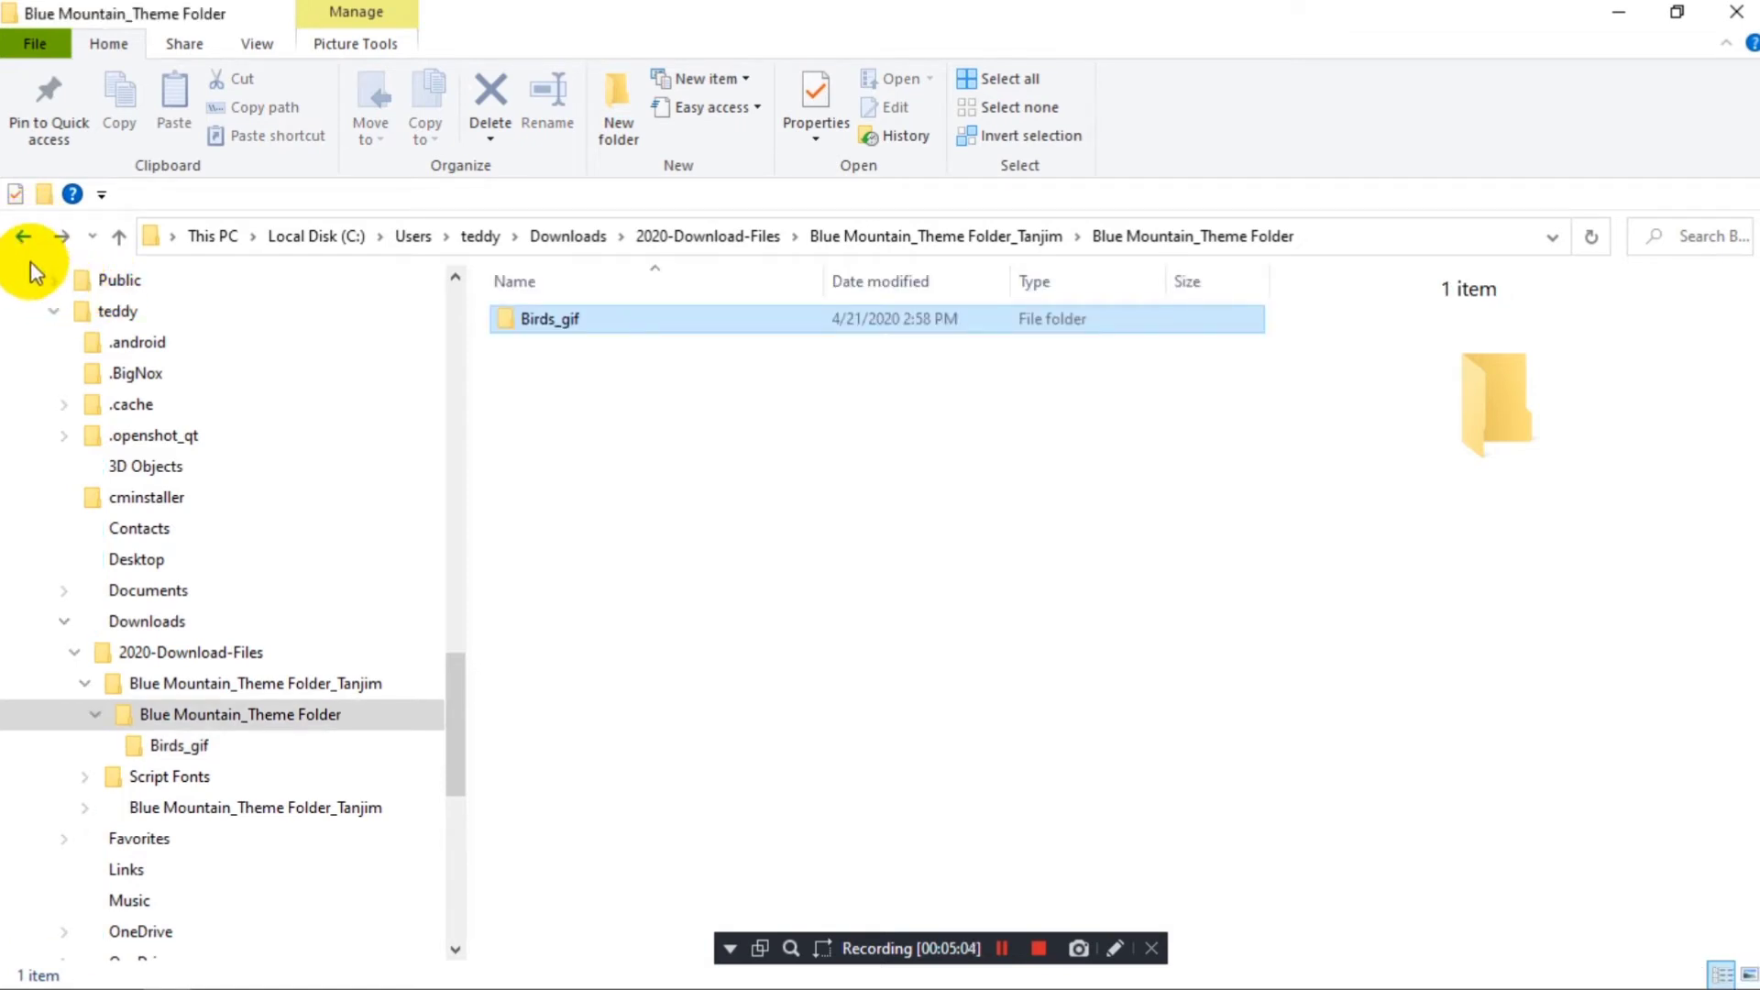
left_click(25, 238)
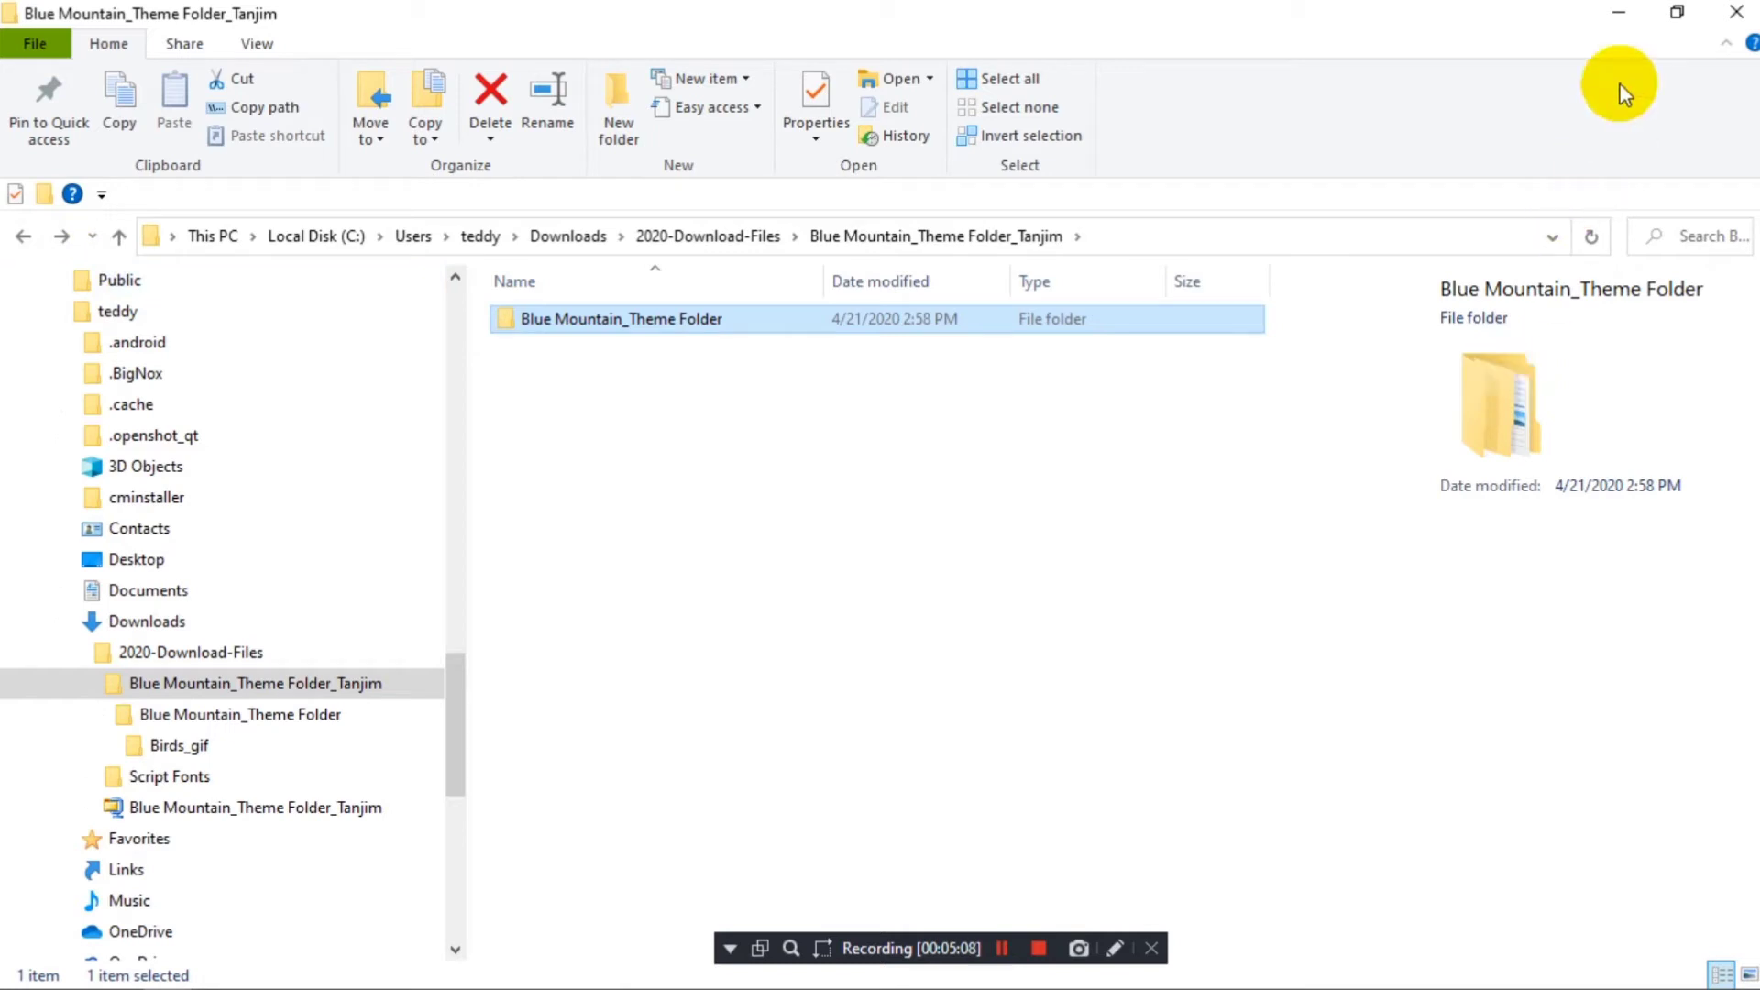
left_click(1621, 20)
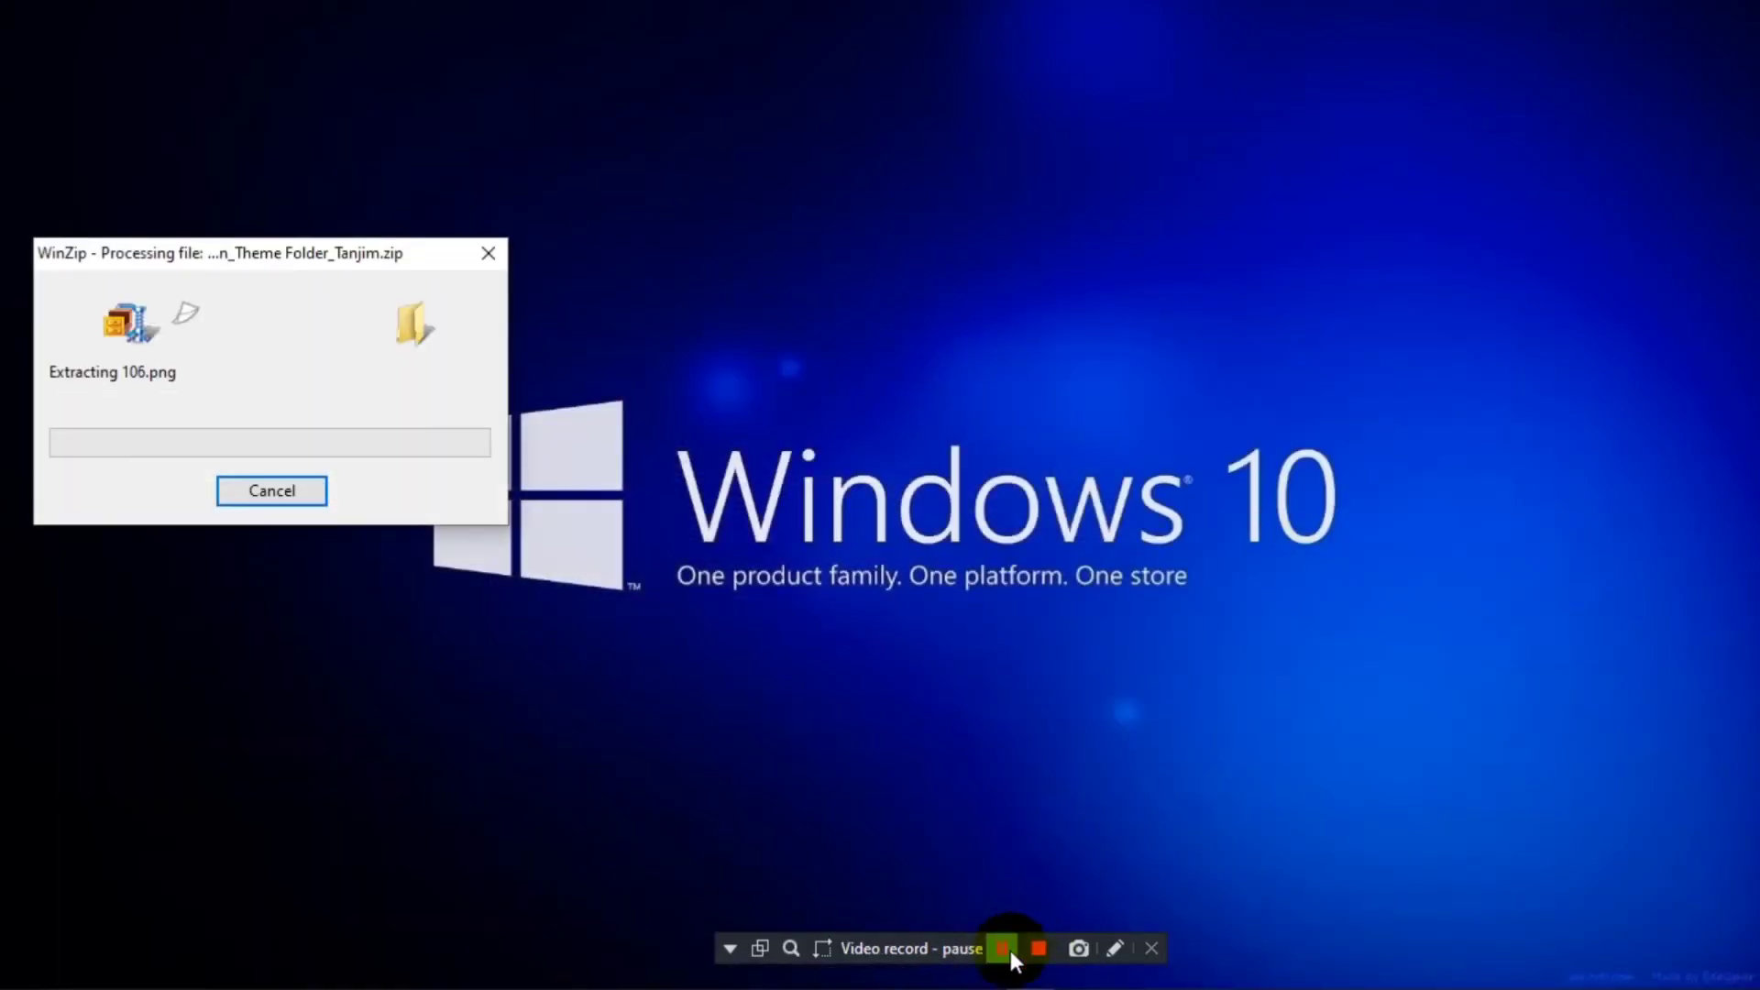
left_click(1004, 948)
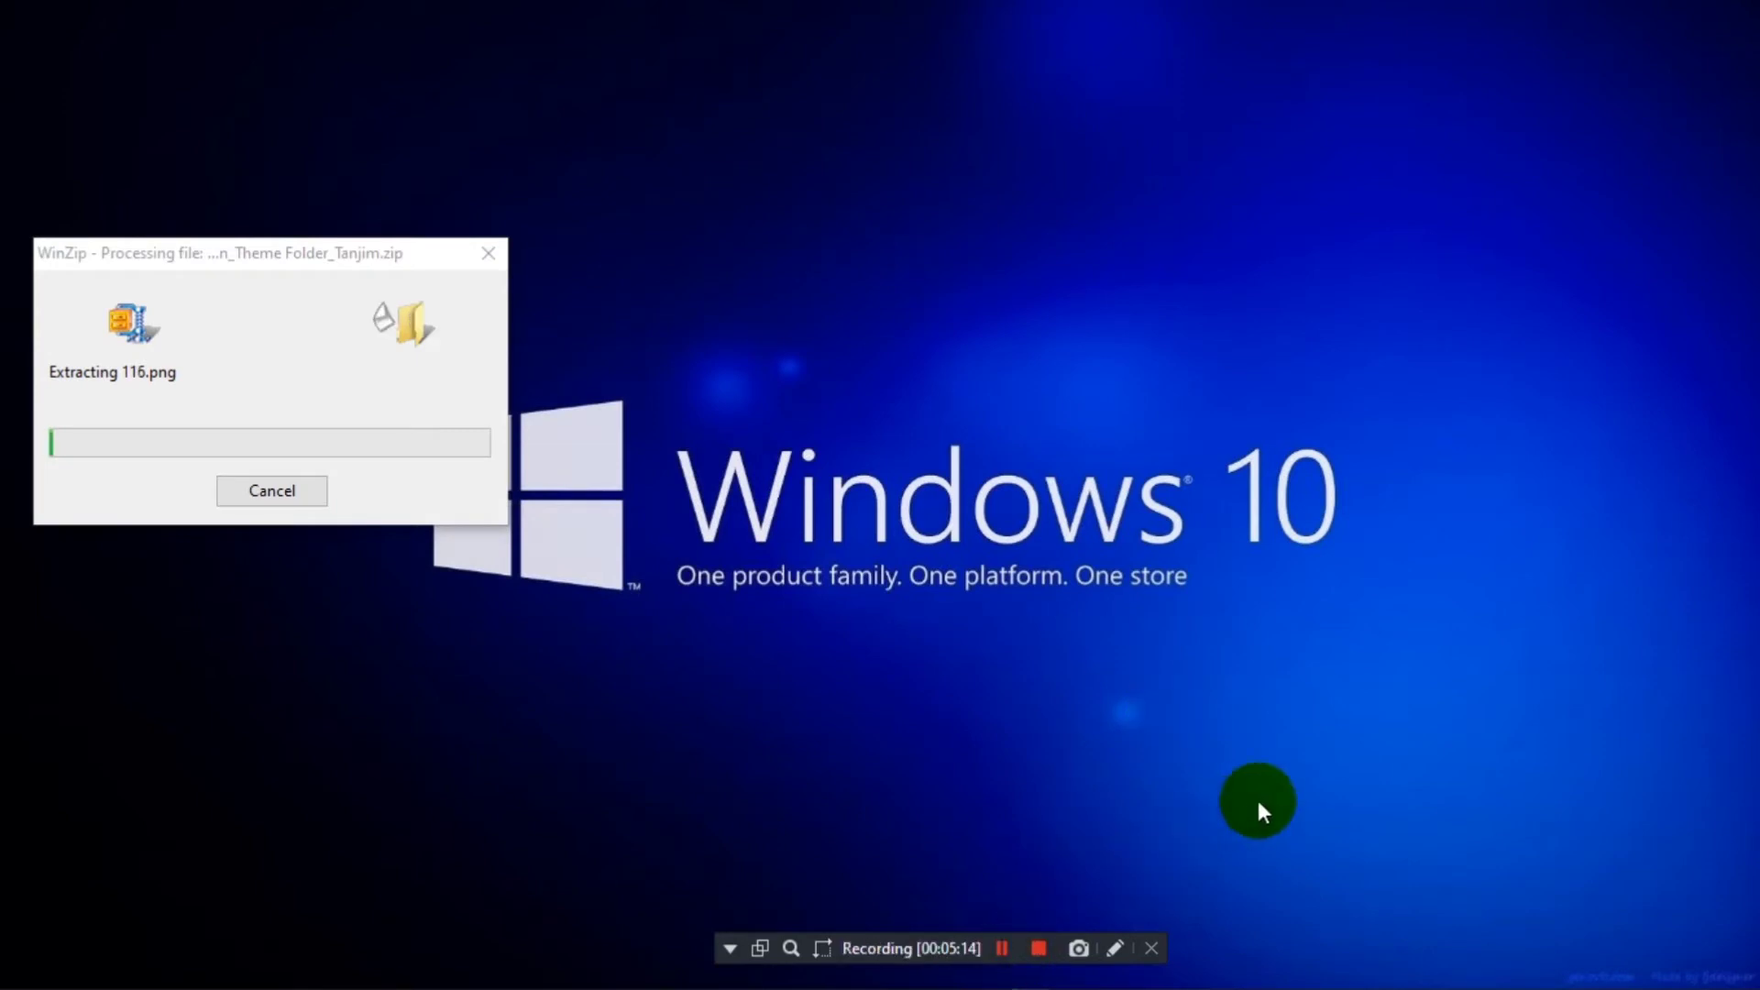
left_click(1004, 948)
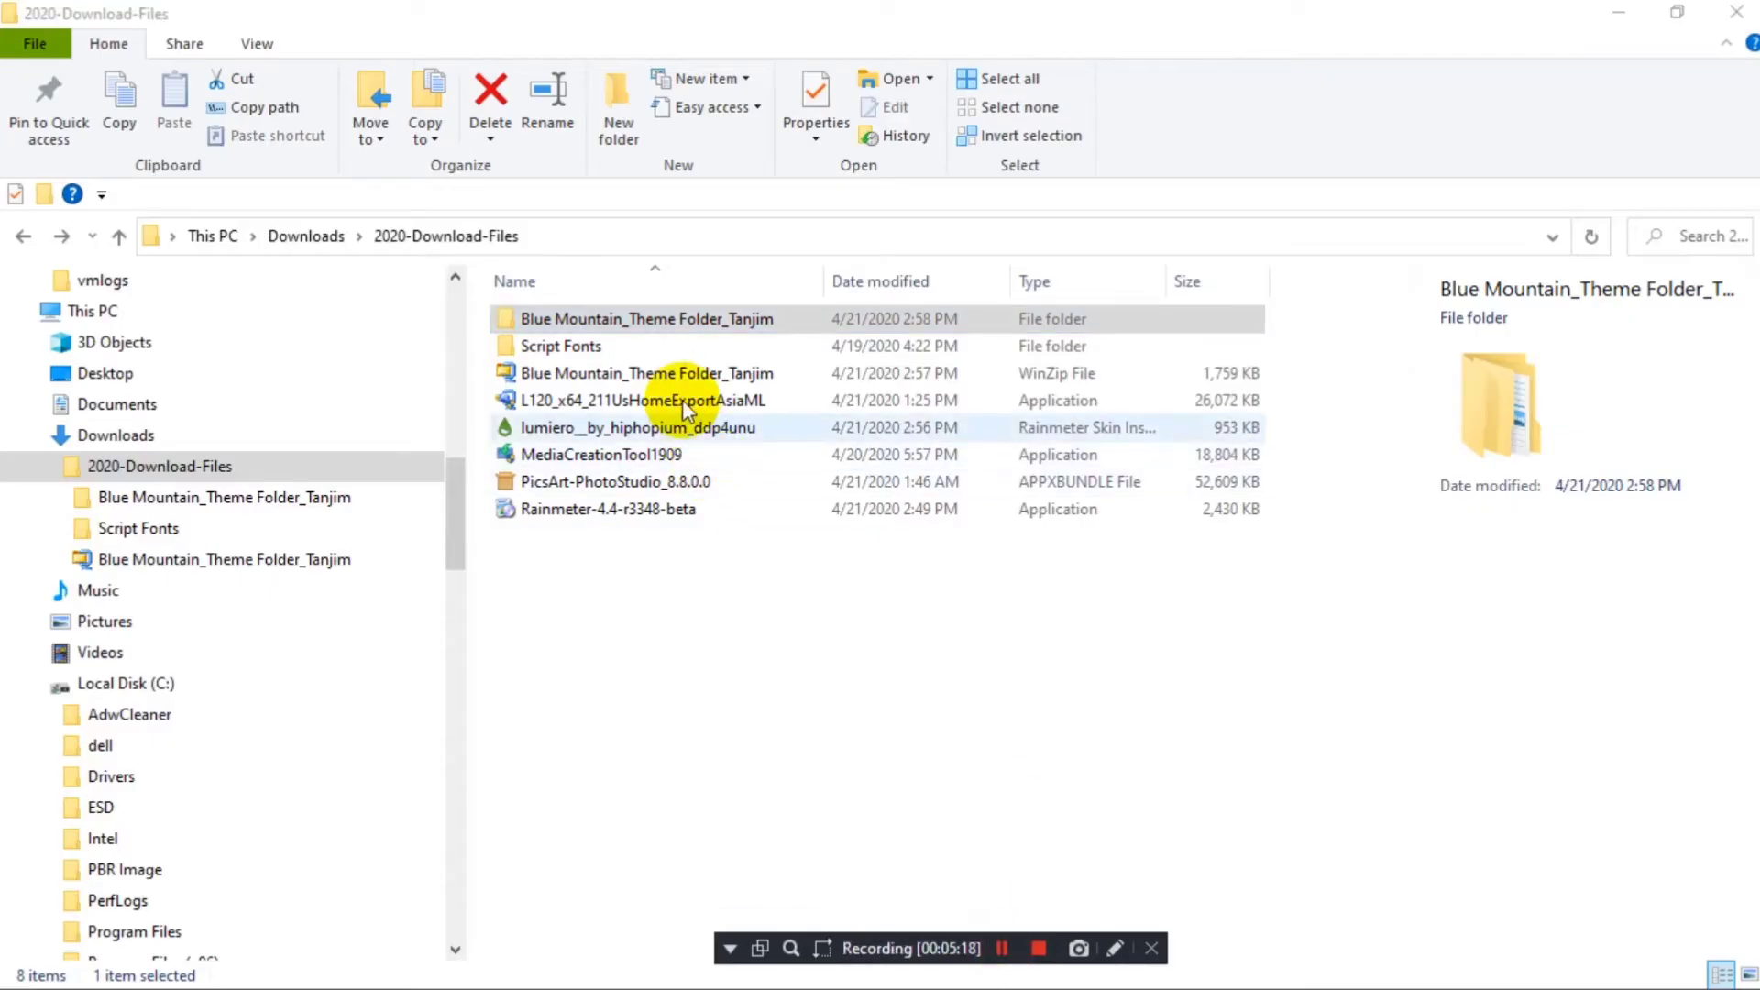
- Open the Blue Mountain_Theme Folder inside the extracted theme folder in 2020-Download-Files and select the mountains-3840x2160 image
double_click(672, 319)
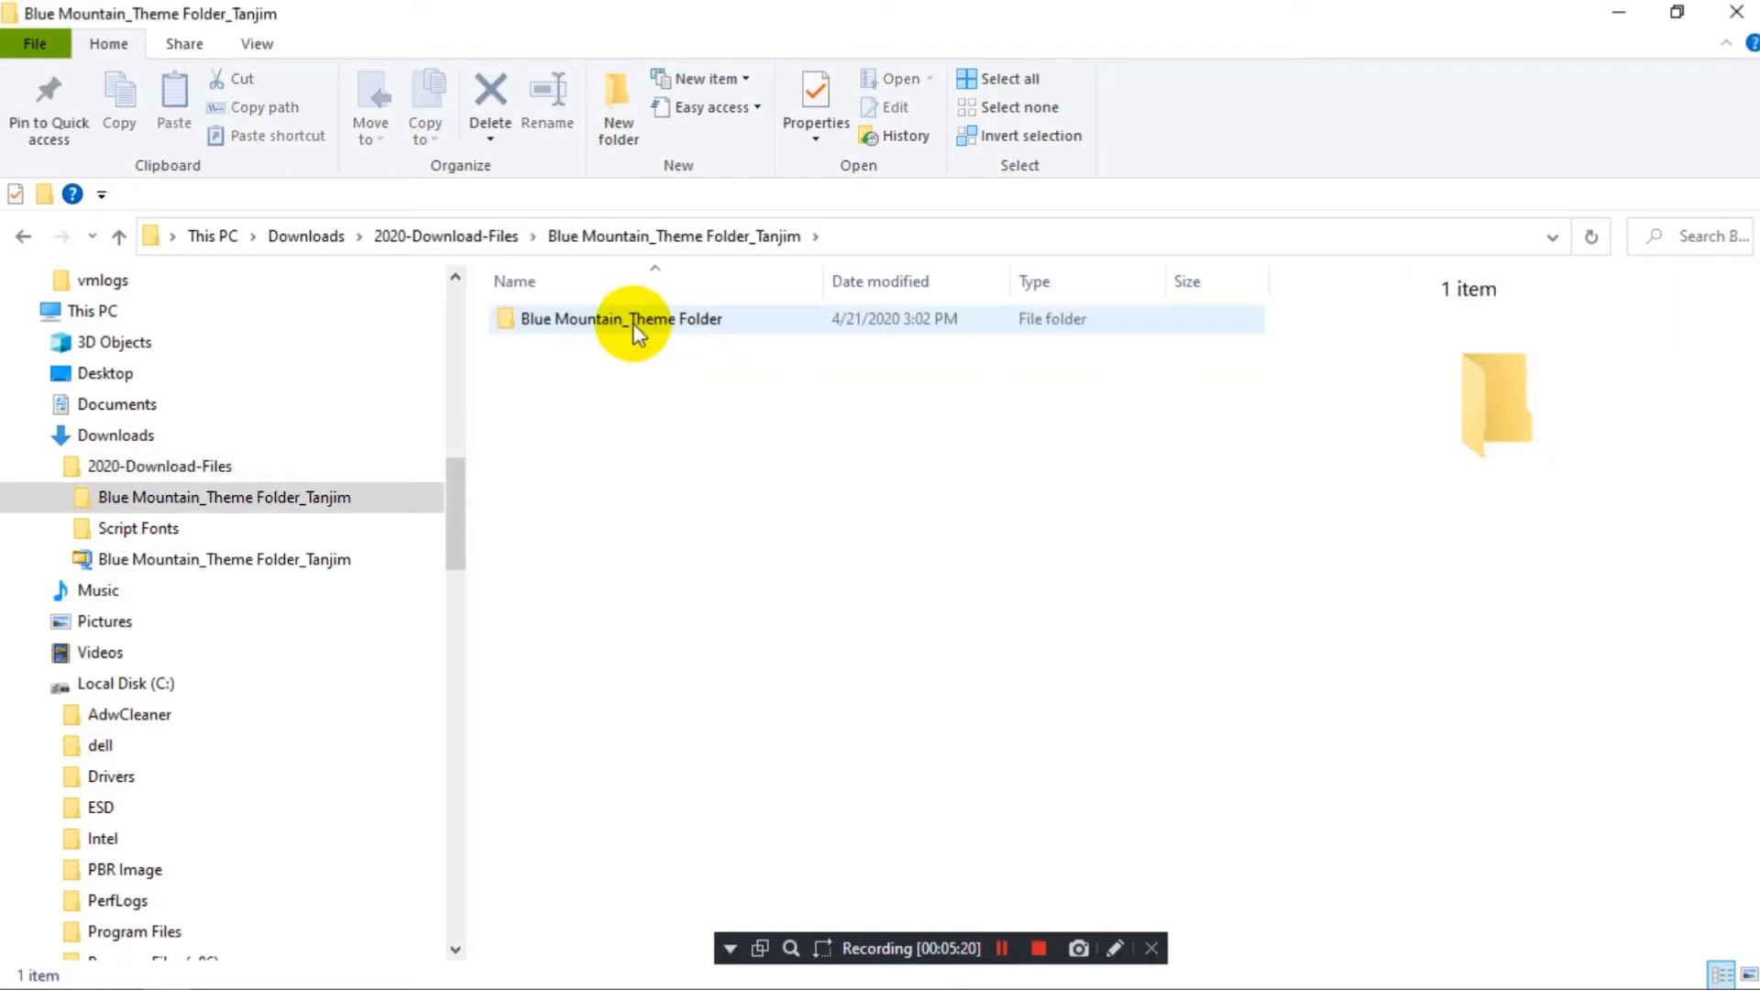
double_click(632, 321)
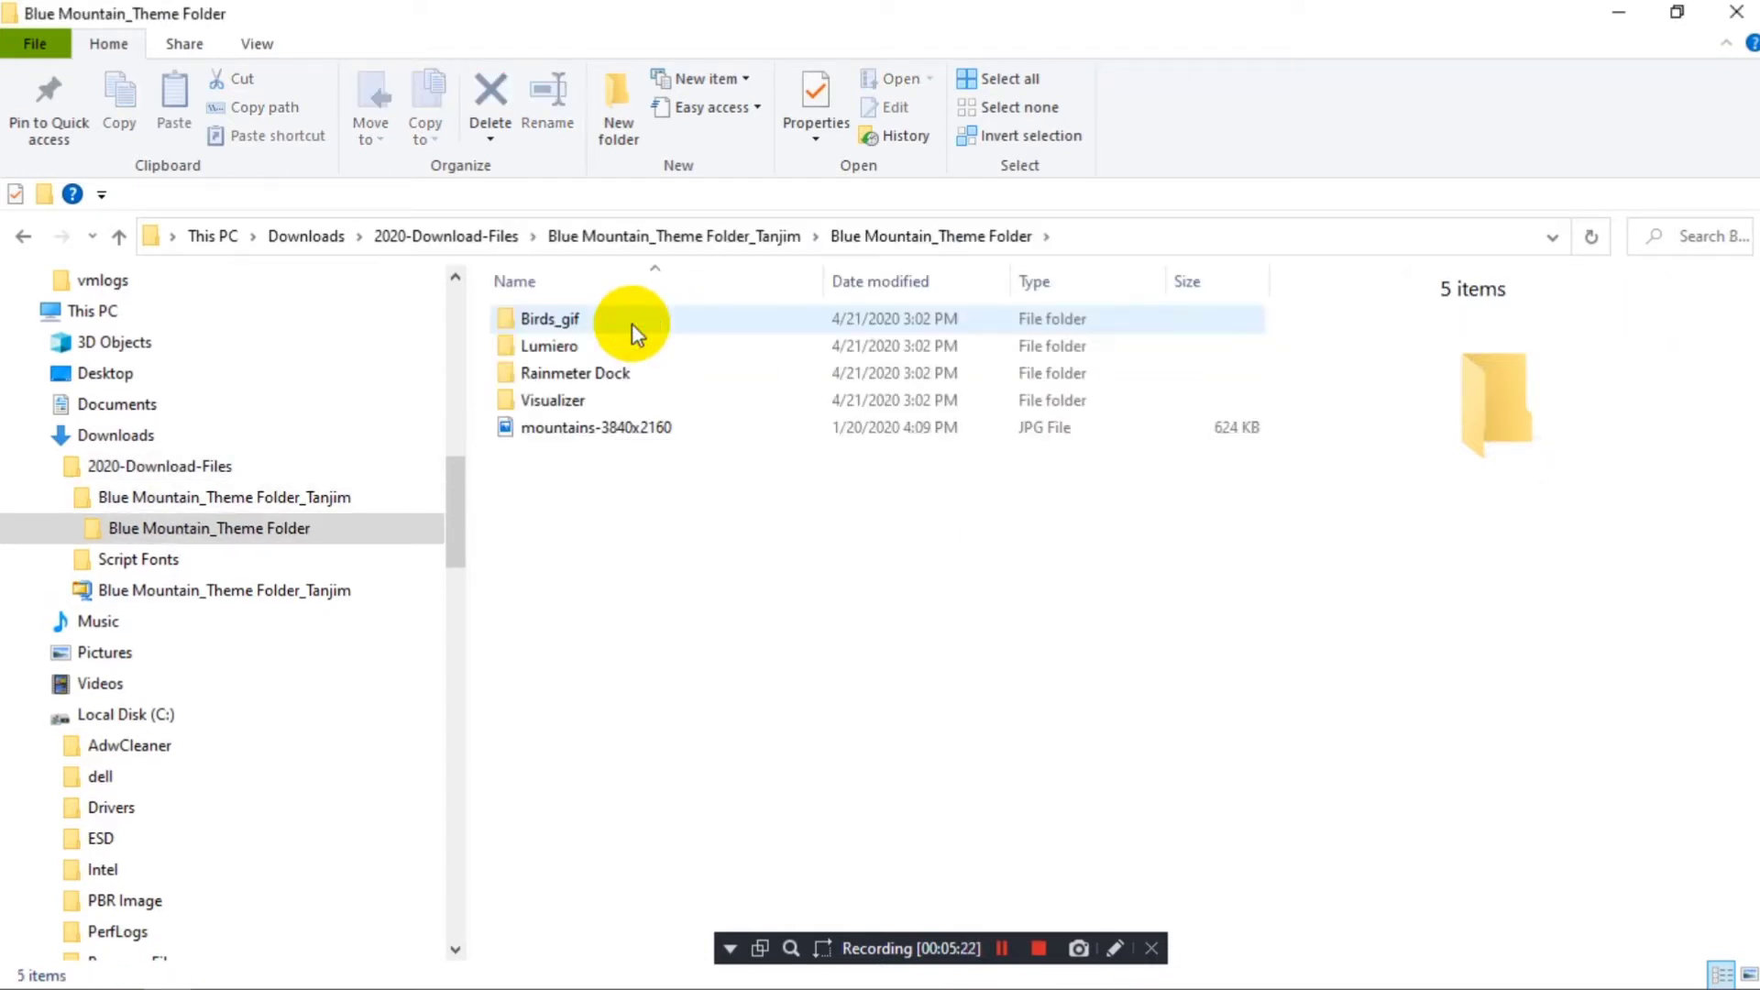
left_click(618, 428)
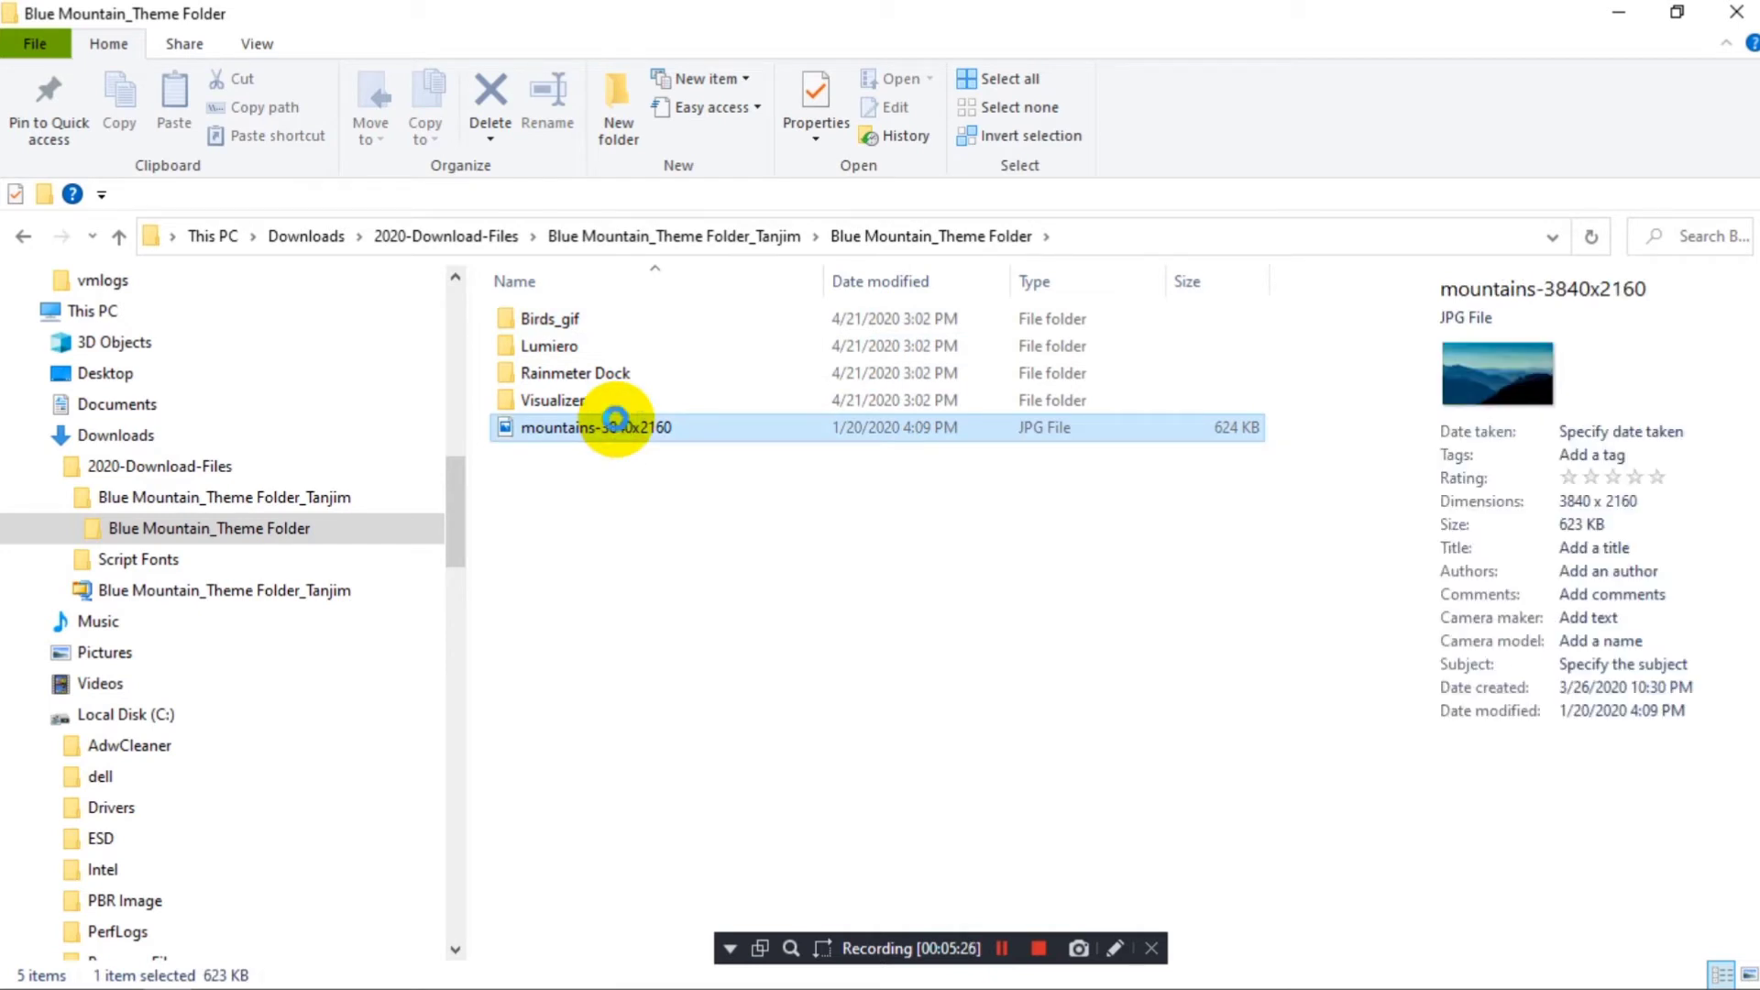
right_click(614, 420)
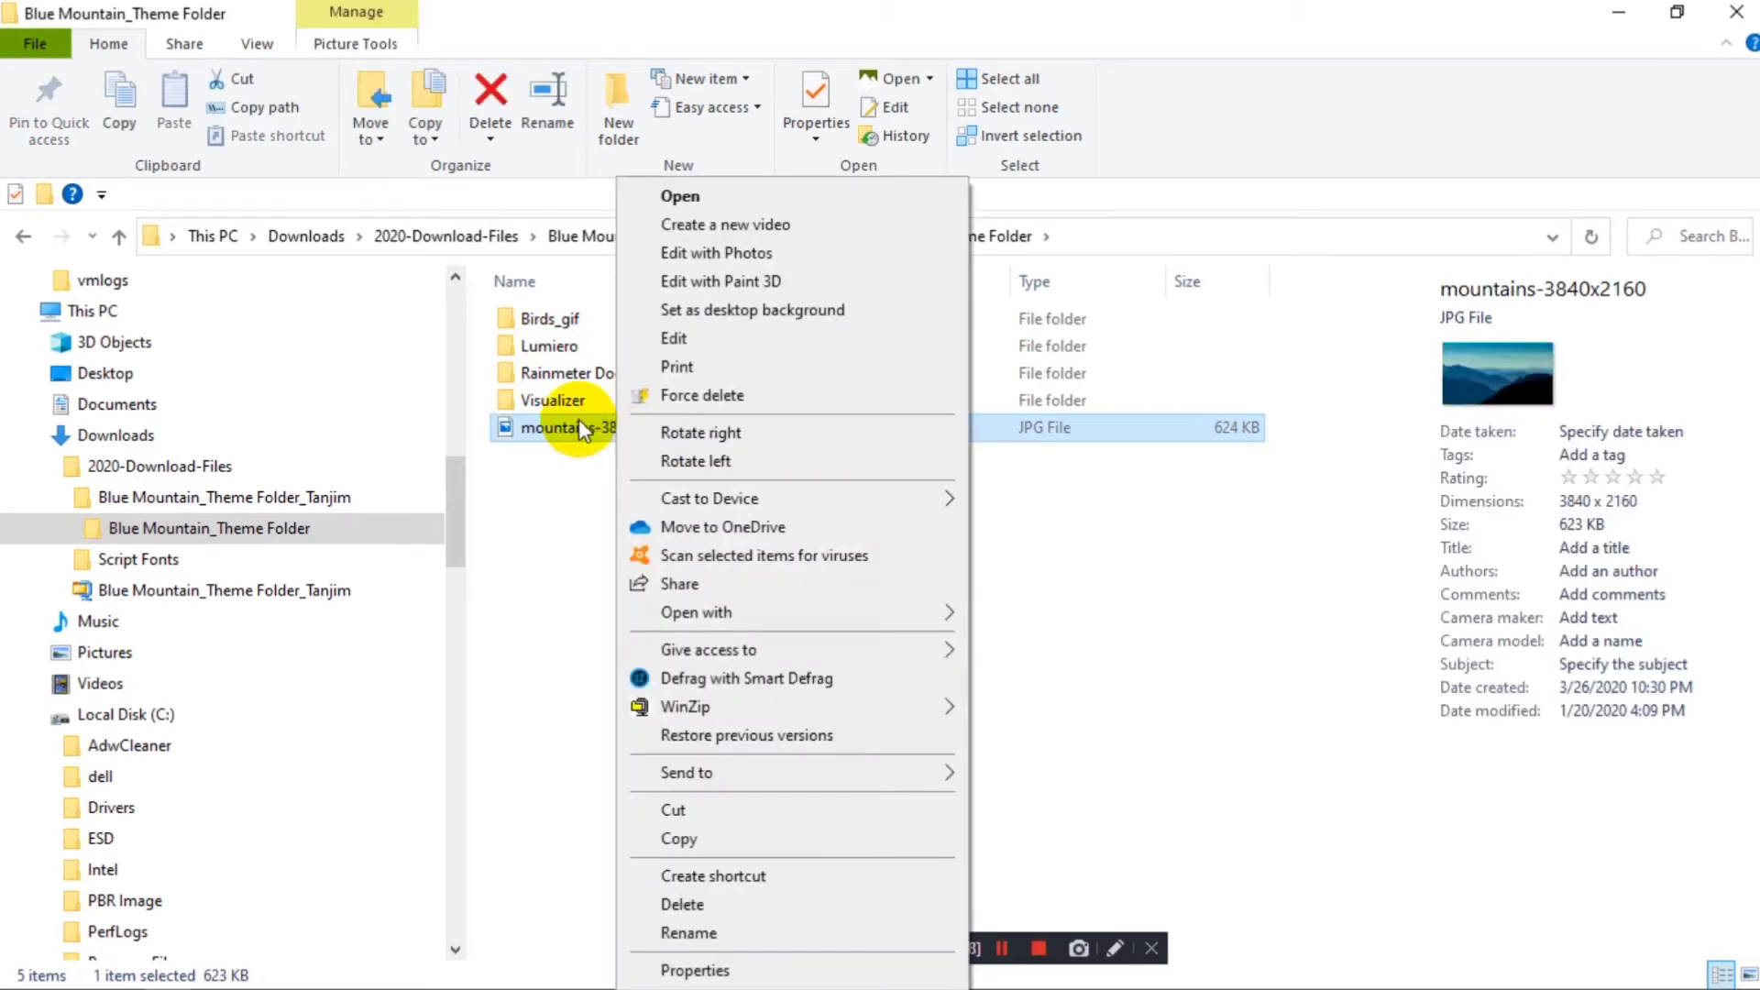
left_click(574, 425)
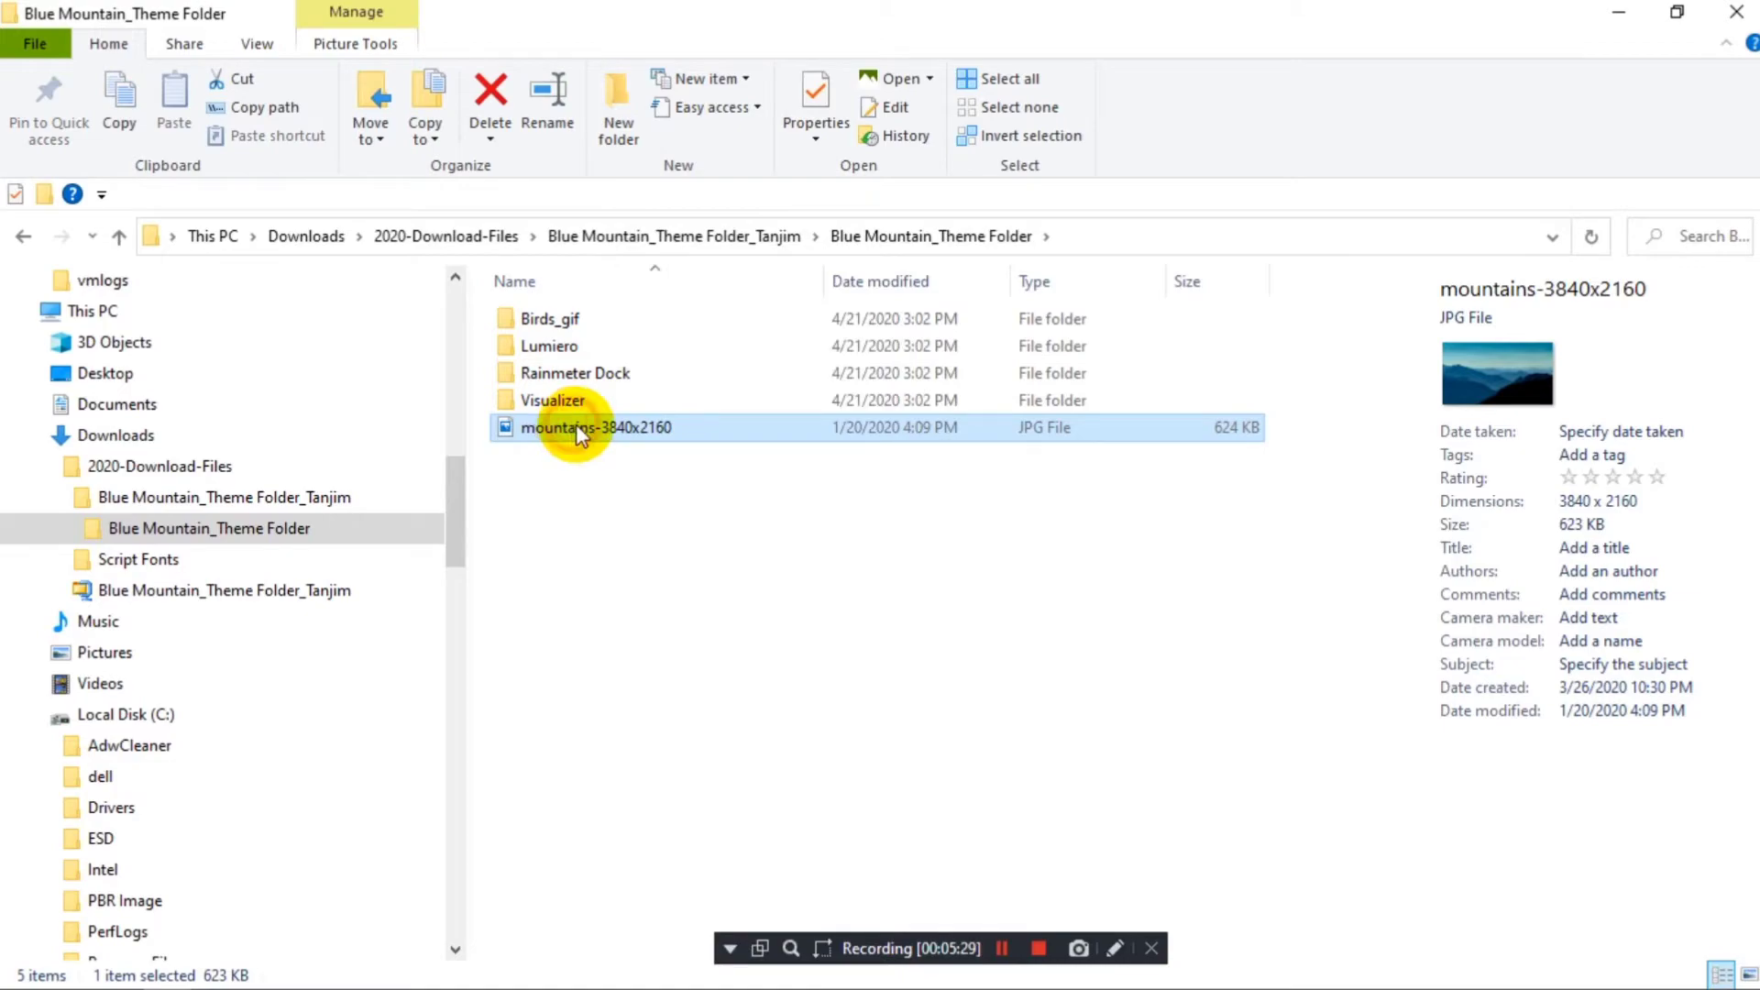
left_click(1621, 16)
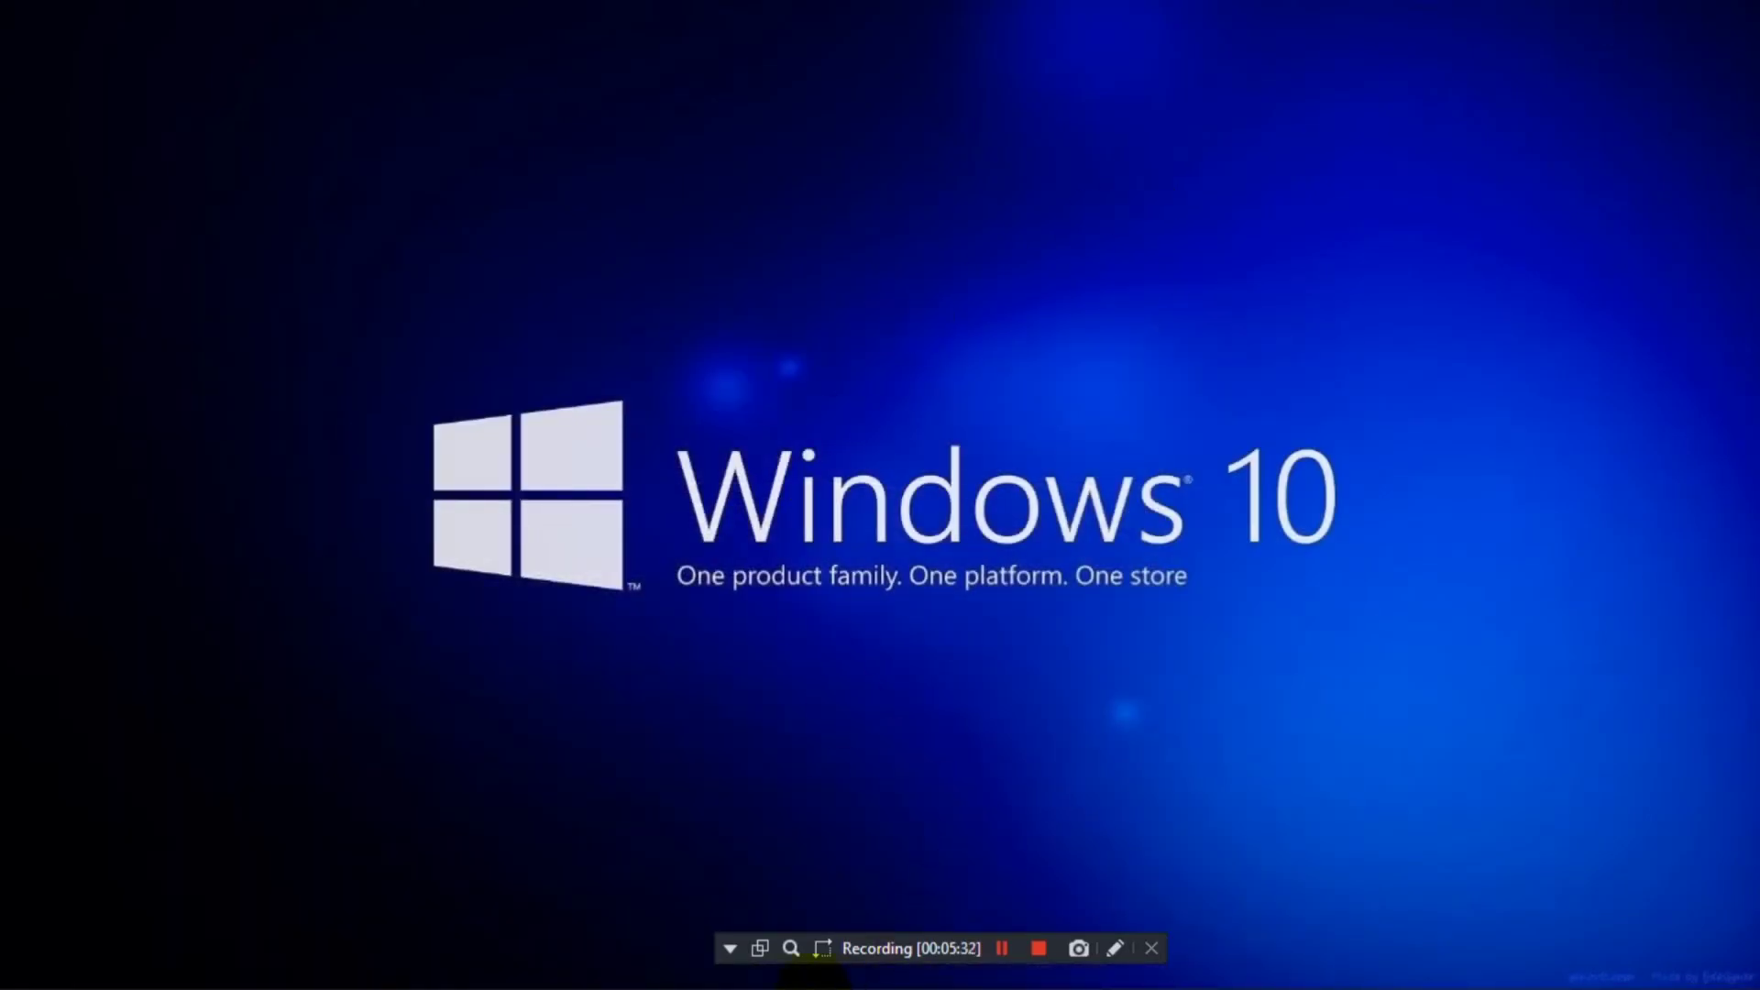
mouse_move(278, 986)
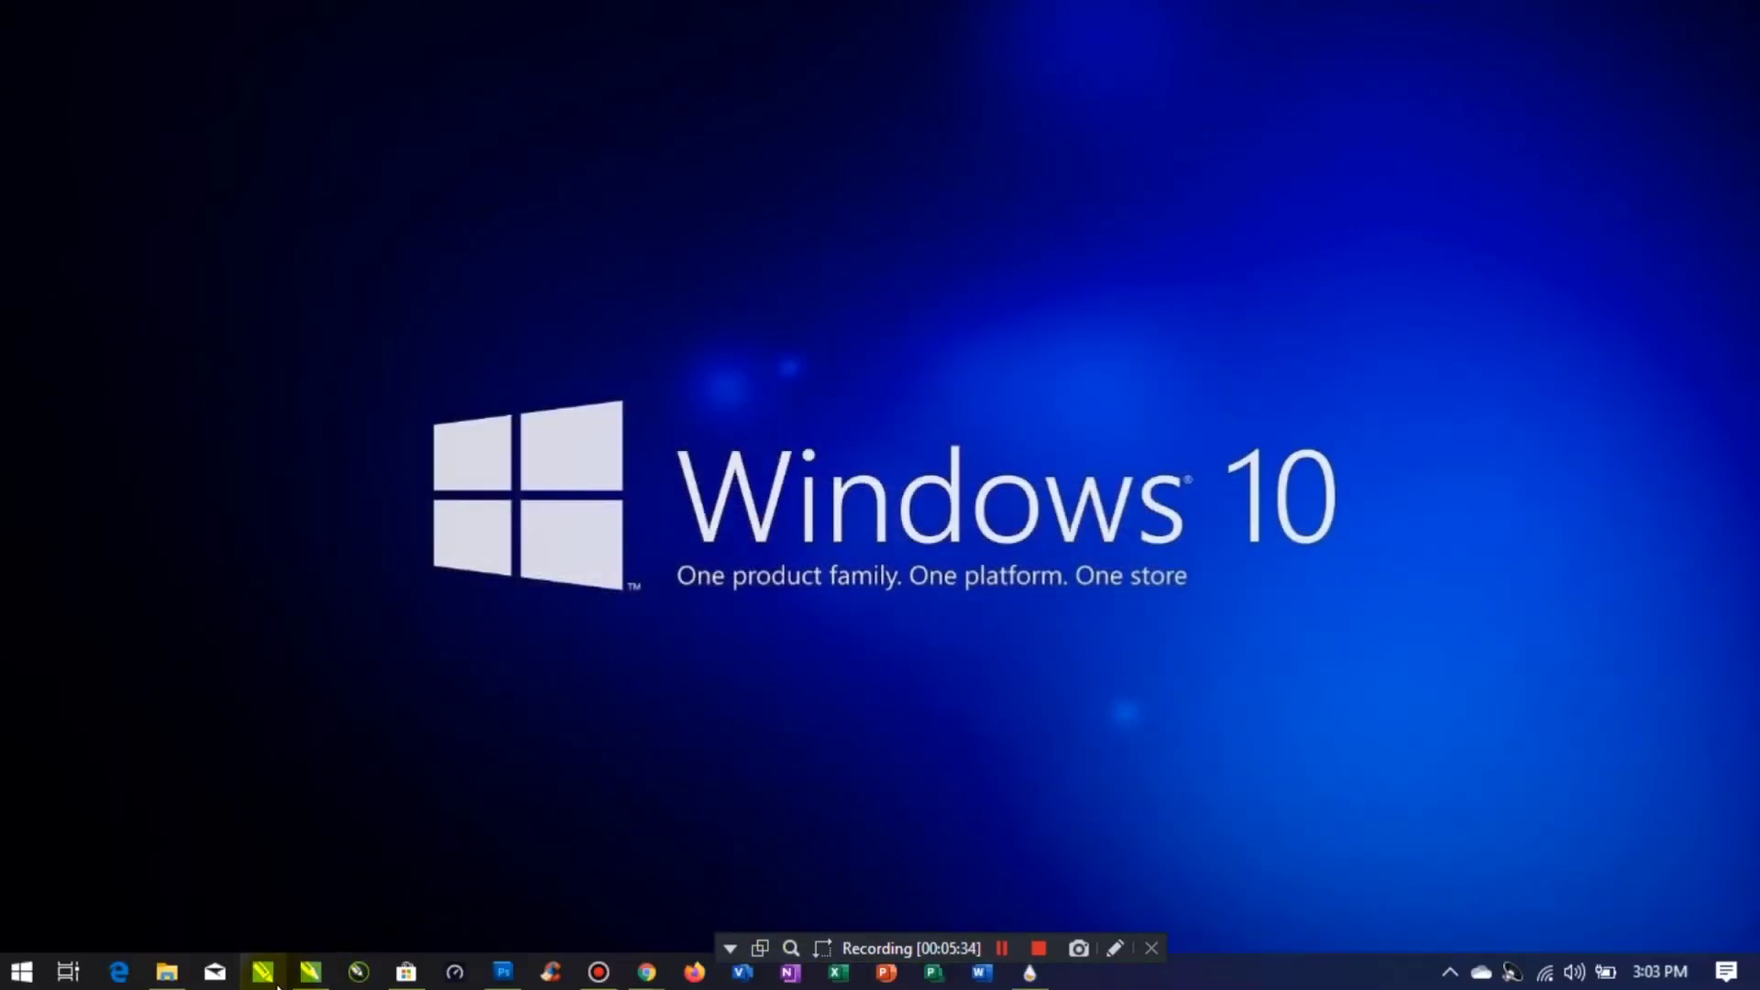
left_click(171, 977)
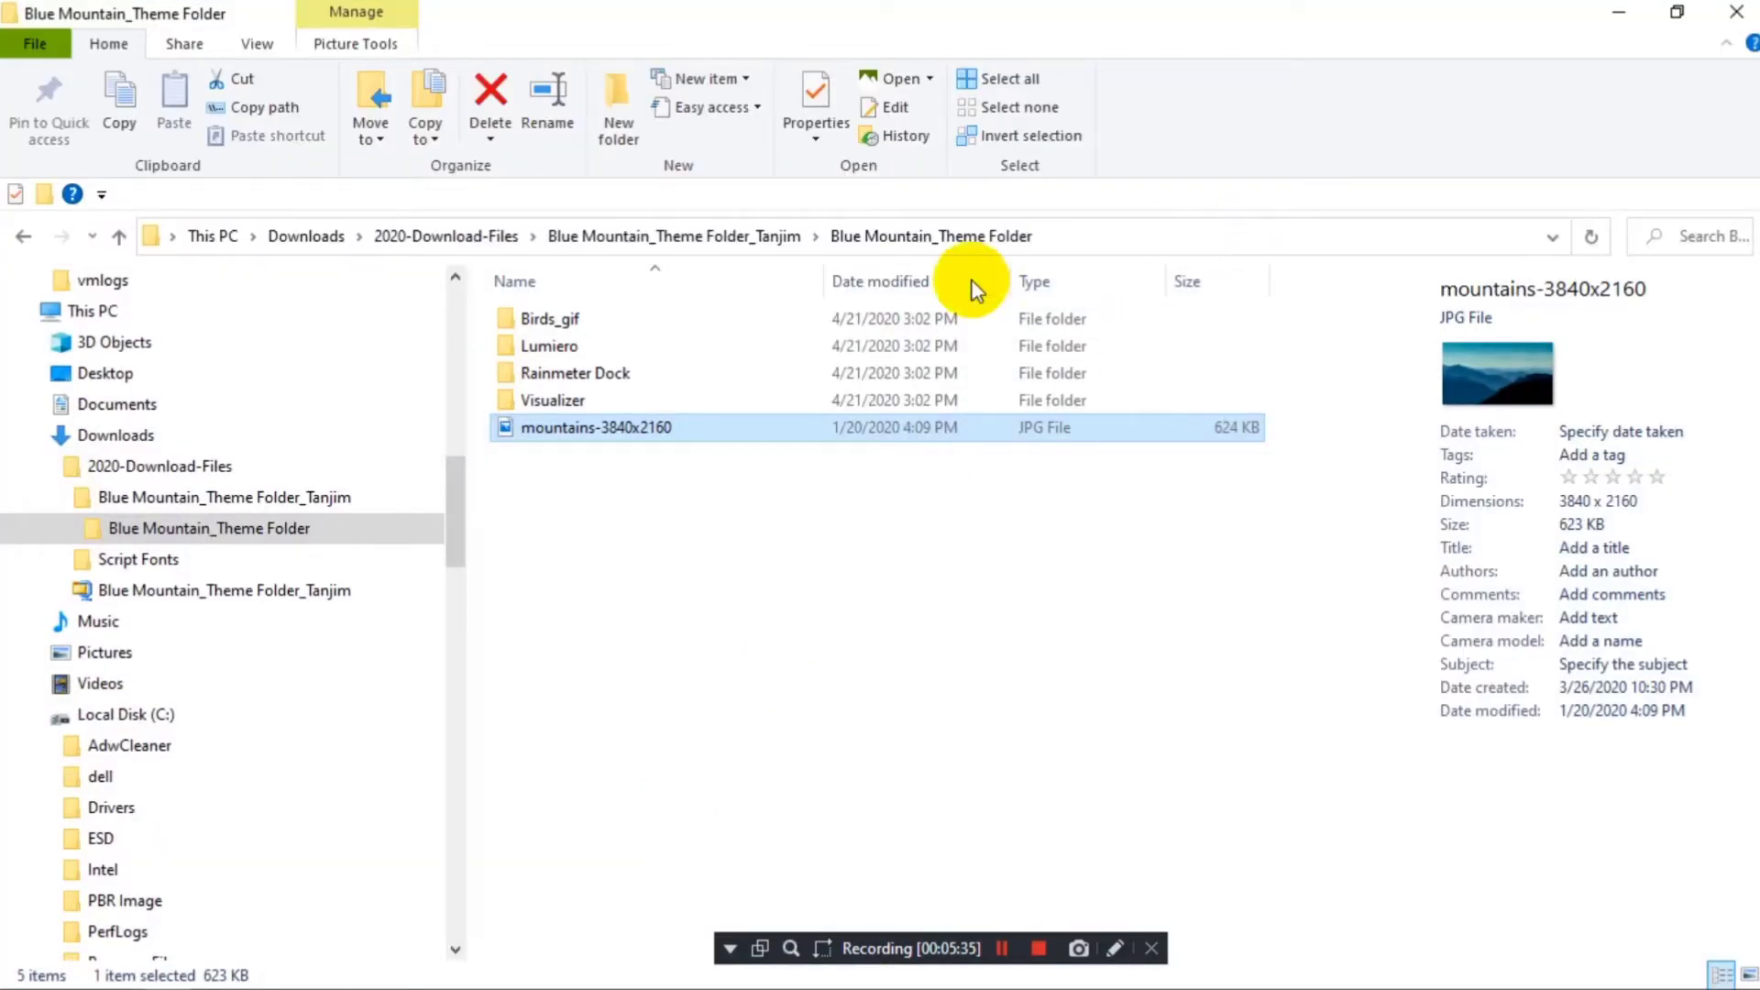
- Send a shortcut of the mountains-3840x2160 image to the desktop, minimize the folder window and refresh the desktop
right_click(616, 429)
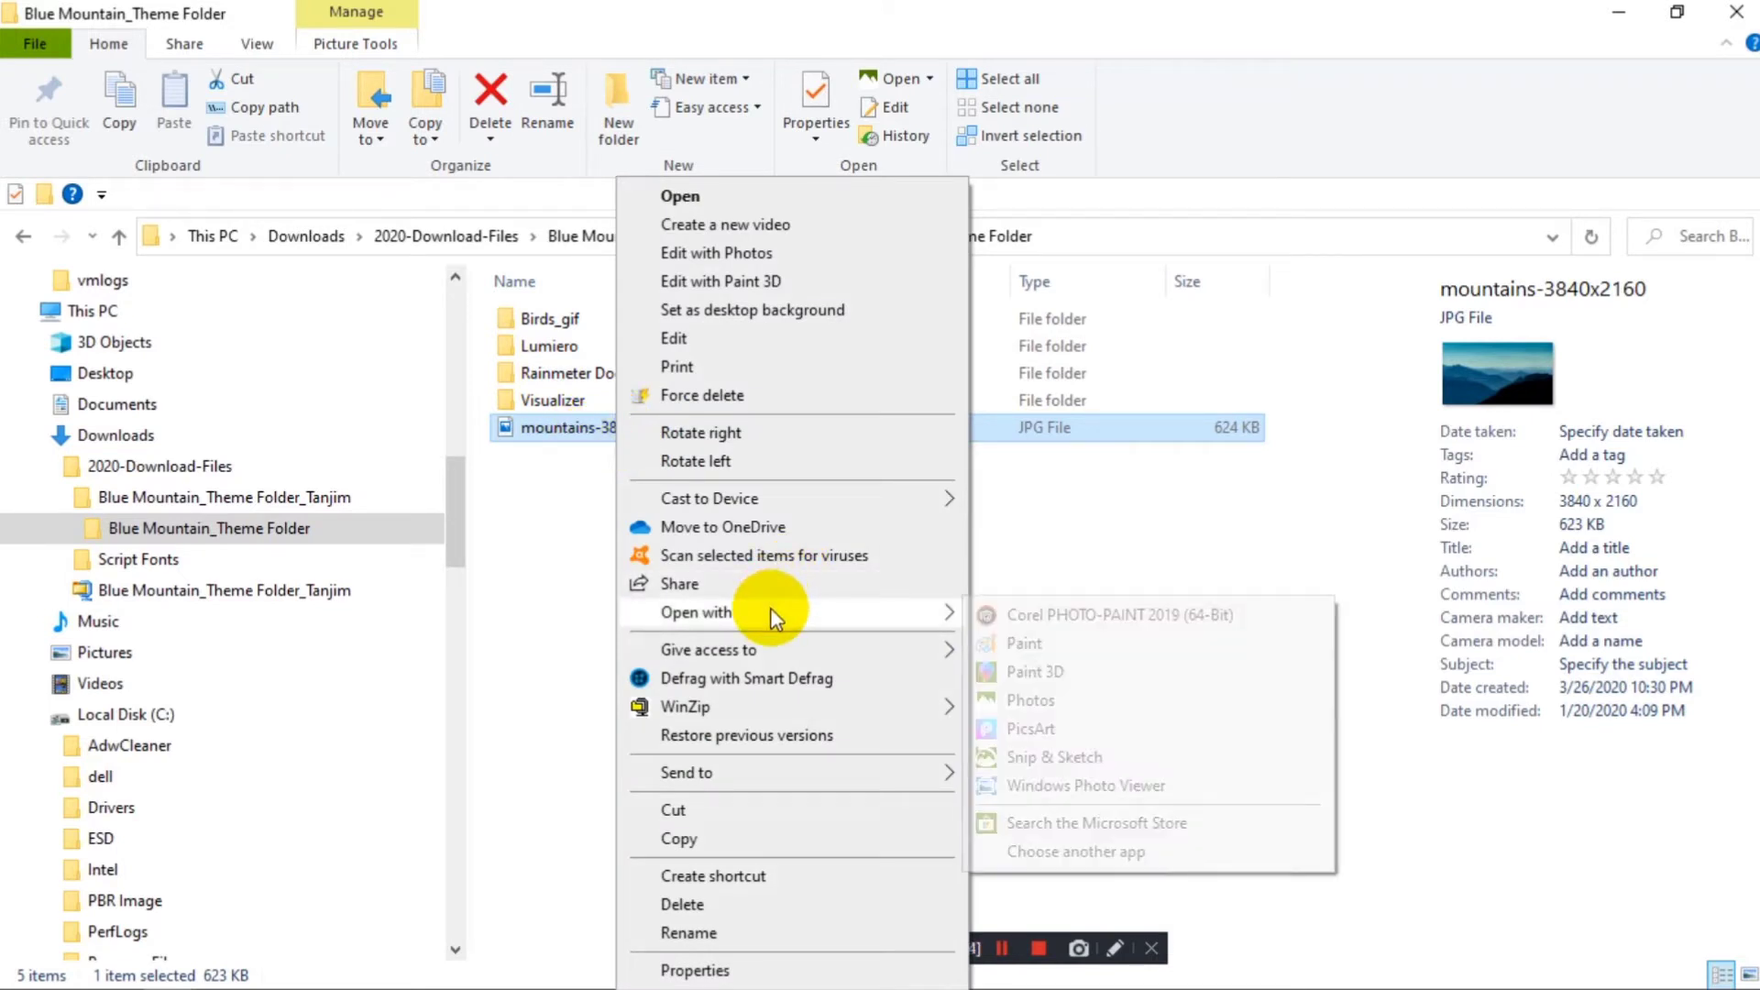
mouse_move(847, 770)
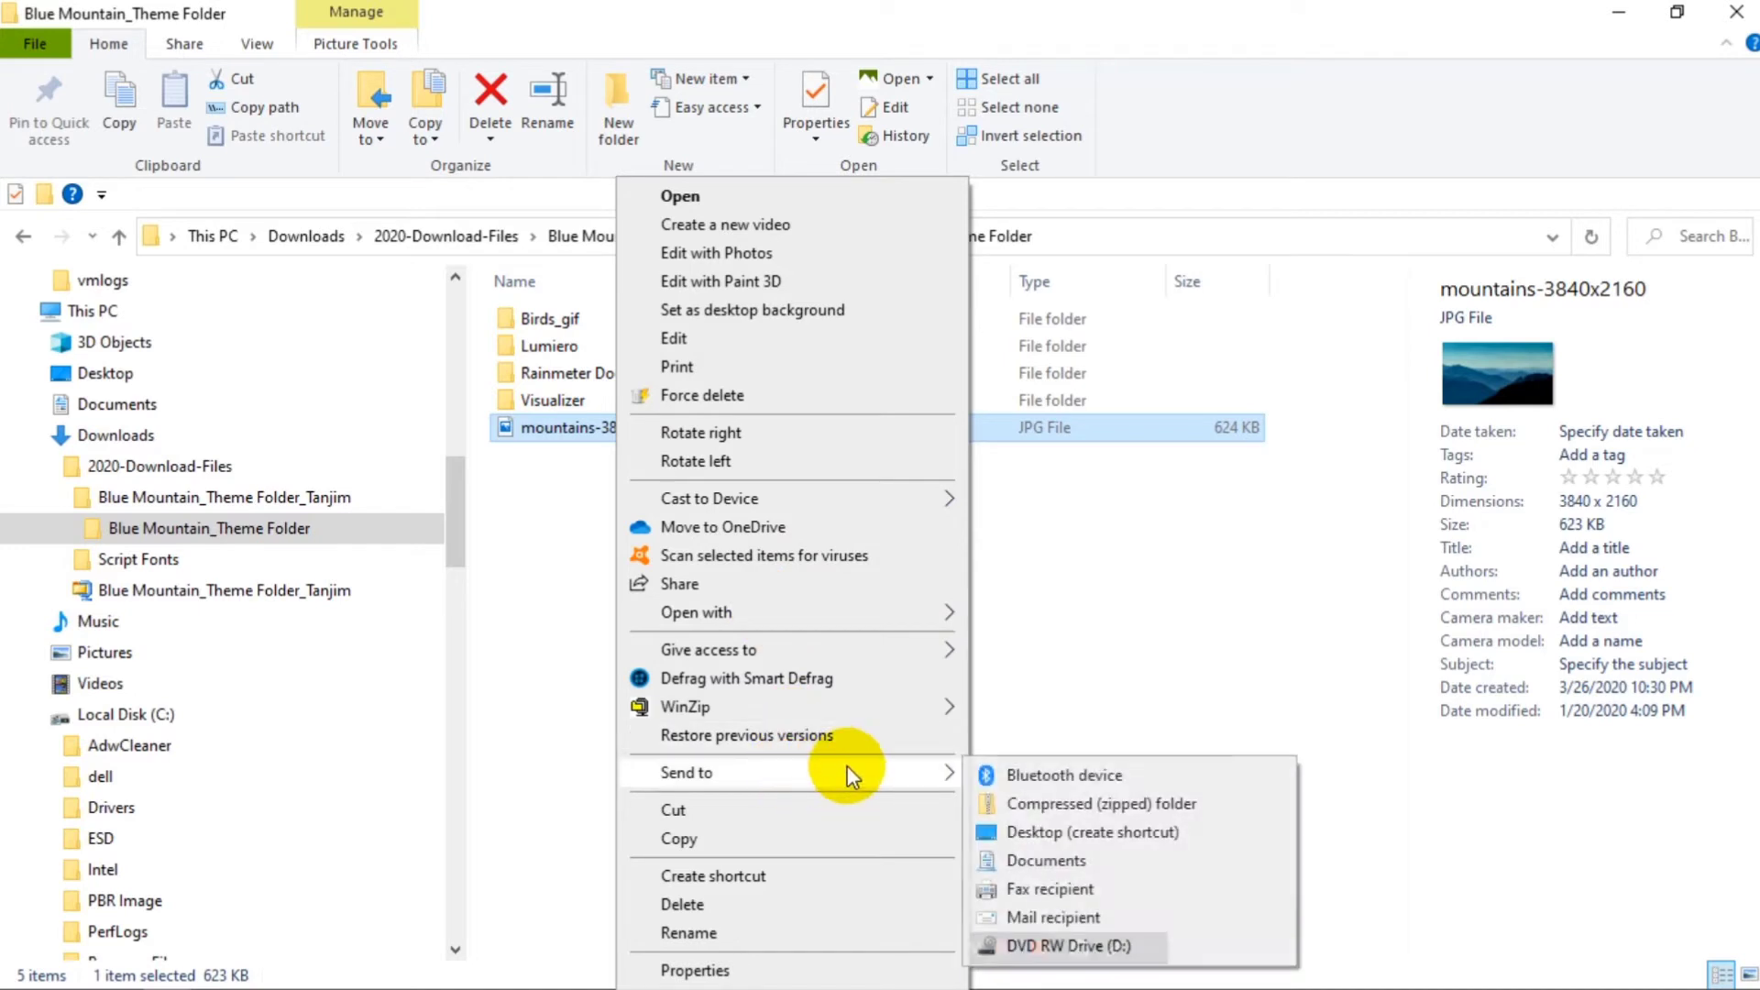
left_click(1102, 832)
left_click(1616, 12)
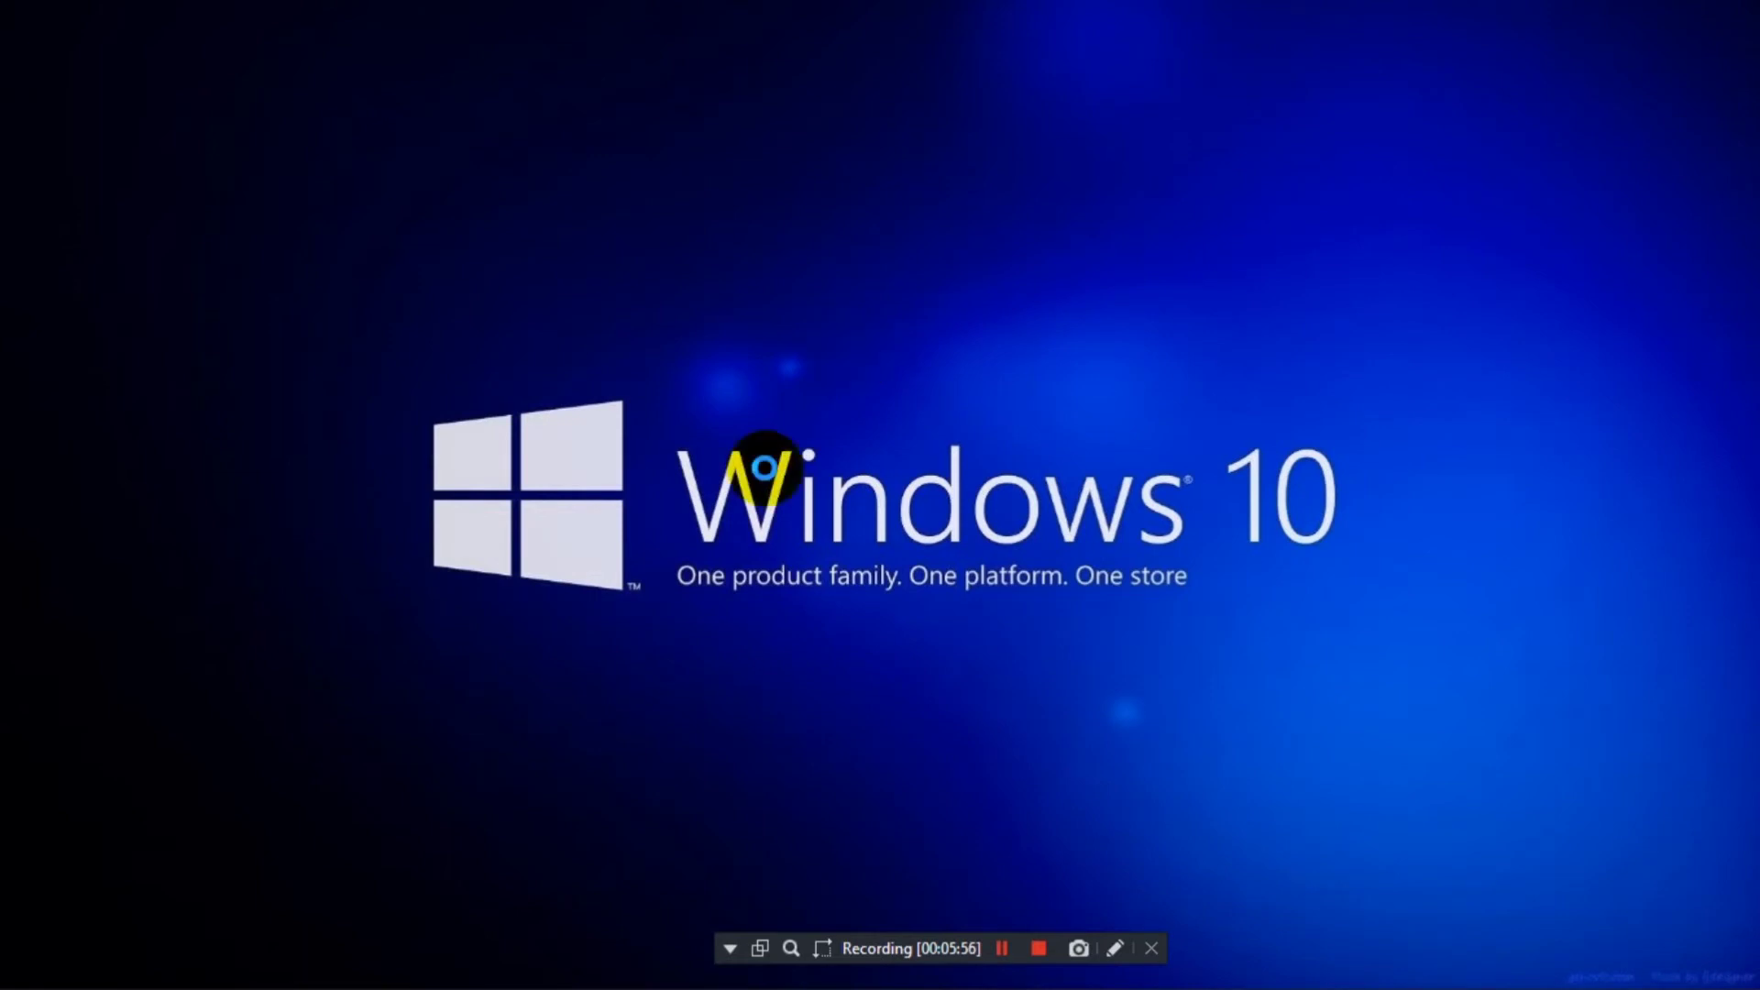
right_click(888, 225)
left_click(977, 295)
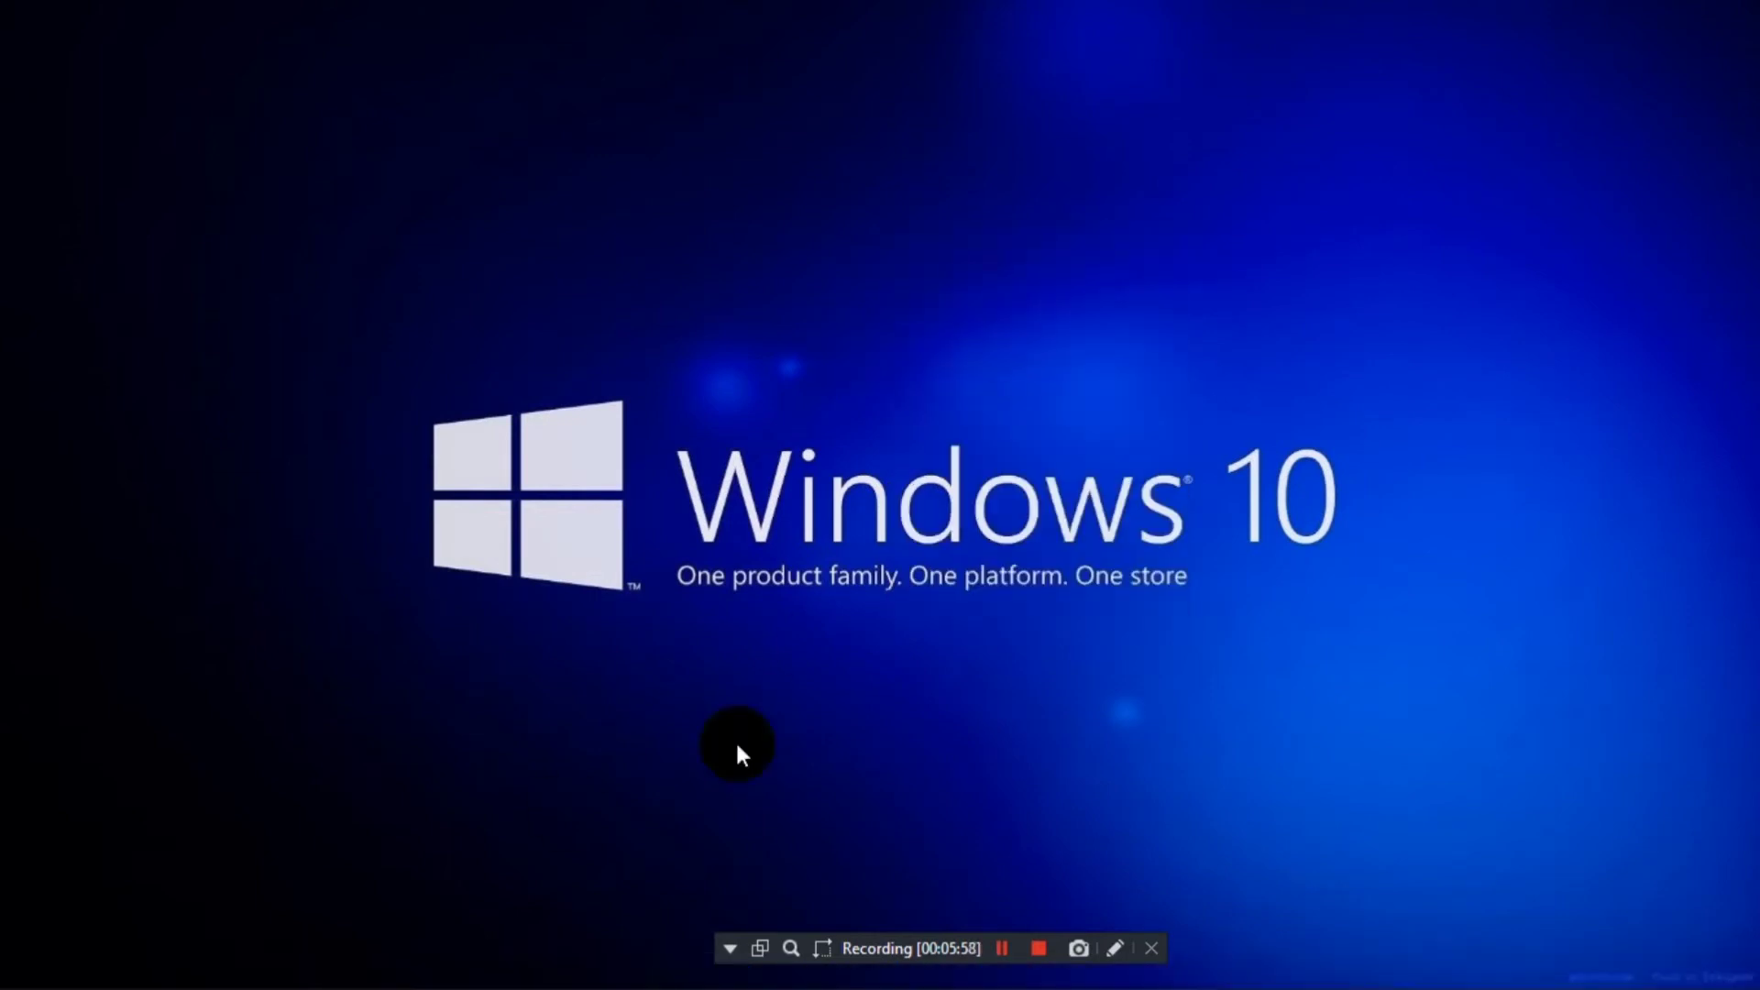
left_click(1003, 948)
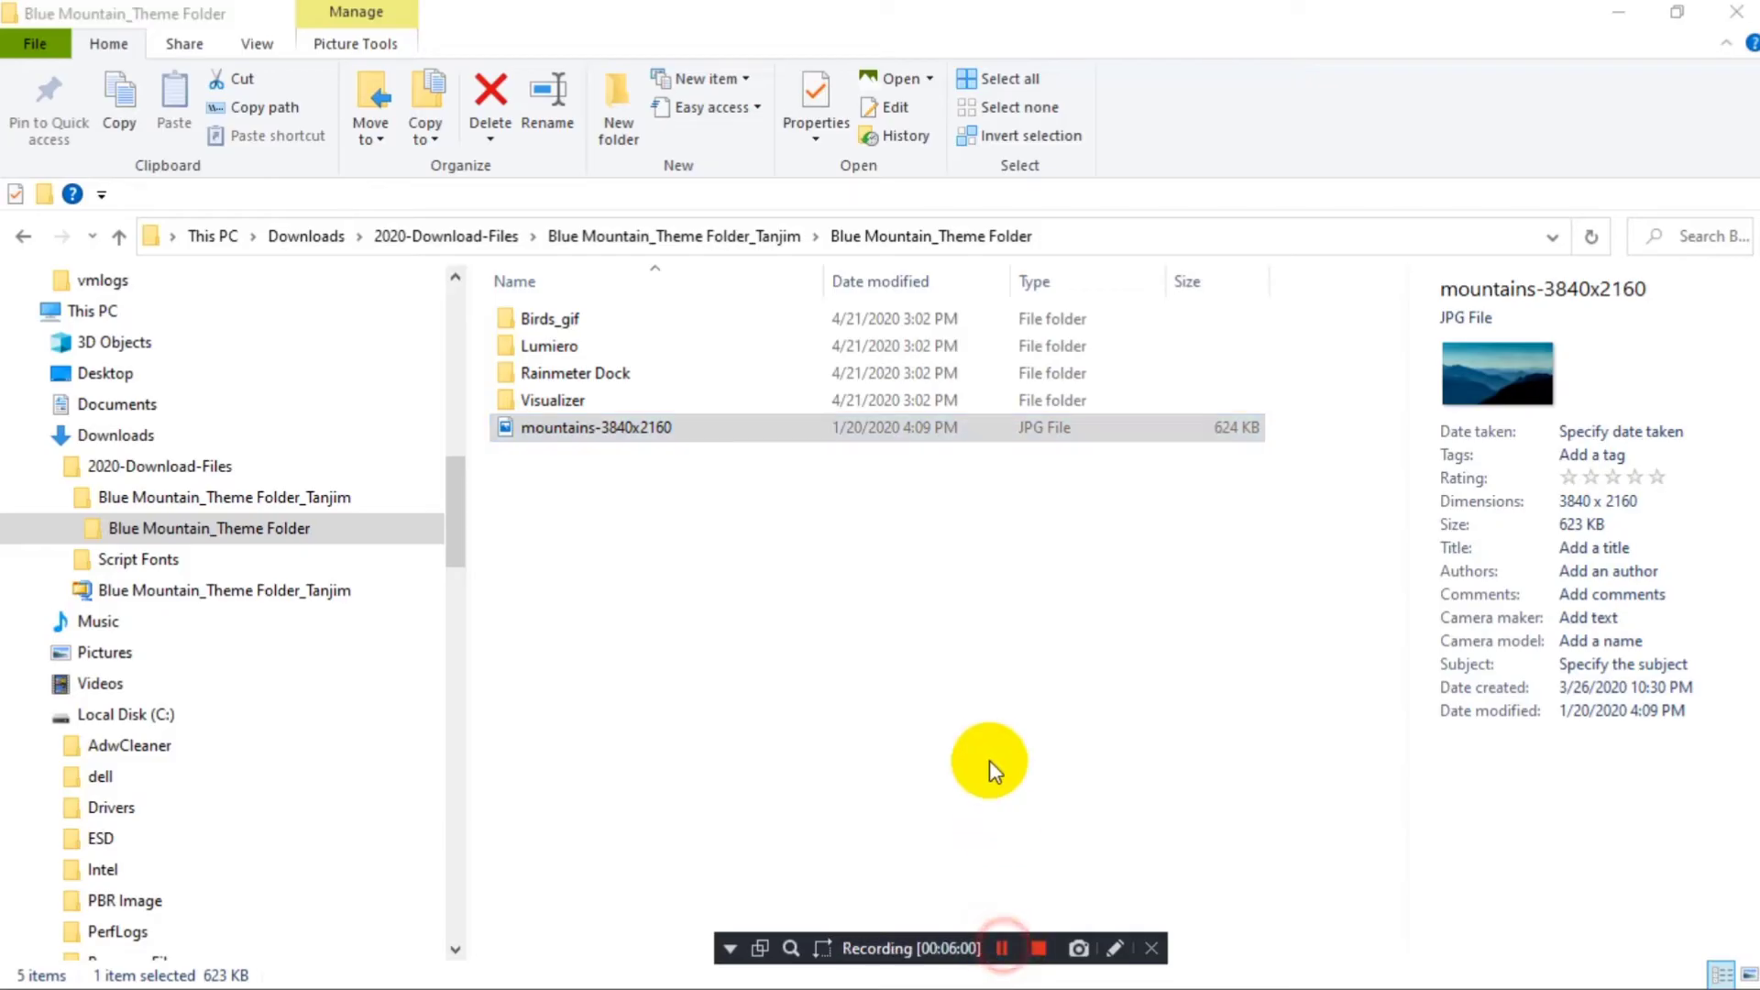
- Set the mountains-3840x2160 image as the desktop background, minimize the folder window and refresh the desktop
left_click(591, 431)
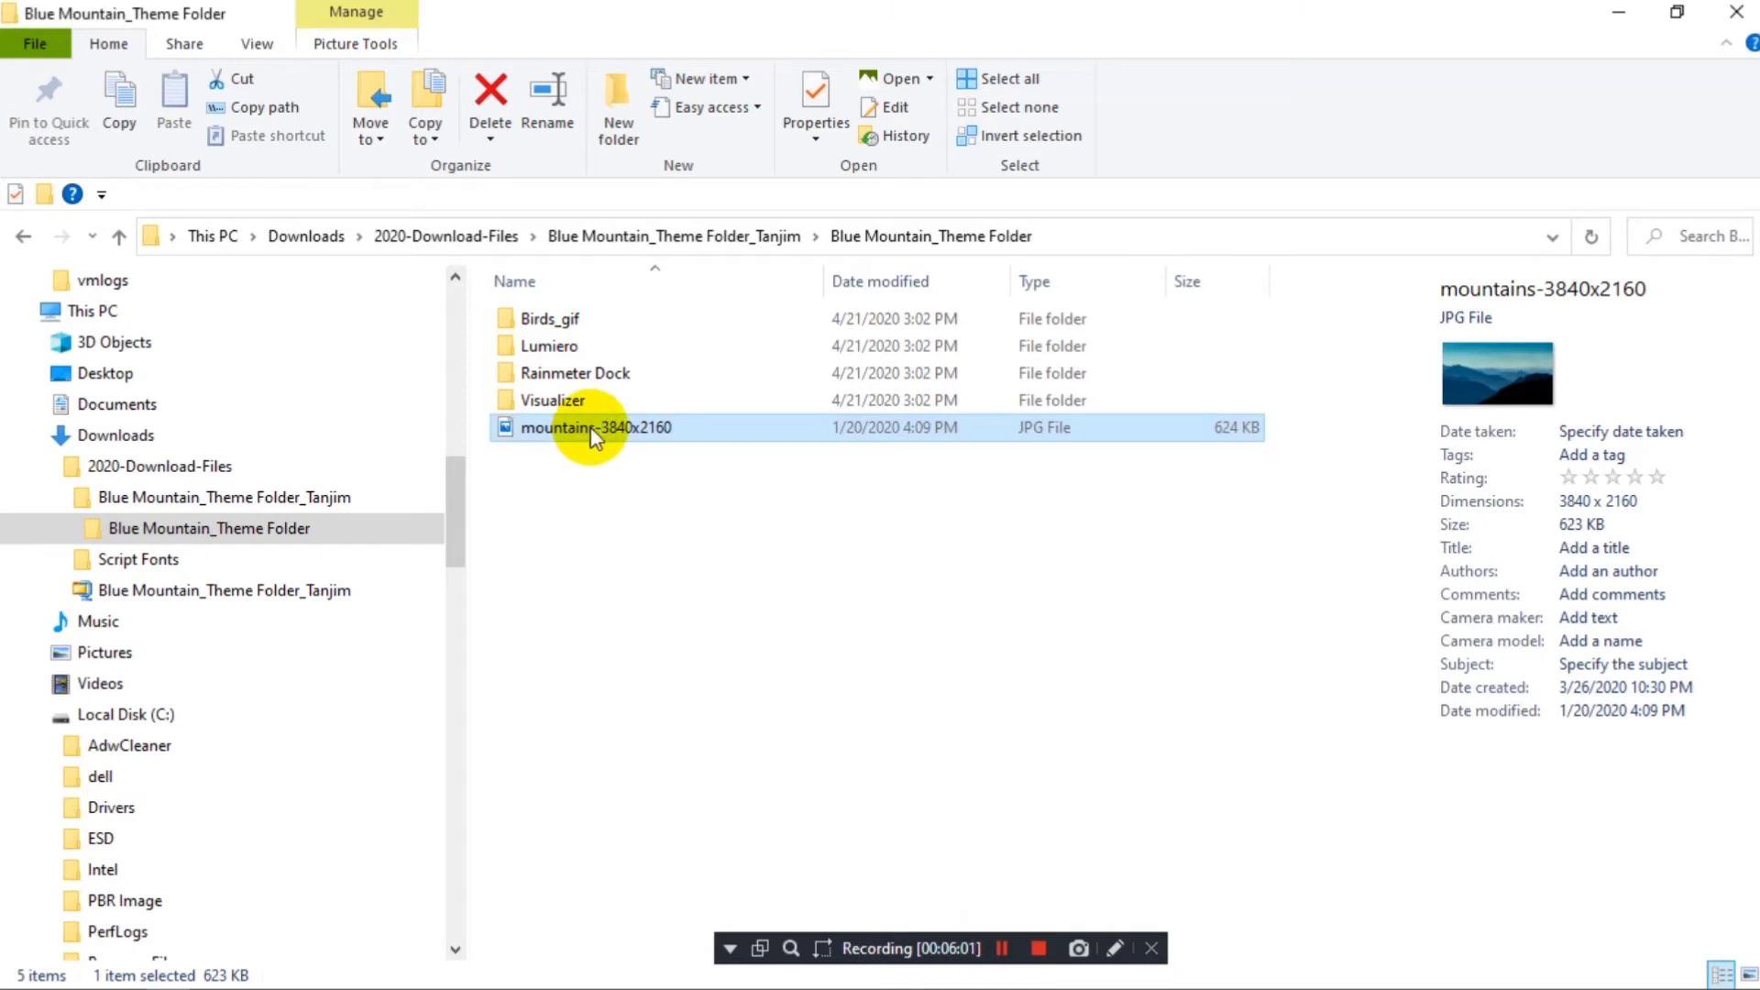
right_click(591, 429)
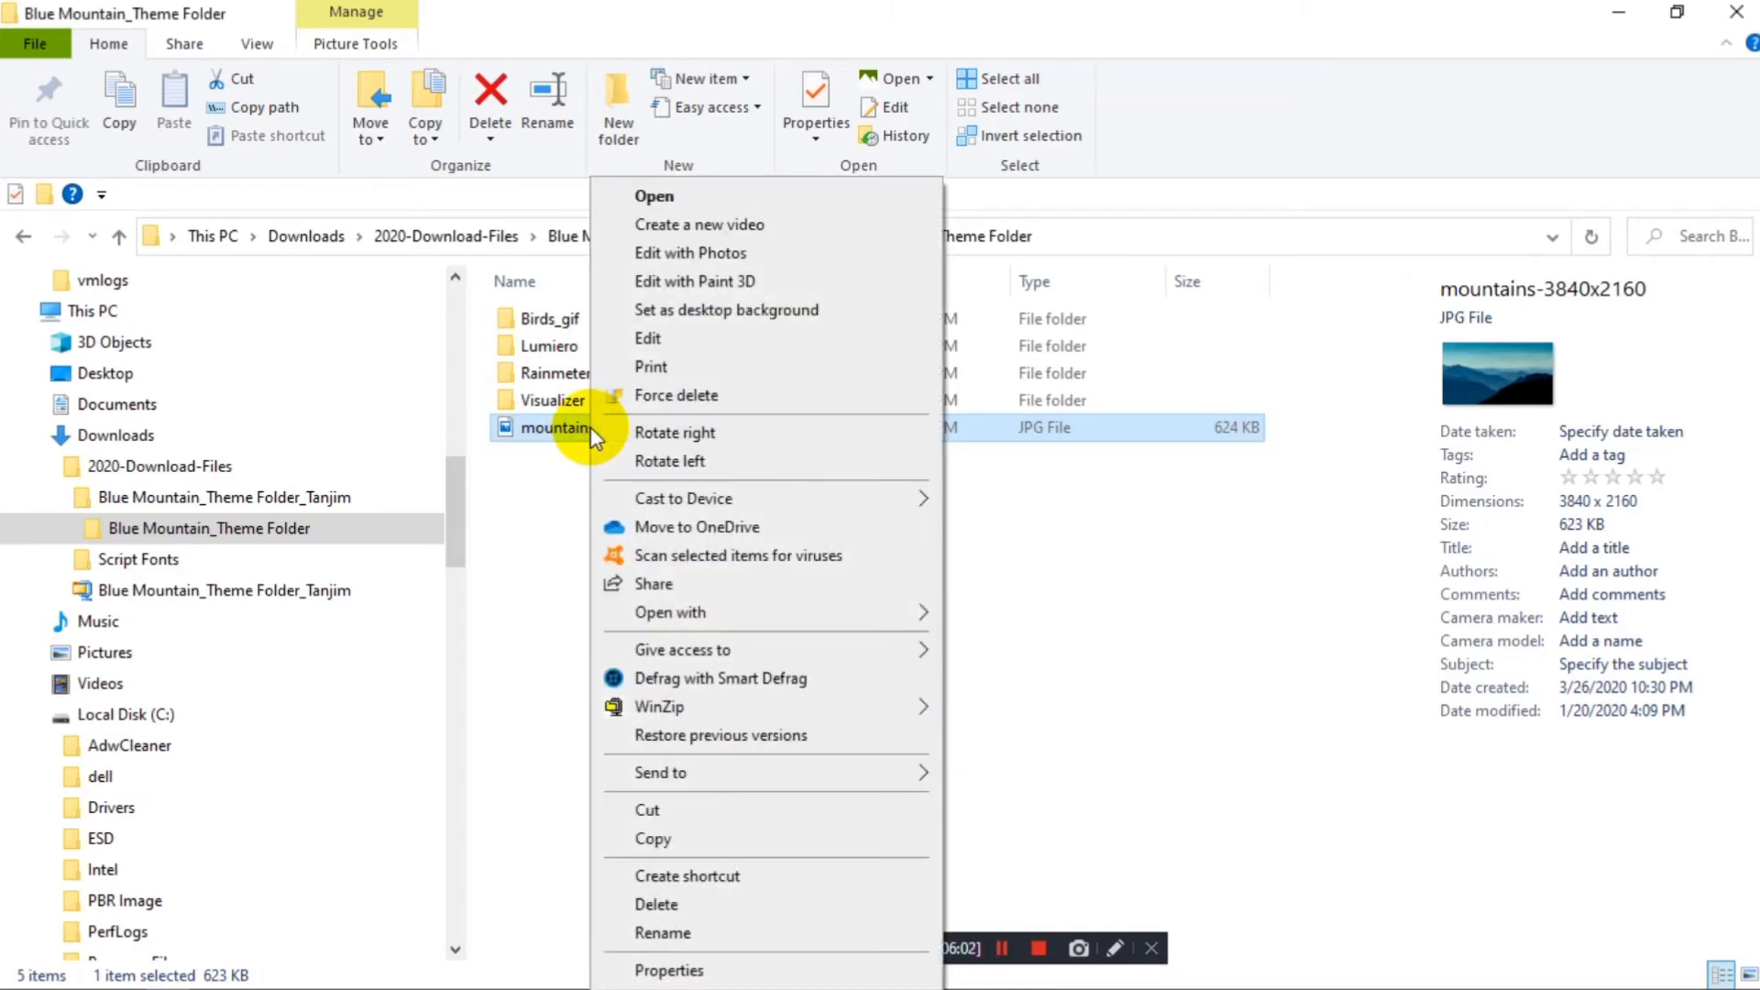
left_click(673, 310)
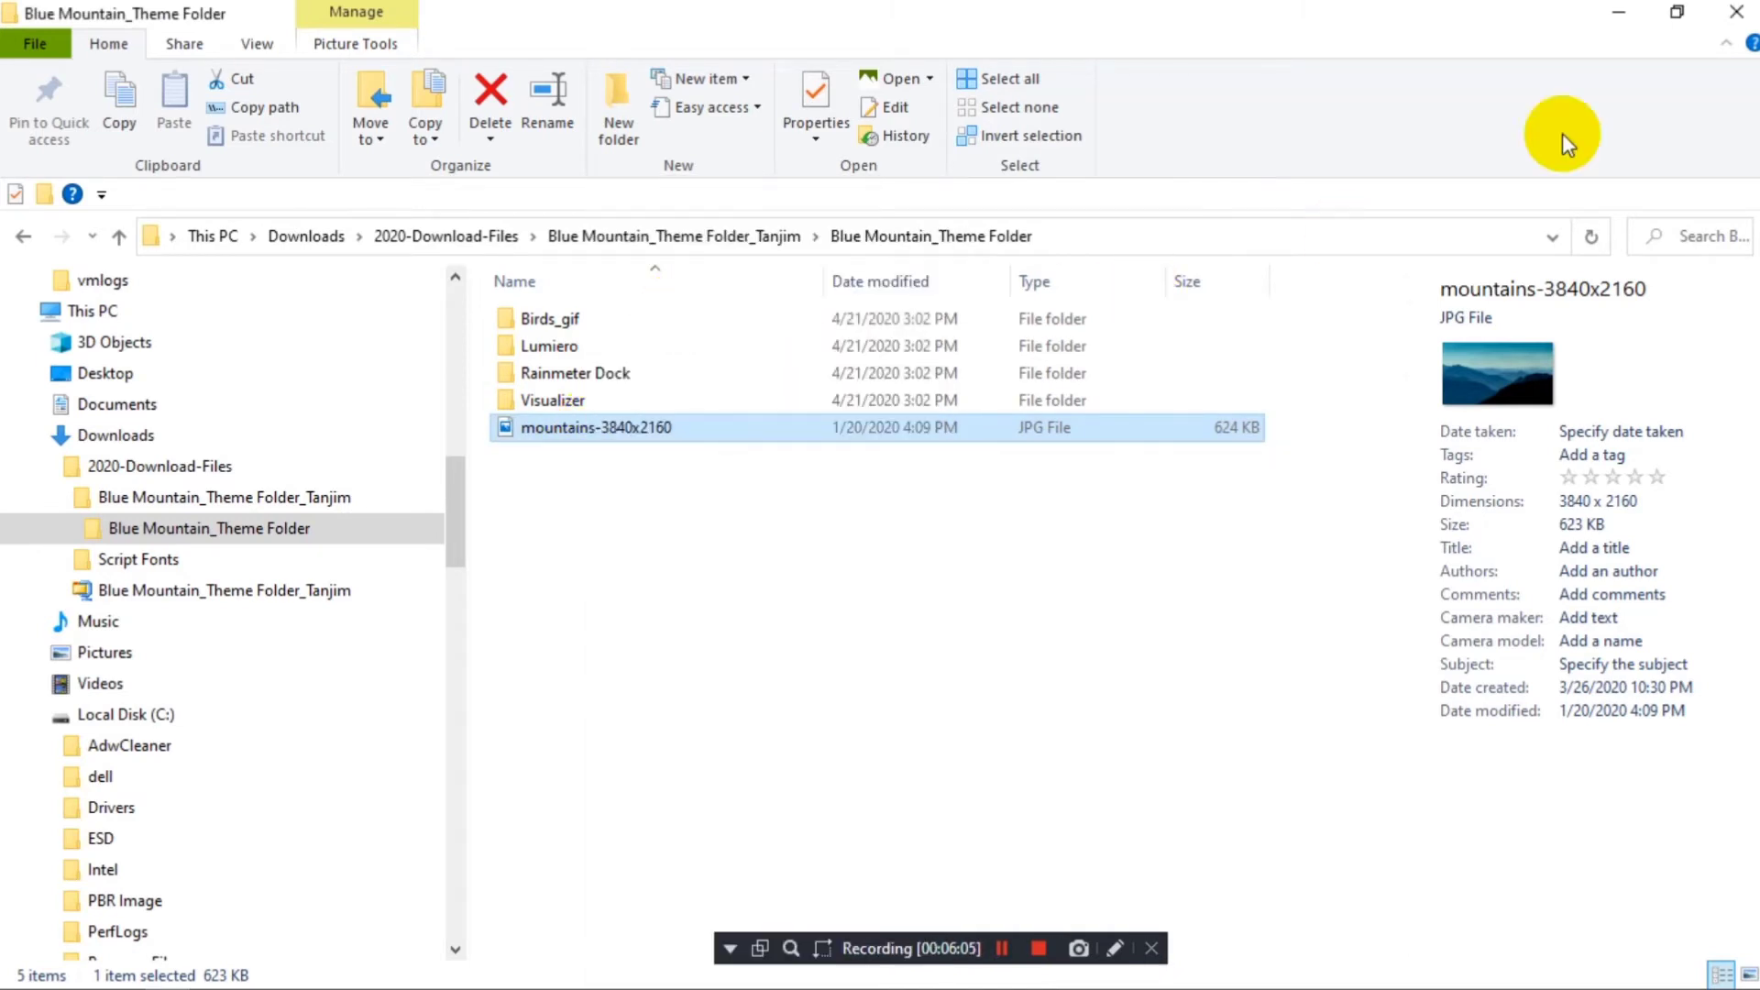
left_click(1613, 19)
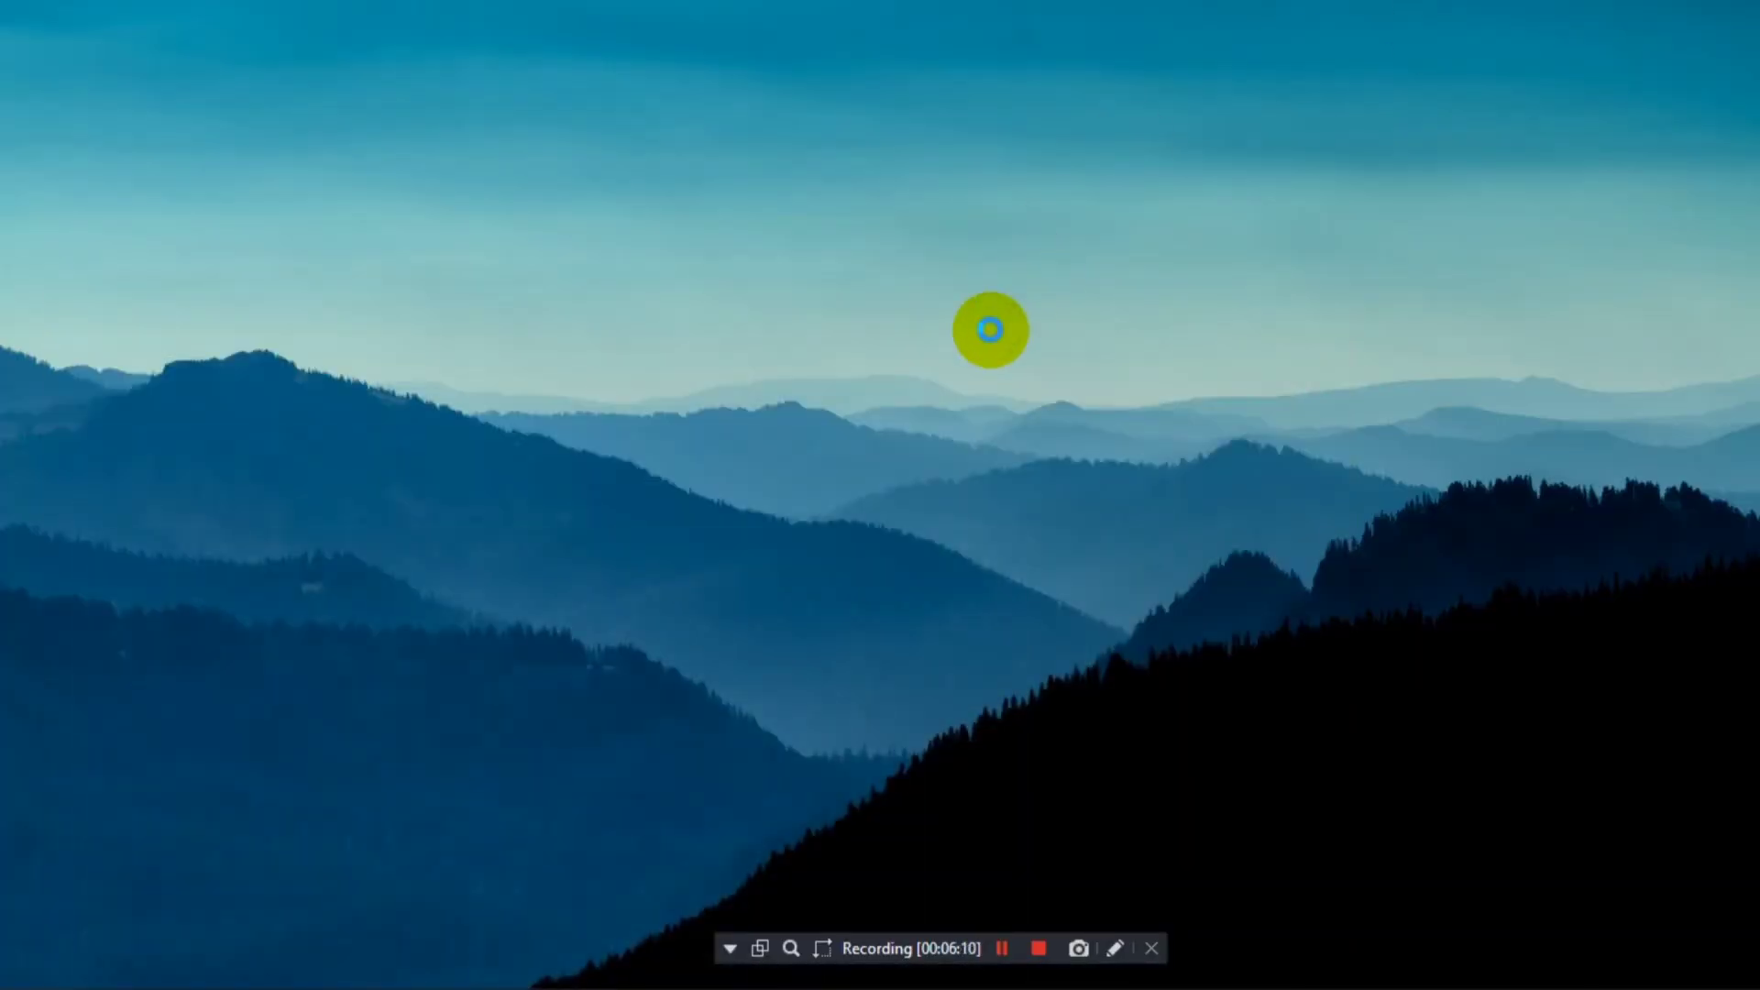
right_click(990, 329)
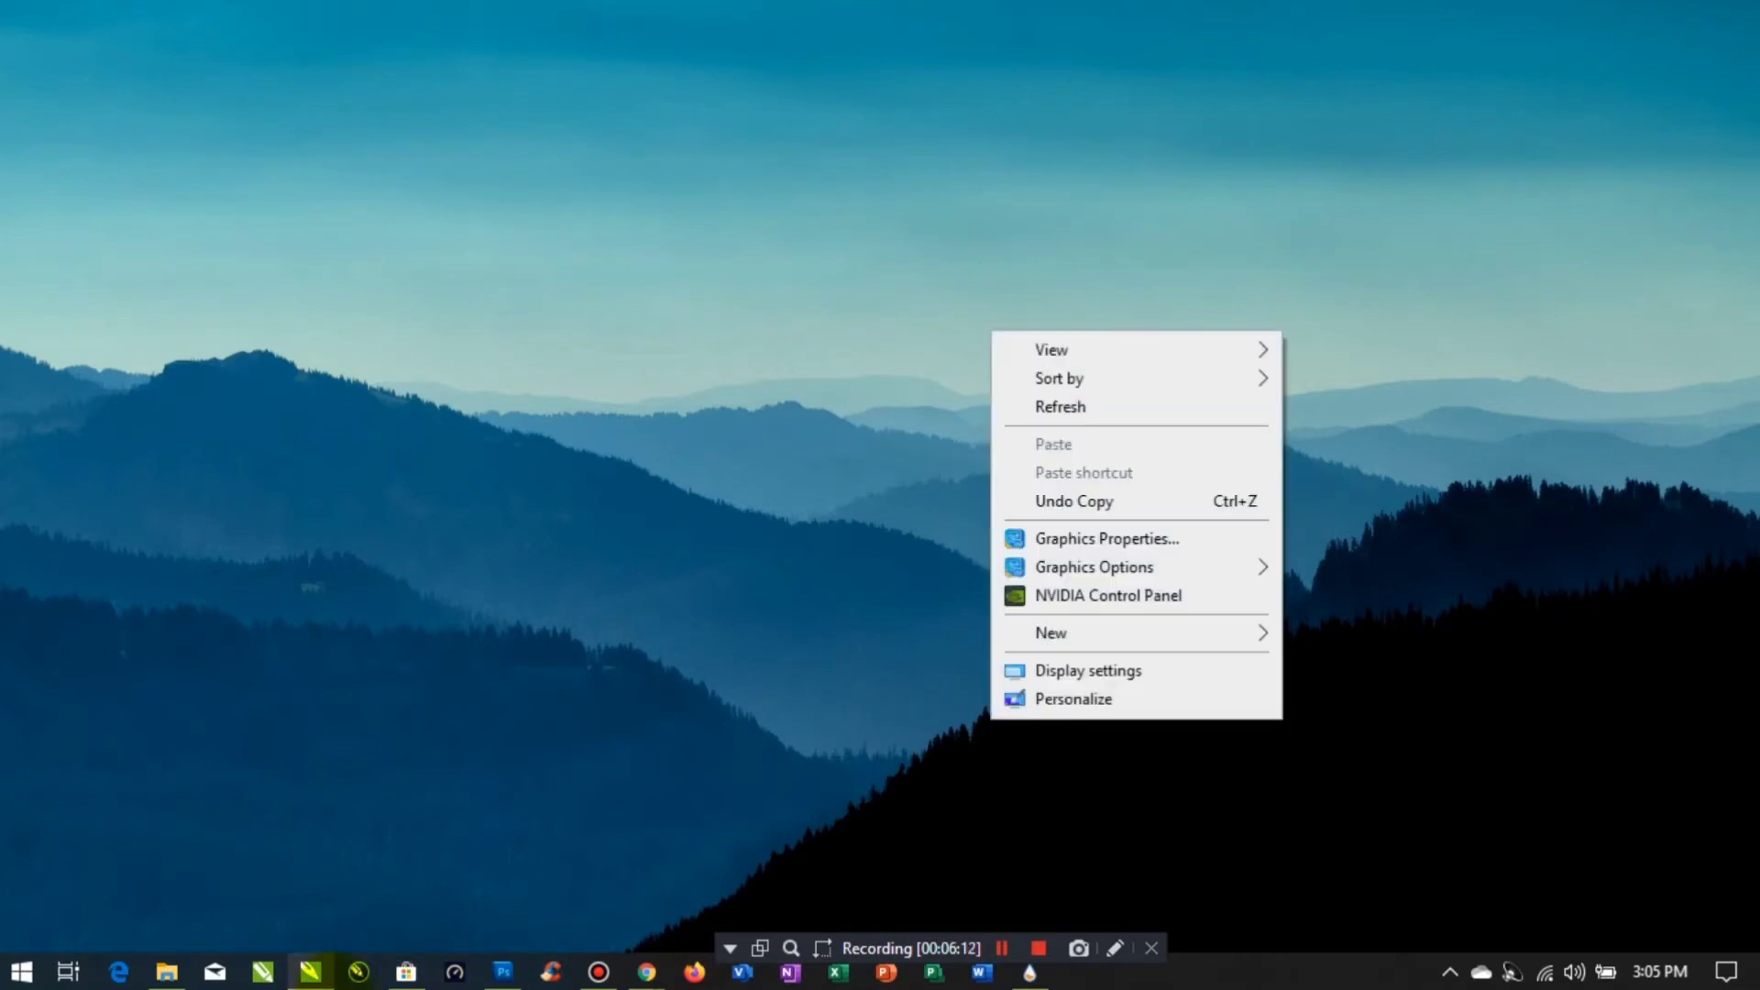
left_click(1060, 406)
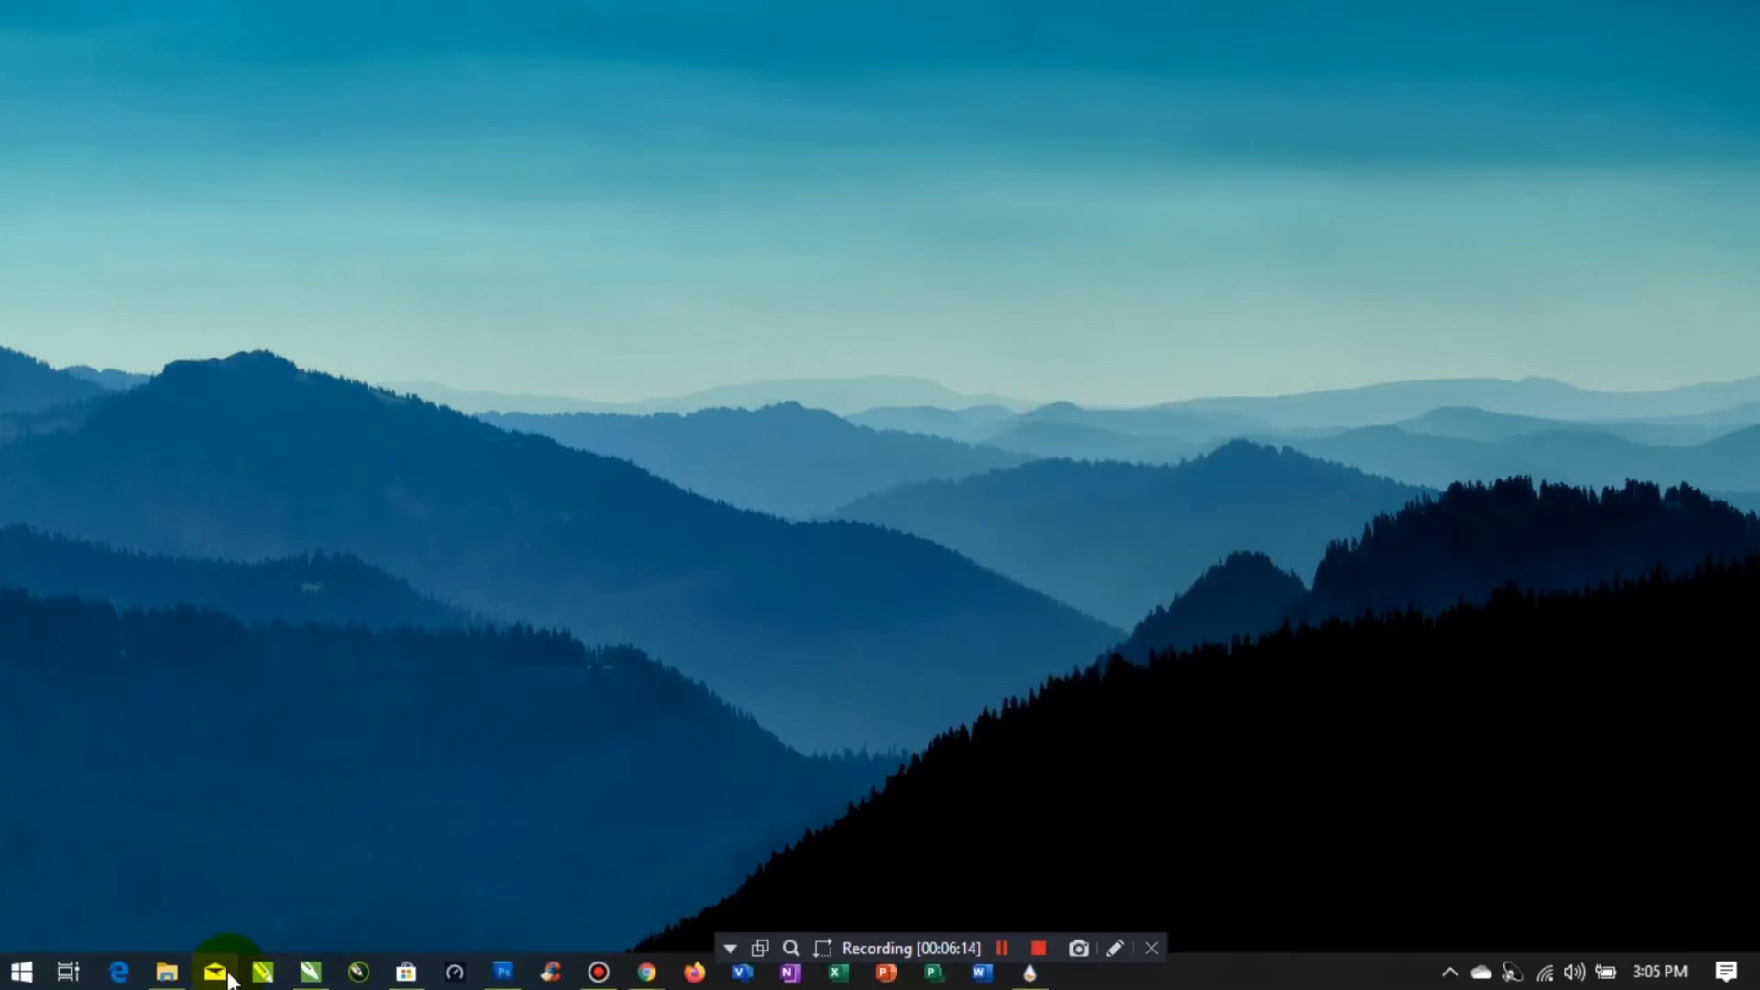
- Copy the Birds_gif, Lumiero, Rainmeter Dock and Visualizer folders from the Blue Mountain_Theme Folder
left_click(166, 972)
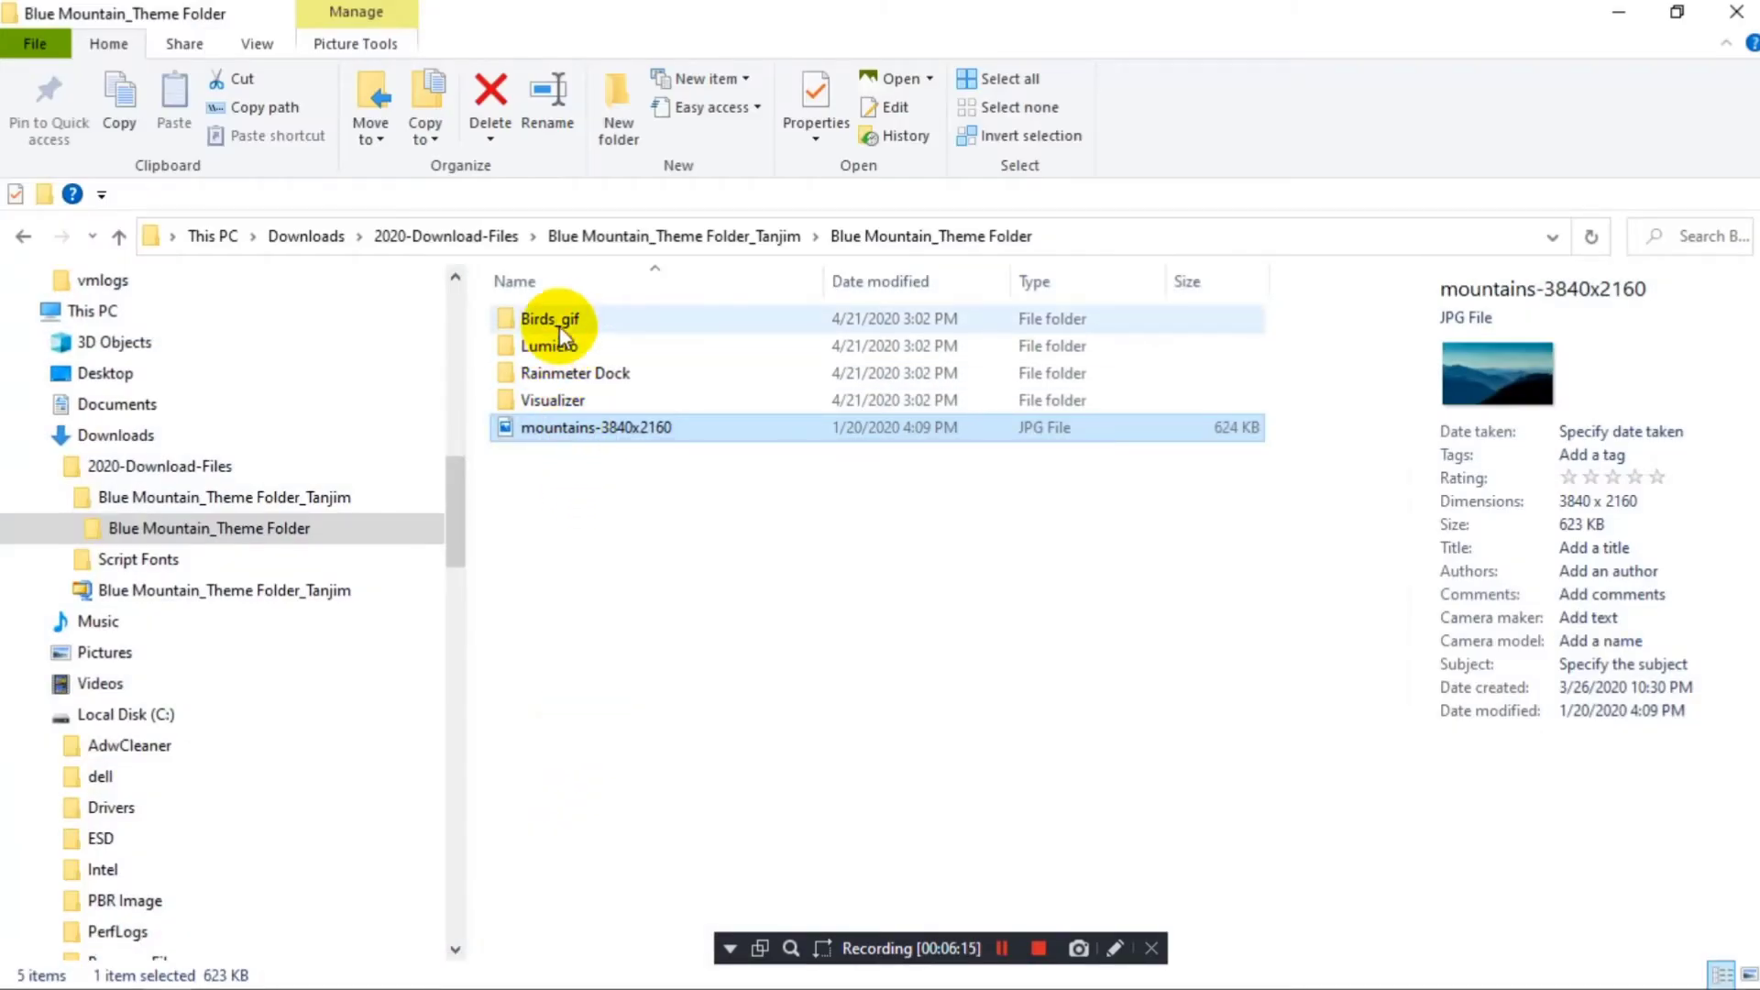
left_click(558, 319)
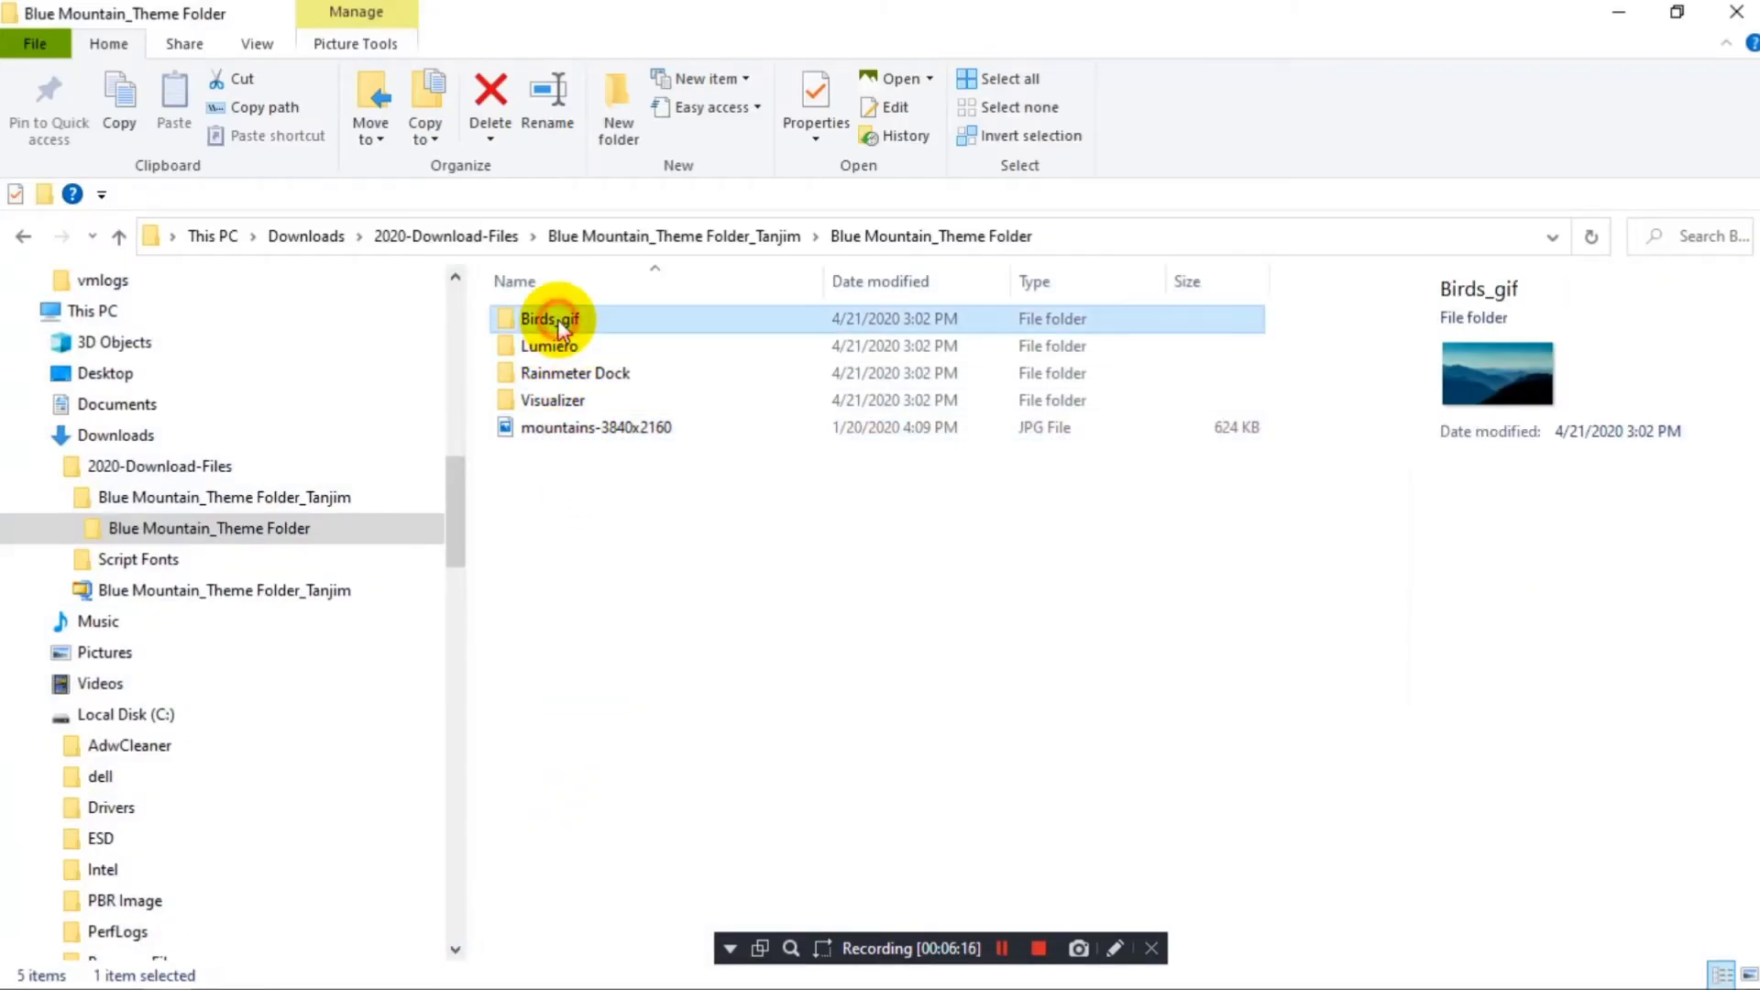
left_click(569, 402, "shift")
right_click(569, 399)
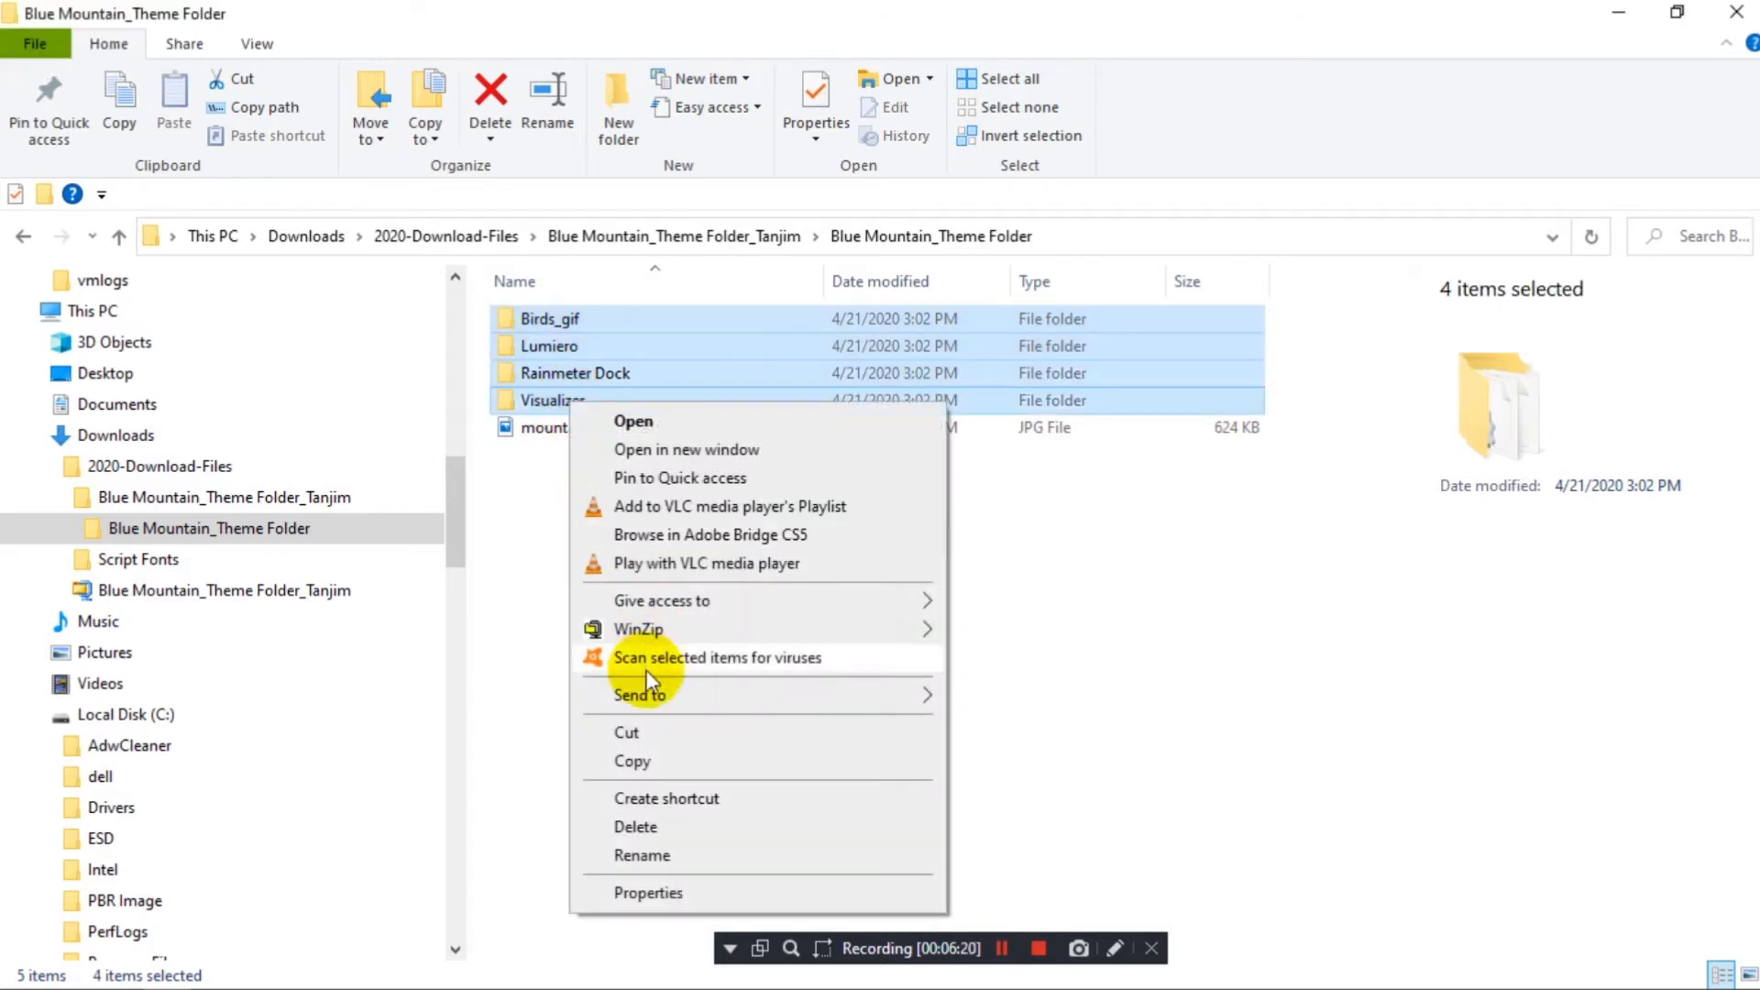
left_click(634, 761)
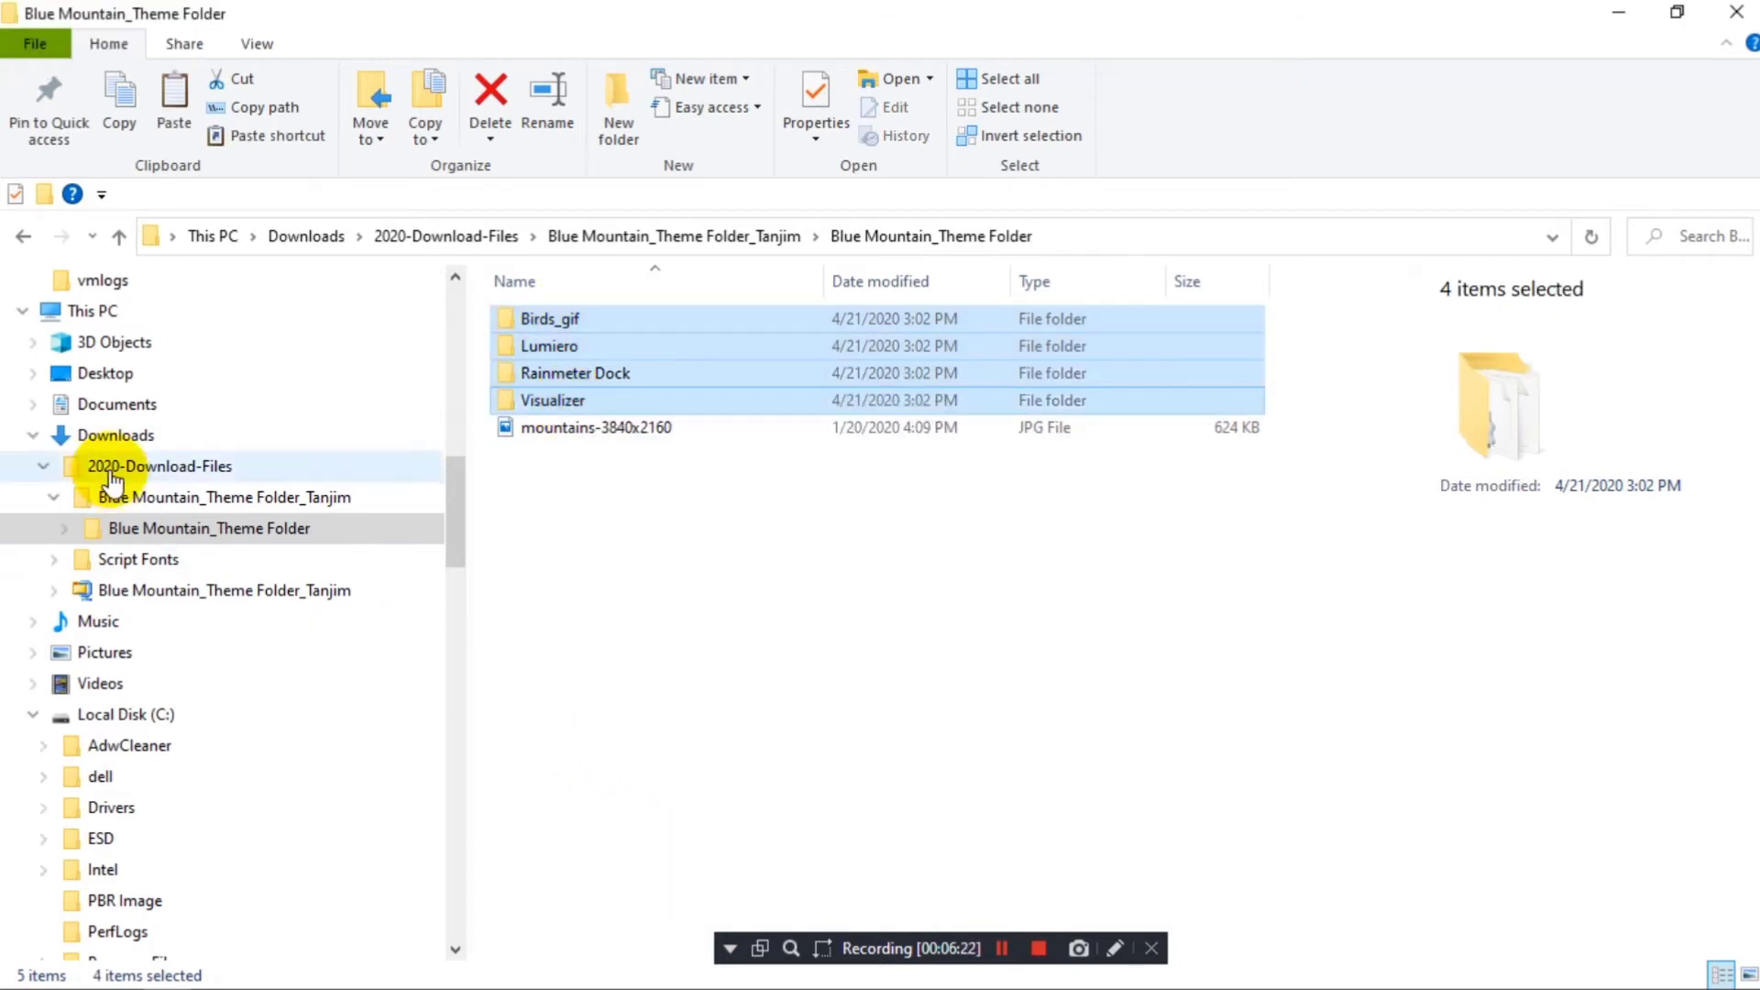
- Paste the four copied theme folders into the Skins folder of Rainmeter in Documents
left_click(108, 406)
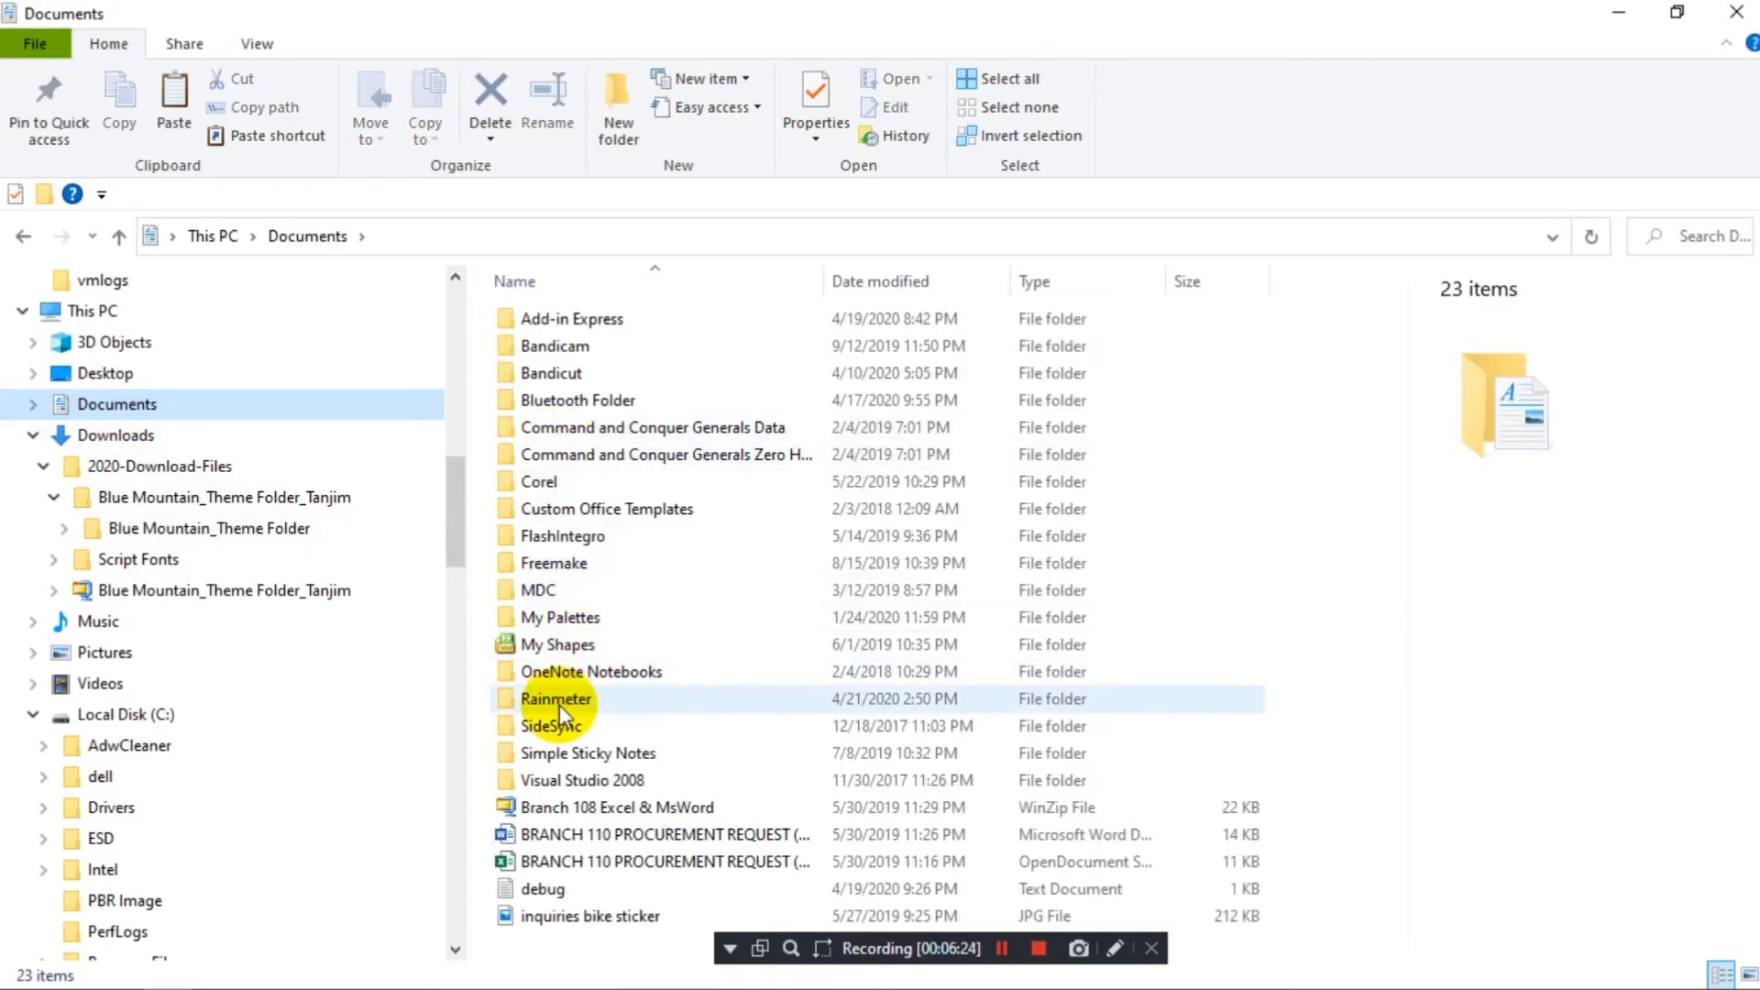
double_click(560, 704)
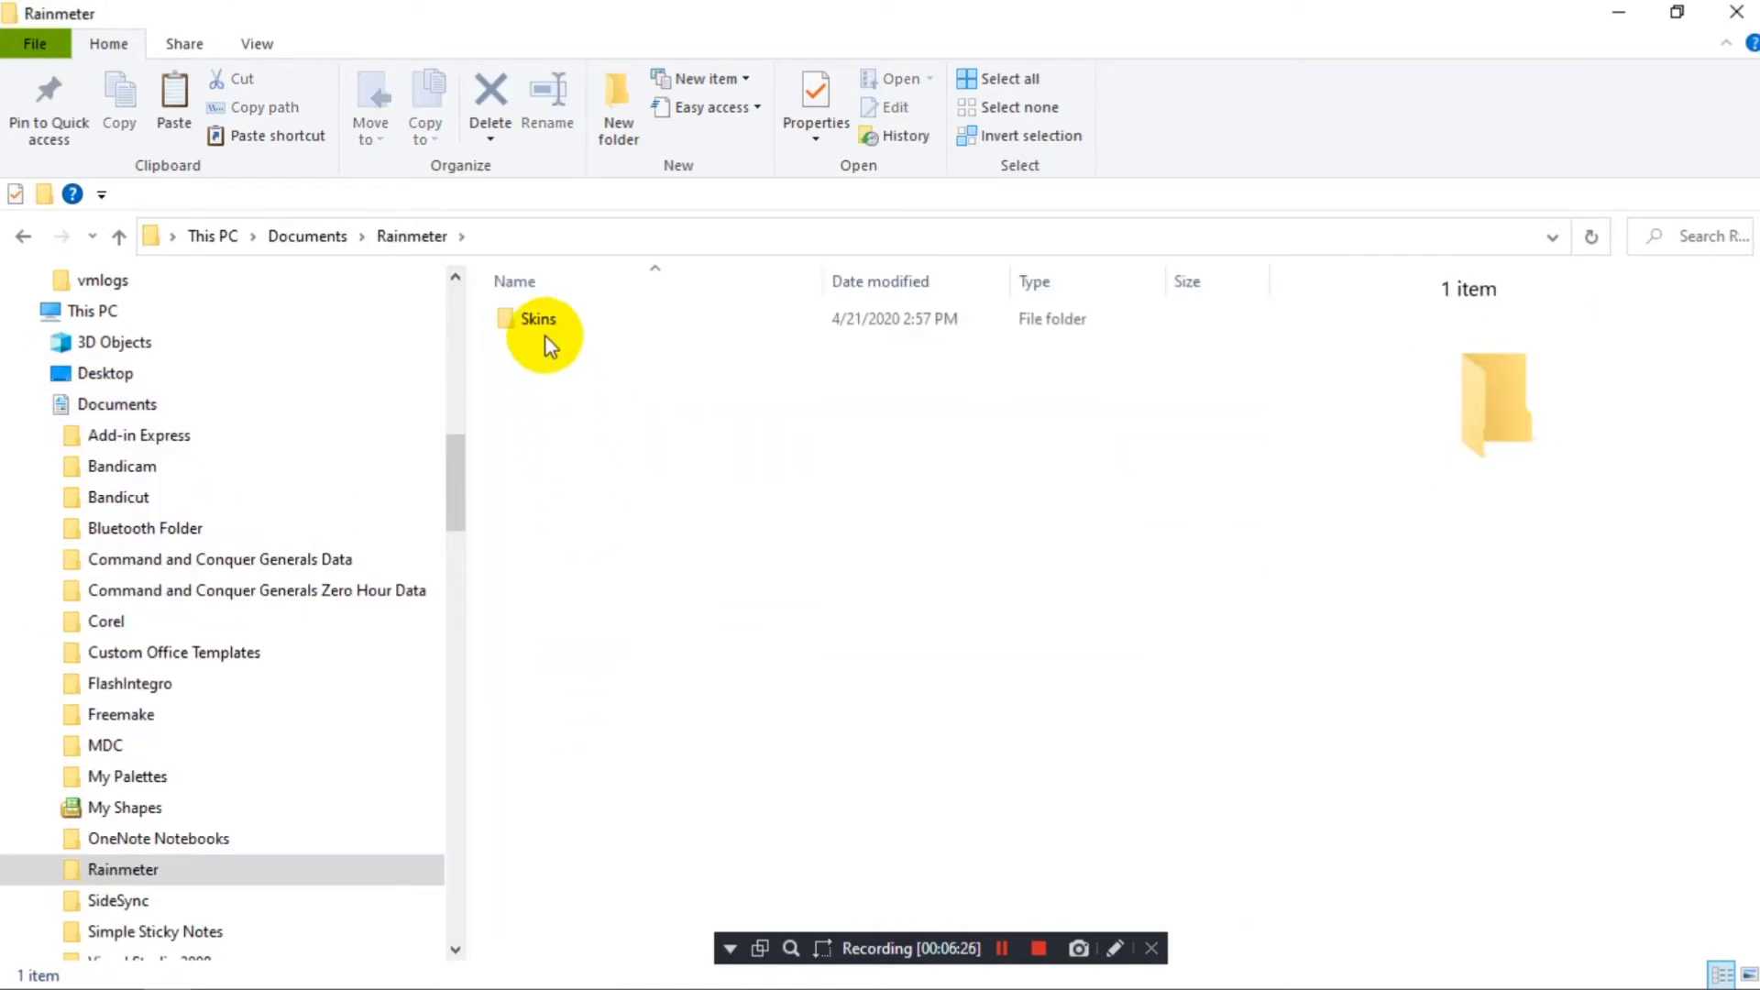
double_click(544, 332)
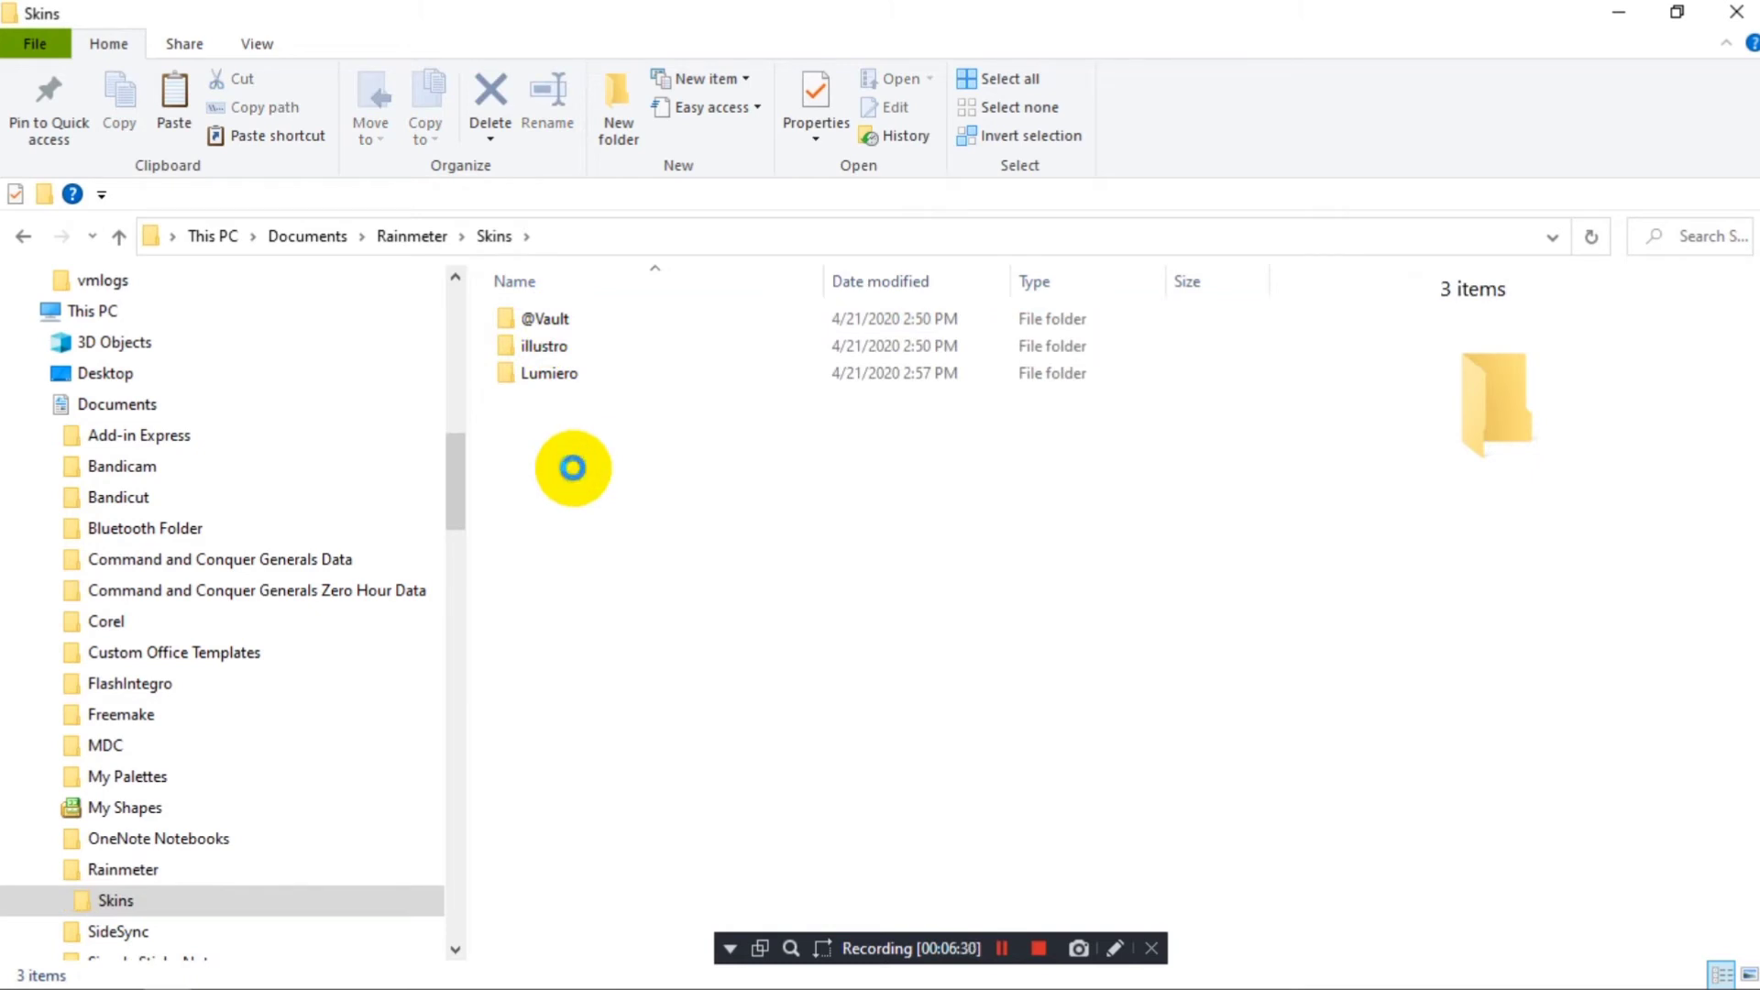
right_click(572, 468)
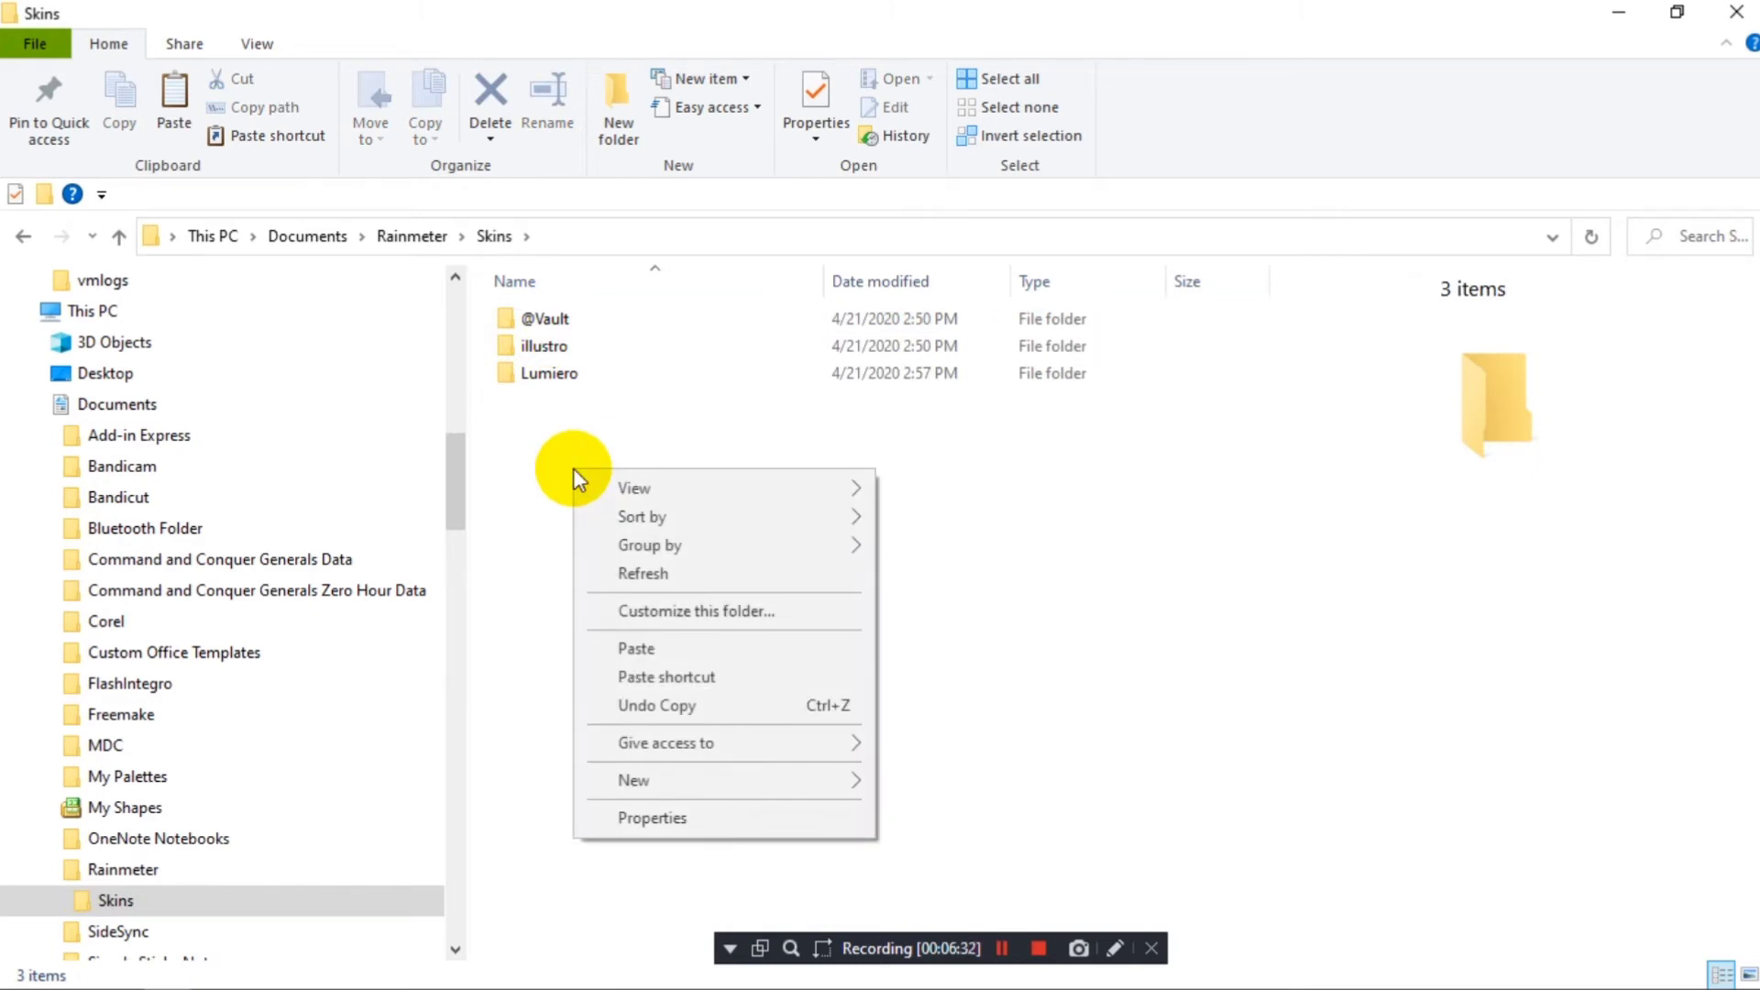
left_click(658, 653)
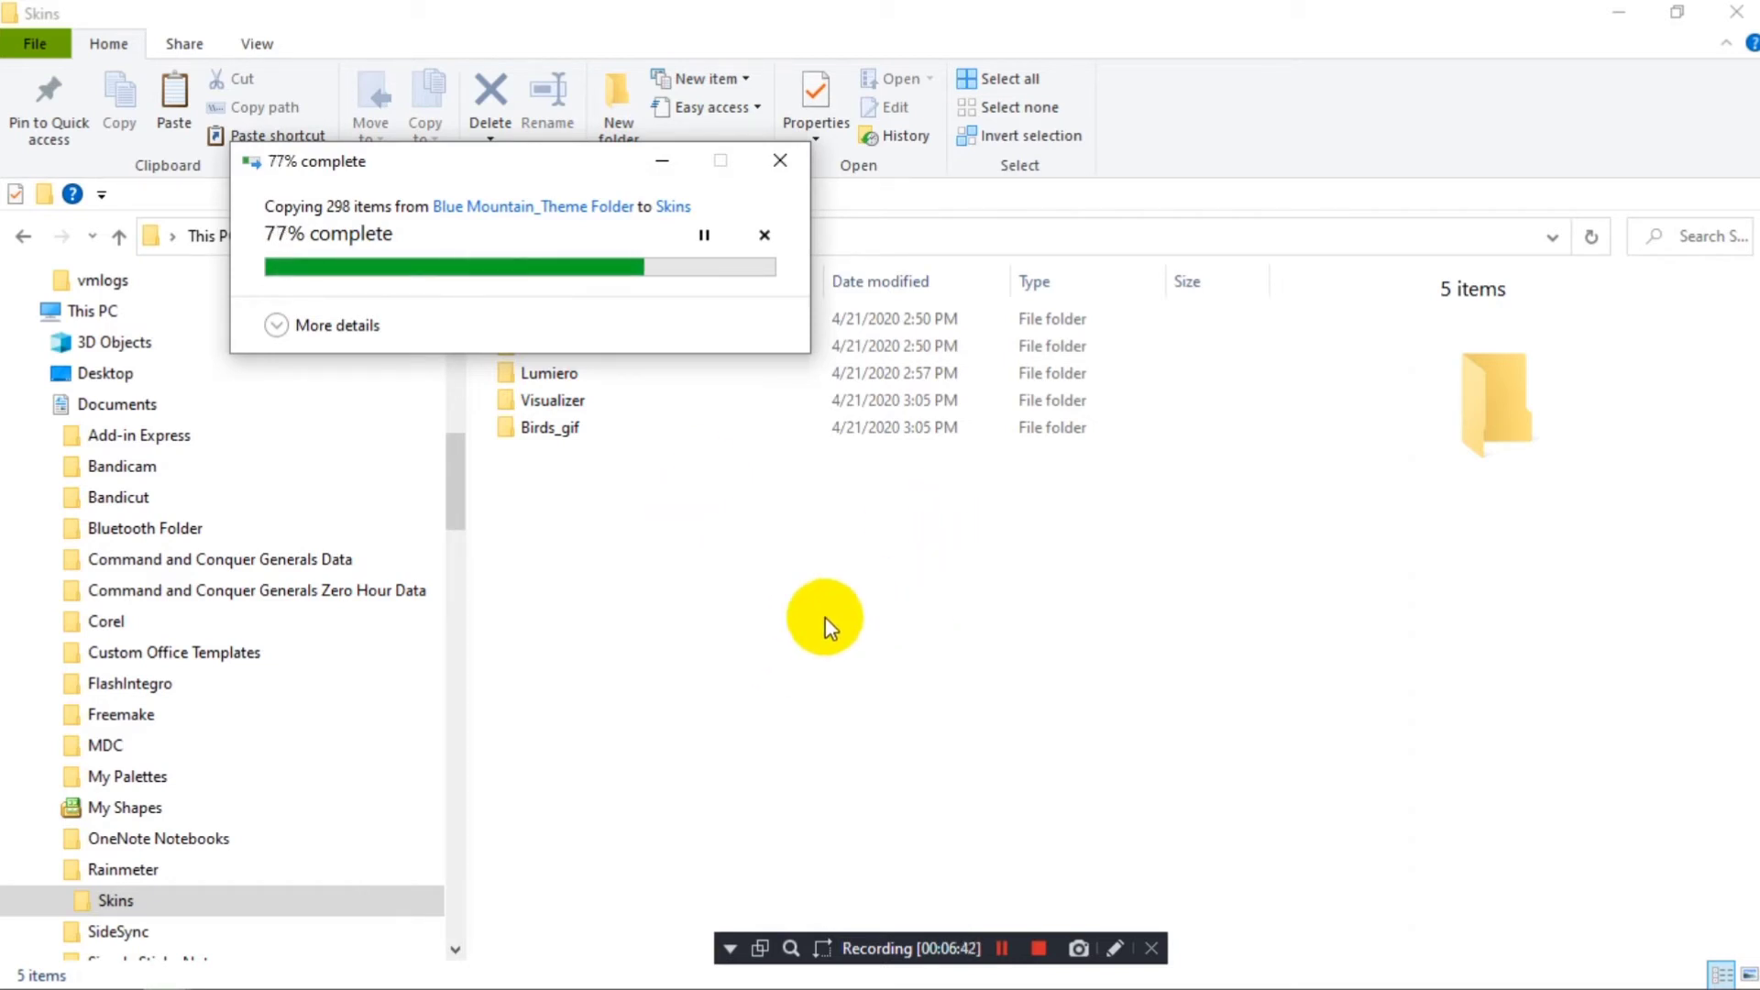
left_click(519, 310)
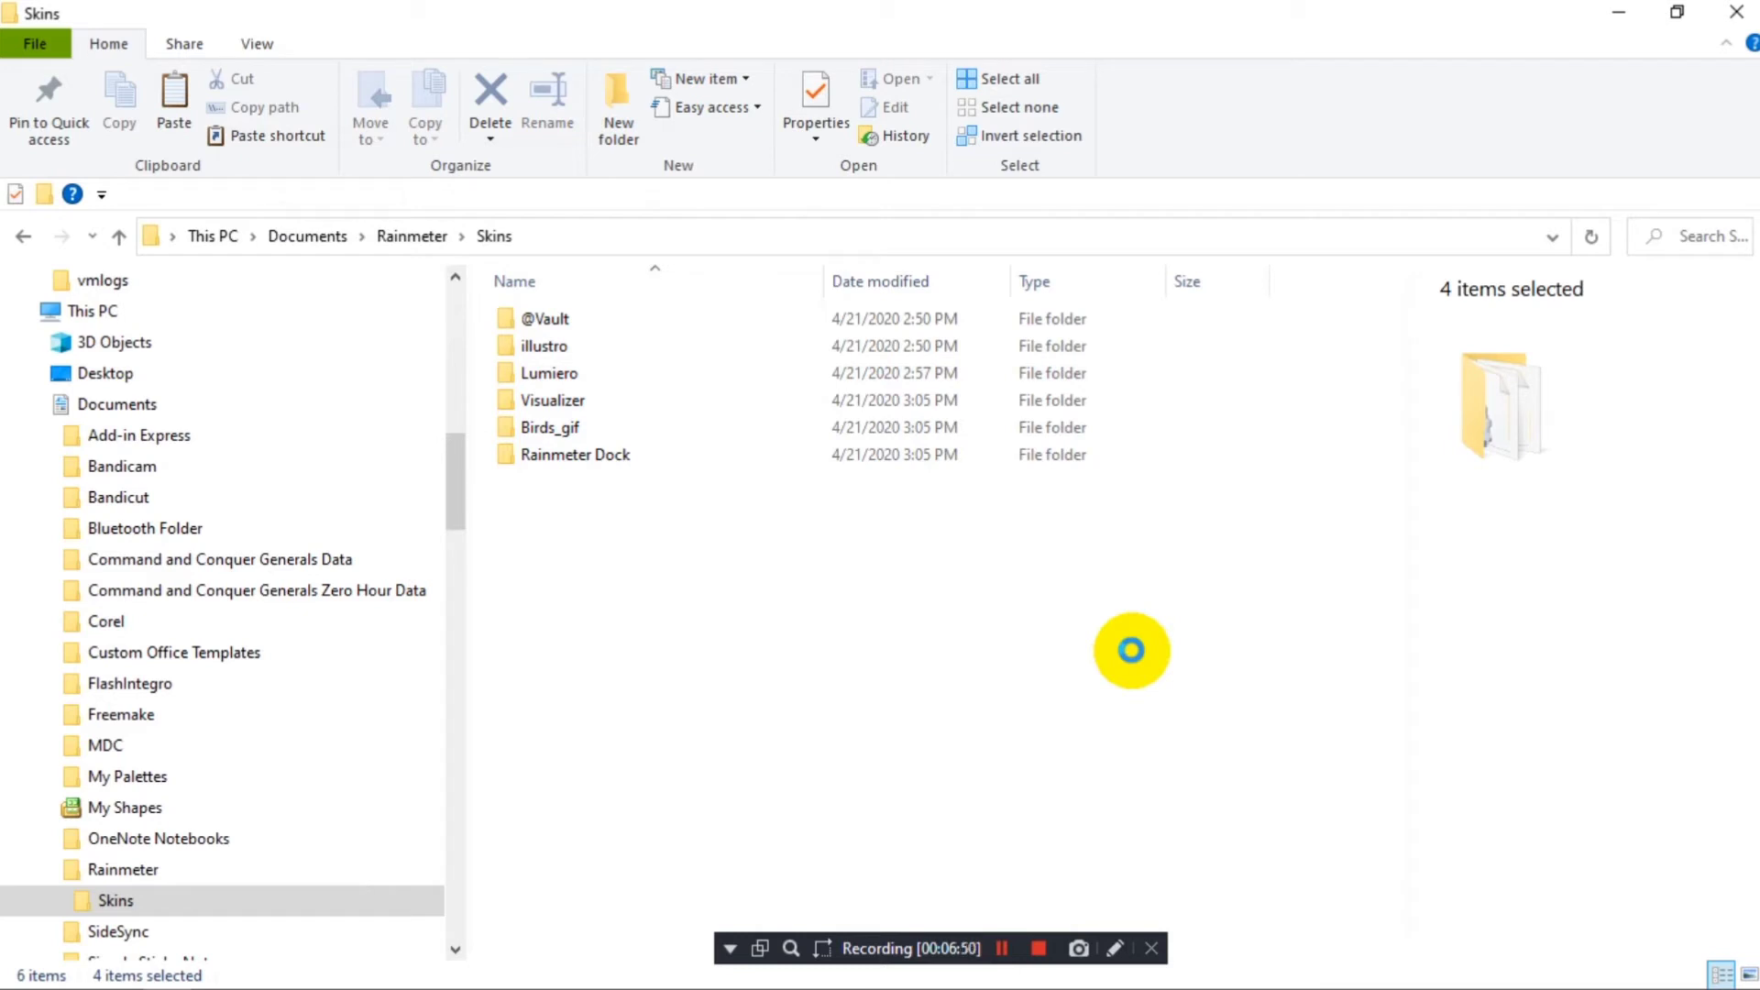
- Bring up the Manage Rainmeter window and refresh all skins to load the newly added theme folders
left_click(999, 953)
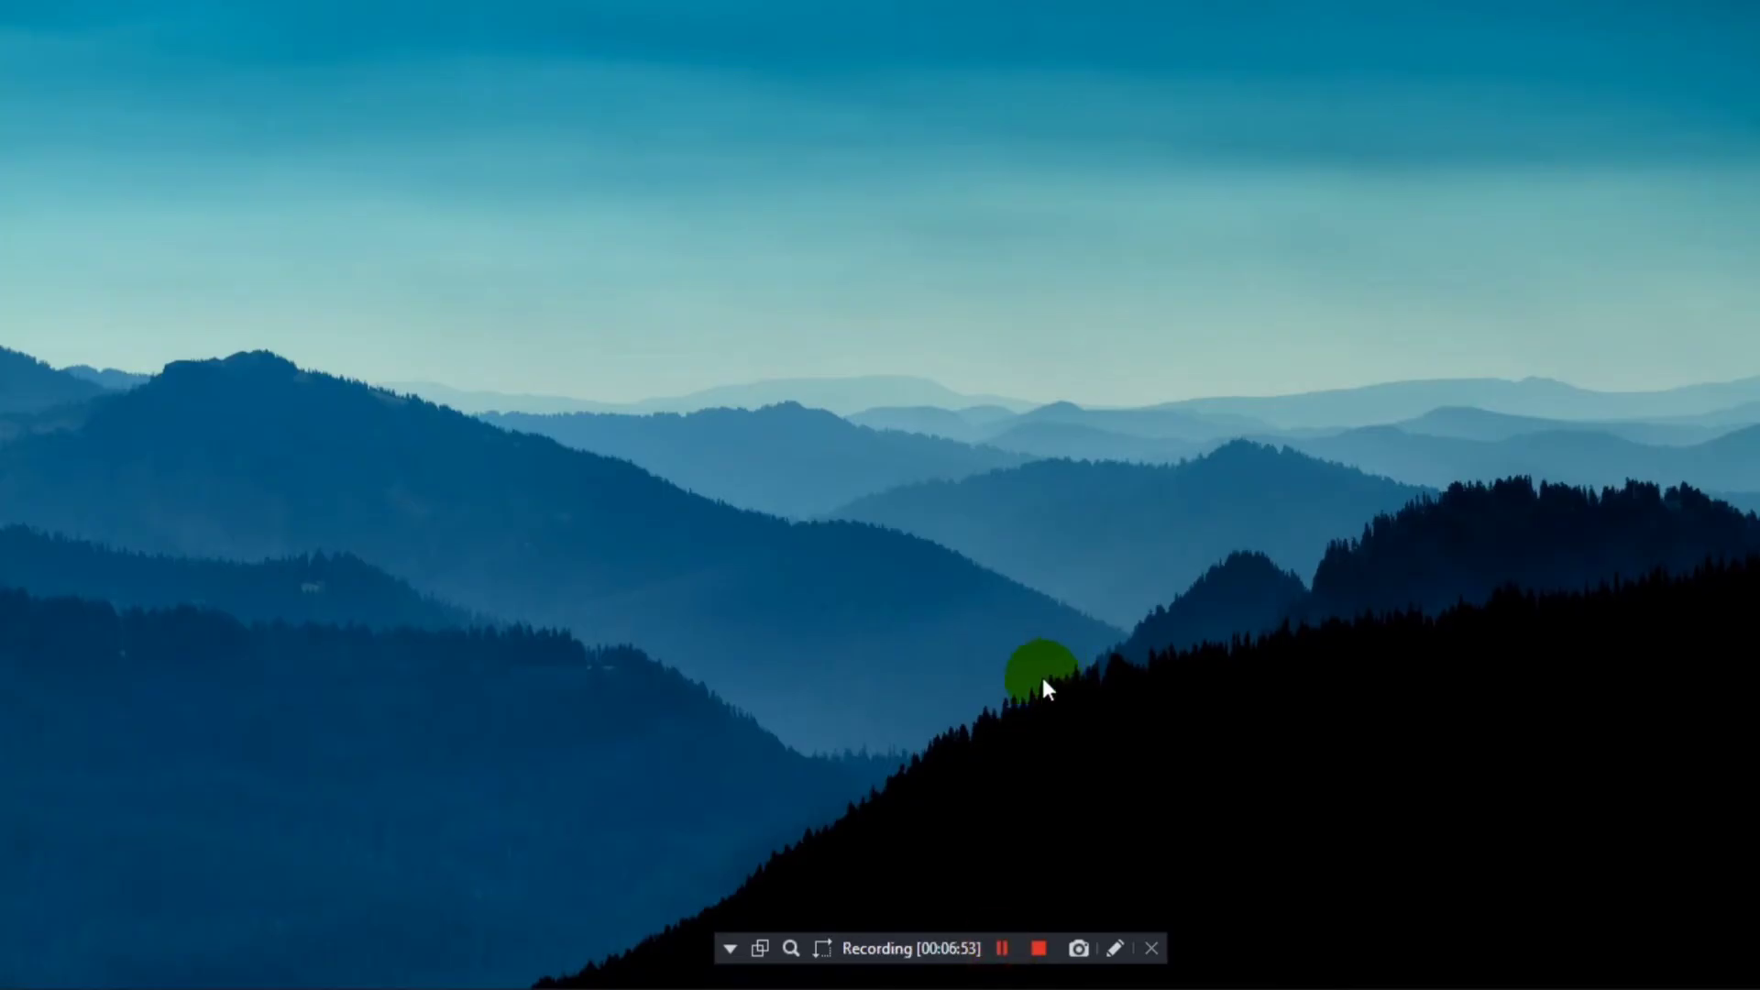
mouse_move(983, 988)
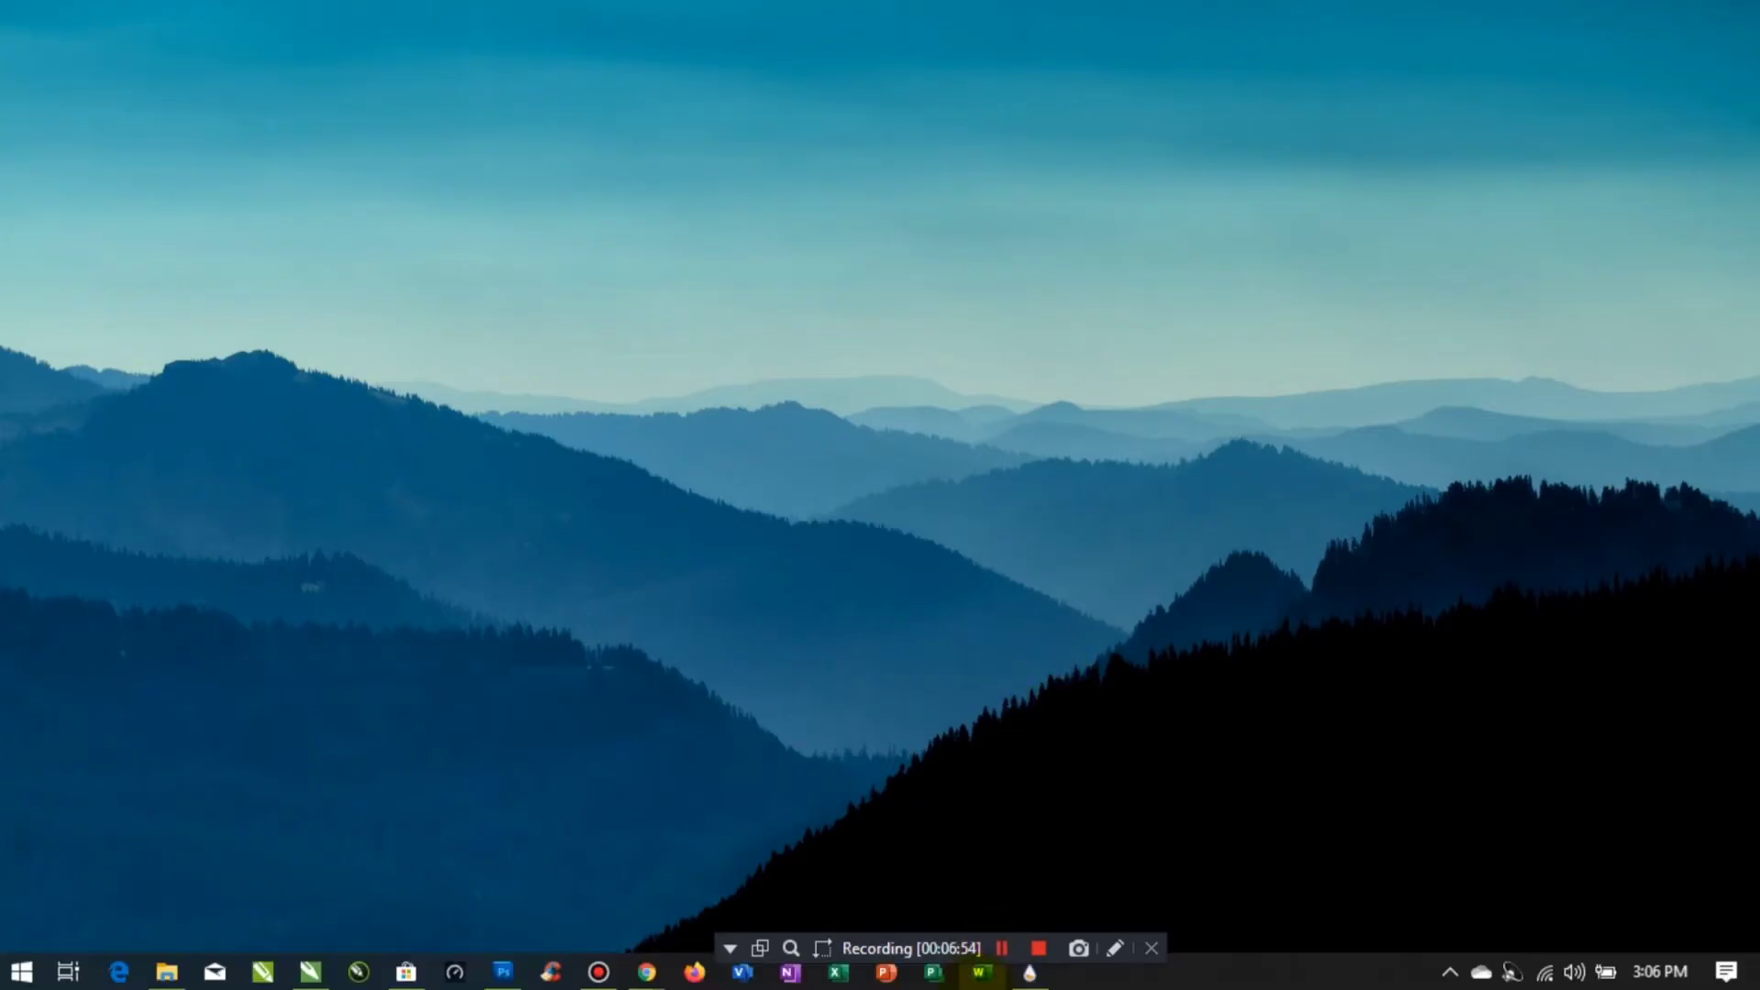
left_click(1027, 971)
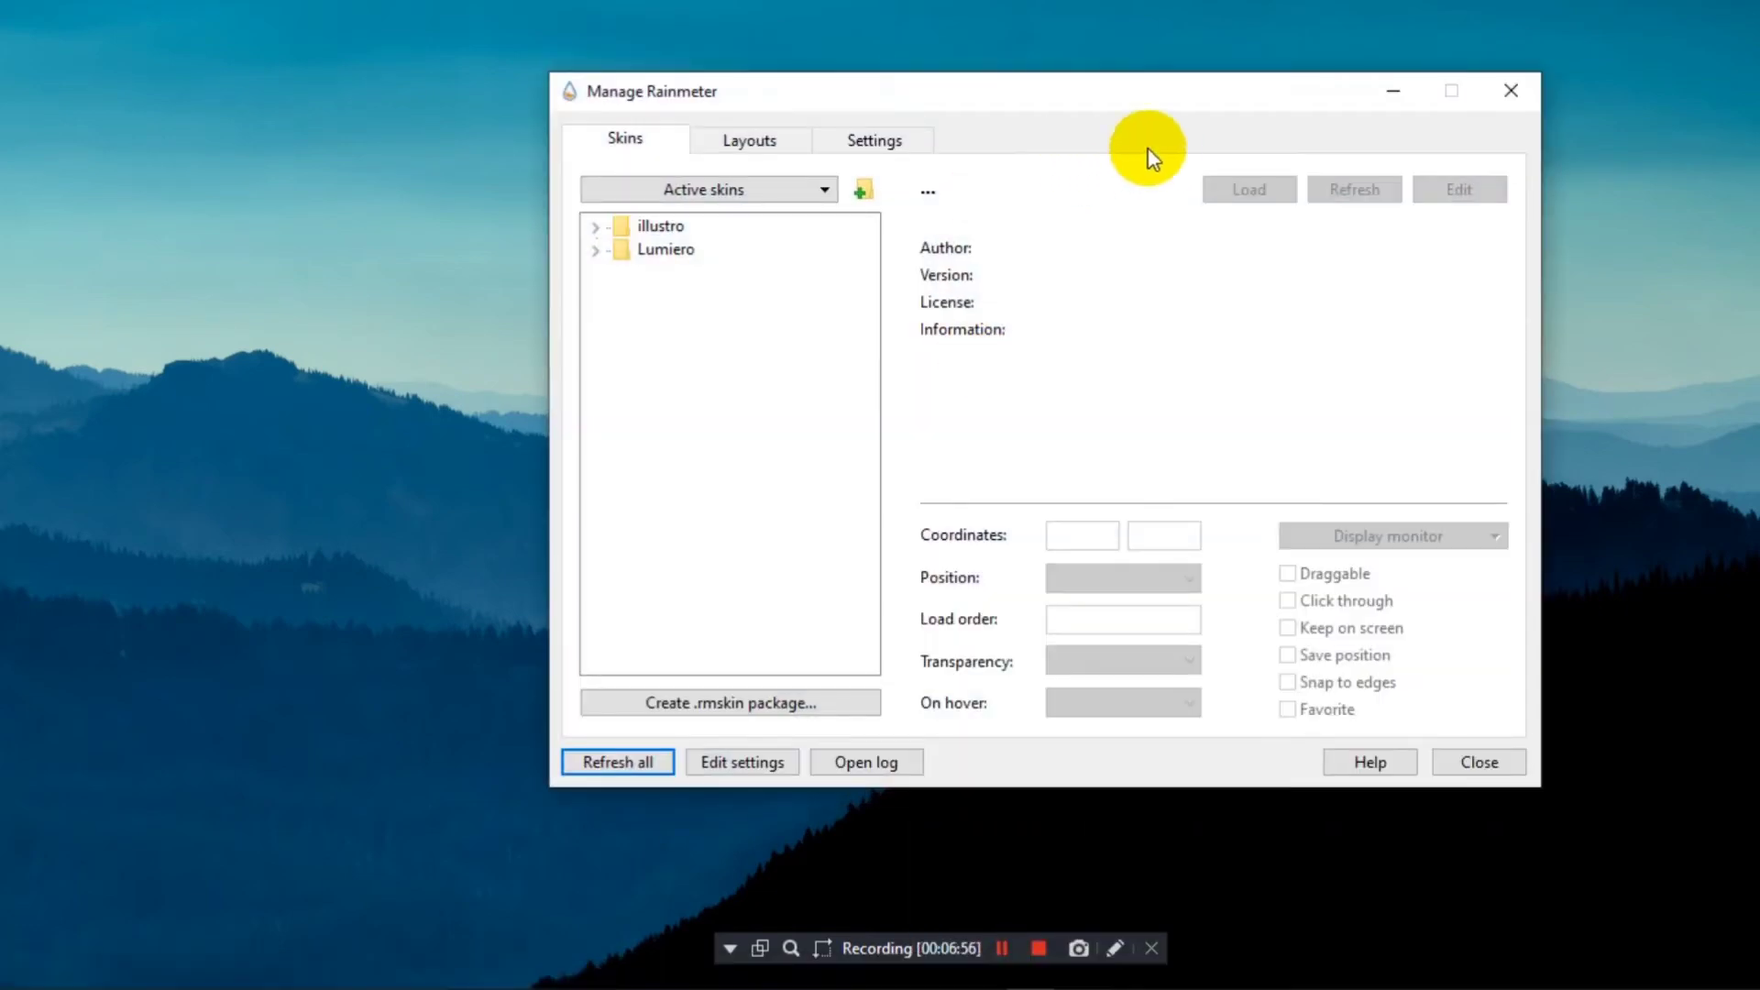
left_click(598, 765)
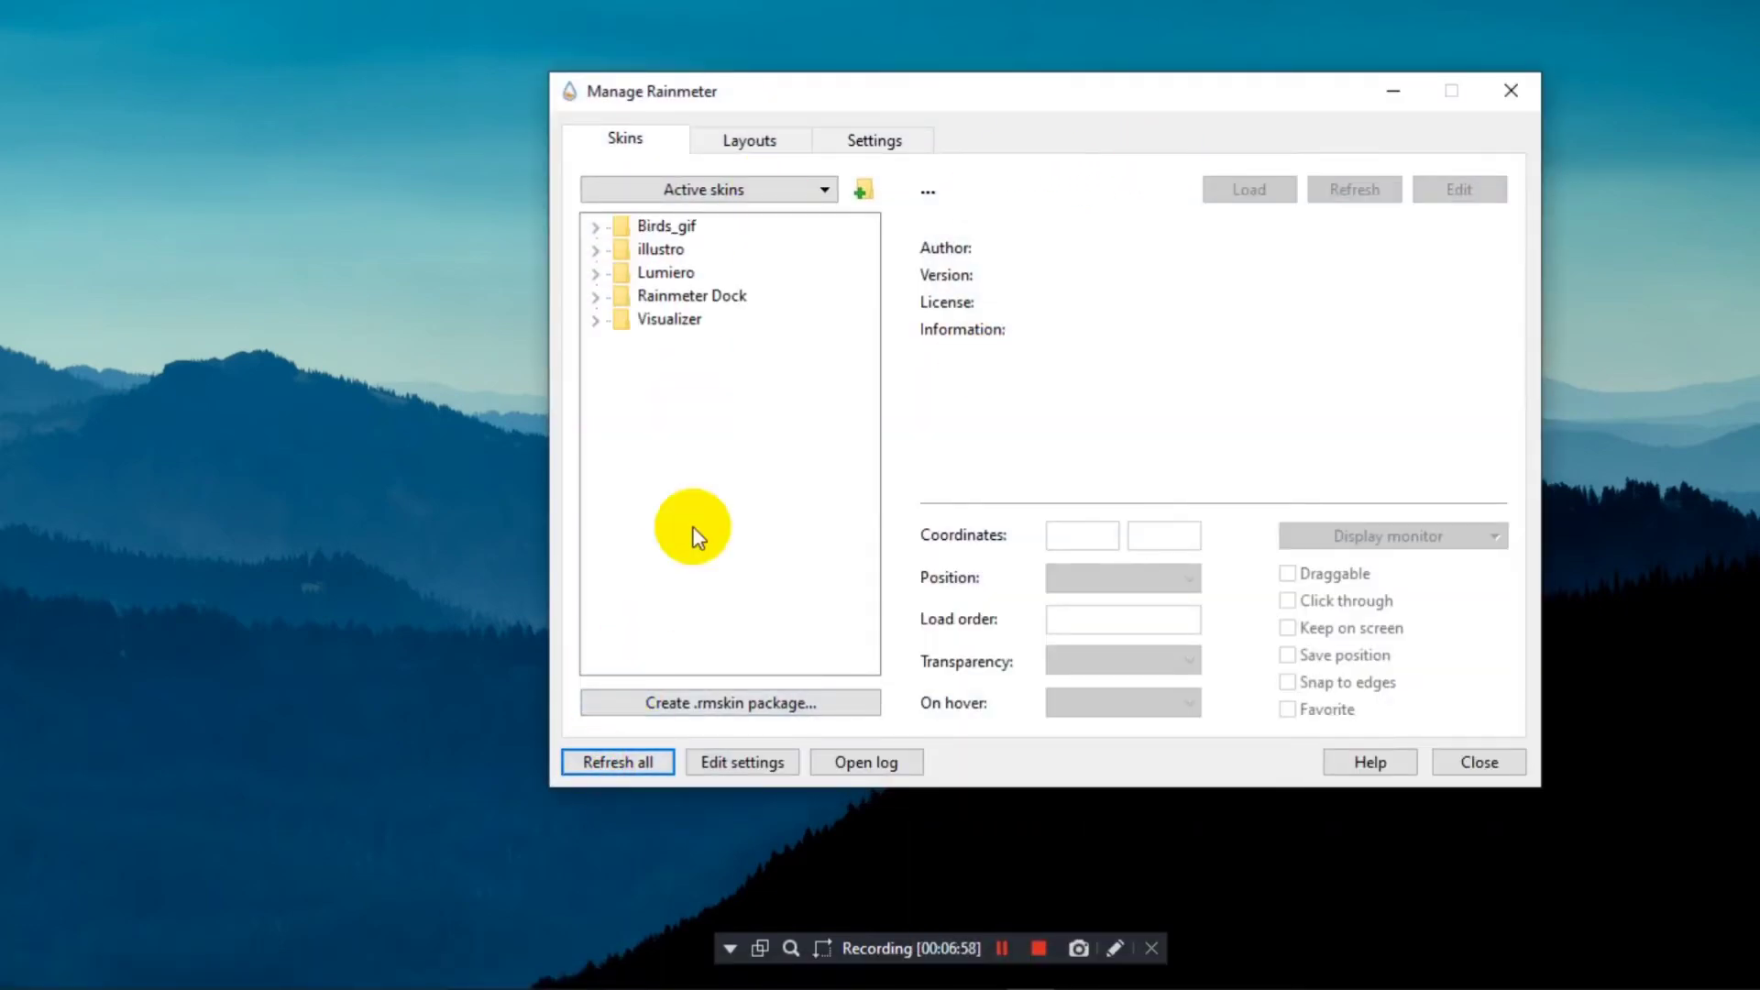
- Load the Date.ini skin from Lumiero's Date folder and set its position to On desktop
left_click(602, 274)
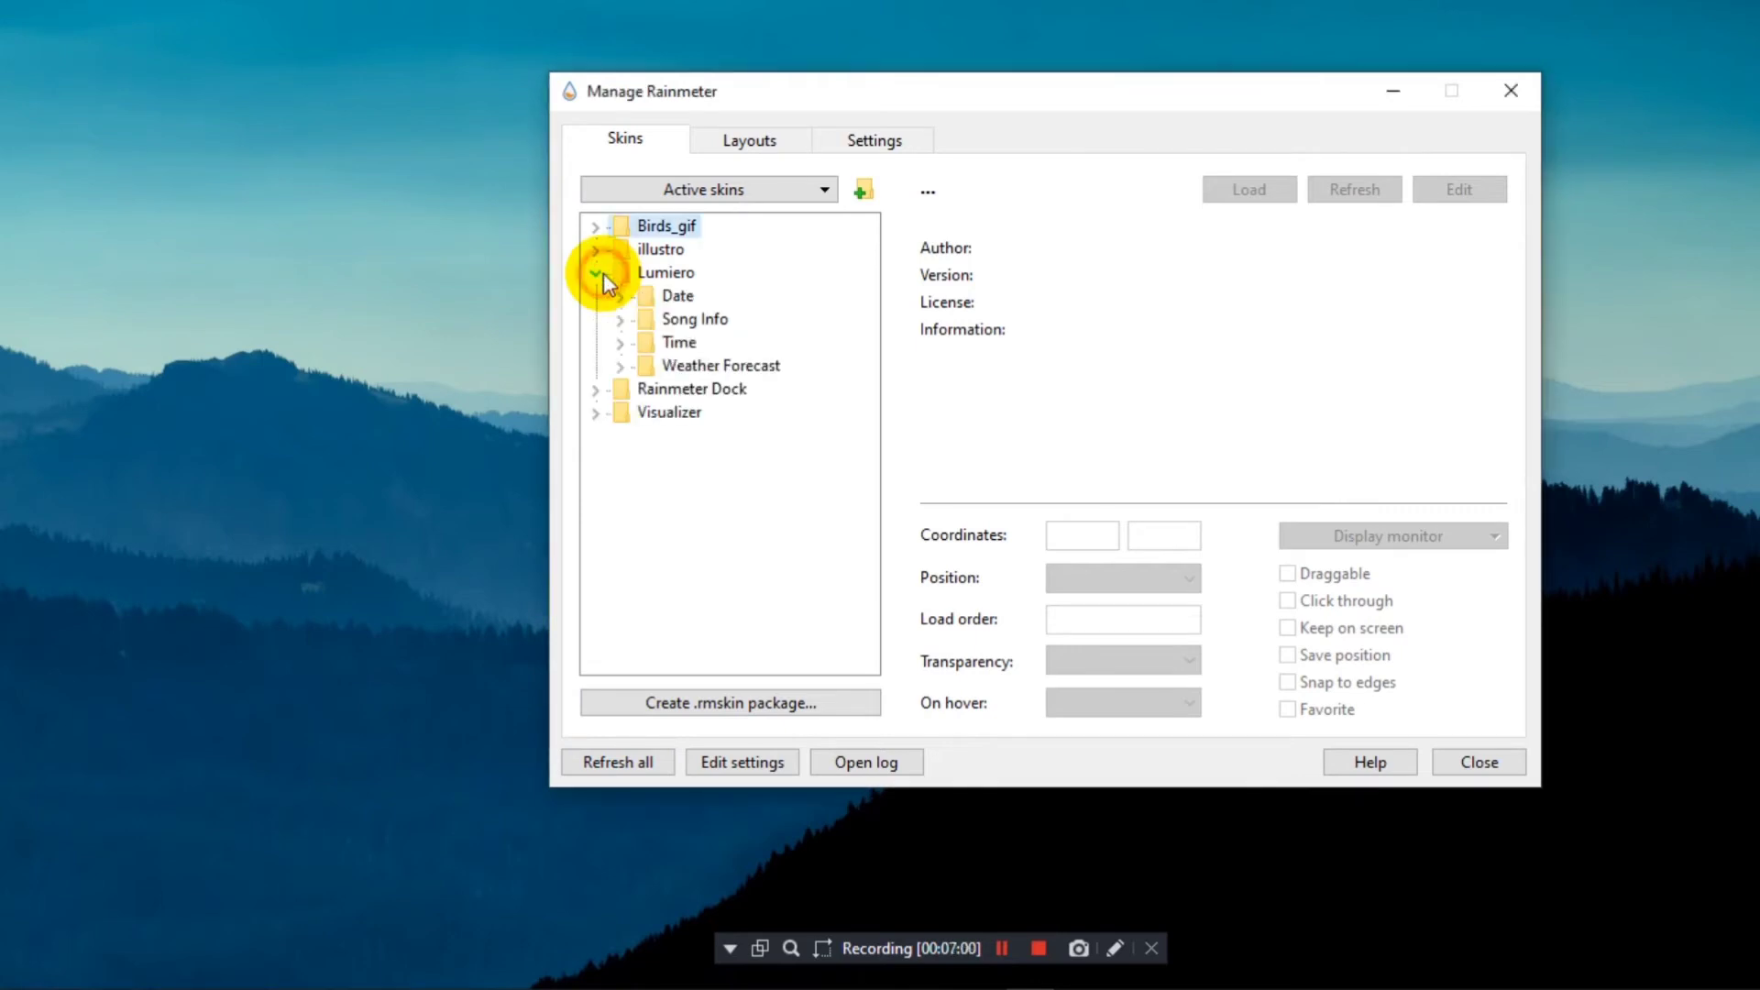
left_click(620, 296)
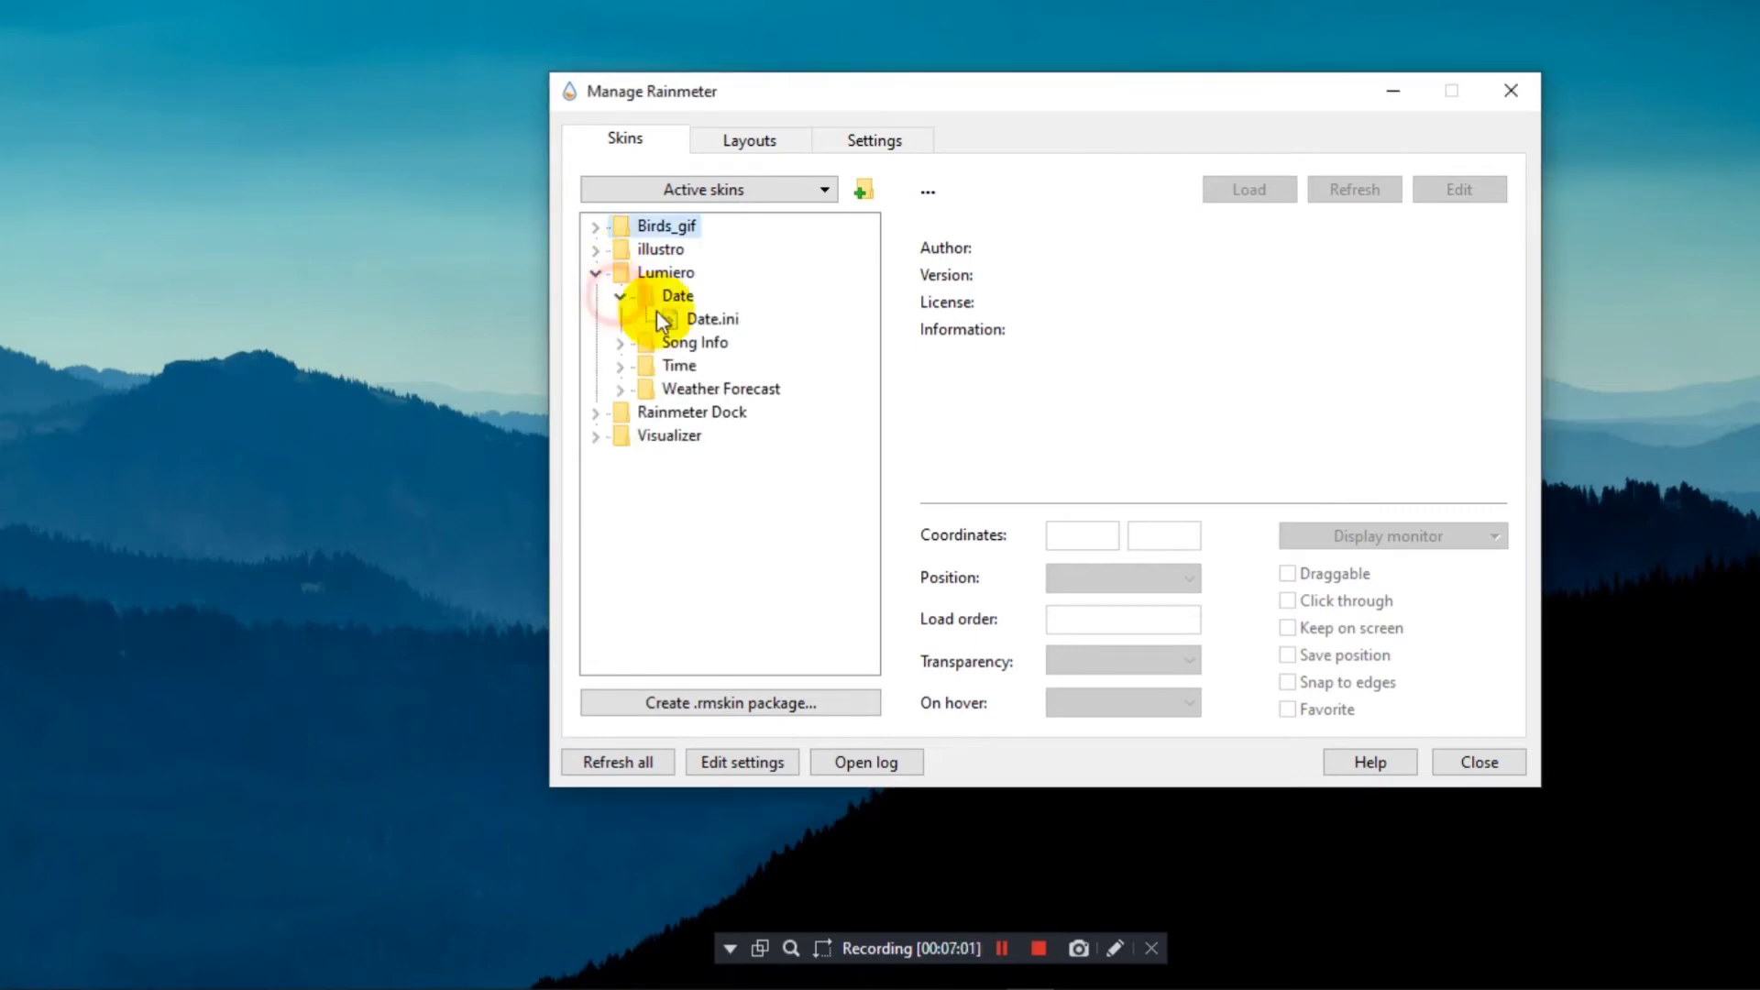
left_click(729, 321)
left_click(1230, 195)
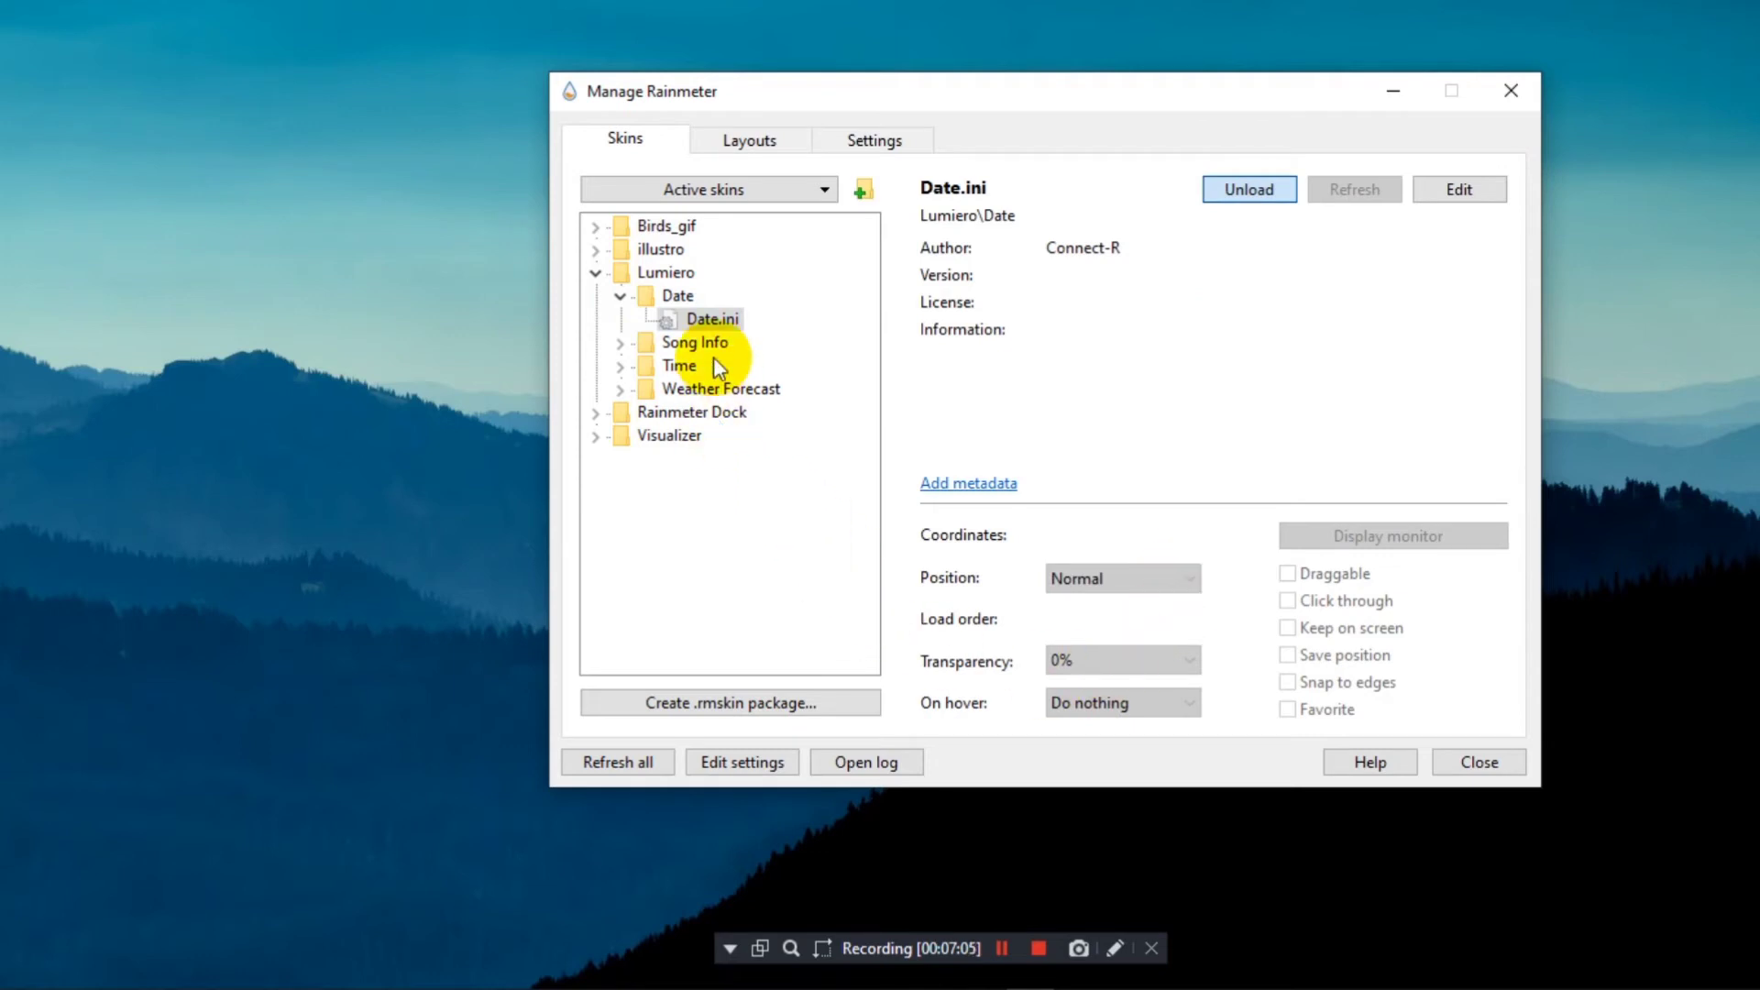
left_click(1123, 578)
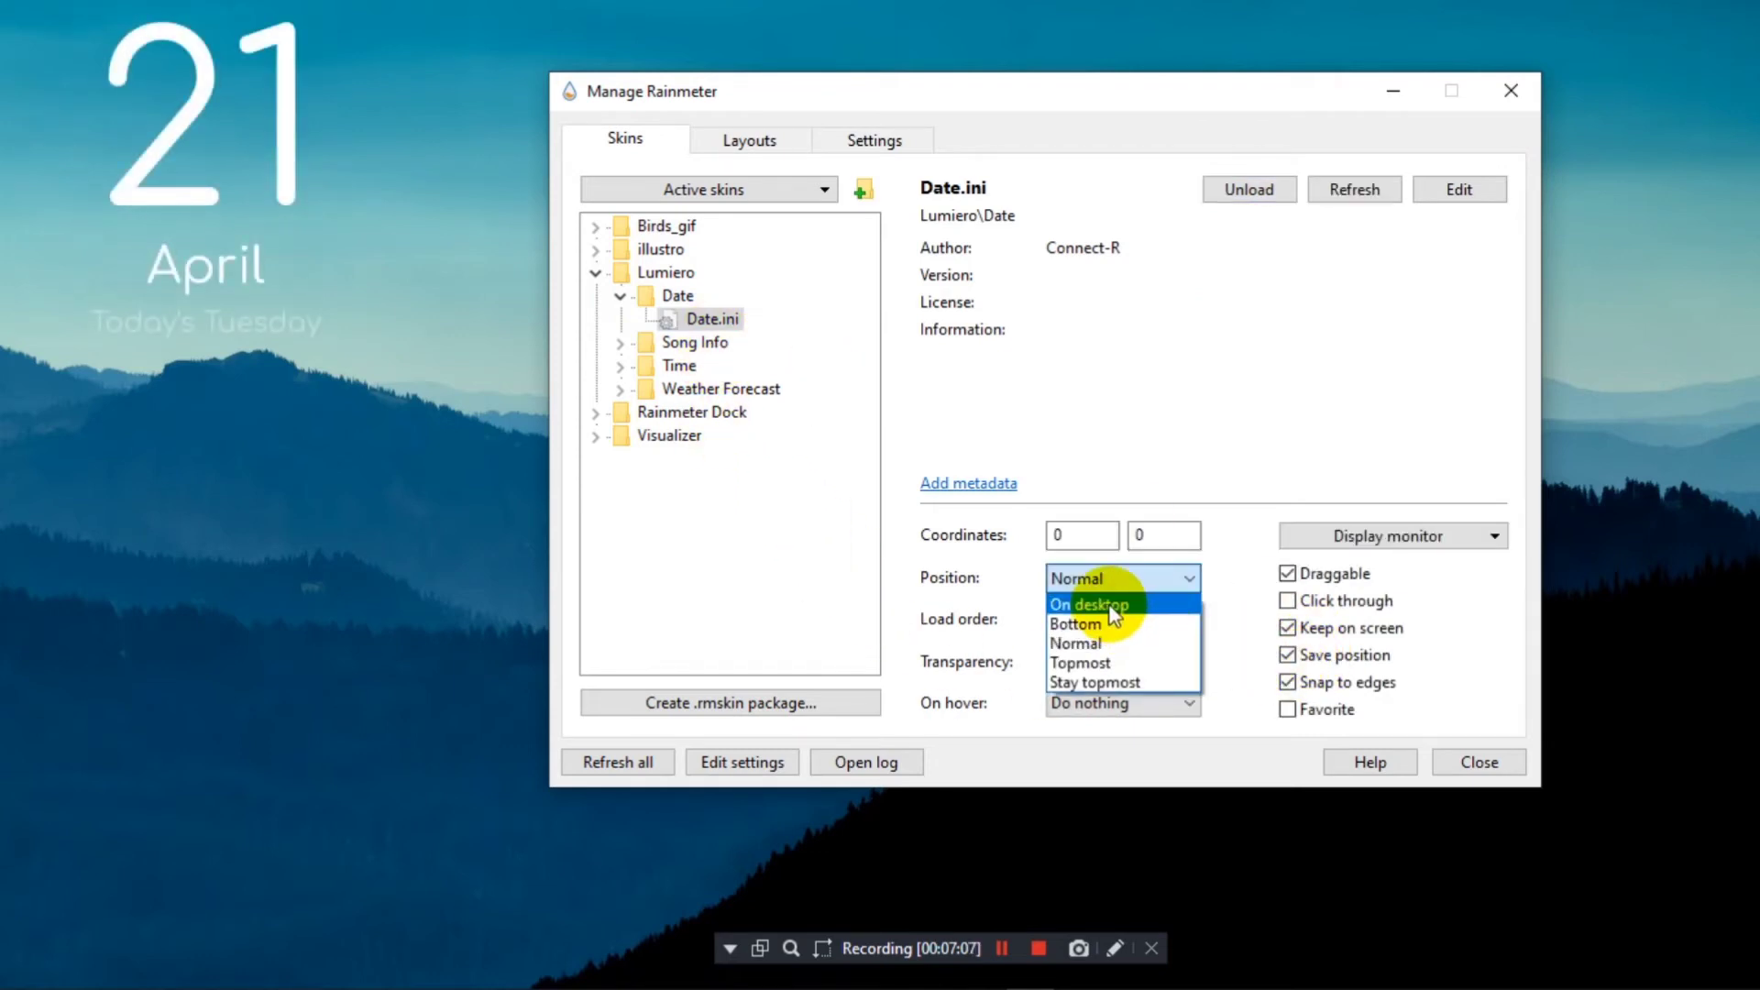
left_click(1112, 608)
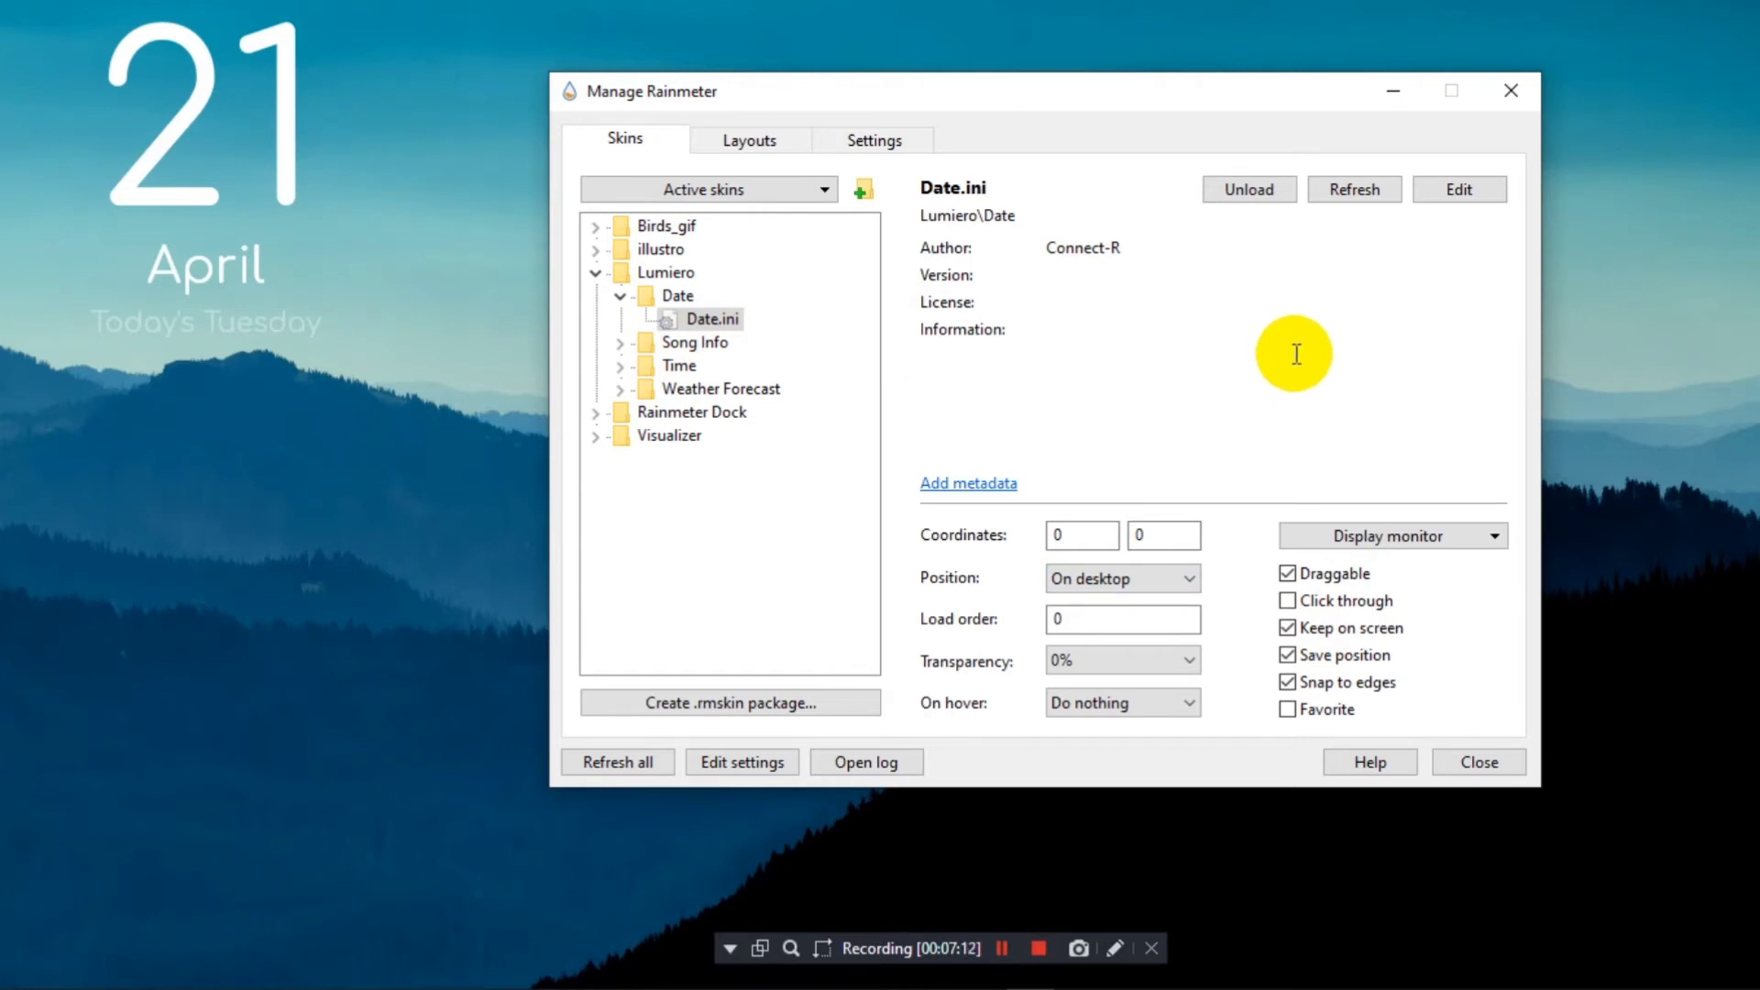
left_click(1002, 948)
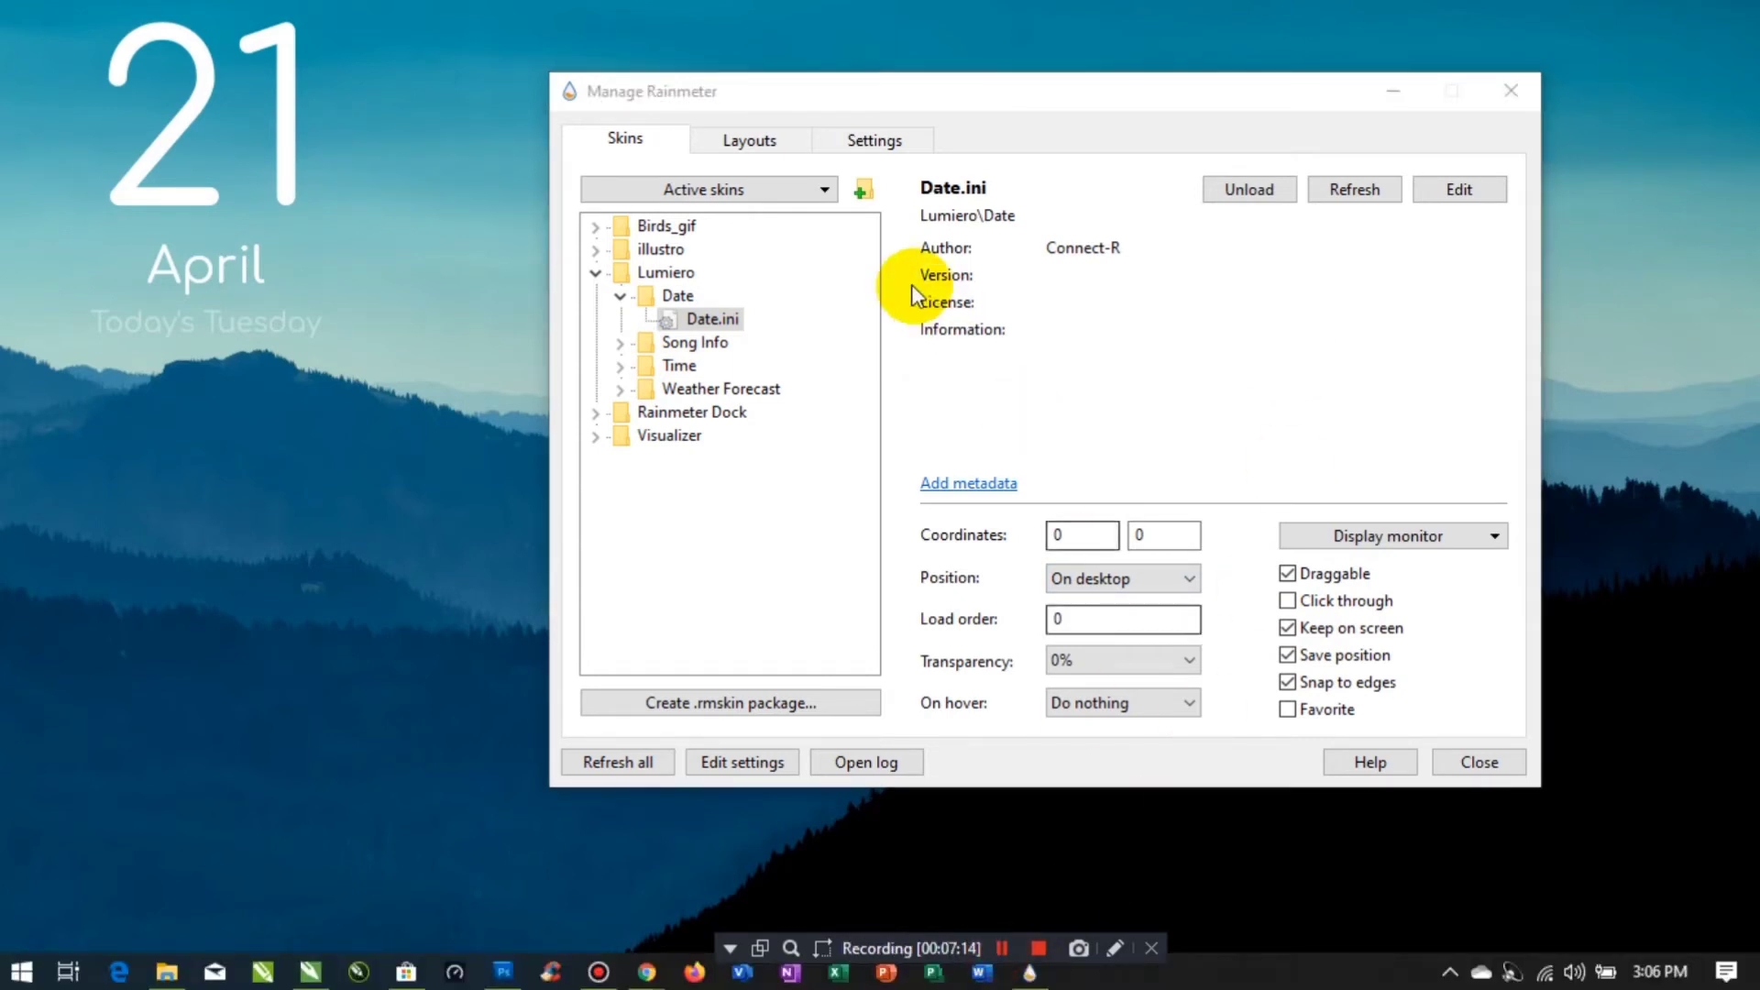
- Load the Time.ini skin from Lumiero's Time folder and set its position to On desktop
left_click(620, 368)
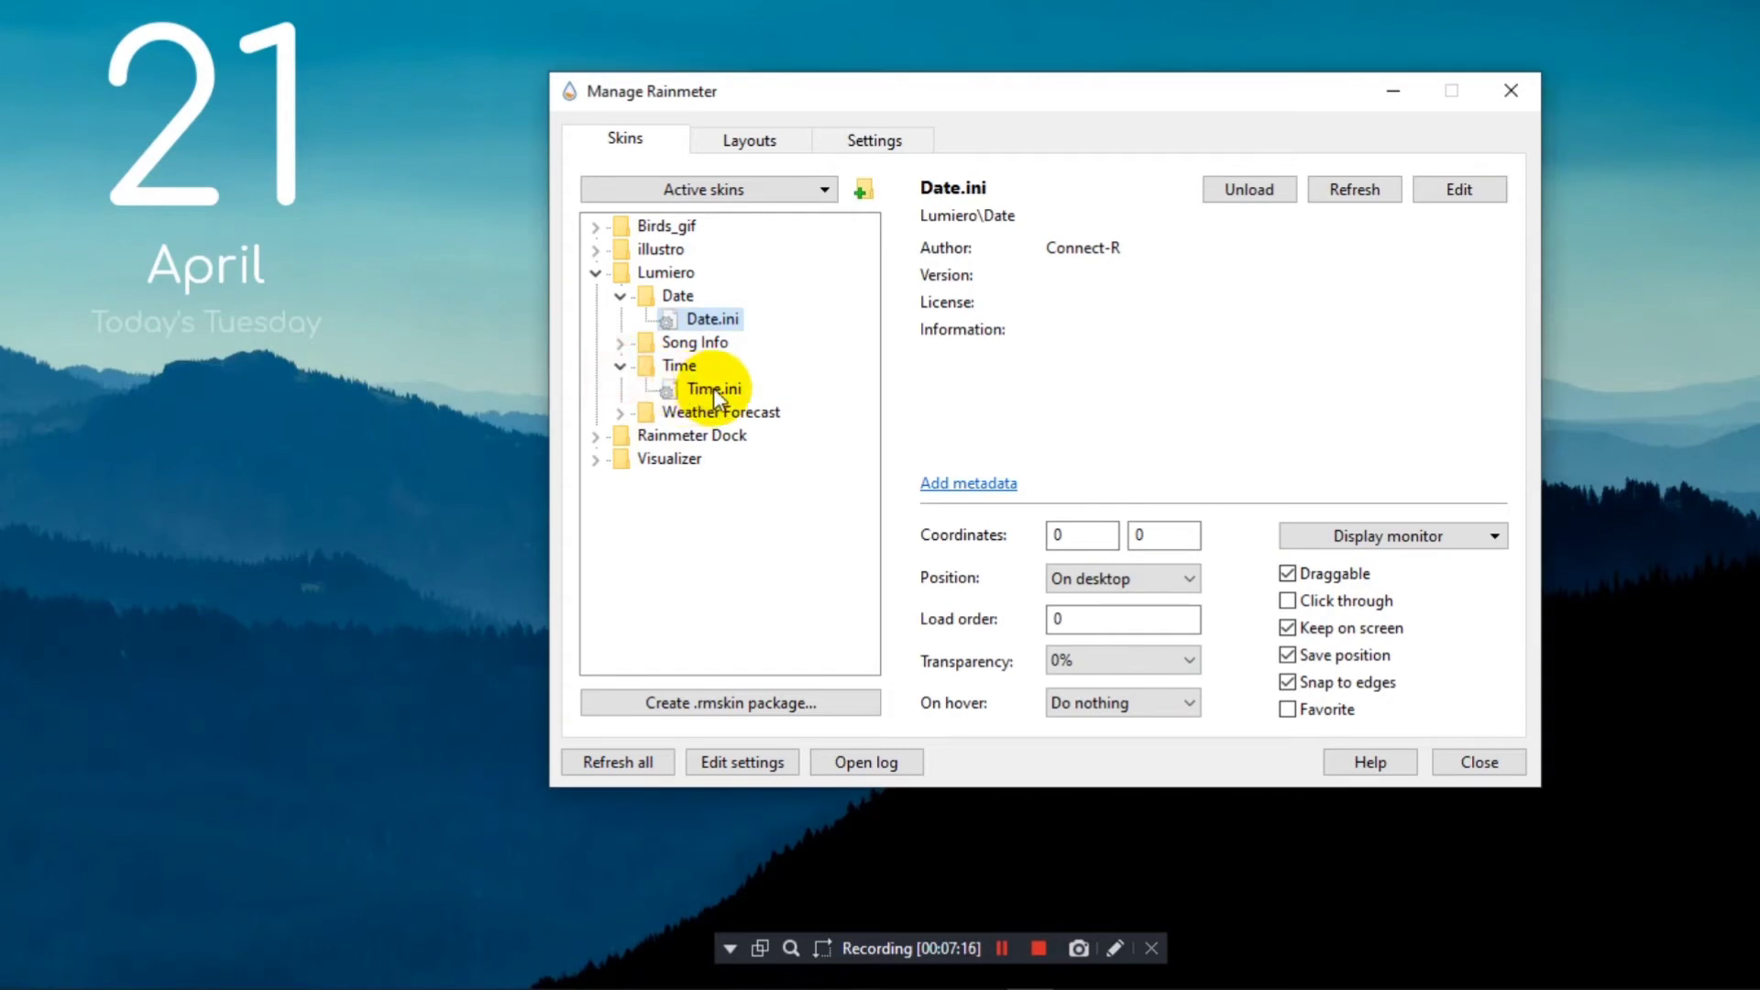
left_click(714, 389)
left_click(1237, 193)
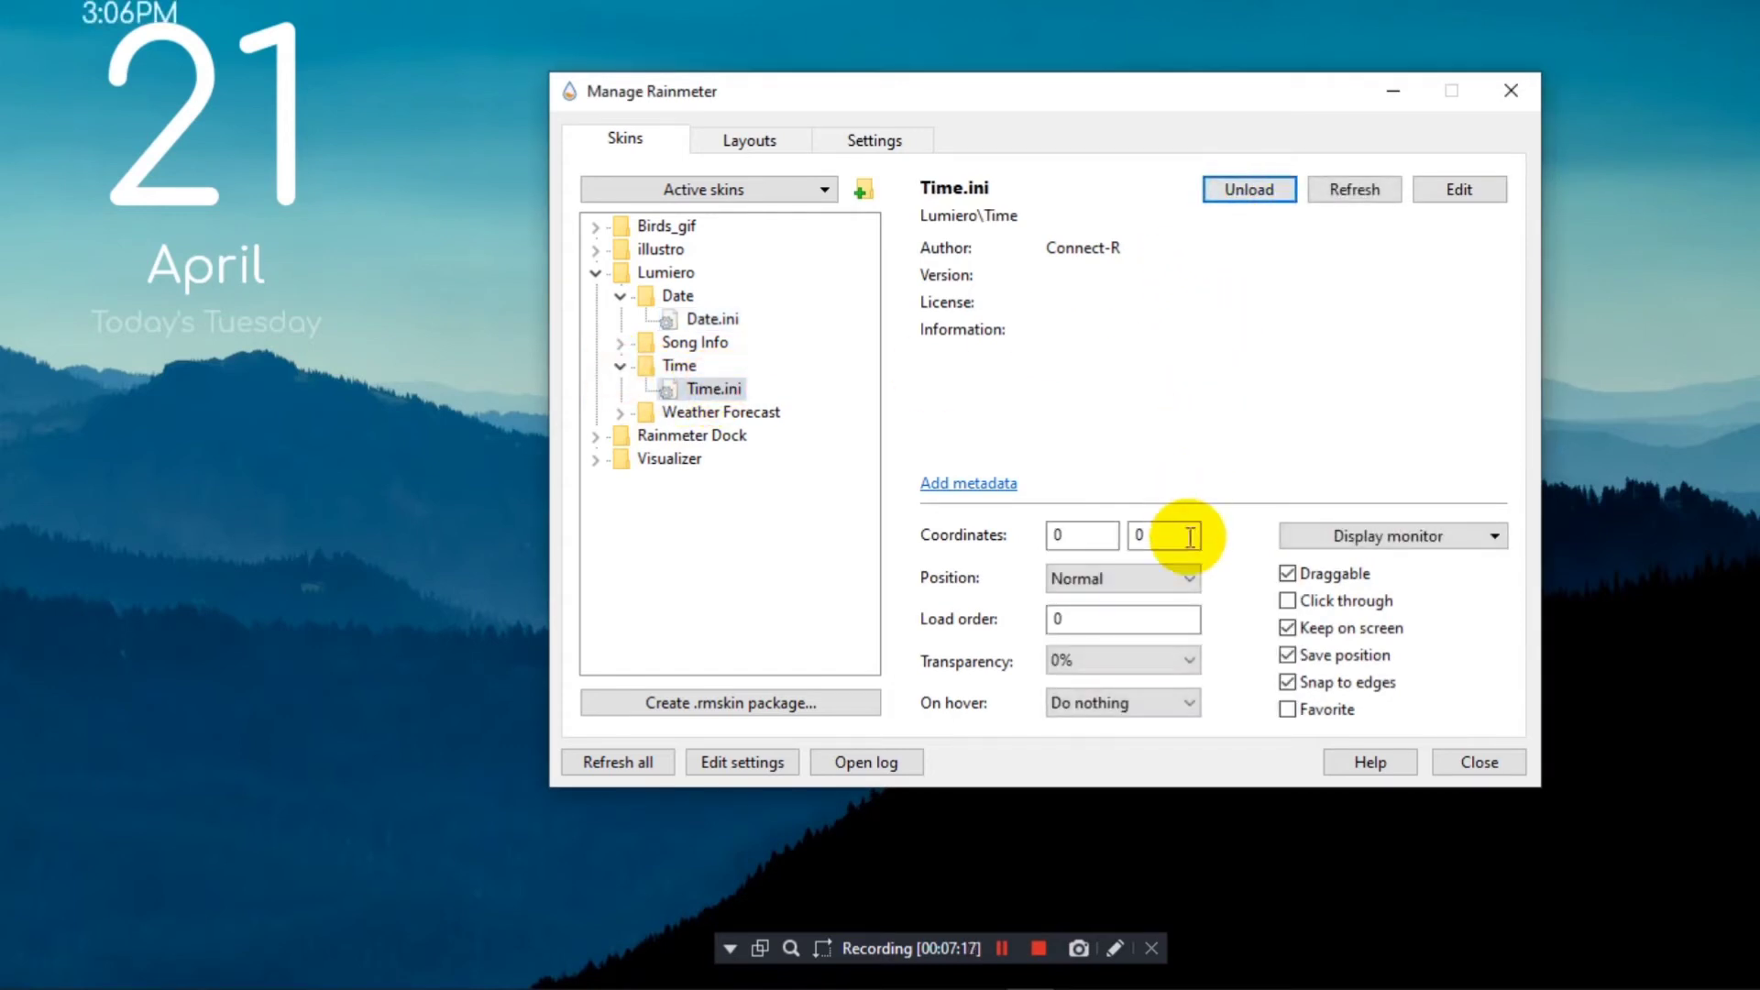
left_click(1191, 579)
left_click(1165, 608)
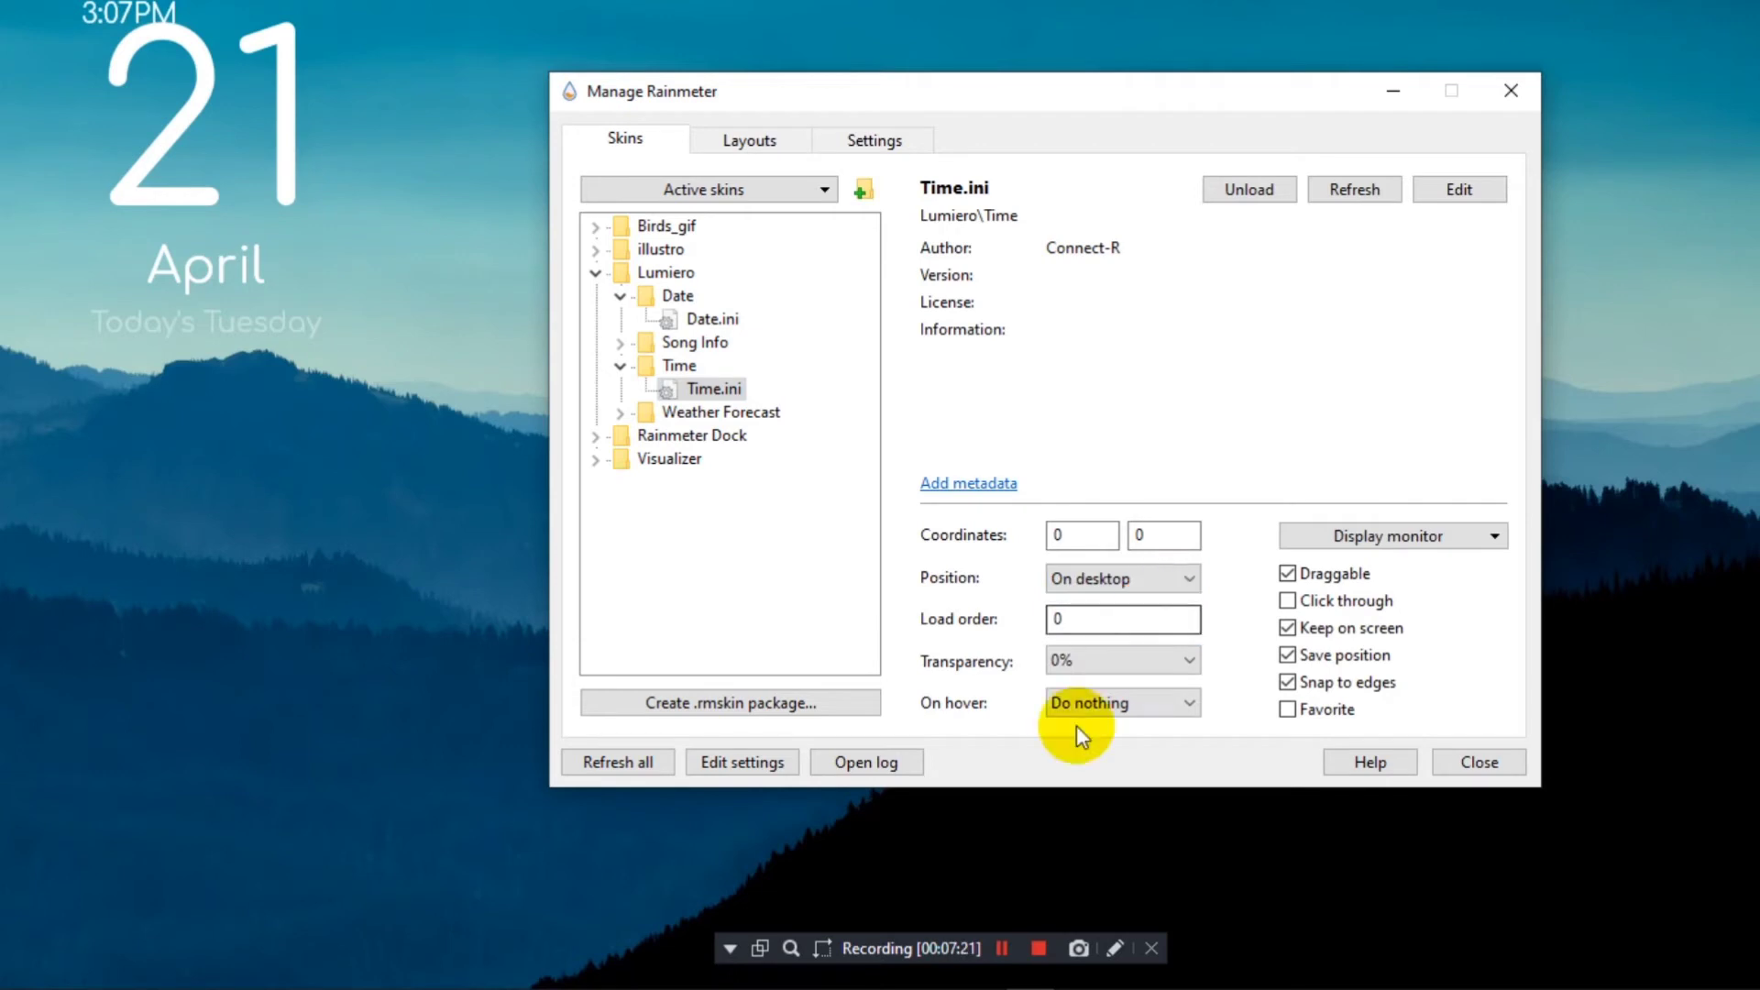
left_click(1009, 946)
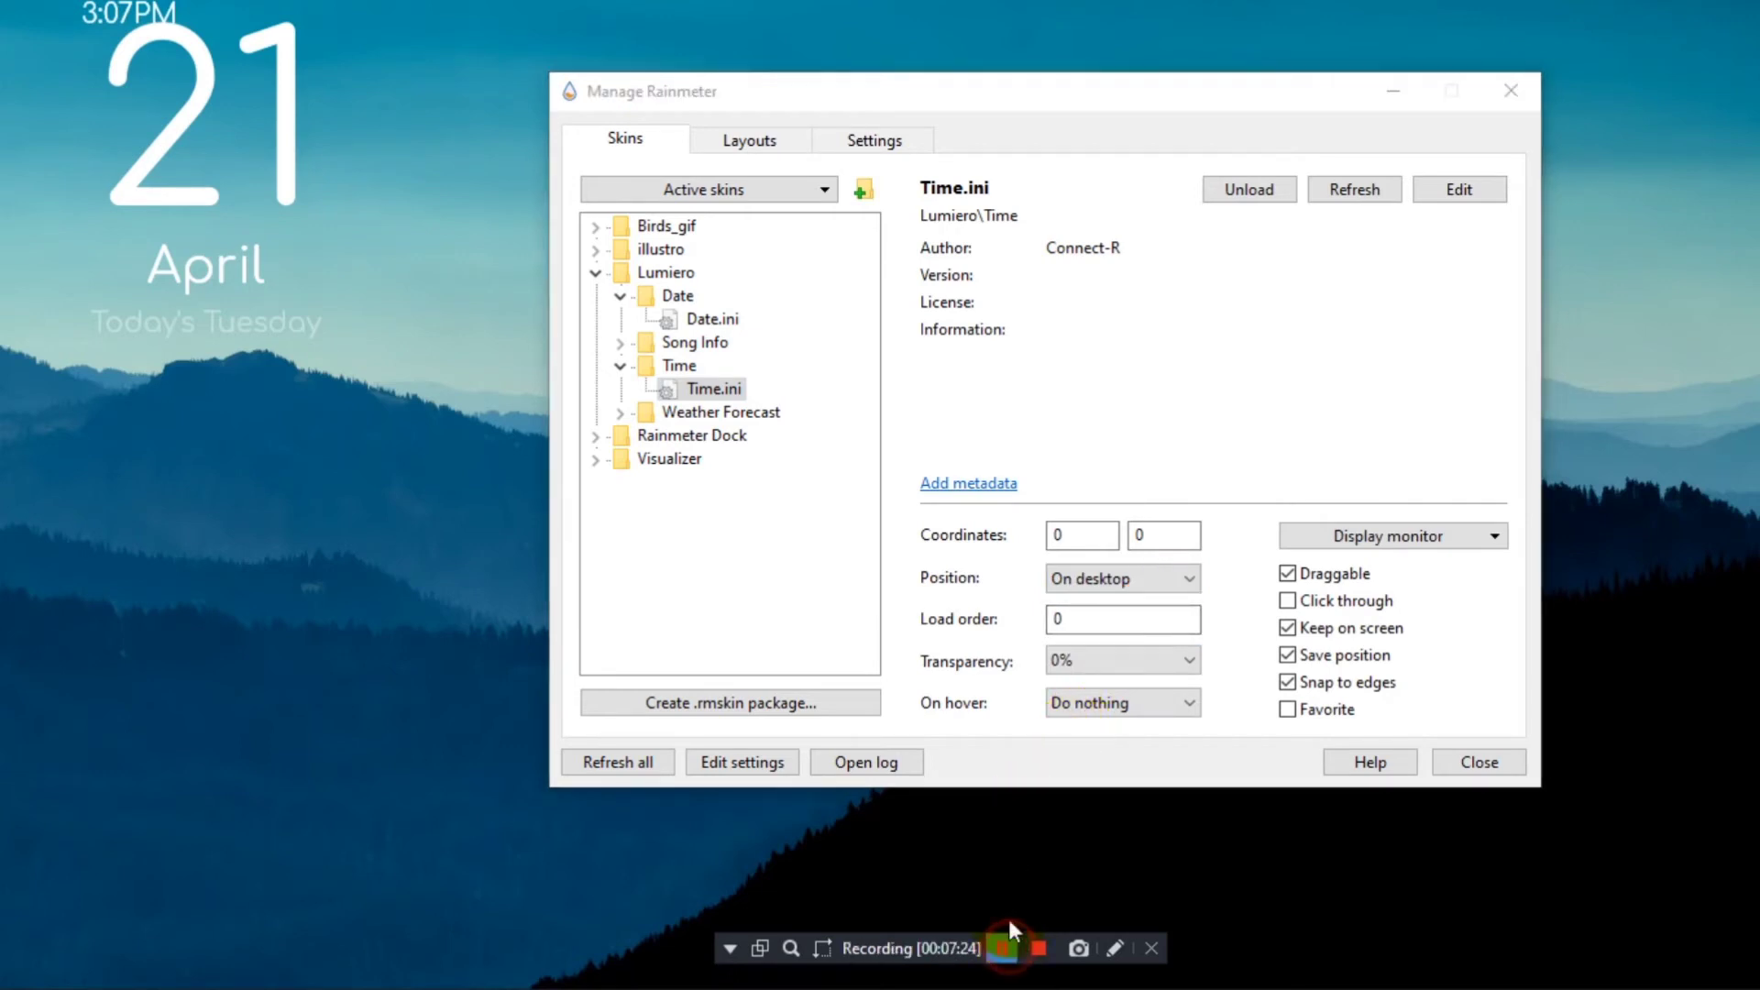
- Load the Weather Forecast.ini skin from the Lumiero folder and set its position to On desktop
left_click(623, 418)
left_click(797, 436)
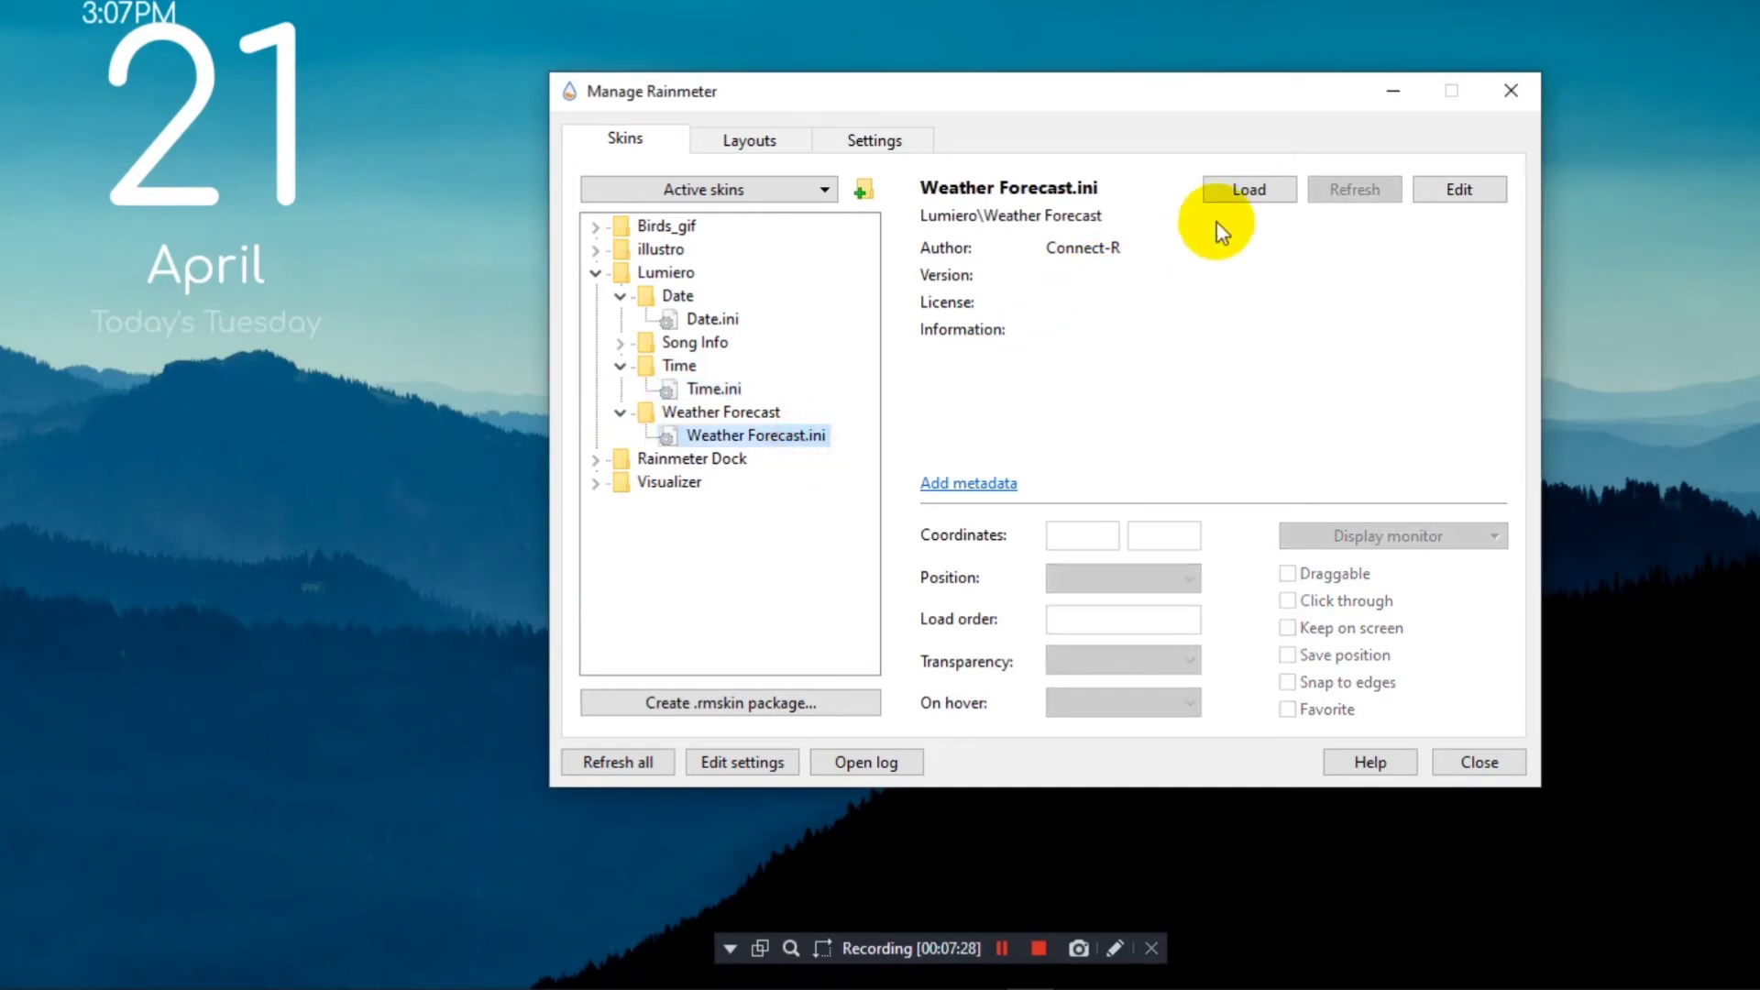
left_click(1237, 193)
left_click(1189, 578)
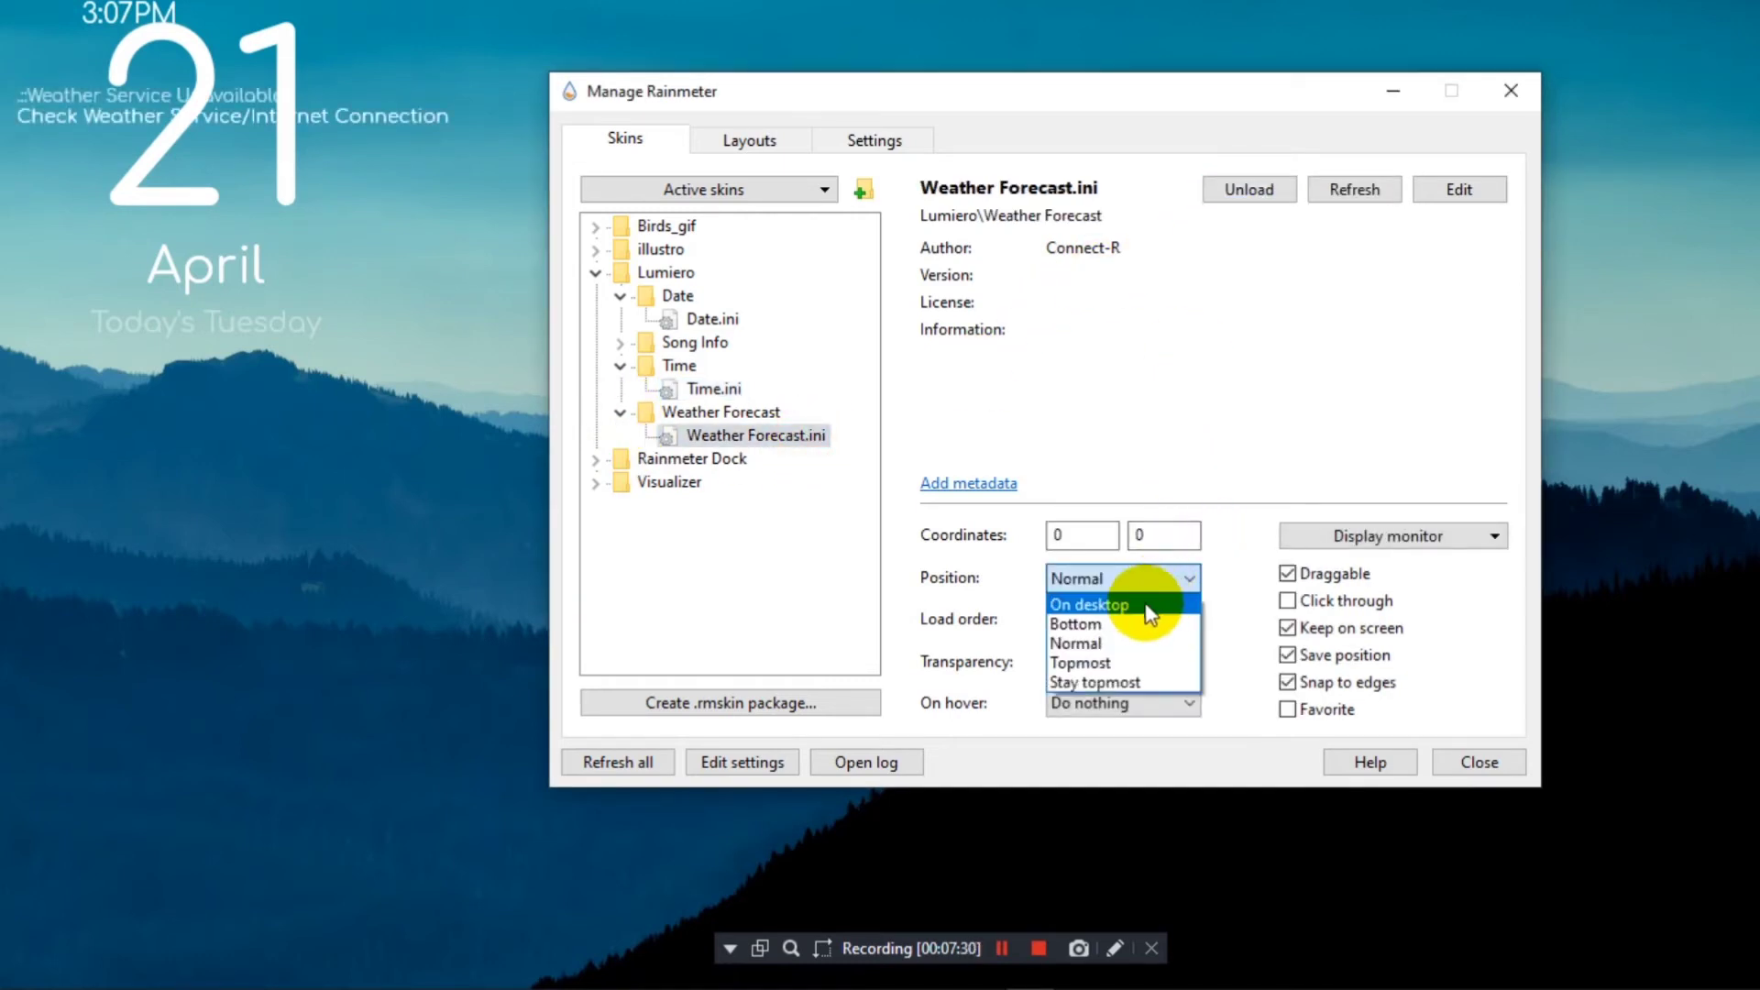
left_click(1149, 607)
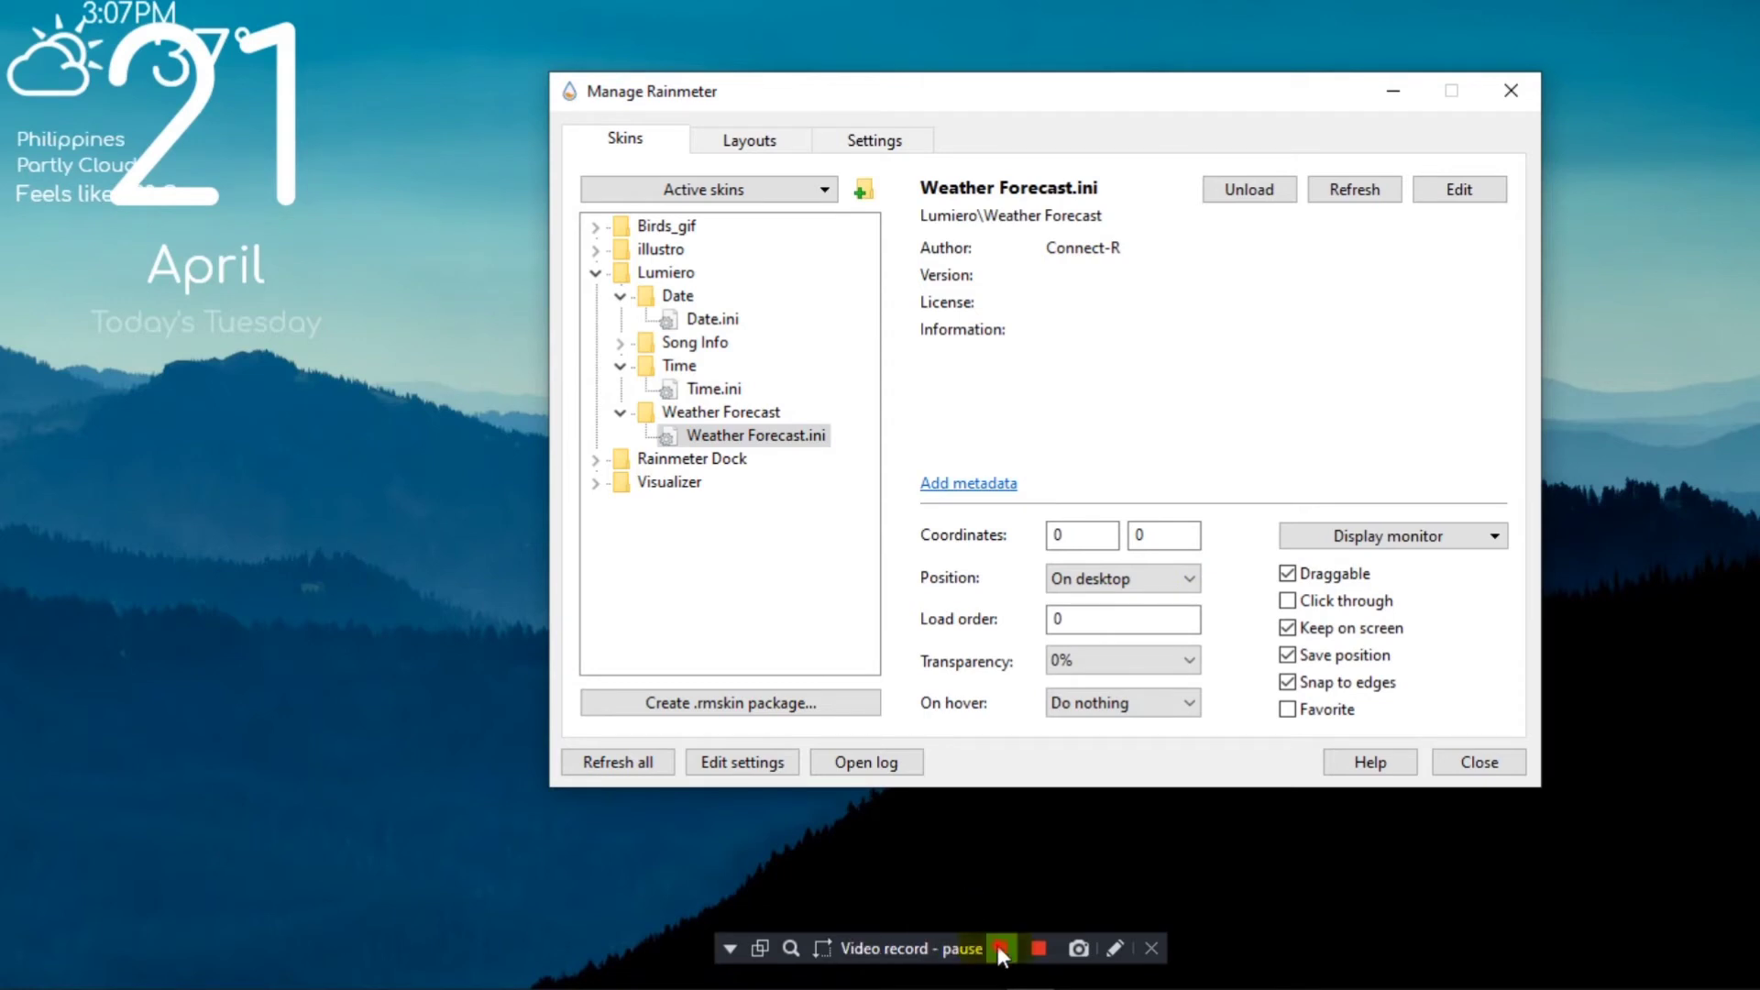
left_click(1001, 948)
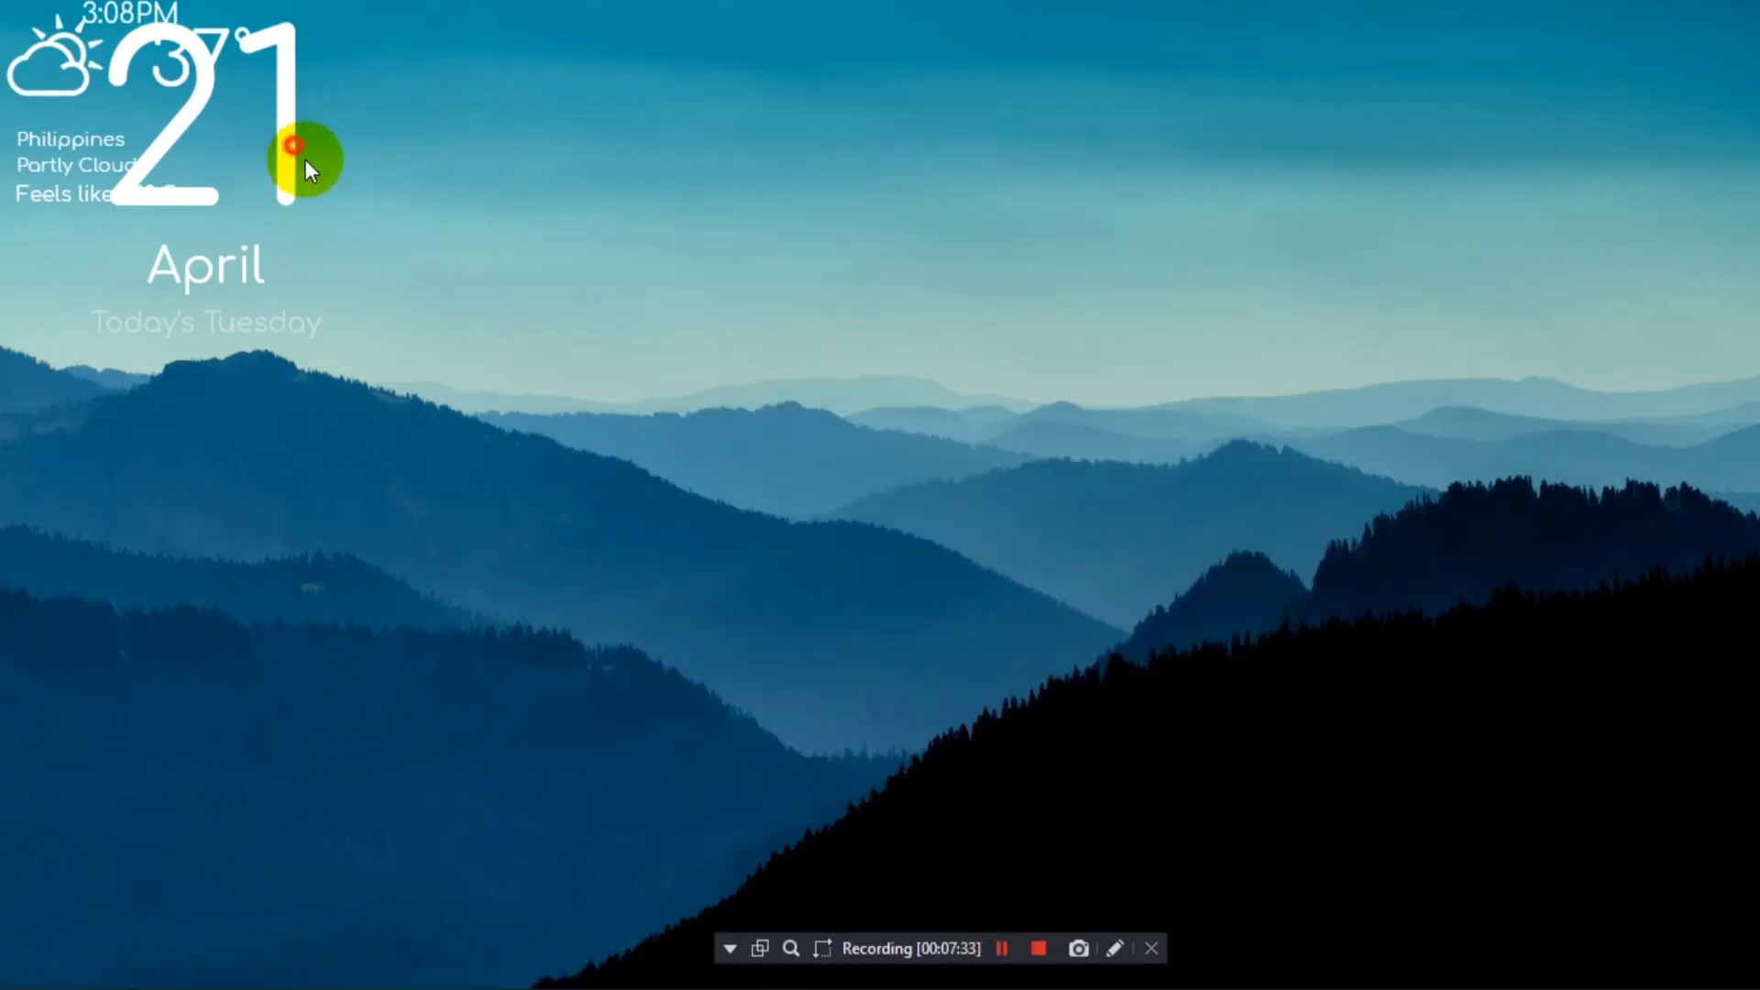
- Move the Date skin to the middle of the desktop, then set Scale=1.4 in its skin file, save and close it
left_click_drag(306, 160, 957, 422)
right_click(957, 422)
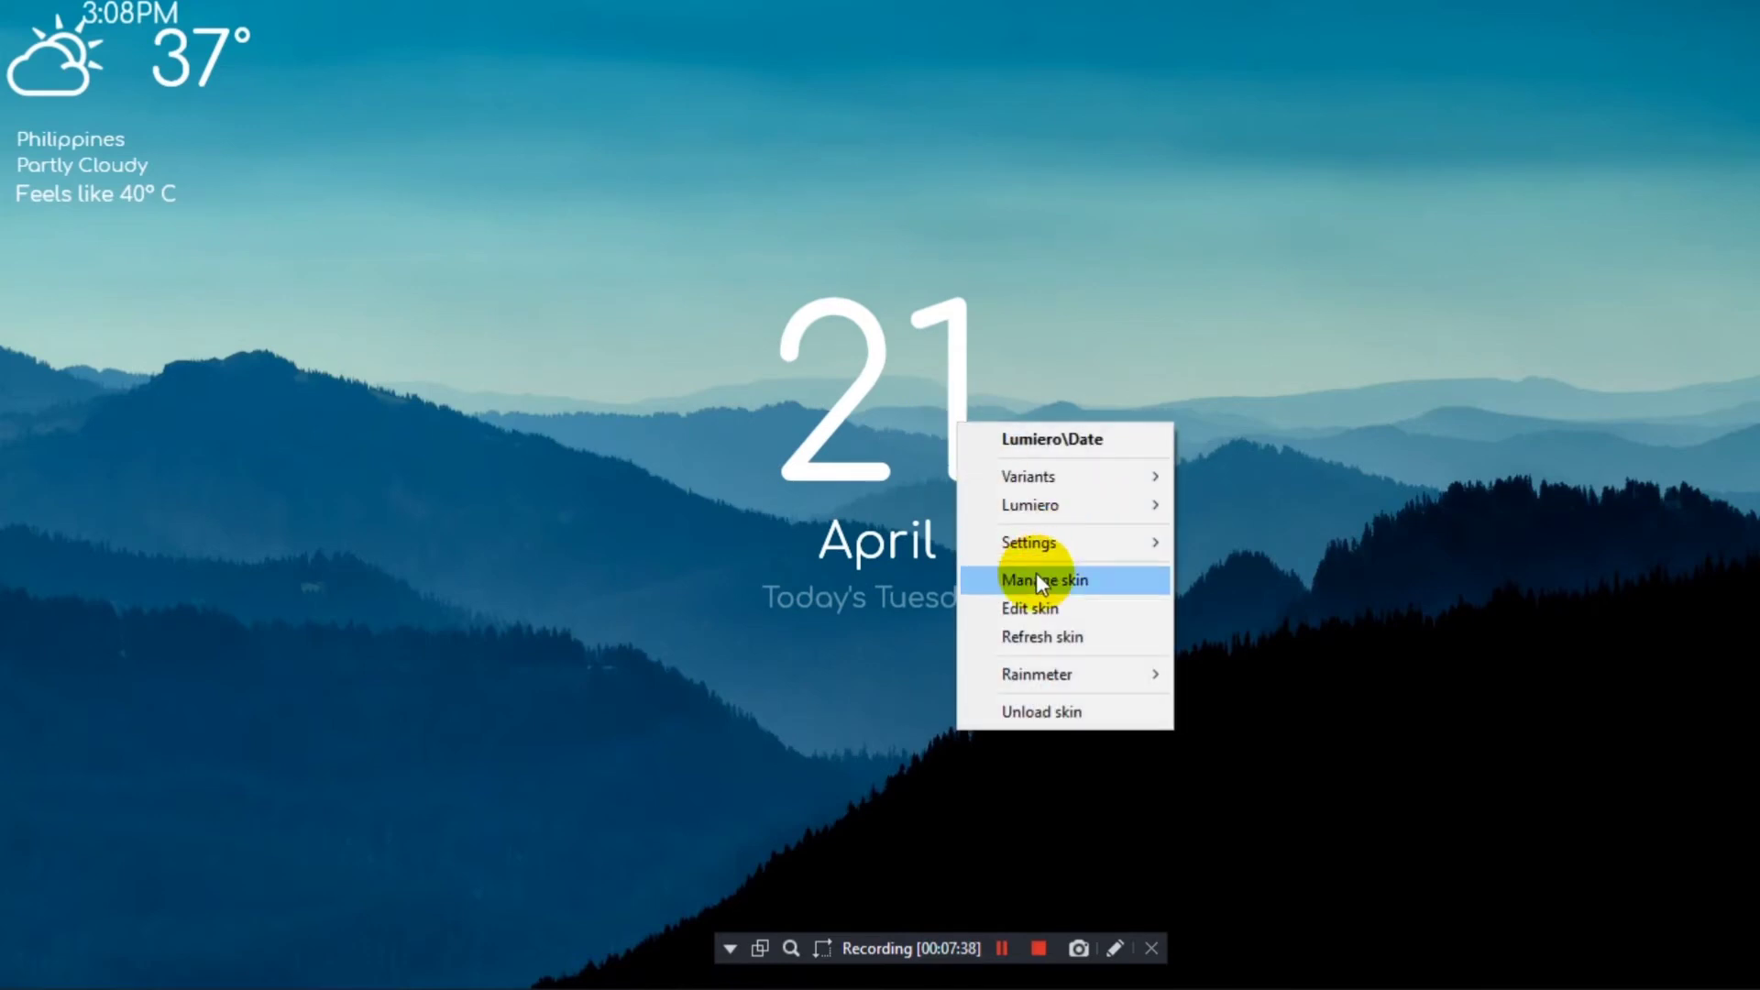
left_click(1059, 607)
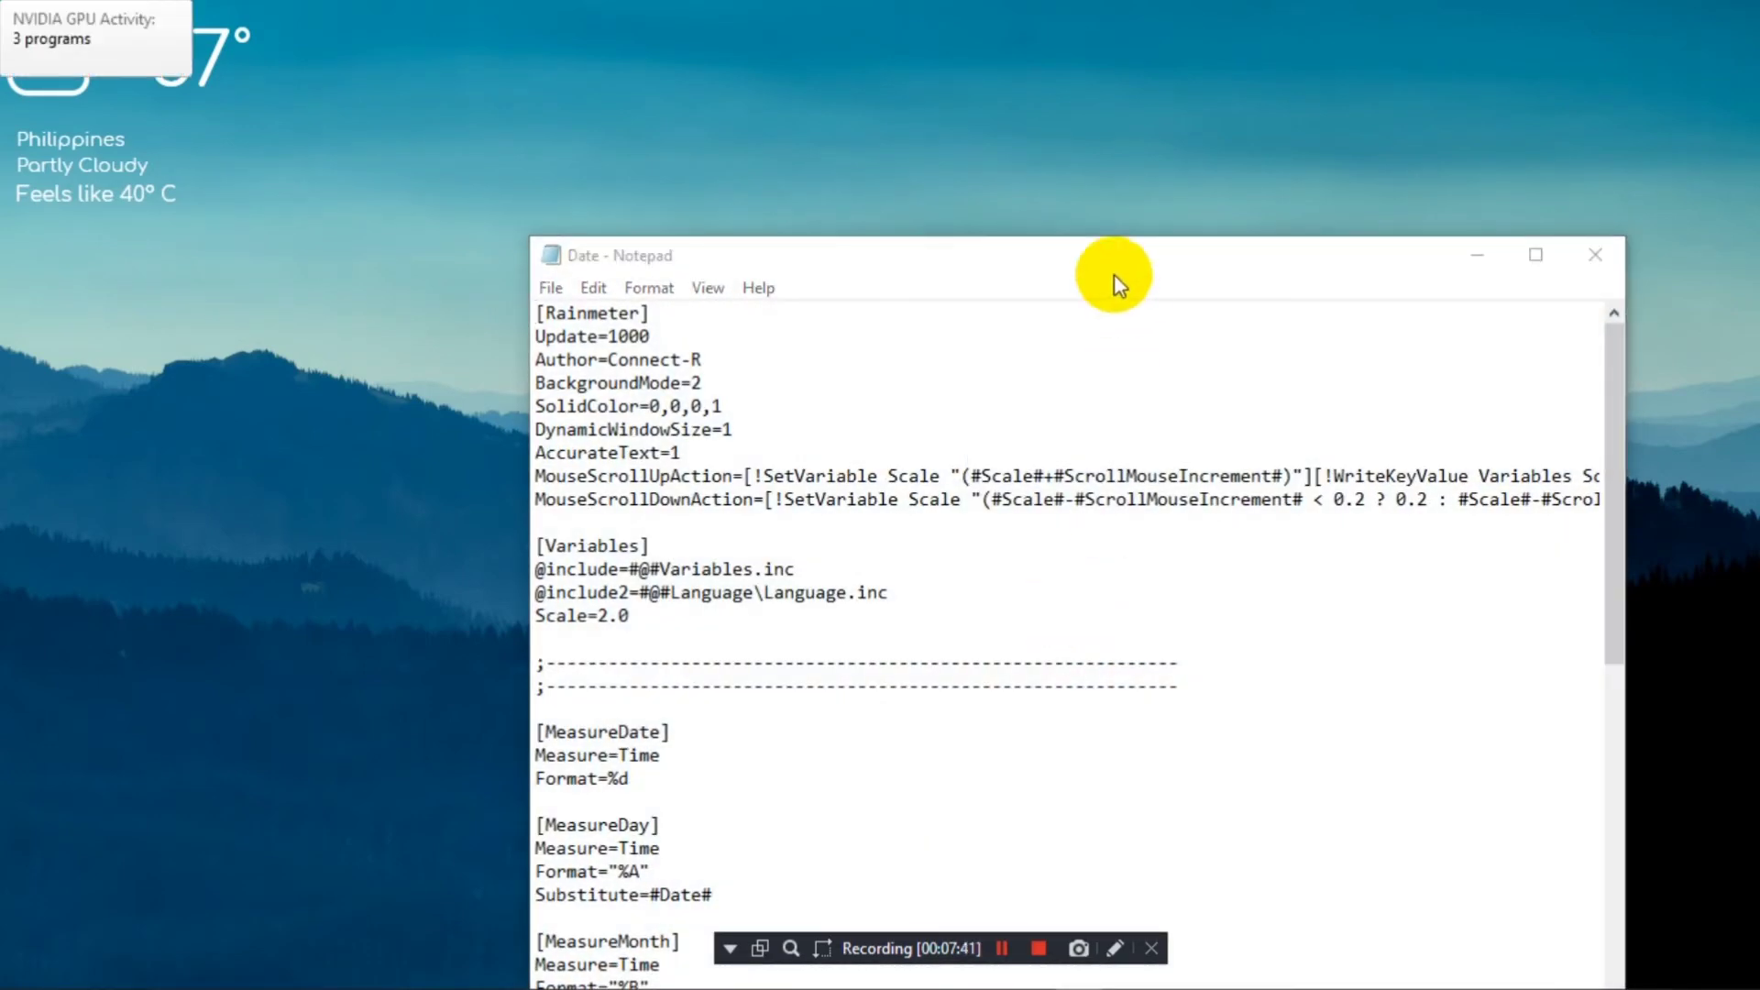
left_click_drag(1114, 284, 1115, 84)
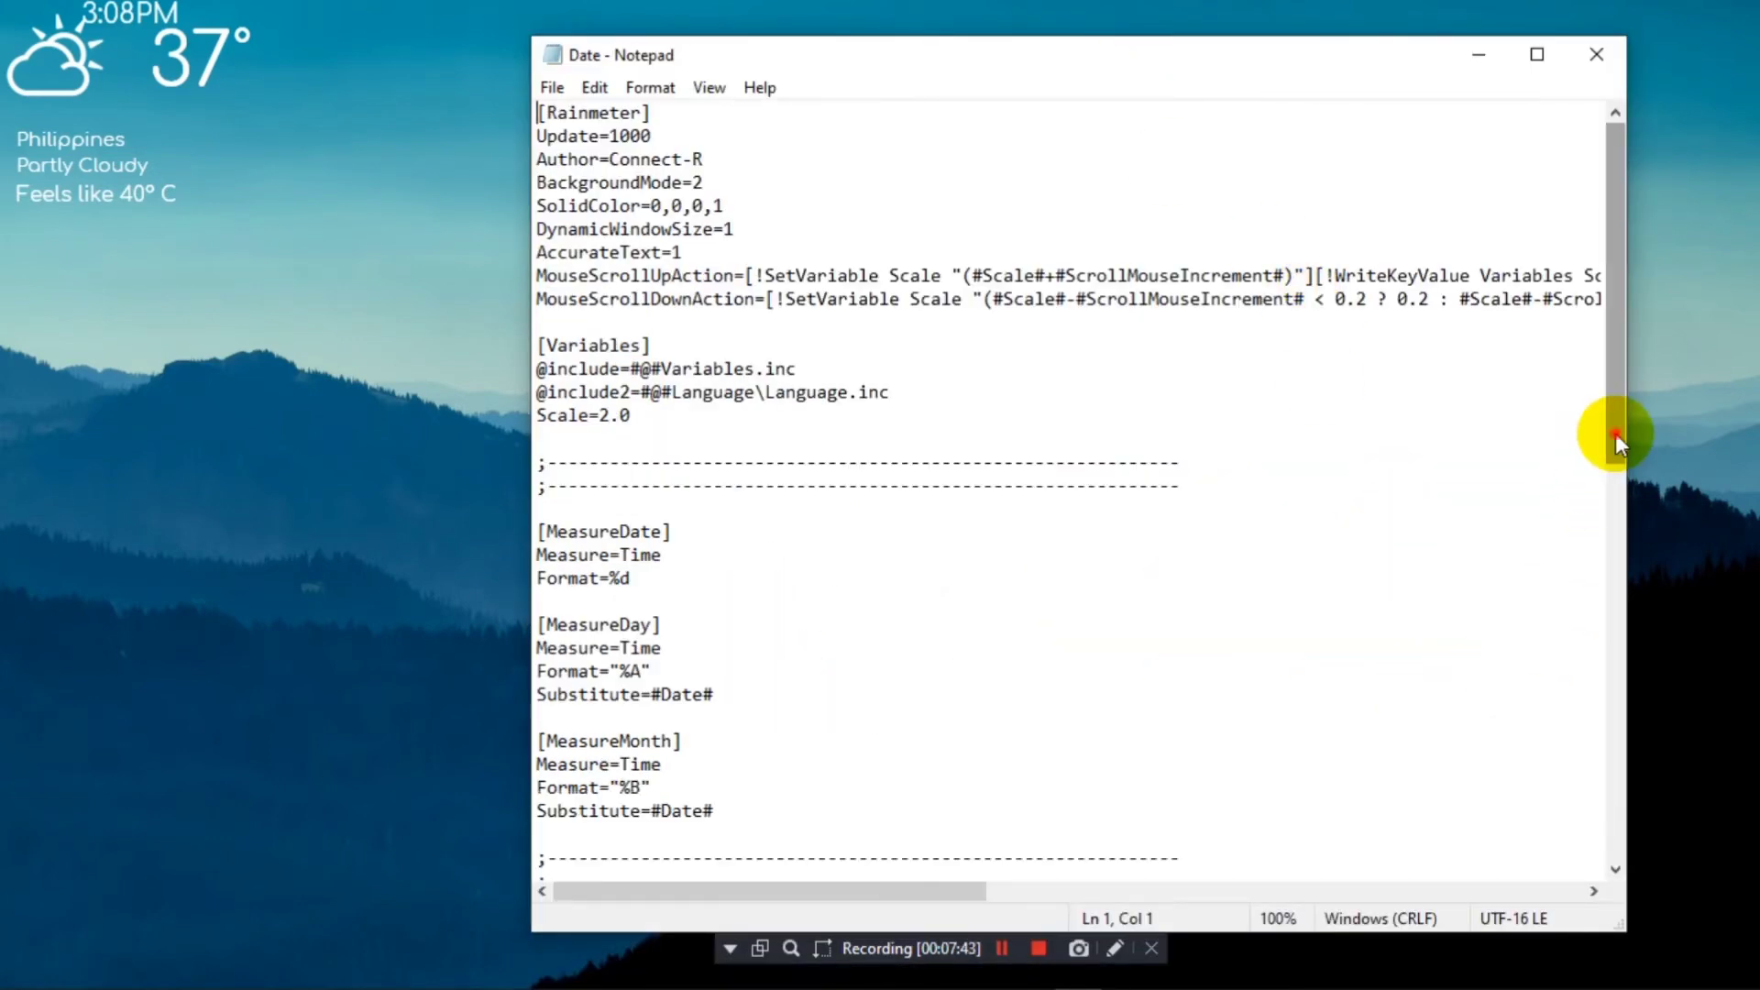
mouse_move(1615, 433)
left_mouse_down()
mouse_move(1614, 572)
mouse_move(1635, 435)
left_mouse_up()
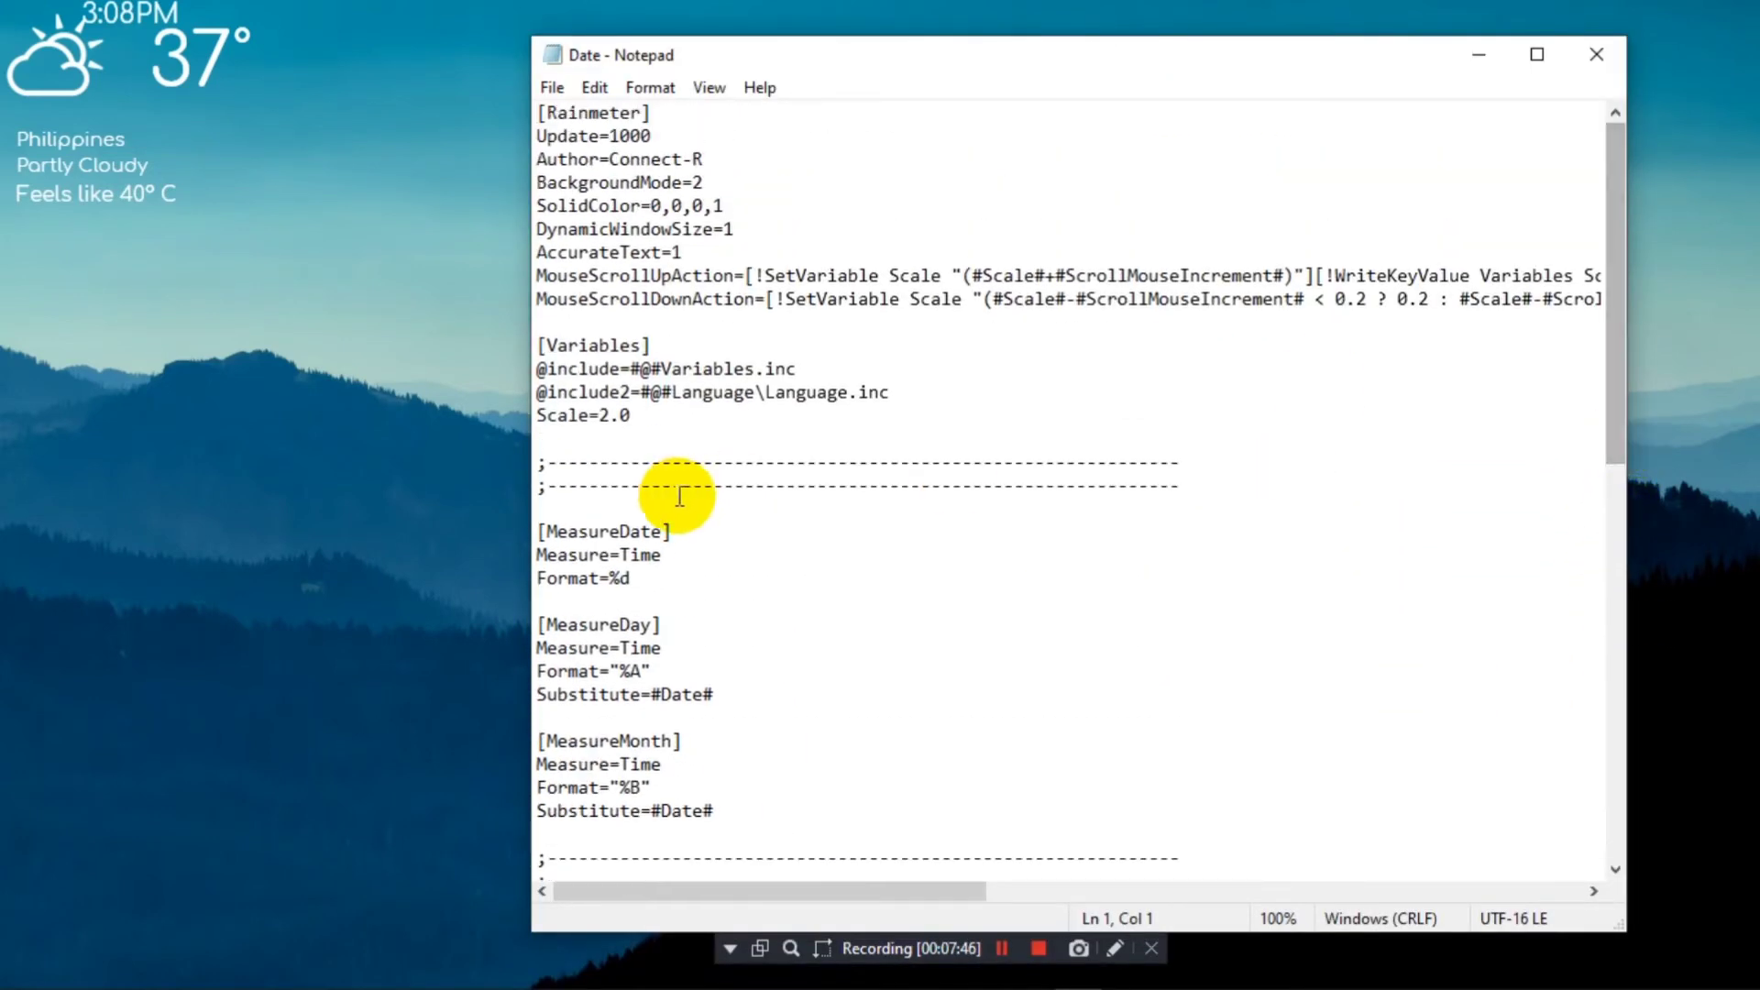
left_click_drag(597, 417, 633, 417)
type("1.")
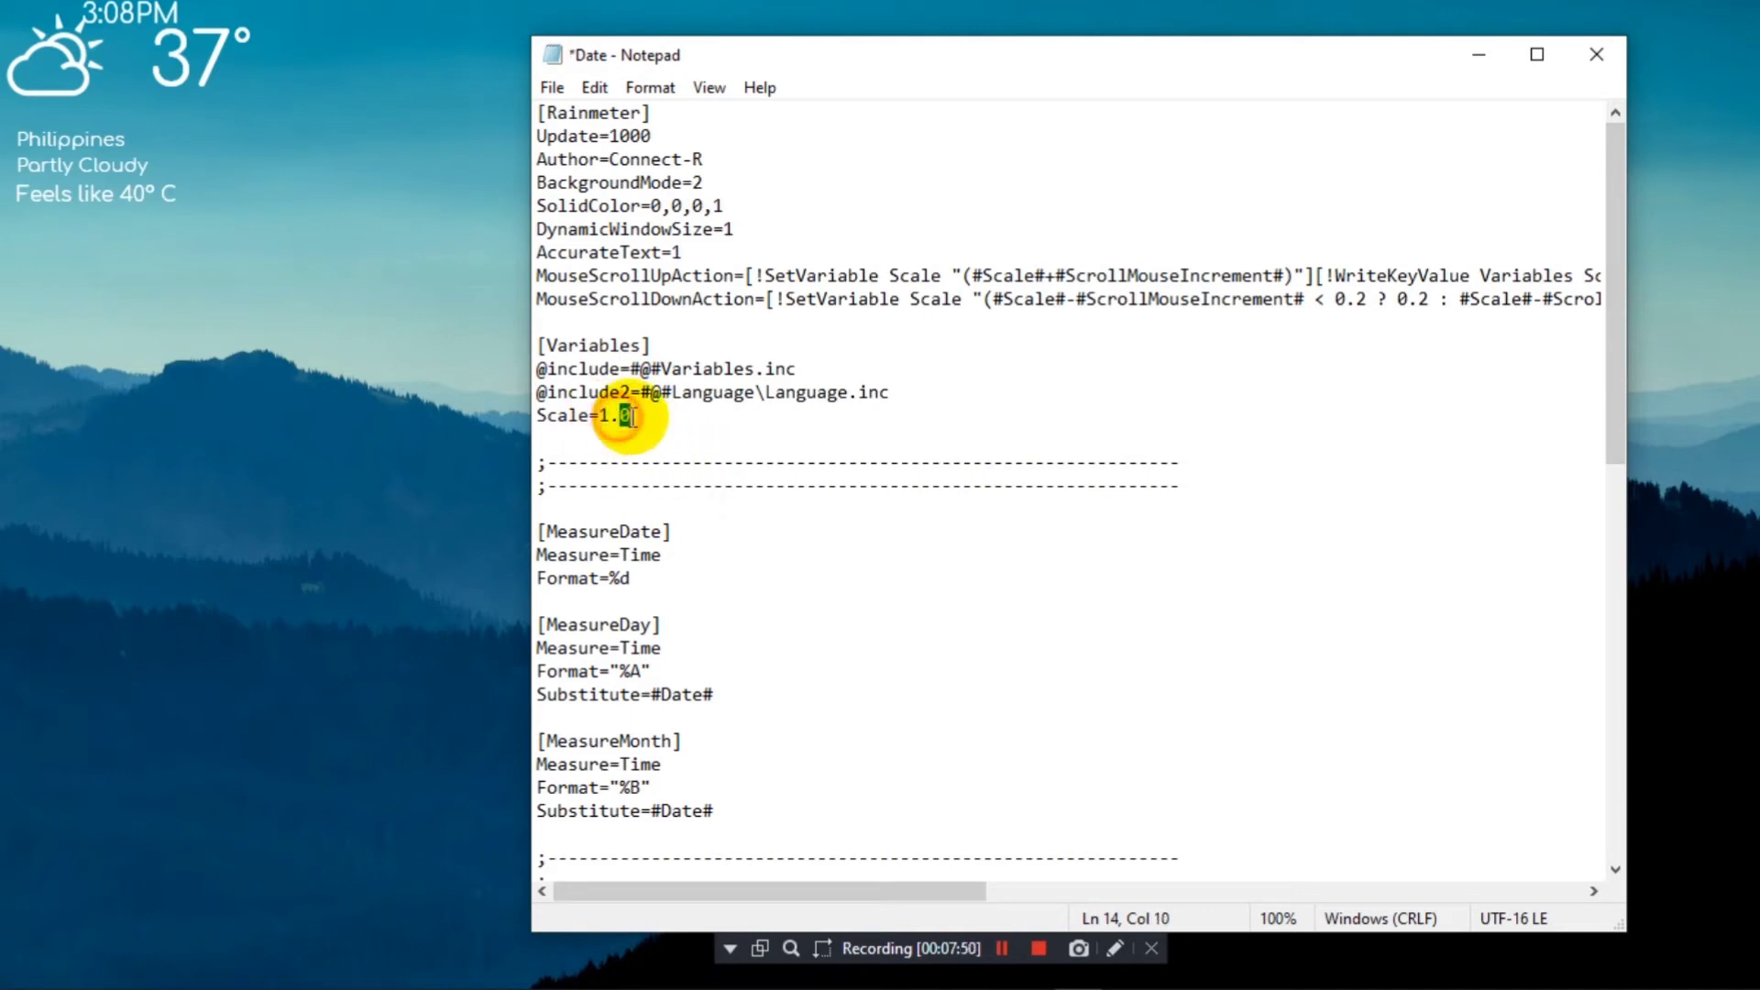
type("4")
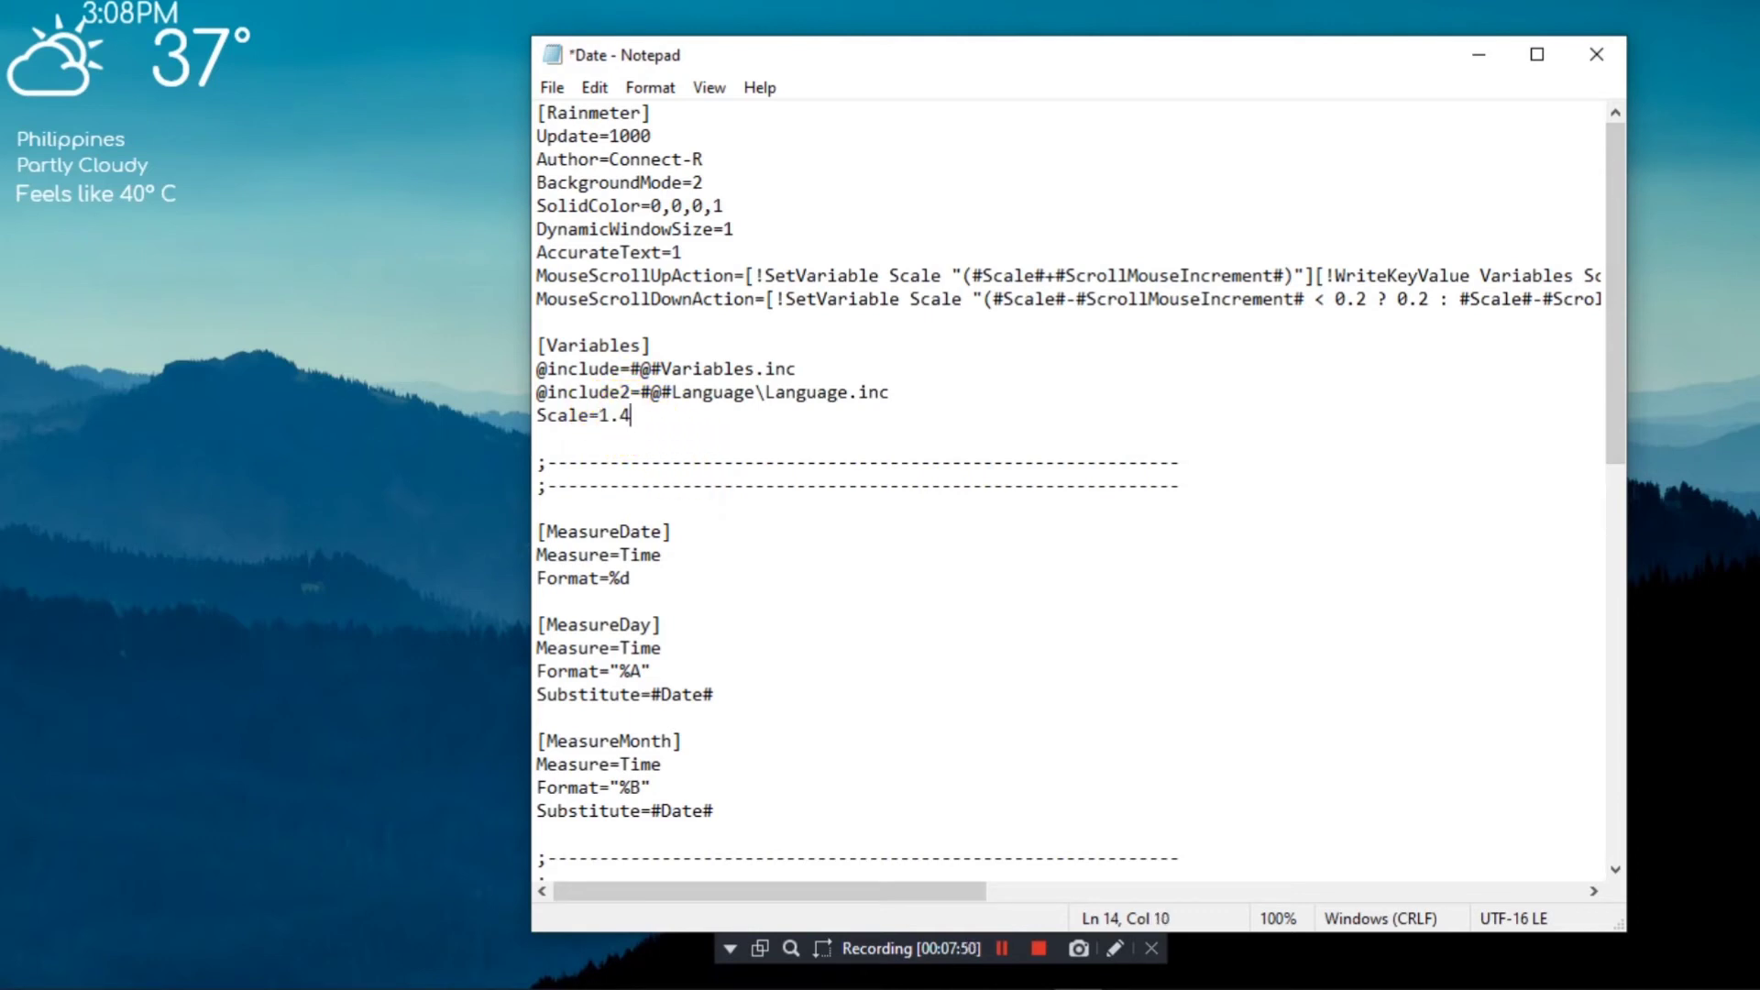
left_click(552, 87)
left_click(585, 202)
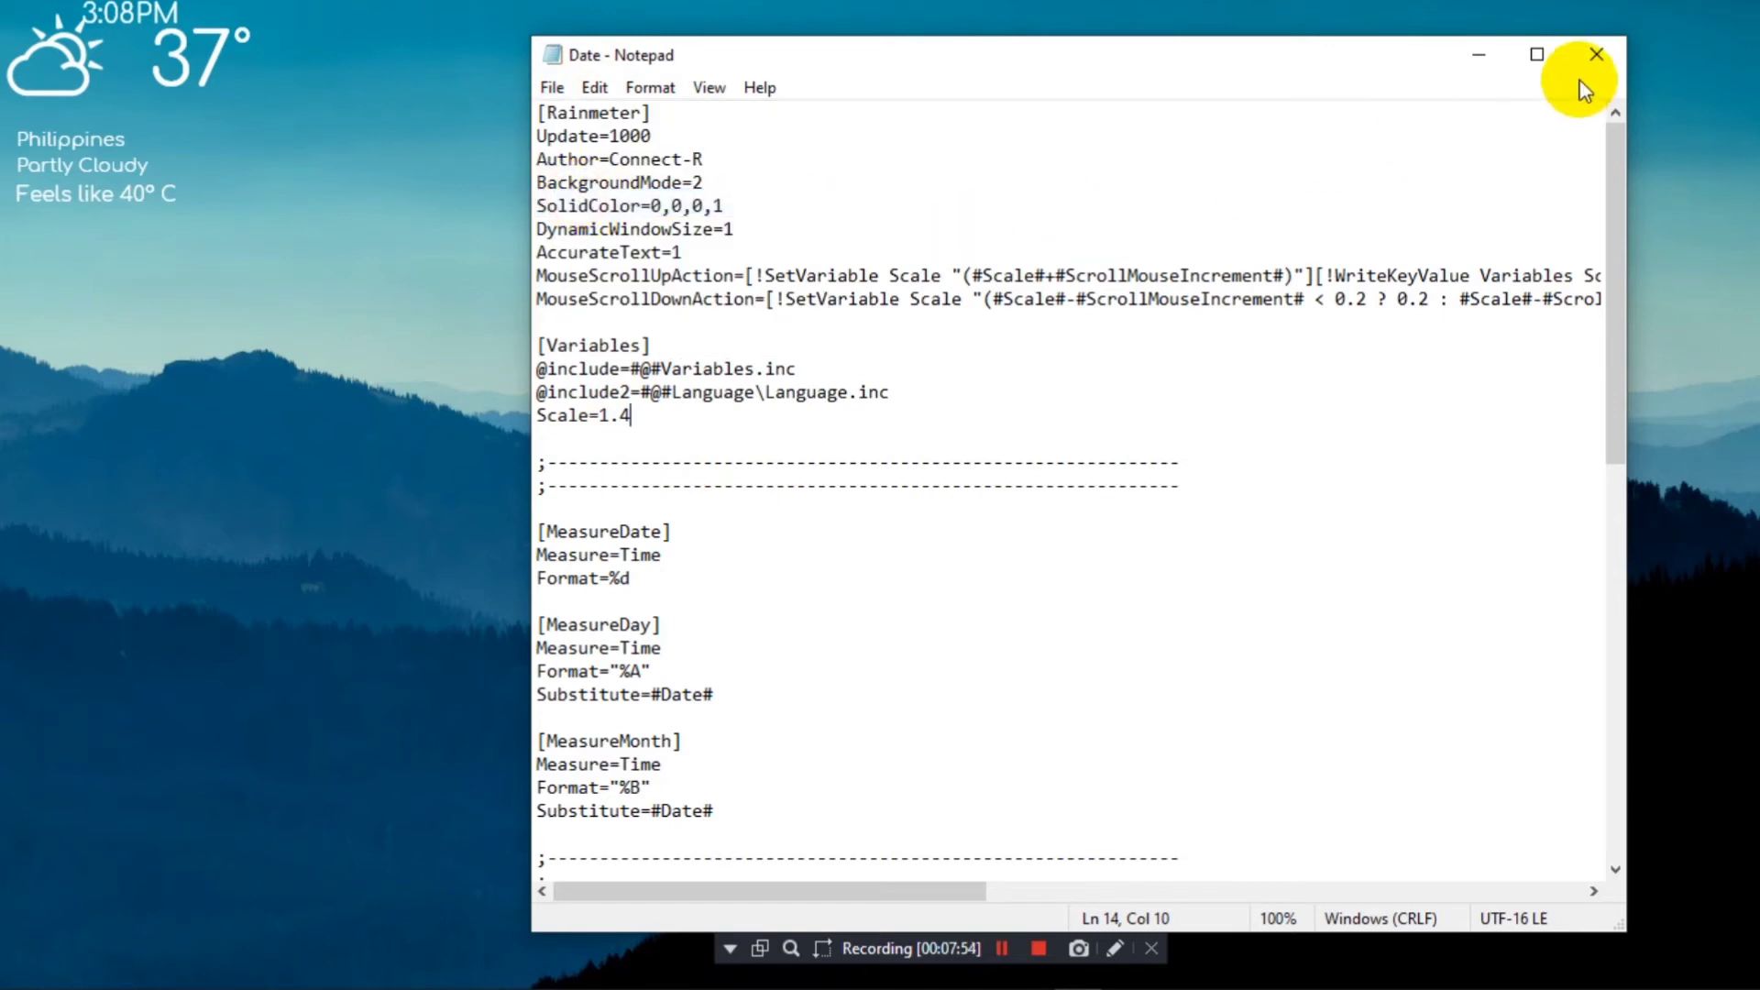
left_click(1597, 59)
- Refresh the Date skin and recentre it on the desktop
right_click(954, 471)
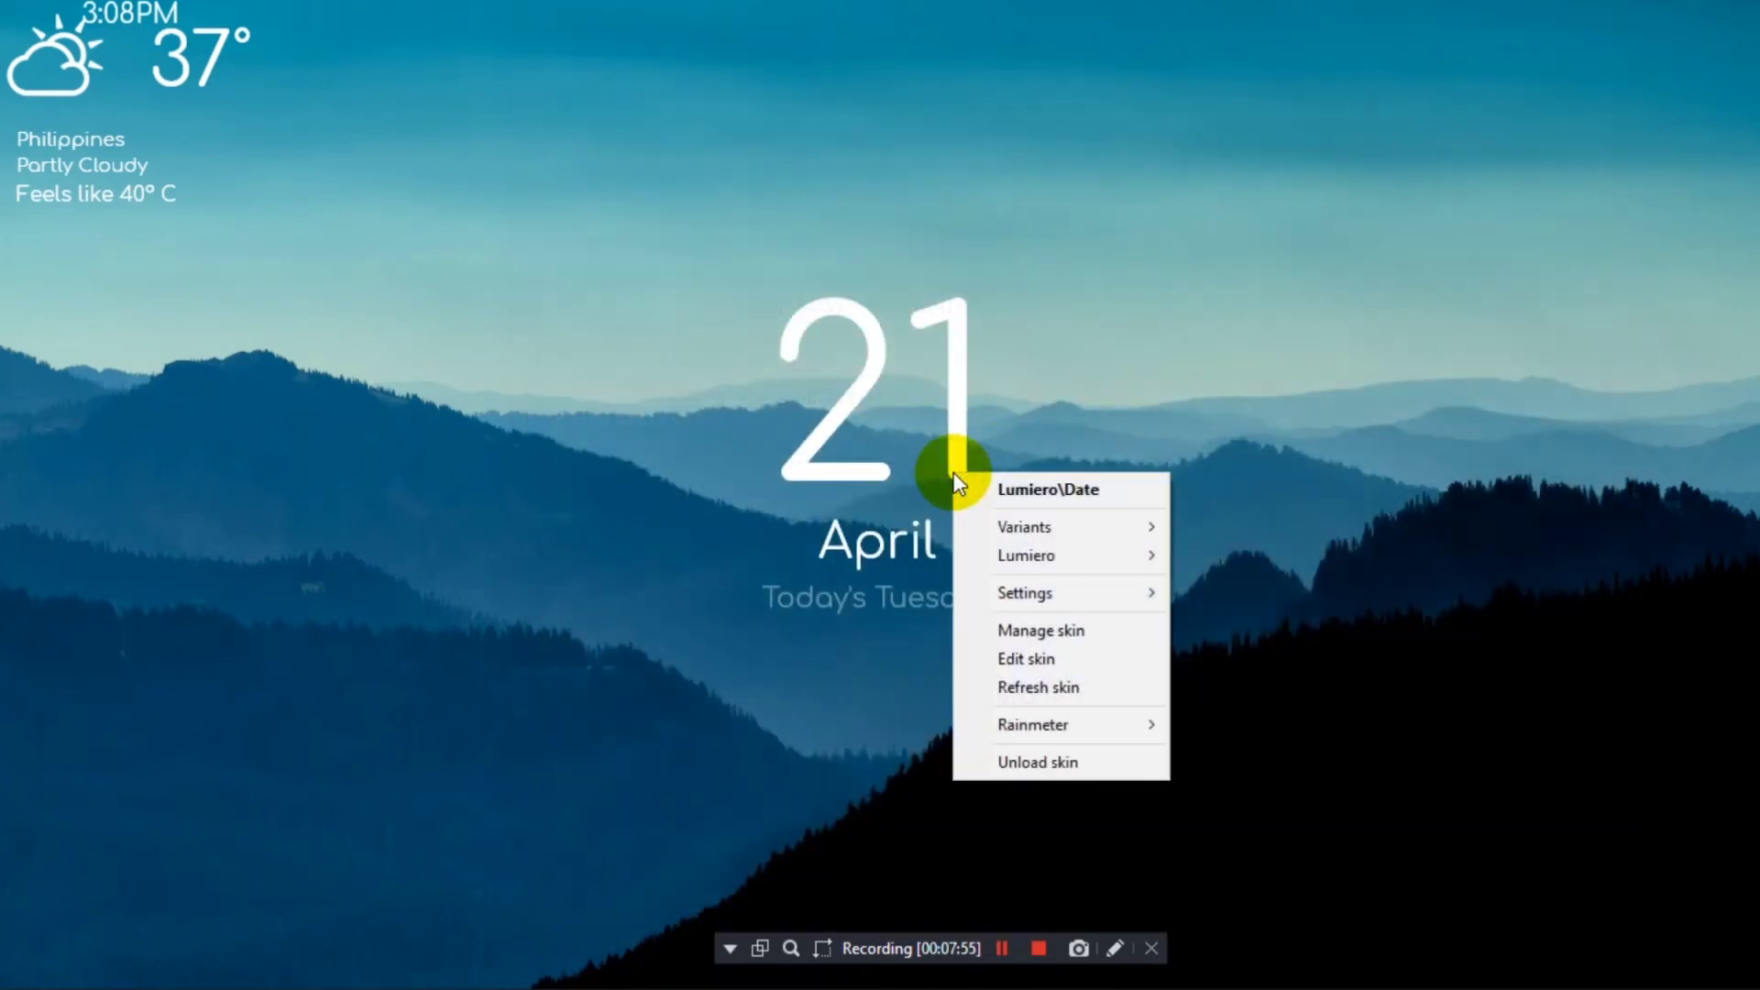
left_click(1020, 683)
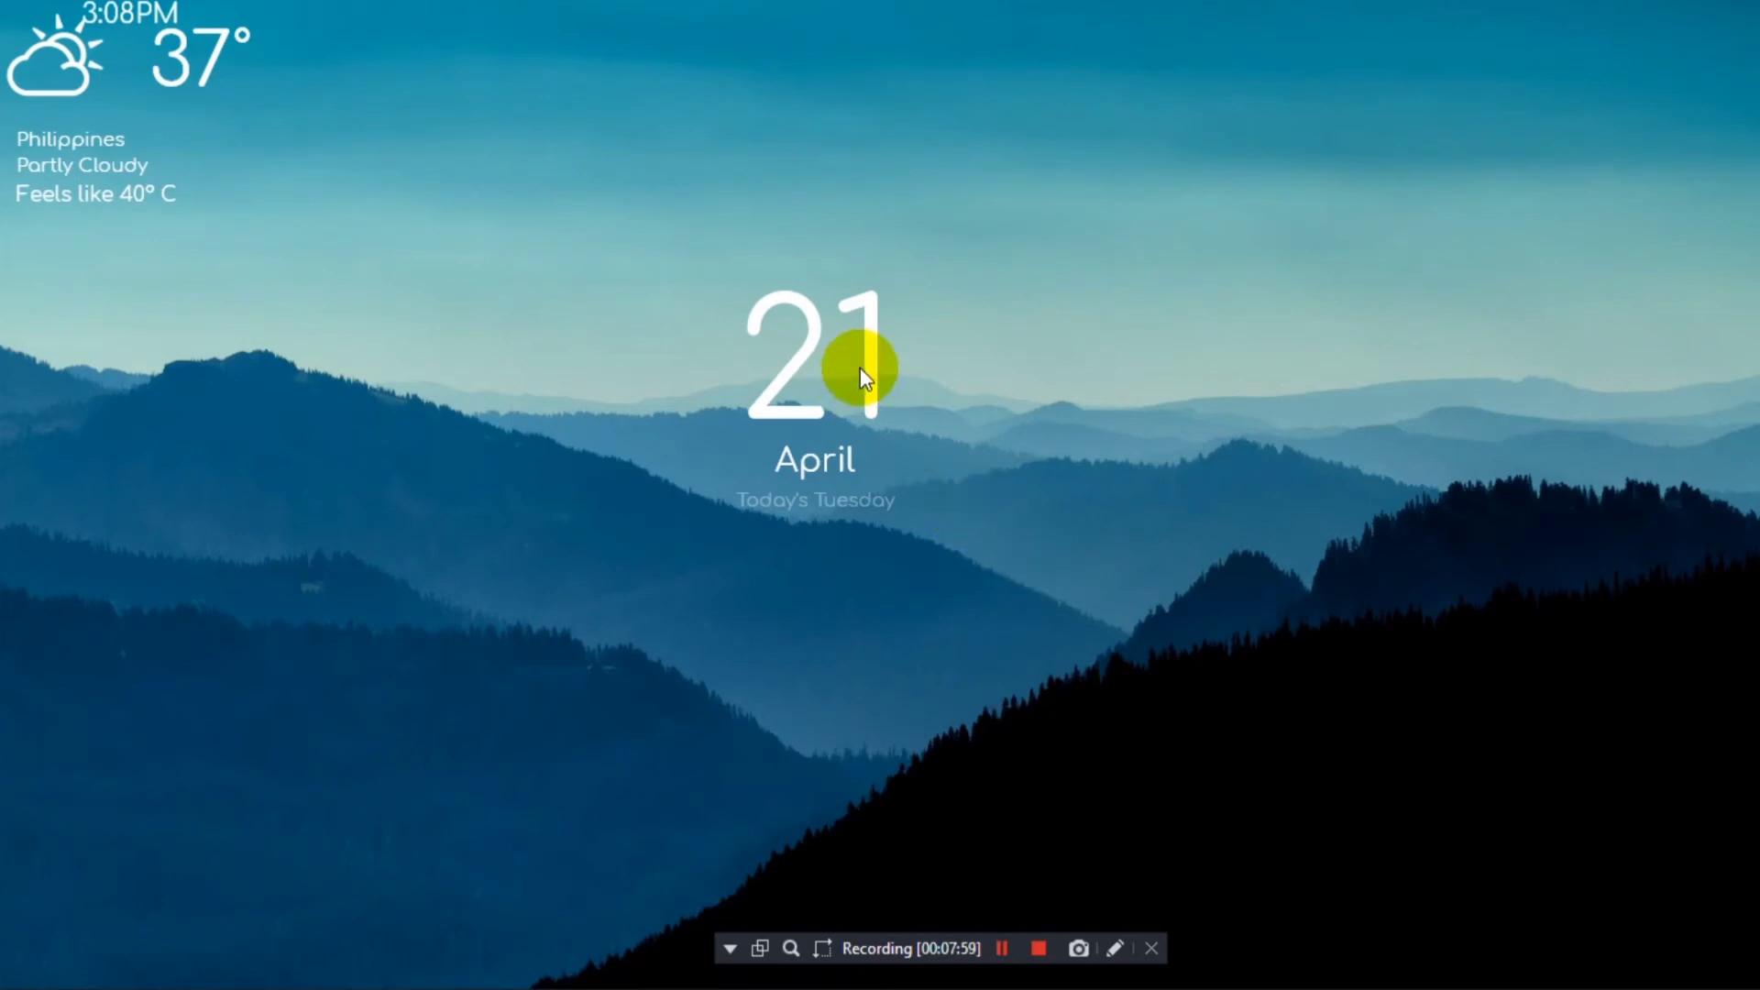
left_click_drag(864, 367, 950, 409)
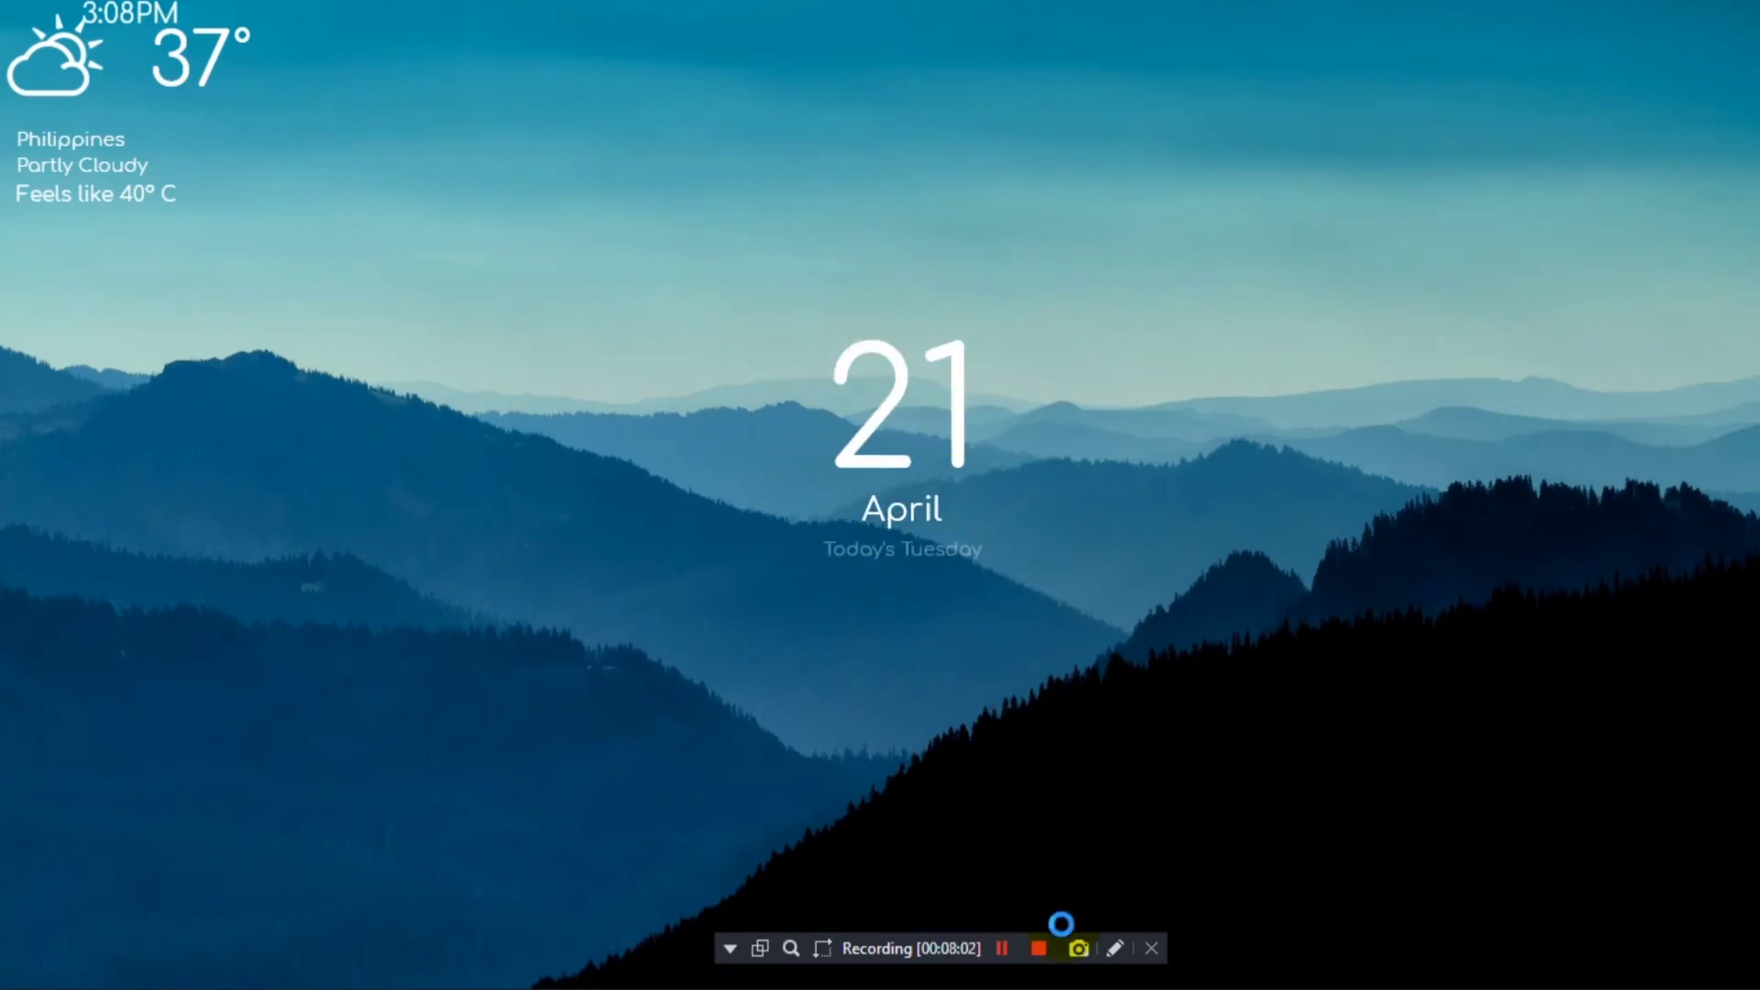
right_click(1047, 951)
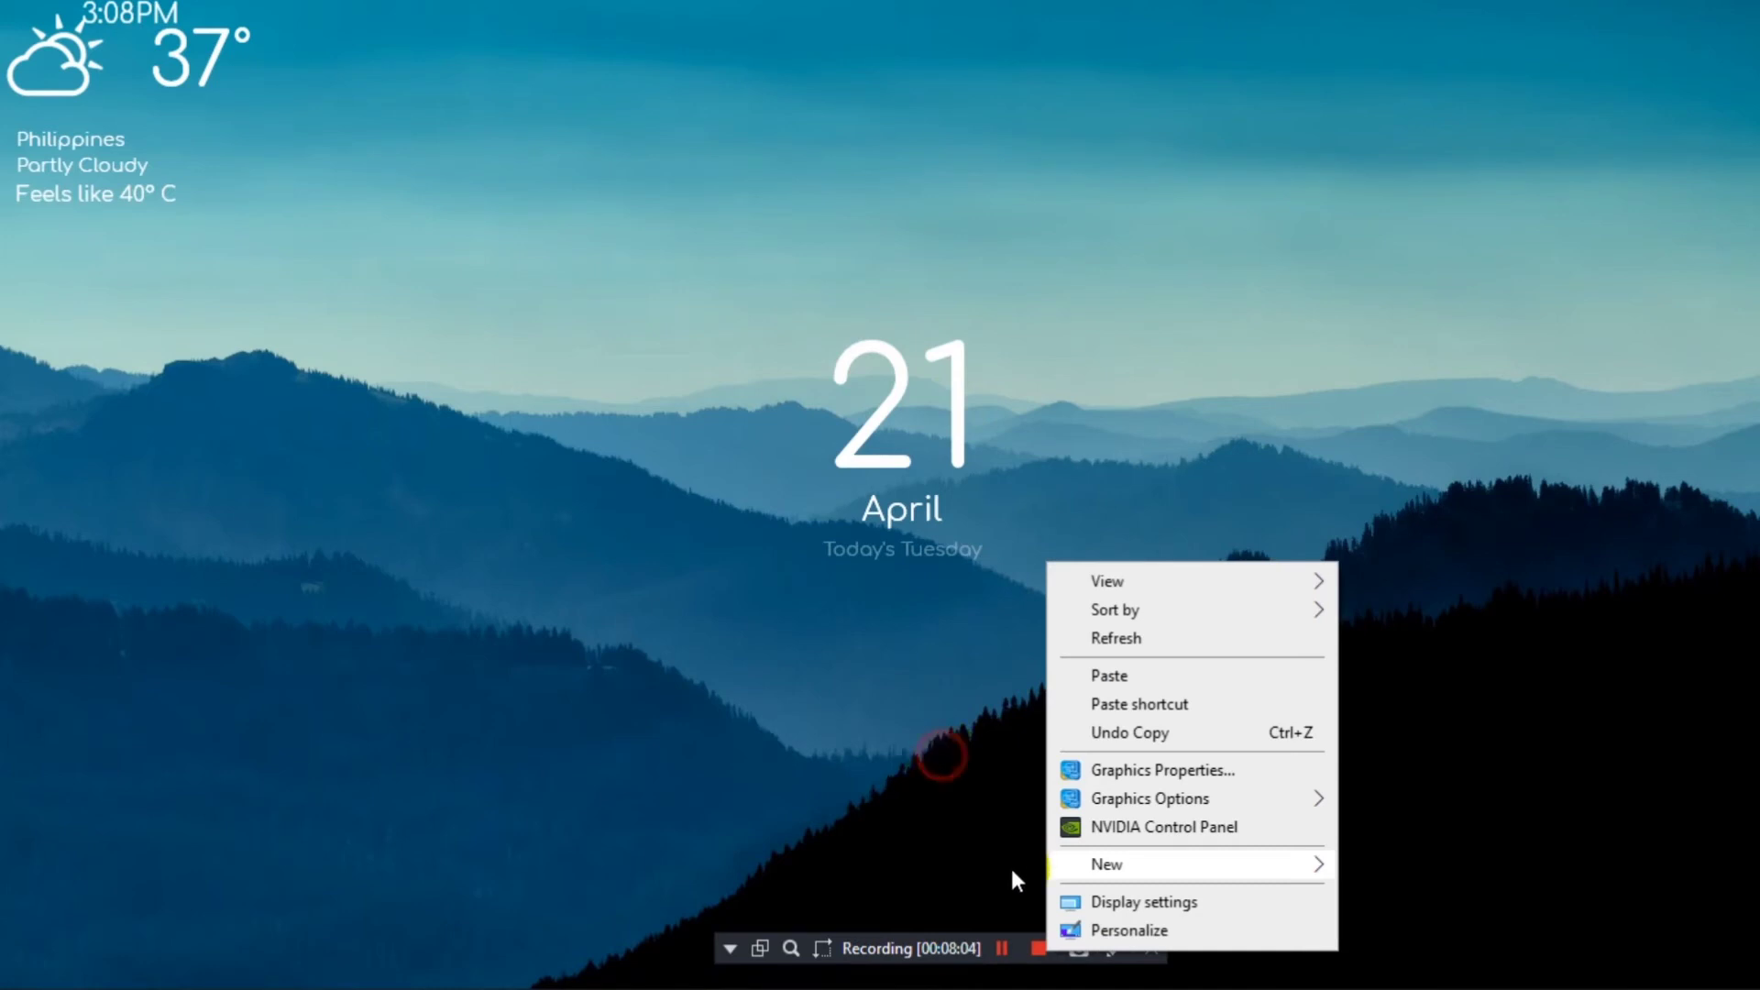
left_click(1001, 947)
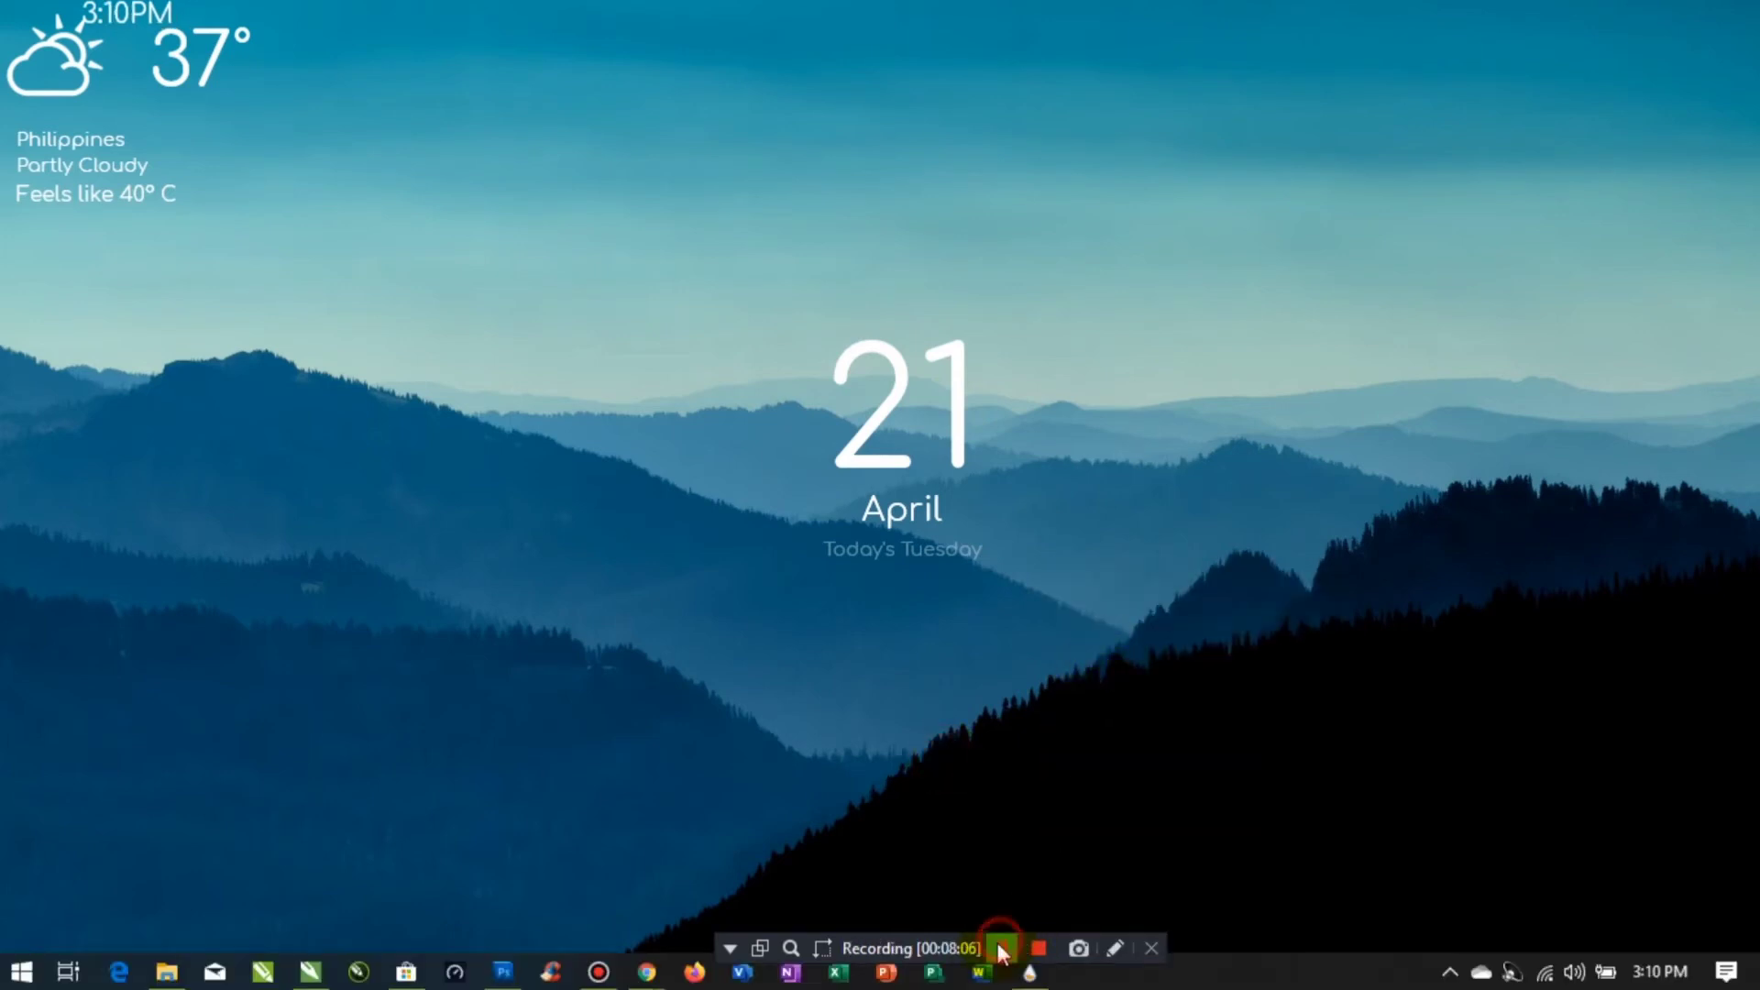
left_click(591, 573)
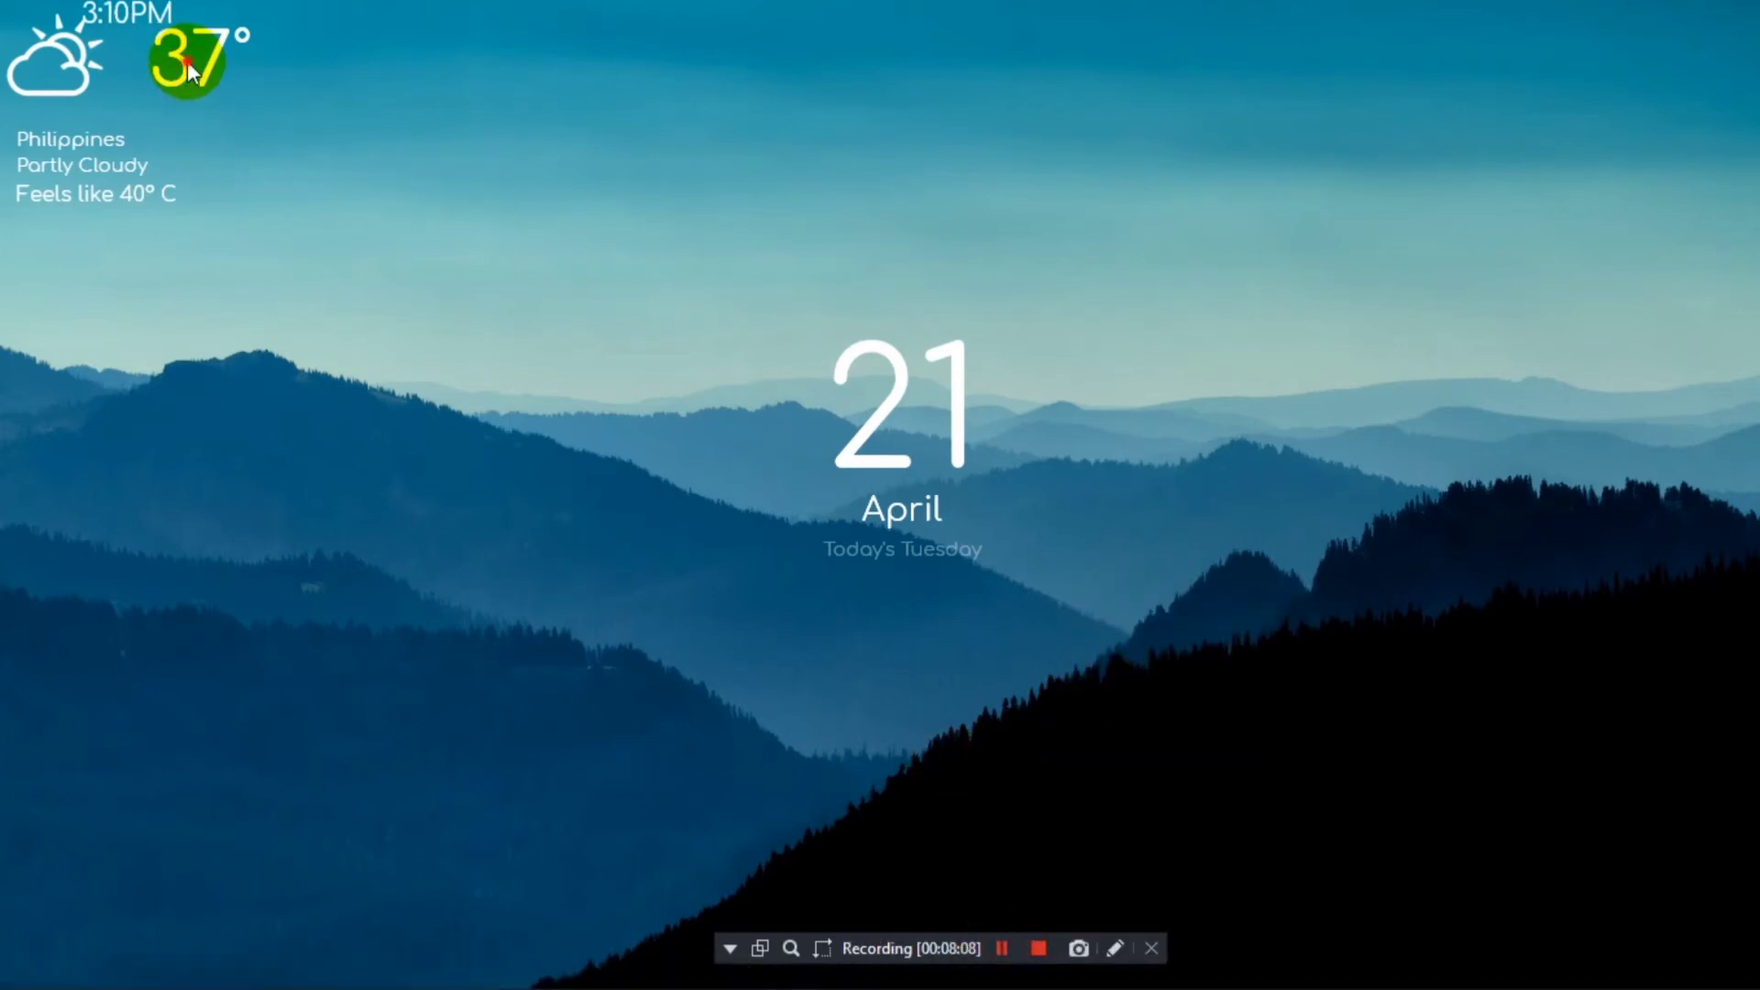
- Move the Weather Forecast skin away from the desktop corner, then set Scale=2.1 in its skin file, save and close it
left_click_drag(190, 72, 662, 165)
right_click(663, 165)
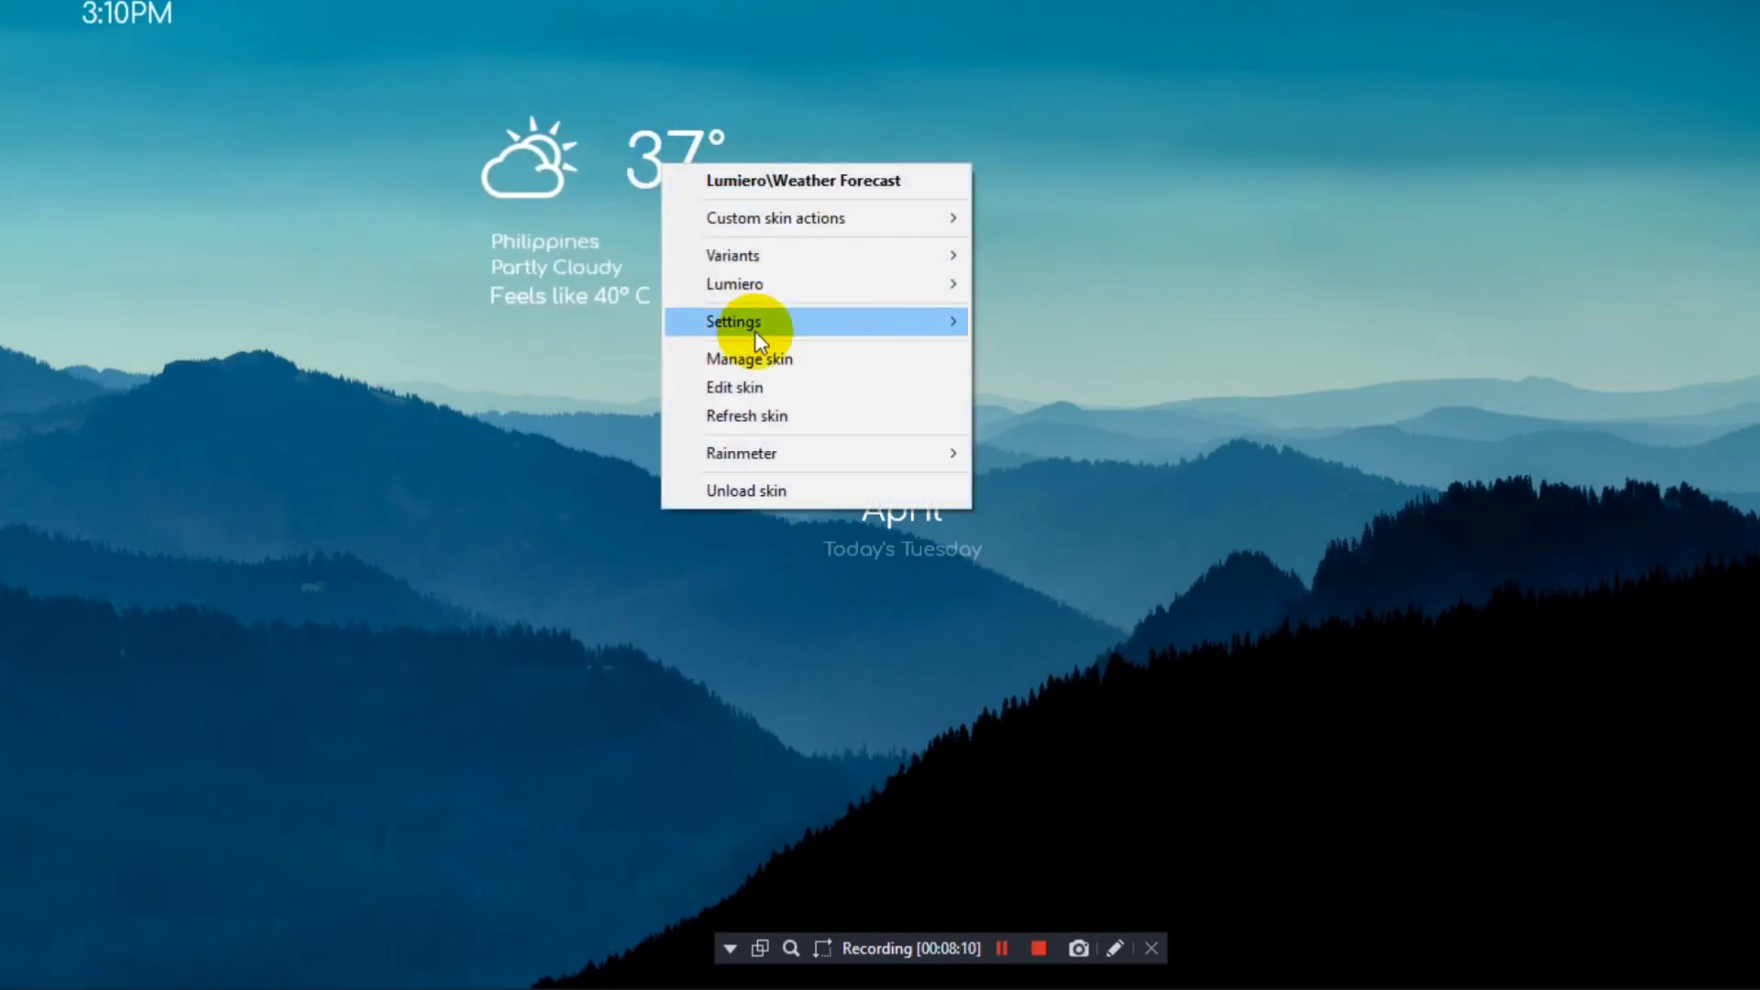
left_click(745, 385)
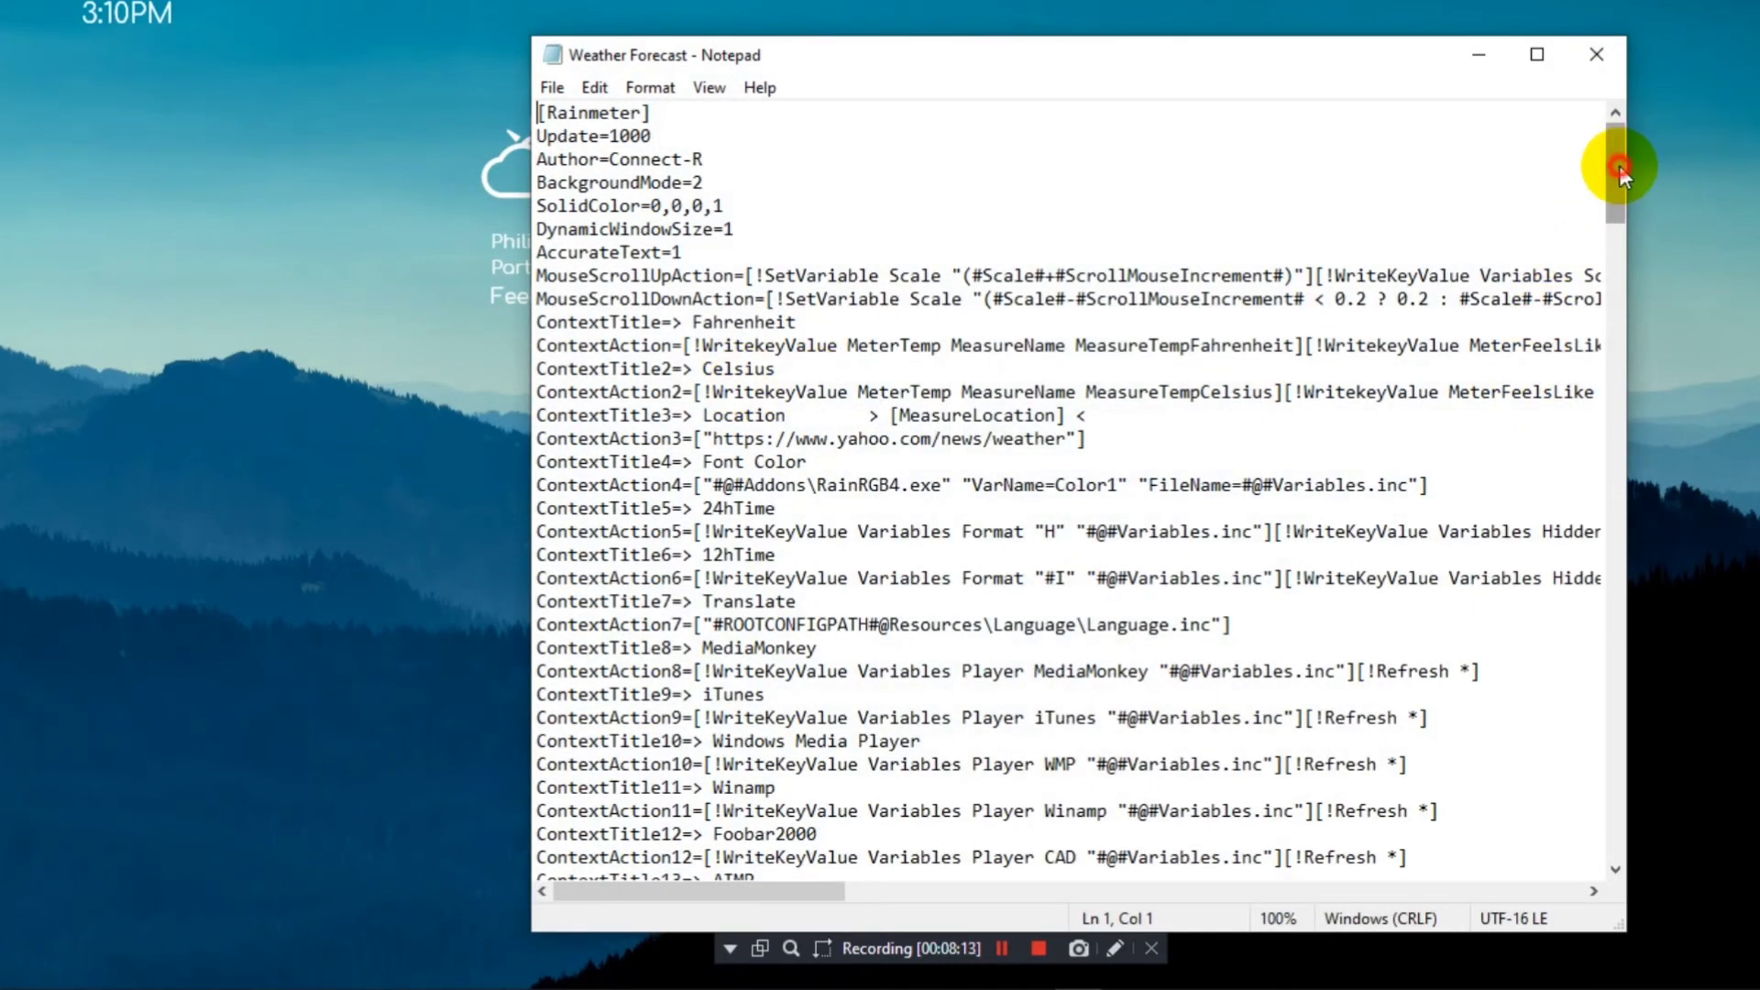
left_click_drag(1619, 170, 1607, 234)
left_click(647, 644)
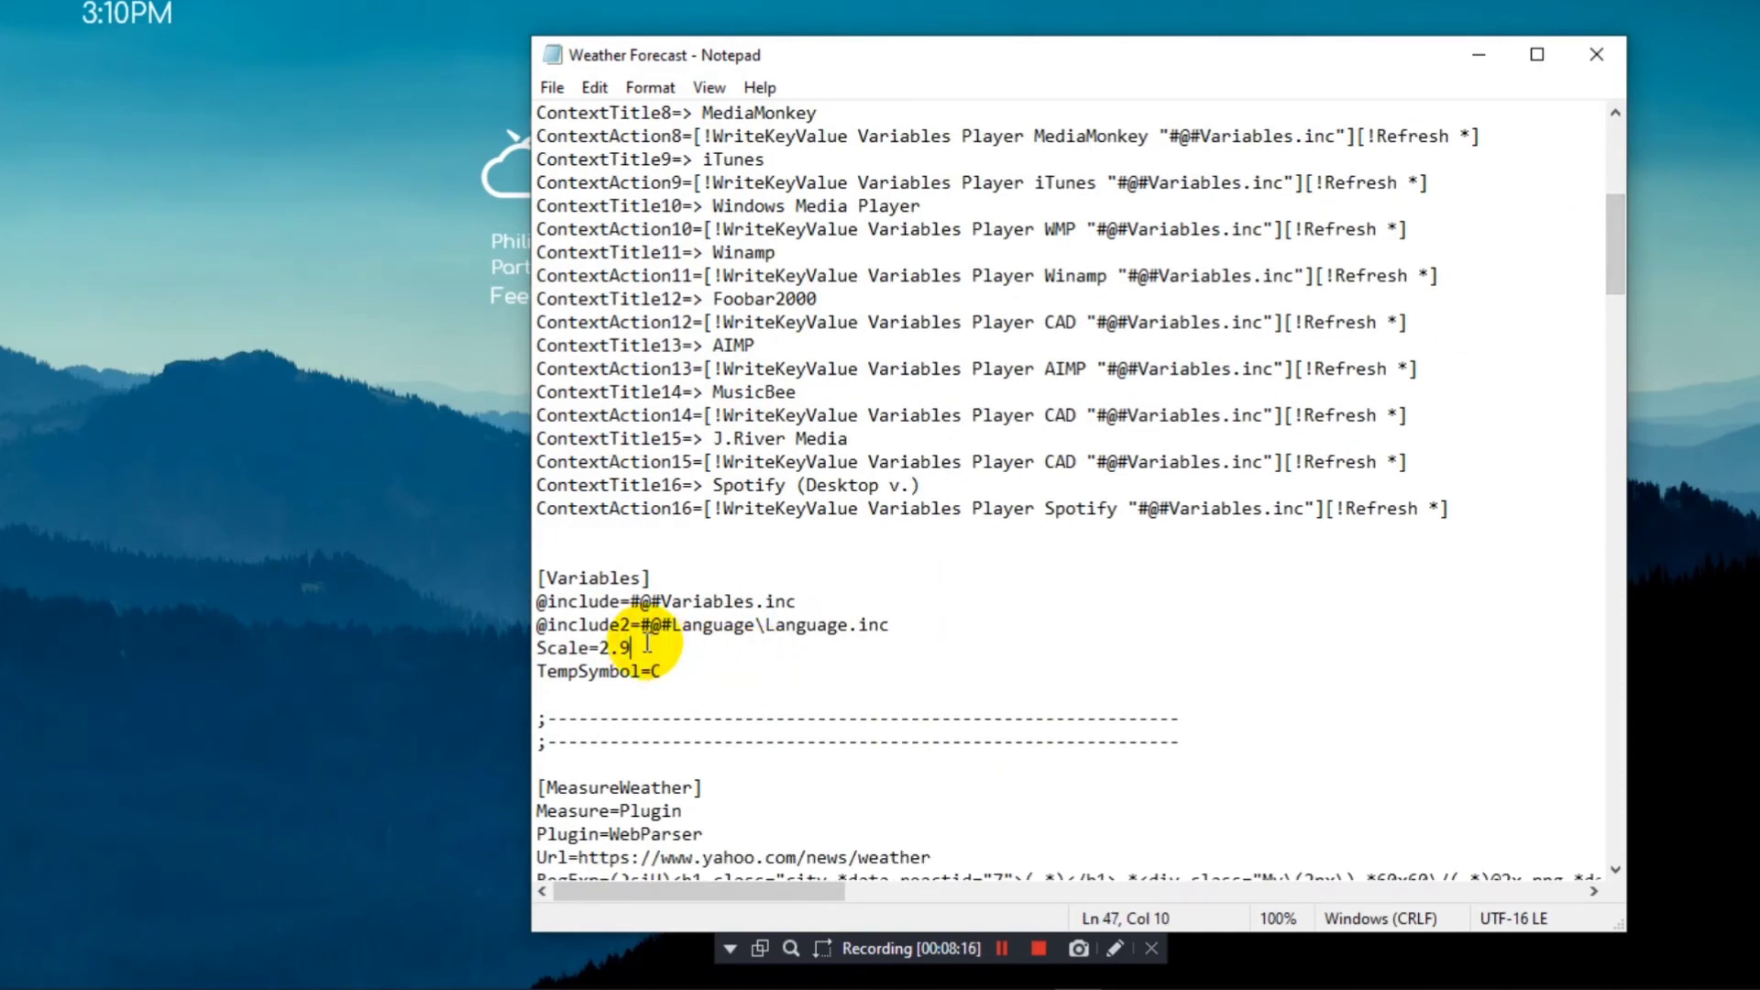
key("BackSpace")
type("1")
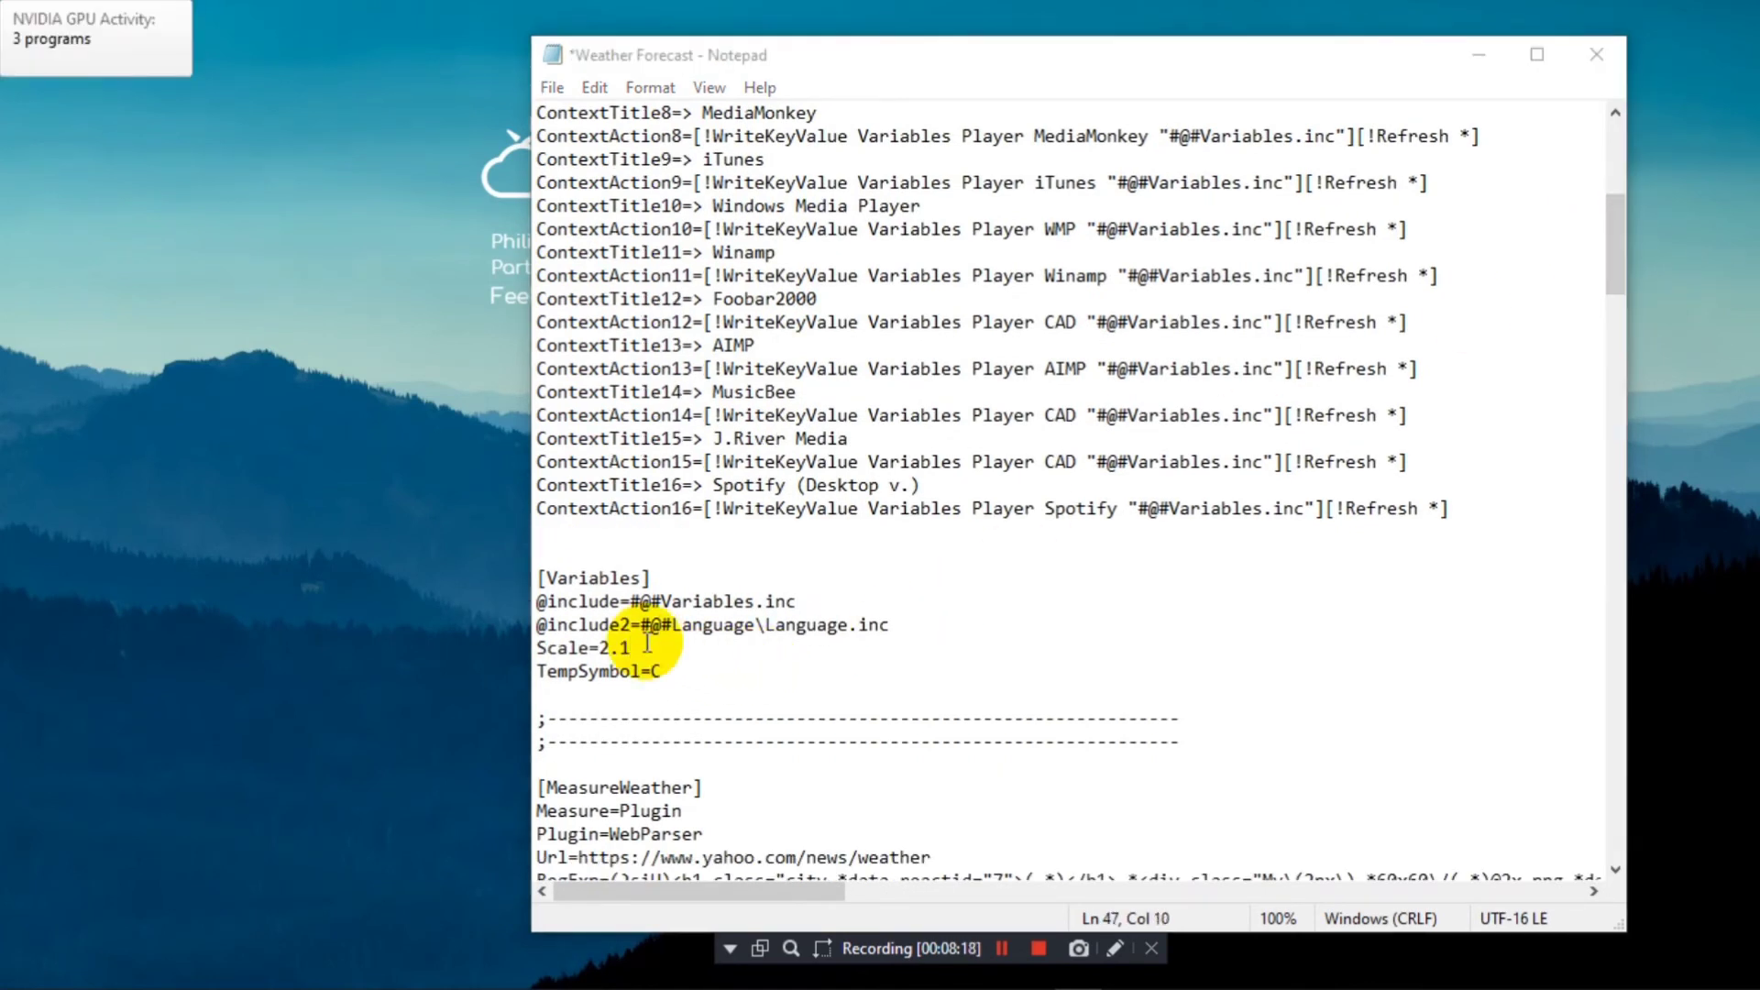
left_click(553, 89)
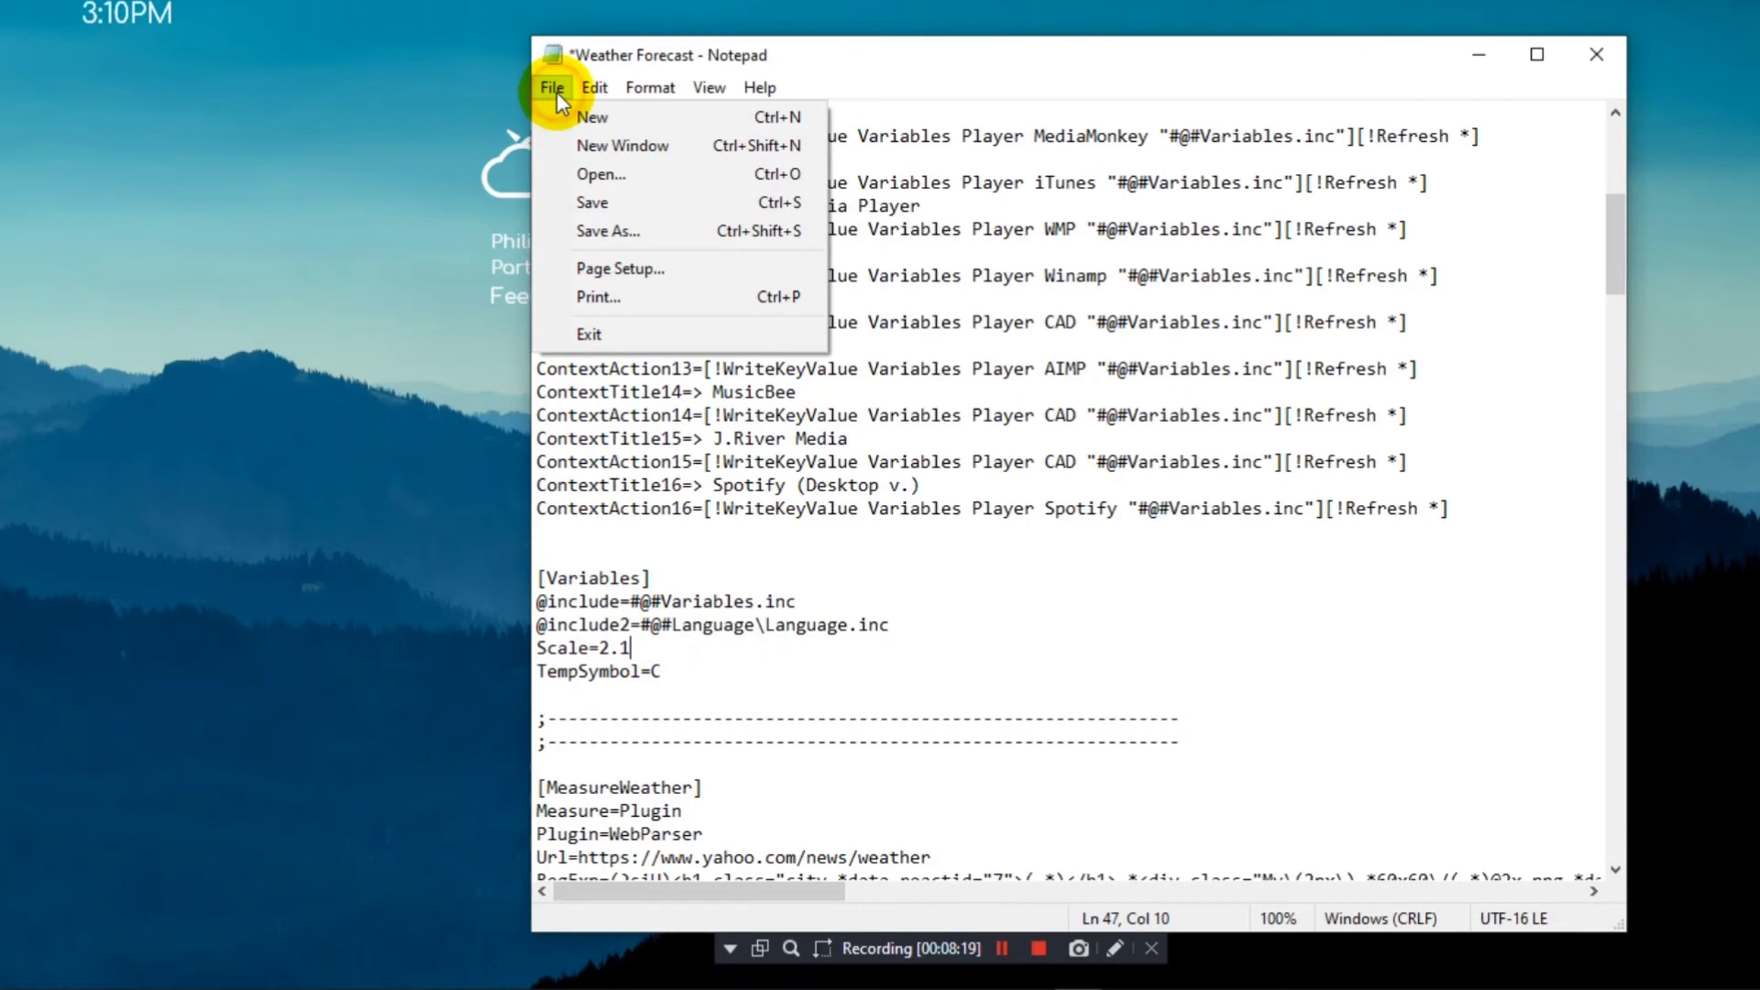
left_click(638, 202)
left_click(1596, 54)
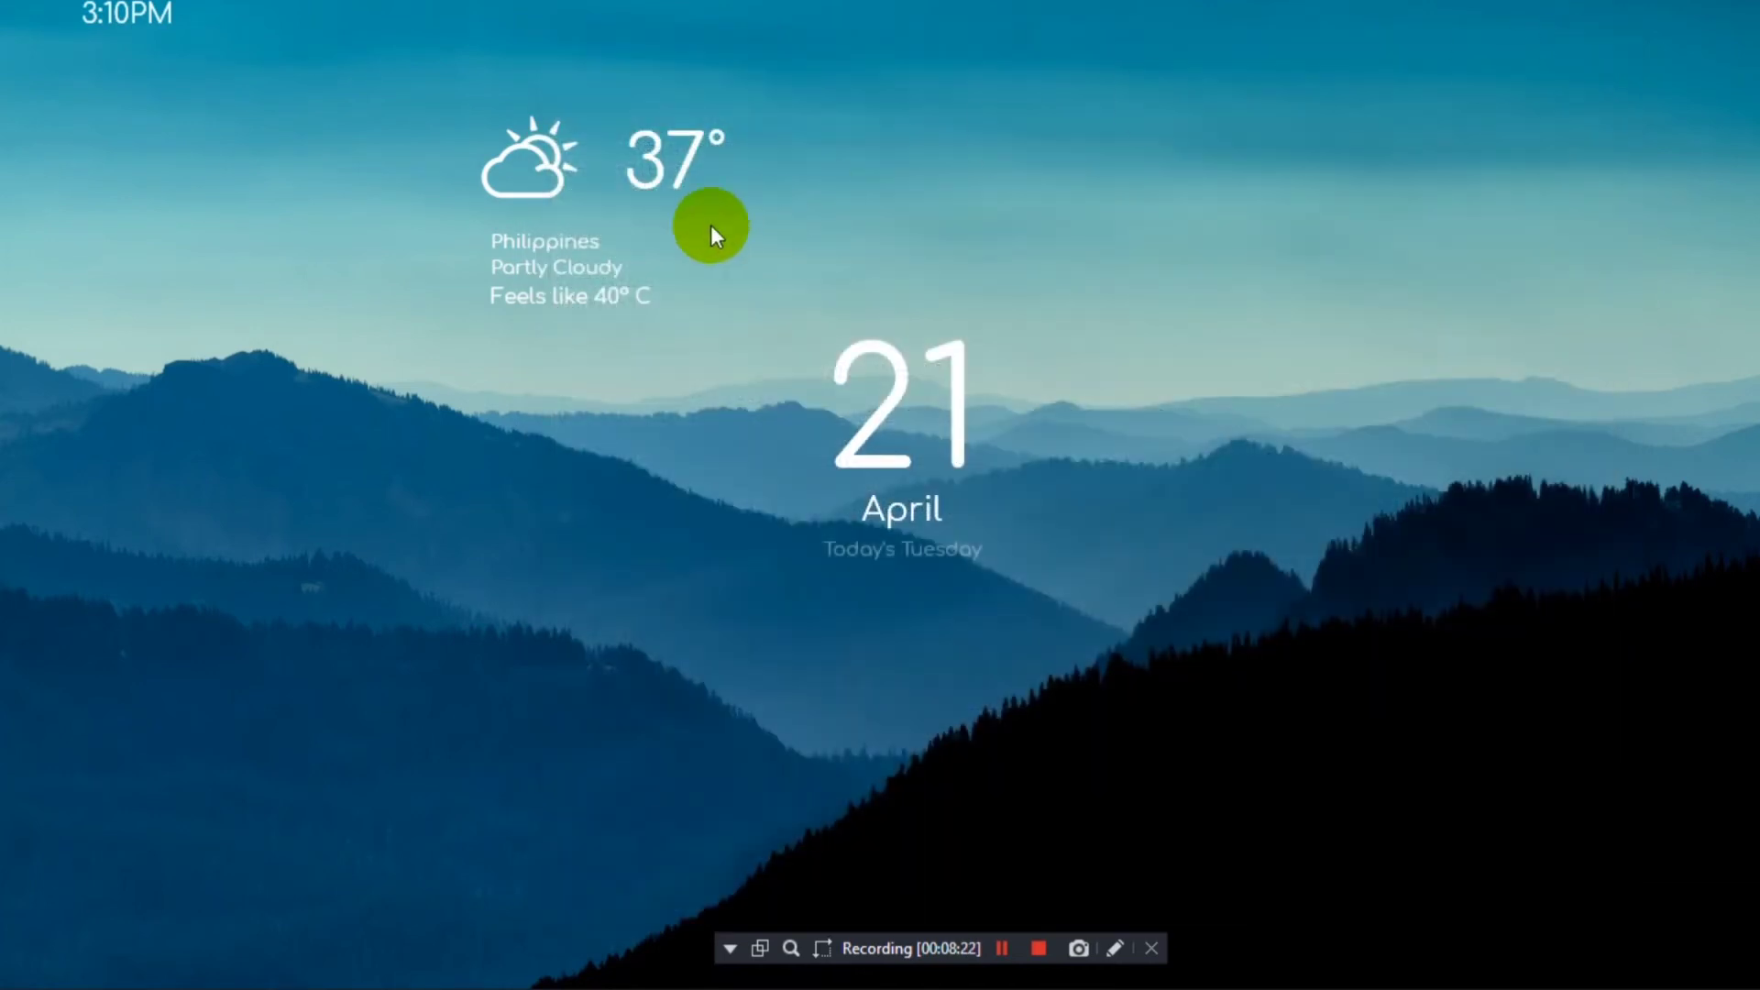
- Refresh the Weather Forecast skin, place it in the desktop's upper-left corner, and move the Time skin below it
right_click(640, 178)
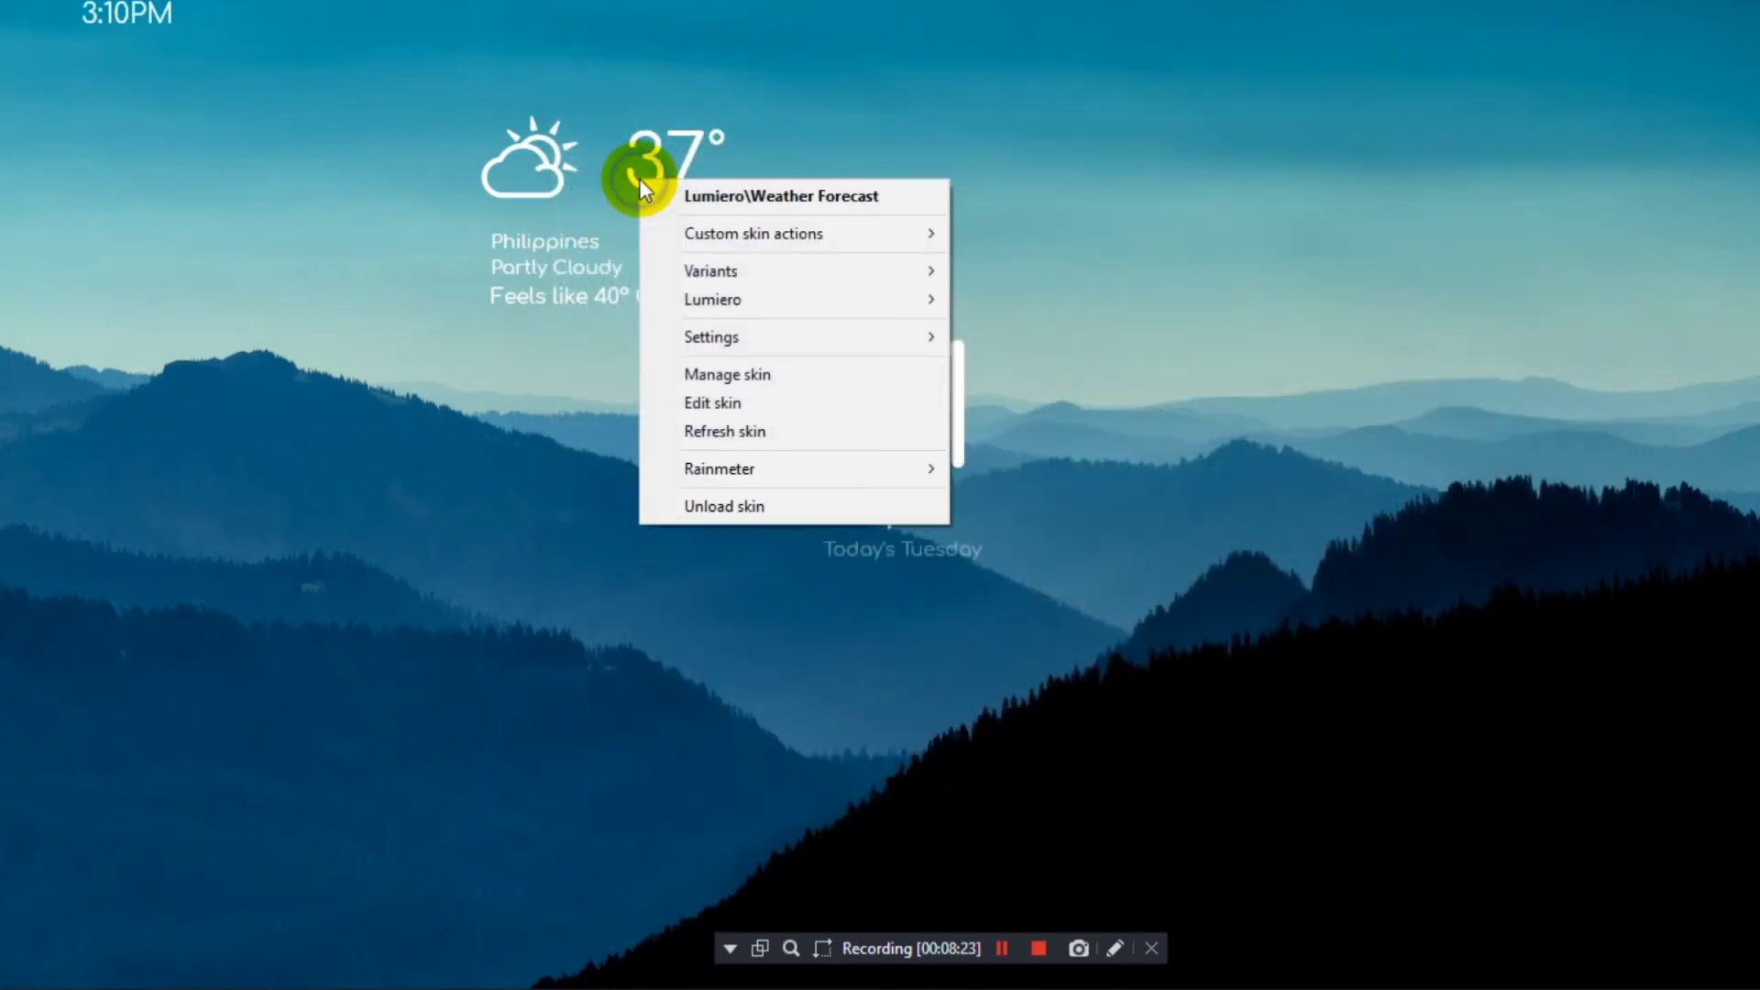
left_click(732, 432)
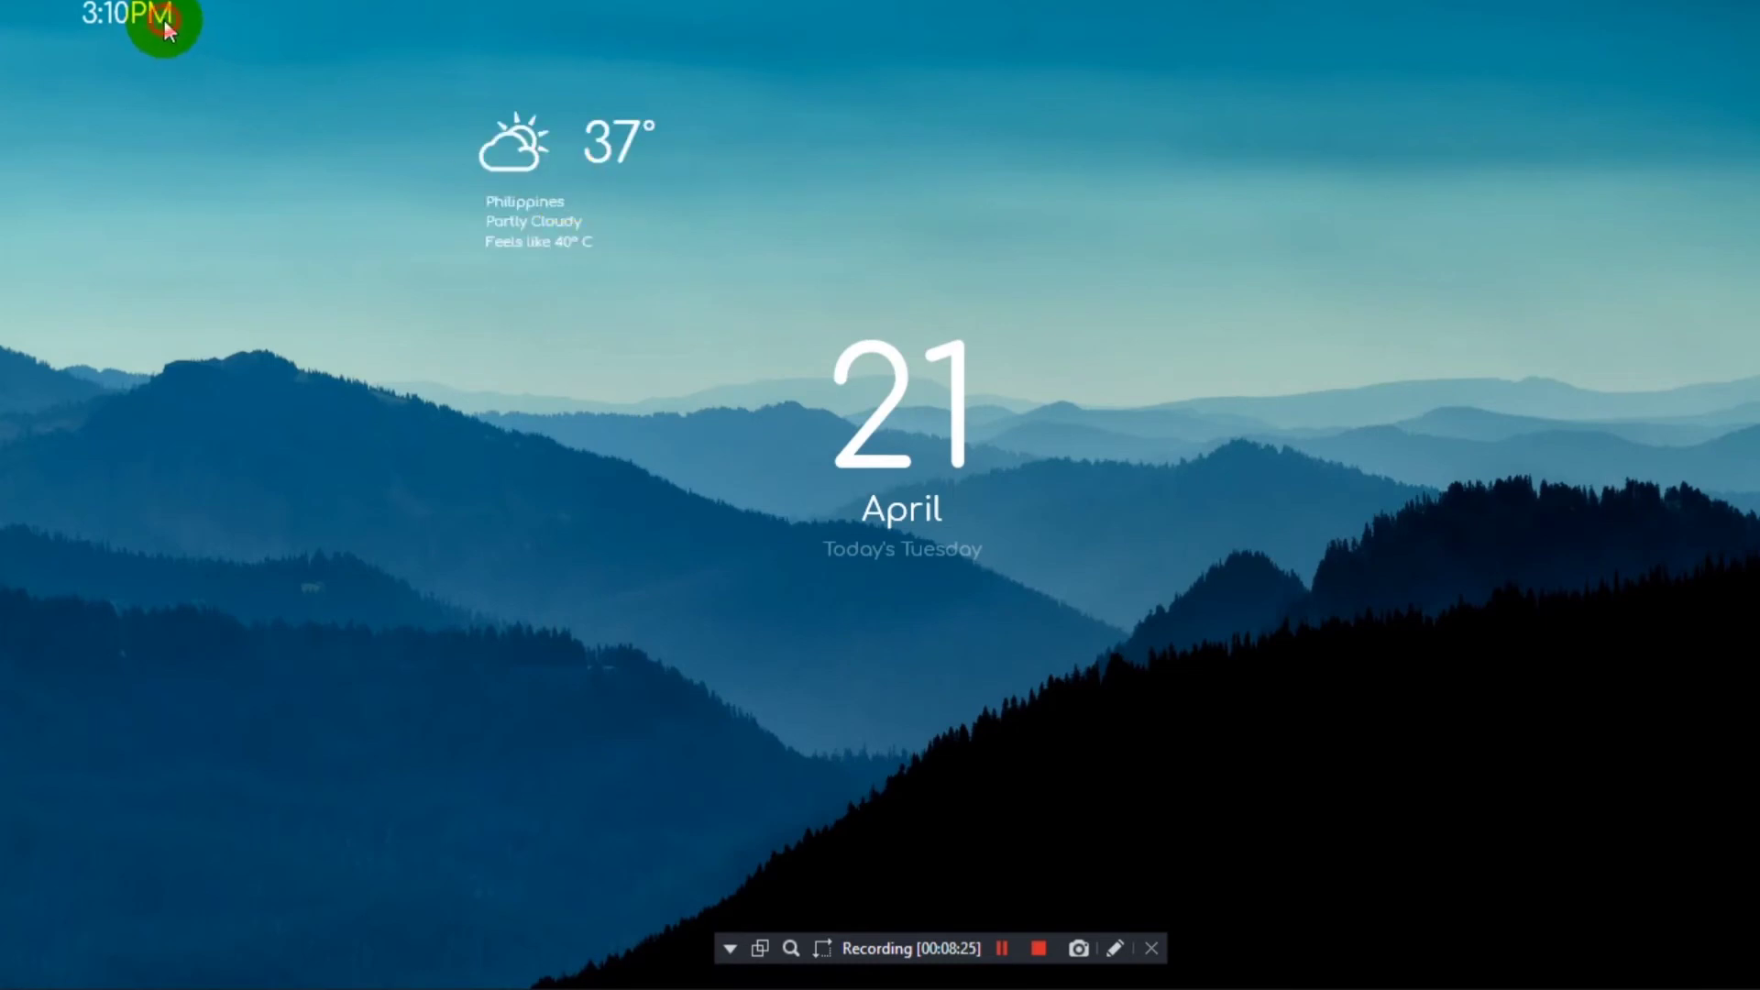
left_click_drag(166, 26, 230, 318)
left_click_drag(536, 153, 89, 72)
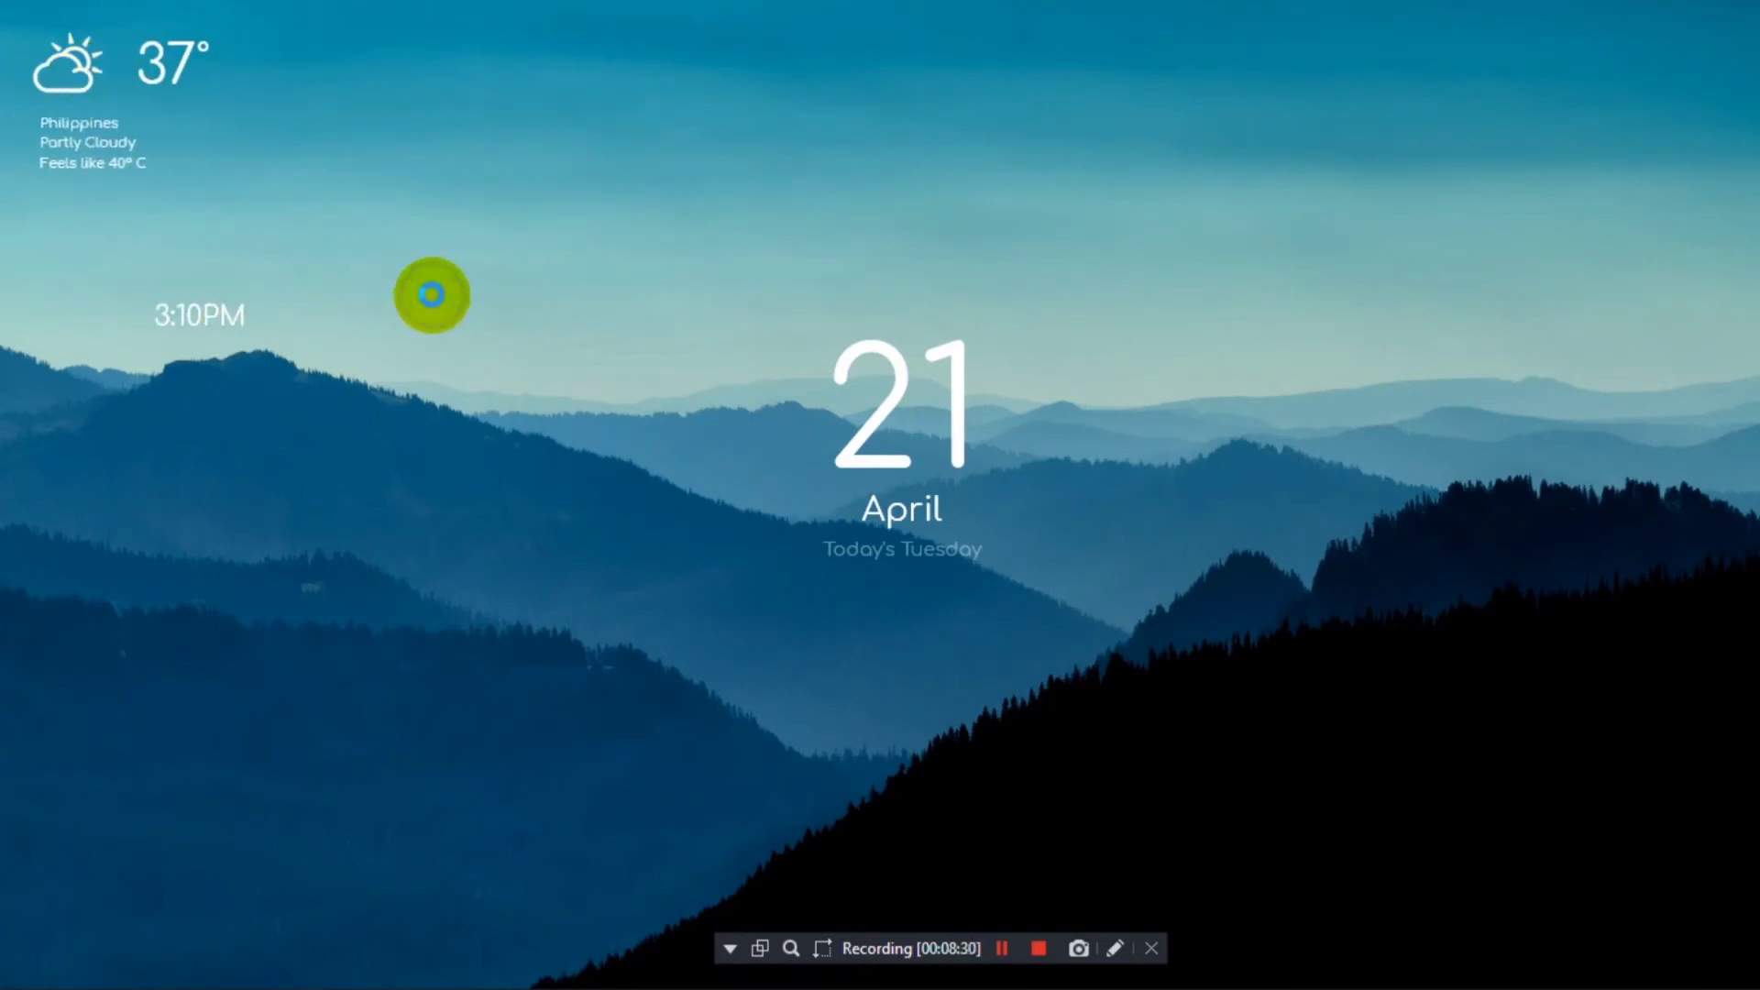
left_click(1003, 950)
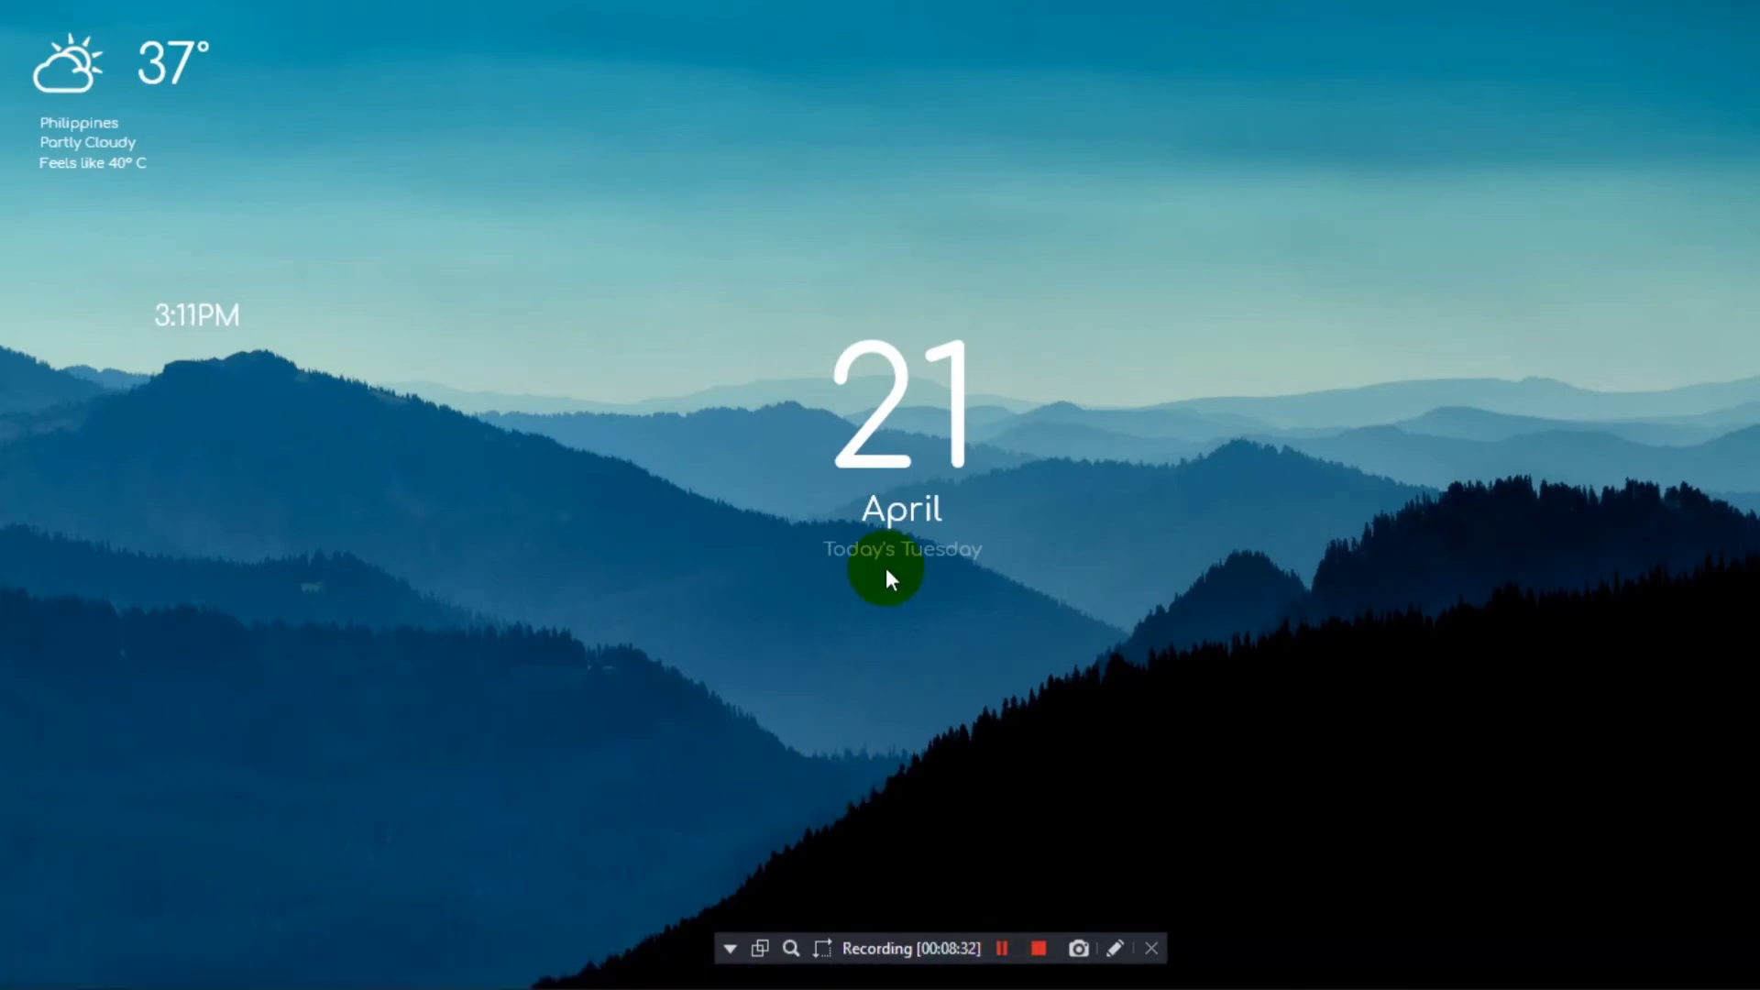
right_click(236, 301)
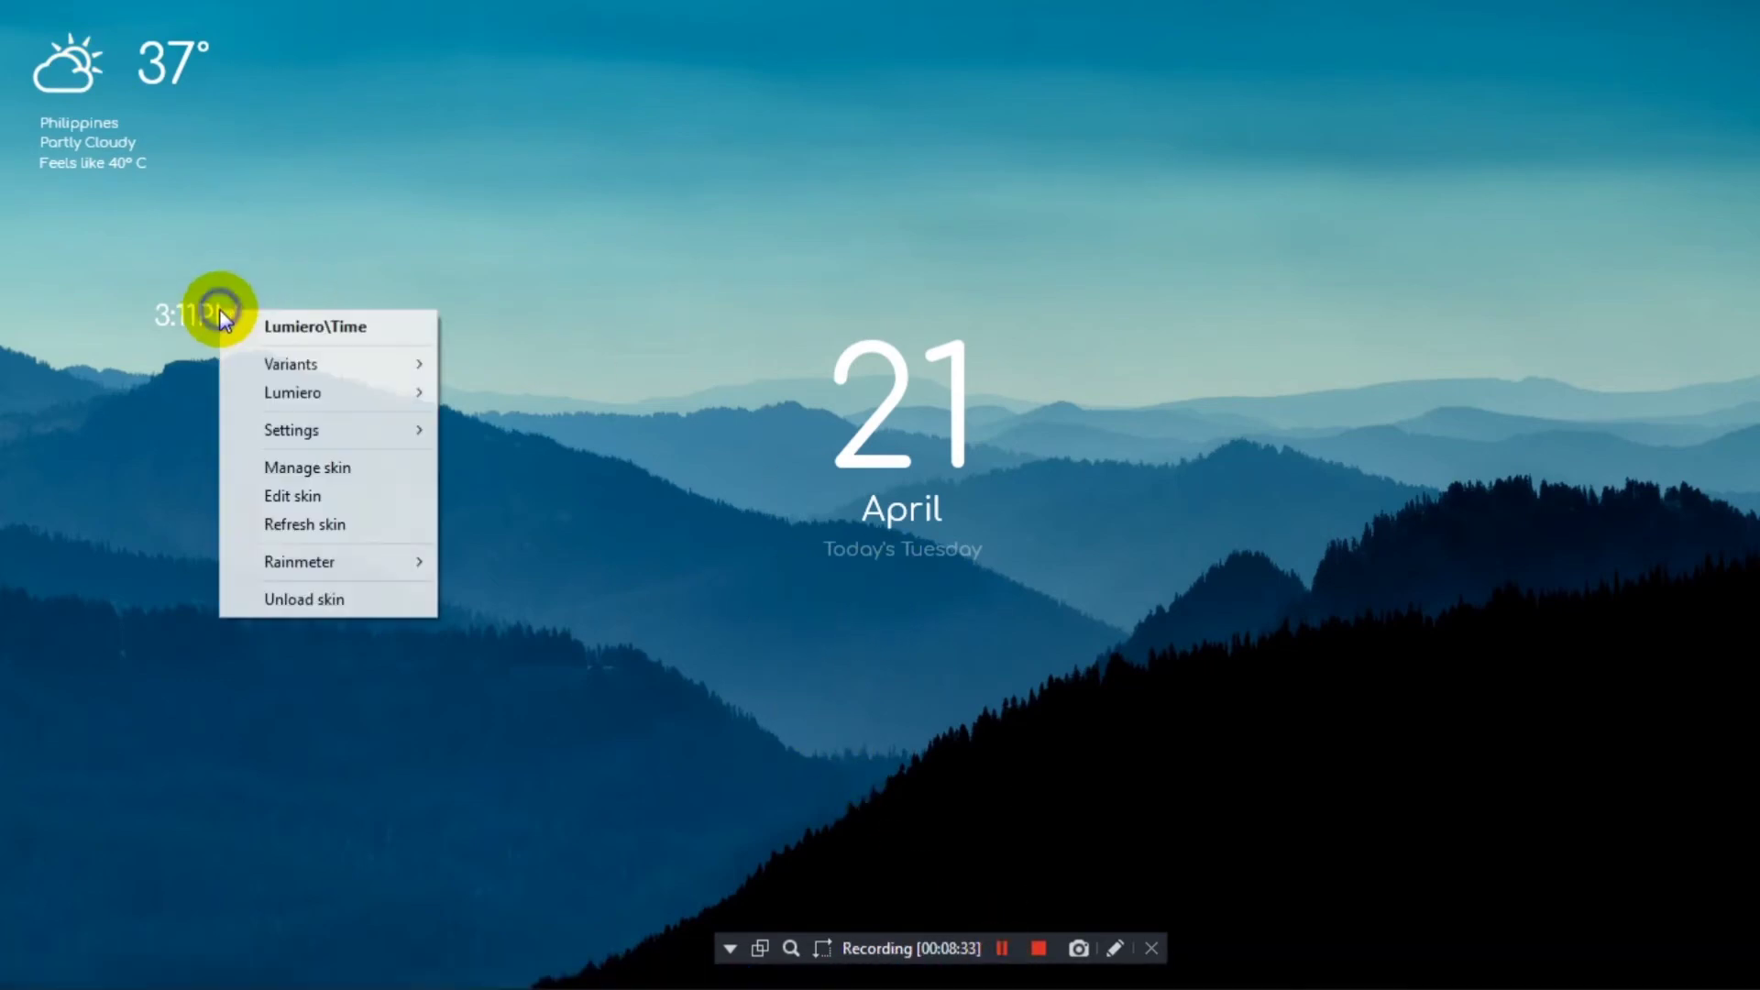
left_click(322, 495)
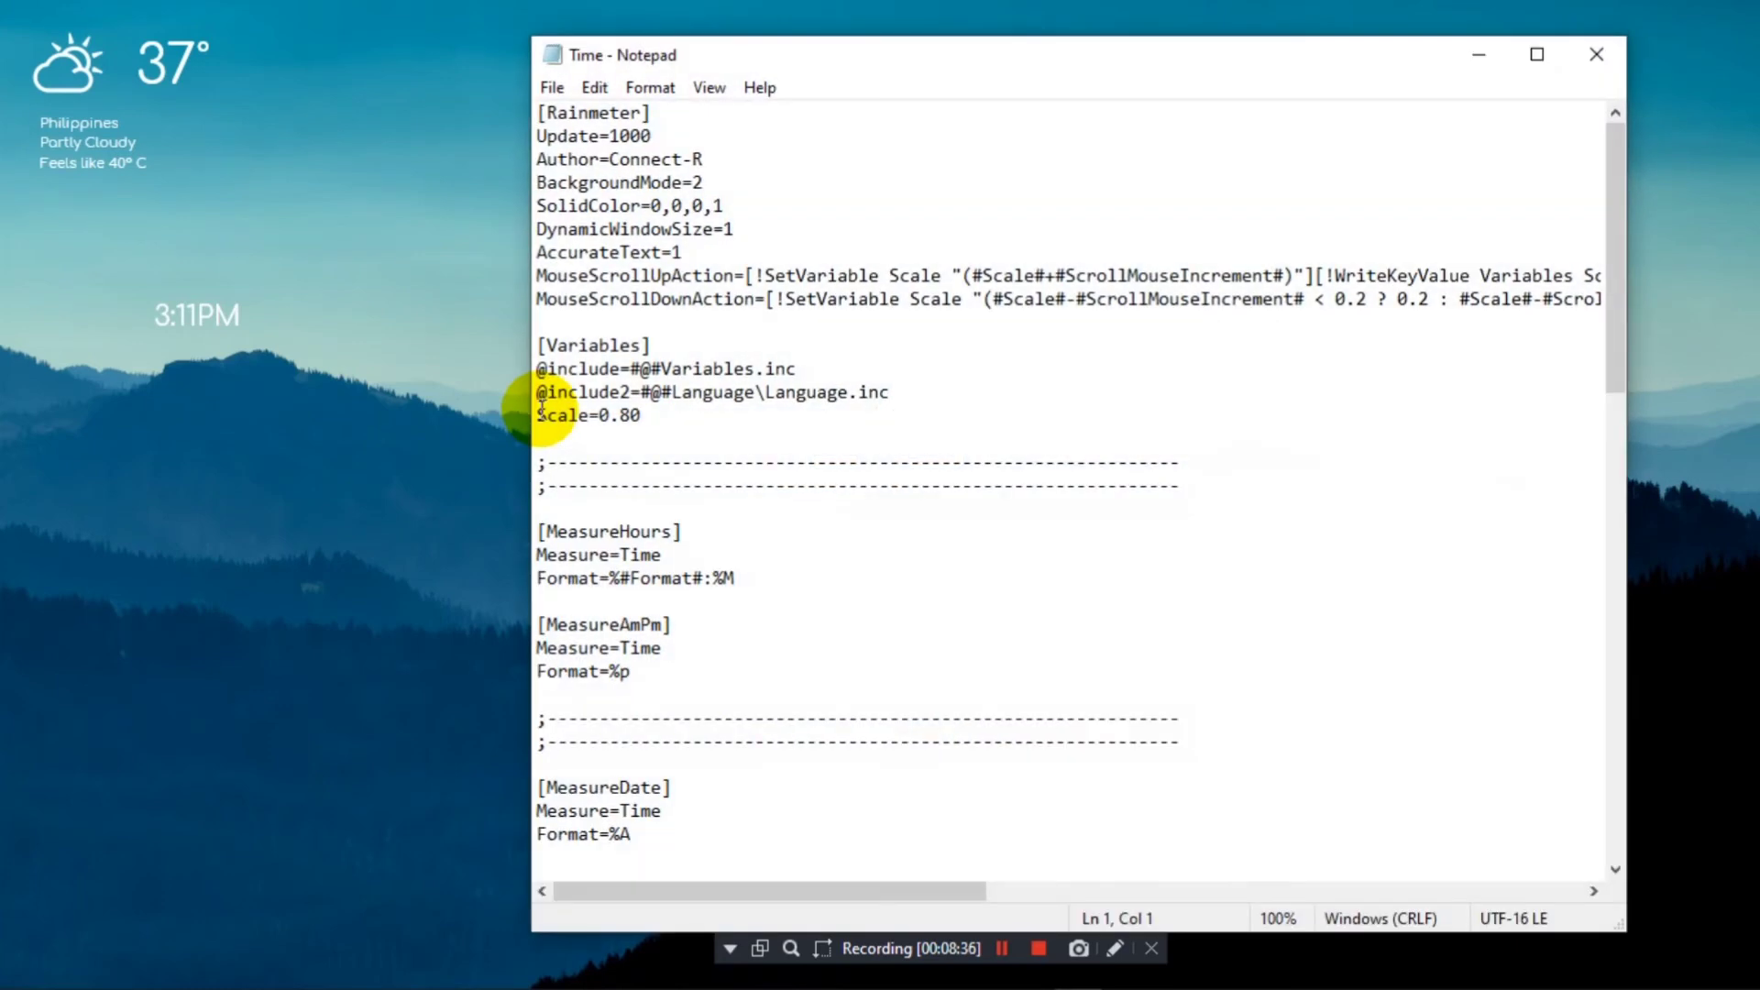
left_click(1595, 62)
right_click(215, 327)
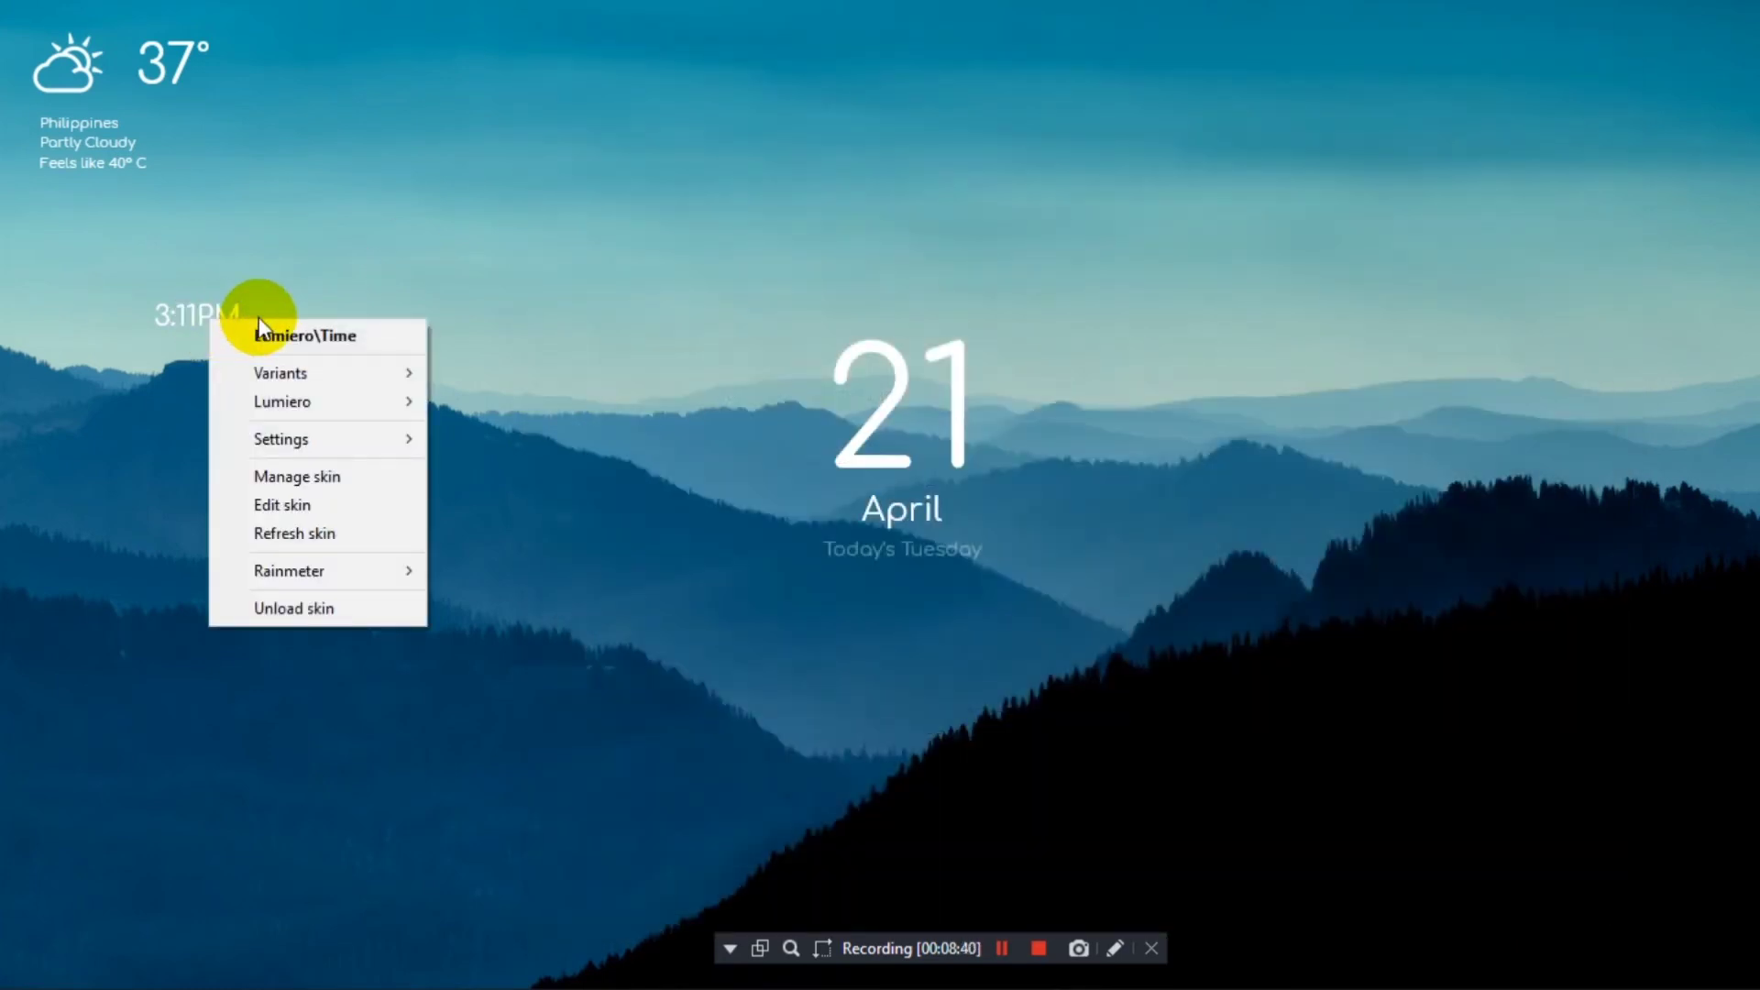
left_click(197, 318)
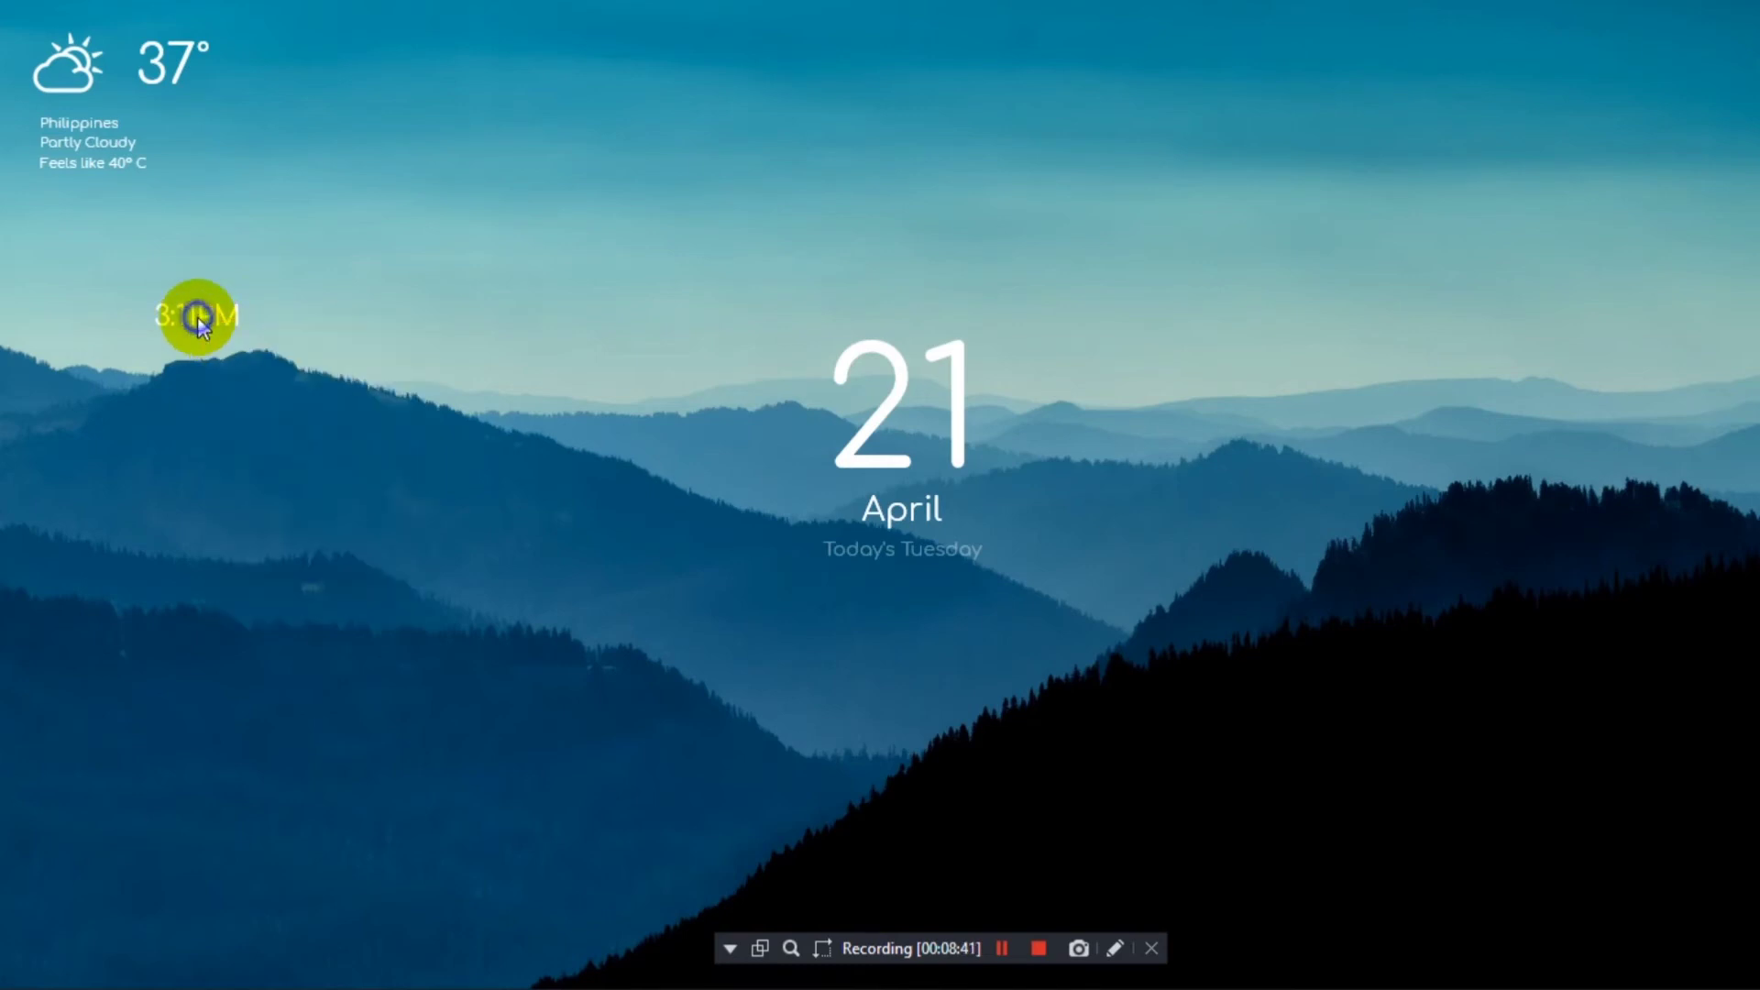
right_click(199, 320)
left_click(682, 403)
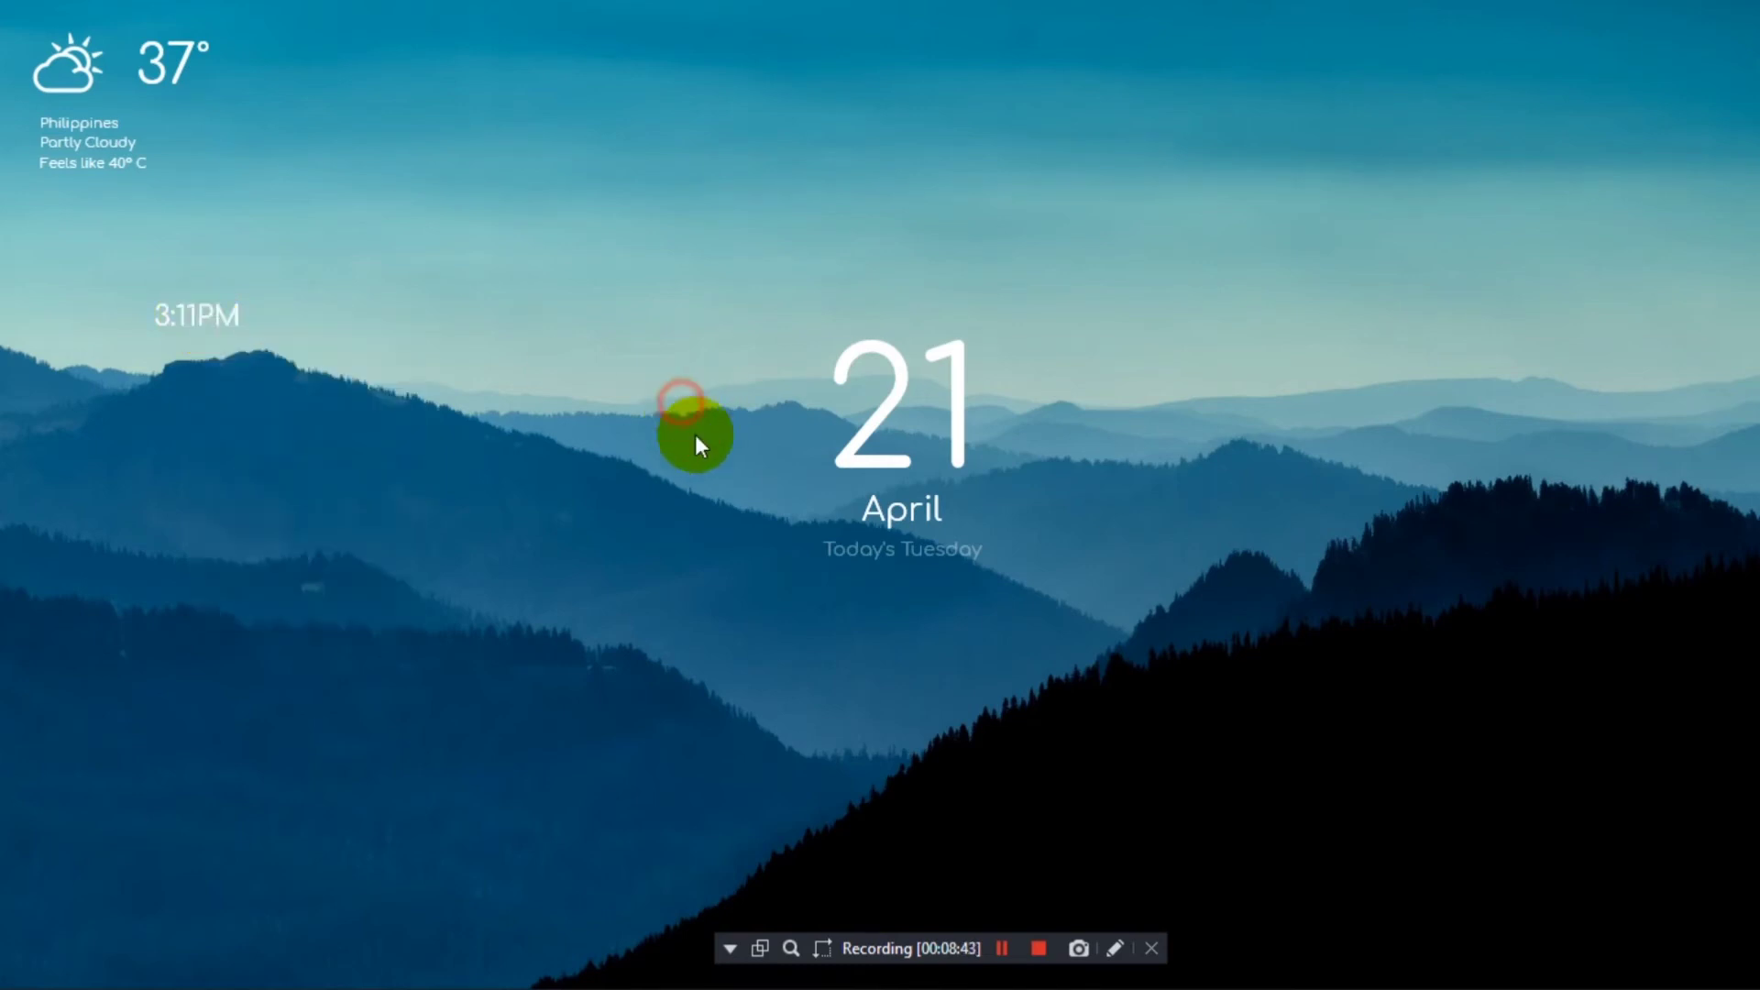
left_click(1002, 944)
- Turn off Keep on screen and Snap to edges for the Time skin
right_click(214, 315)
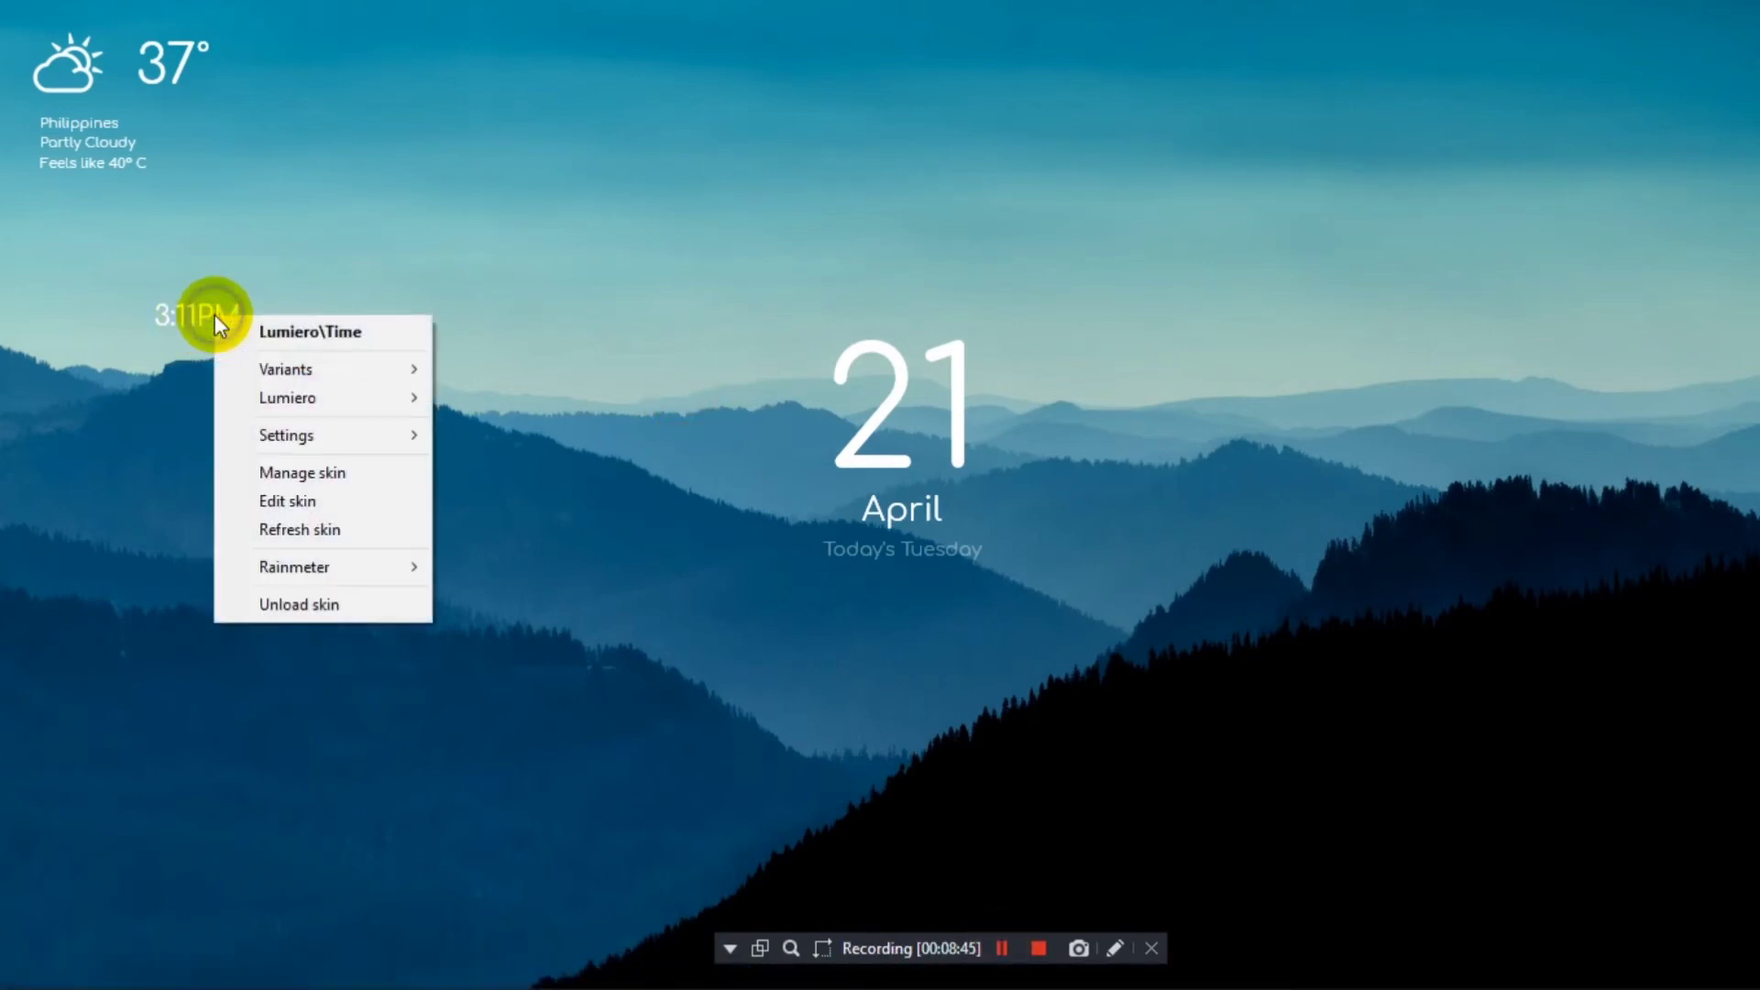
left_click(321, 431)
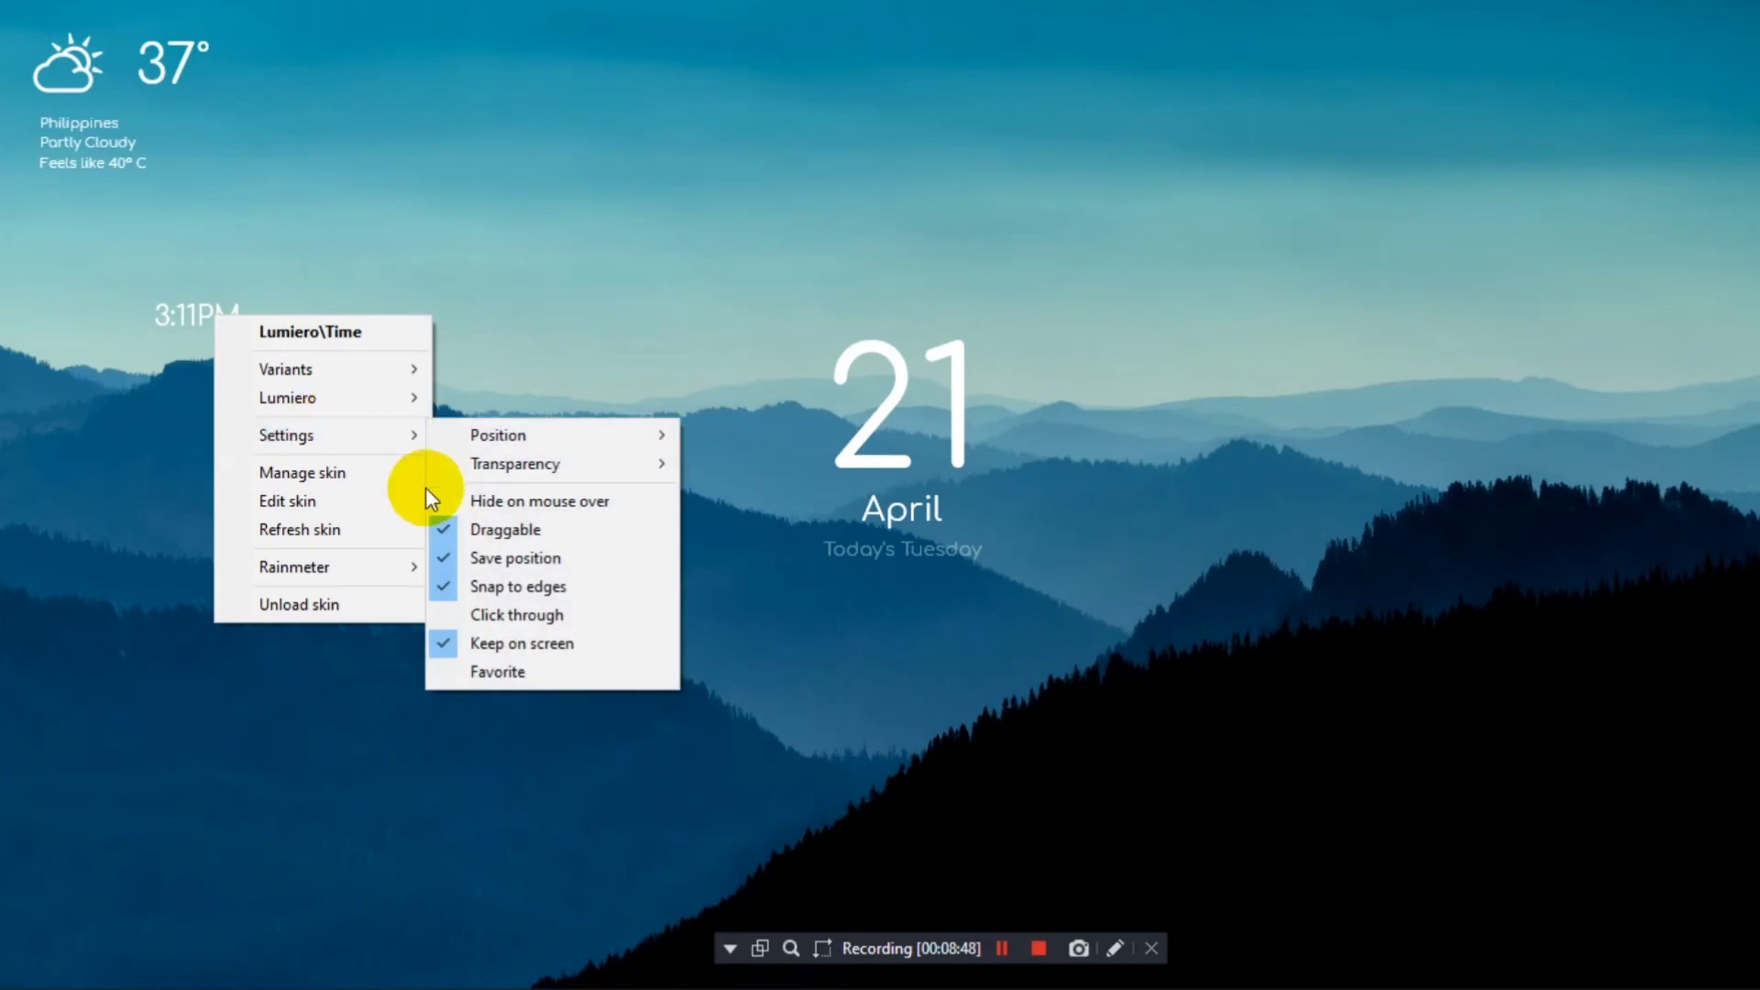
left_click(479, 643)
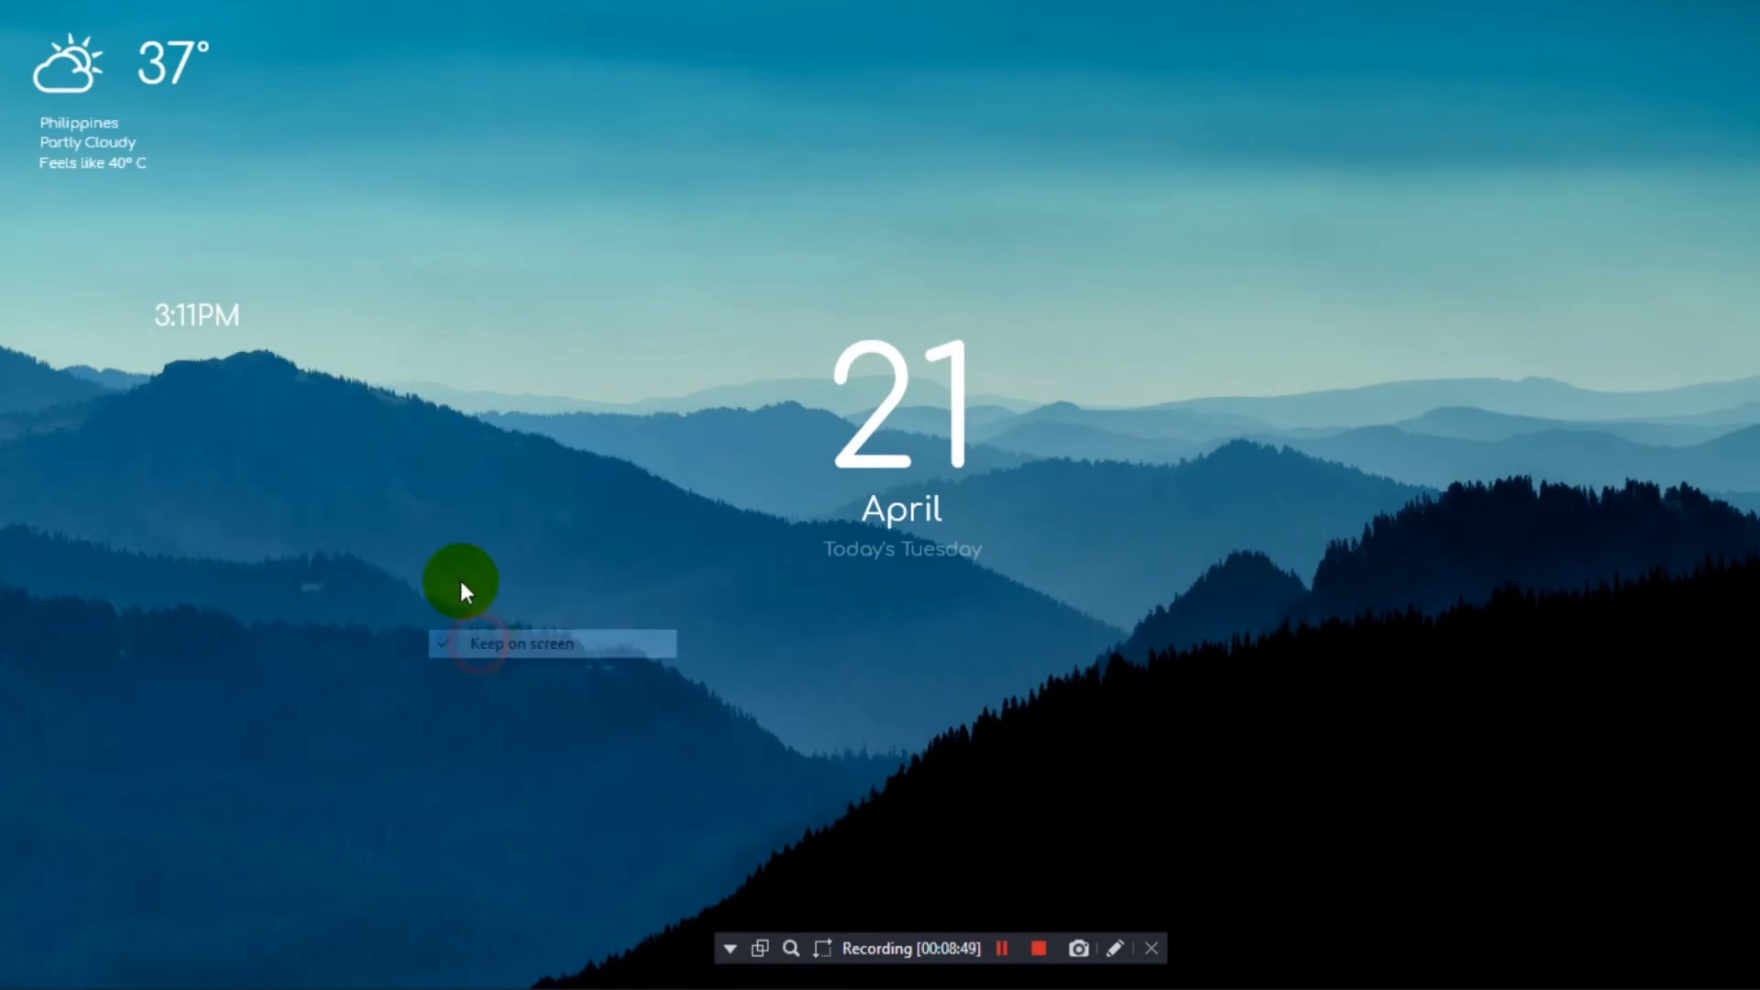
right_click(236, 316)
left_click(329, 435)
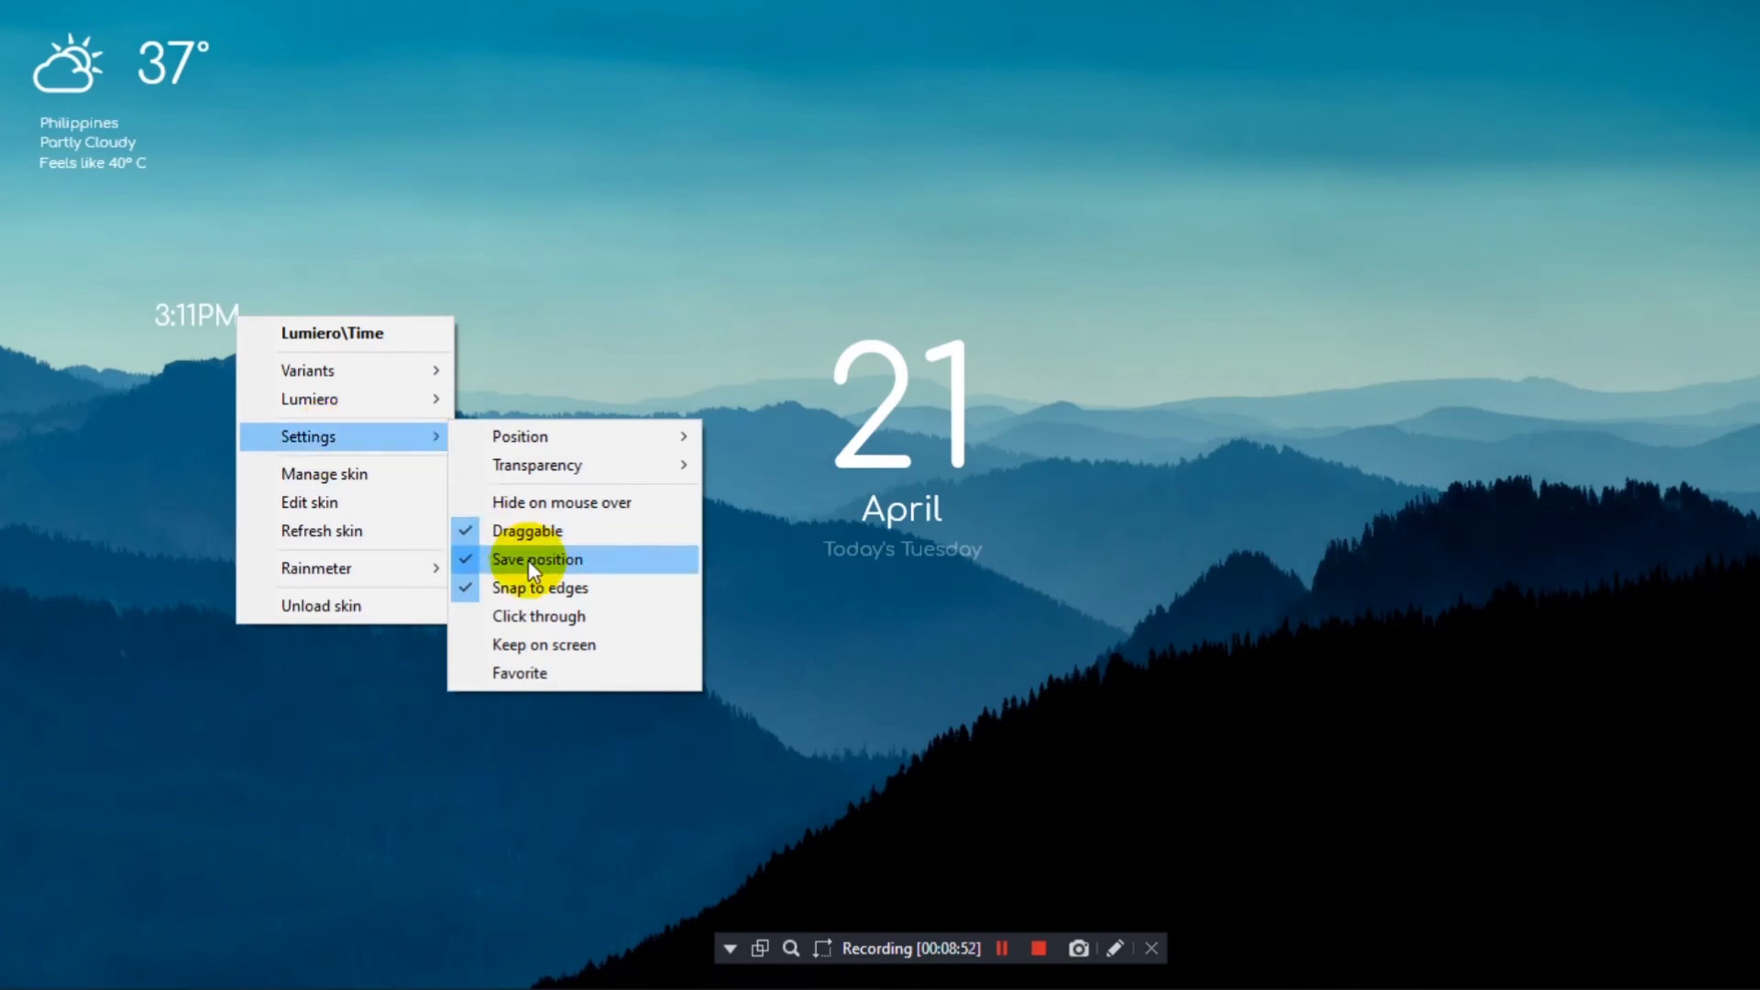
left_click(530, 587)
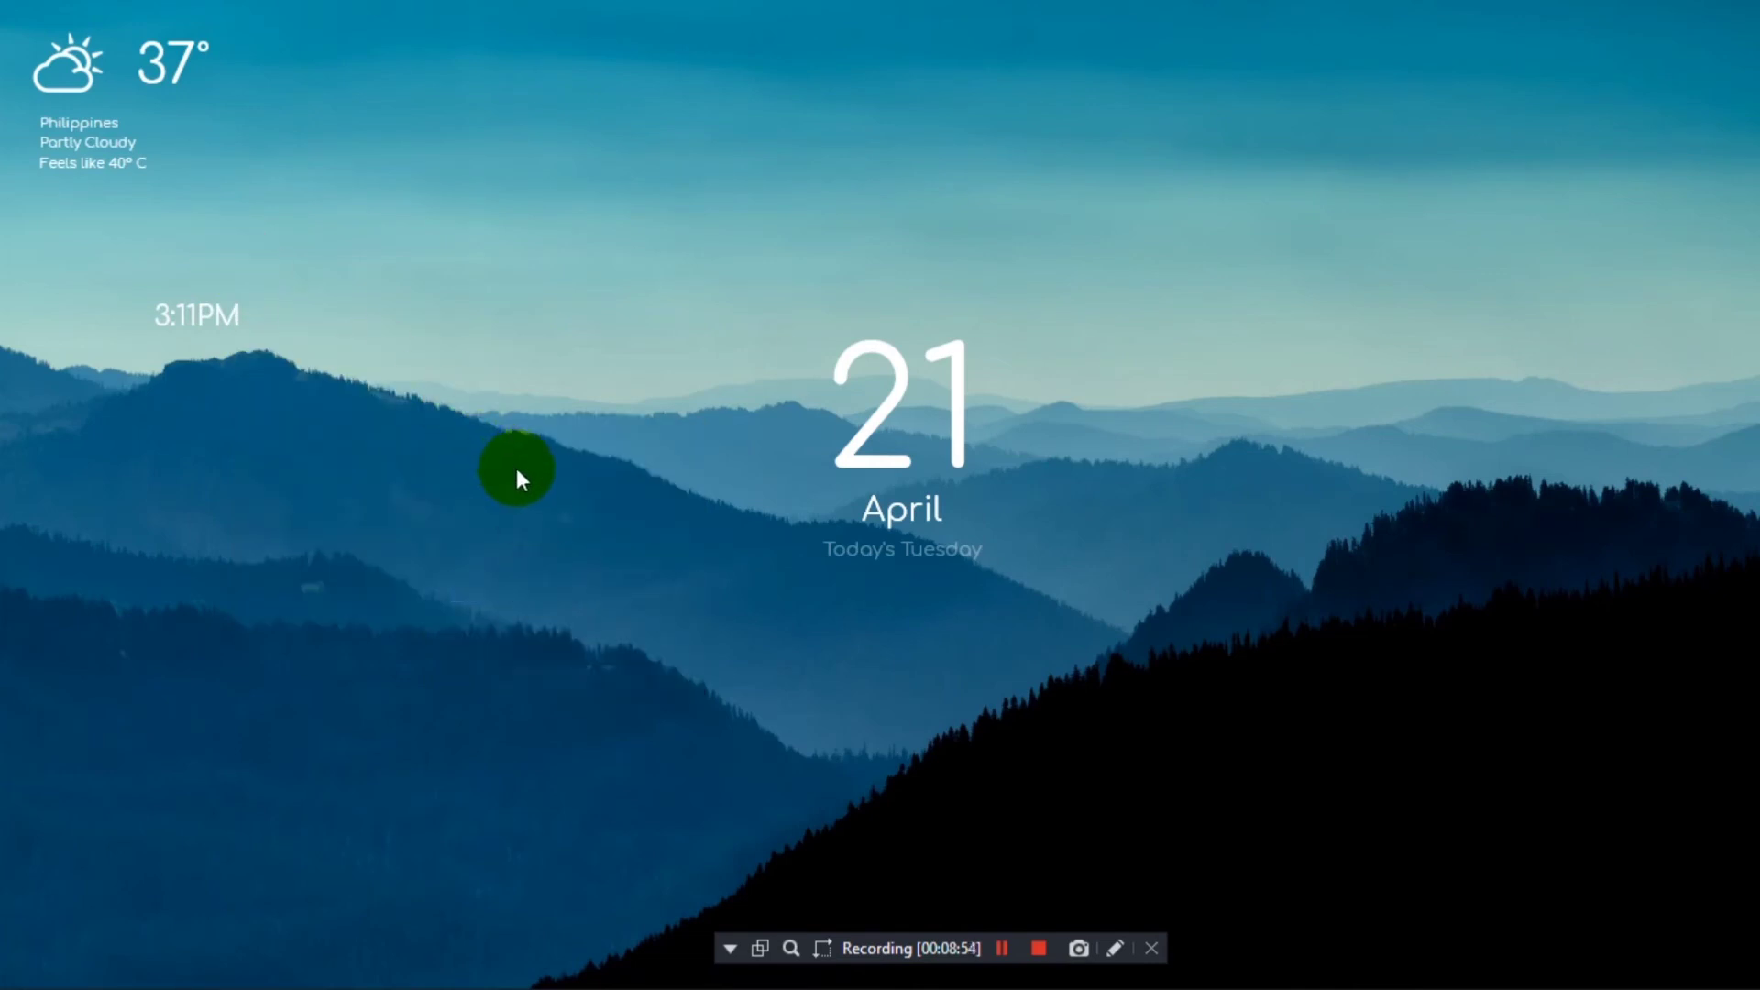
- Set Scale=0.70 in the Time skin's file, save and close it, and refresh the skin
right_click(236, 317)
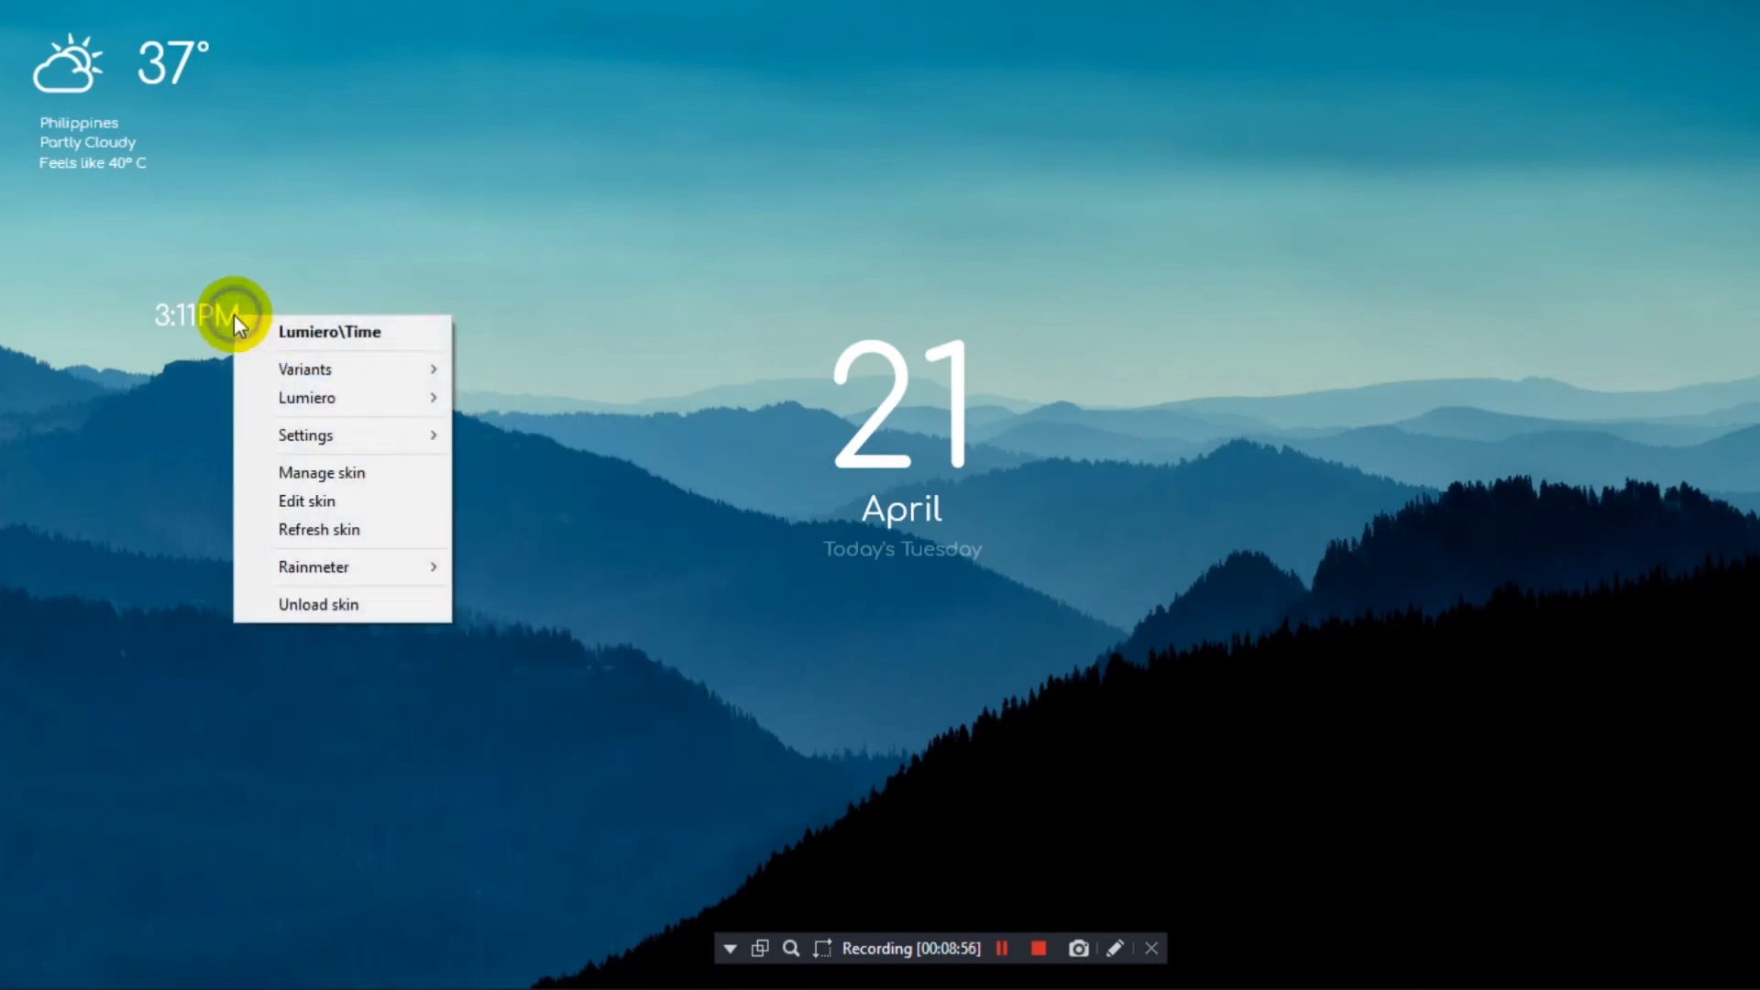
left_click(320, 502)
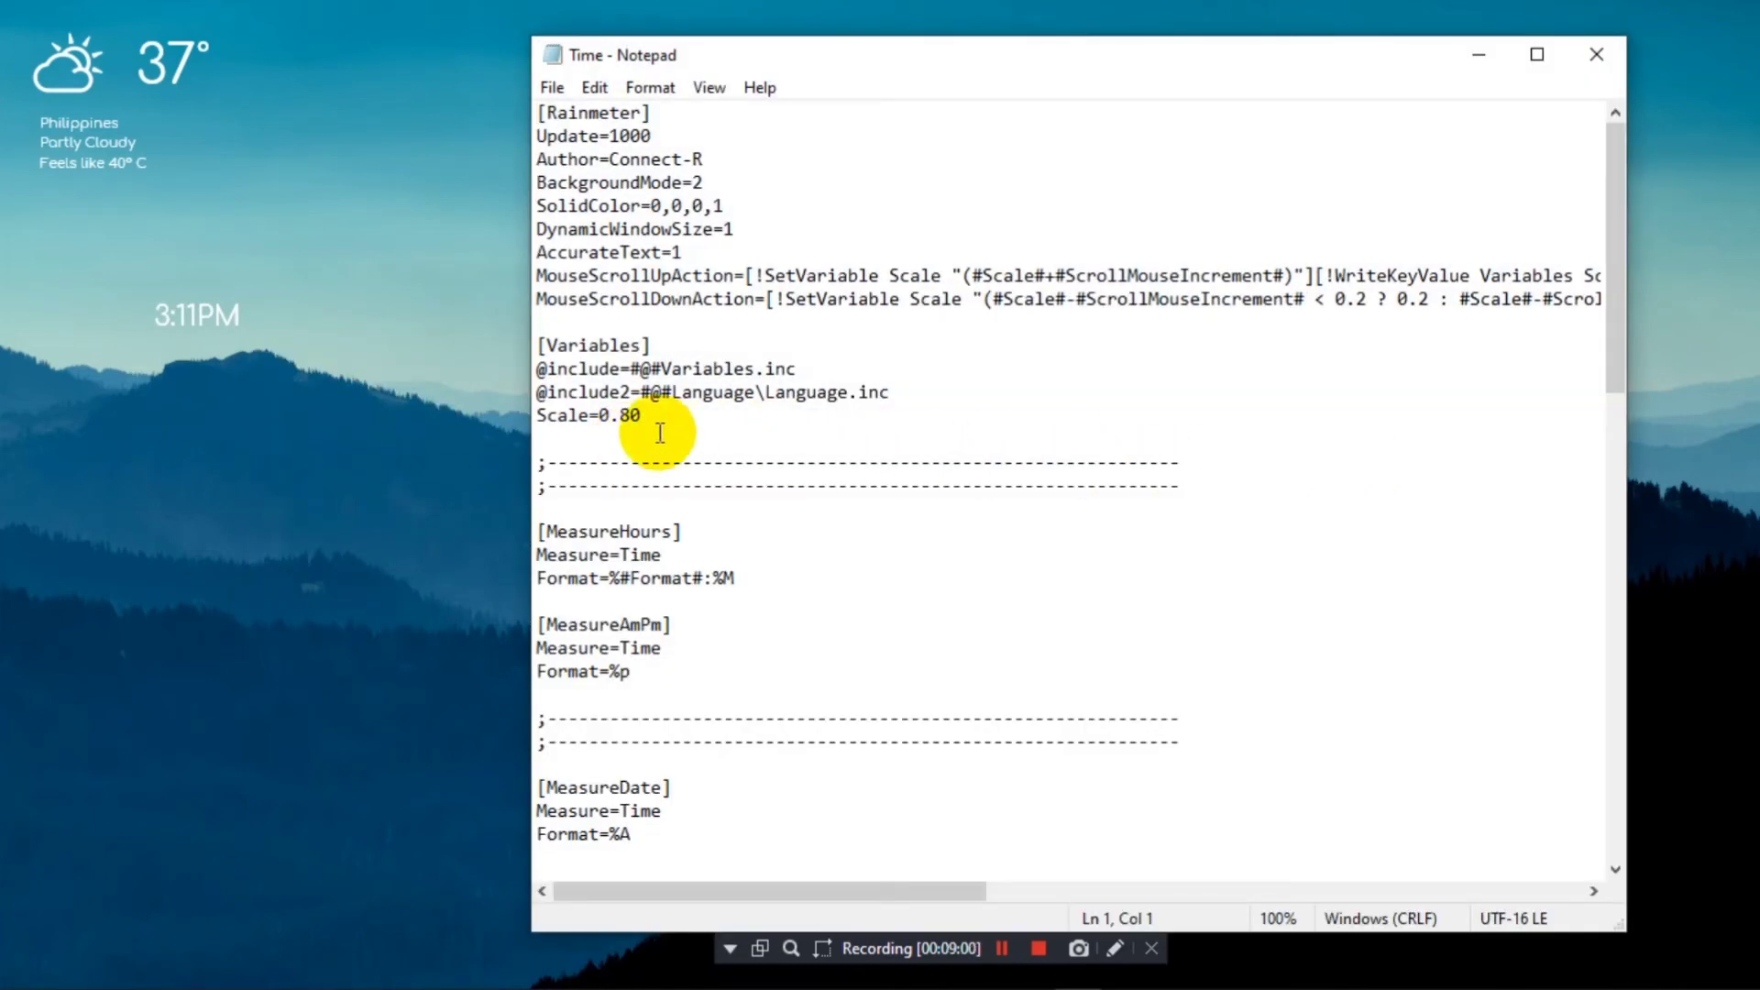
left_click(620, 417)
left_click_drag(619, 417, 627, 422)
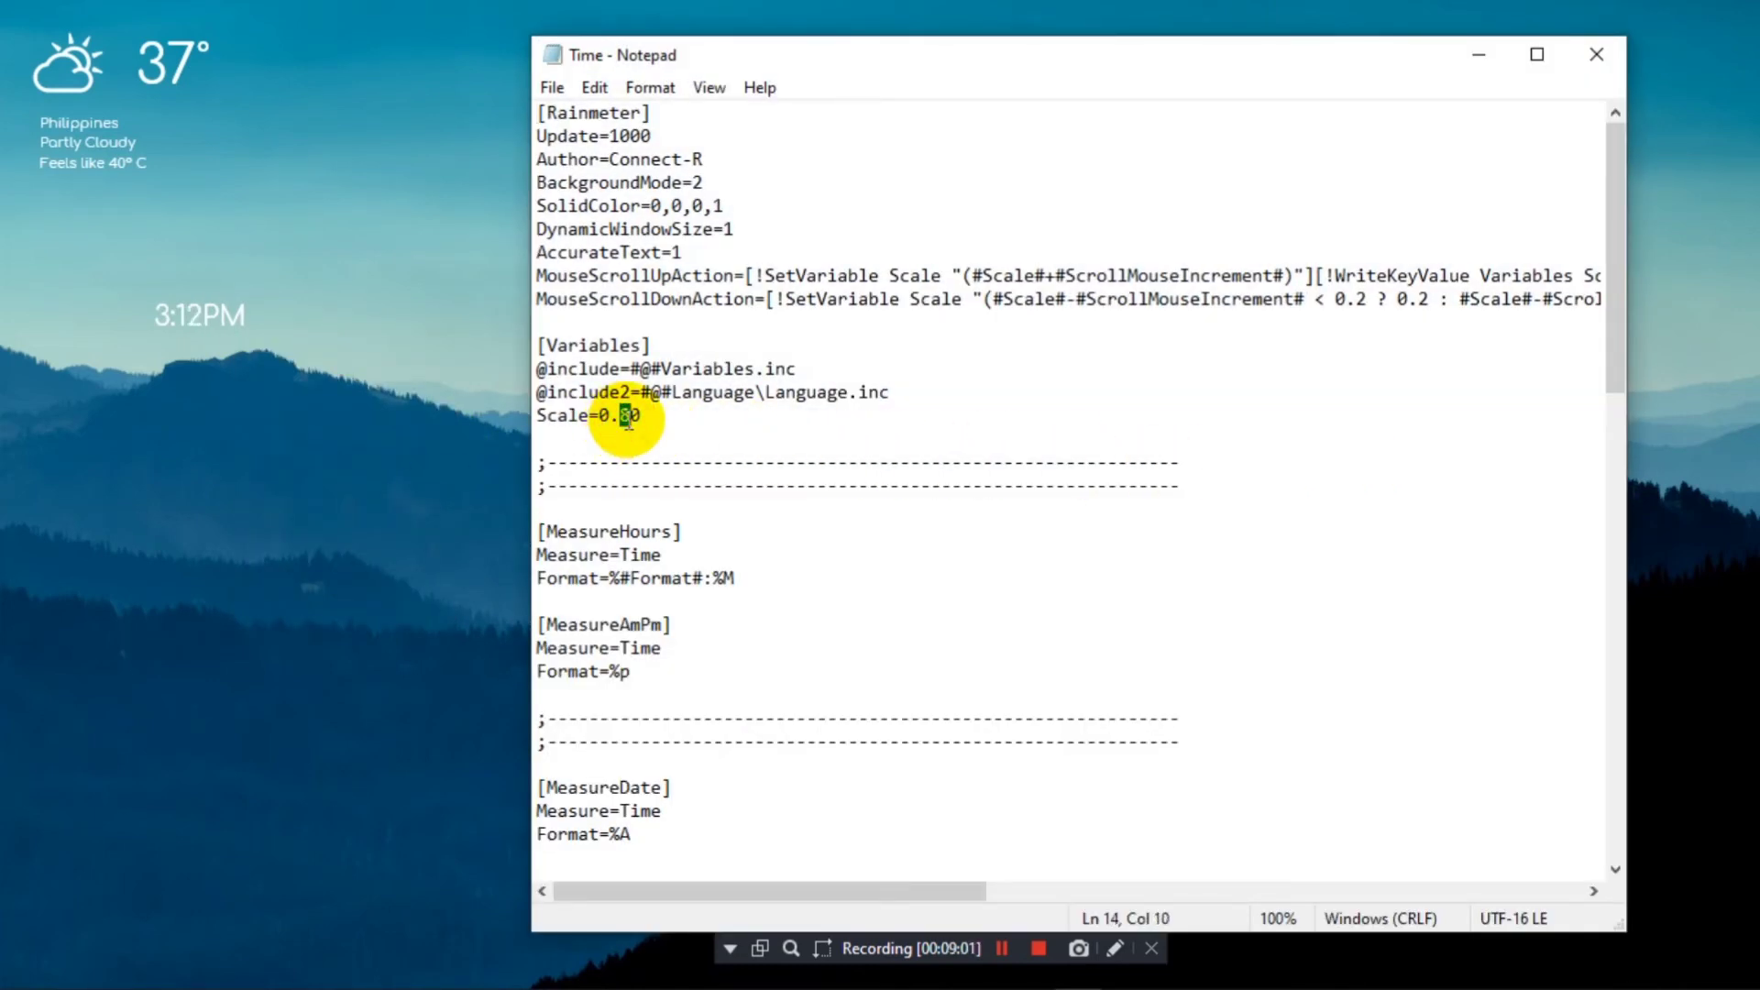
type("7")
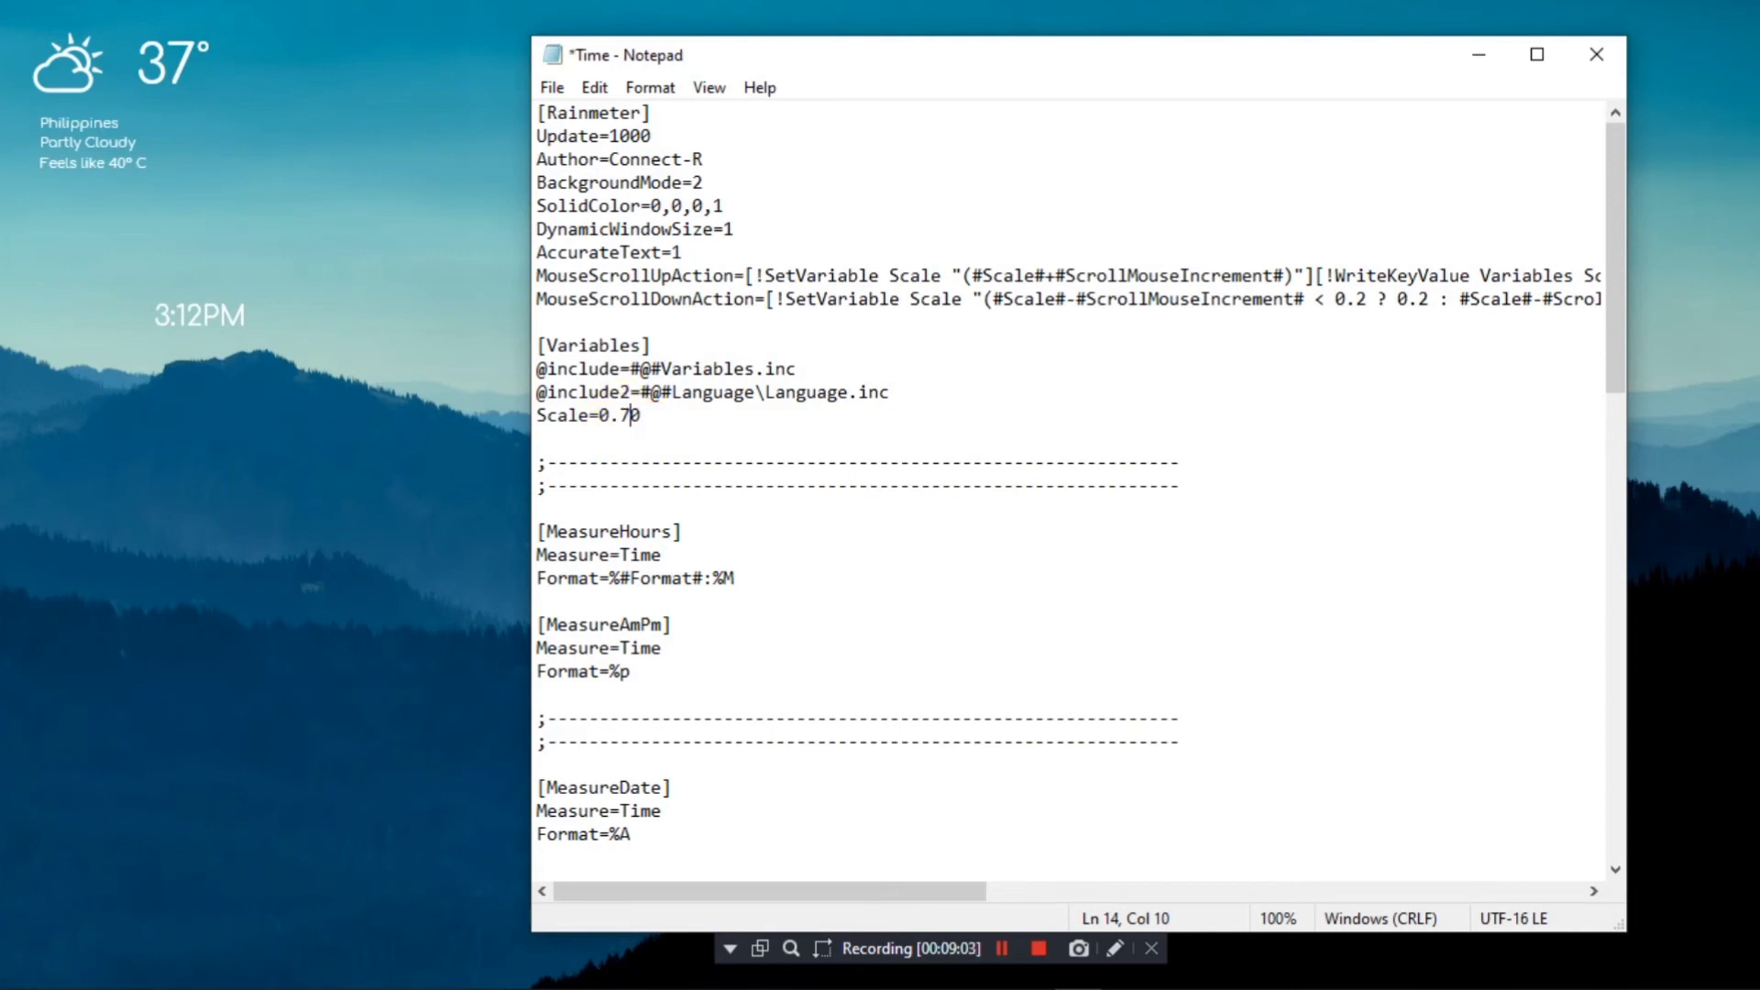
left_click(552, 87)
left_click(581, 200)
left_click(1594, 53)
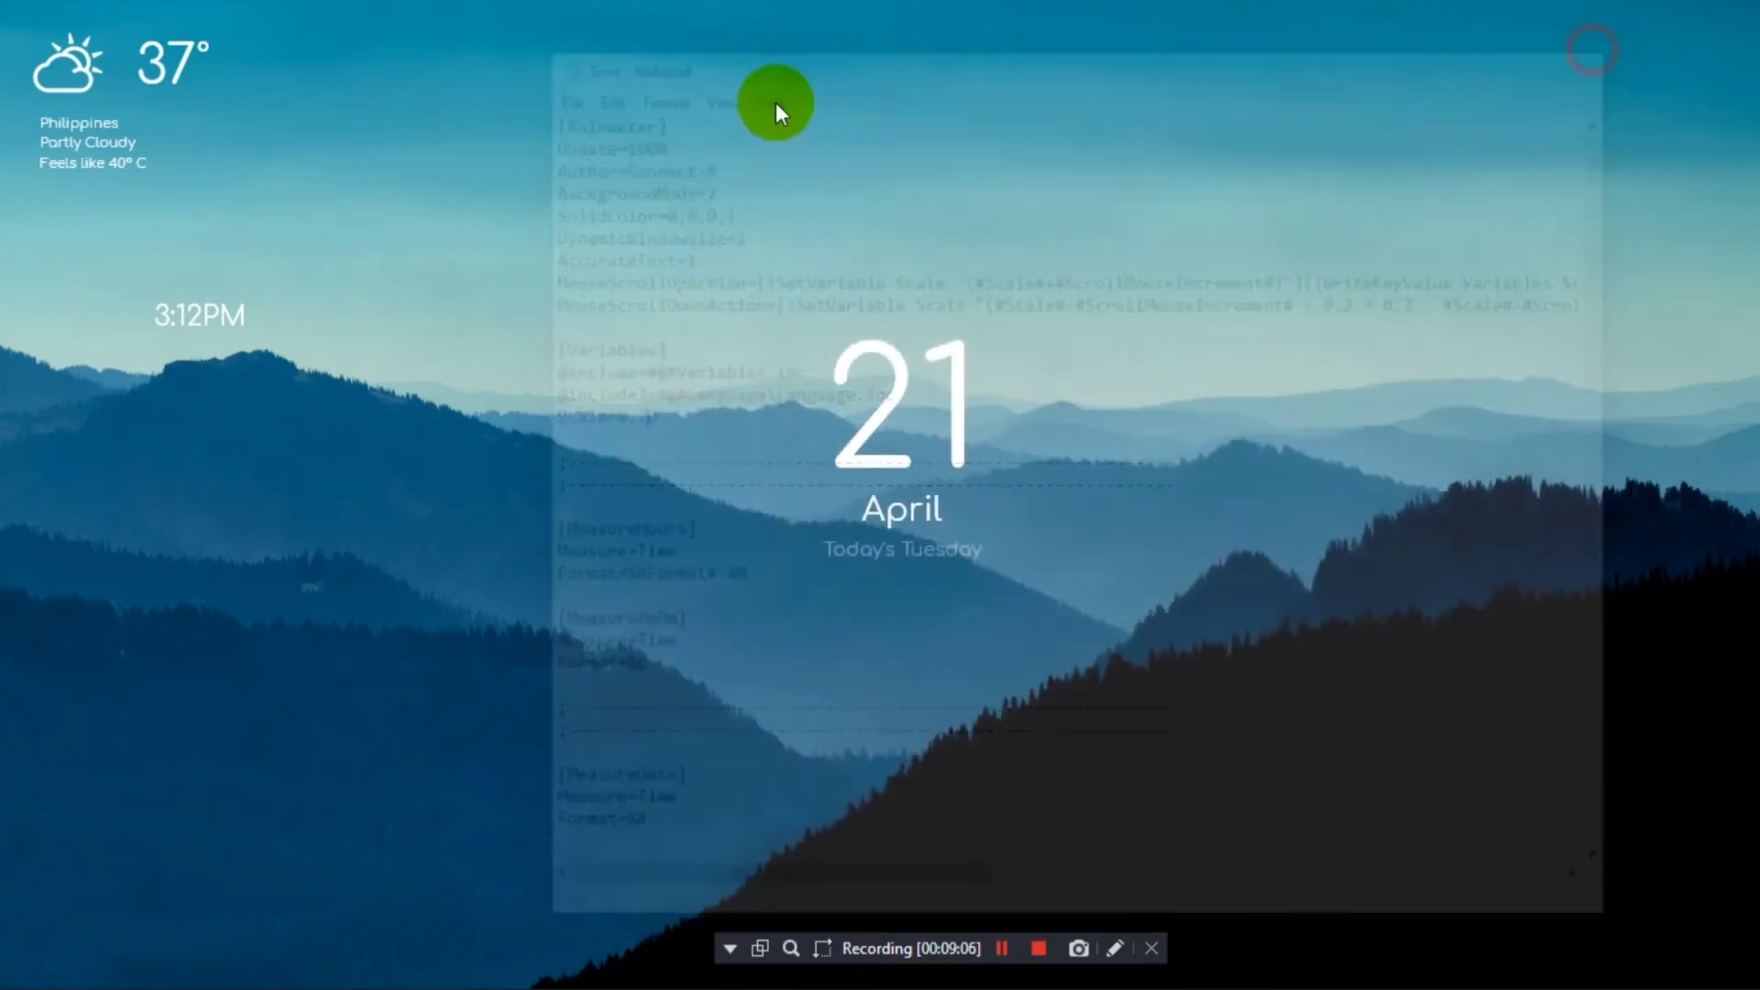
right_click(240, 316)
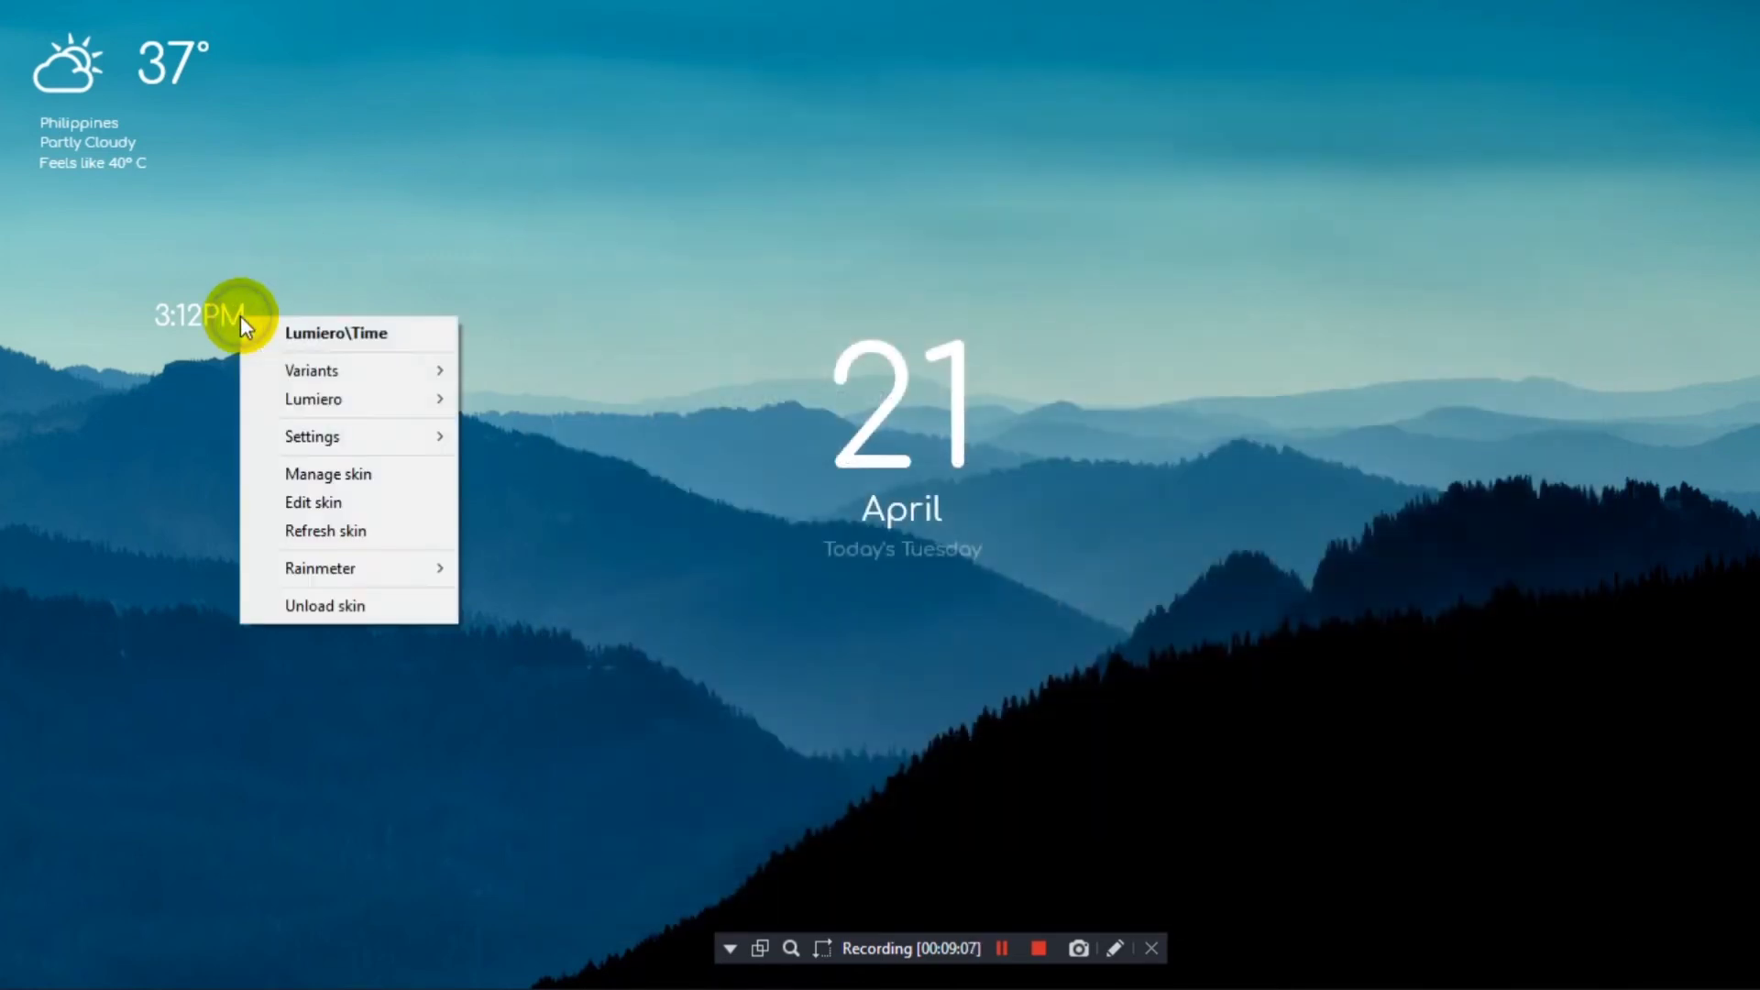
left_click(316, 532)
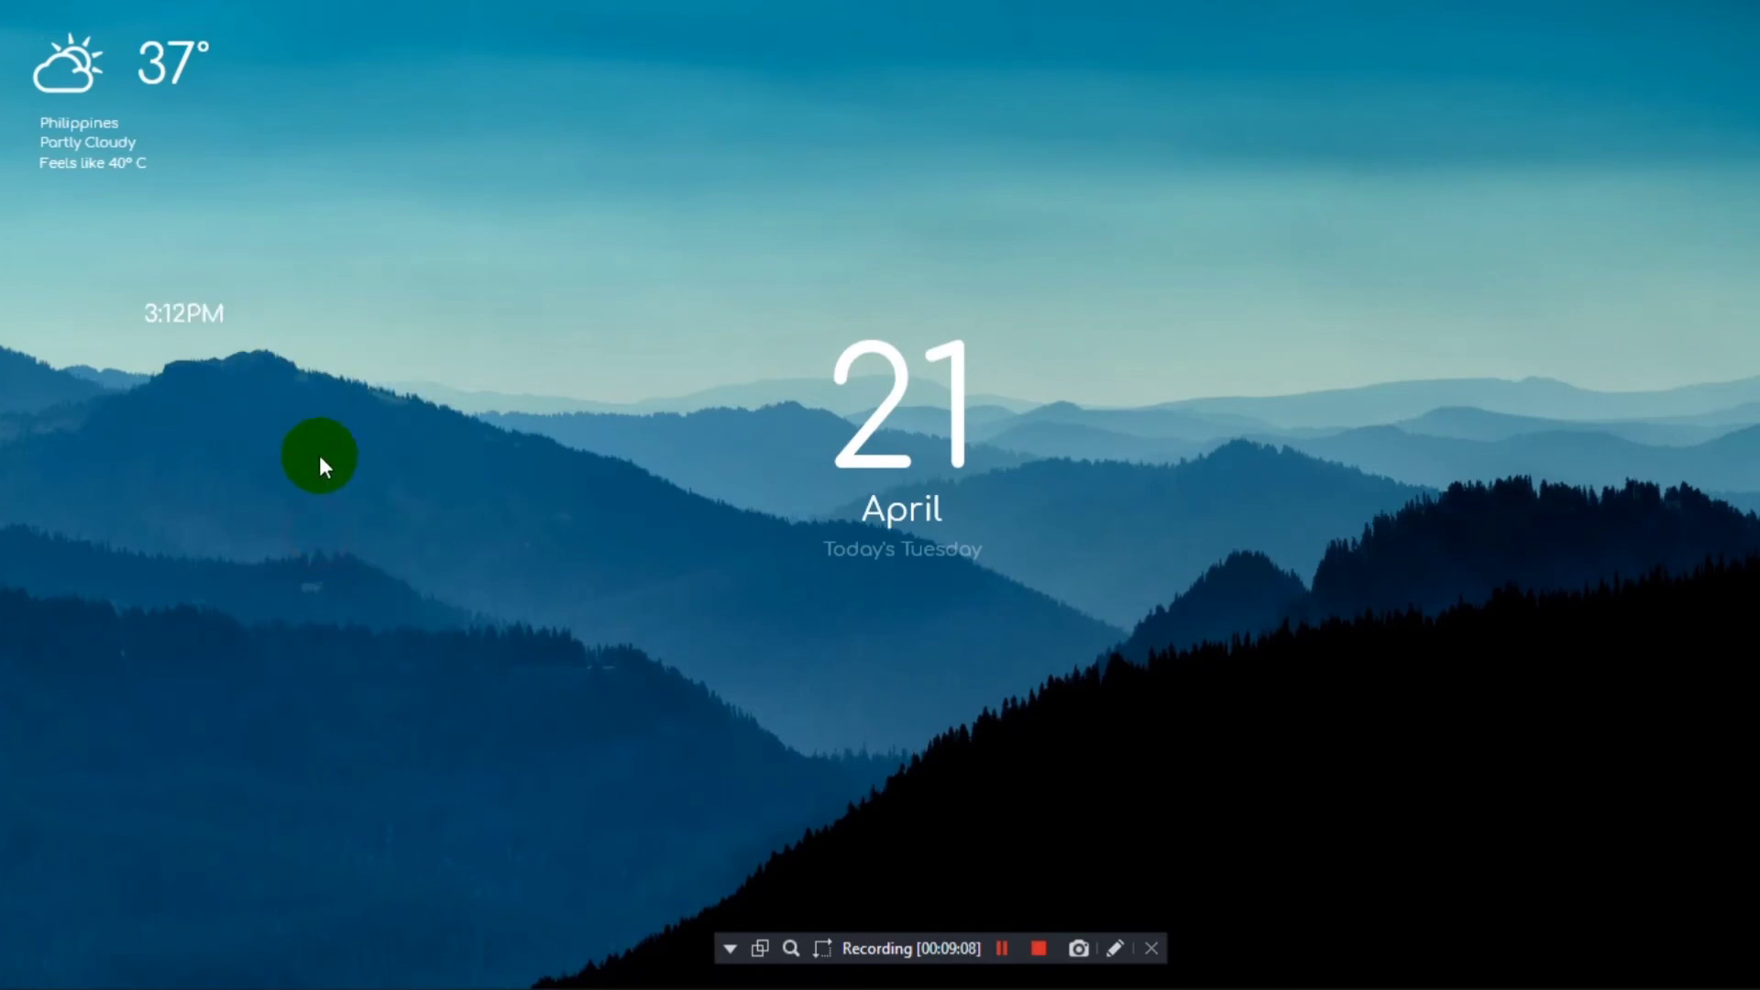
left_click(1007, 947)
- Load the Rainmeter Dock.ini skin from the Rainmeter Dock folder and set its position to On desktop
left_click(1034, 977)
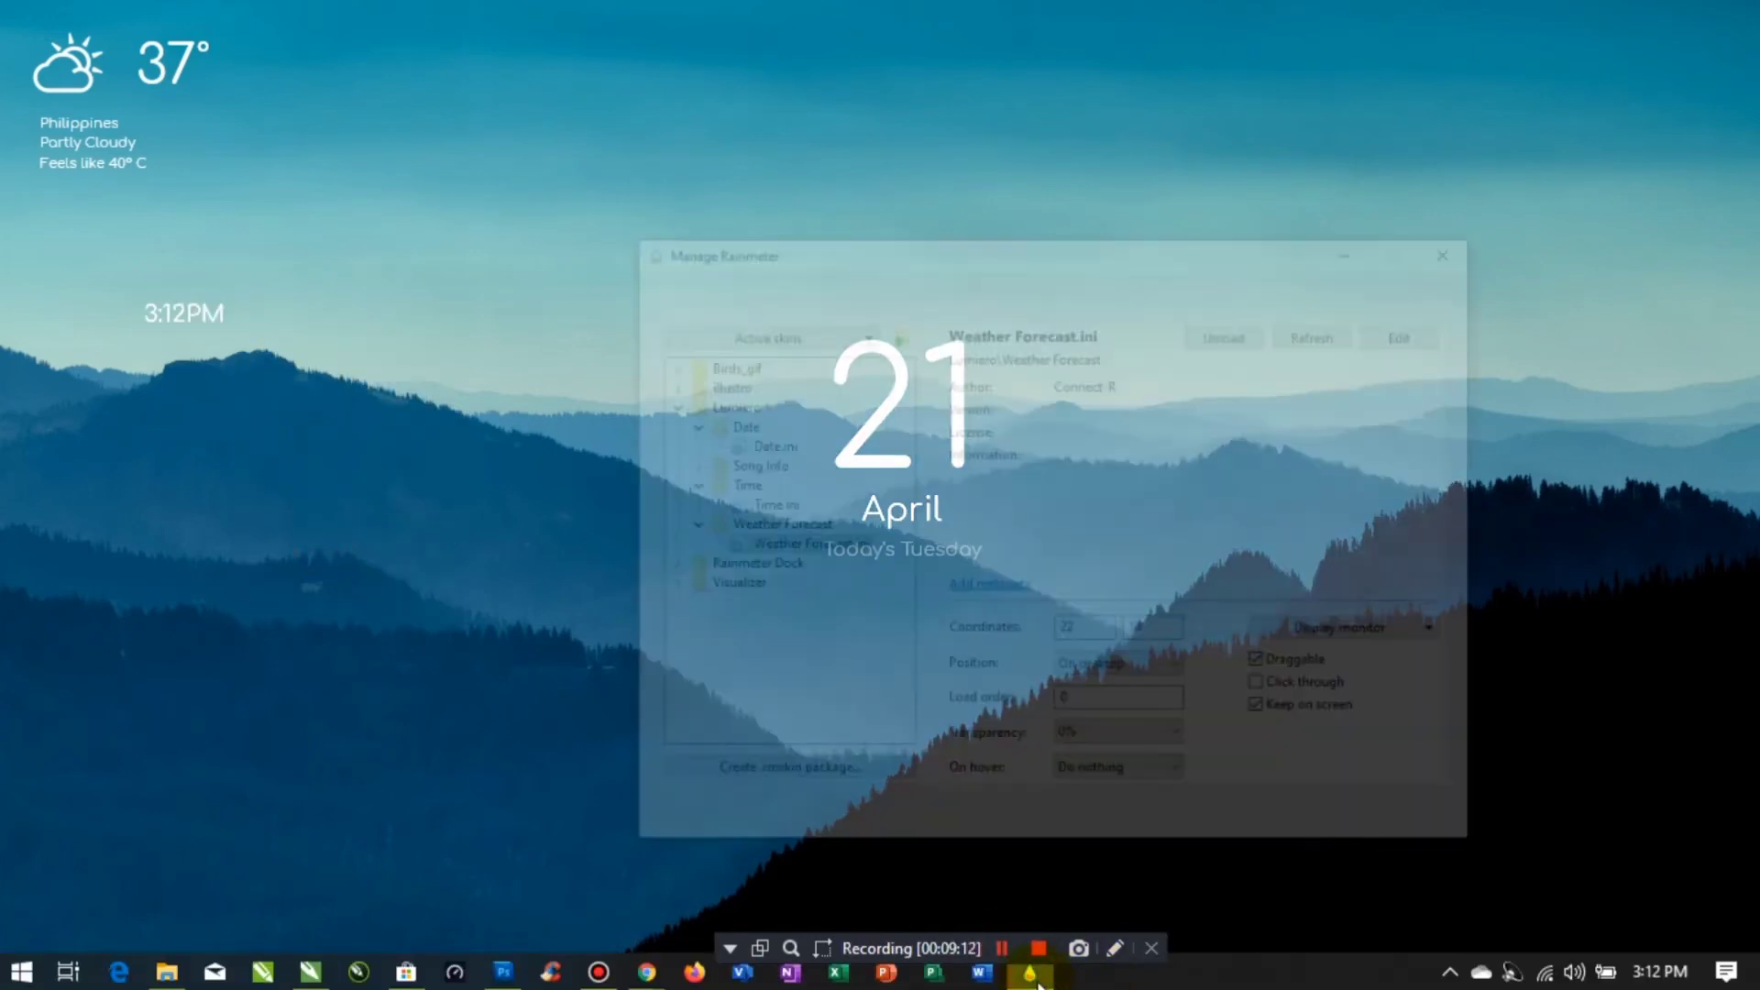
left_click(597, 459)
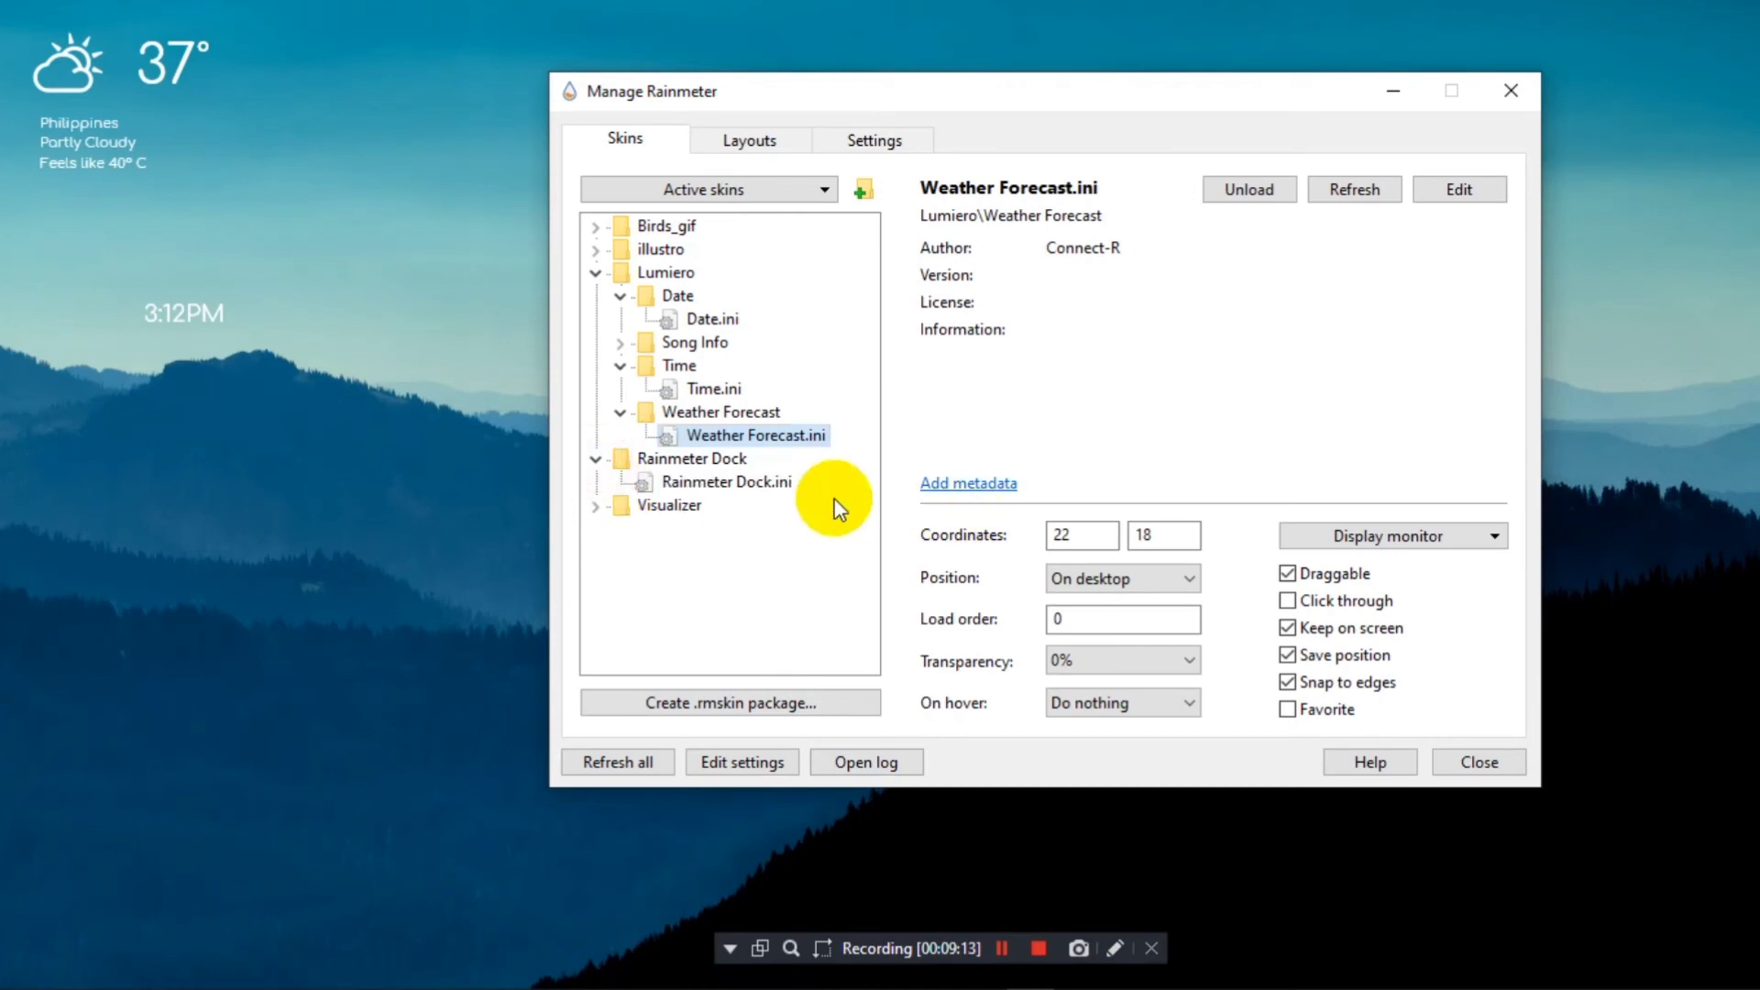
left_click(784, 482)
left_click(1233, 190)
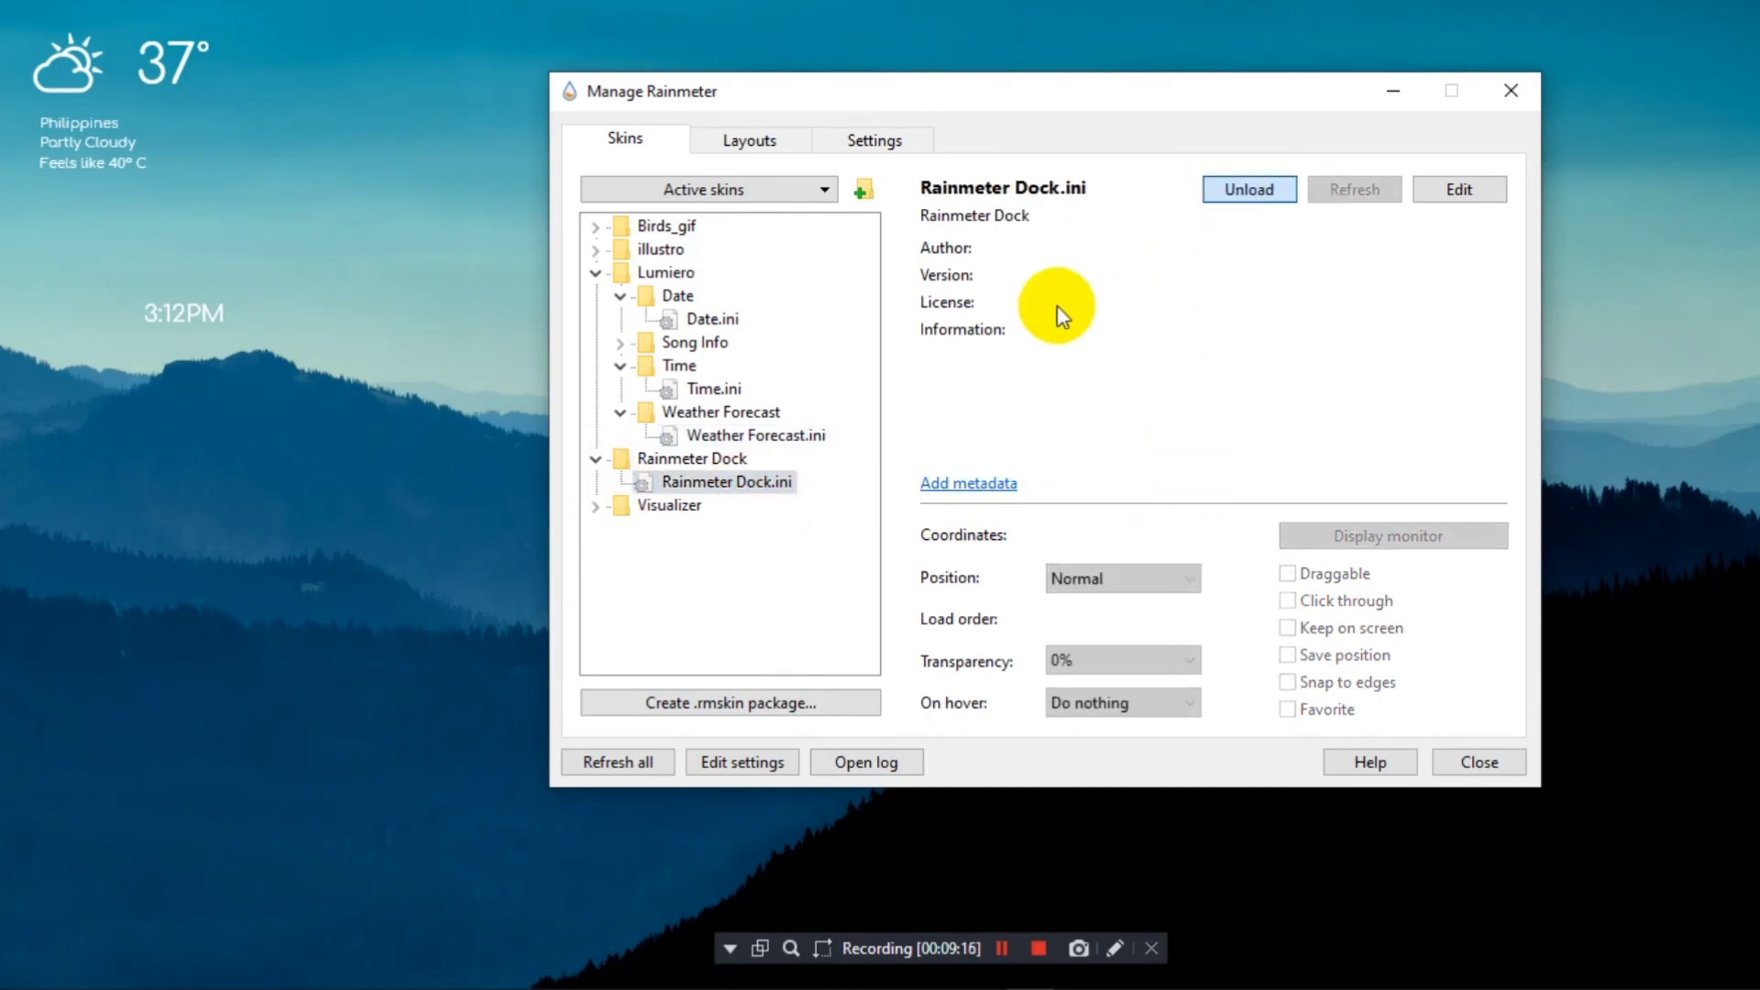
left_click(1190, 580)
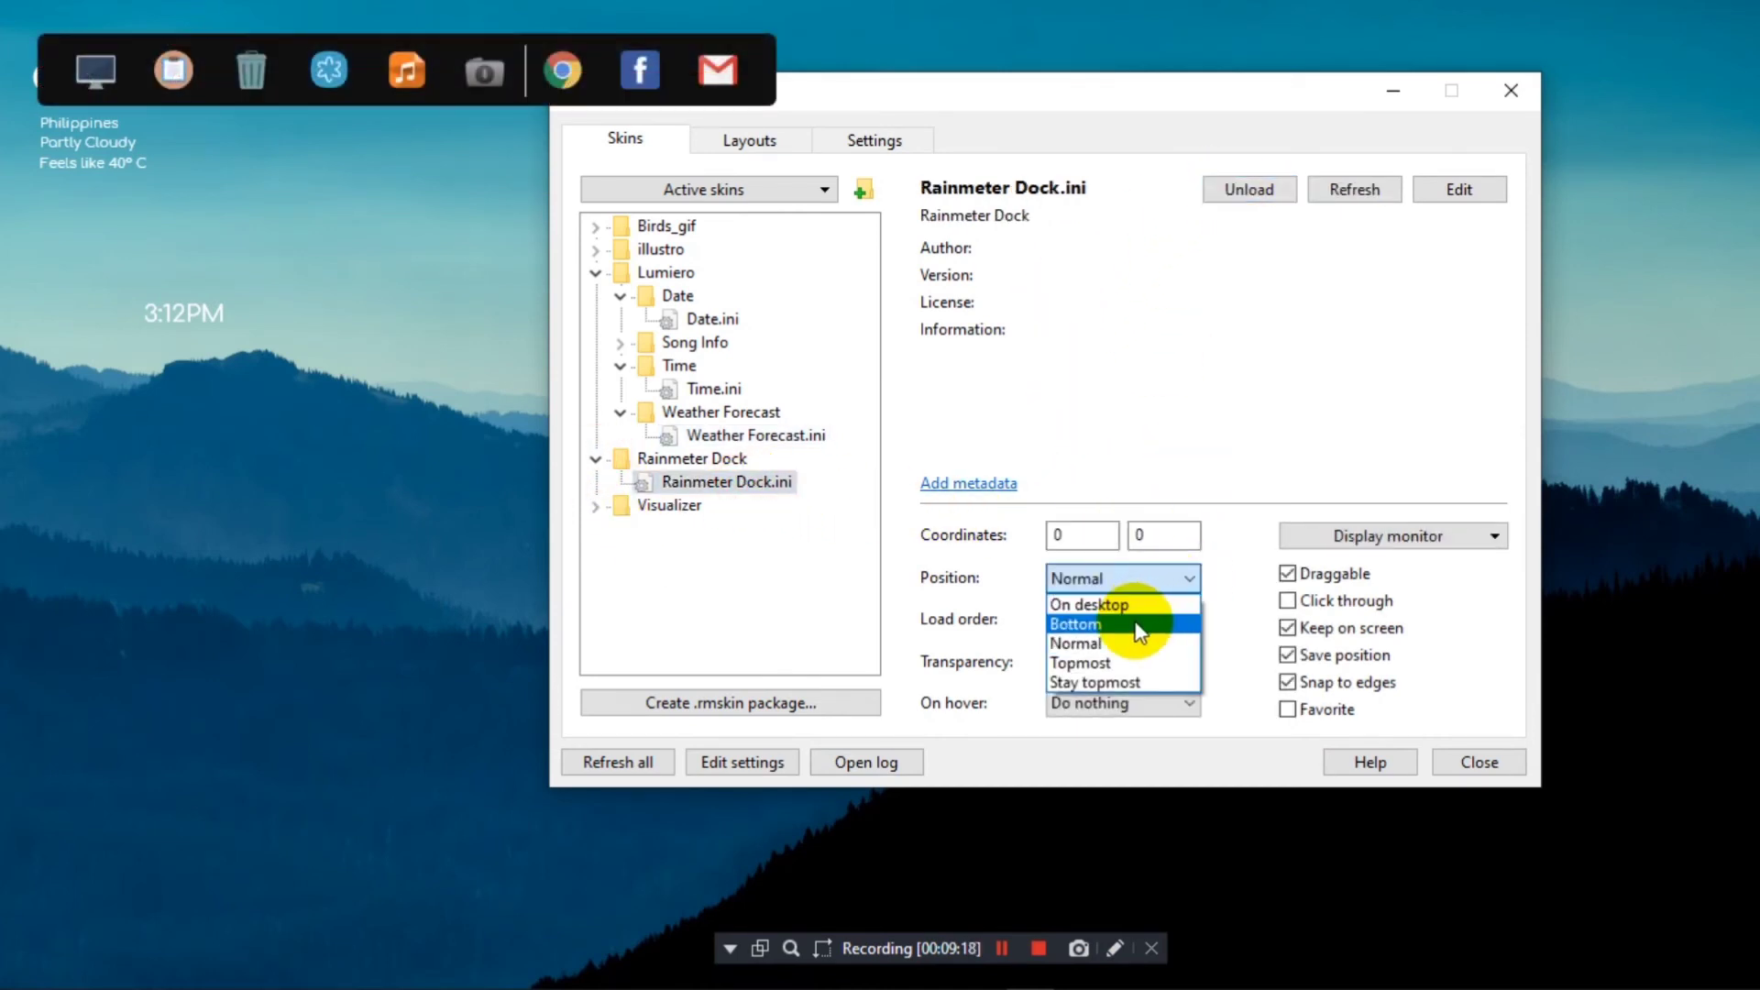
left_click(1135, 605)
left_click(1393, 92)
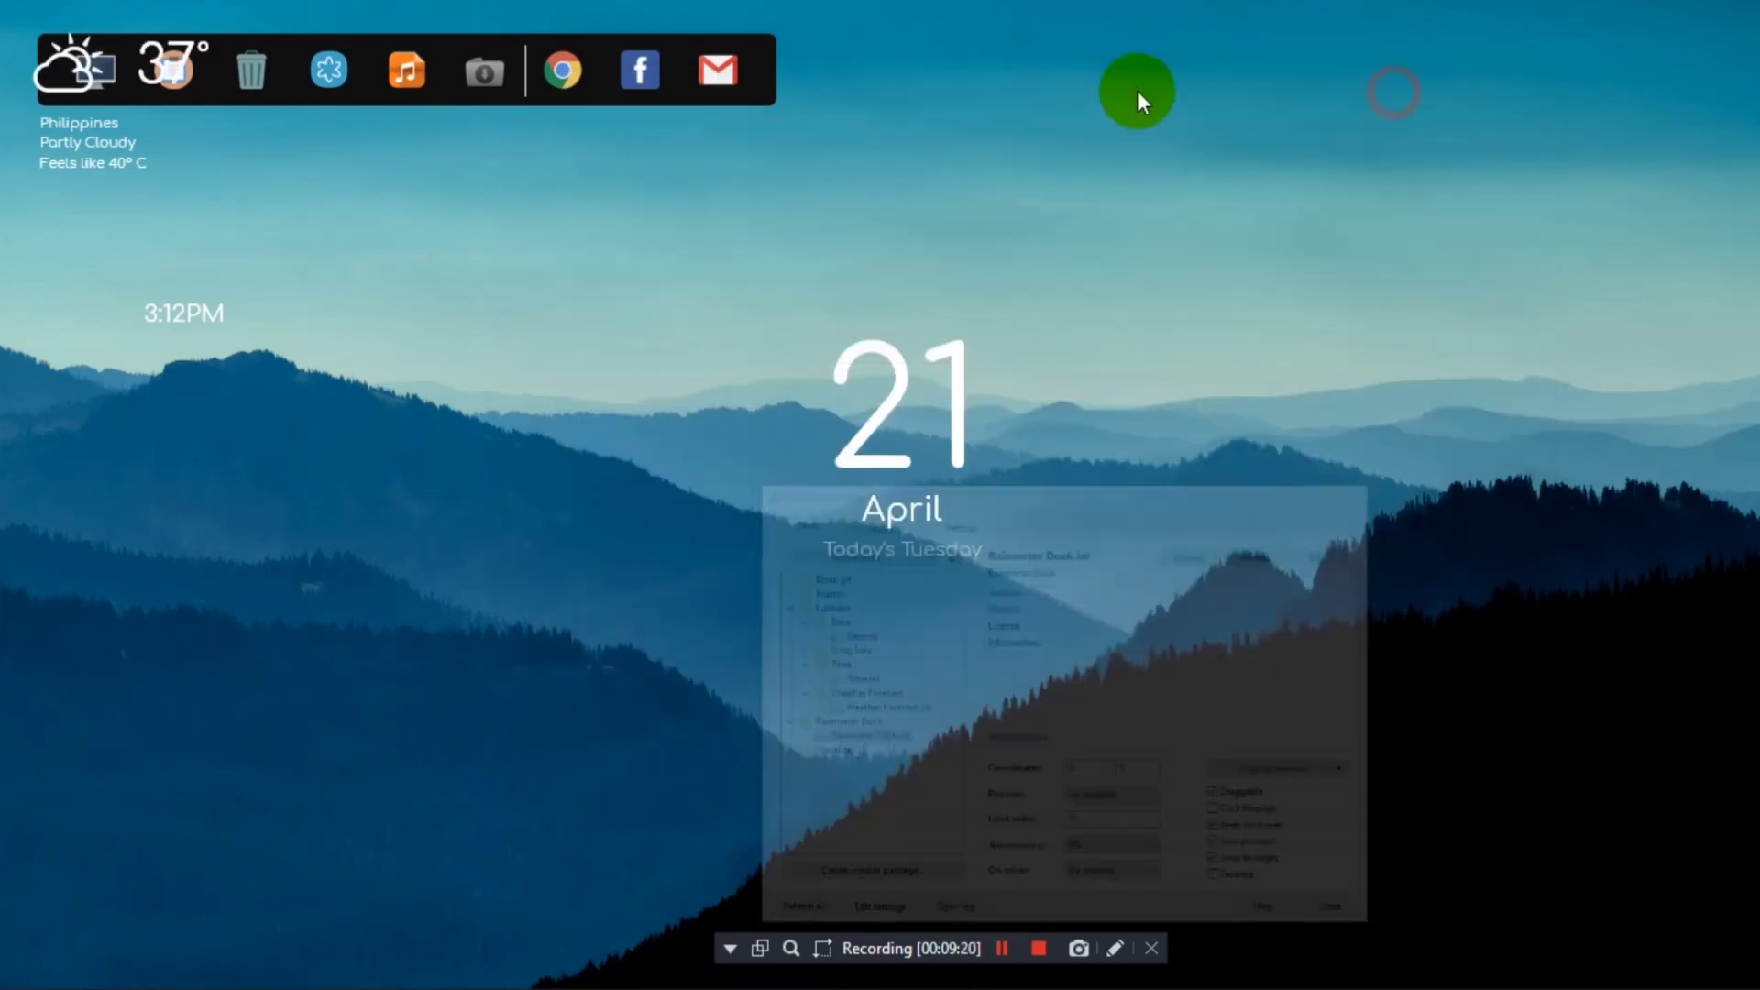
- Move the Rainmeter Dock skin to the bottom centre of the desktop, just above the taskbar
left_click_drag(456, 44, 1004, 846)
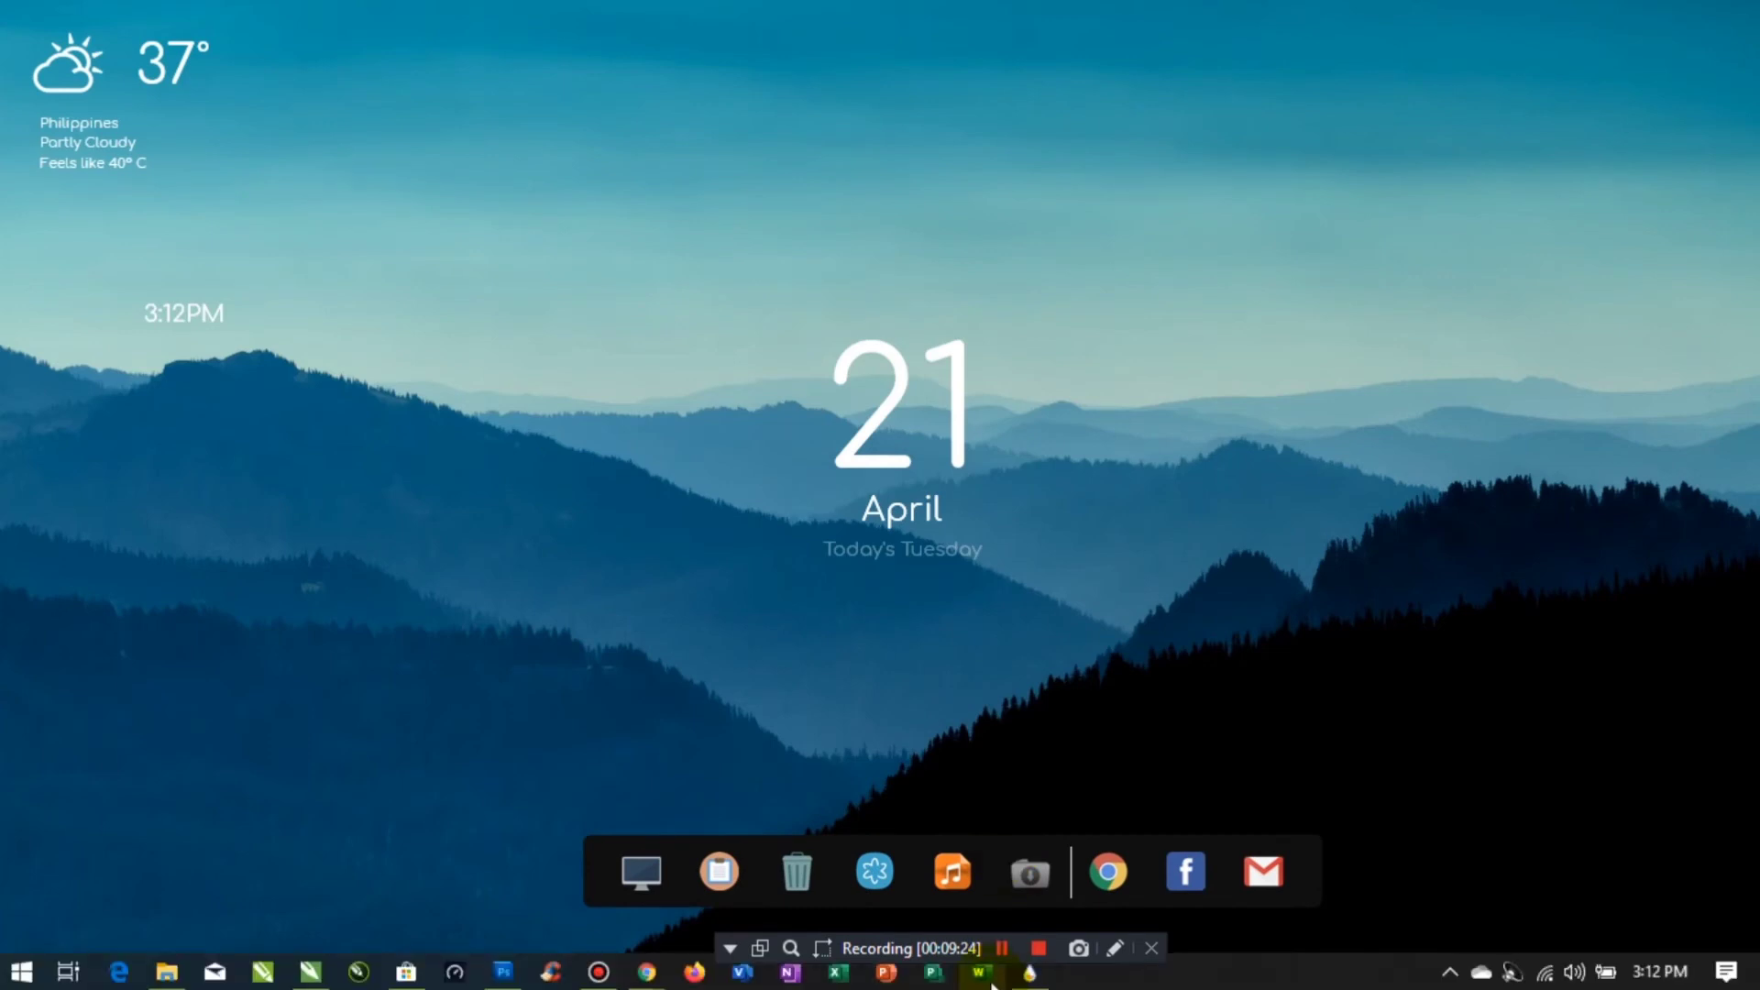
left_click(1004, 947)
left_click(1004, 947)
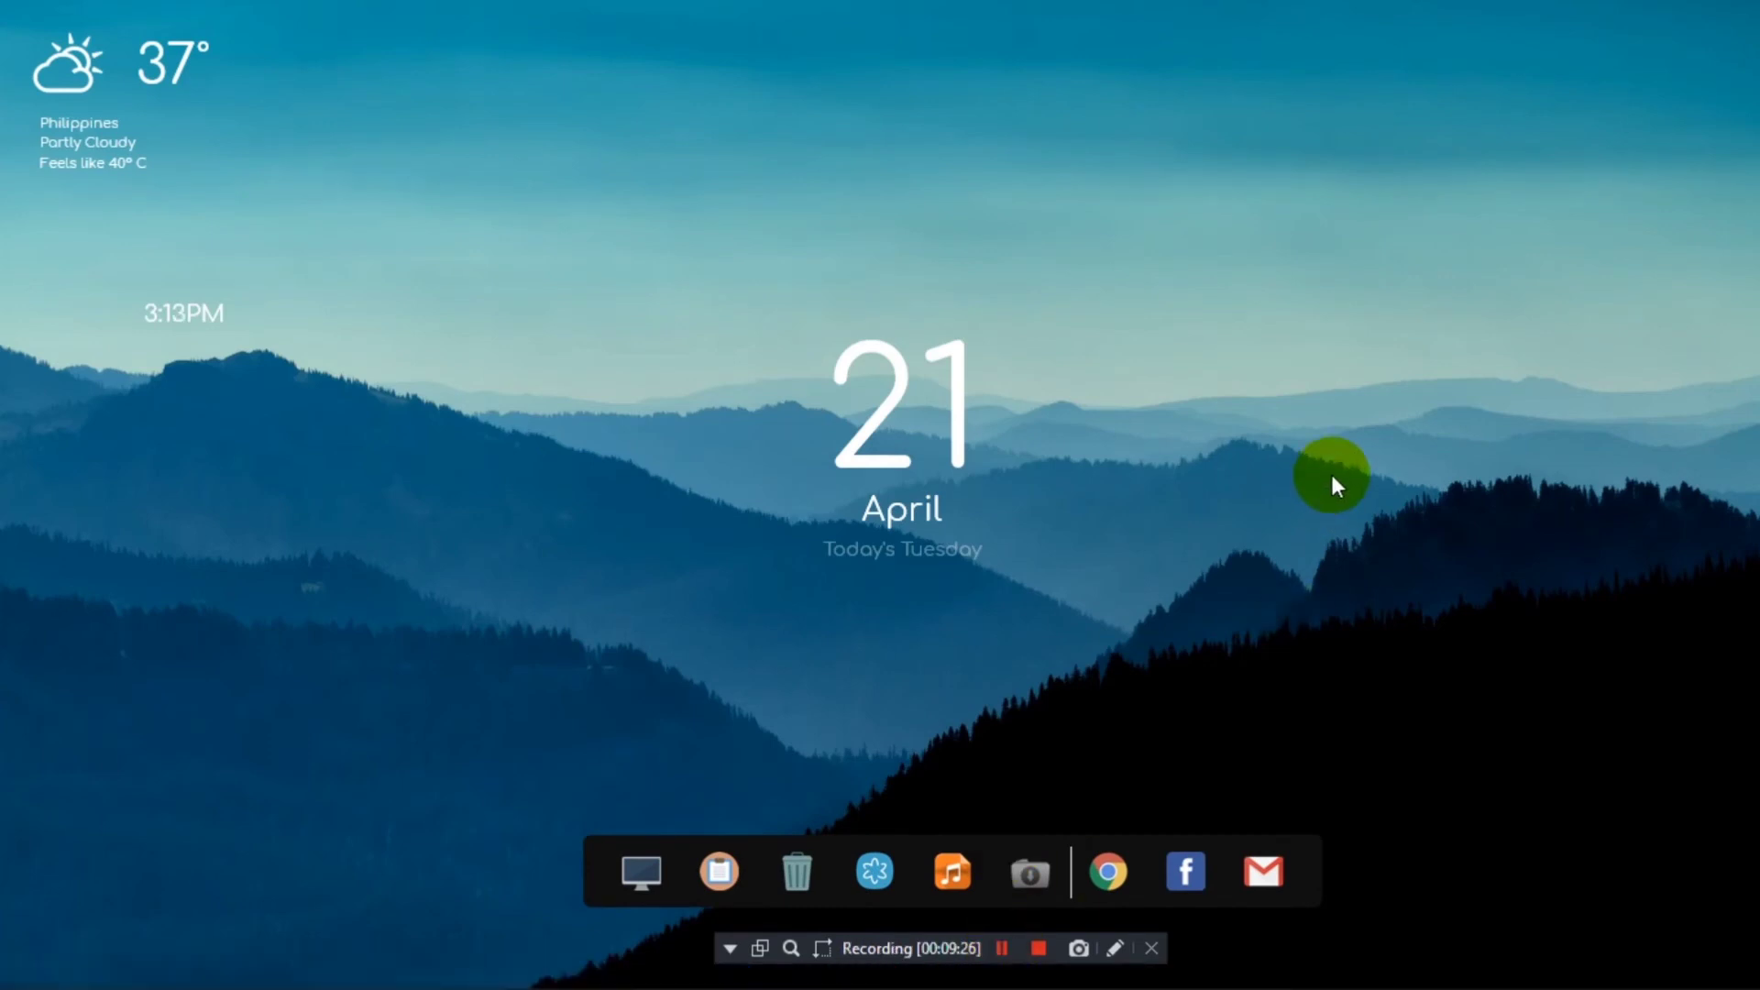
- Open the Rainmeter Dock skin's file for editing and set the MeterBackground shape's Fill Color to 255,255,255,5
right_click(1313, 852)
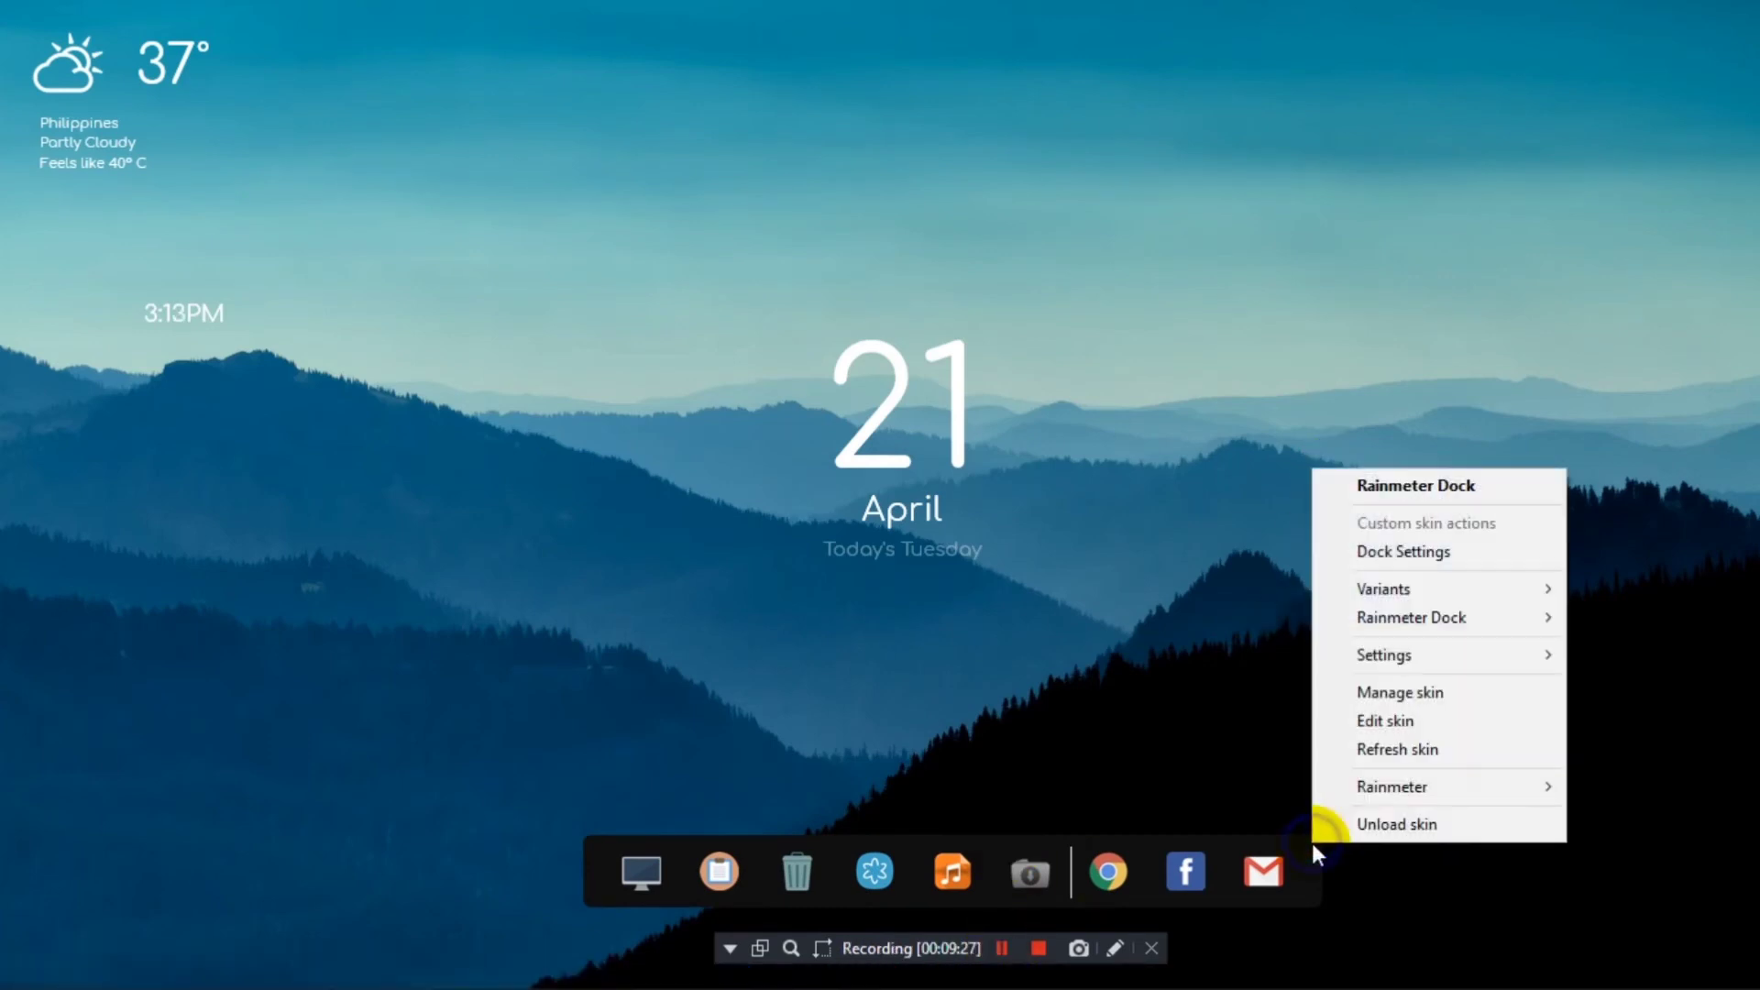
left_click(1385, 720)
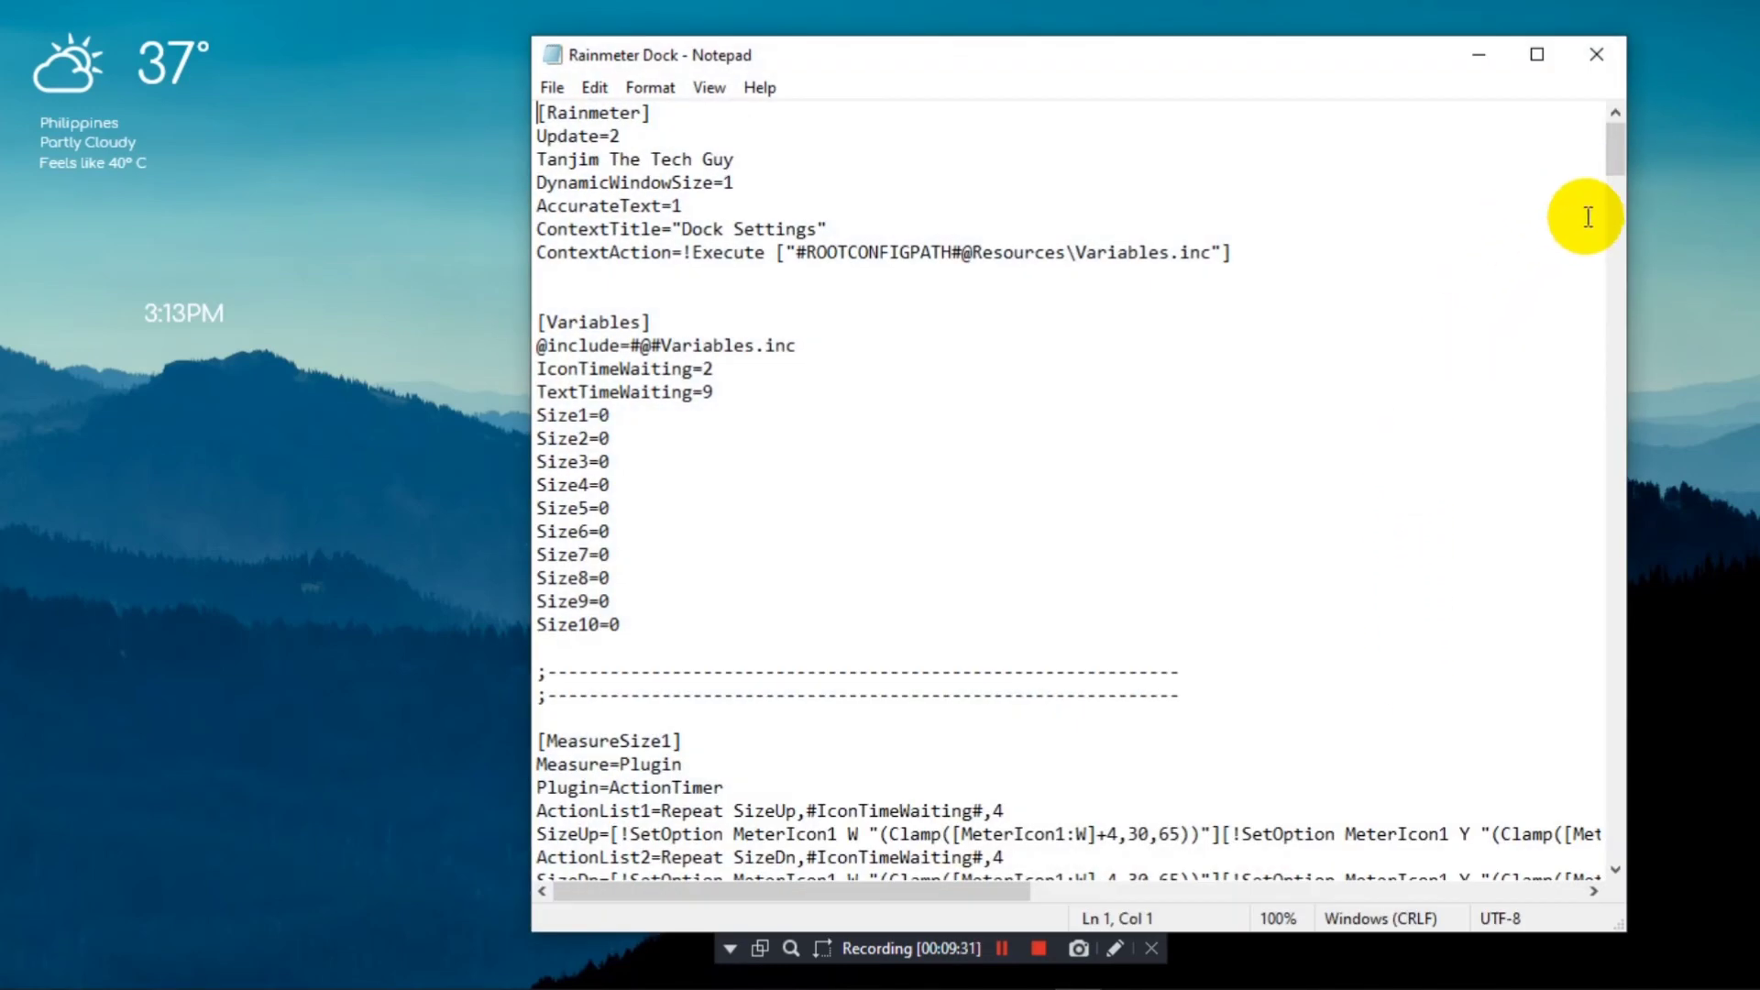
left_click_drag(1380, 55, 1218, 35)
left_click_drag(1465, 112, 1433, 449)
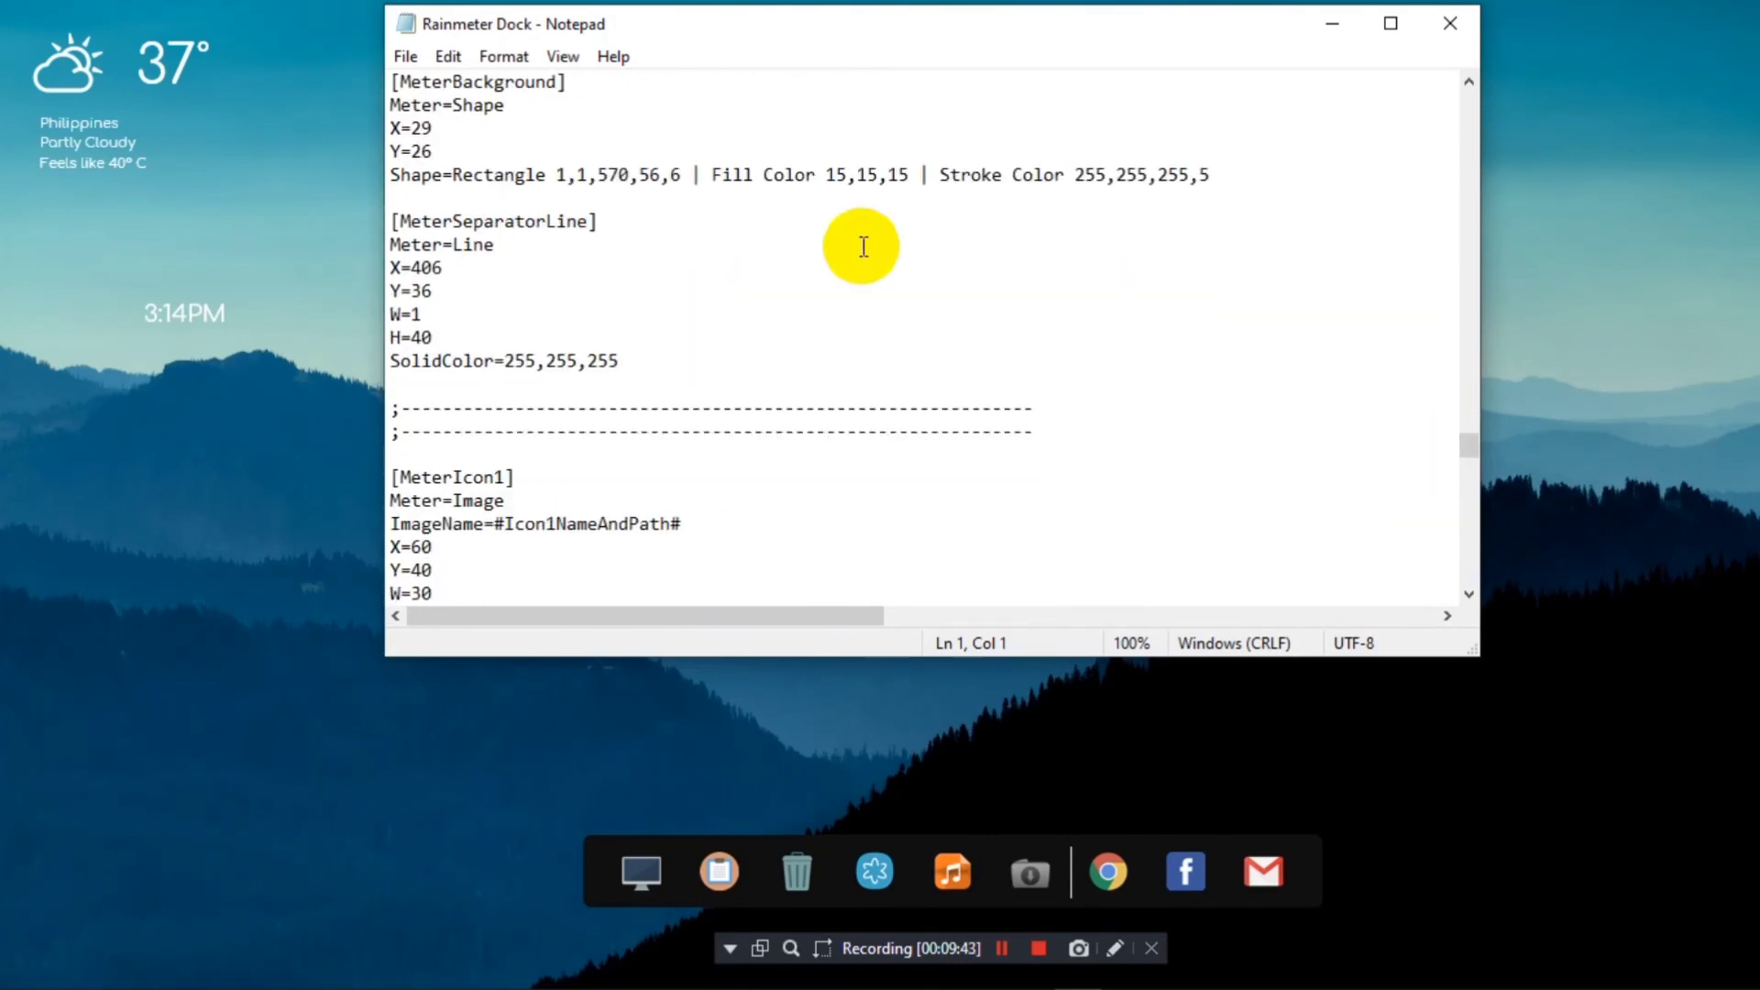
left_click_drag(828, 170, 910, 174)
type("255")
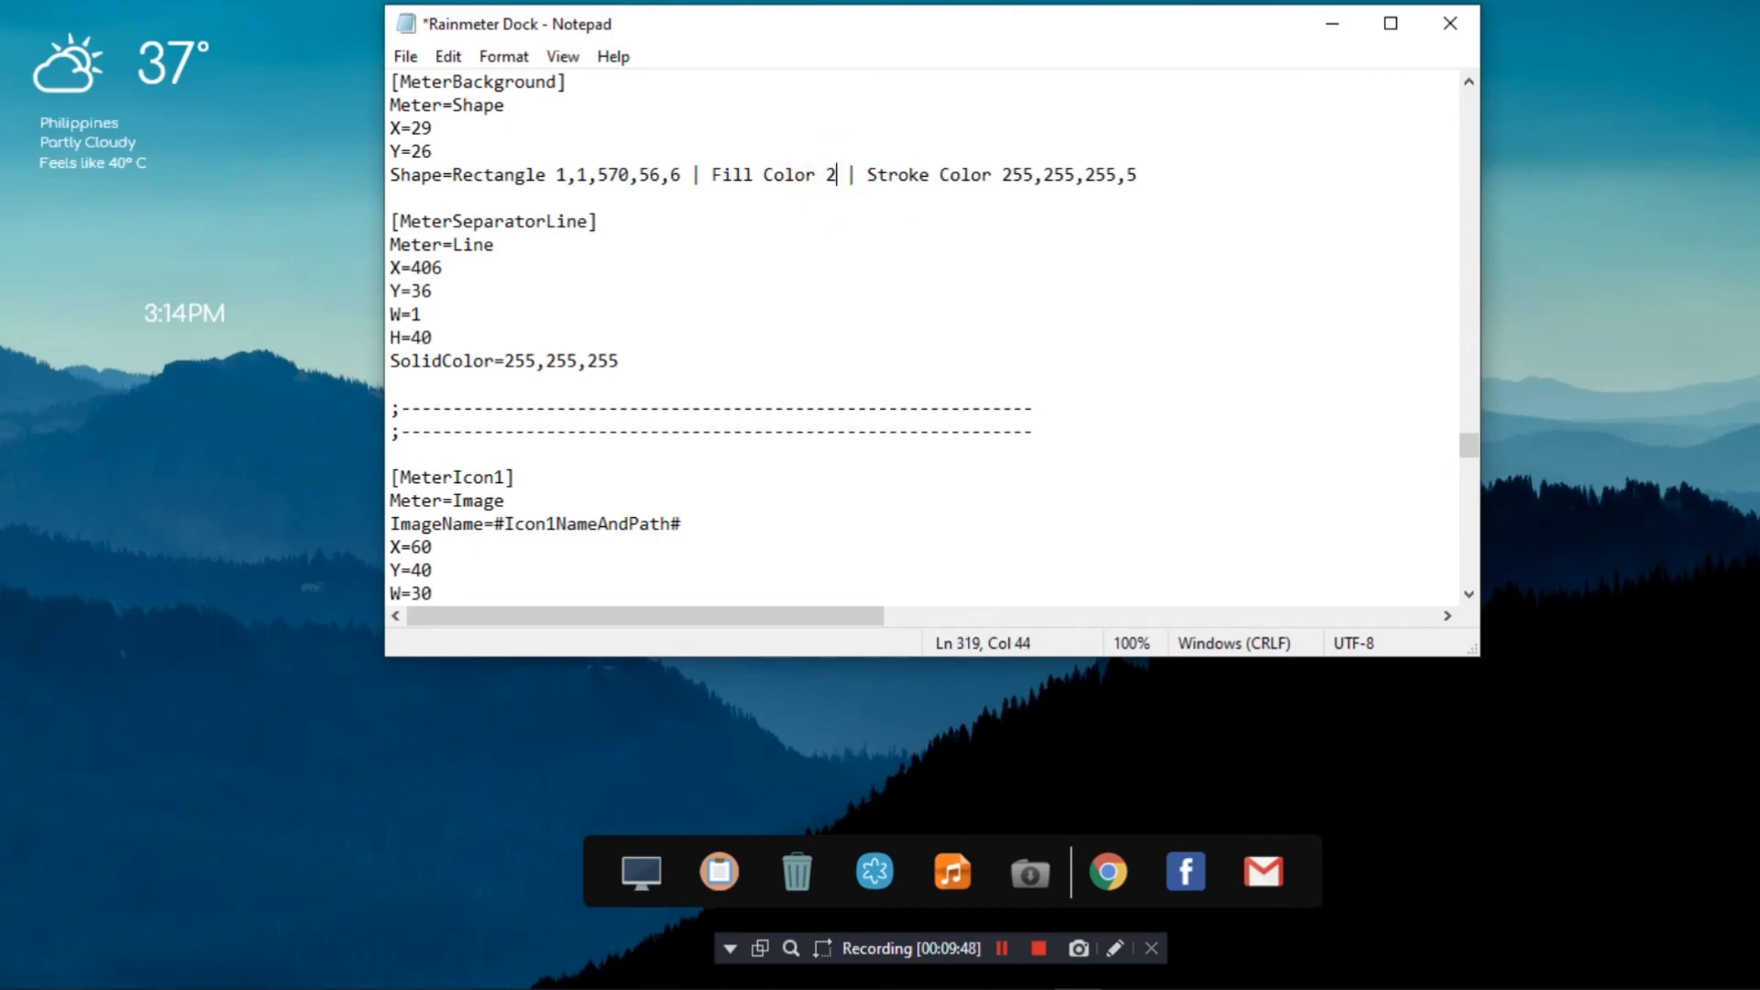
type(",2555")
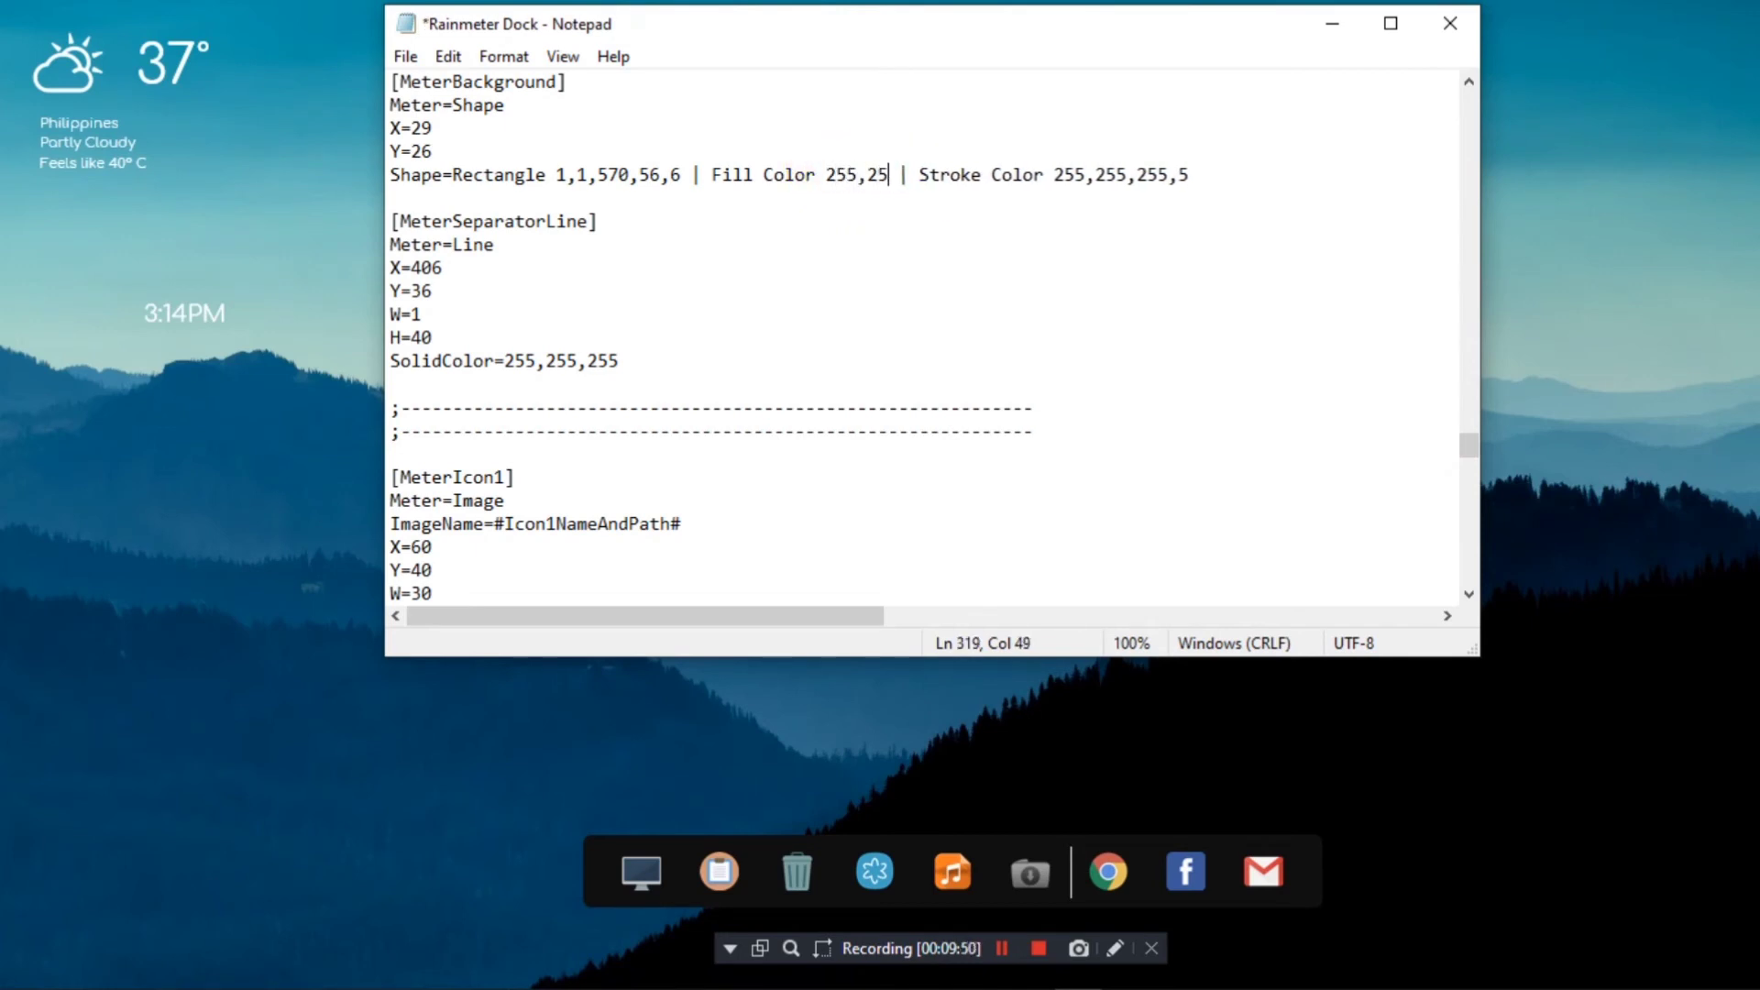
key("BackSpace")
type(",")
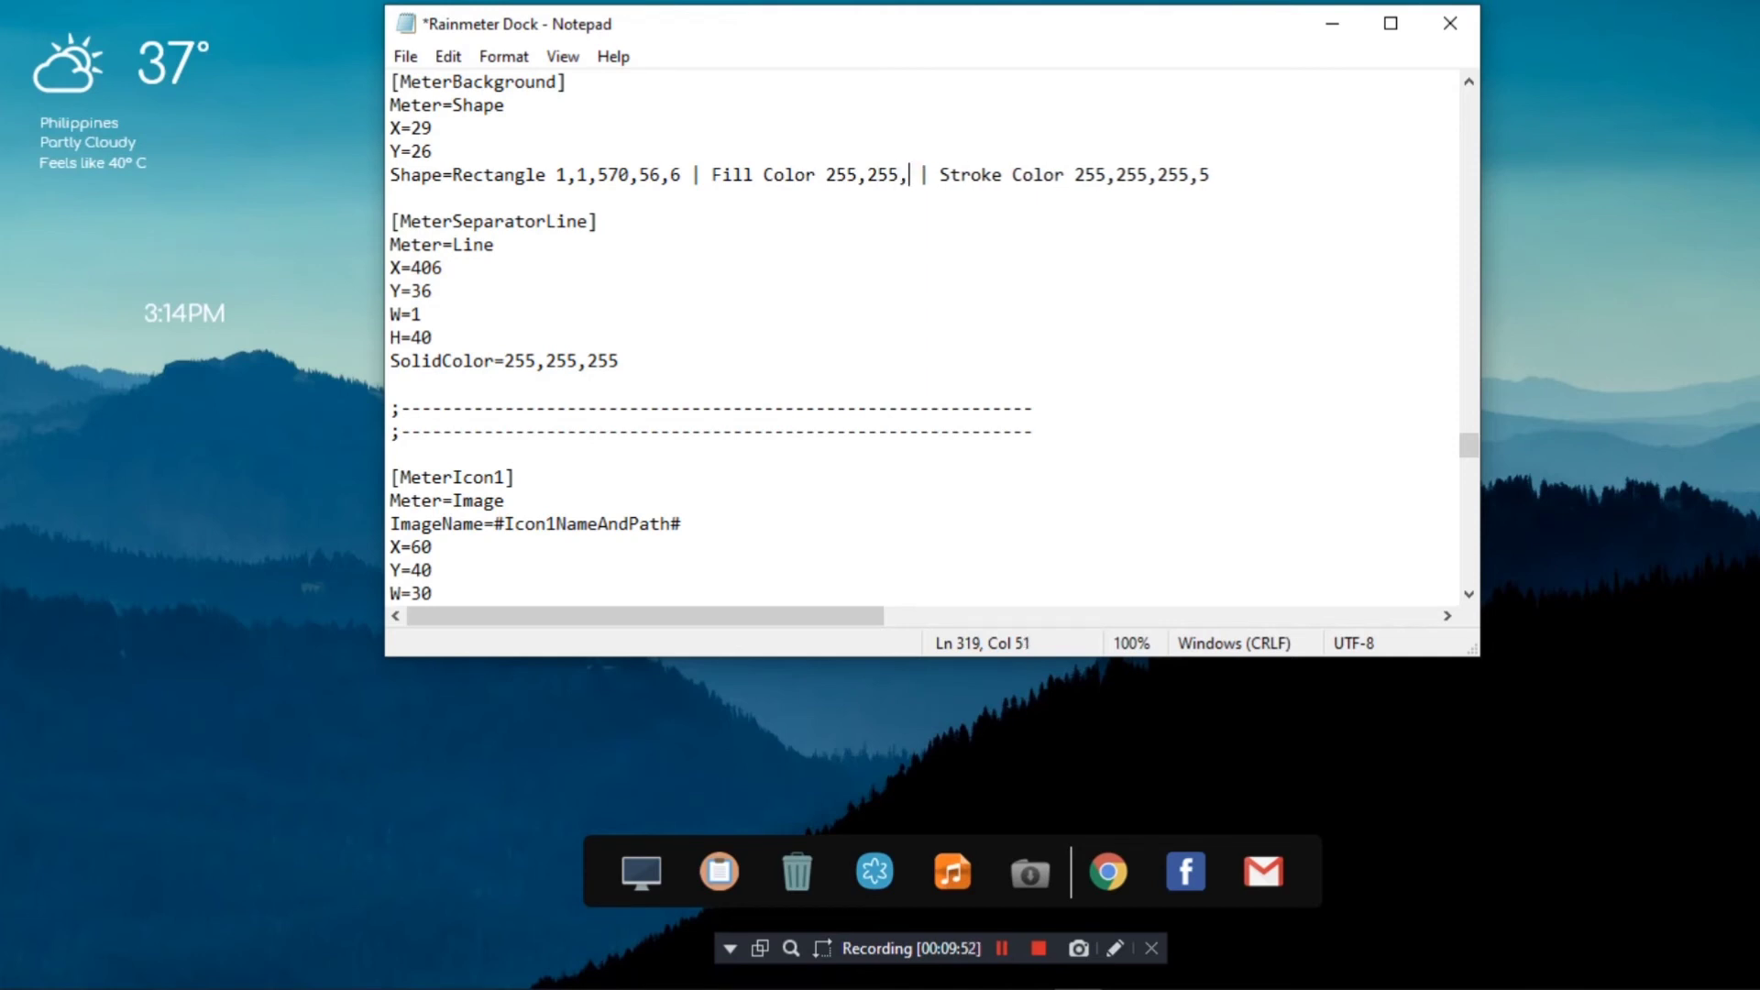
type("255")
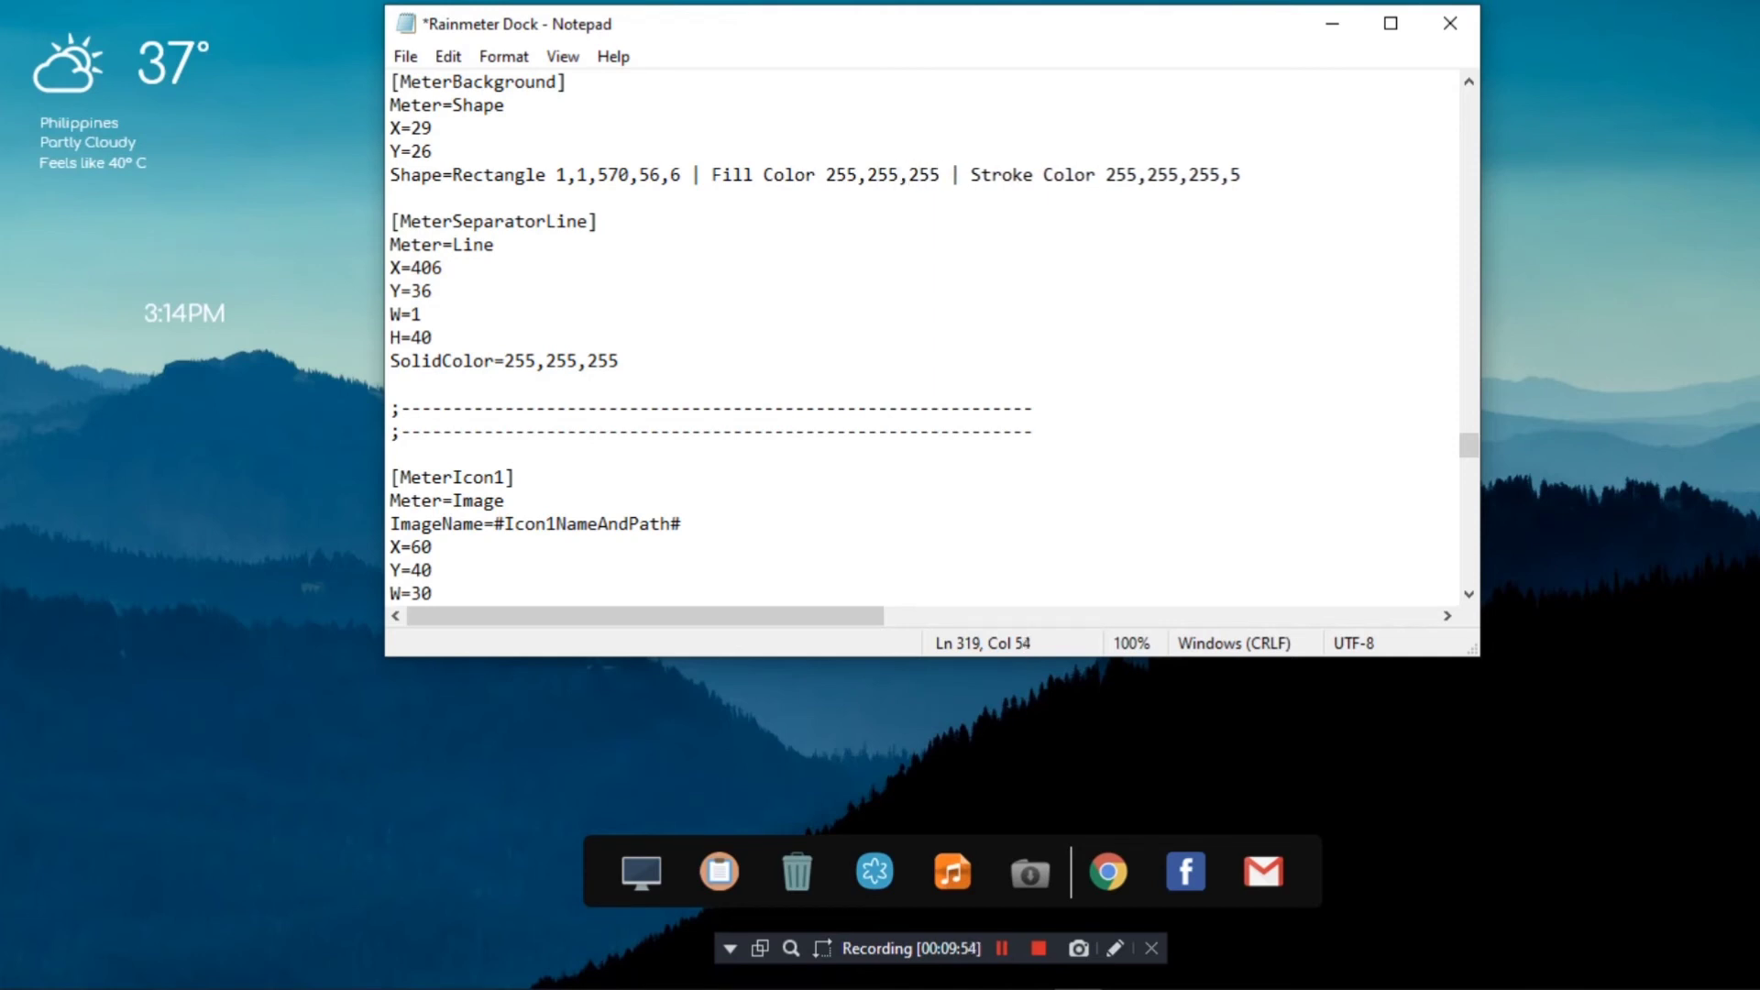
type(",5")
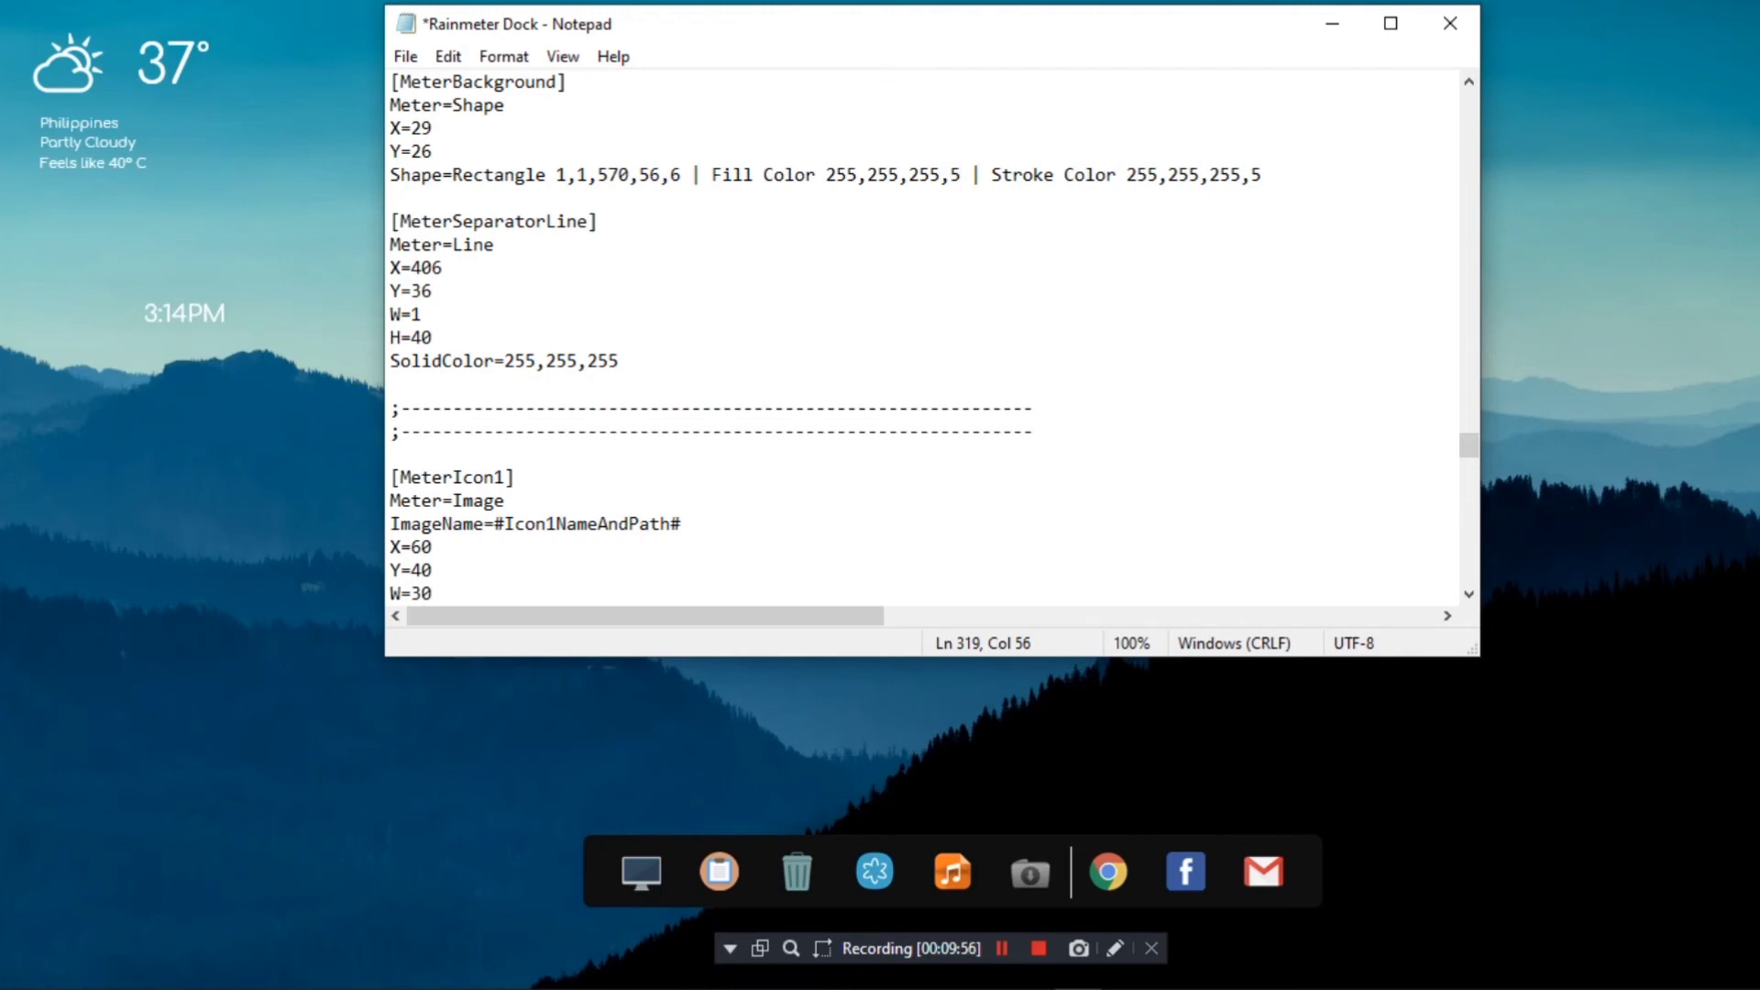
- Save and close the Rainmeter Dock file and refresh the dock skin
left_click(407, 57)
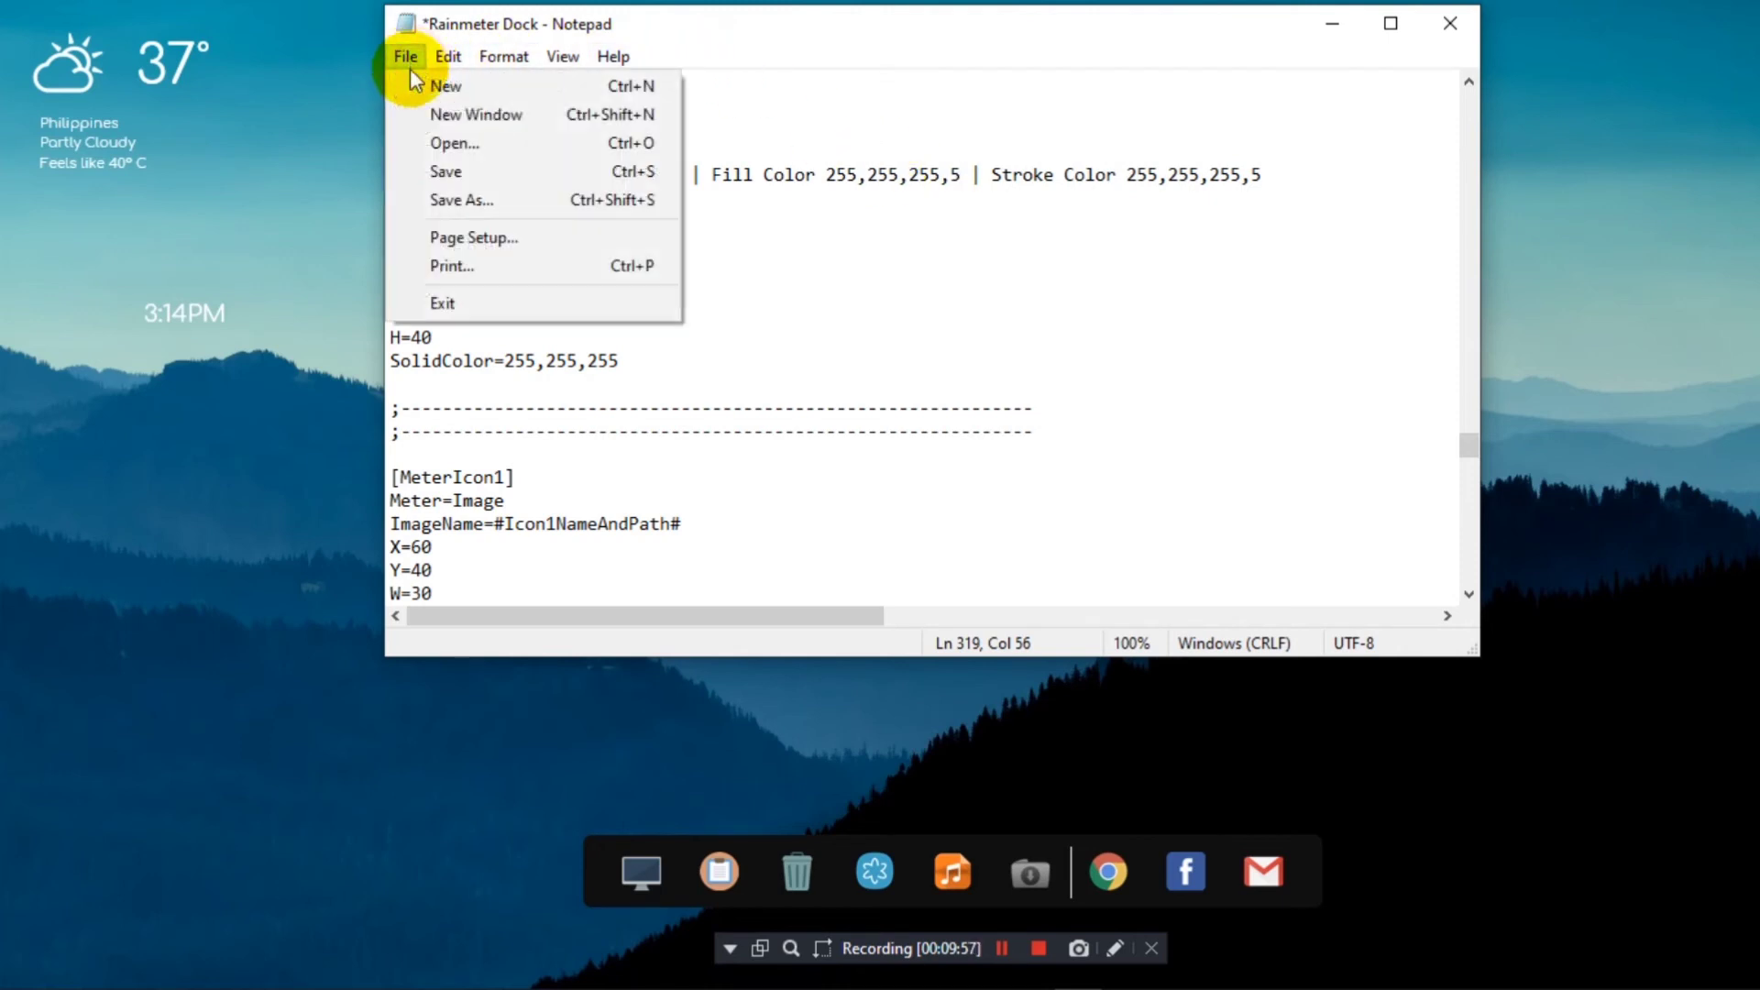
left_click(434, 170)
left_click(1446, 22)
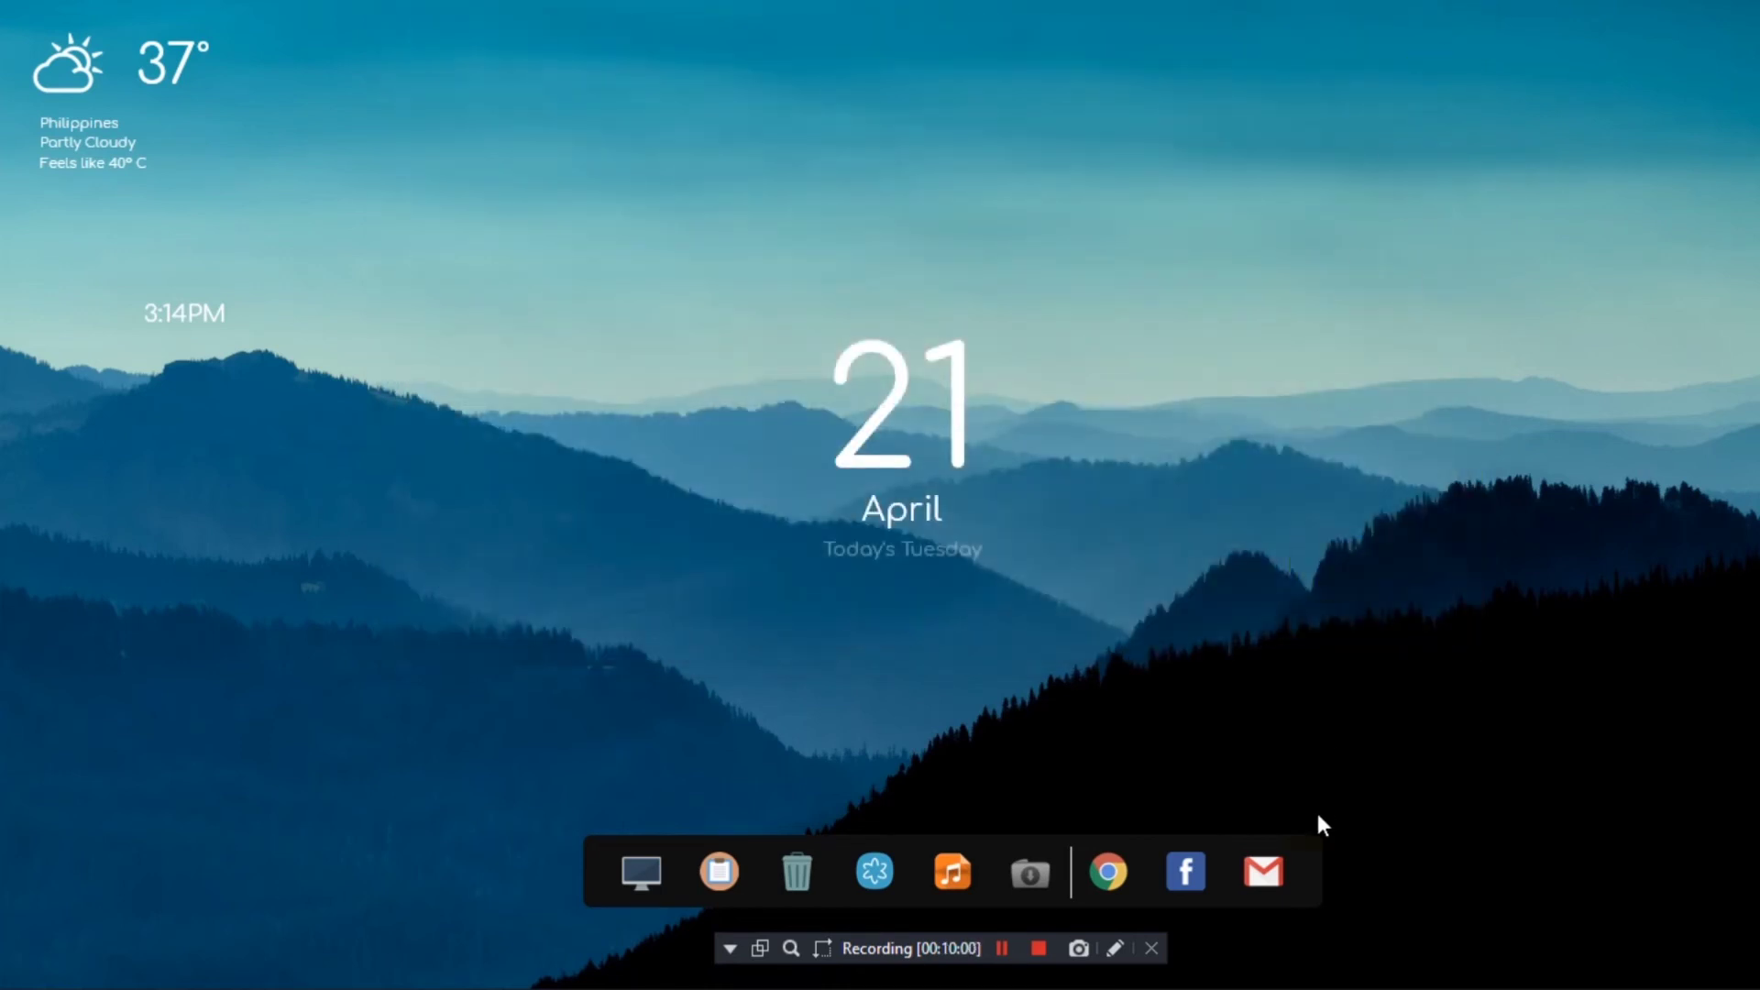
right_click(1311, 839)
left_click(1377, 749)
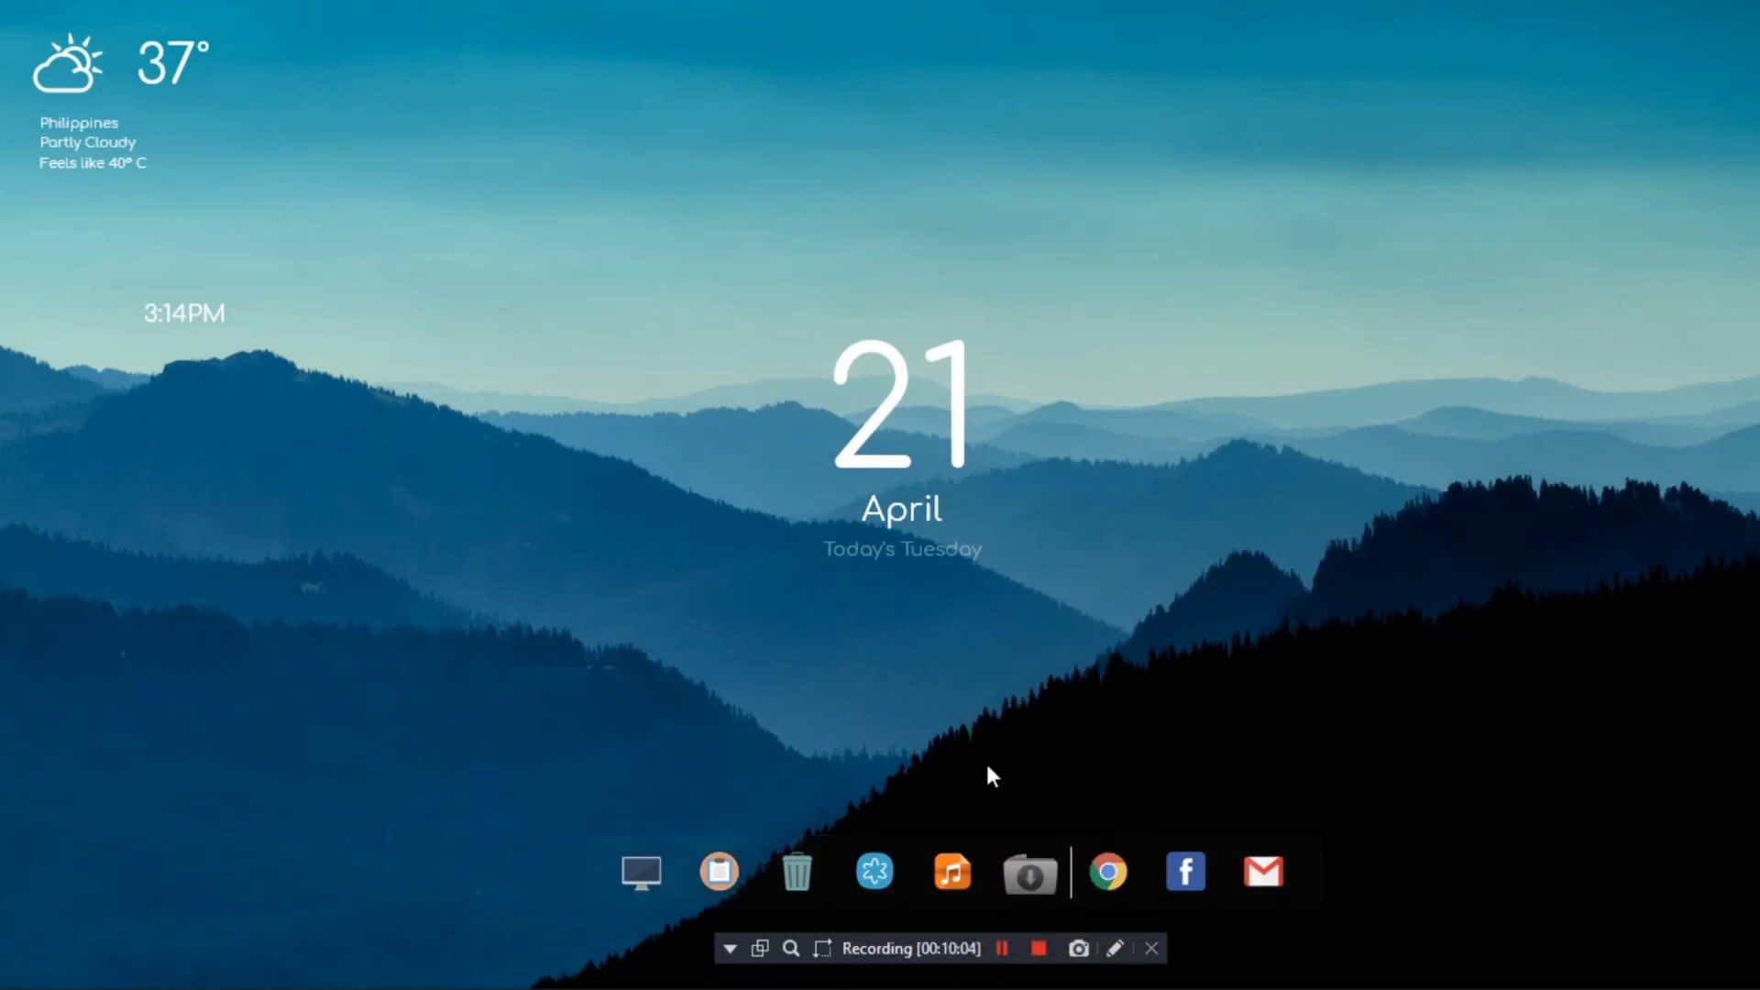
- Load the disco.ini skin from the Birds_gif folder in the Rainmeter manager
left_click(1001, 948)
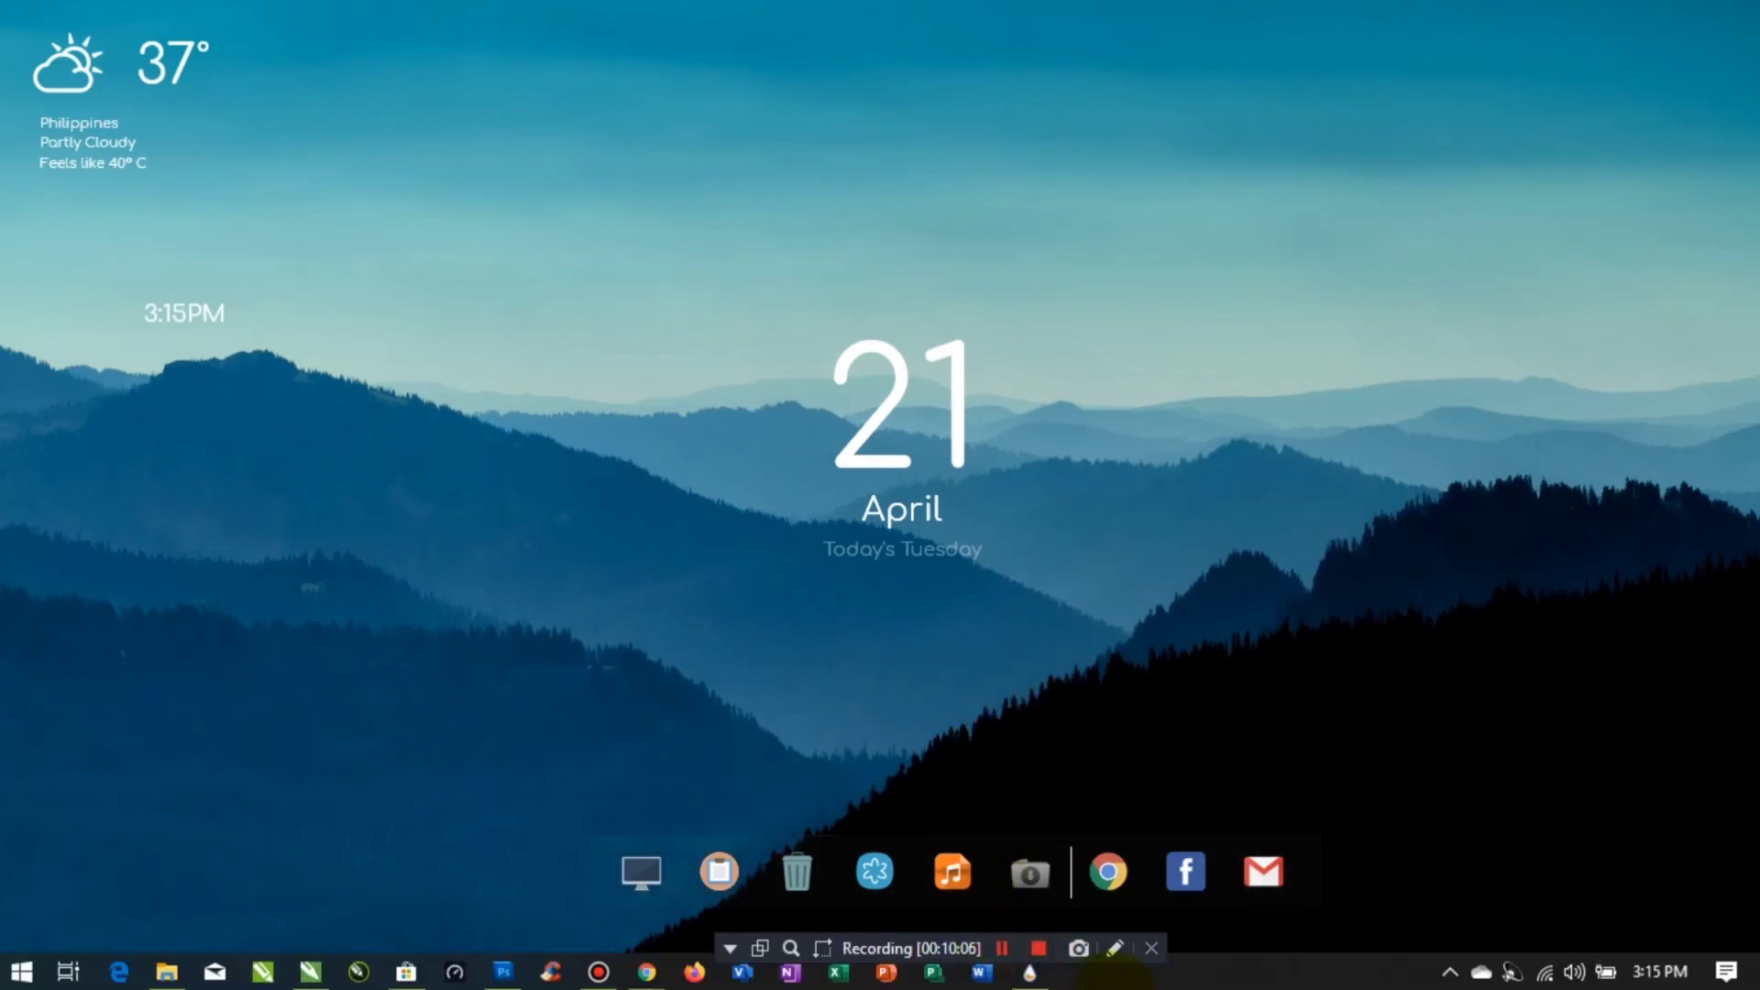
left_click(1030, 972)
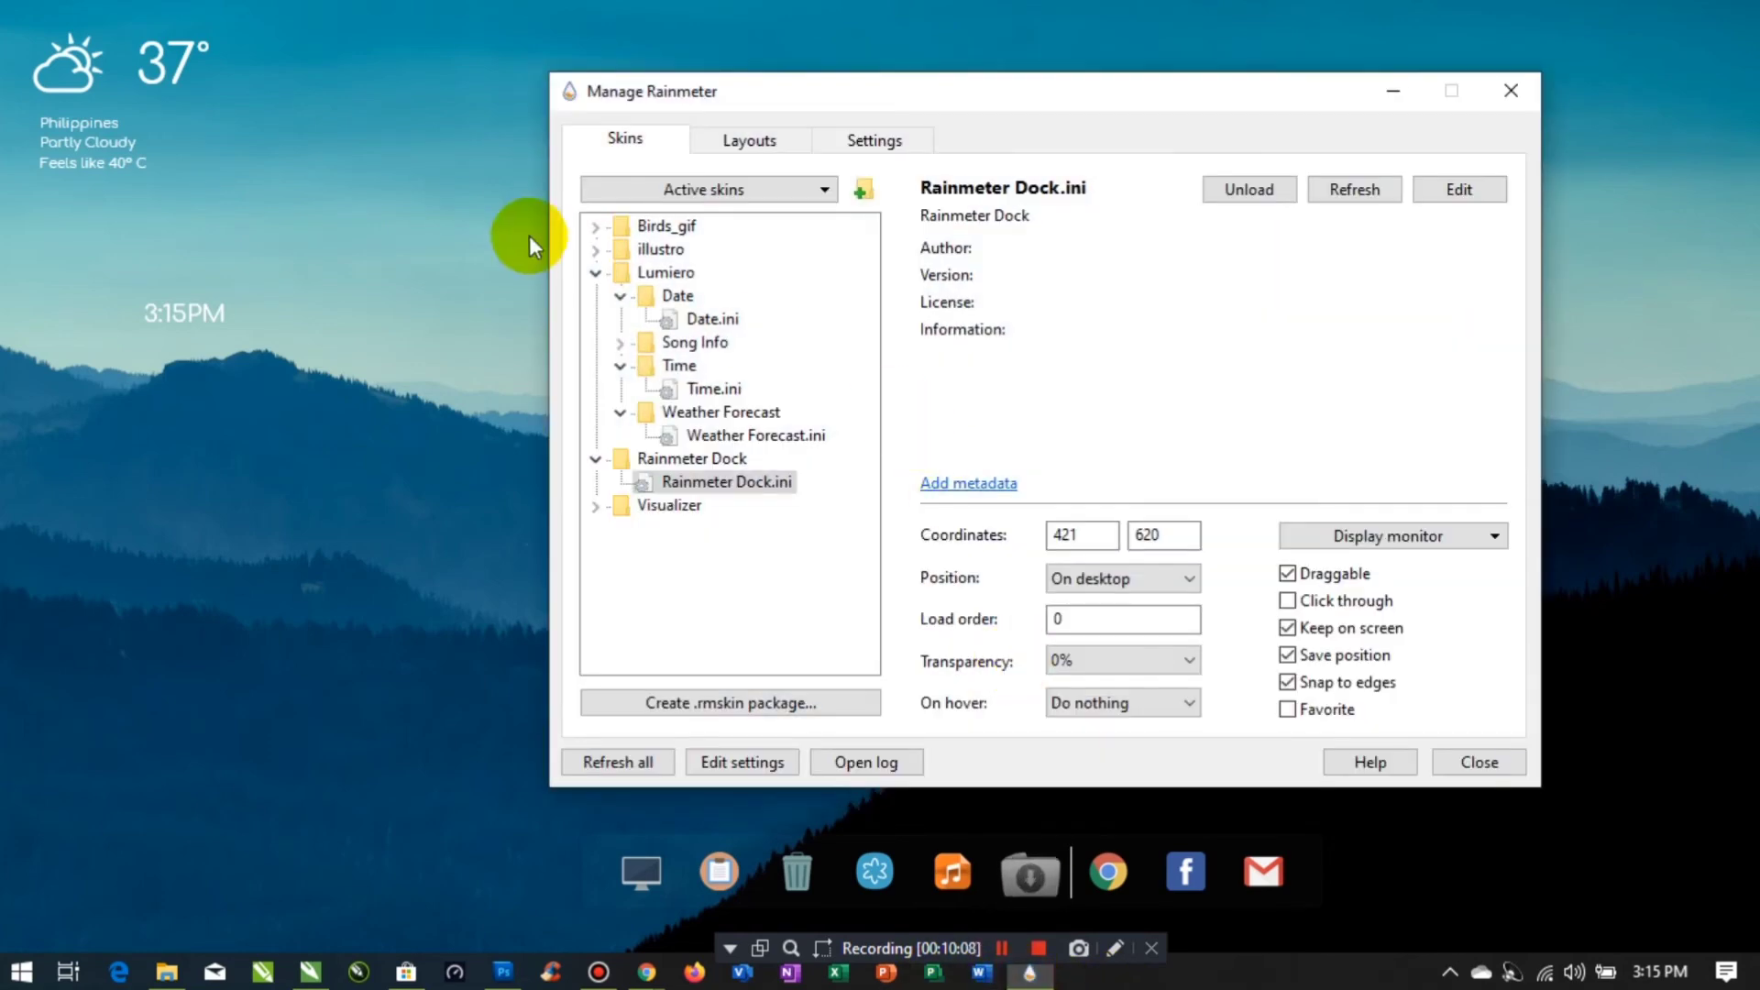
left_click(596, 225)
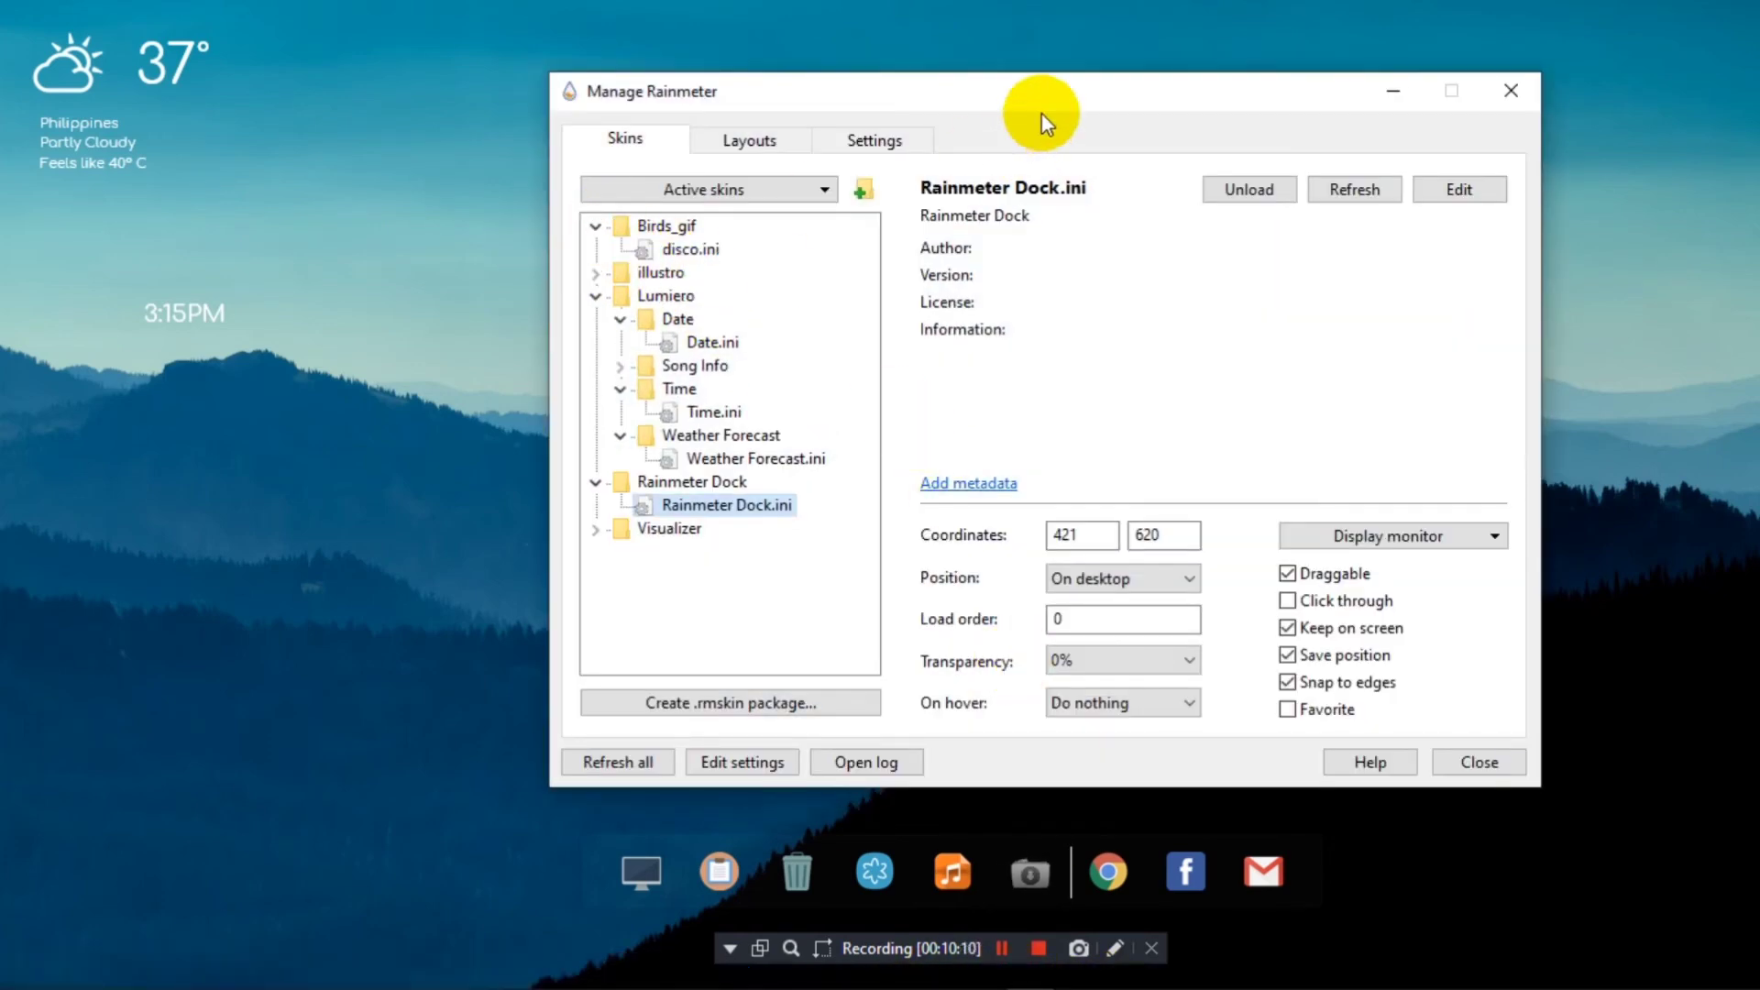
left_click_drag(1034, 98, 881, 60)
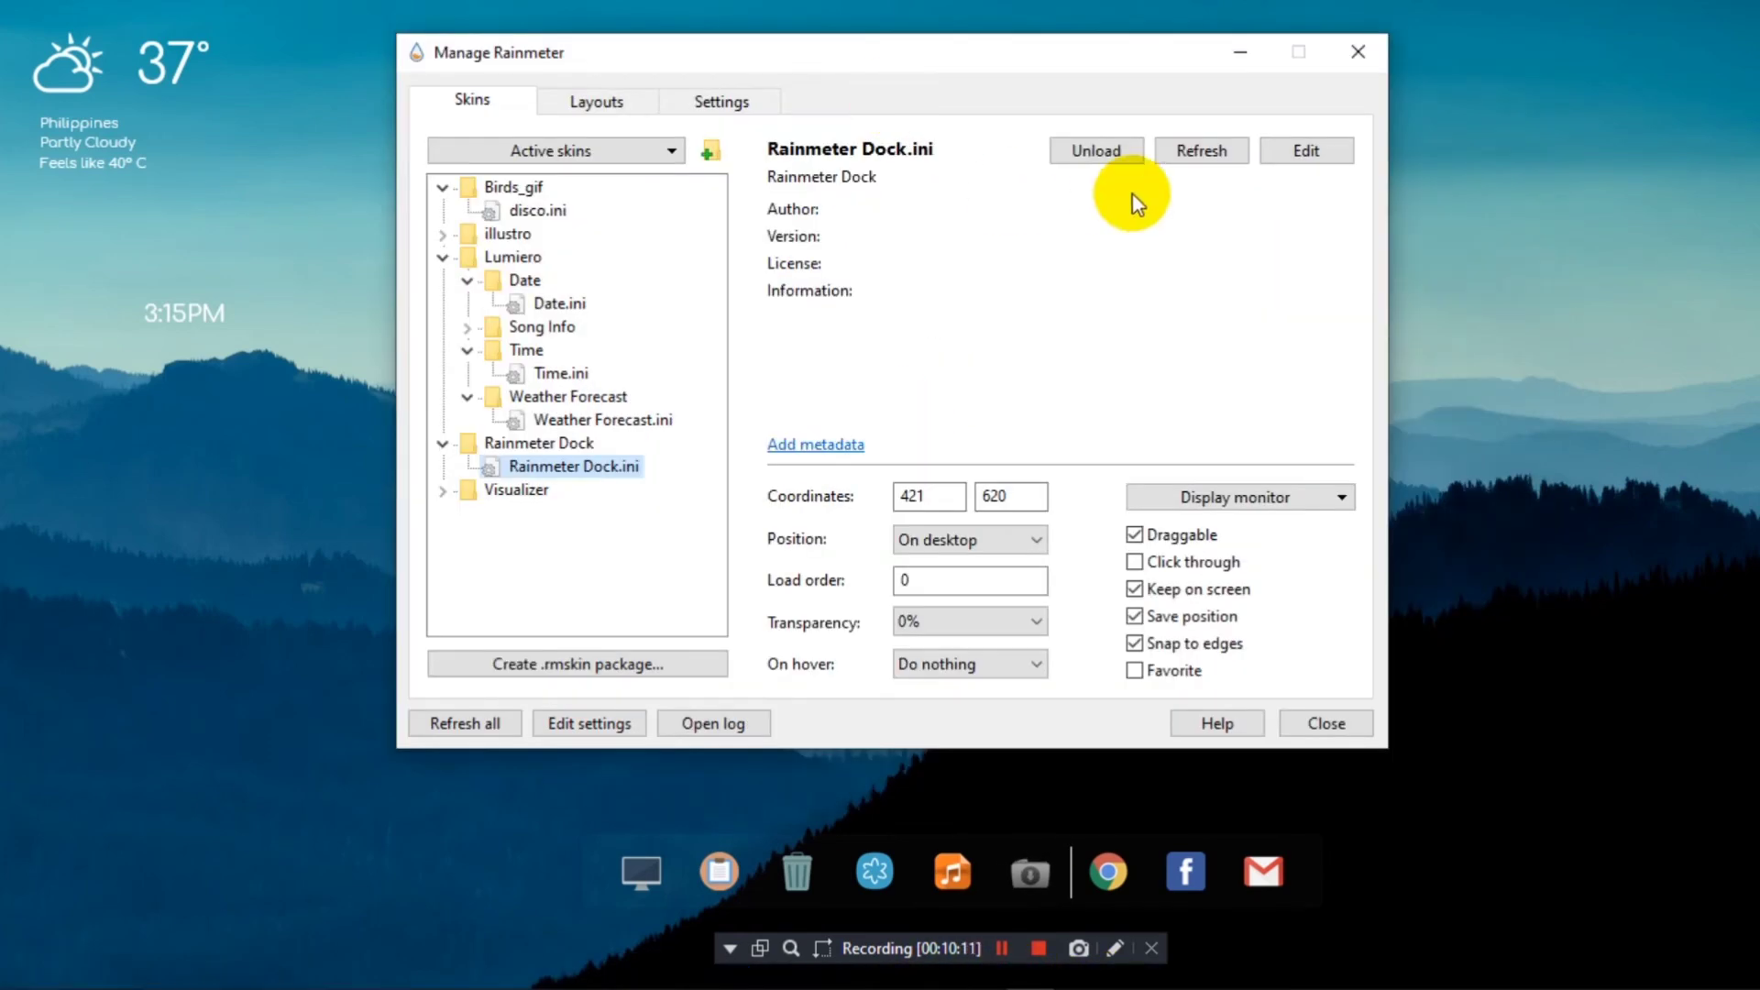
left_click(550, 211)
left_click(1077, 152)
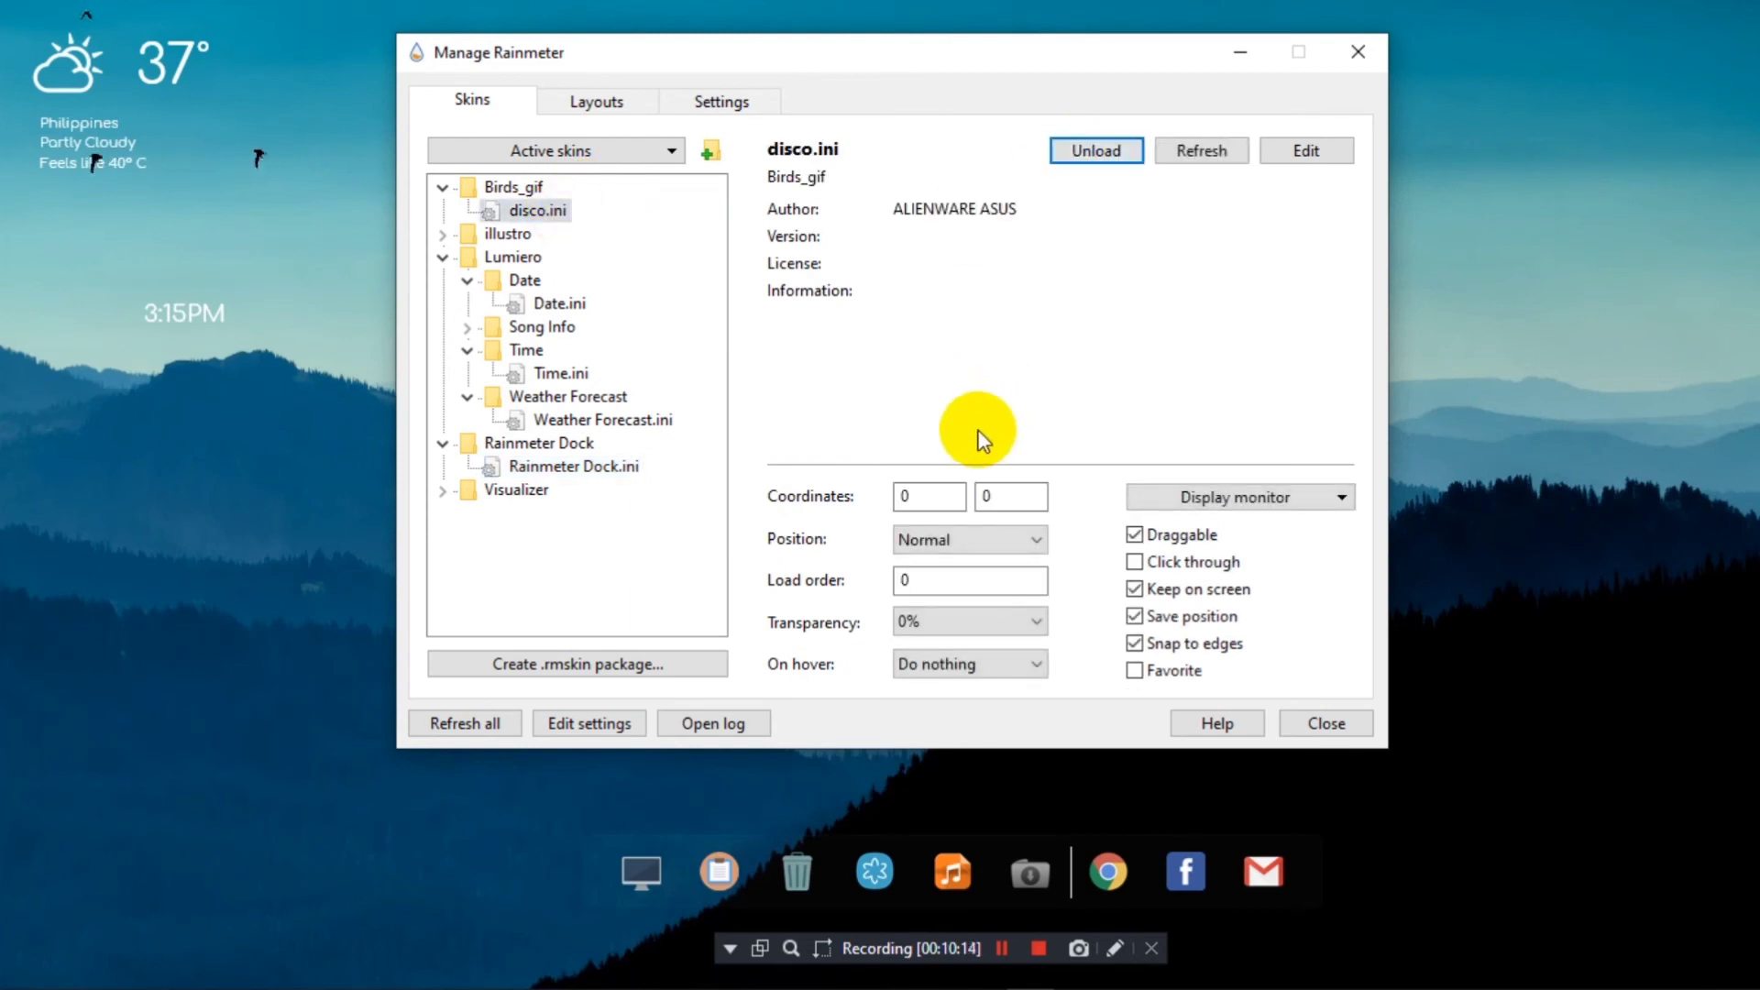
- Set the disco.ini skin's position to On desktop and its coordinates to 966, 162, and close the manager
left_click(1036, 548)
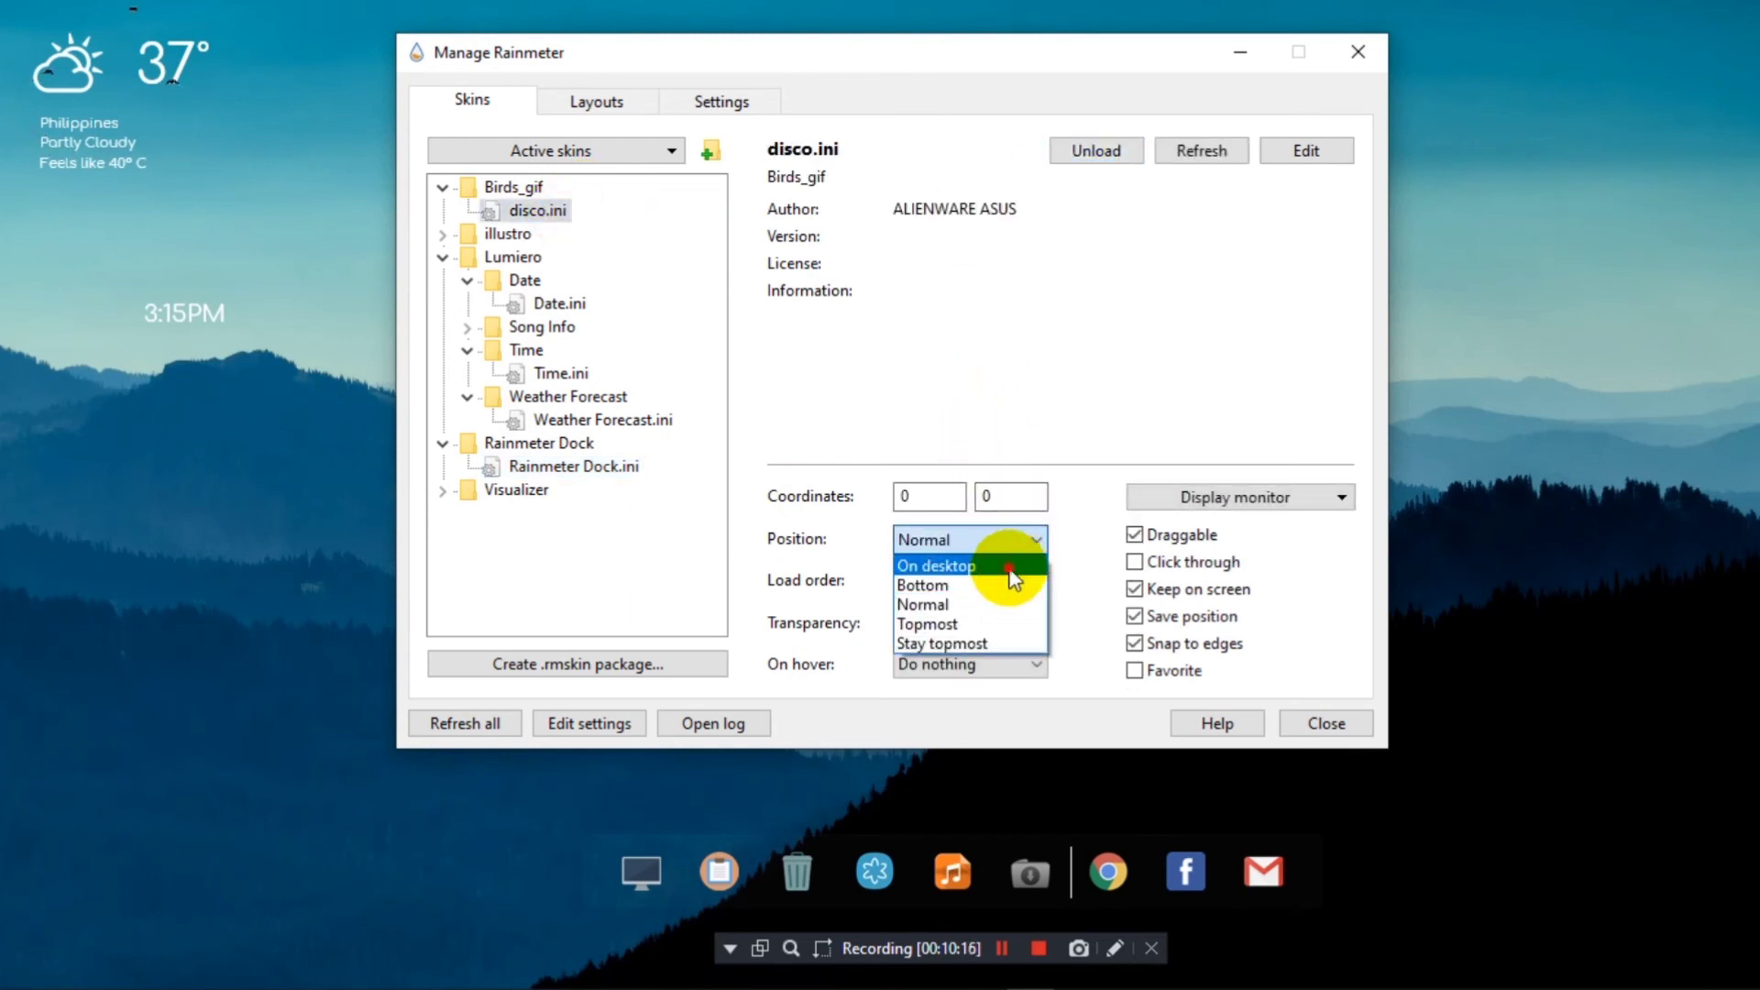
left_click(1008, 563)
double_click(908, 496)
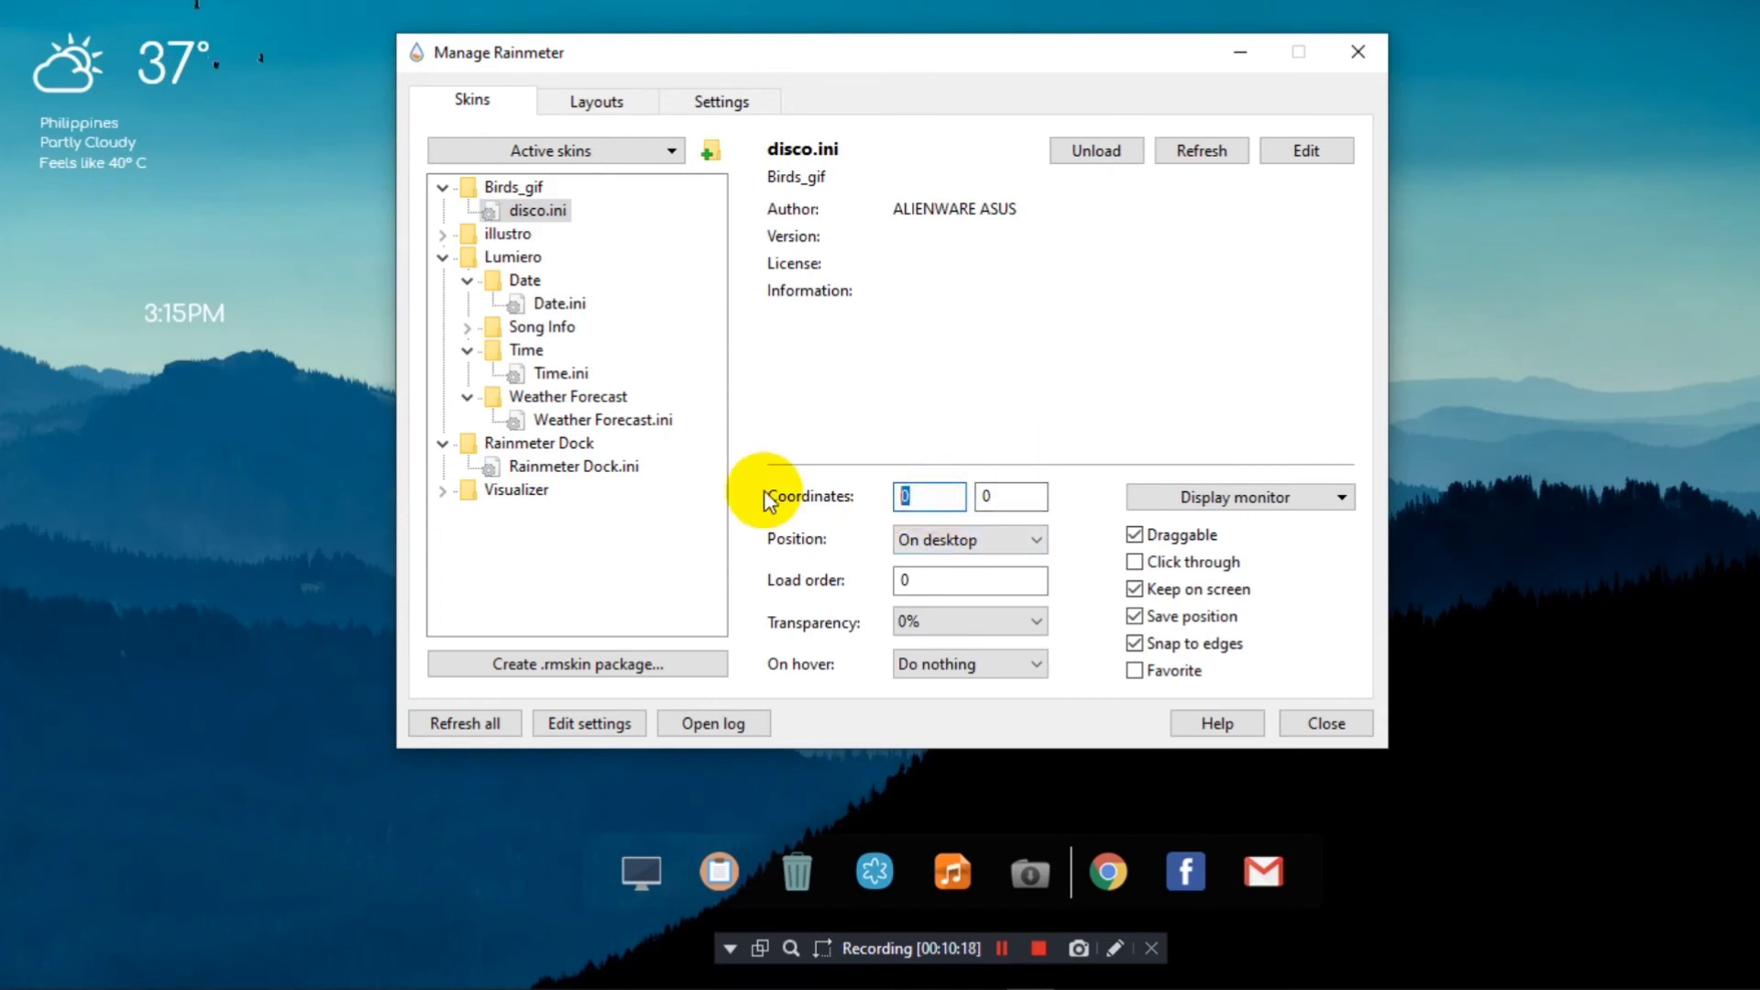
type("966")
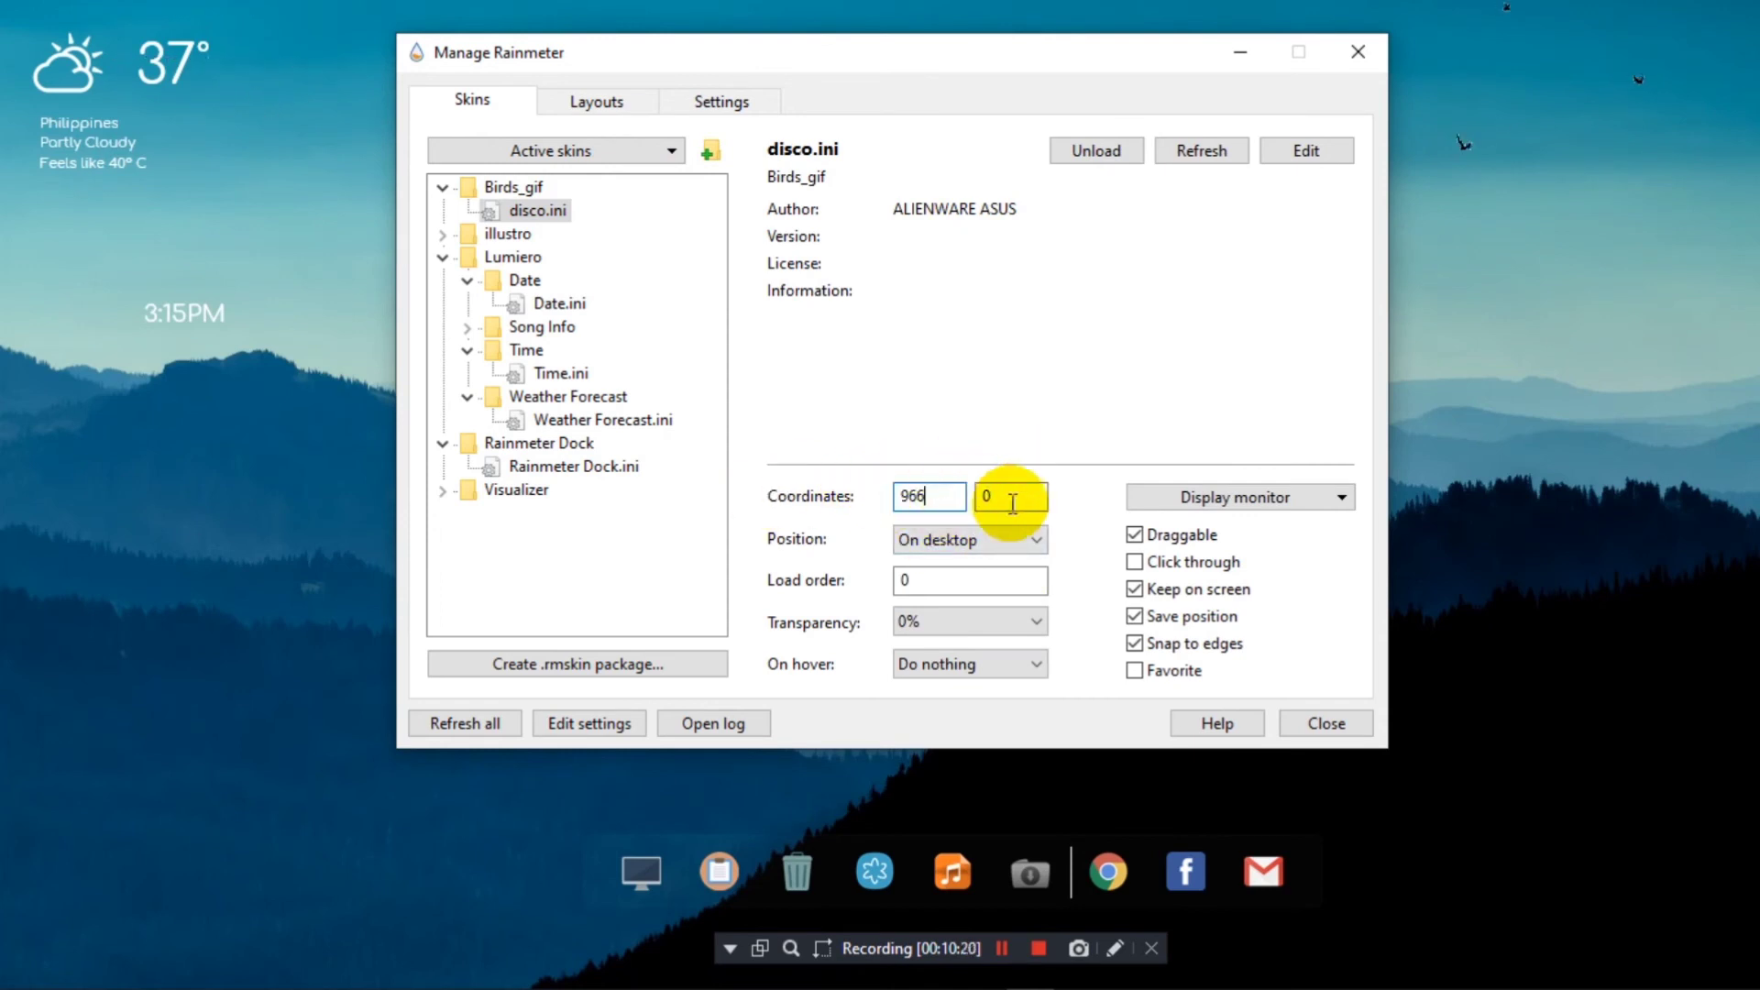
double_click(1014, 498)
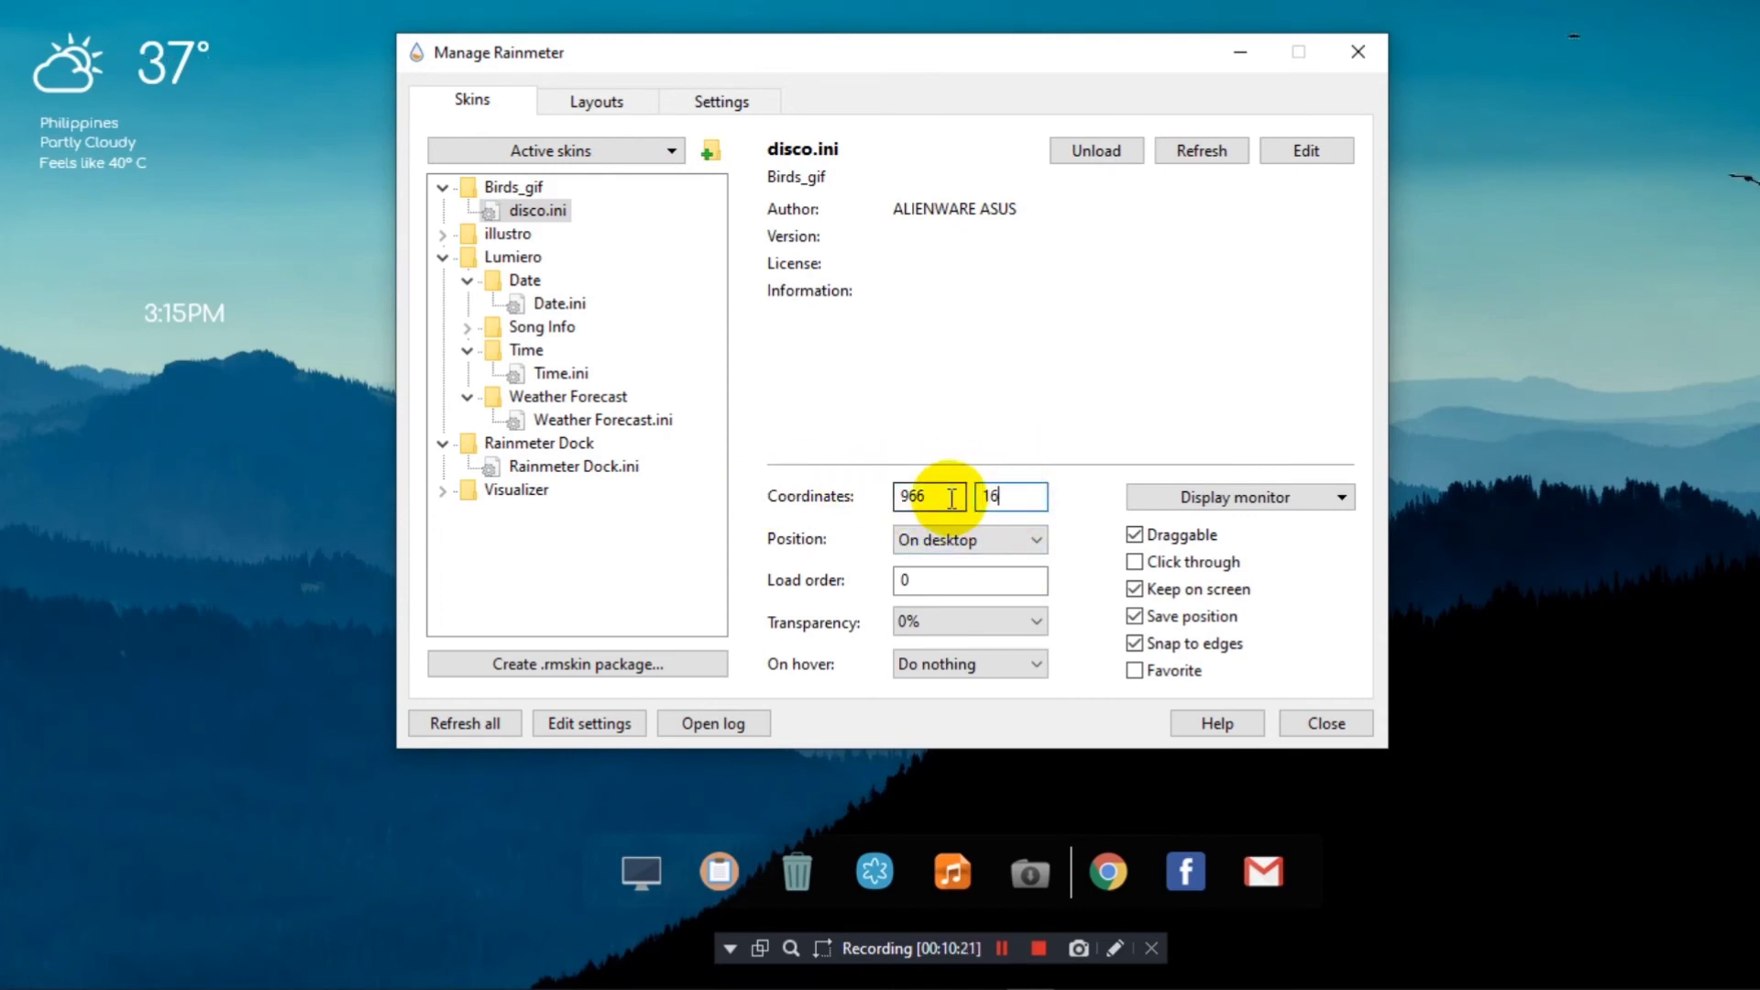
left_click(1088, 283)
left_click(1362, 52)
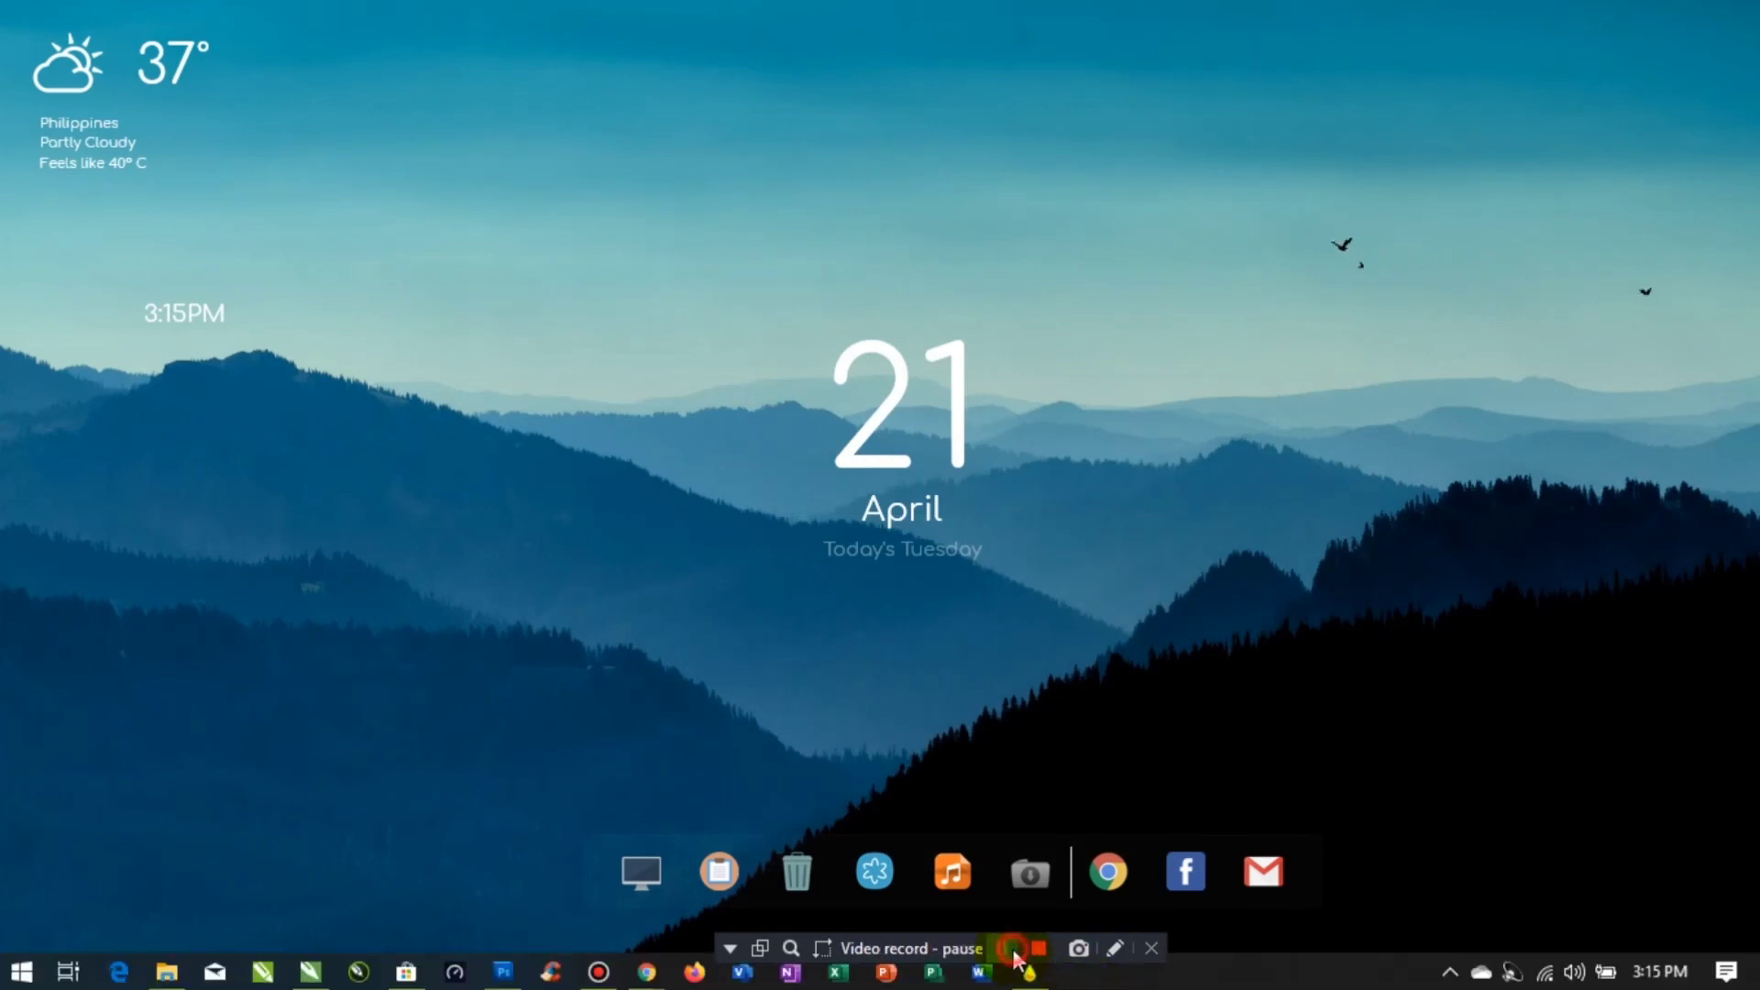
- Load the Visualizer.ini skin from the Visualizer folder, set its position to On desktop, and minimize the manager
left_click(1002, 948)
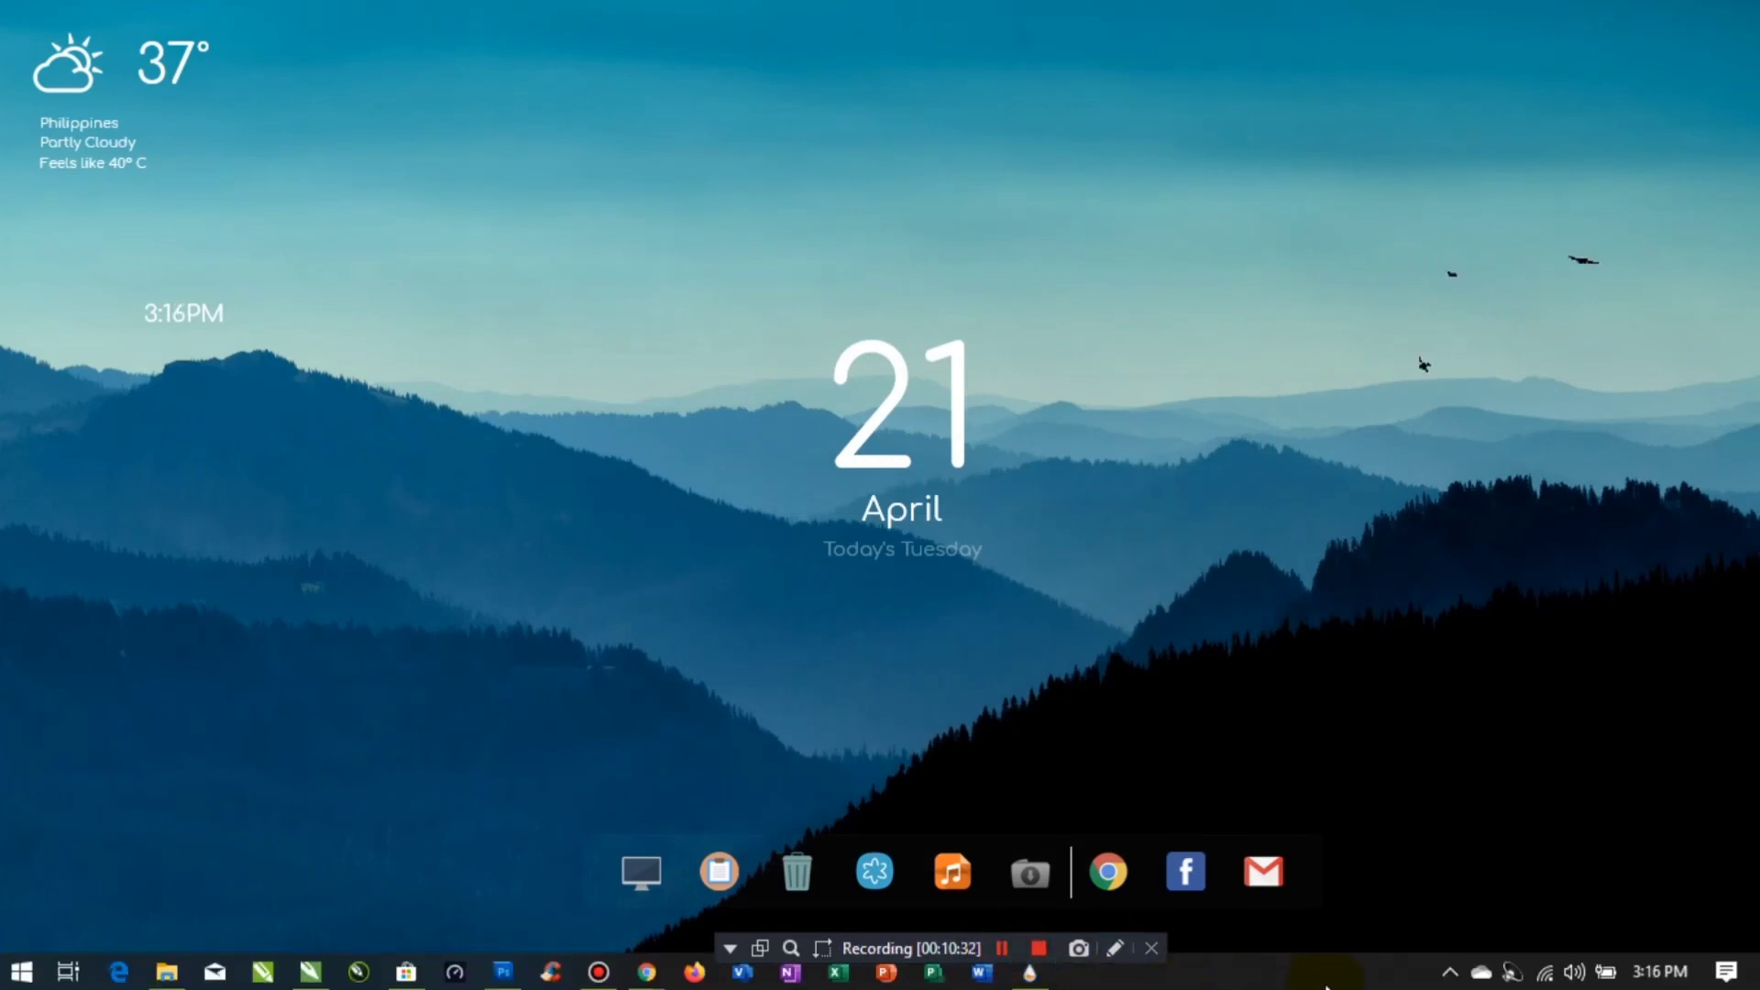
left_click(1449, 970)
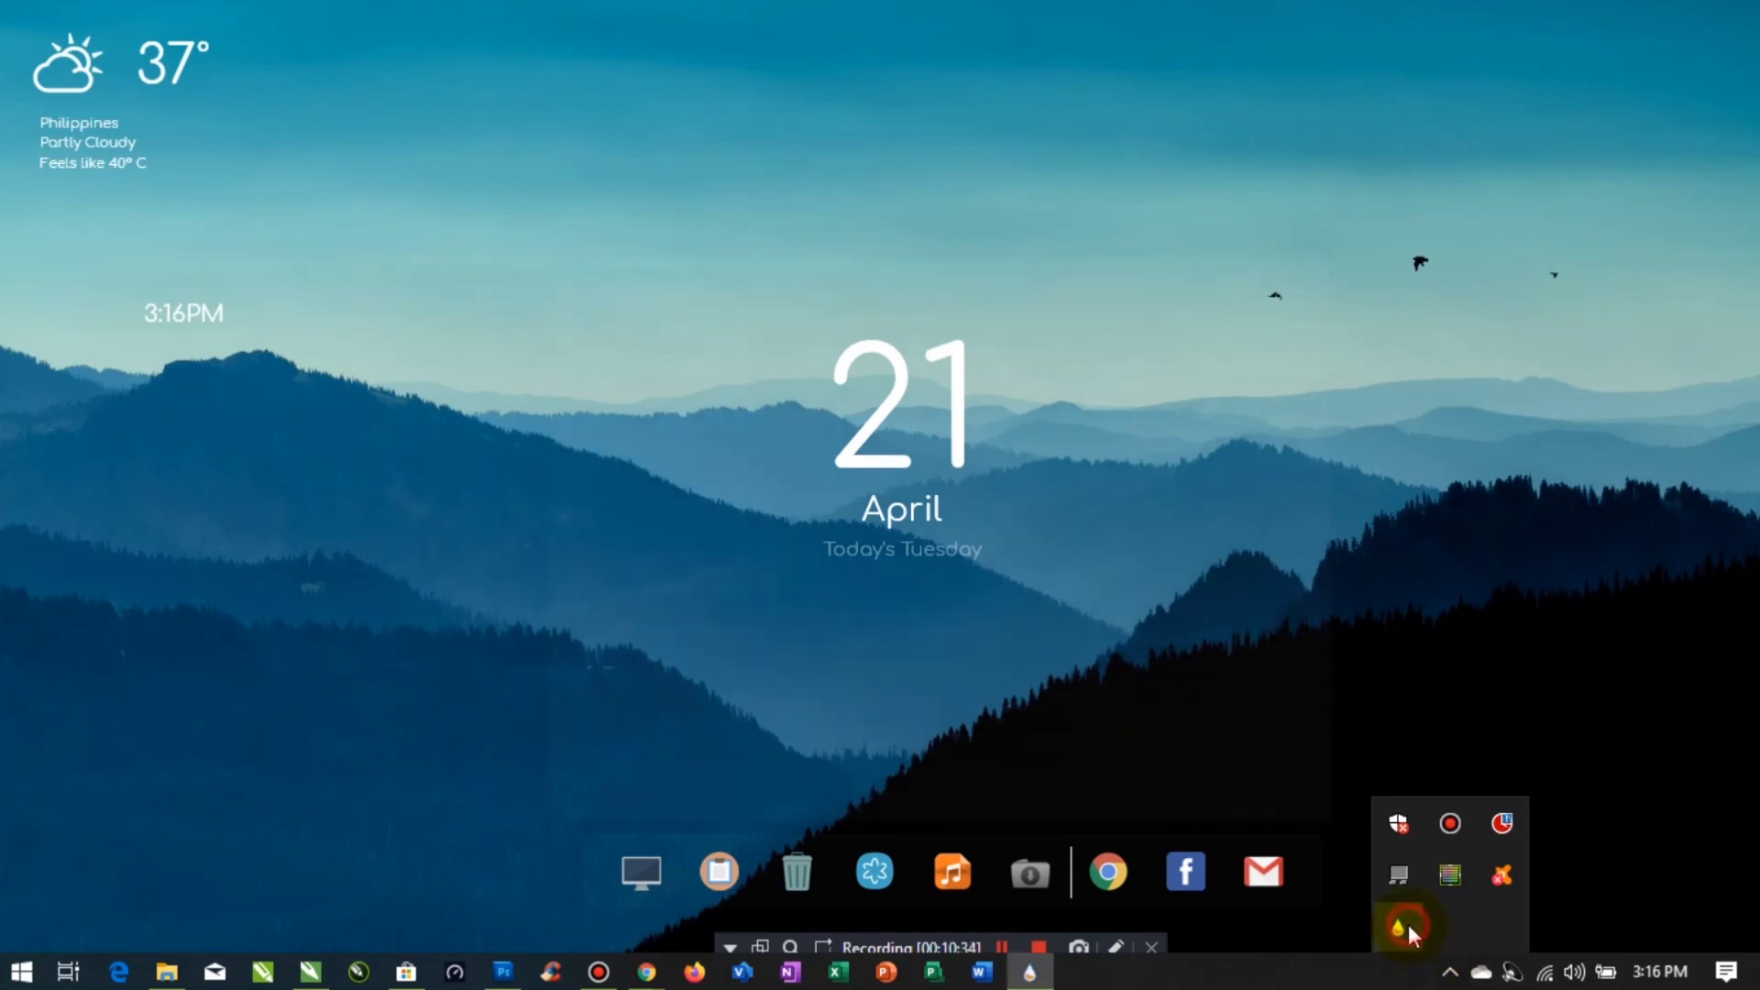
left_click(1402, 926)
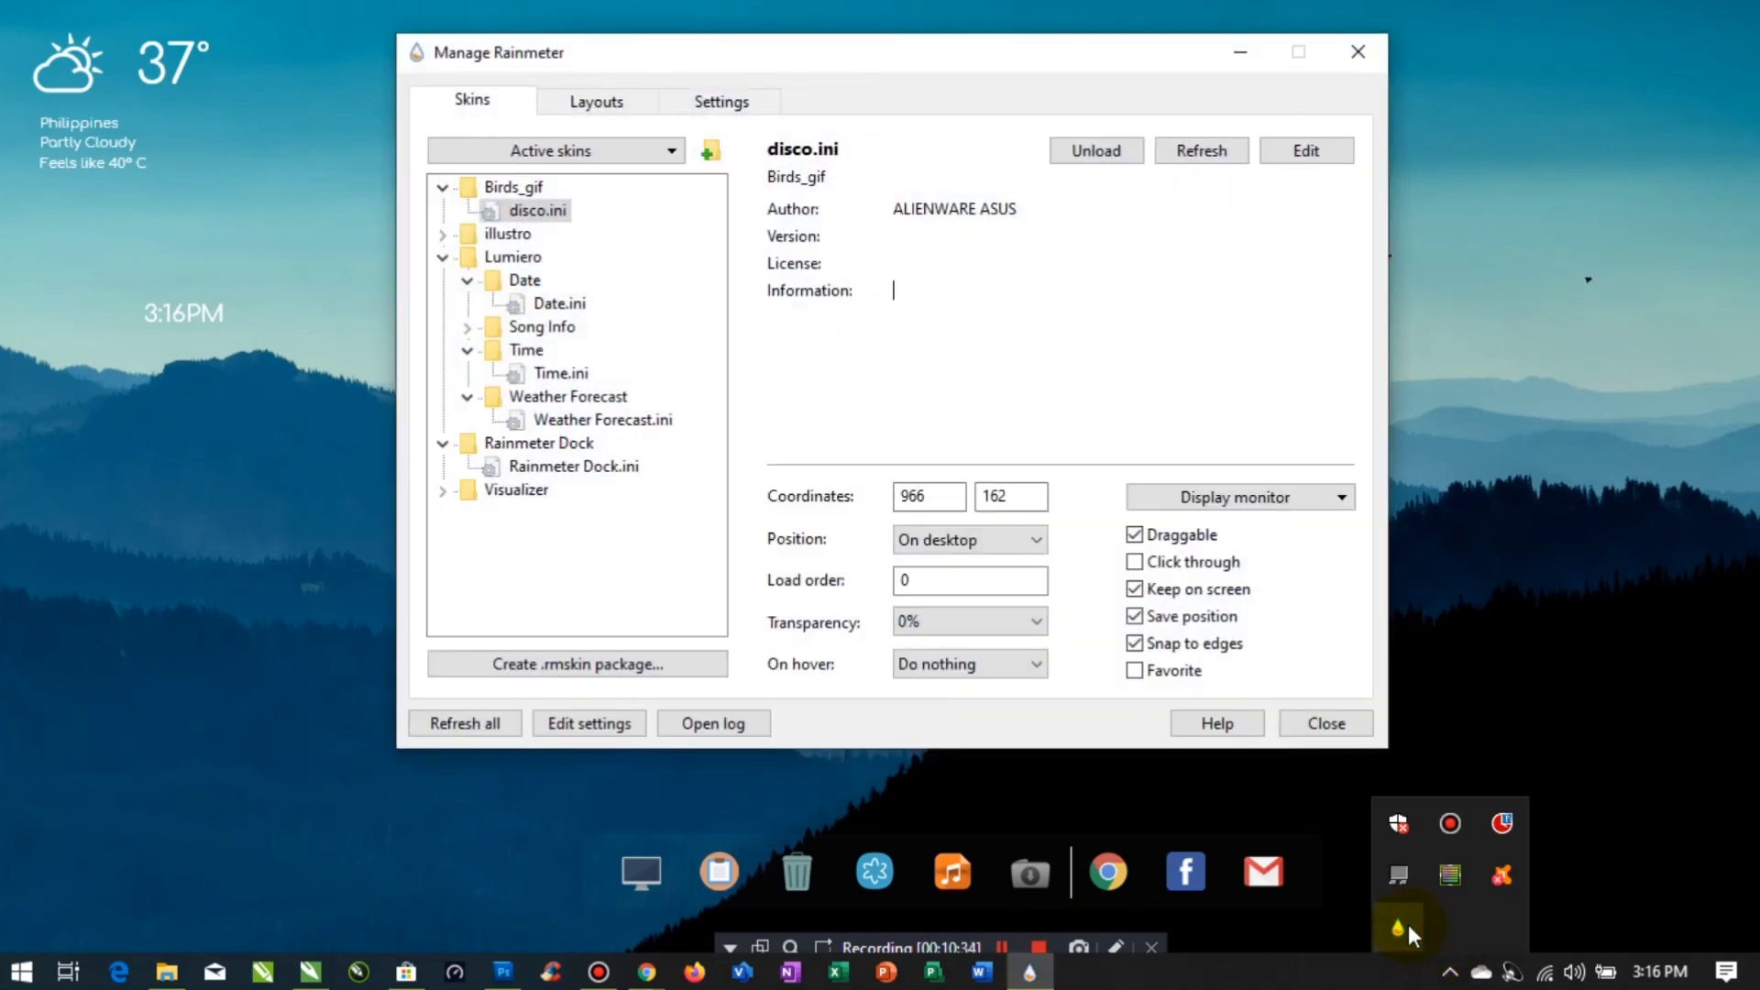
left_click(442, 490)
left_click(555, 560)
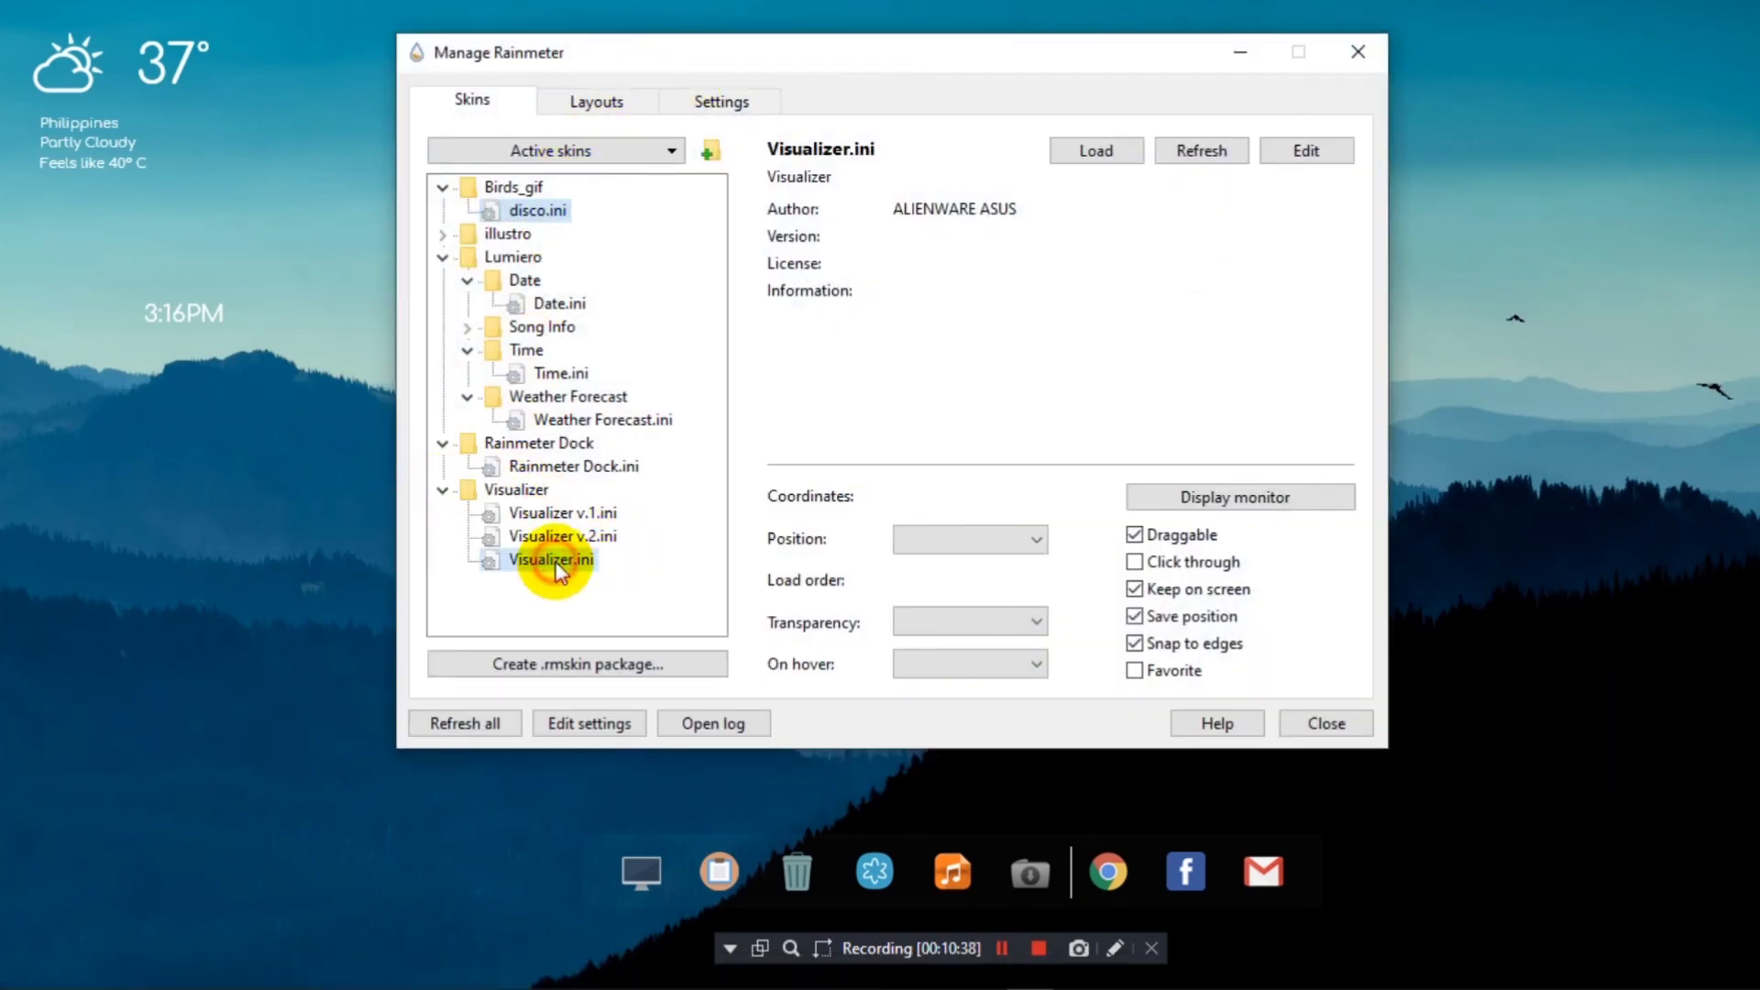
left_click(1070, 156)
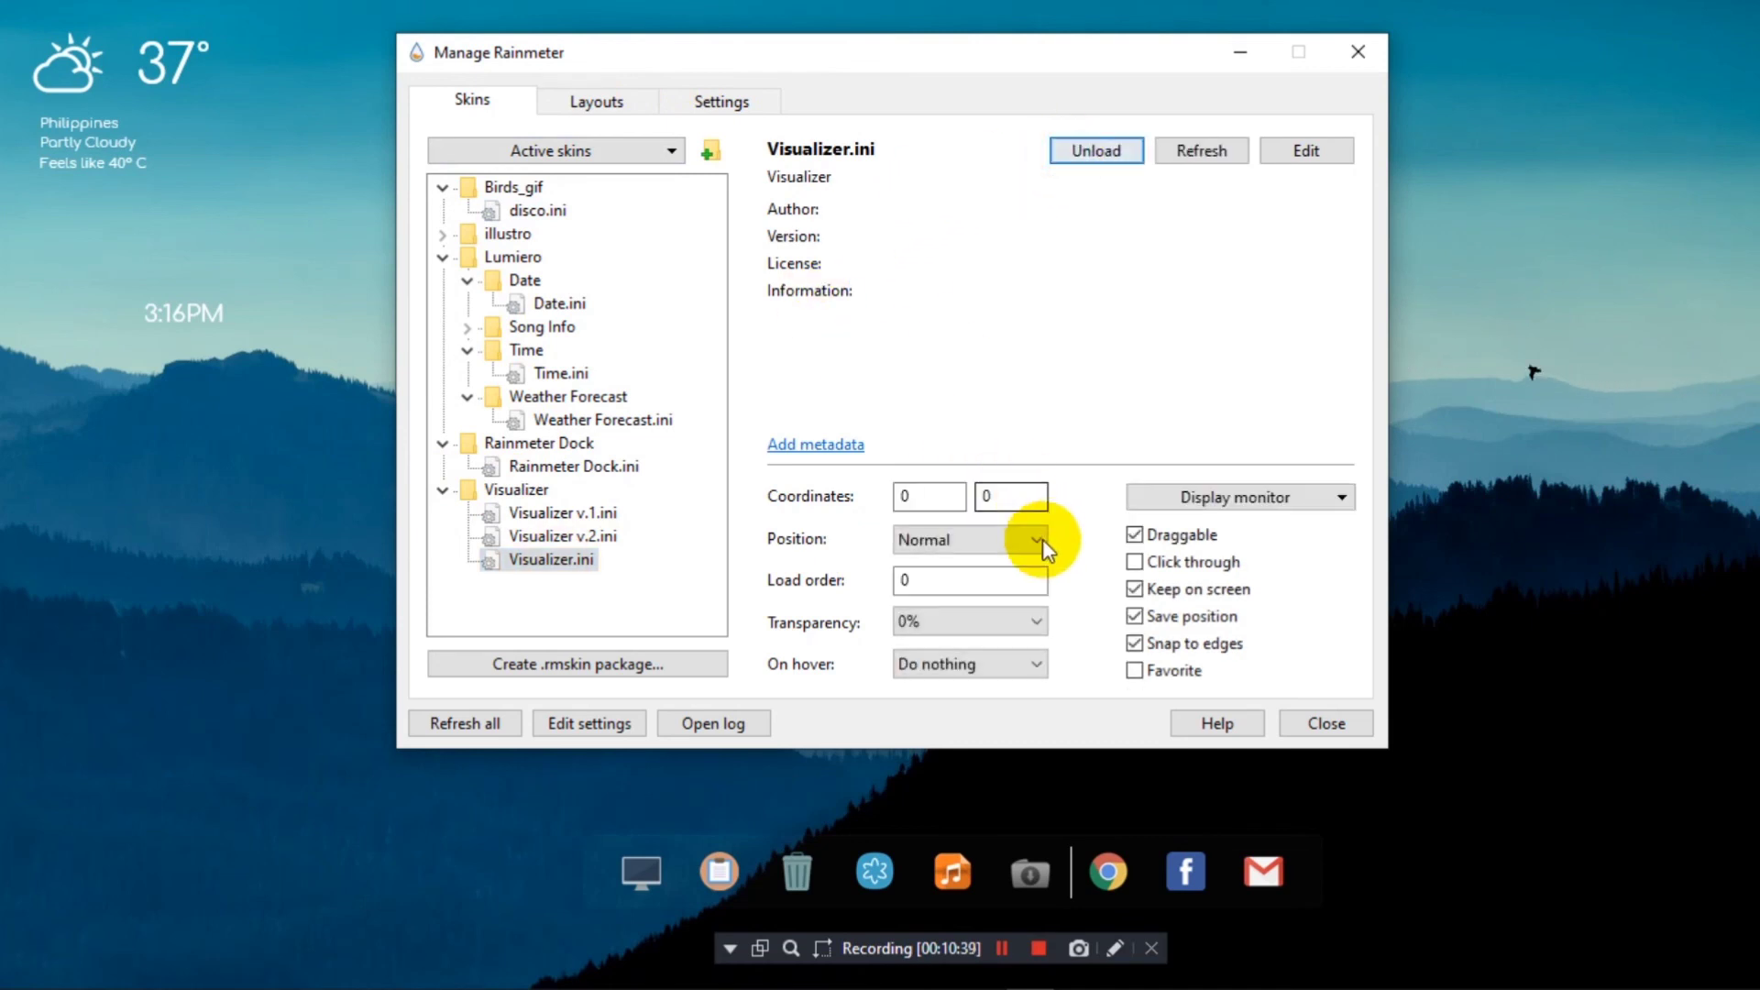
left_click(1036, 541)
left_click(971, 565)
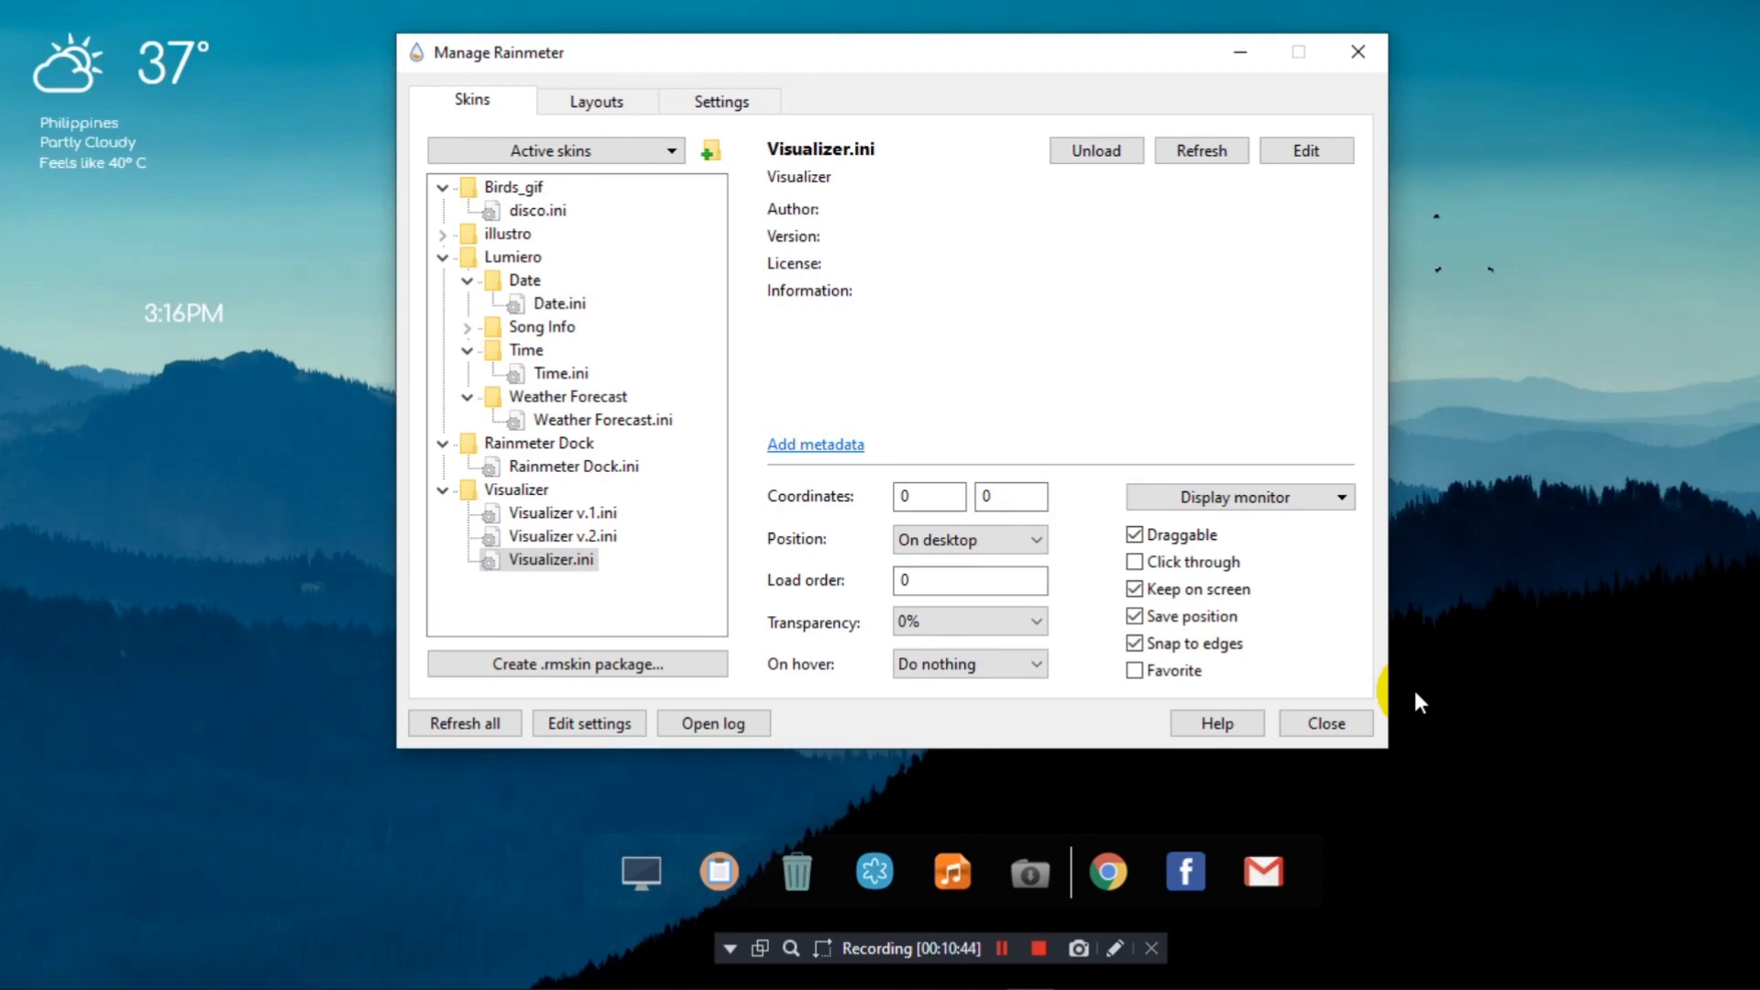
left_click(1240, 53)
left_click(1002, 947)
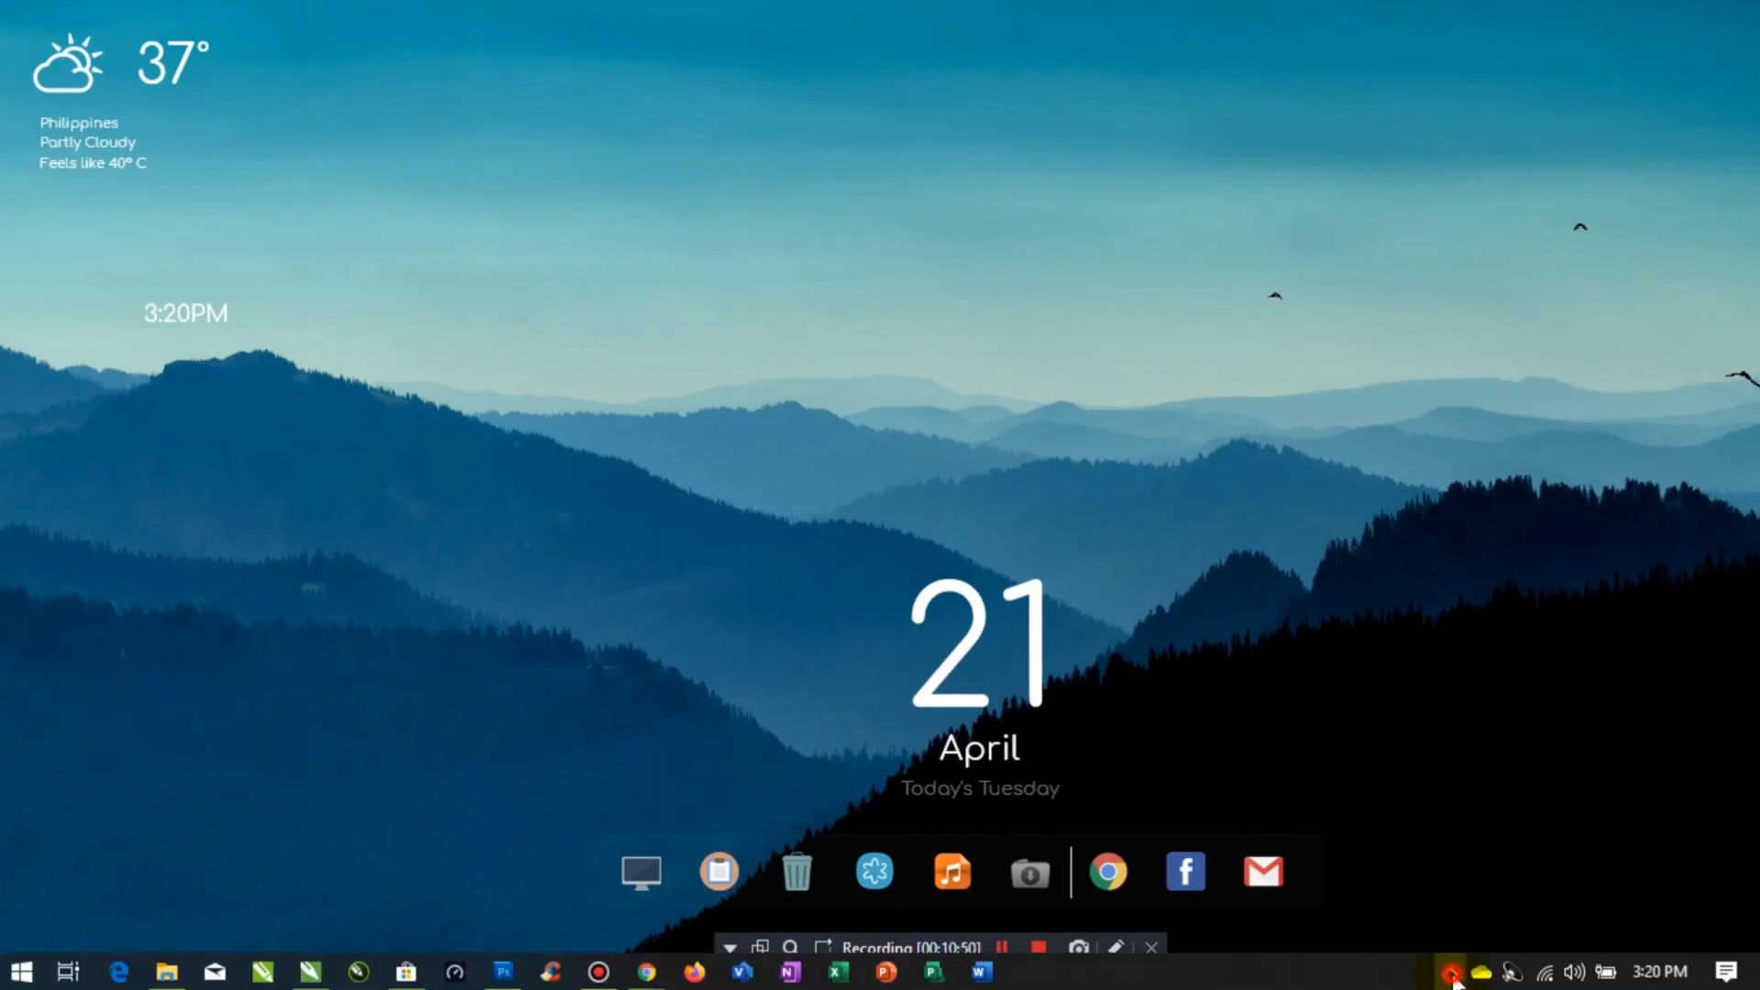
- Reopen the Rainmeter manager, set the Visualizer.ini skin's position to Normal, unload the skin, and close the manager
left_click(1449, 972)
left_click(1401, 926)
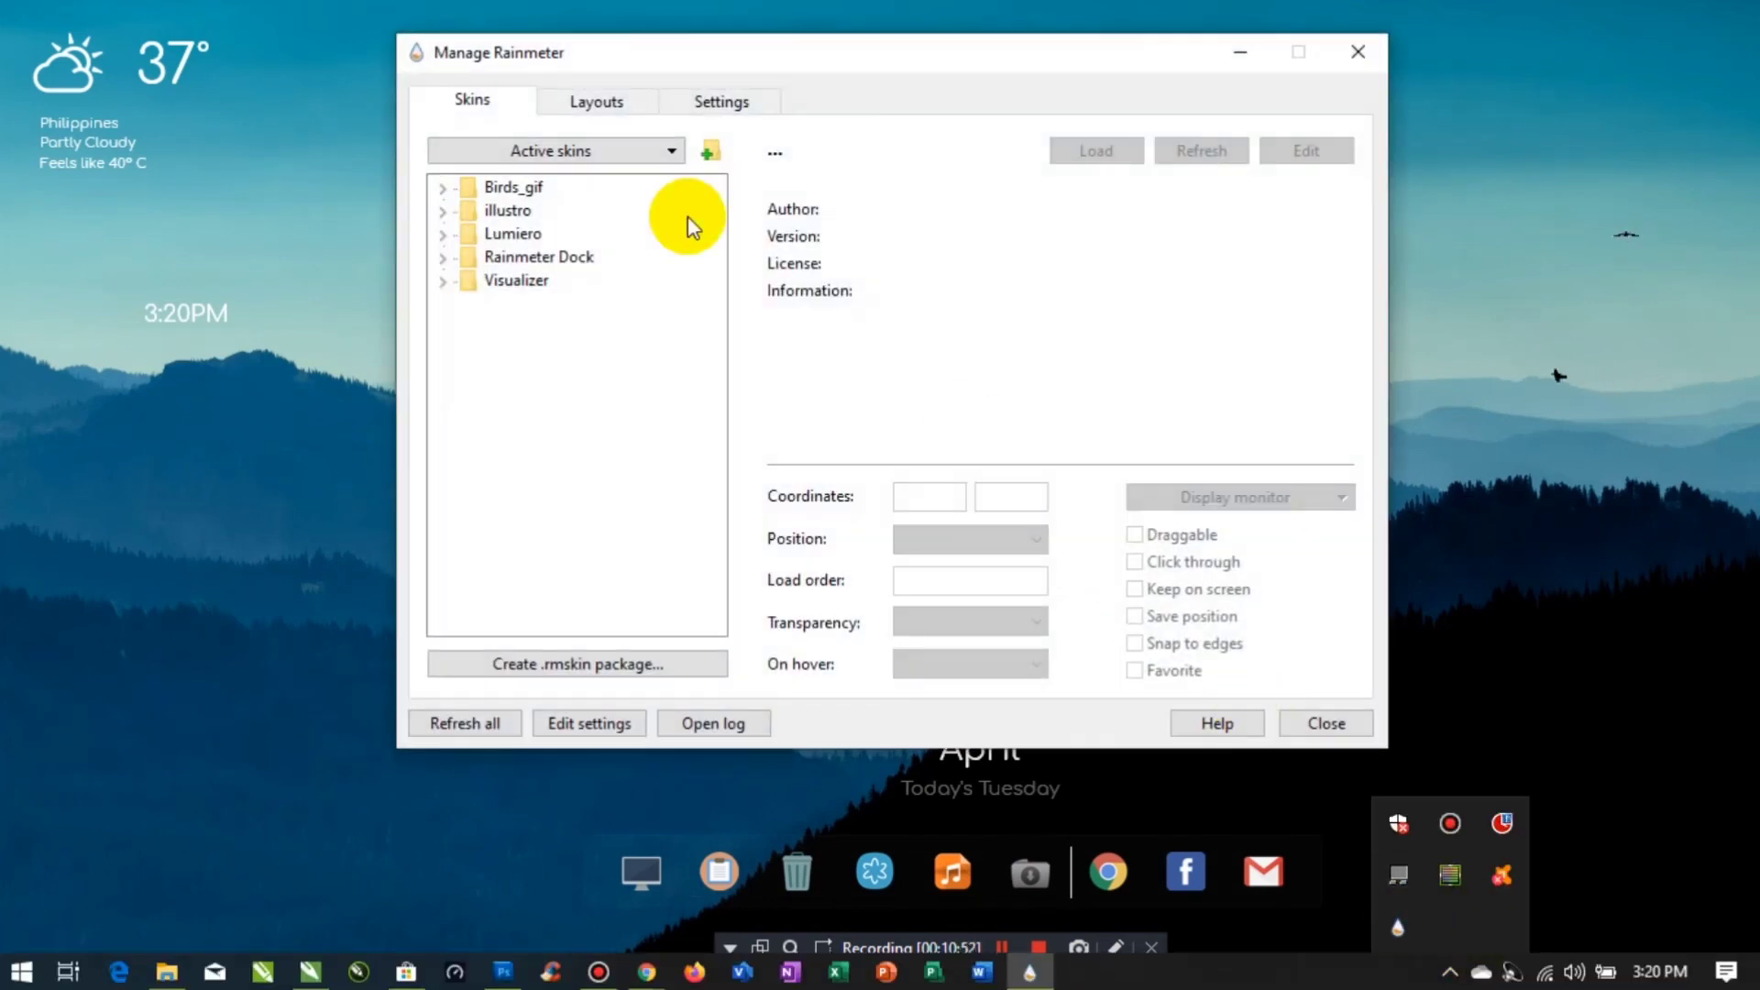
left_click(443, 280)
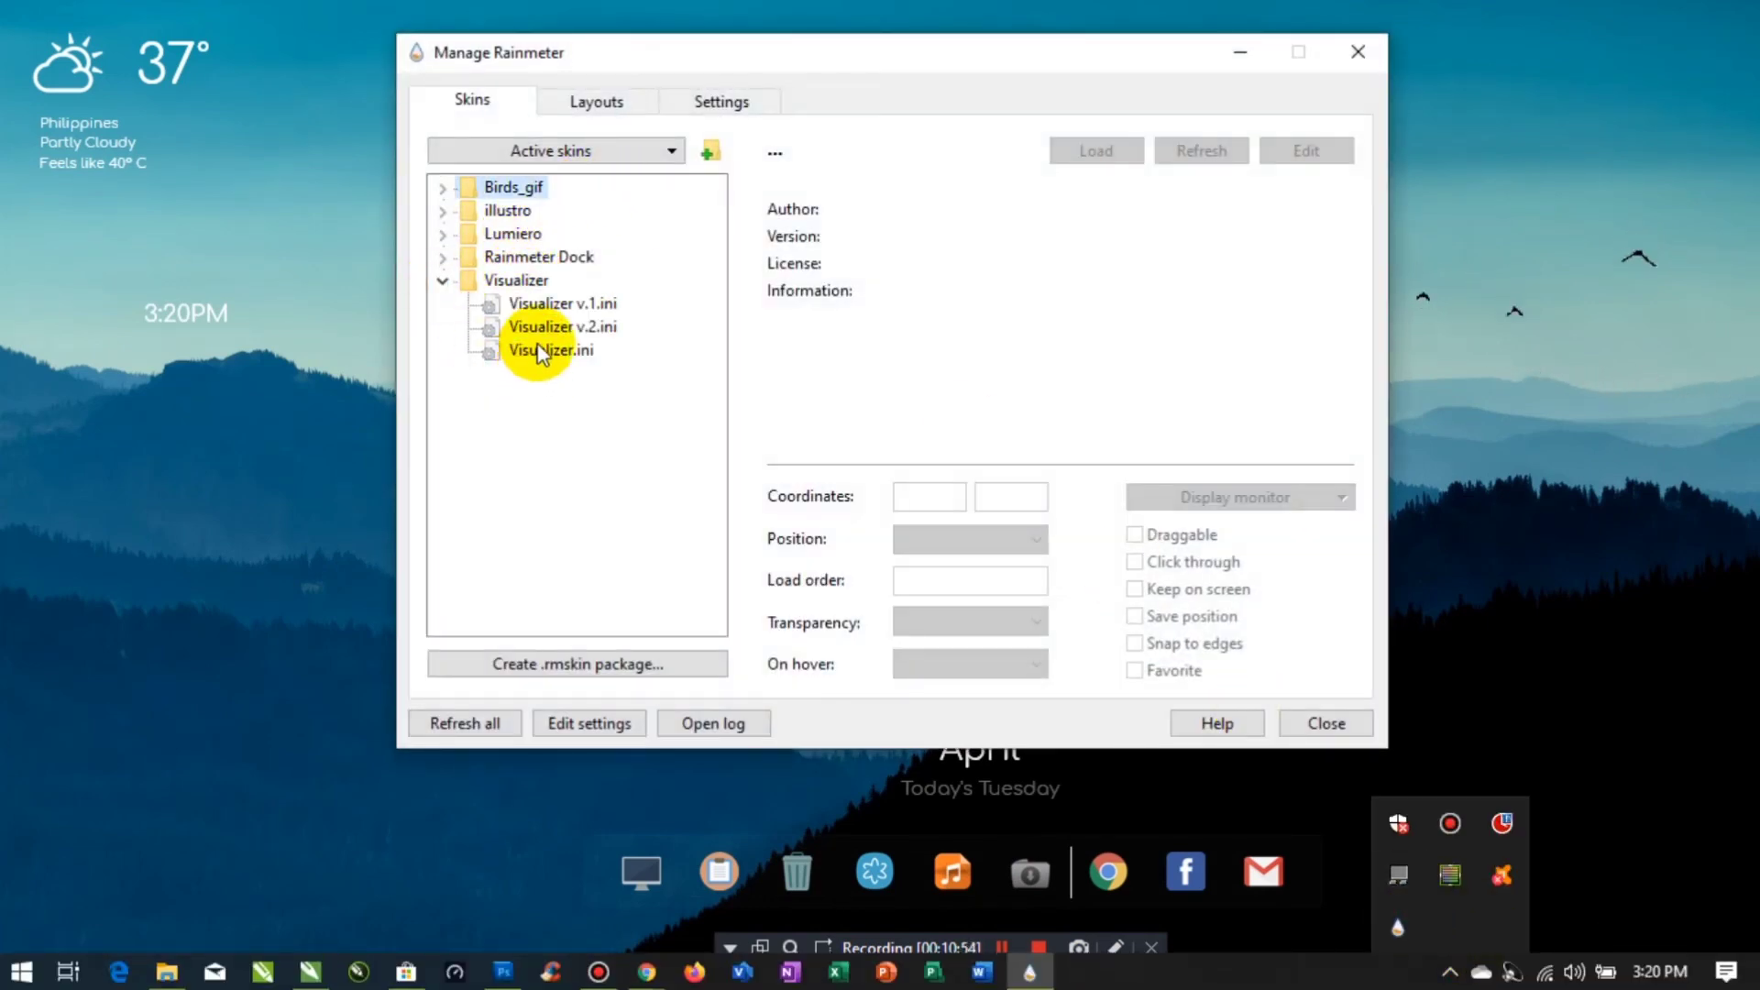
left_click(541, 351)
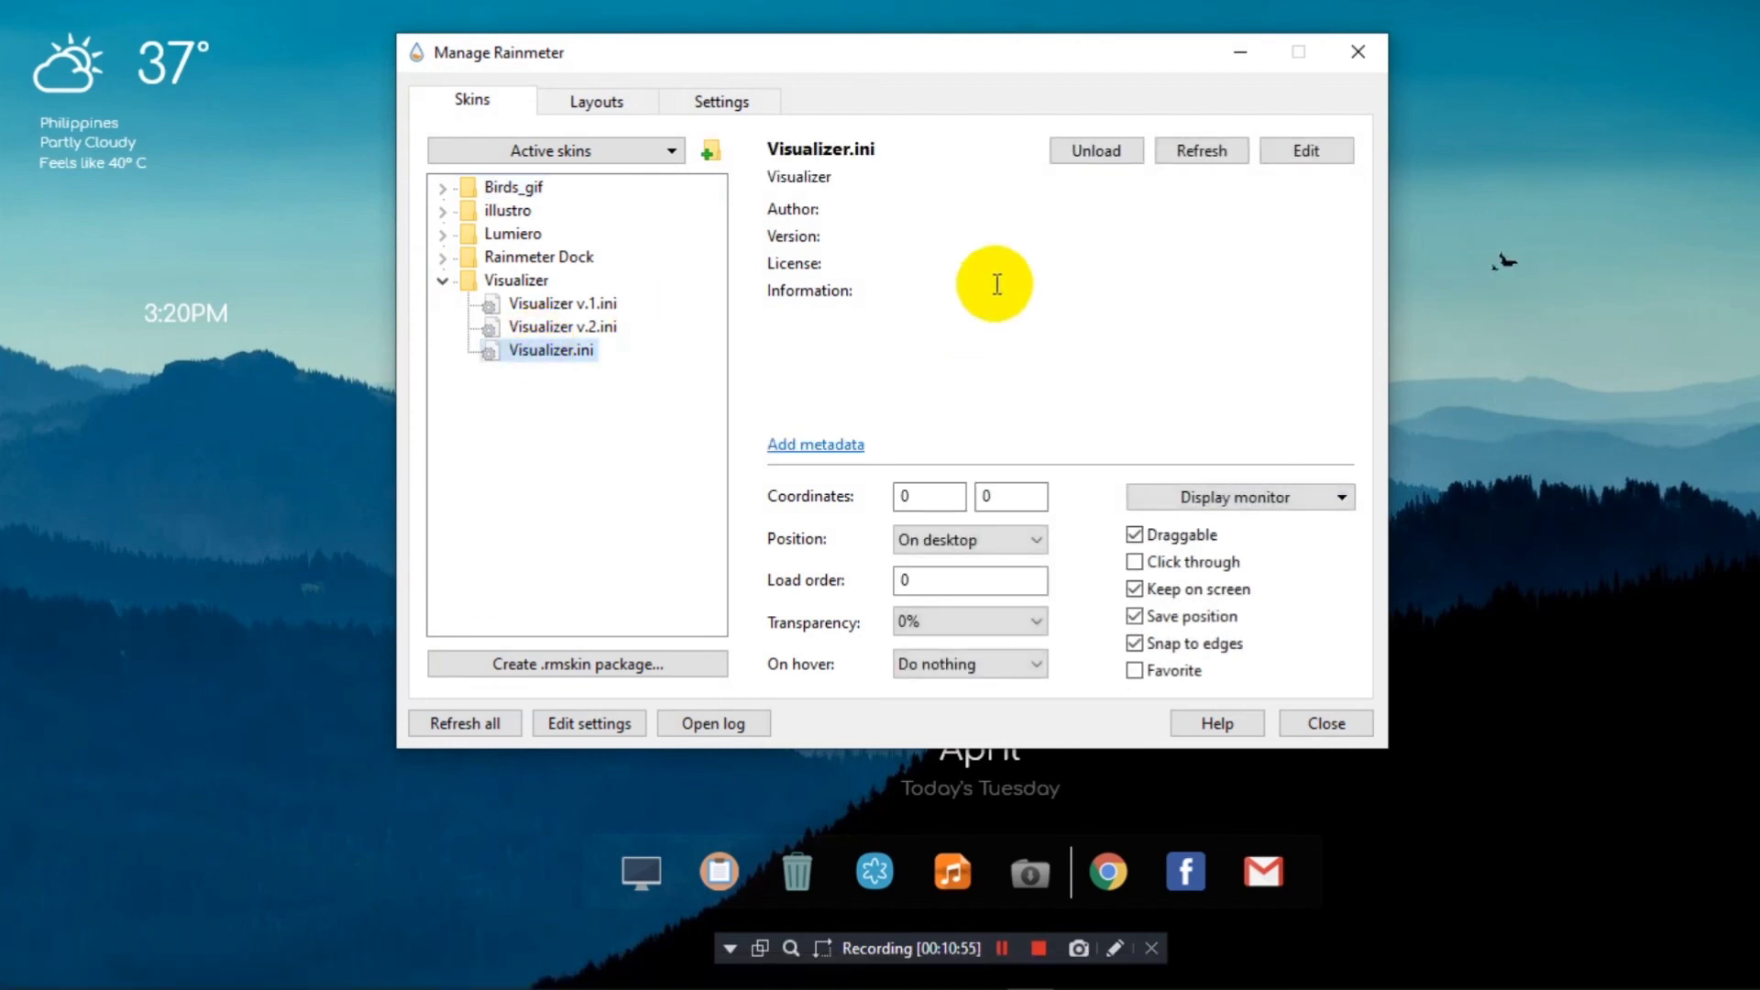
left_click(1017, 539)
left_click(956, 566)
left_click(1029, 537)
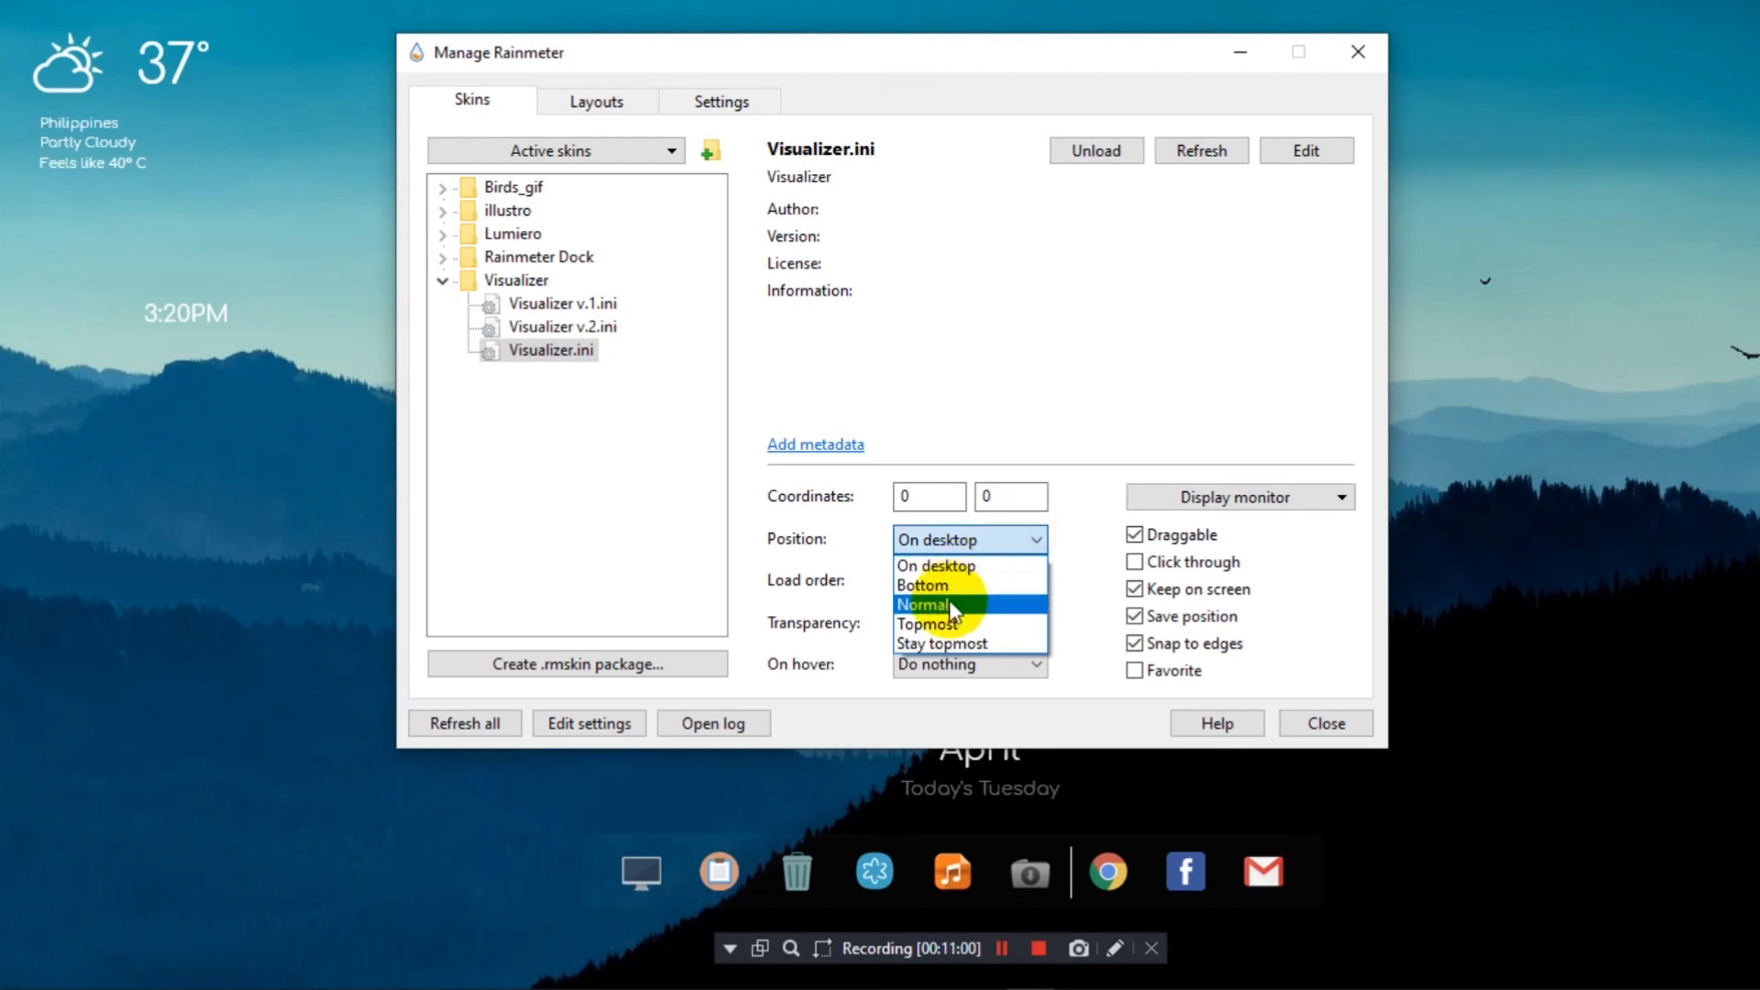
left_click(949, 604)
left_click(1097, 150)
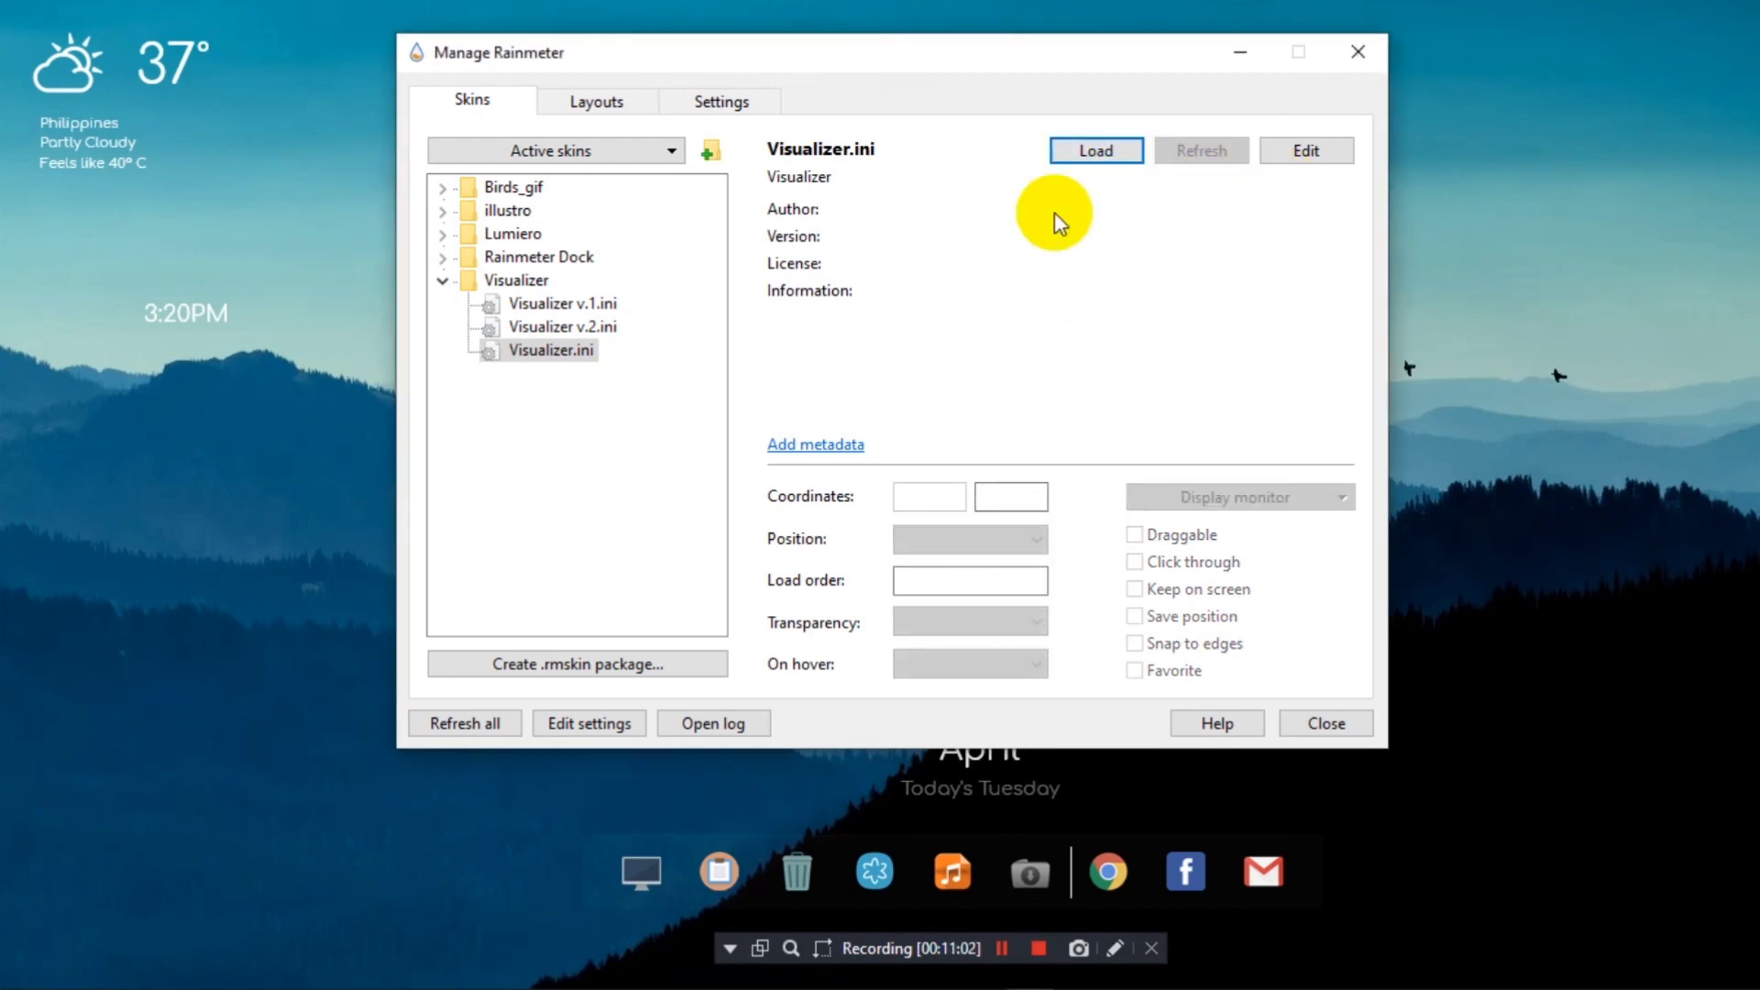
left_click(1360, 53)
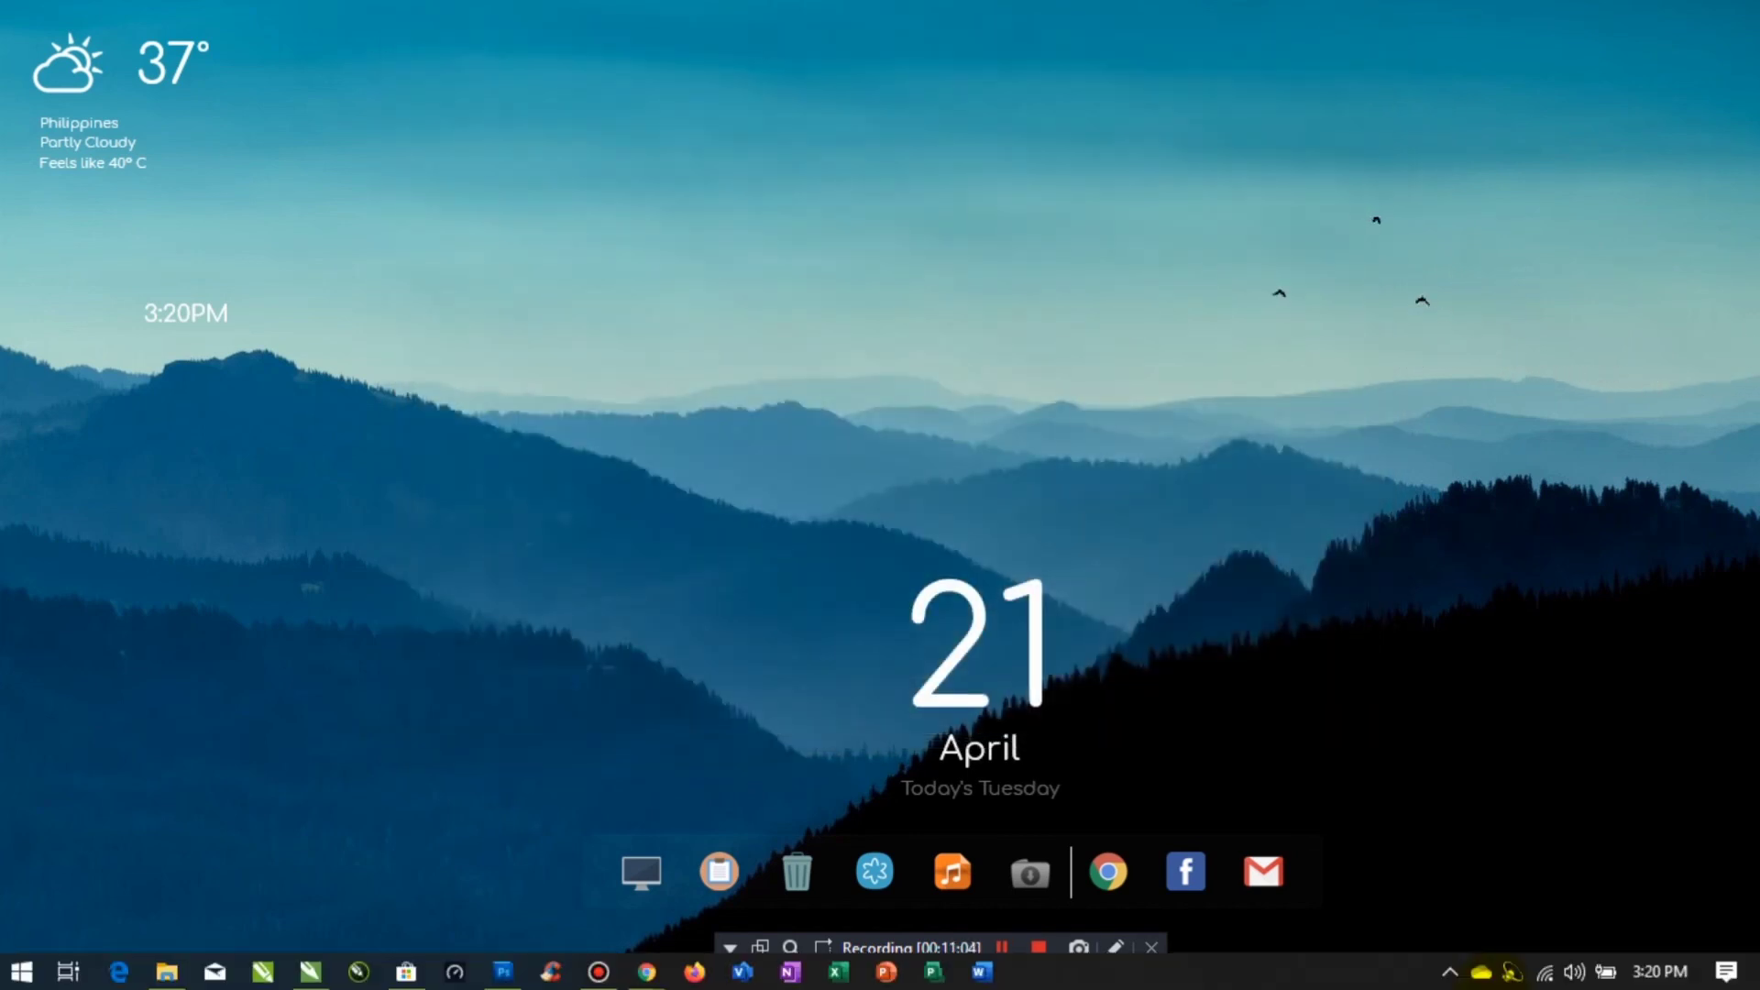
- Open the Rainmeter manager and load the Visualizer.ini skin from the Visualizer folder
left_click(1450, 971)
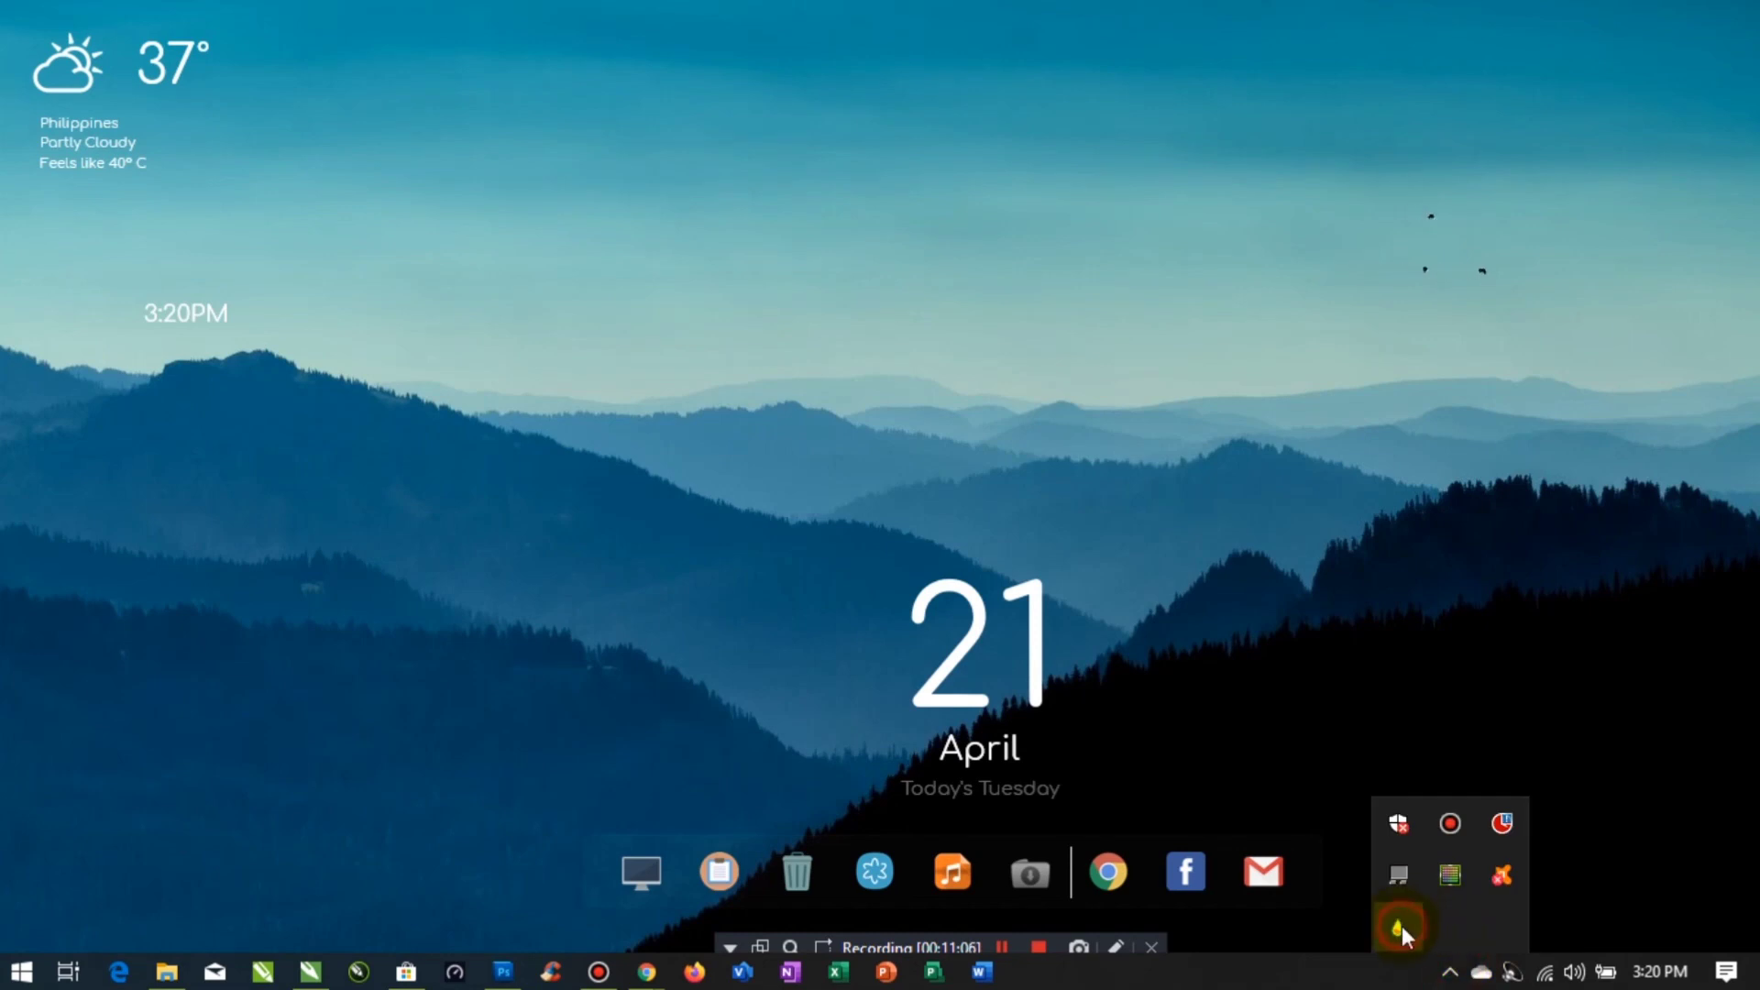
left_click(1397, 927)
left_click(442, 281)
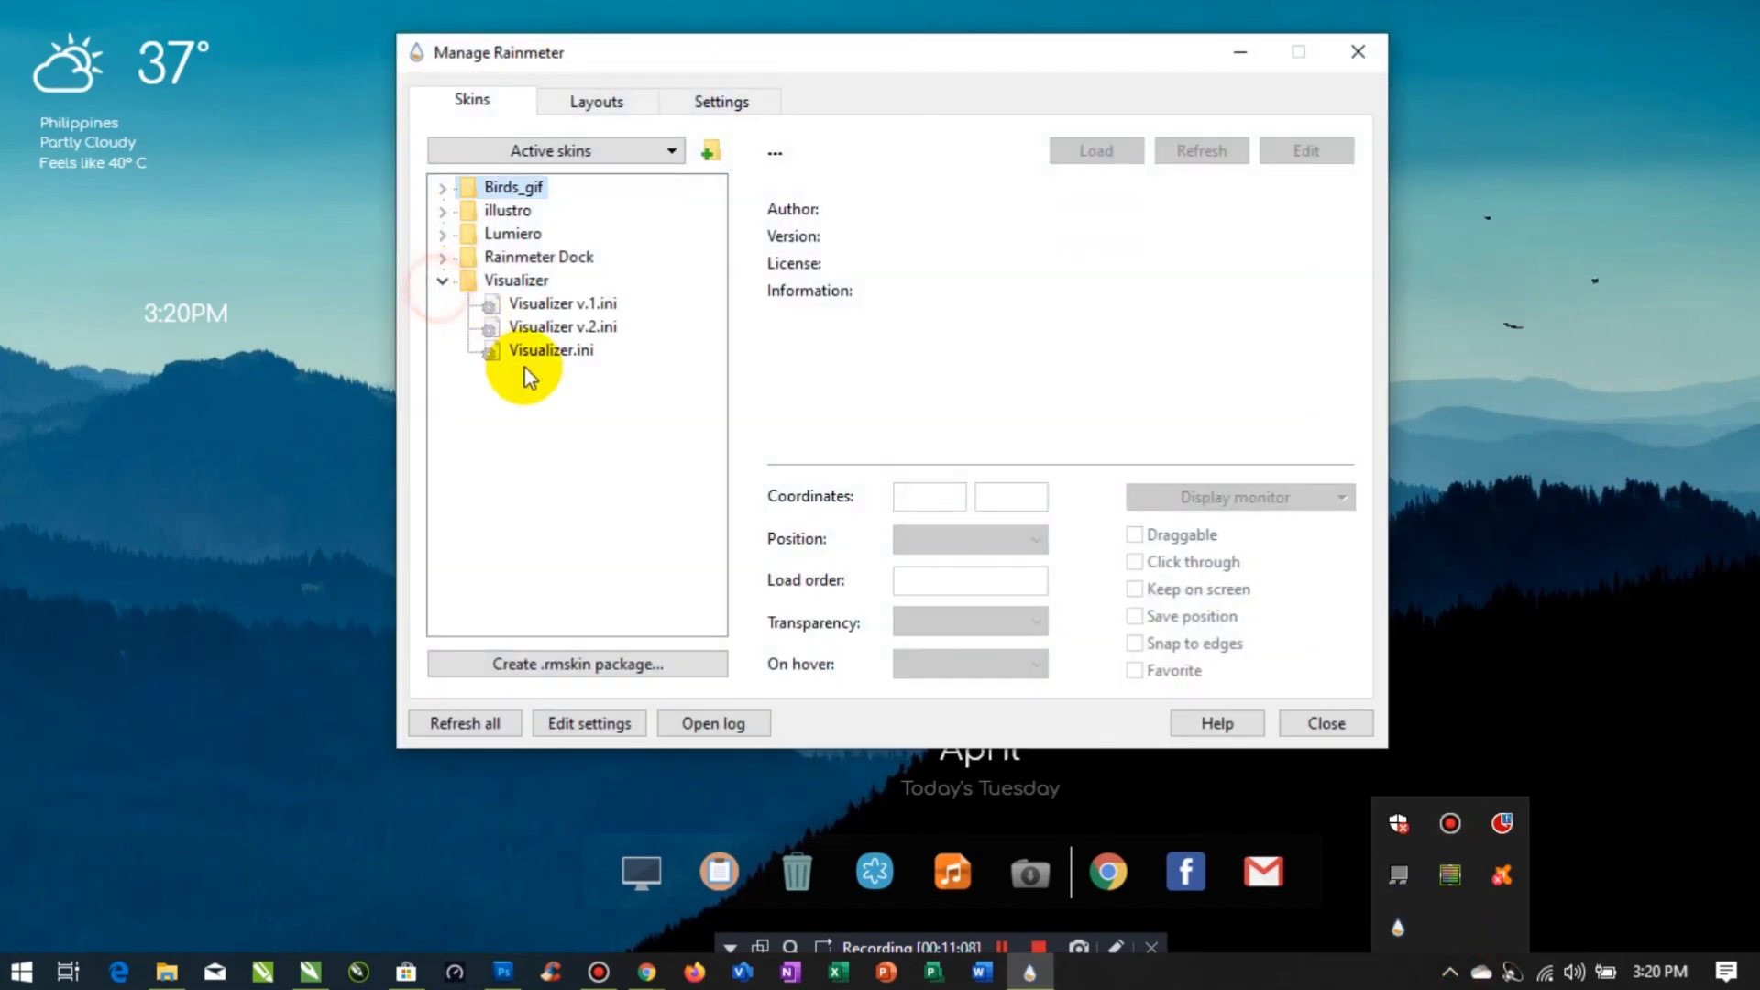
left_click(550, 349)
left_click(1096, 153)
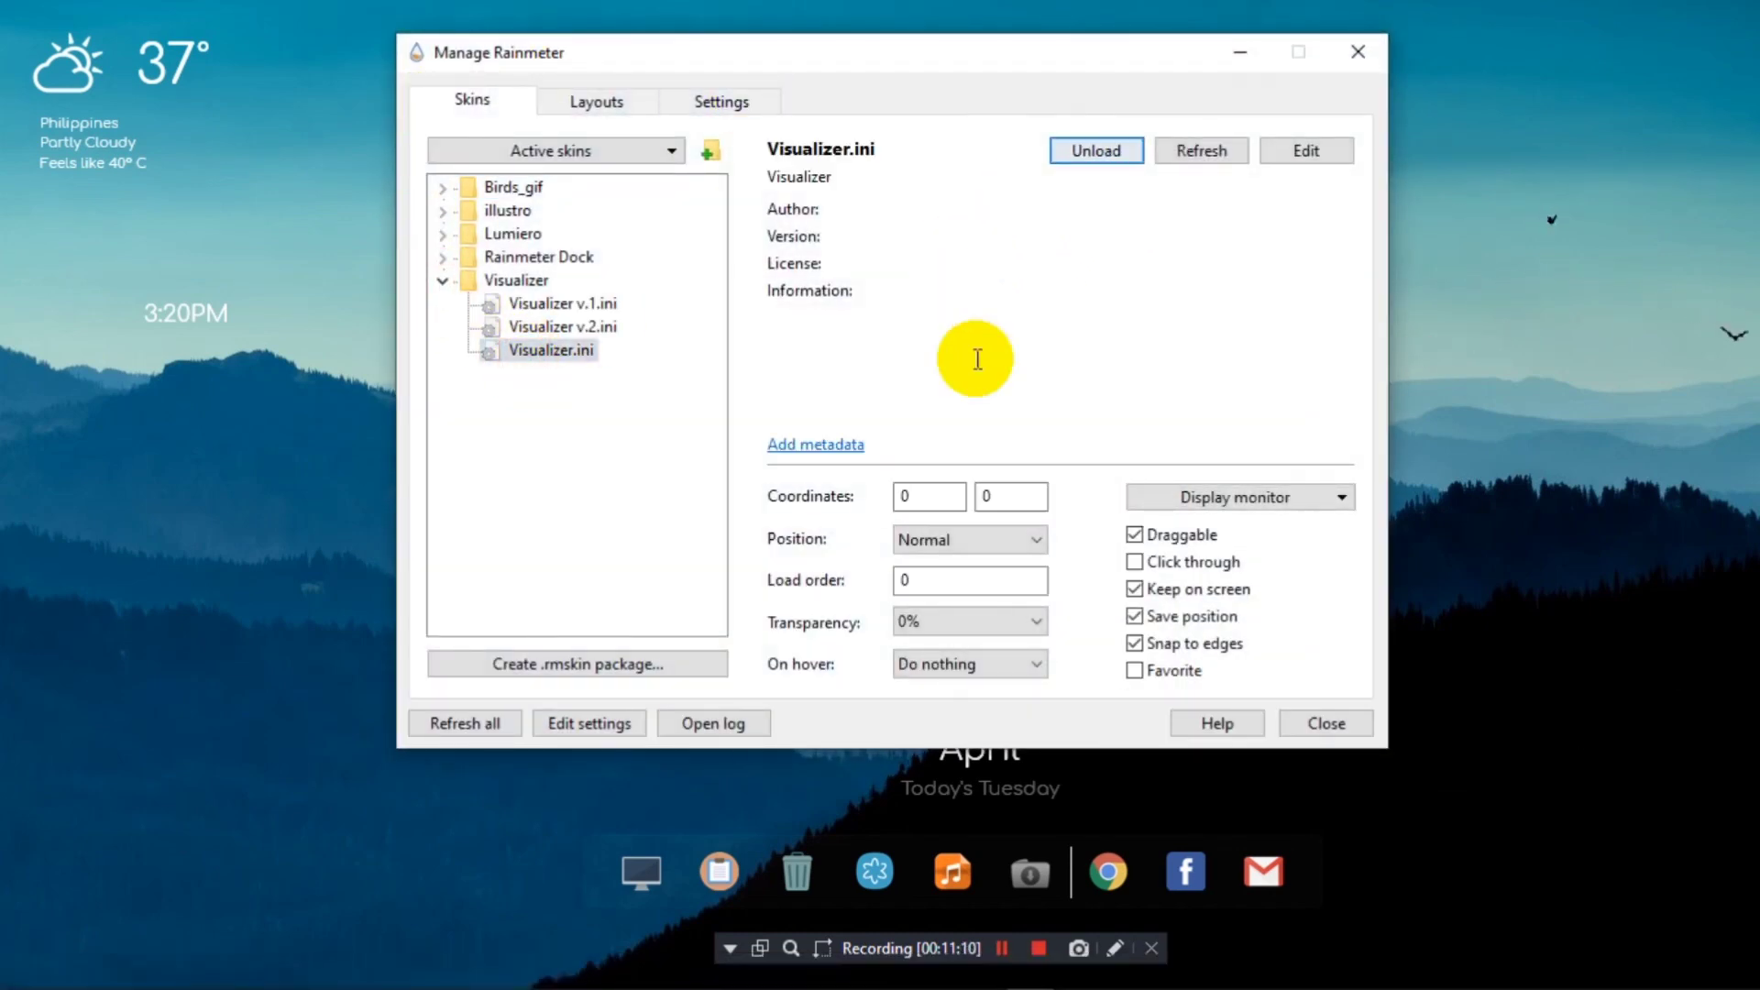
- Set the Visualizer.ini skin's X coordinate to 125 and its position to On desktop, and close the manager
left_click(1014, 541)
left_click(913, 499)
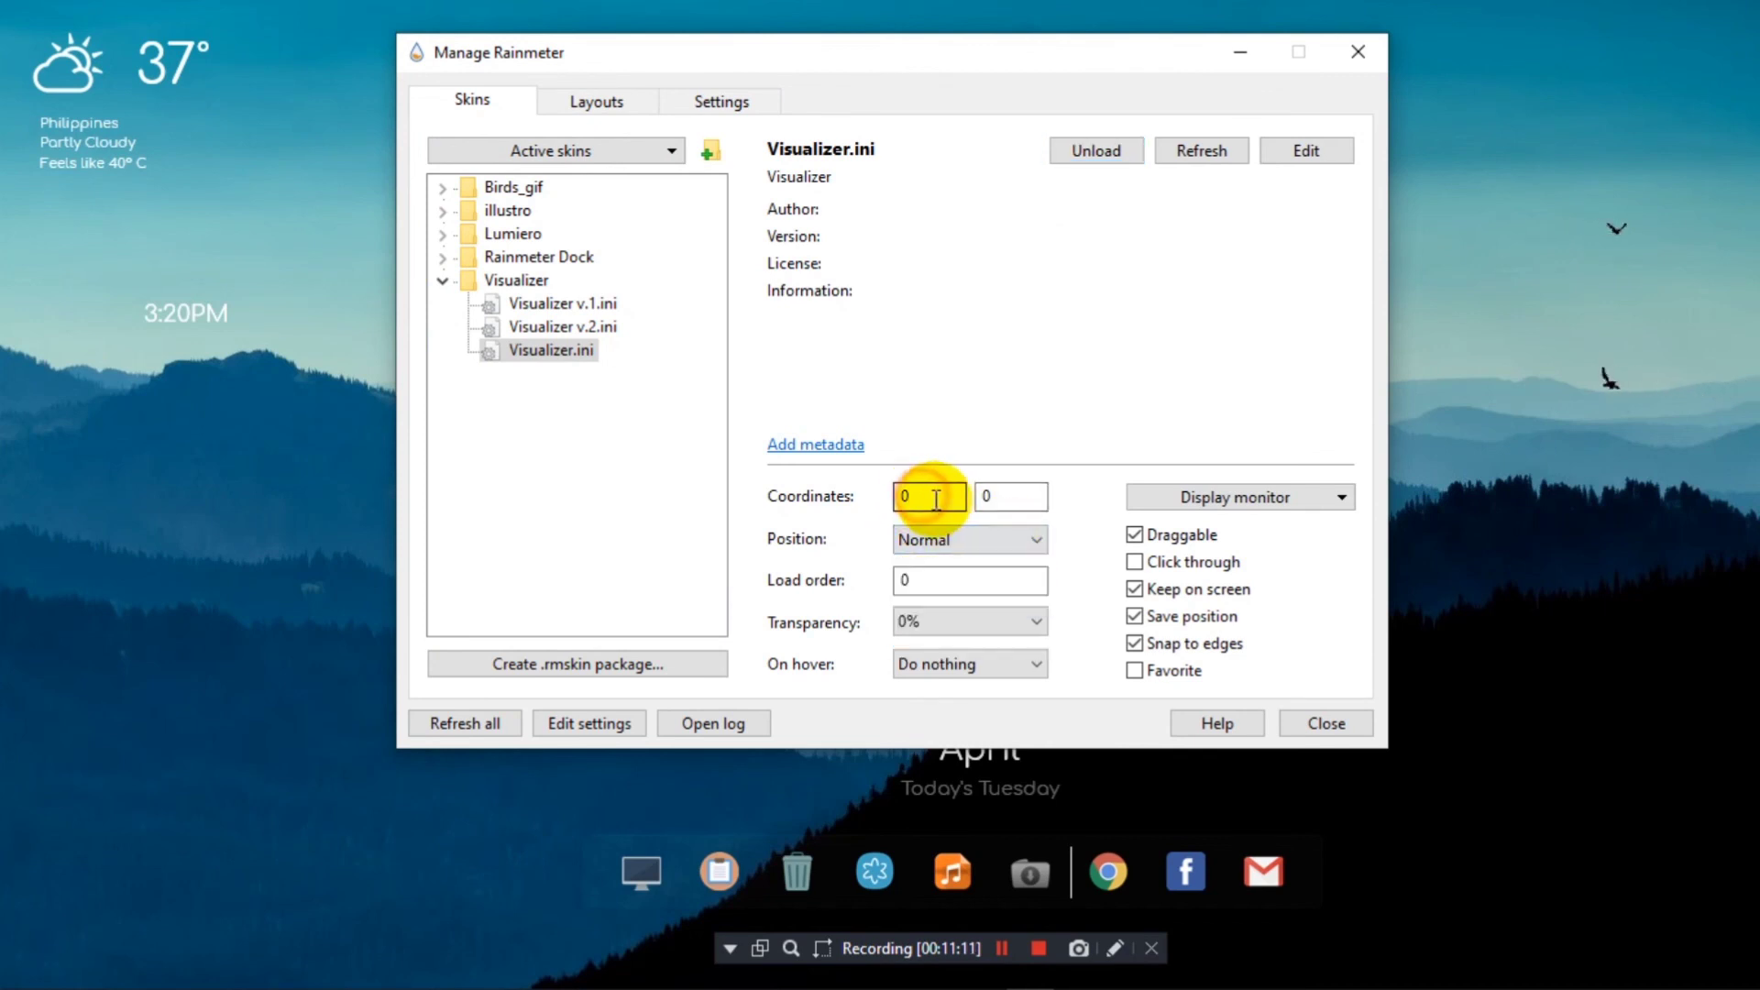
type("125")
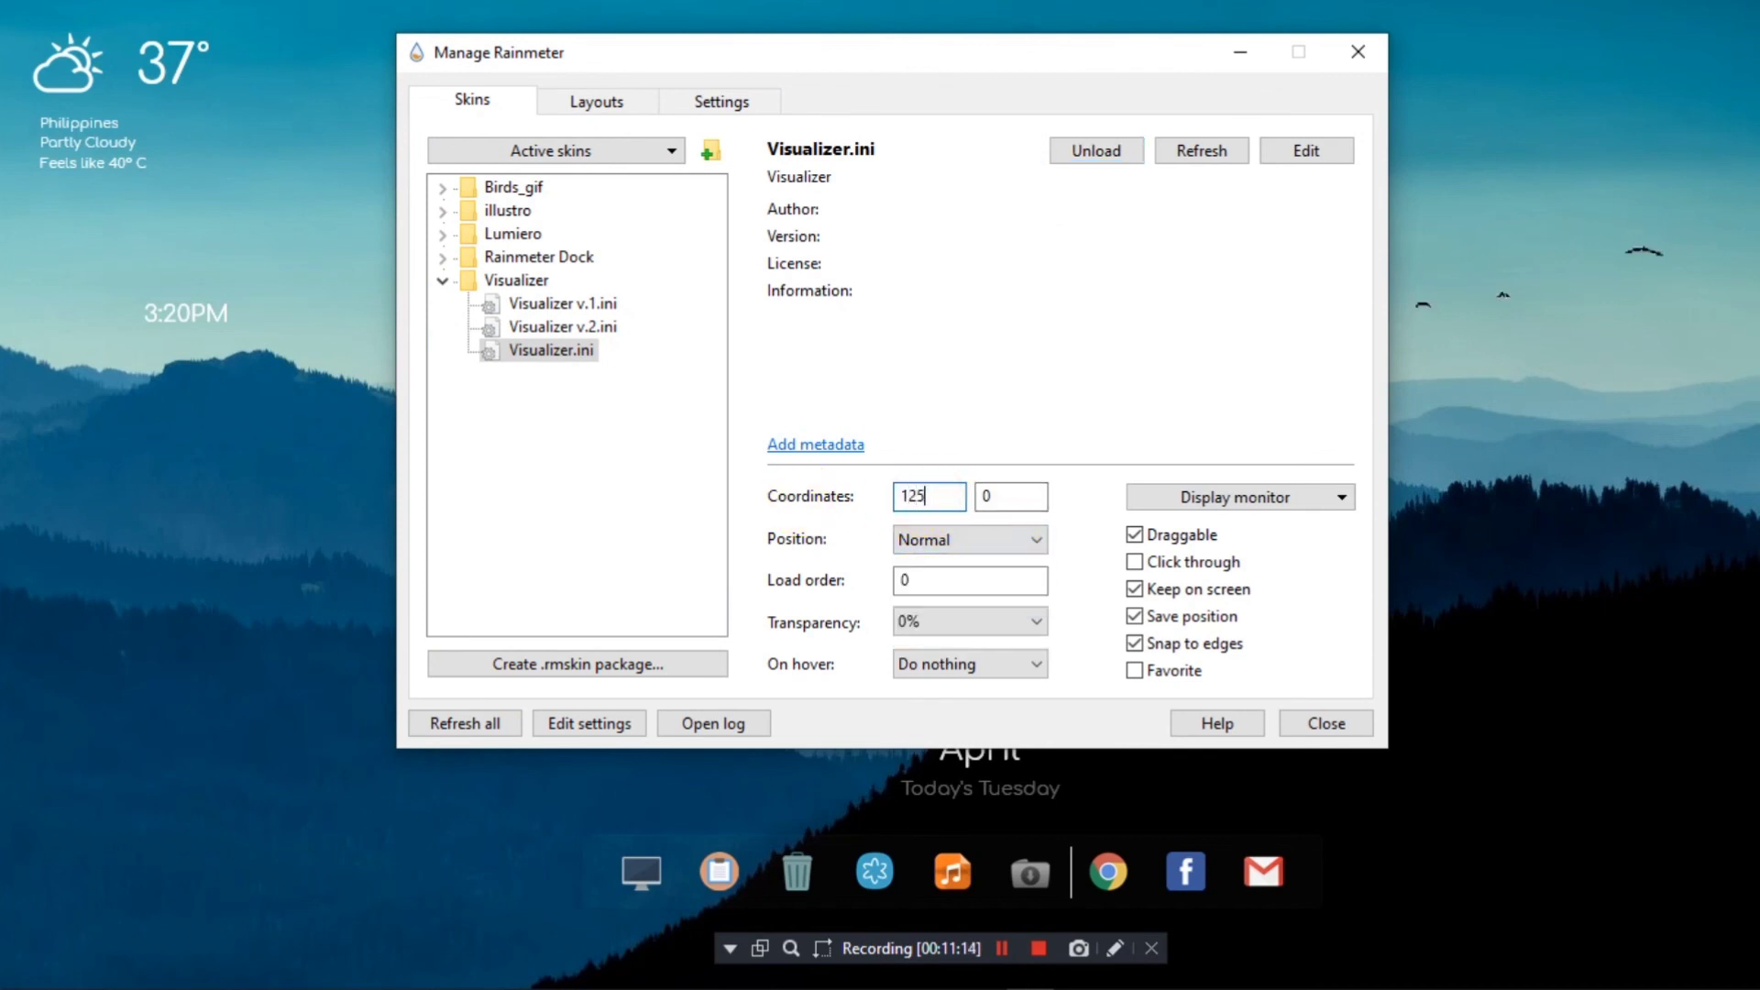
left_click(979, 543)
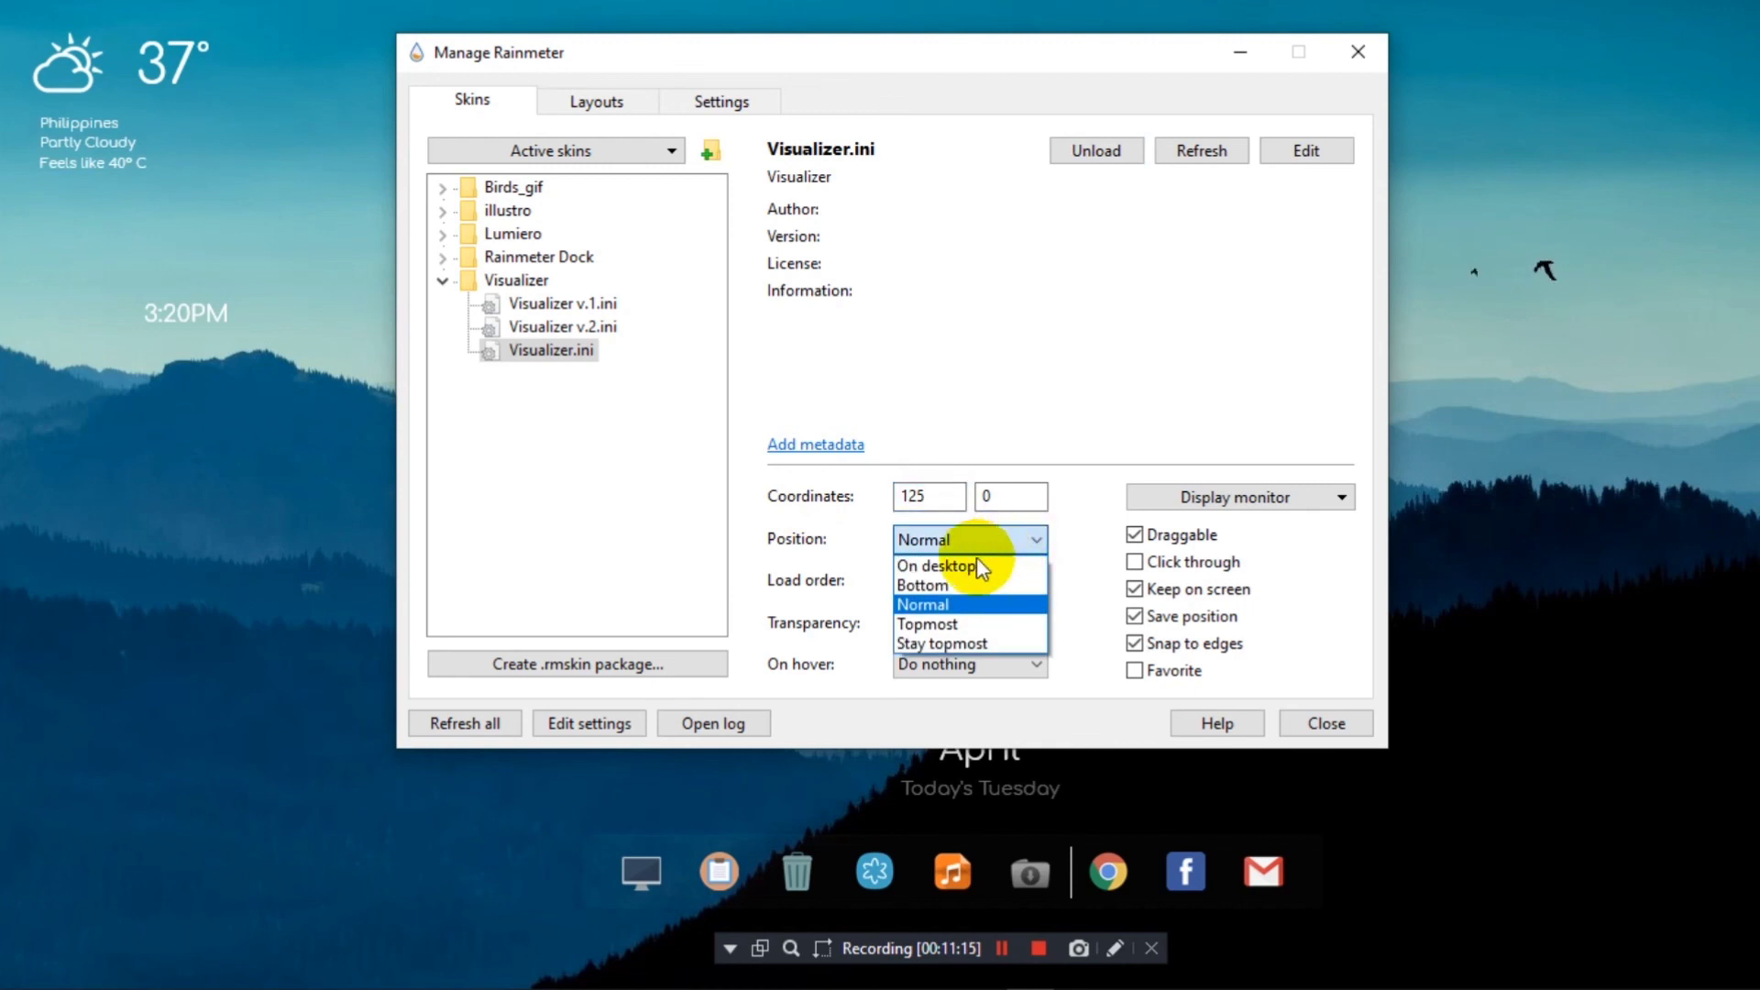
left_click(974, 561)
left_click(1366, 53)
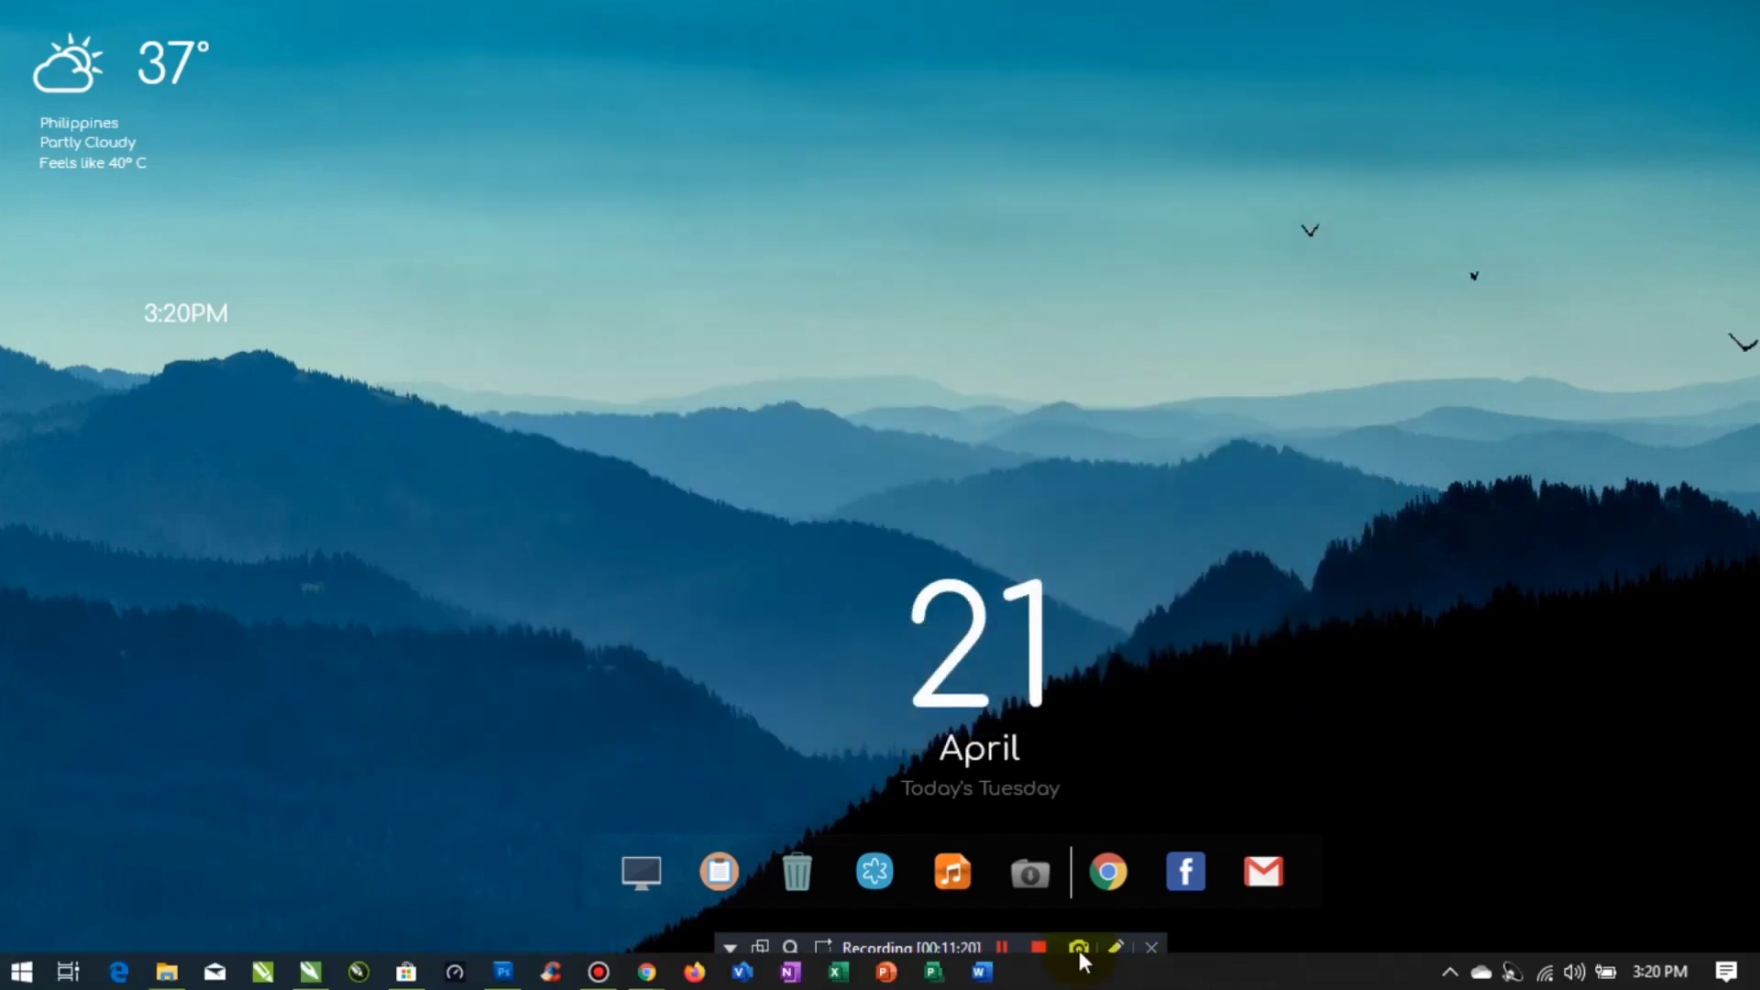
left_click(1001, 947)
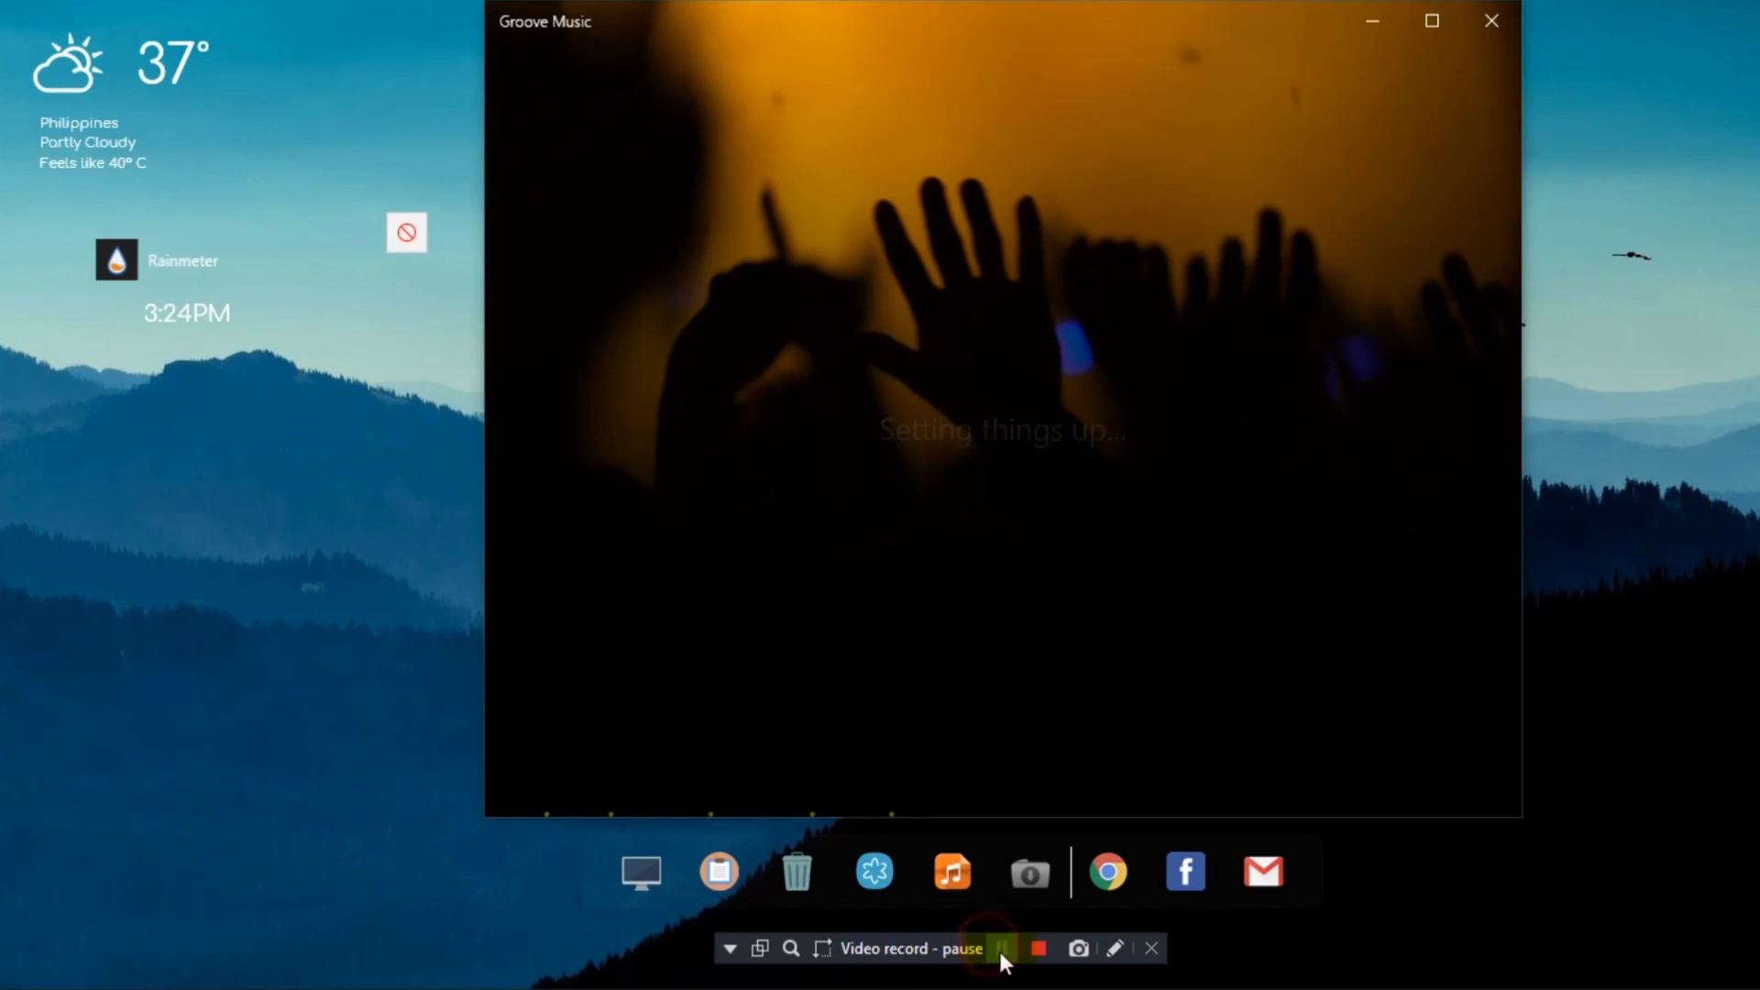
left_click(999, 950)
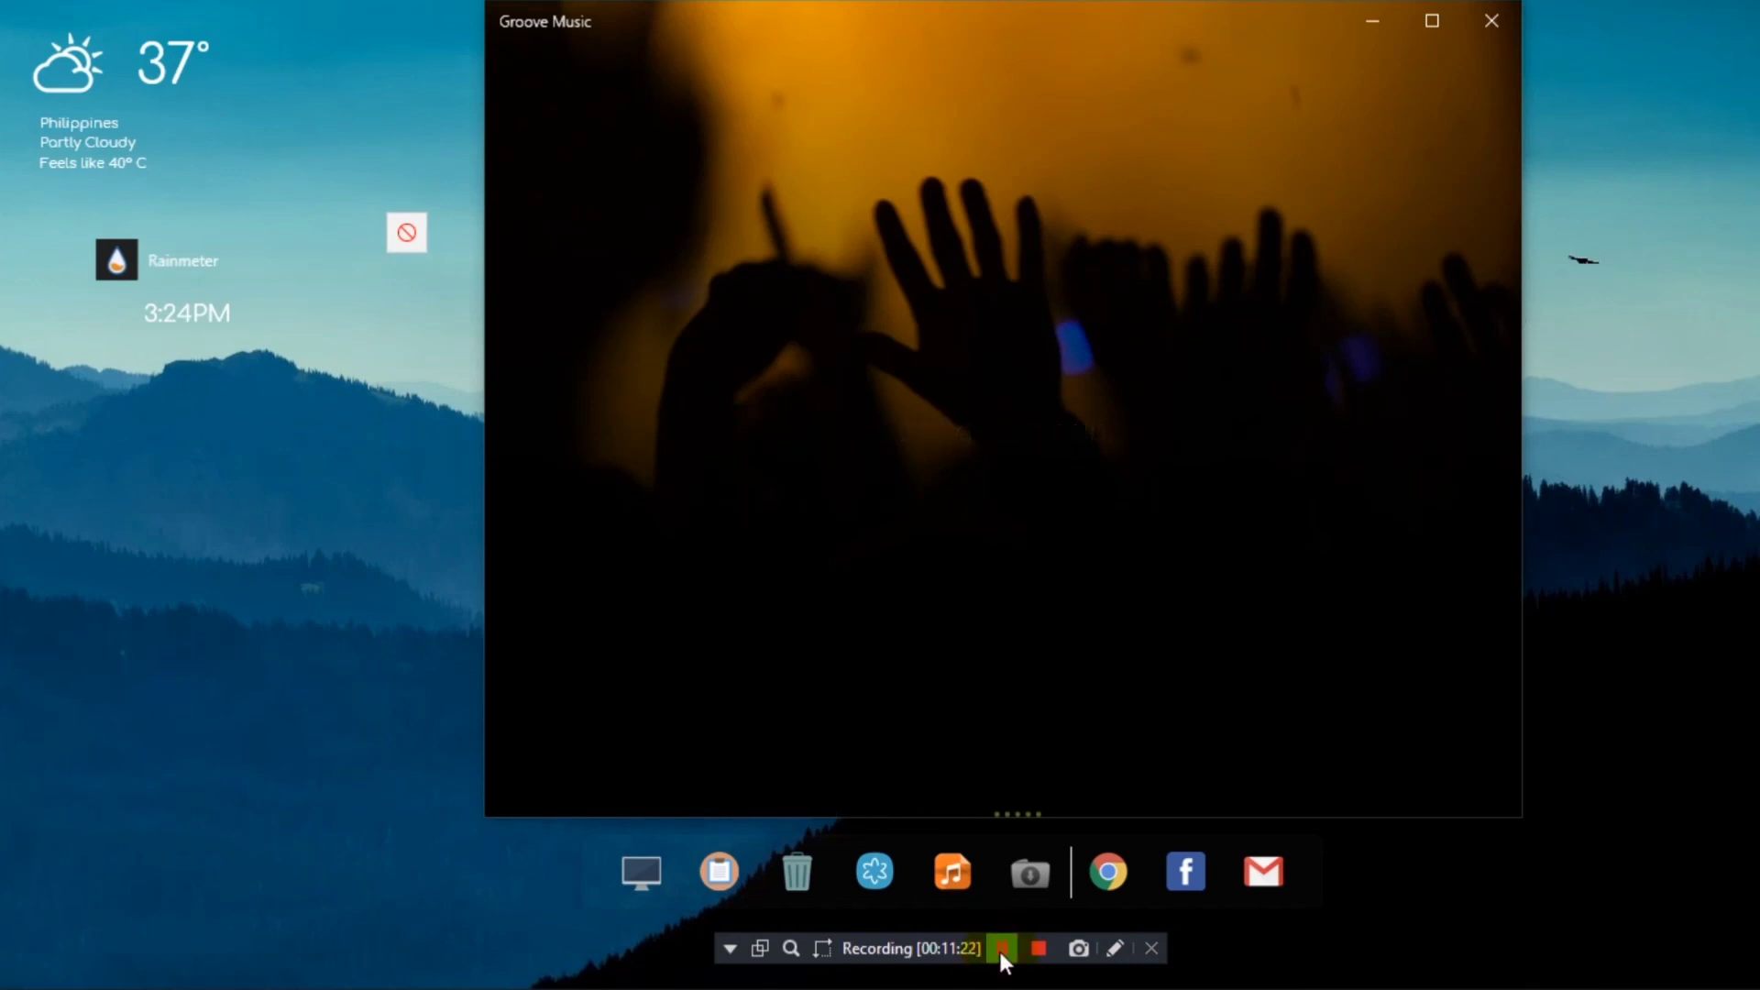
- Shrink the Groove Music window and move it slightly down and to the right on the desktop
left_click(1524, 834)
left_click_drag(1521, 822, 1274, 690)
left_click(965, 11)
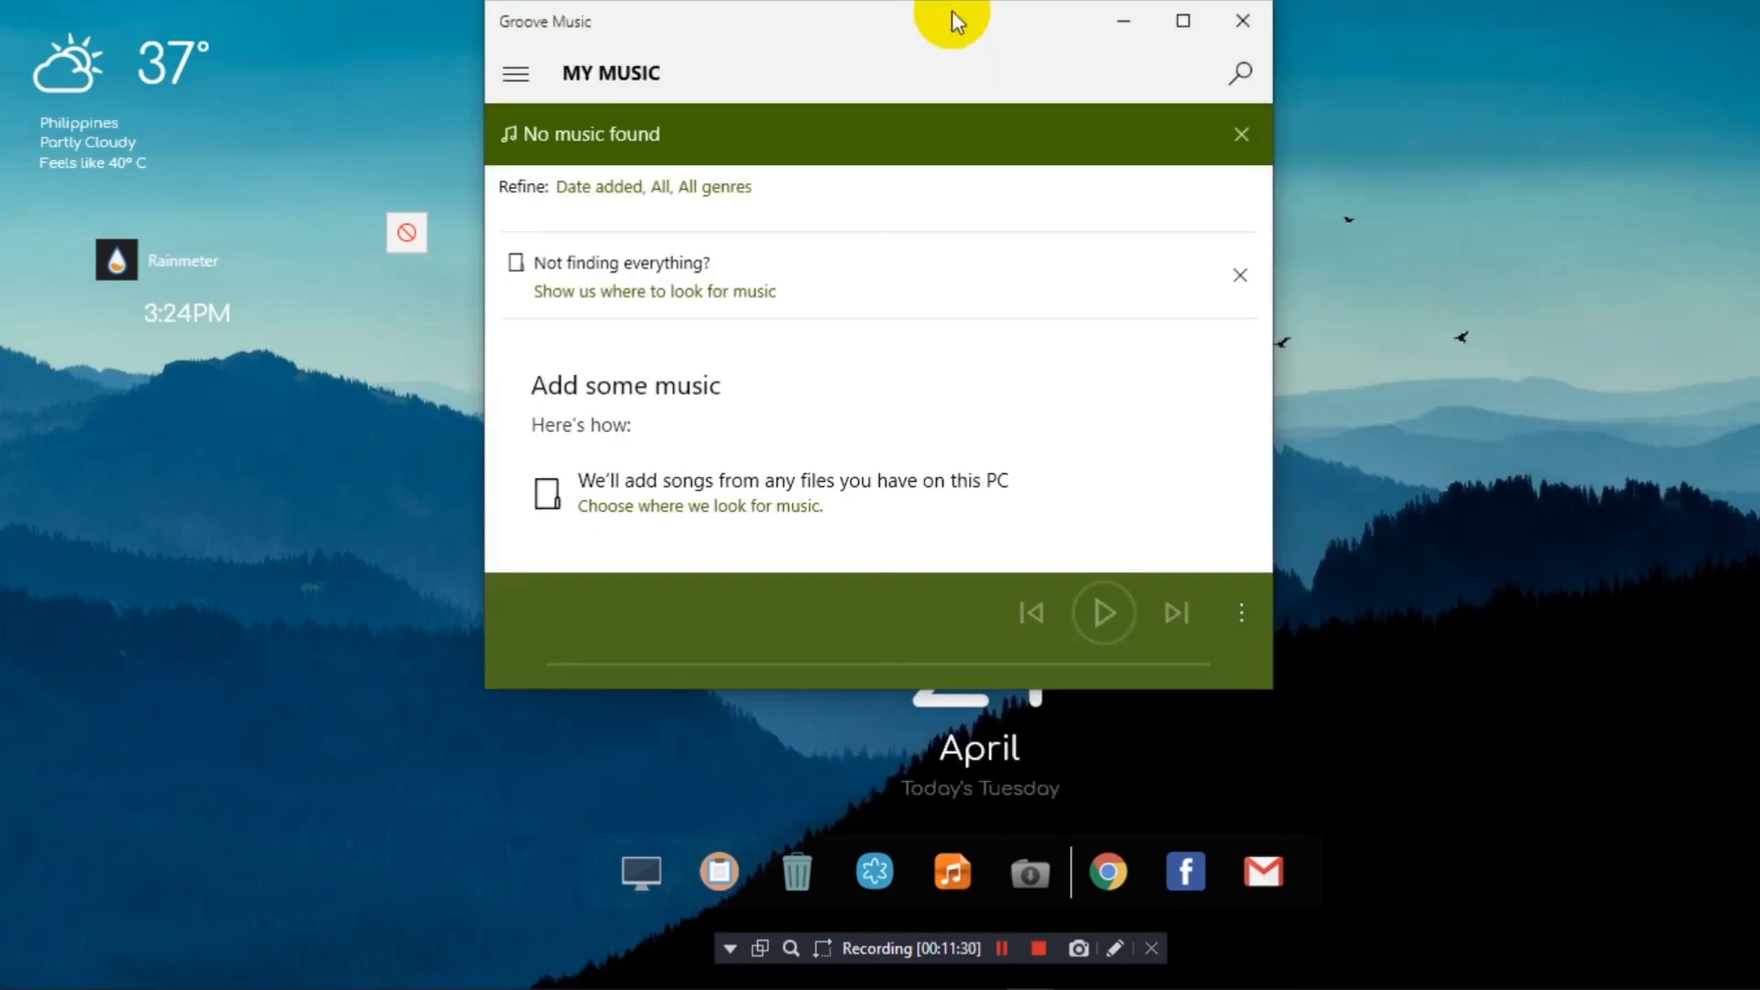
left_click_drag(965, 11, 1002, 45)
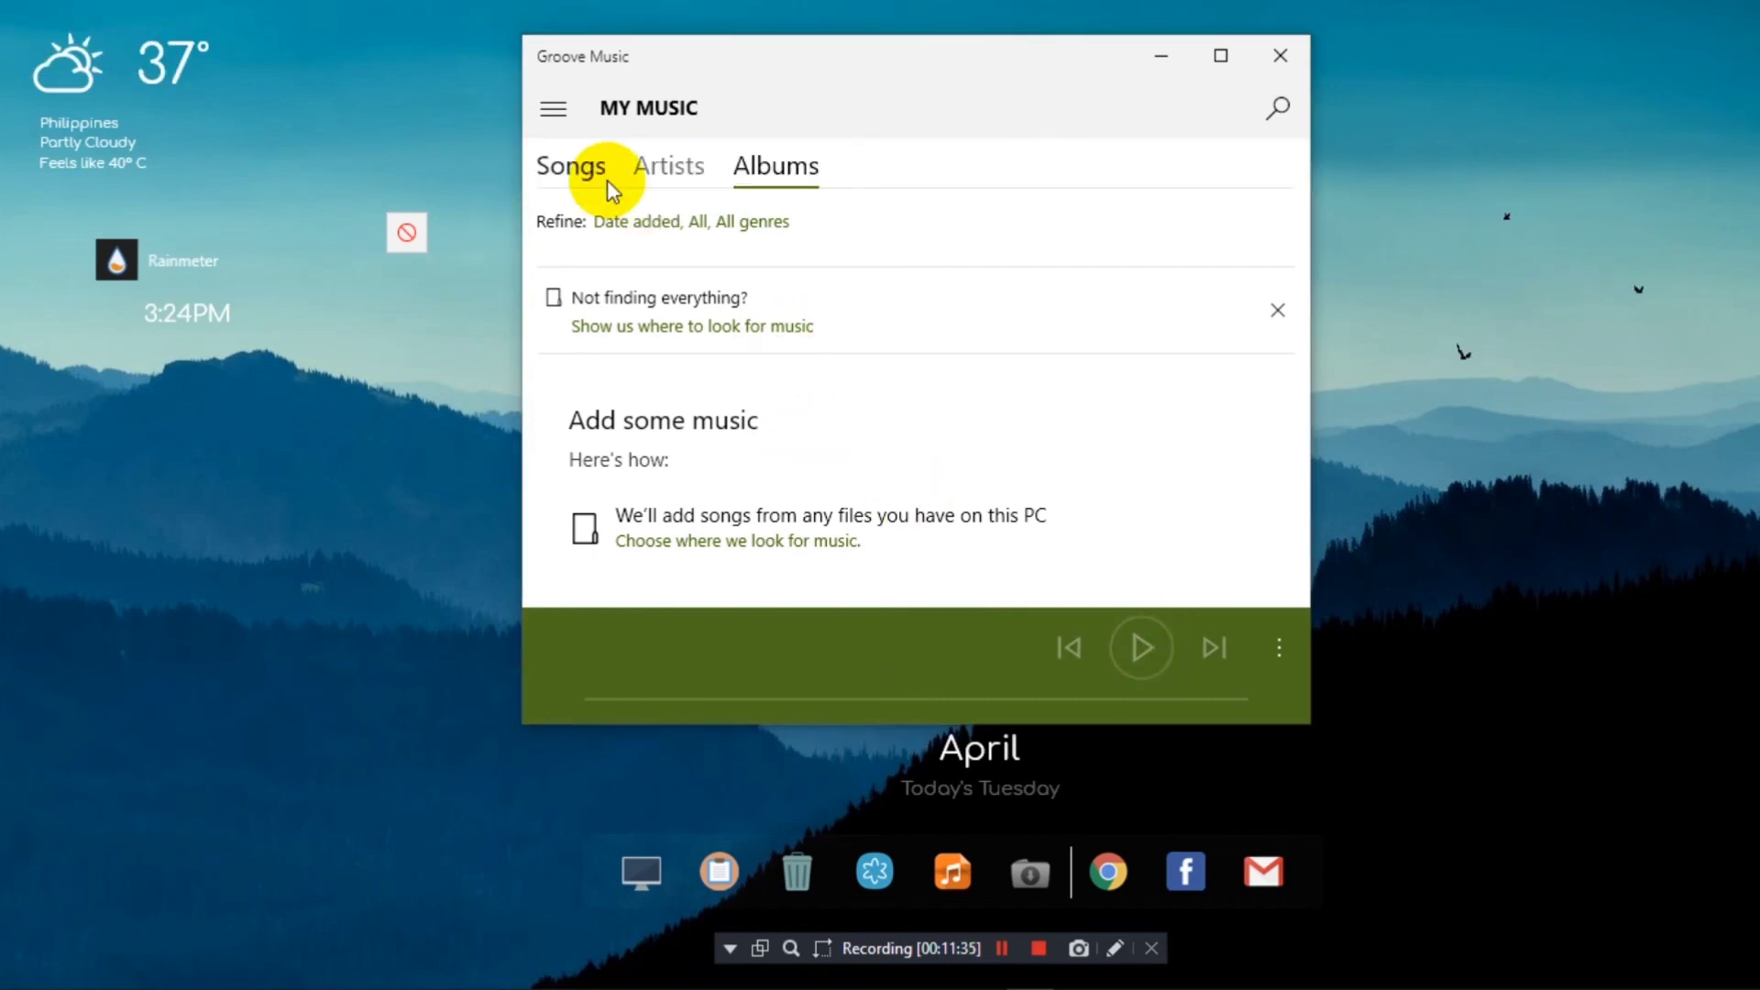
- Show the Artists view in Groove Music and filter it by Streaming, keeping the A to Z sorting
left_click(674, 168)
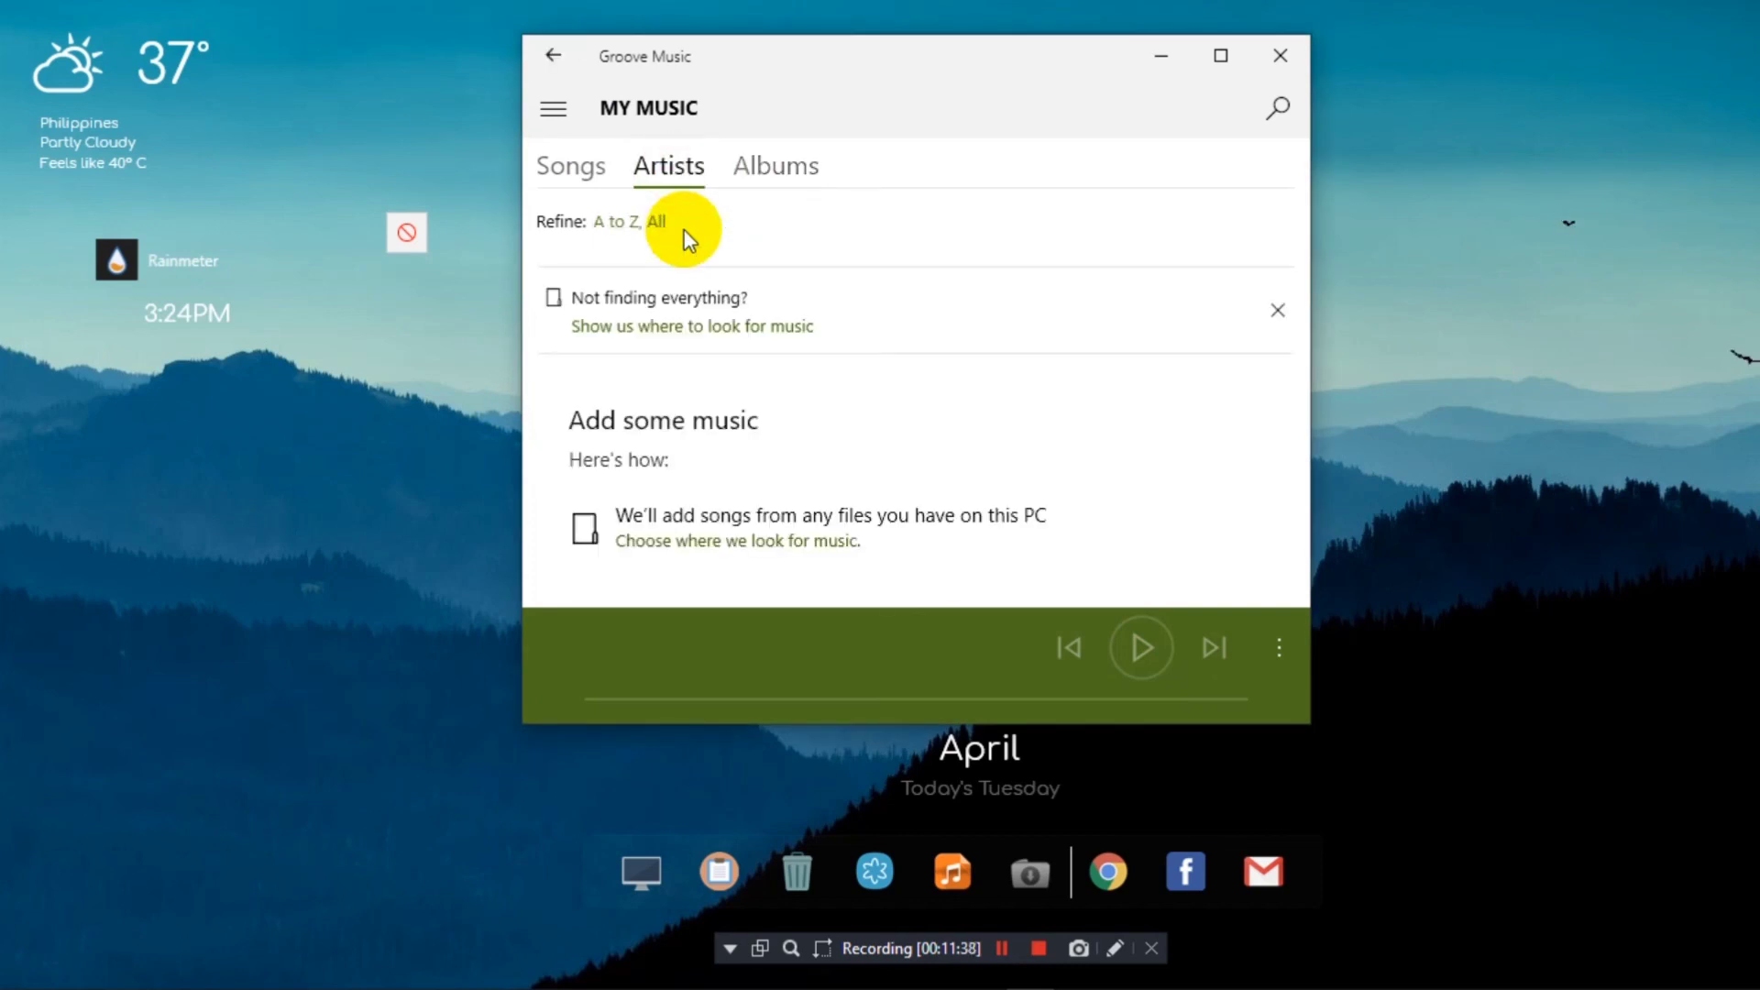
left_click(658, 223)
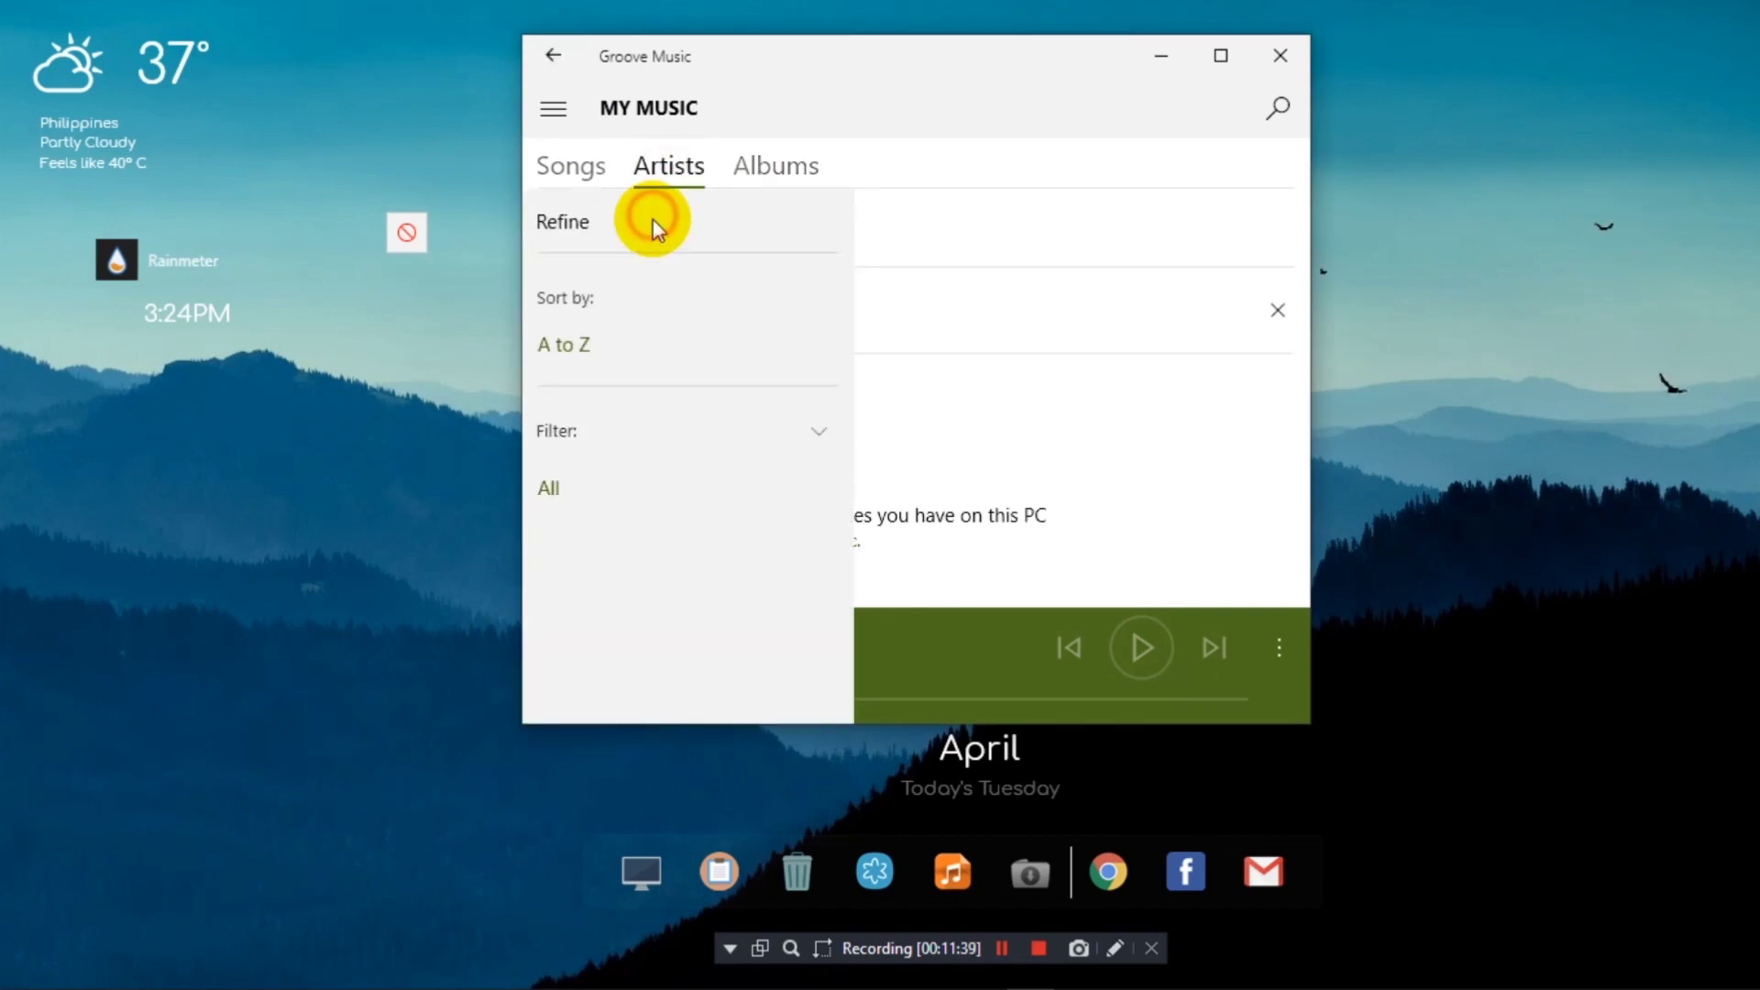
left_click(569, 344)
left_click(550, 498)
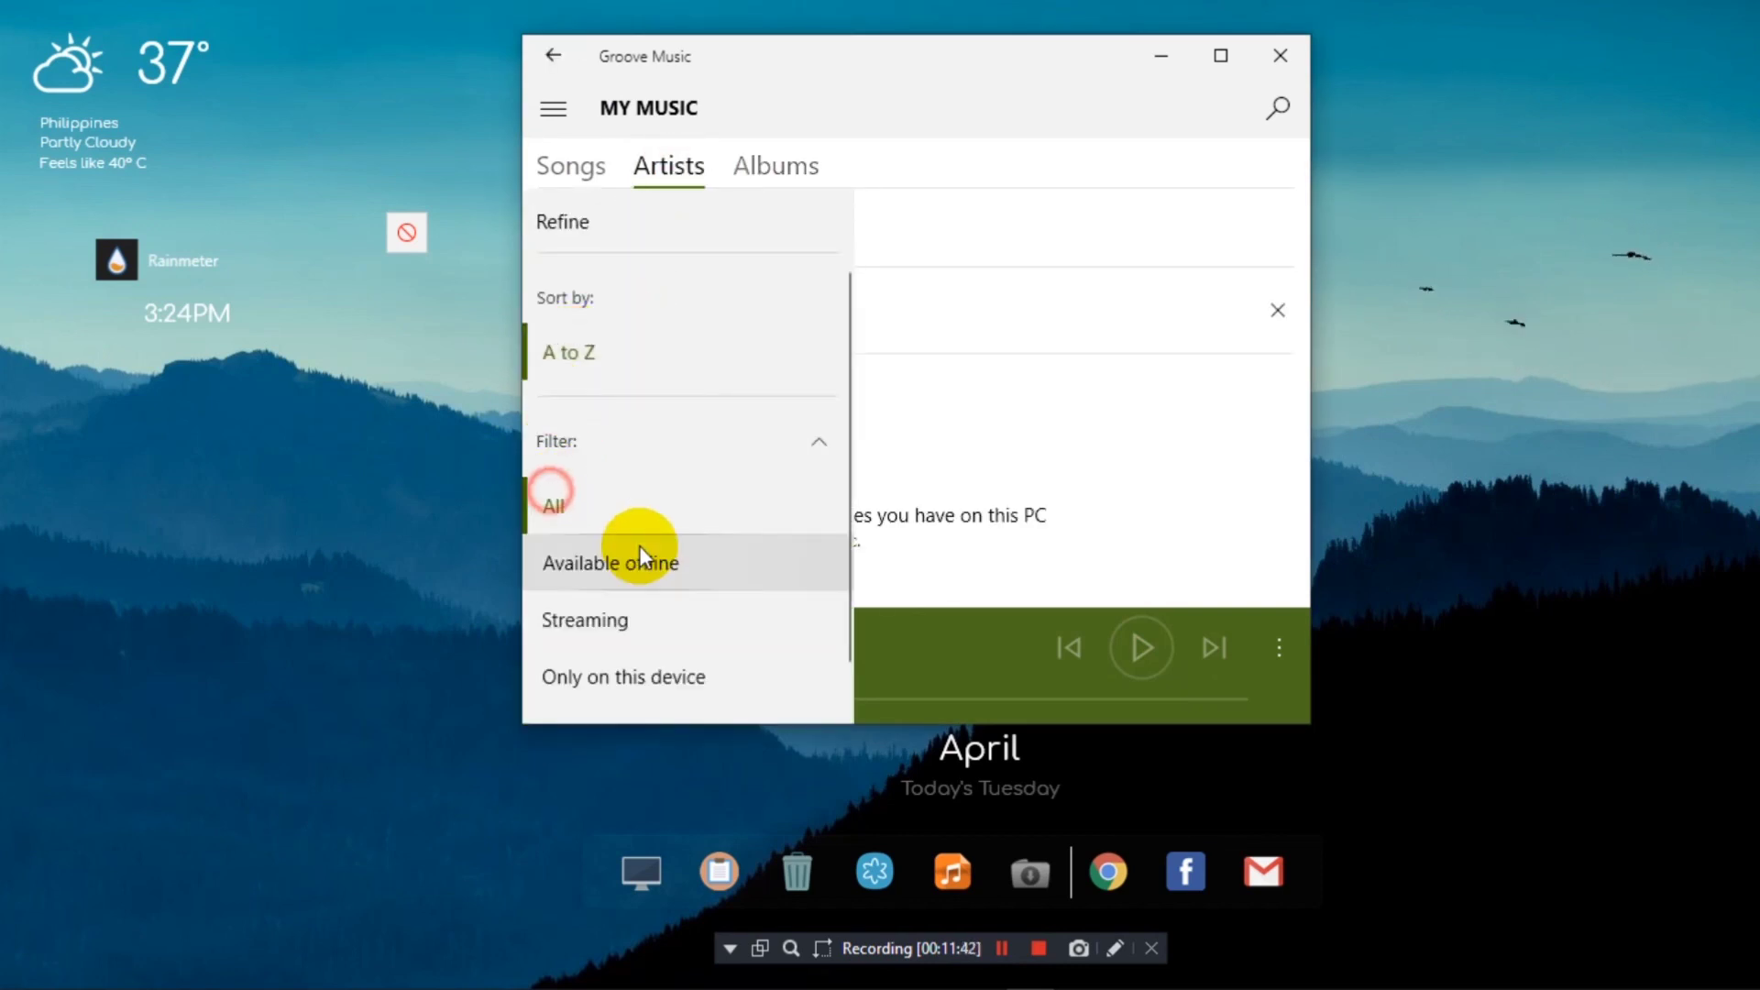
left_click(594, 628)
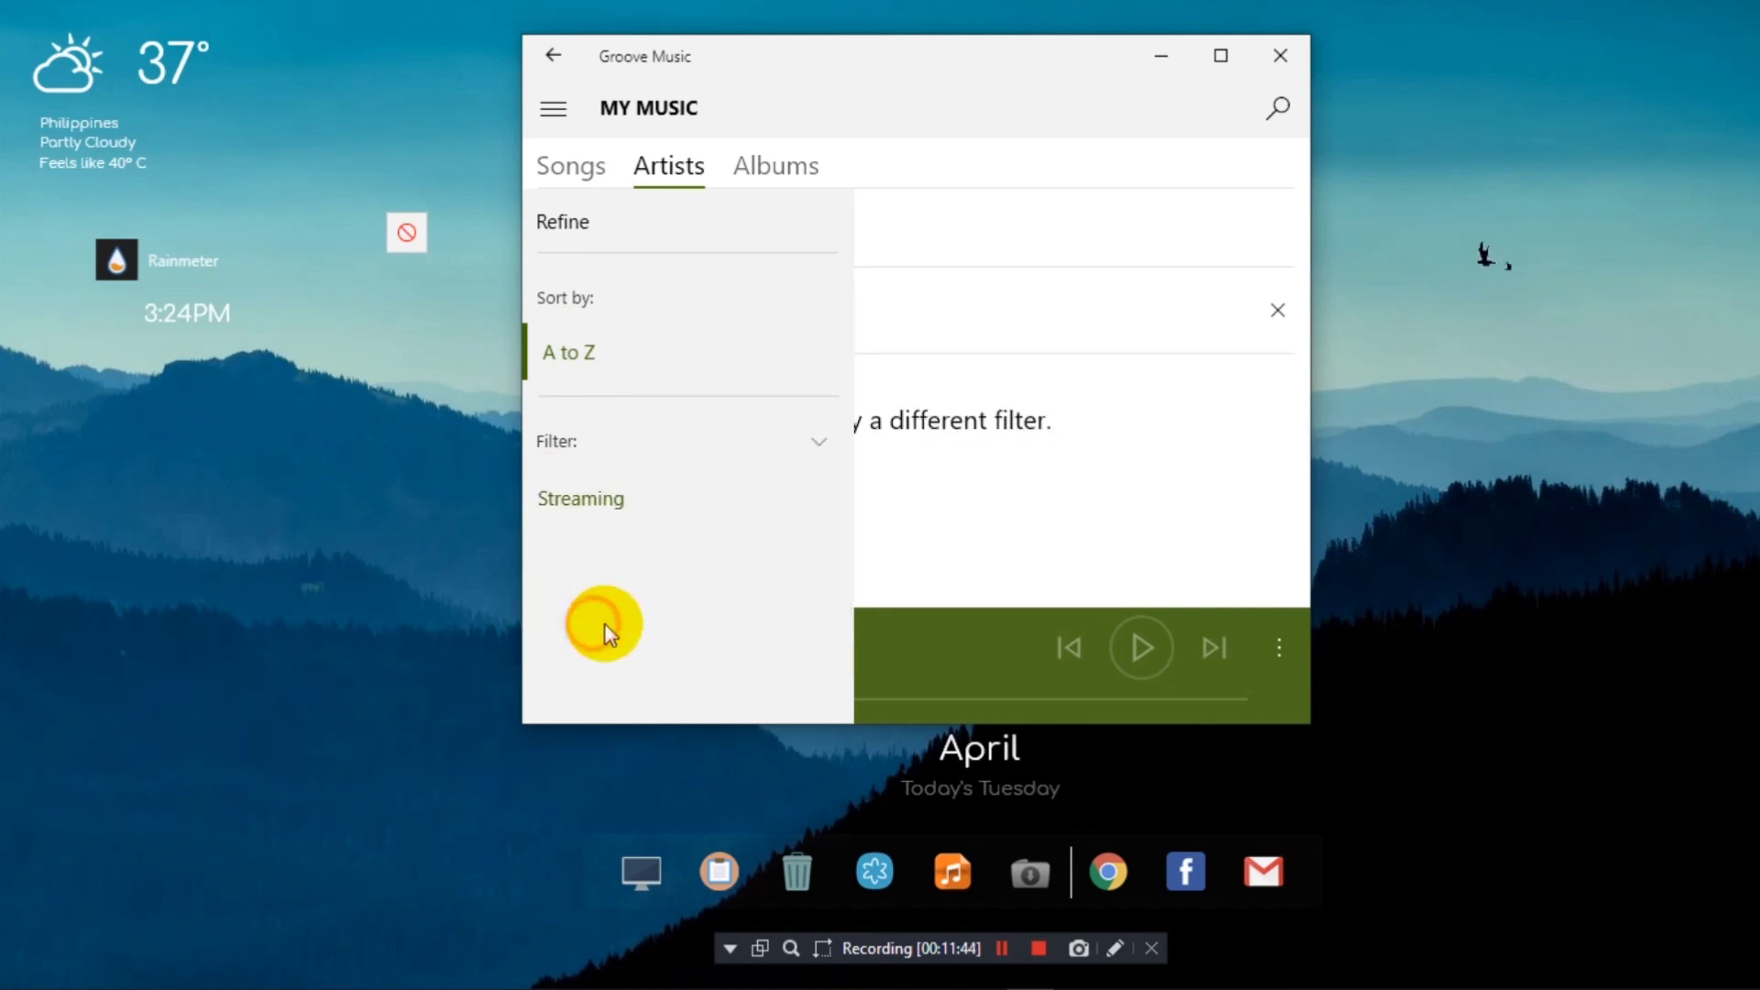
left_click(610, 499)
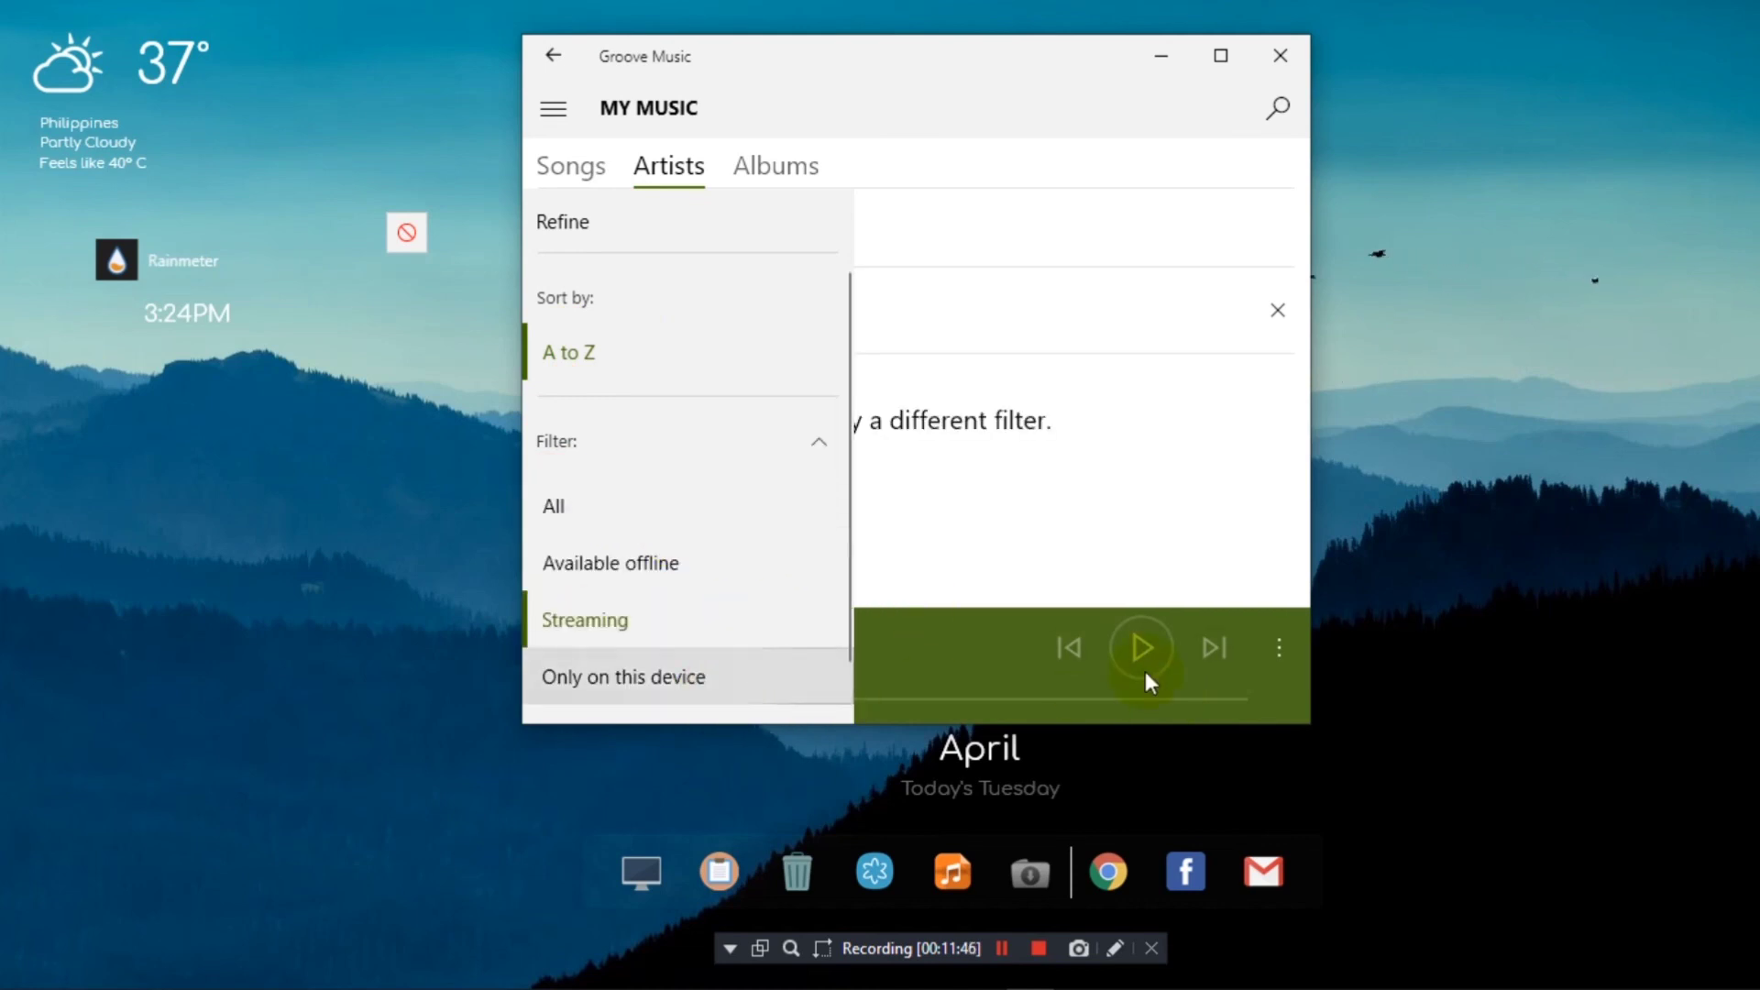
left_click(1146, 591)
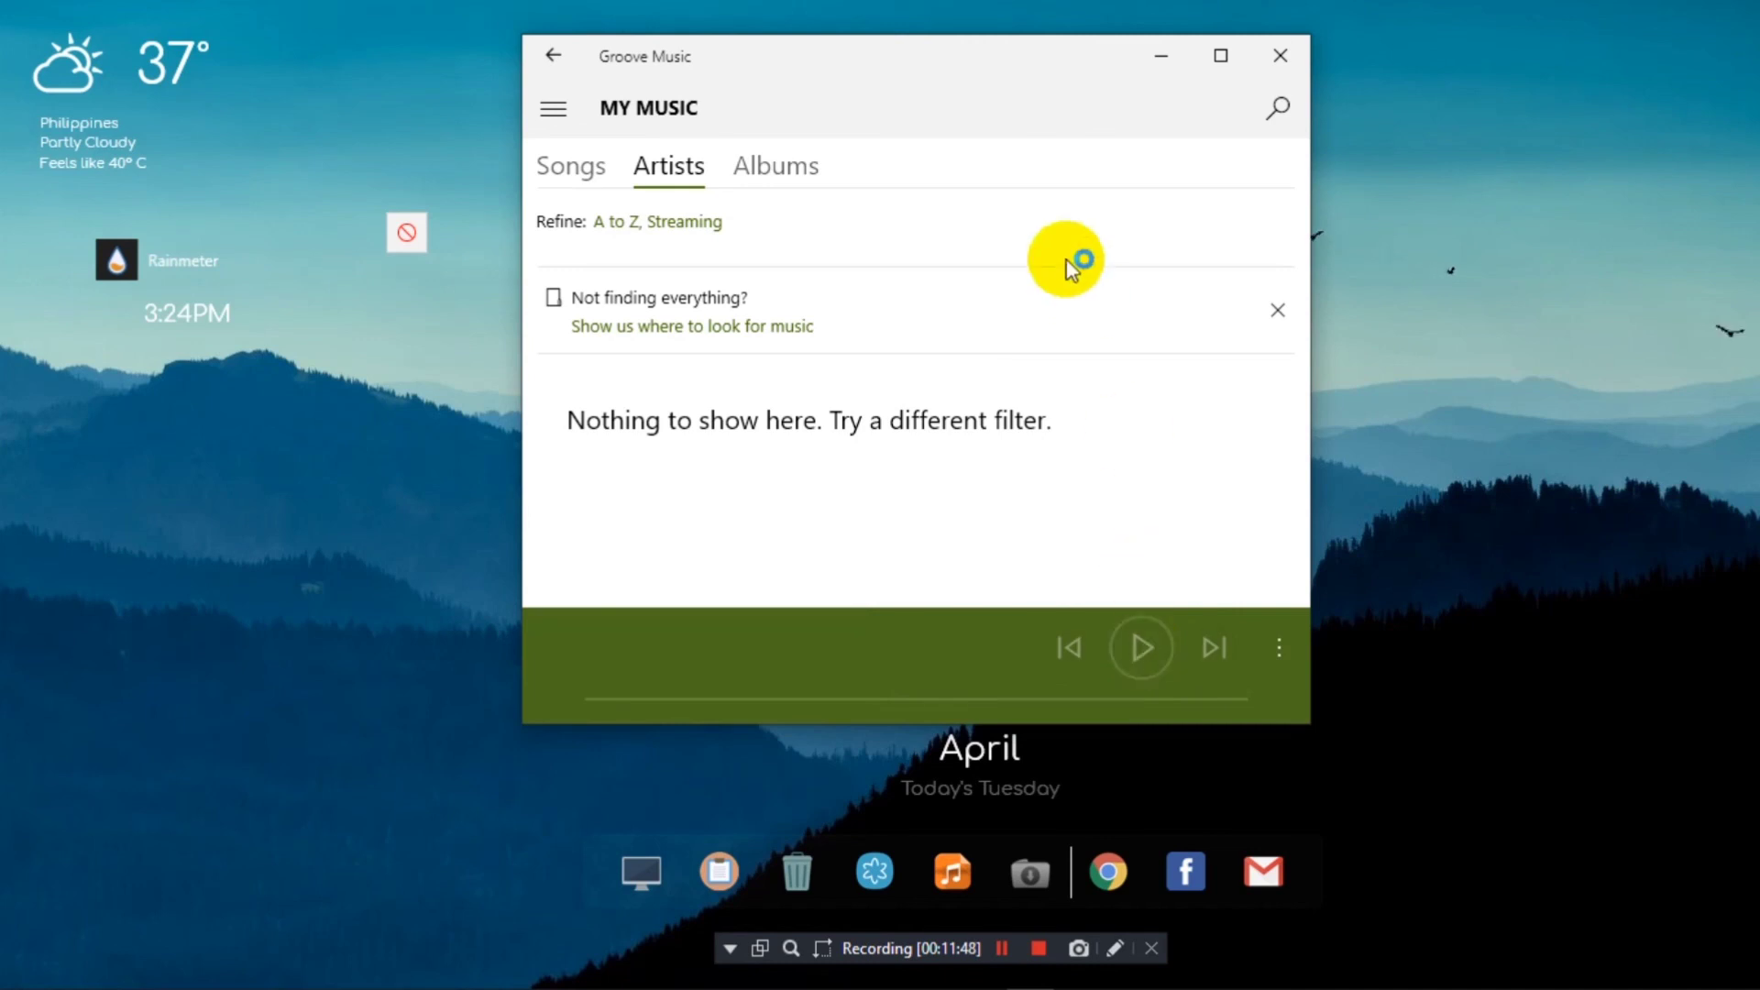
- Shift the Groove Music window slightly and show the Albums view of My music
left_click_drag(1061, 64, 1104, 70)
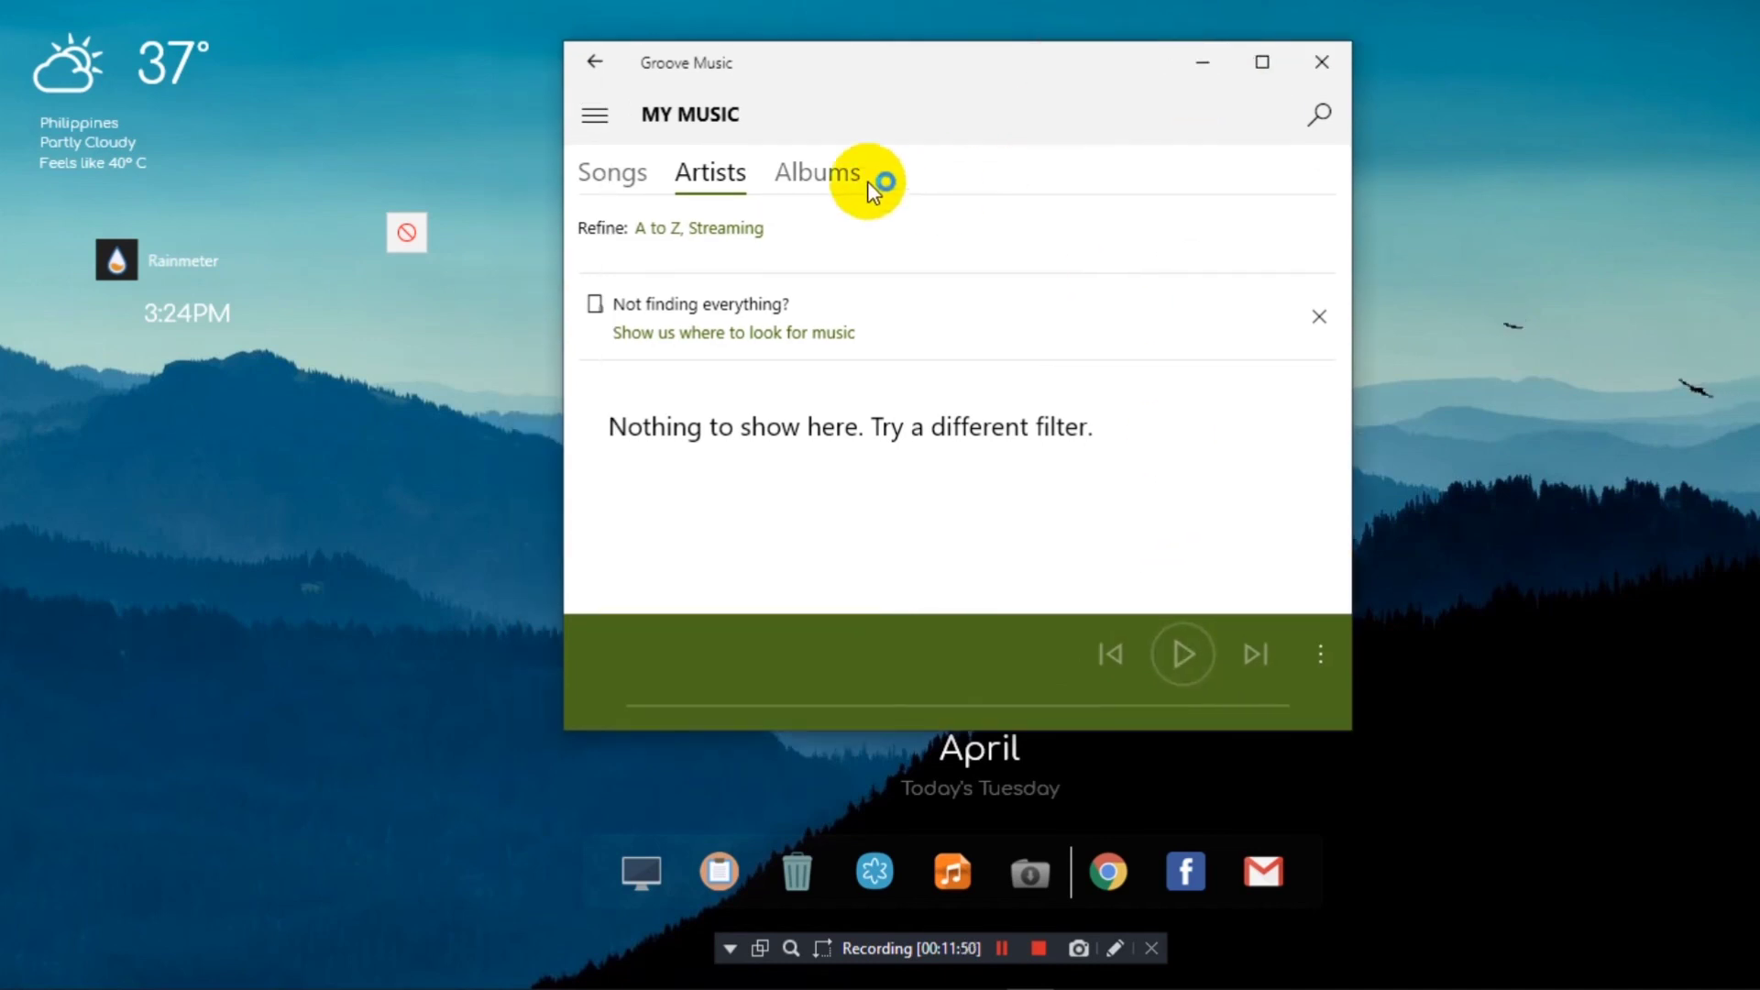
left_click(848, 174)
left_click(601, 118)
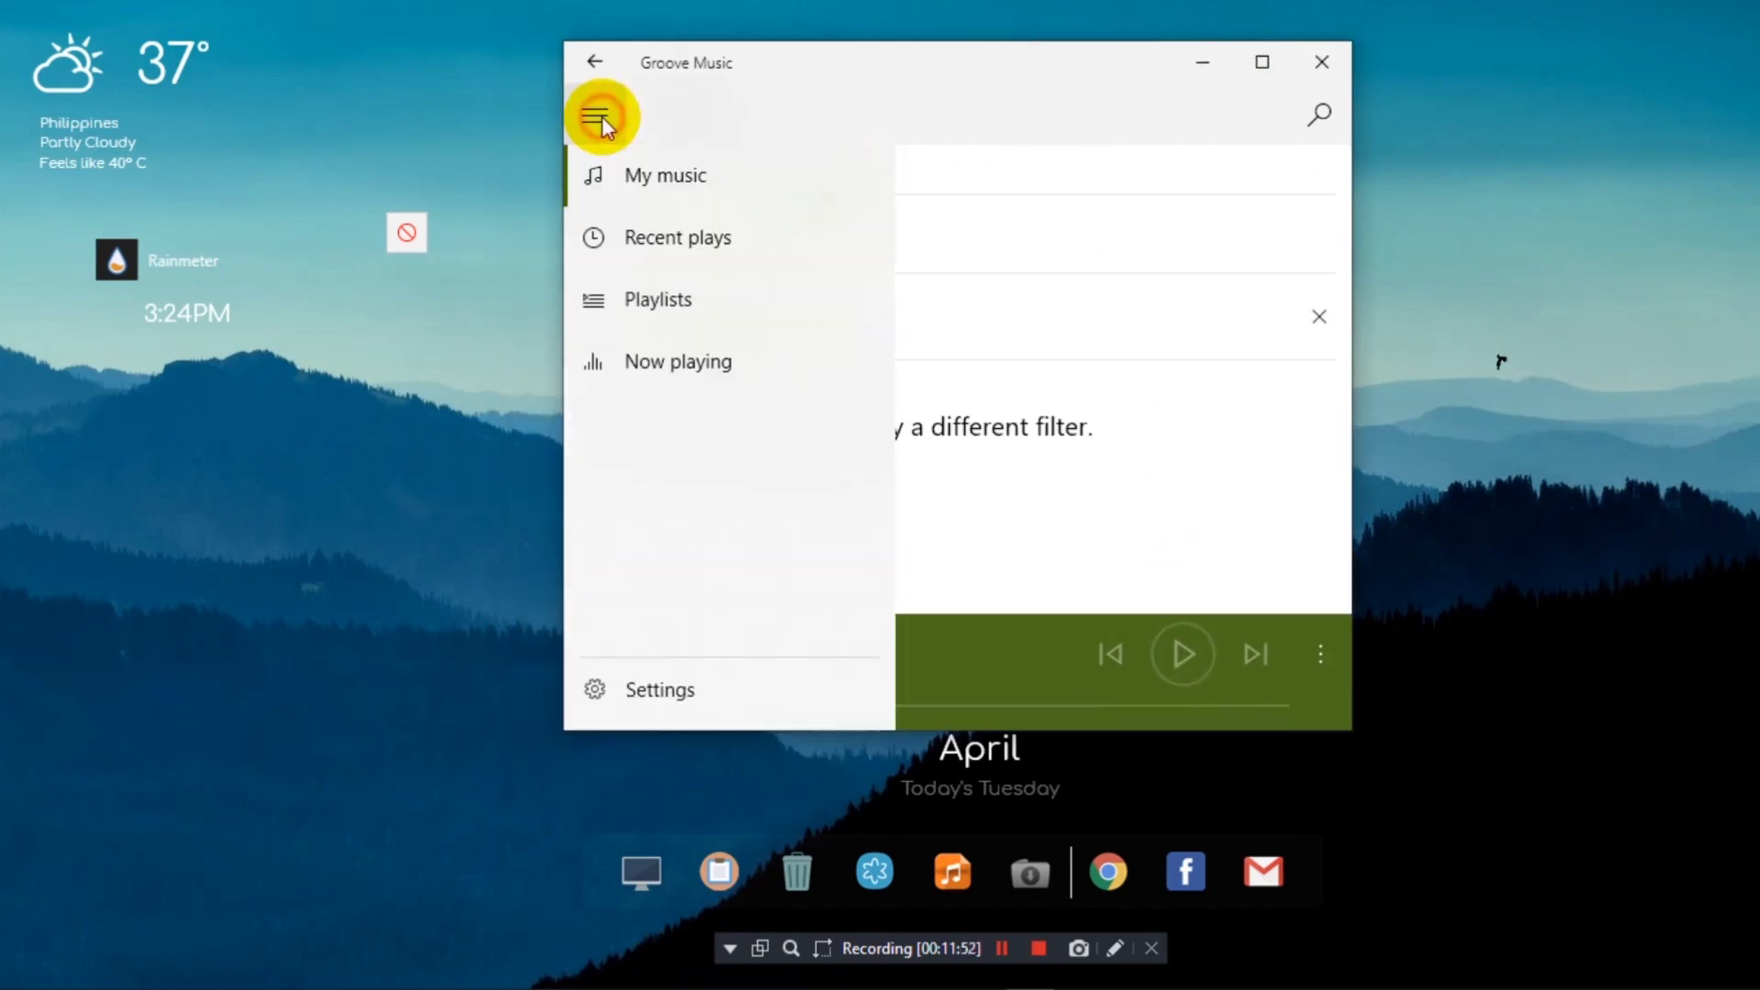
left_click(666, 176)
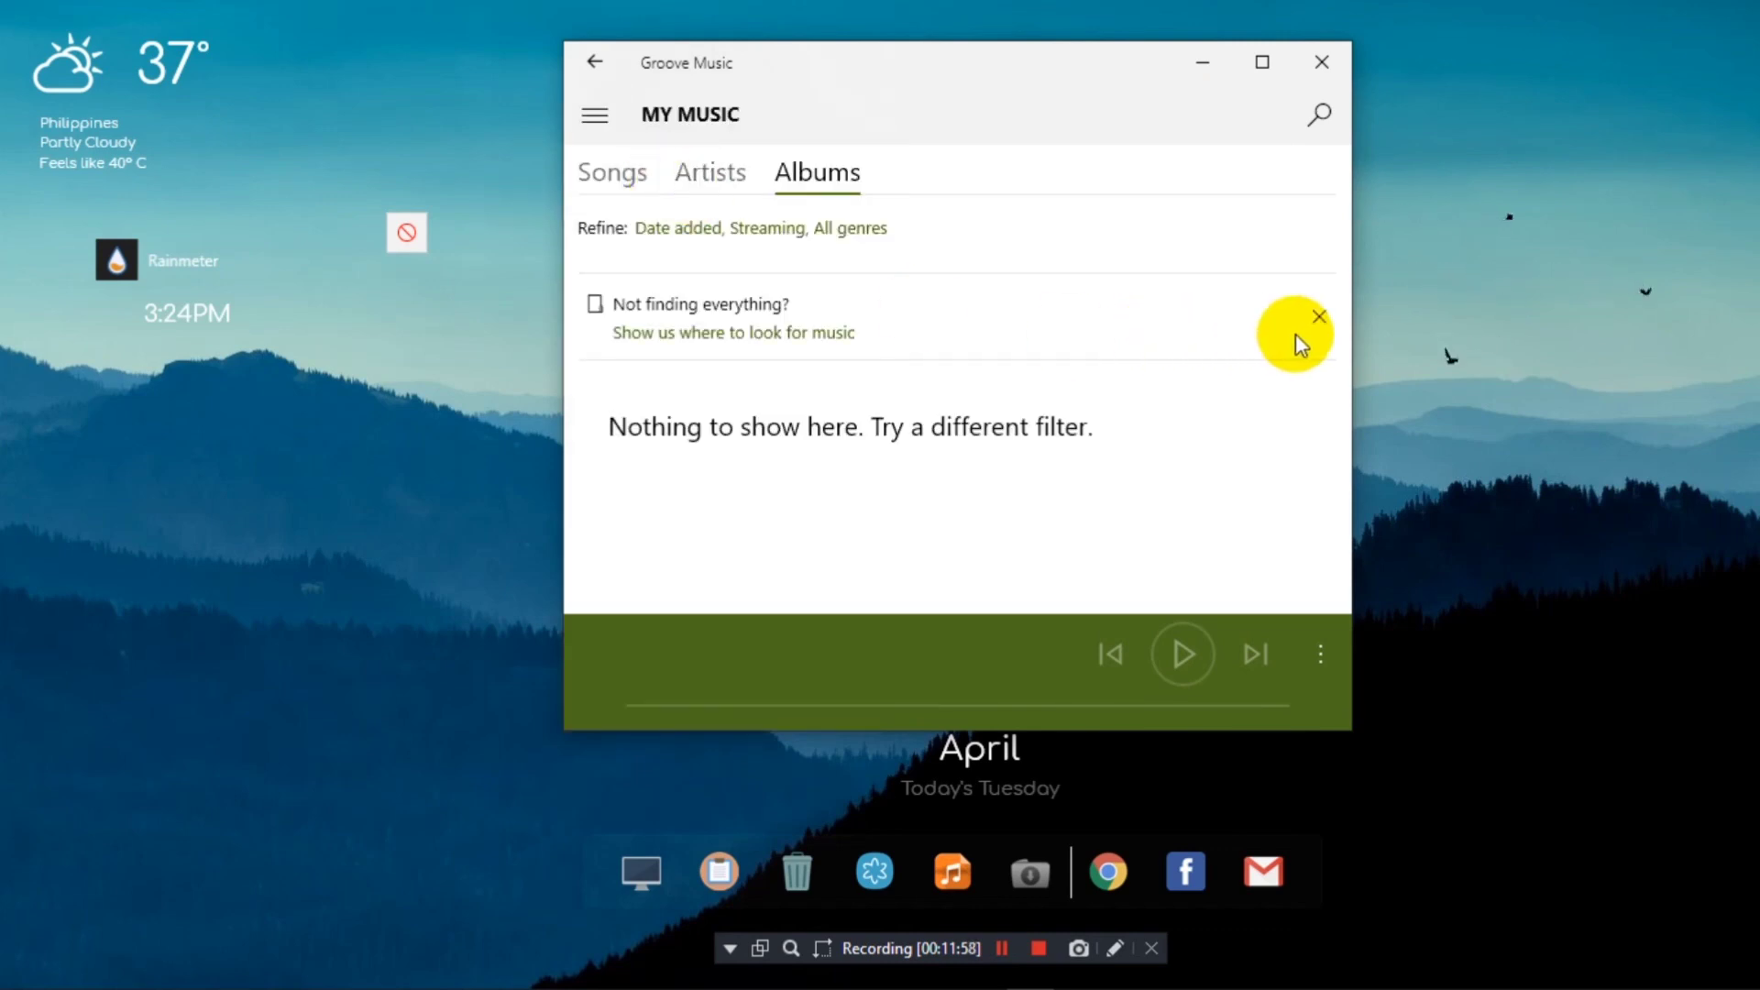
- Dismiss the "Not finding everything?" notice and look through the additional playback options
left_click(1322, 317)
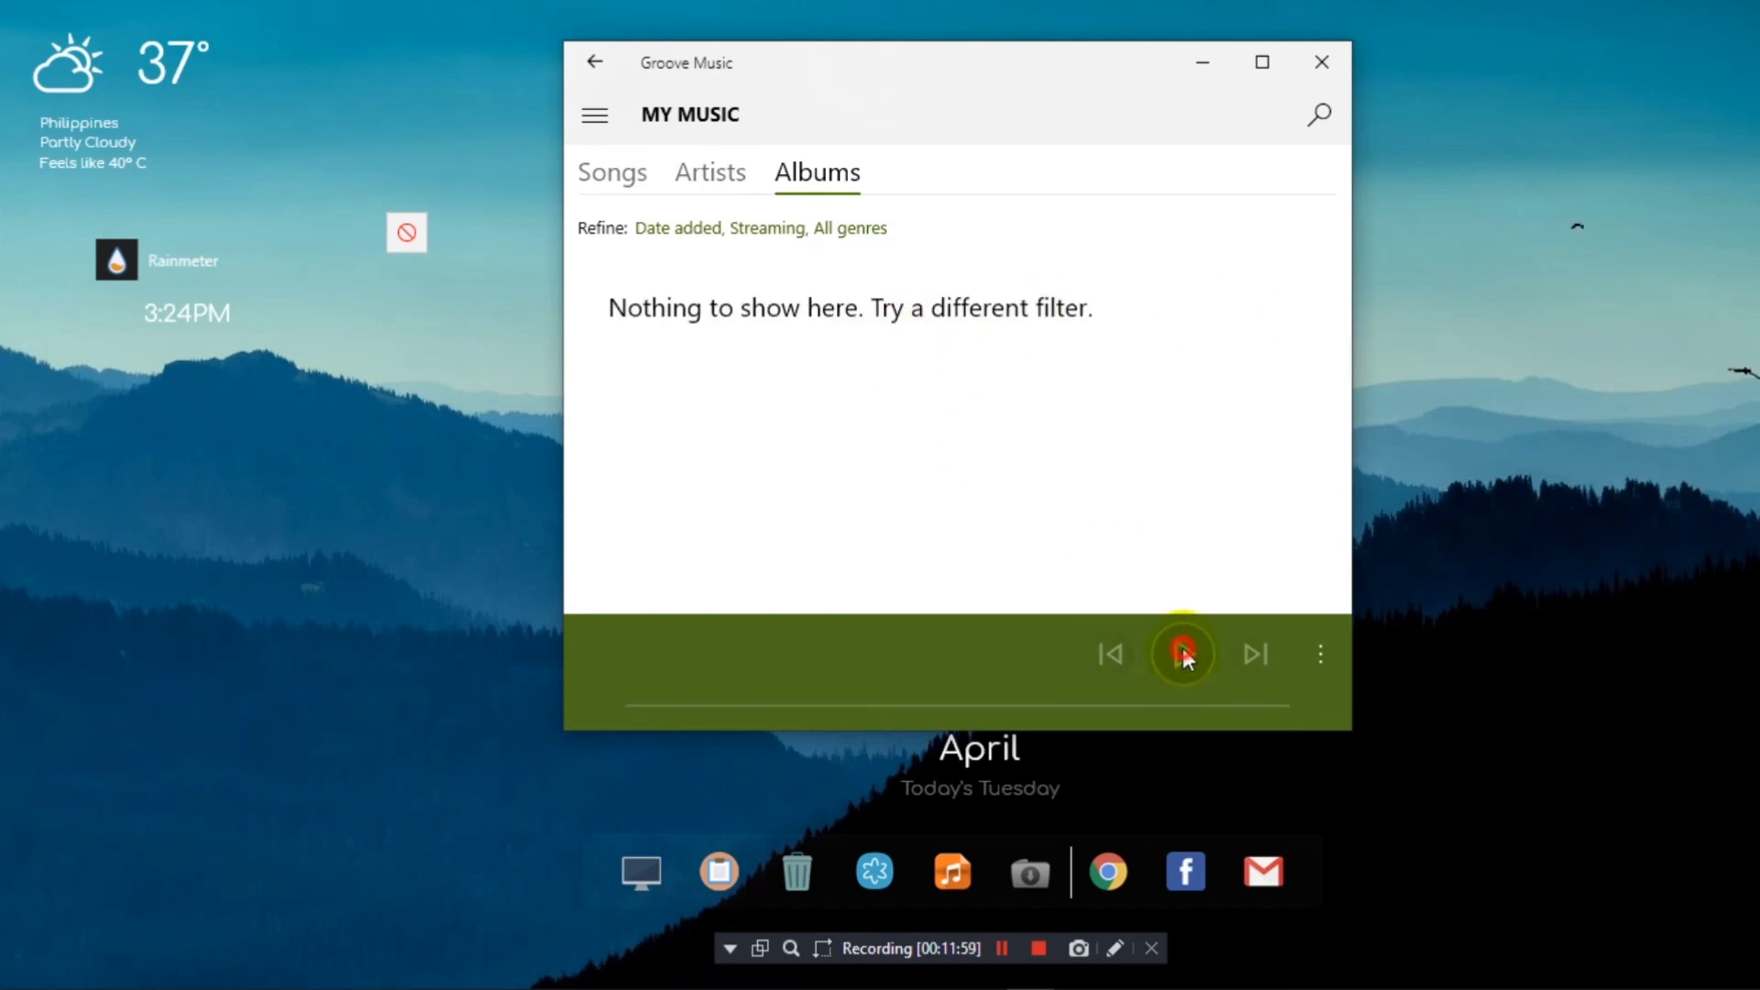
left_click(1325, 660)
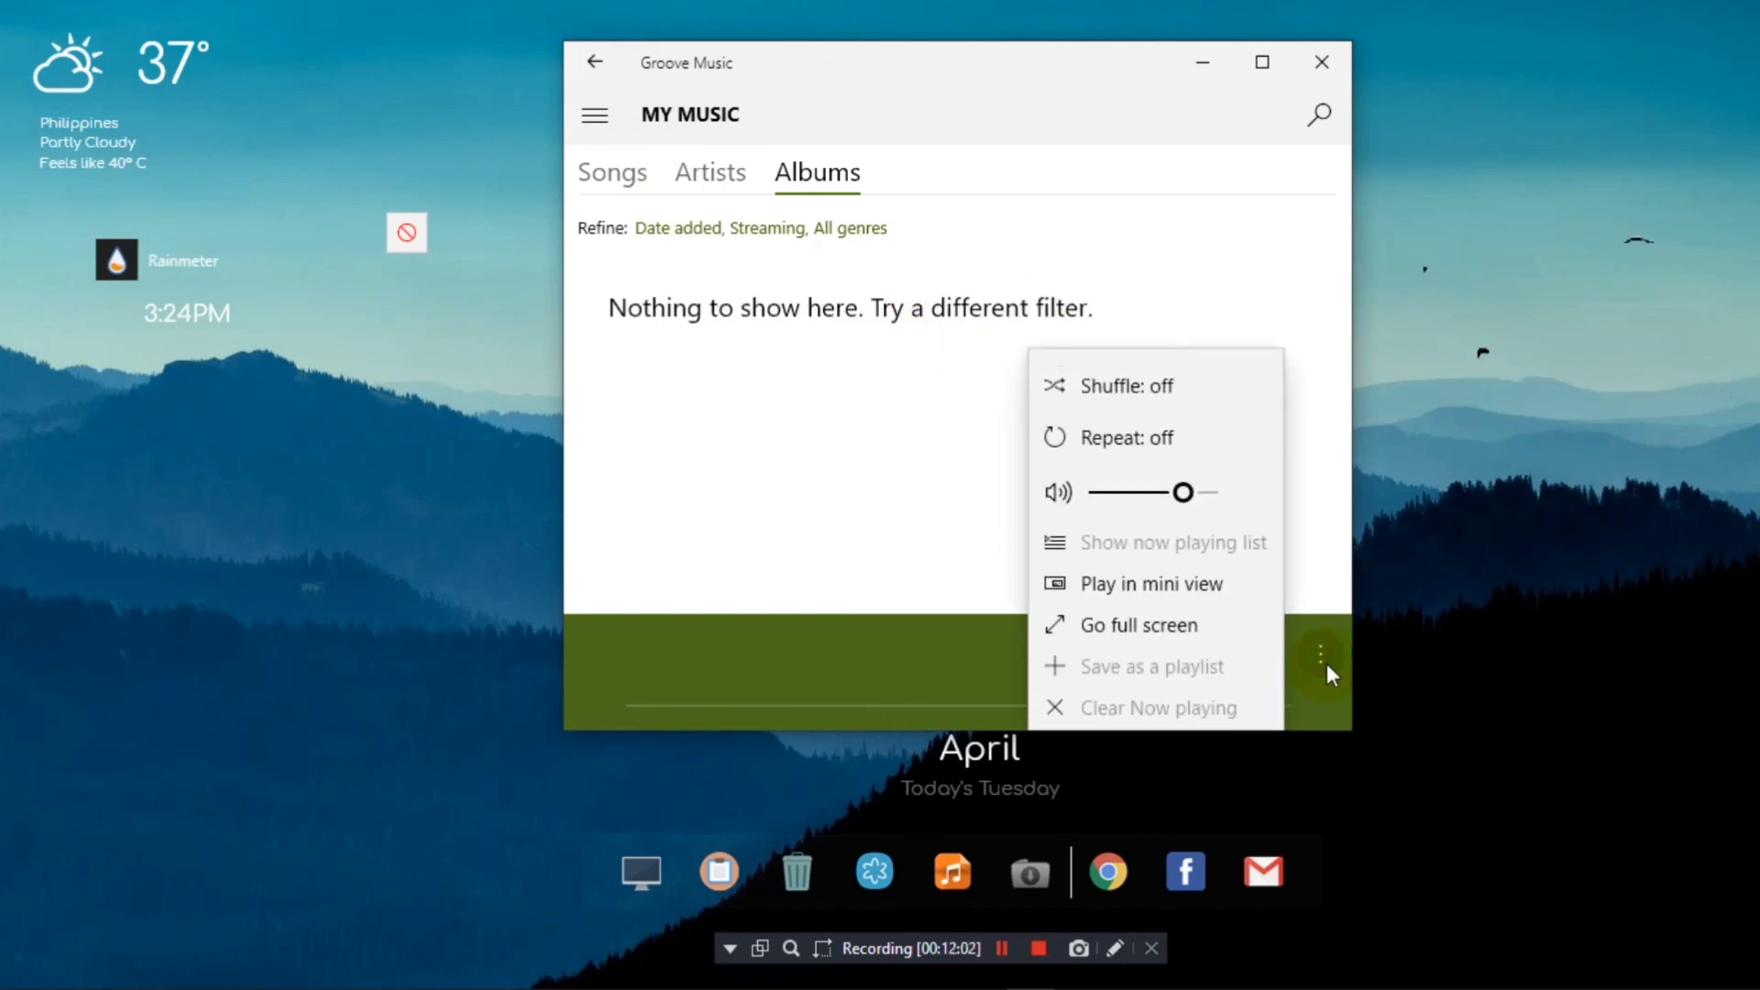
left_click(995, 545)
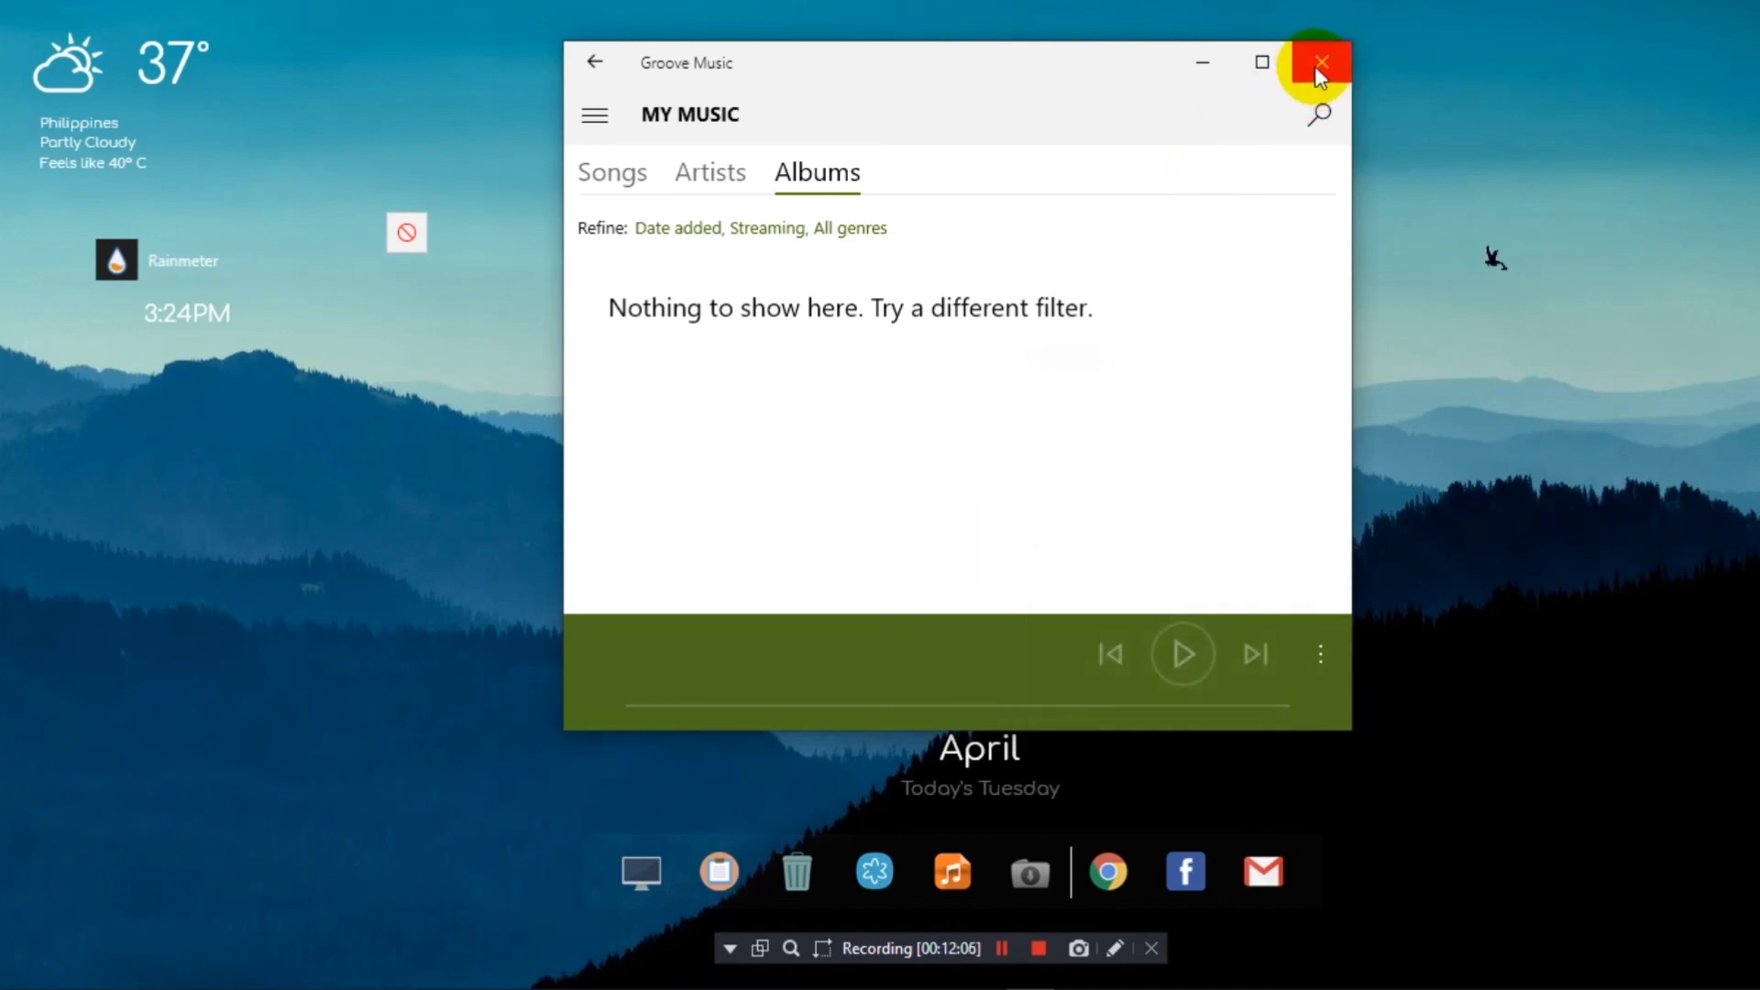
left_click(1116, 950)
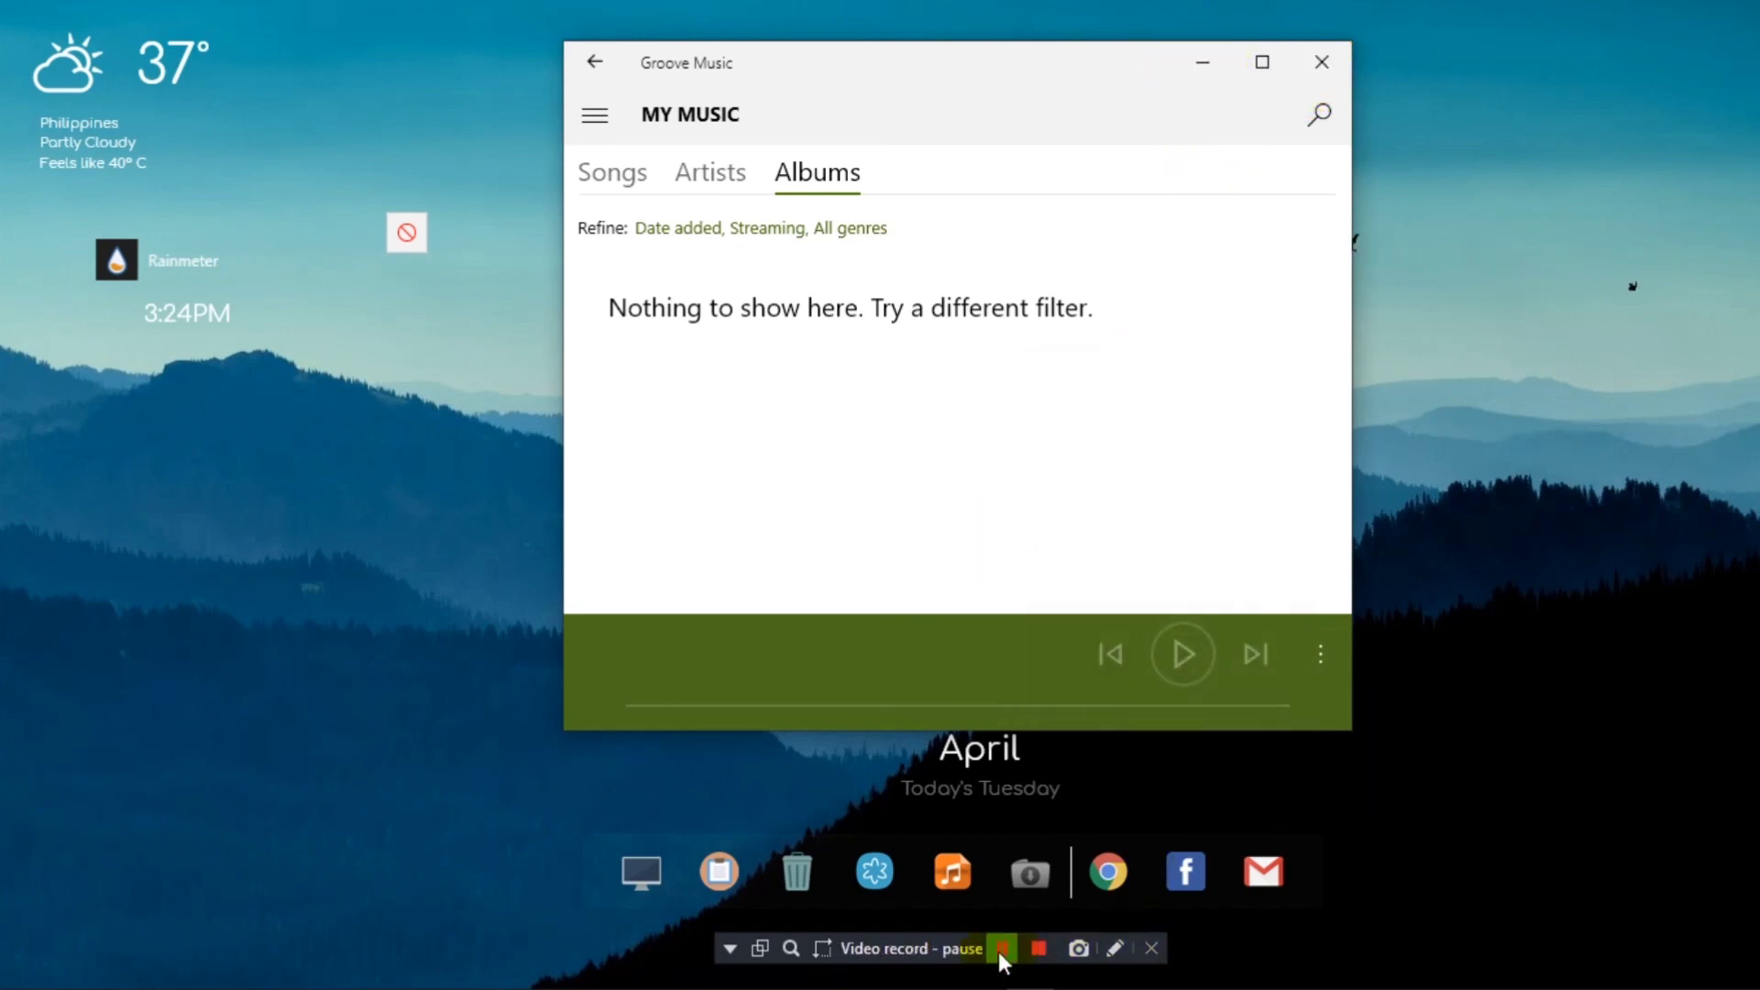
left_click(1001, 949)
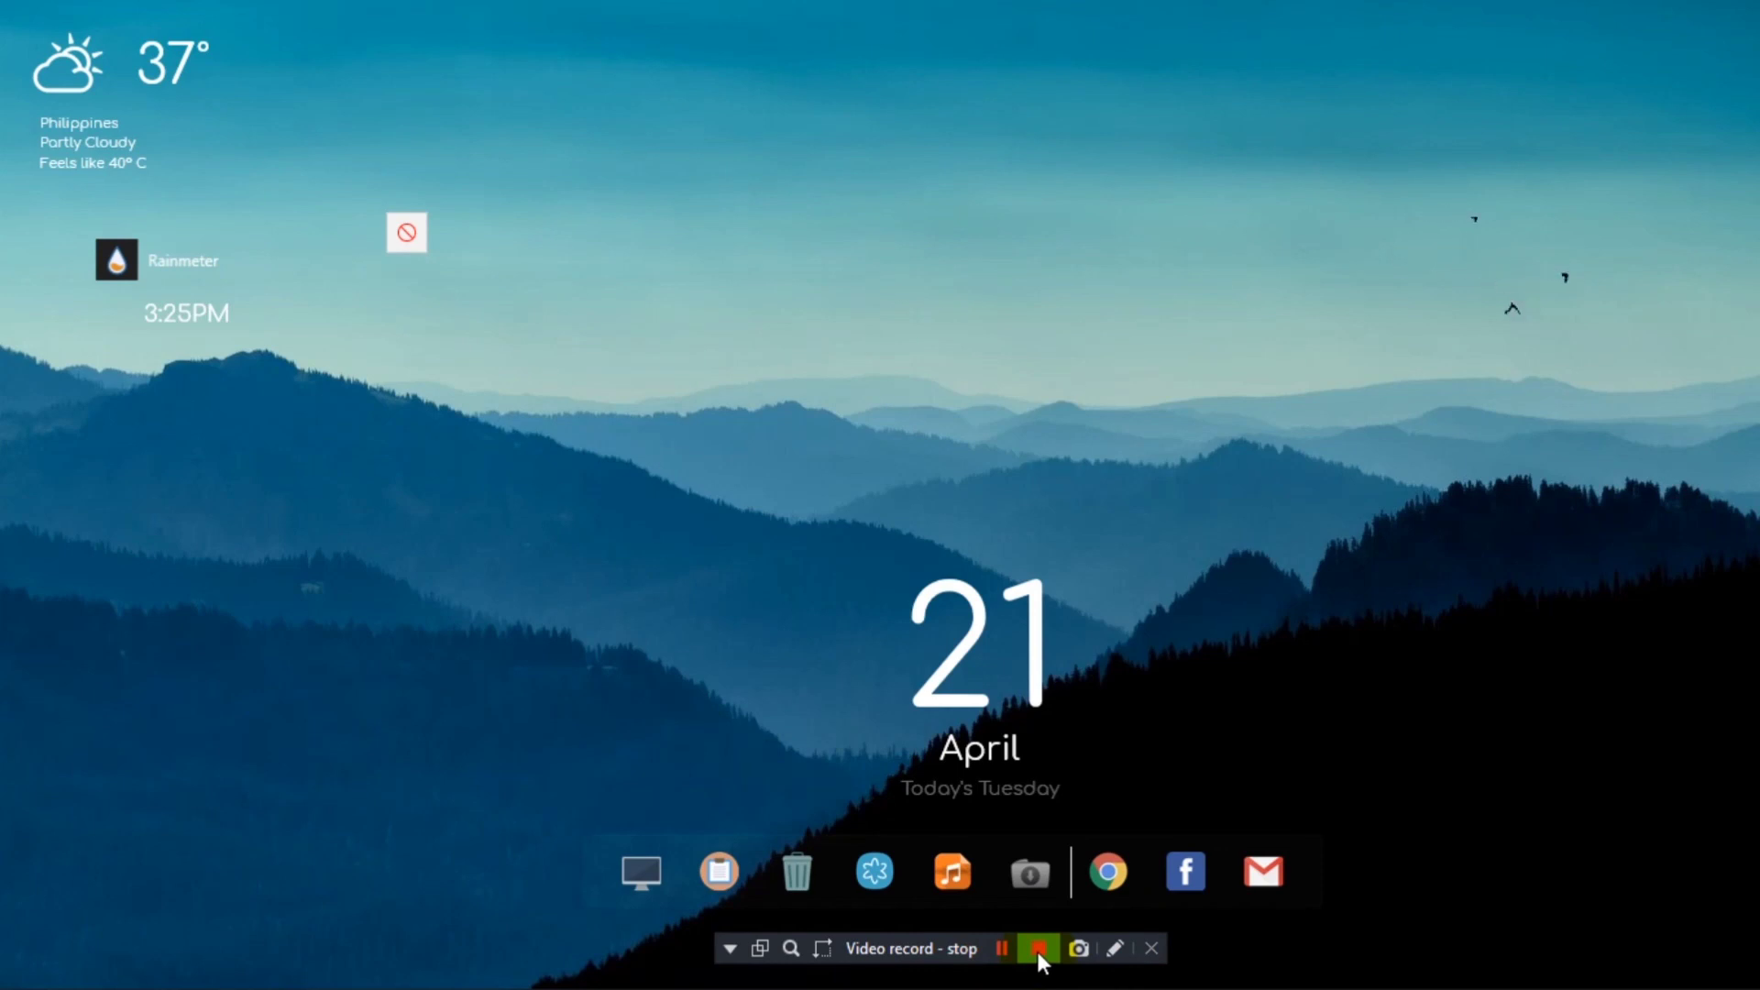